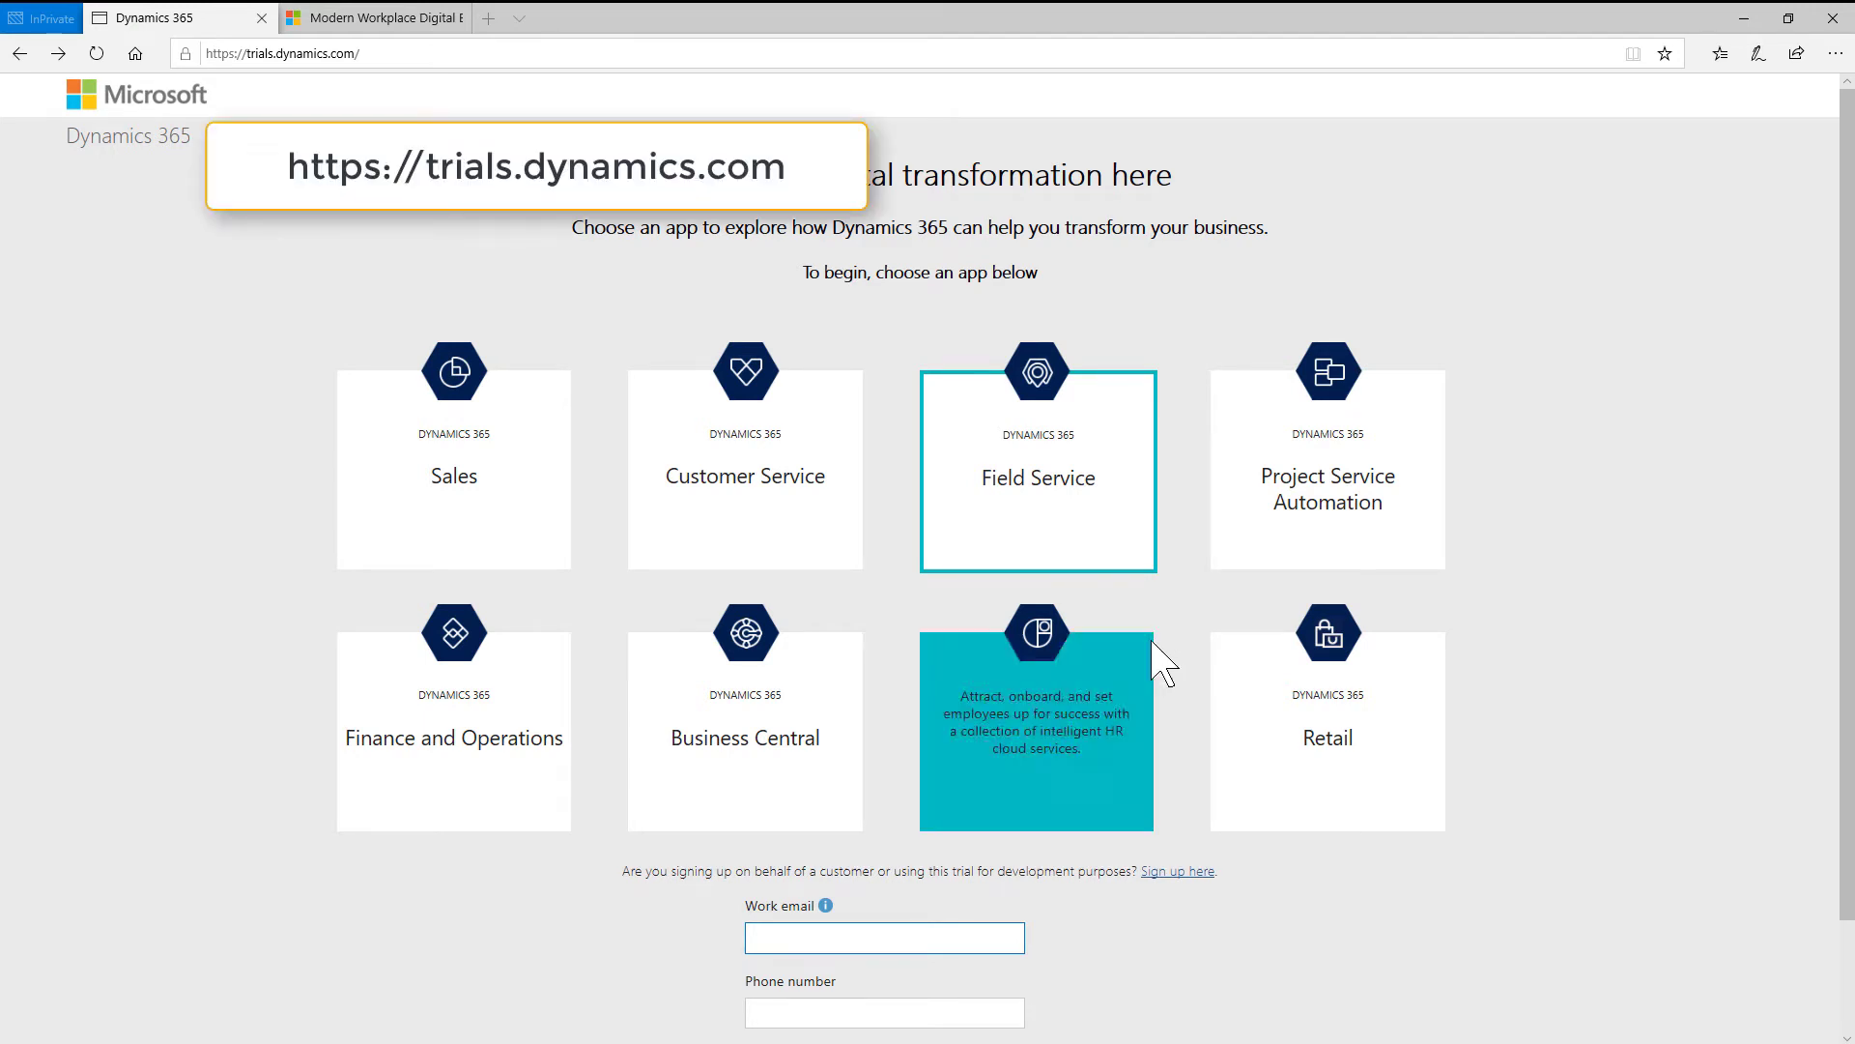
Start the Field Service trial sign-up as a non-partner customer.
left_click(1180, 873)
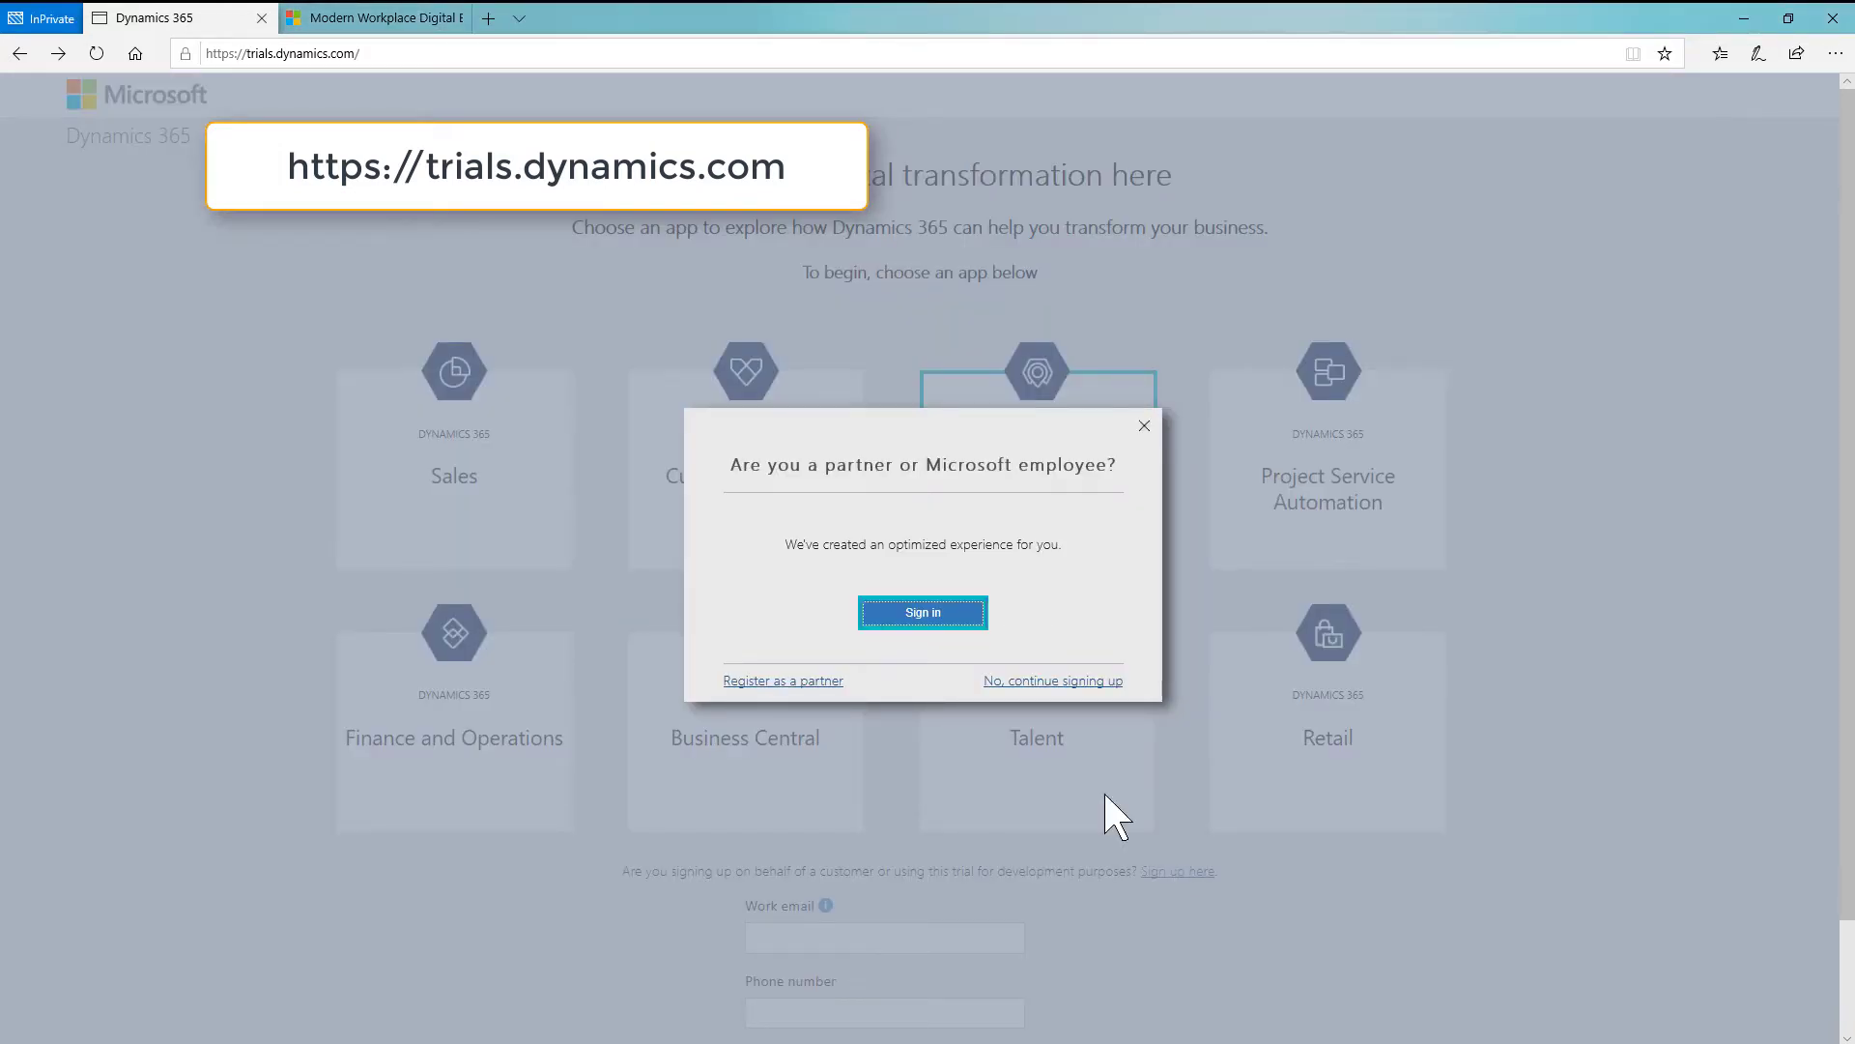
left_click(1073, 682)
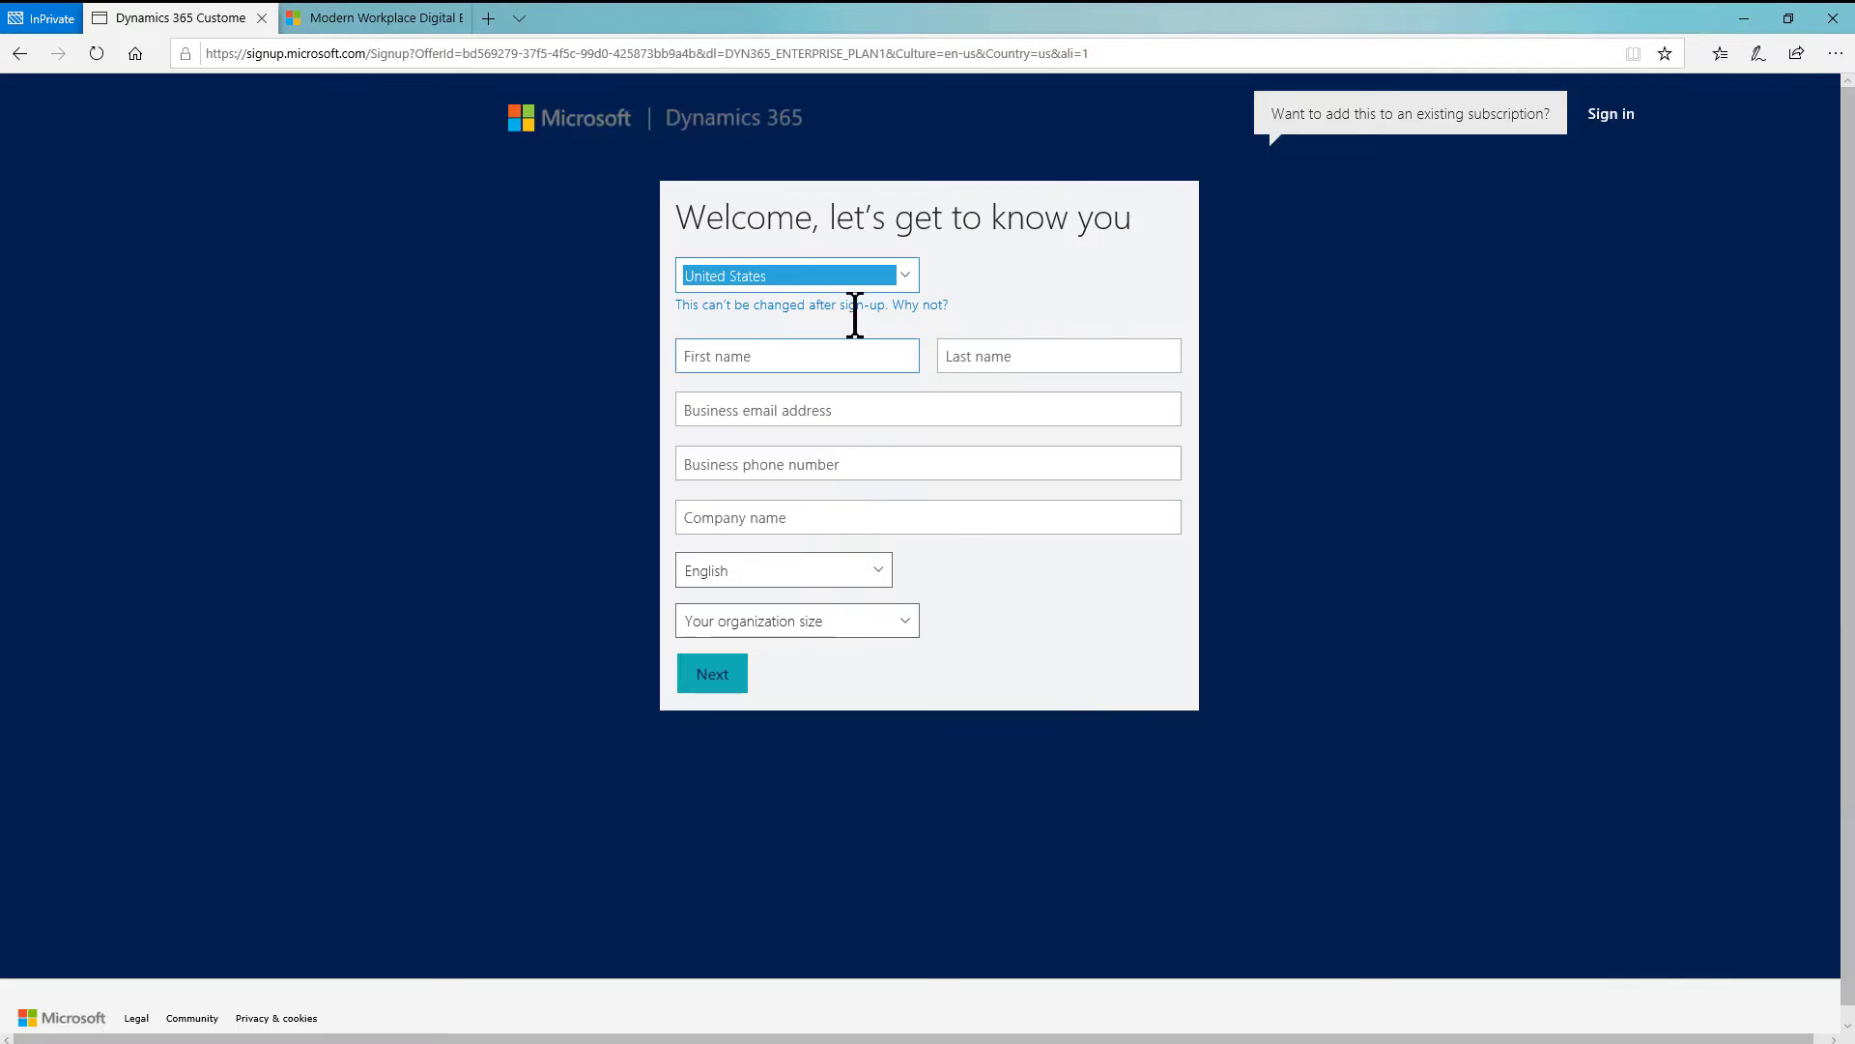
Enter the user's first name, last name, business e-mail and phone number.
left_click(748, 355)
type("William")
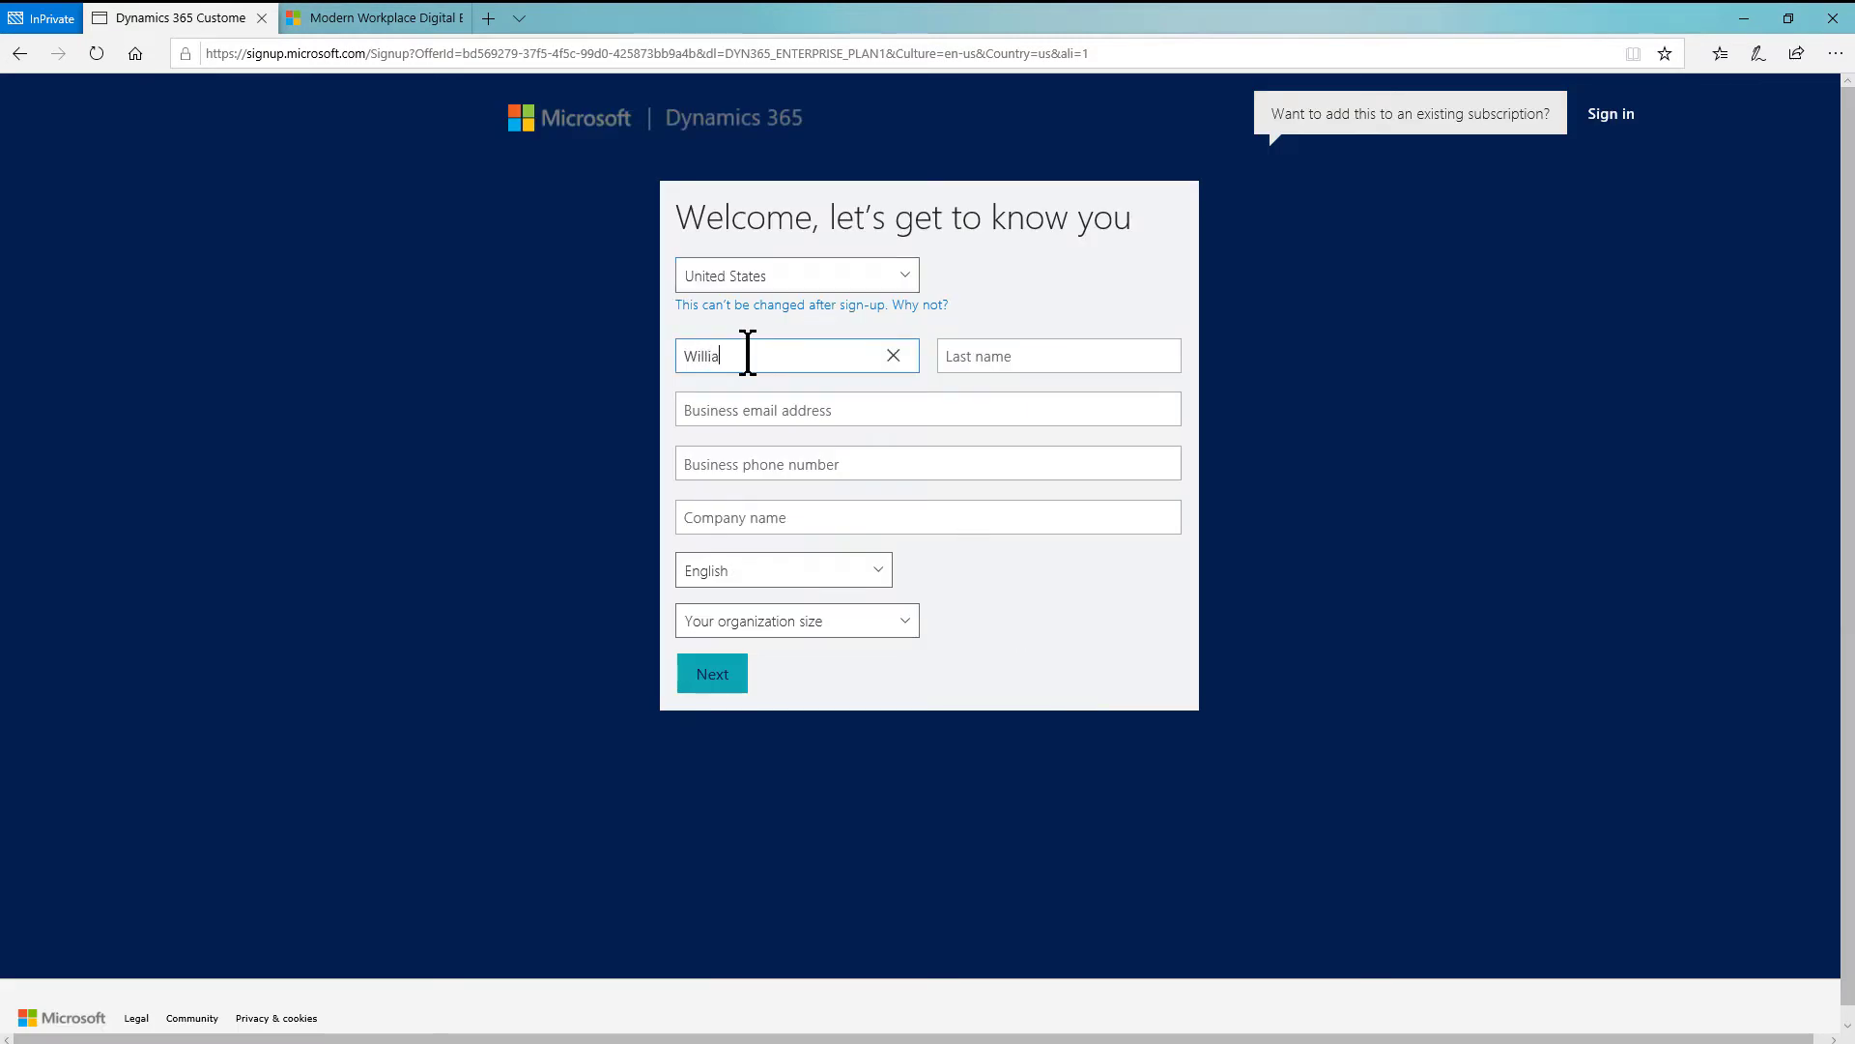
key("Tab")
type("Contoso")
key("Tab")
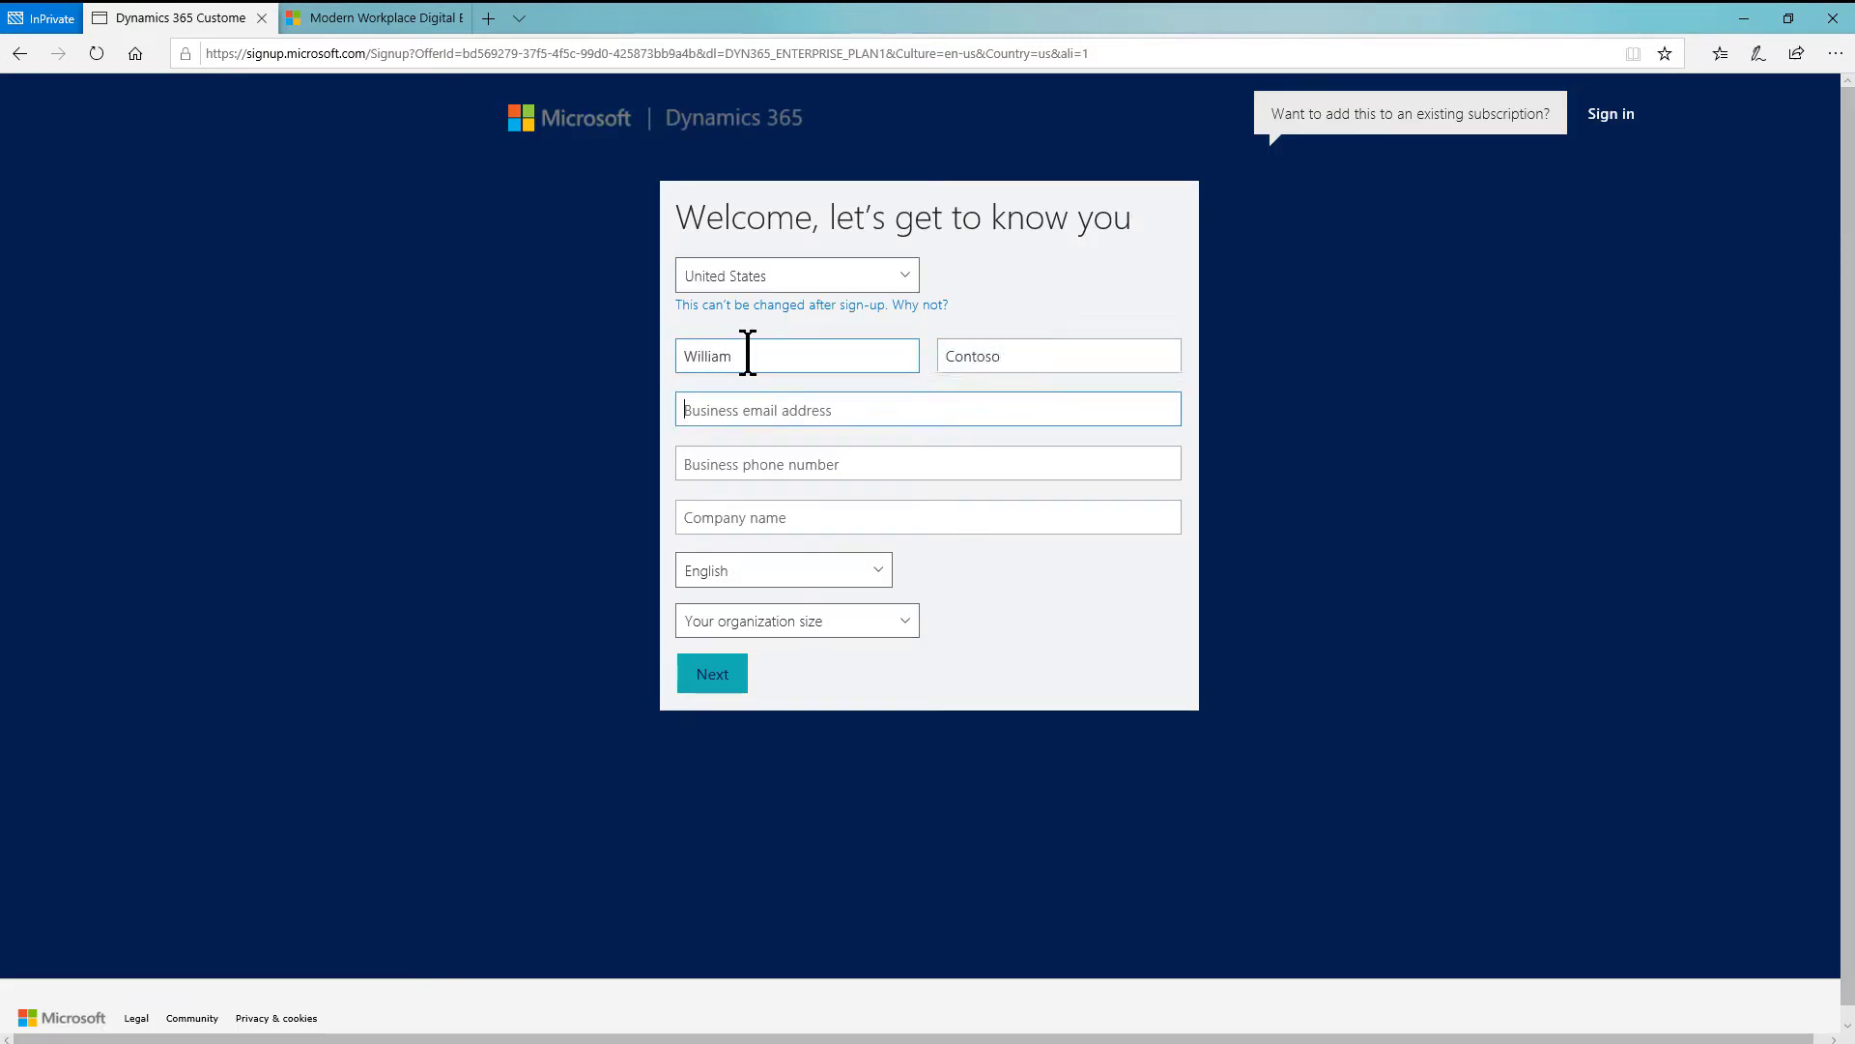
type("william@contoso.com")
key("Tab")
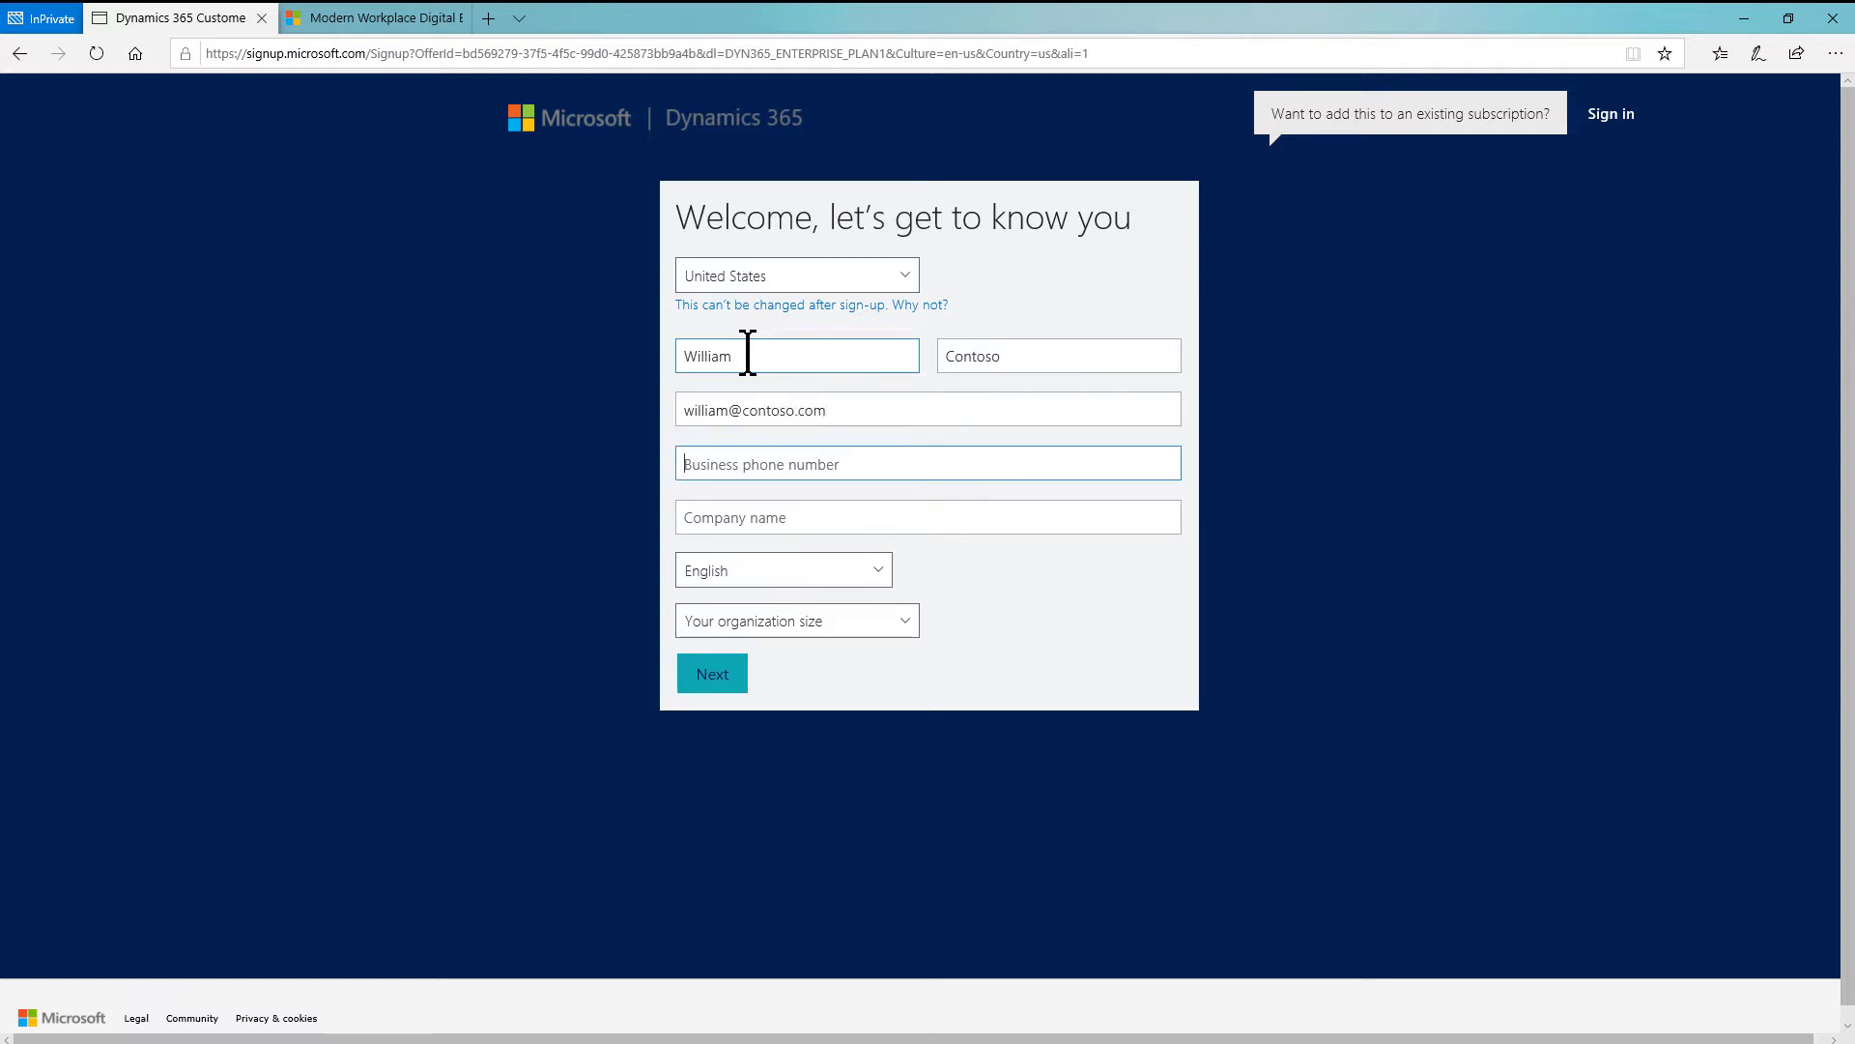
Set company name Contoso and organization size 1 person, then continue.
left_click(762, 517)
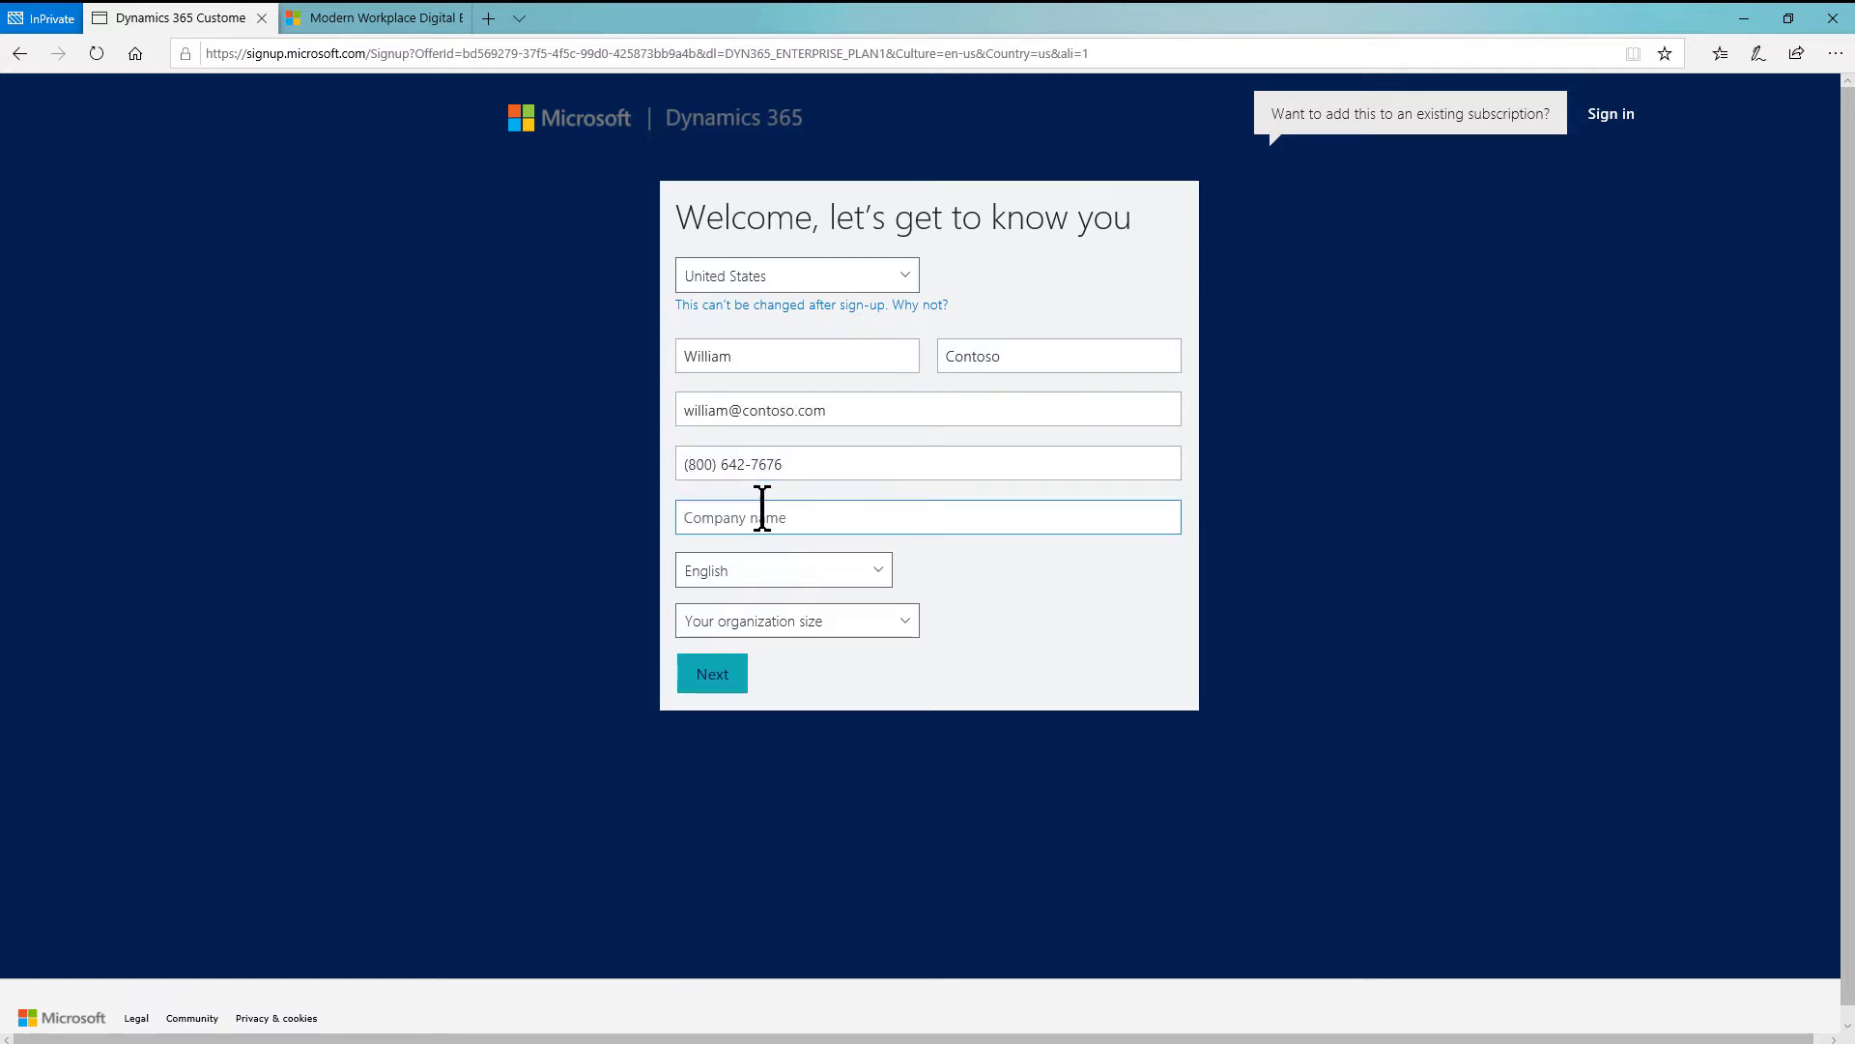
type("Contoso")
left_click(797, 620)
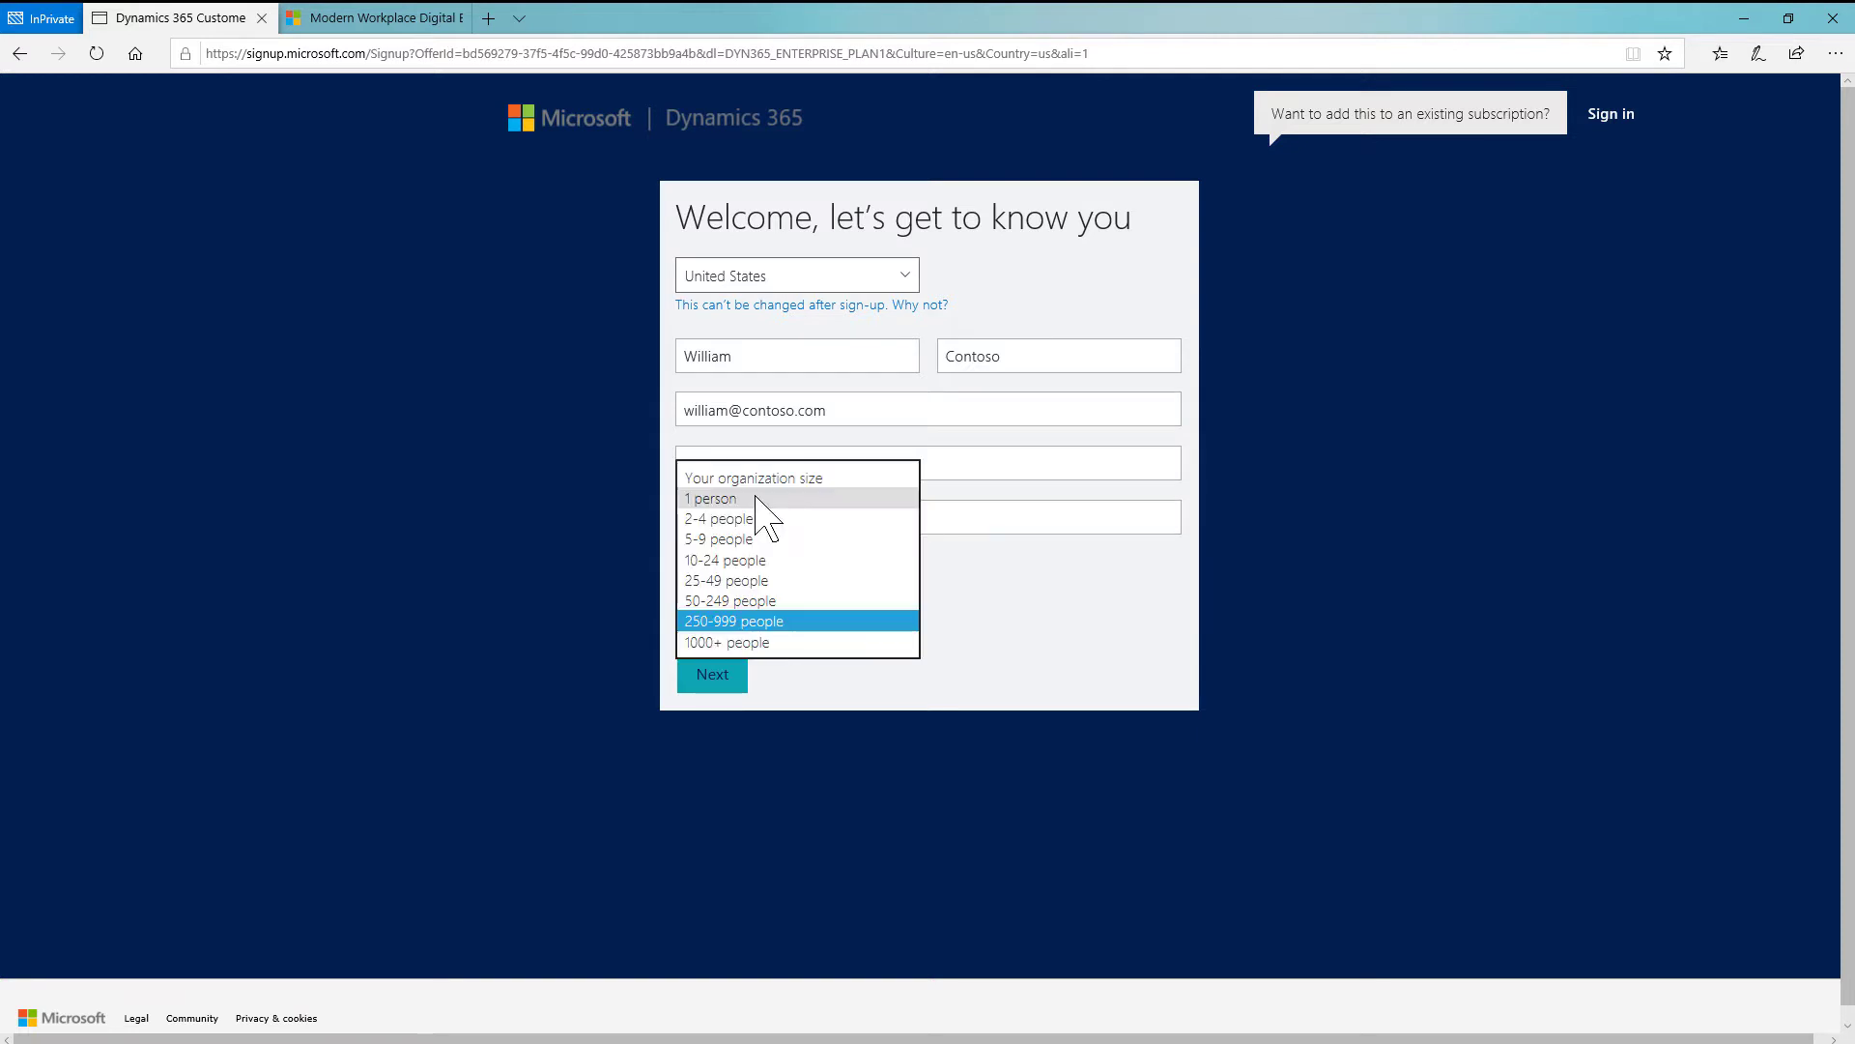
left_click(759, 502)
left_click(718, 676)
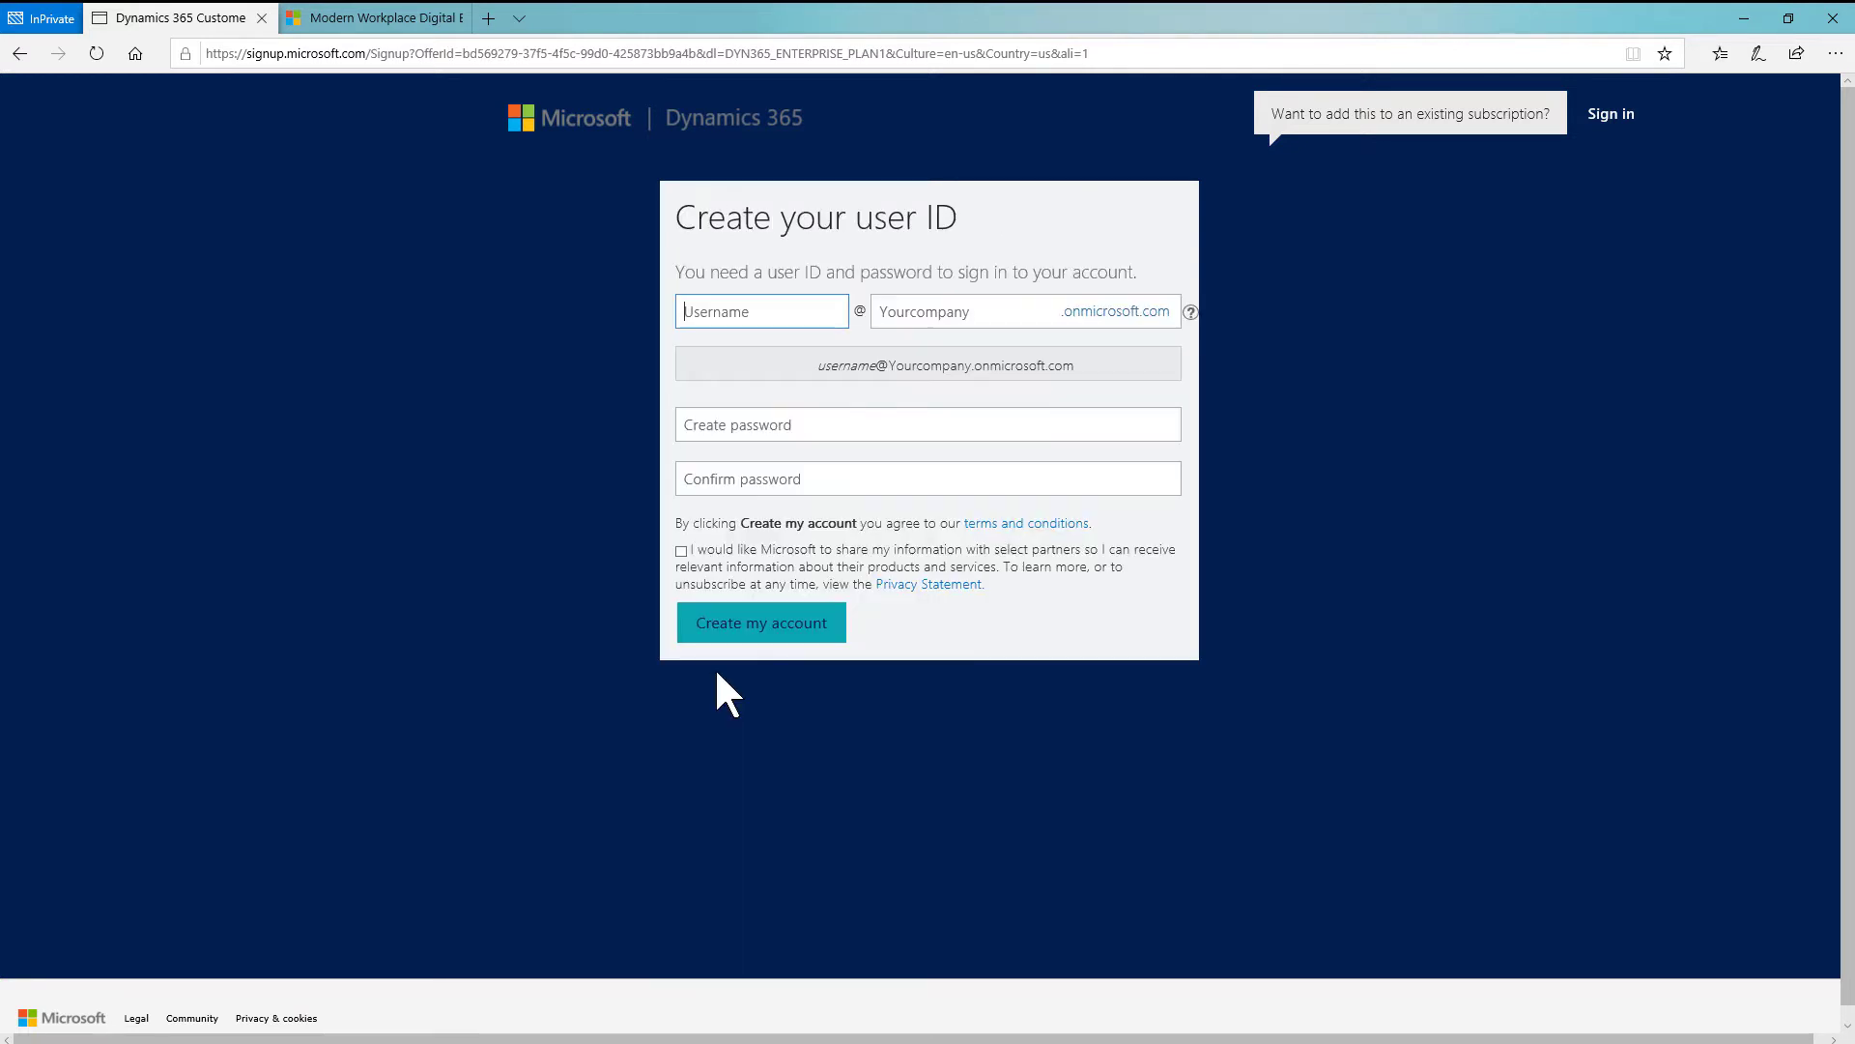
Create user ID admin on domain contosofieldservice with a confirmed password, requesting a text verification code.
type("admin")
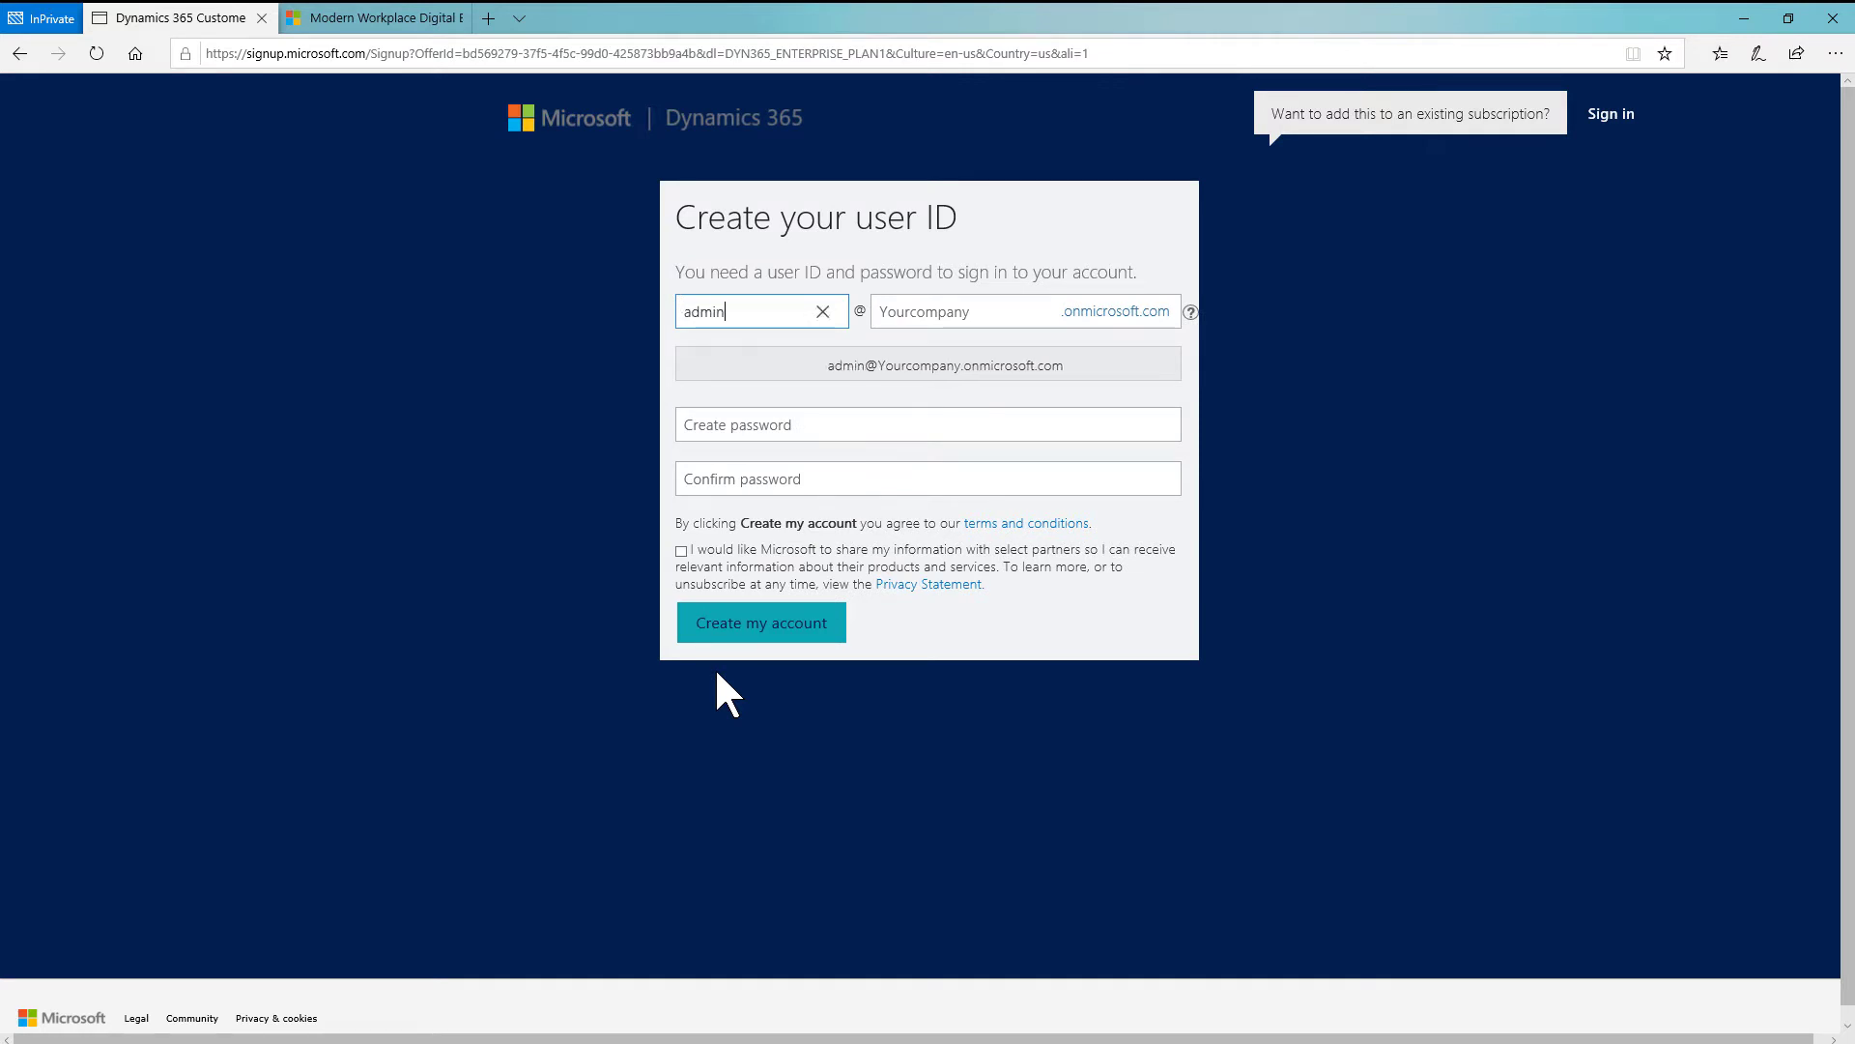
left_click(1011, 307)
type("contosofieldervi")
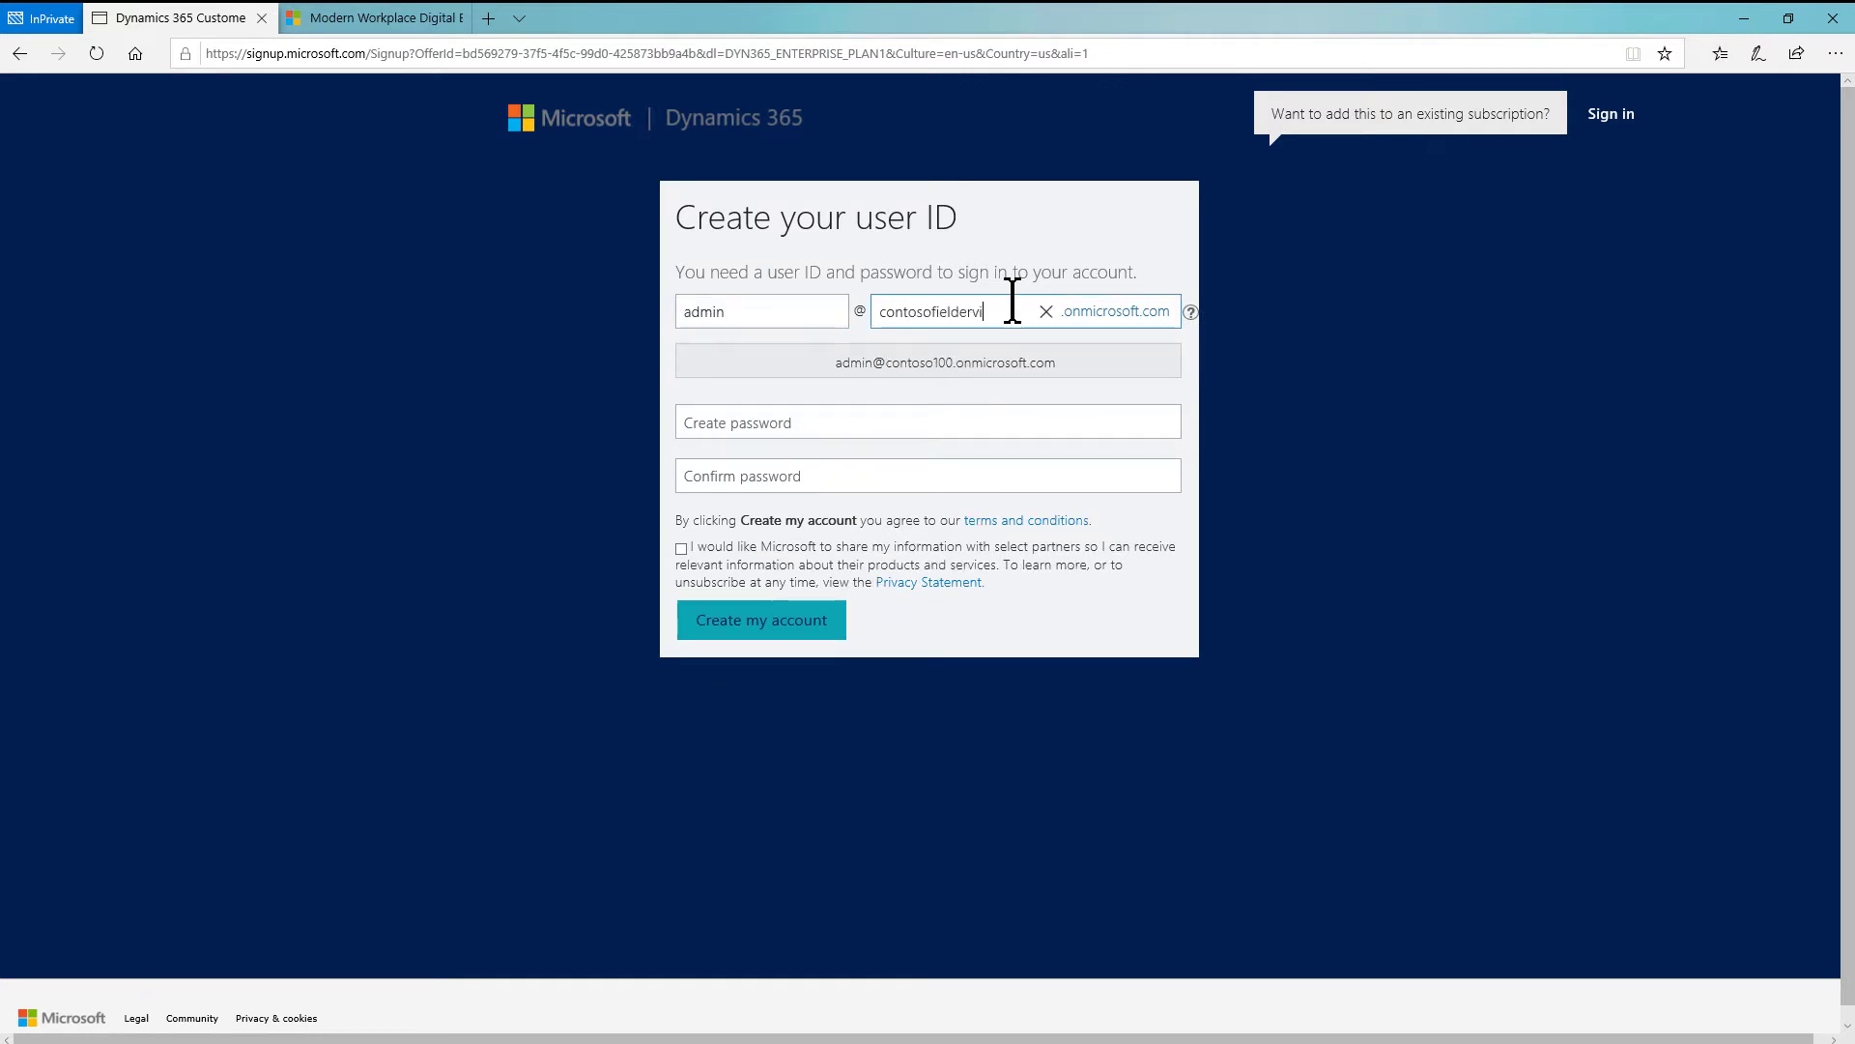
key("BackSpace")
key("BackSpace")
key("BackSpace")
type("service")
left_click(928, 417)
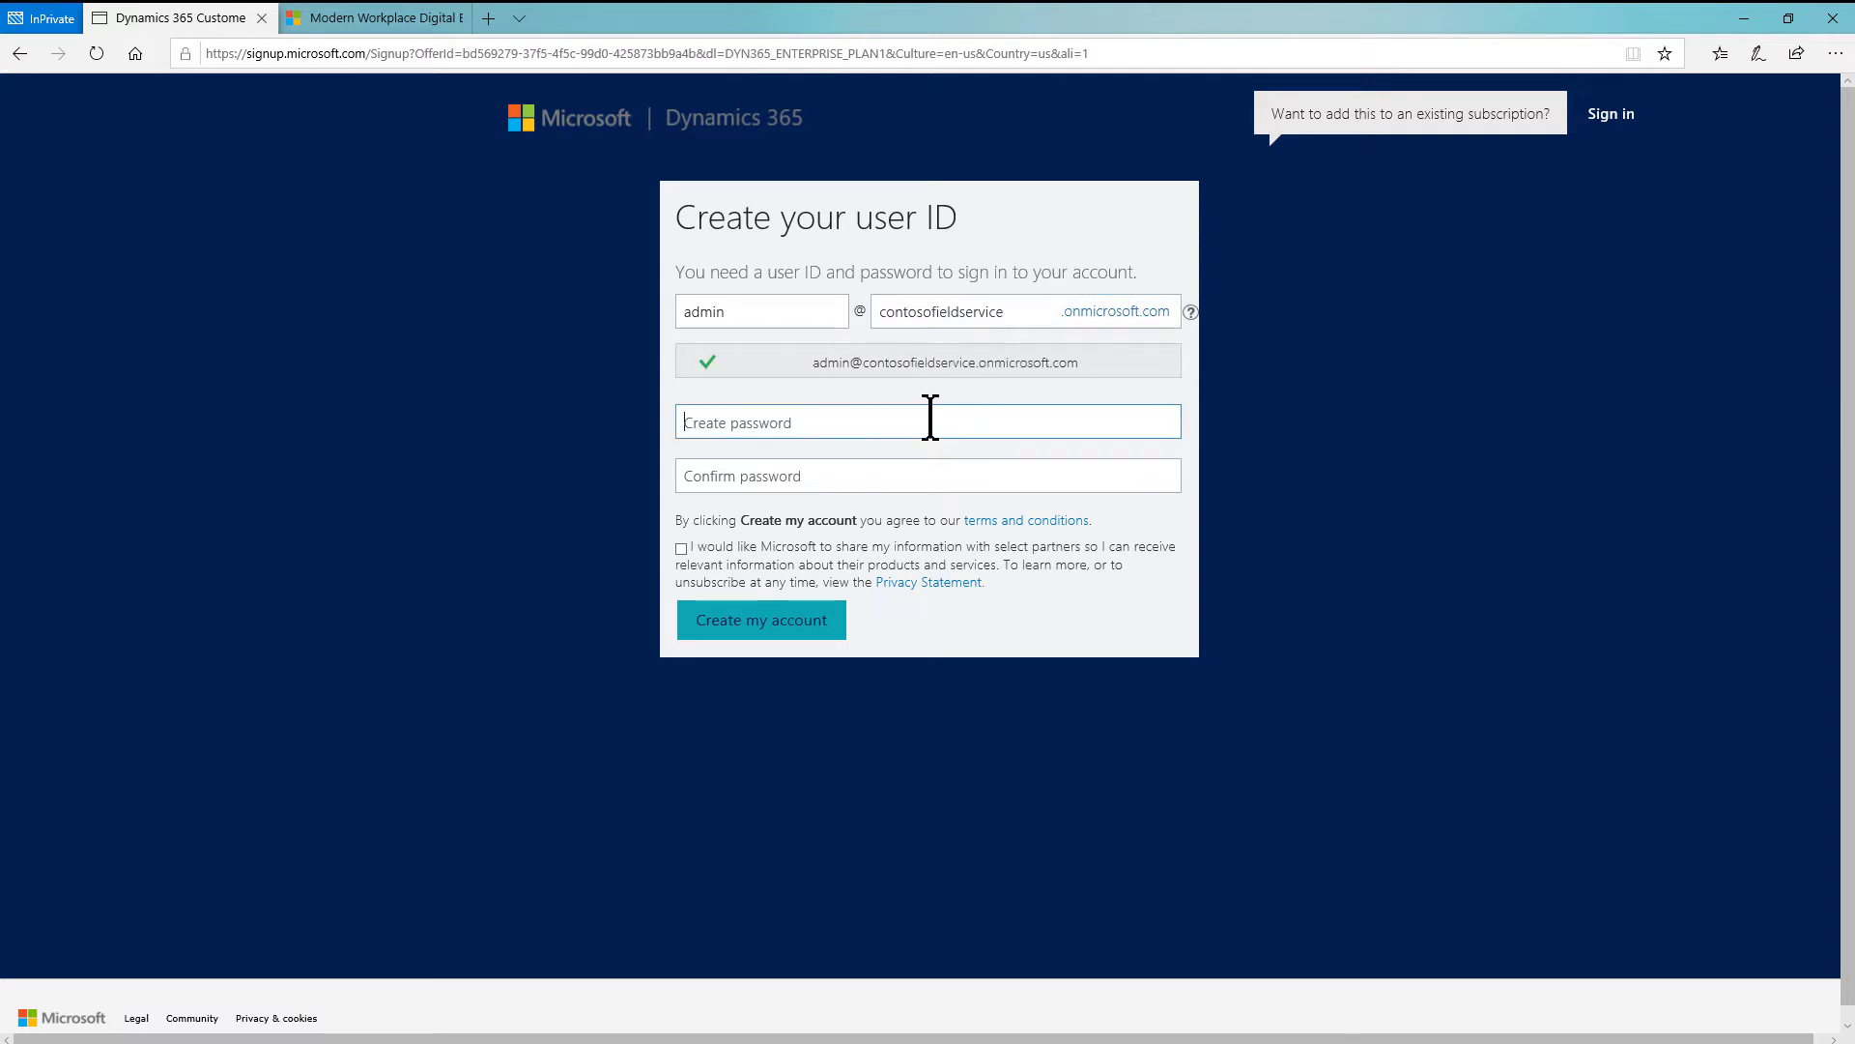
key("Tab")
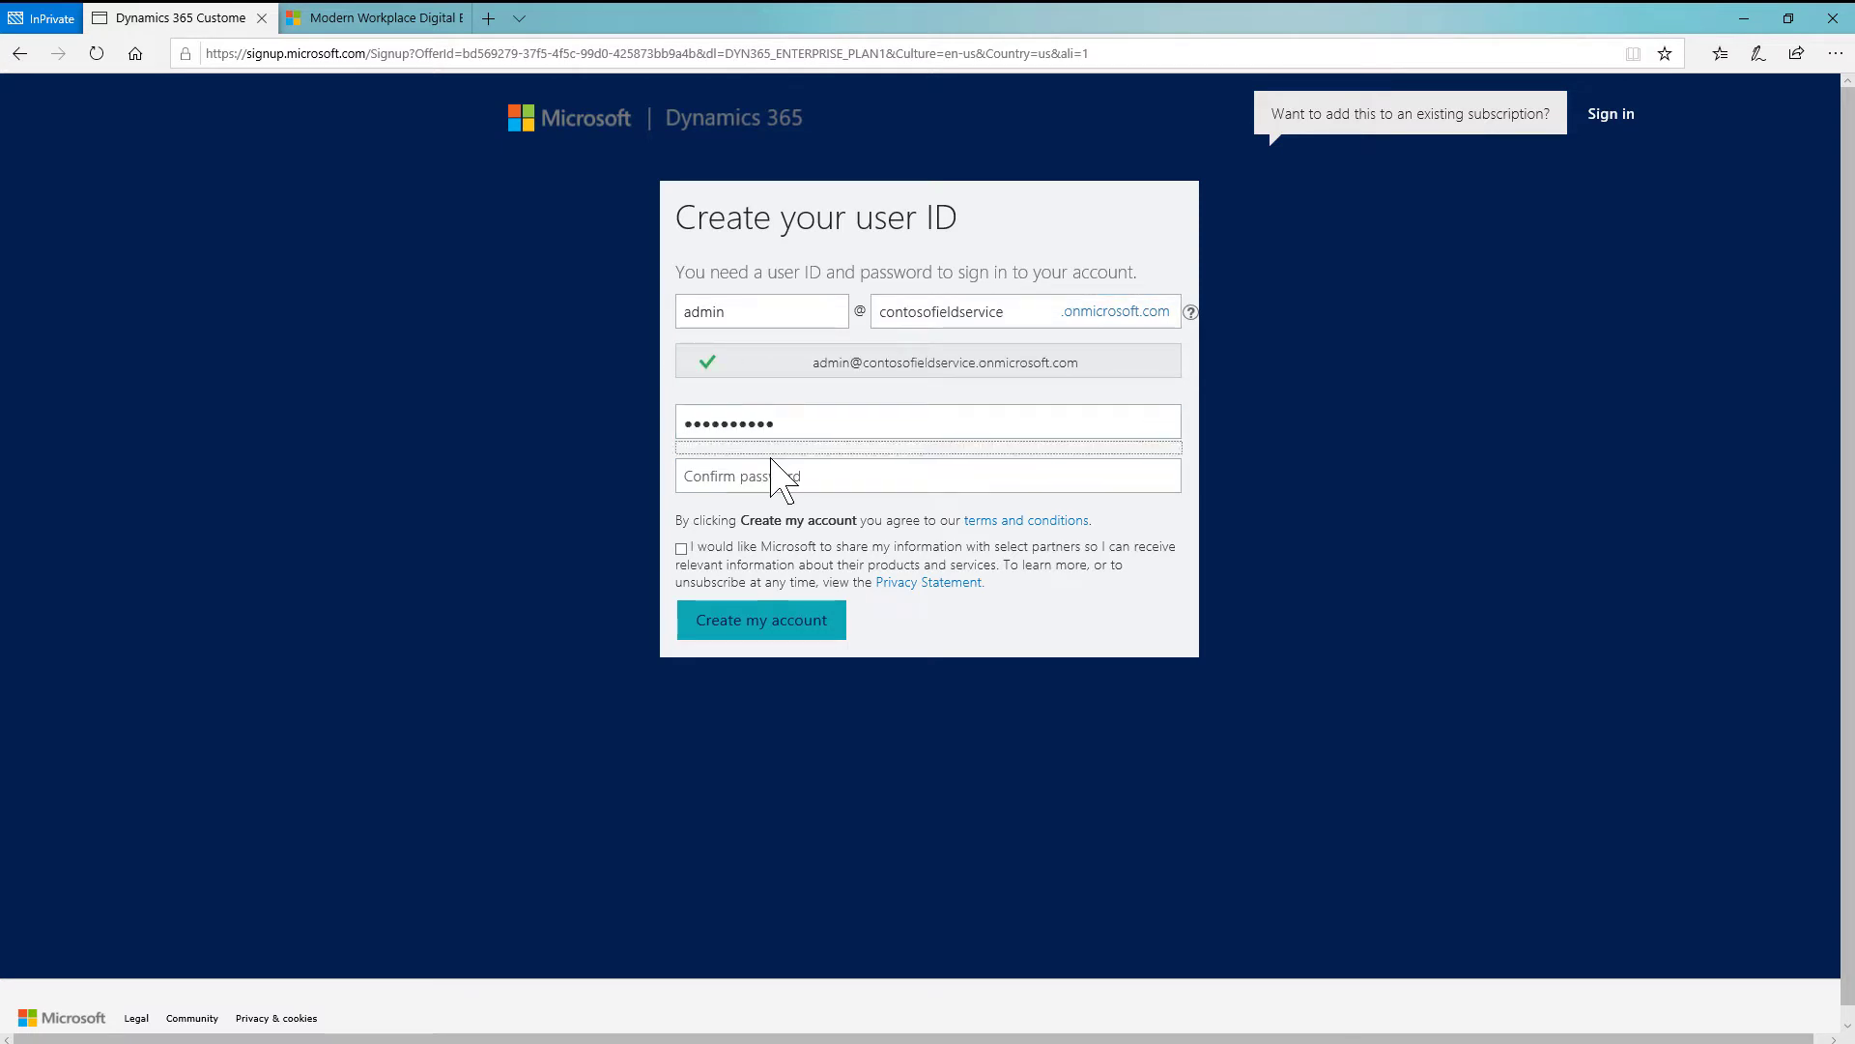
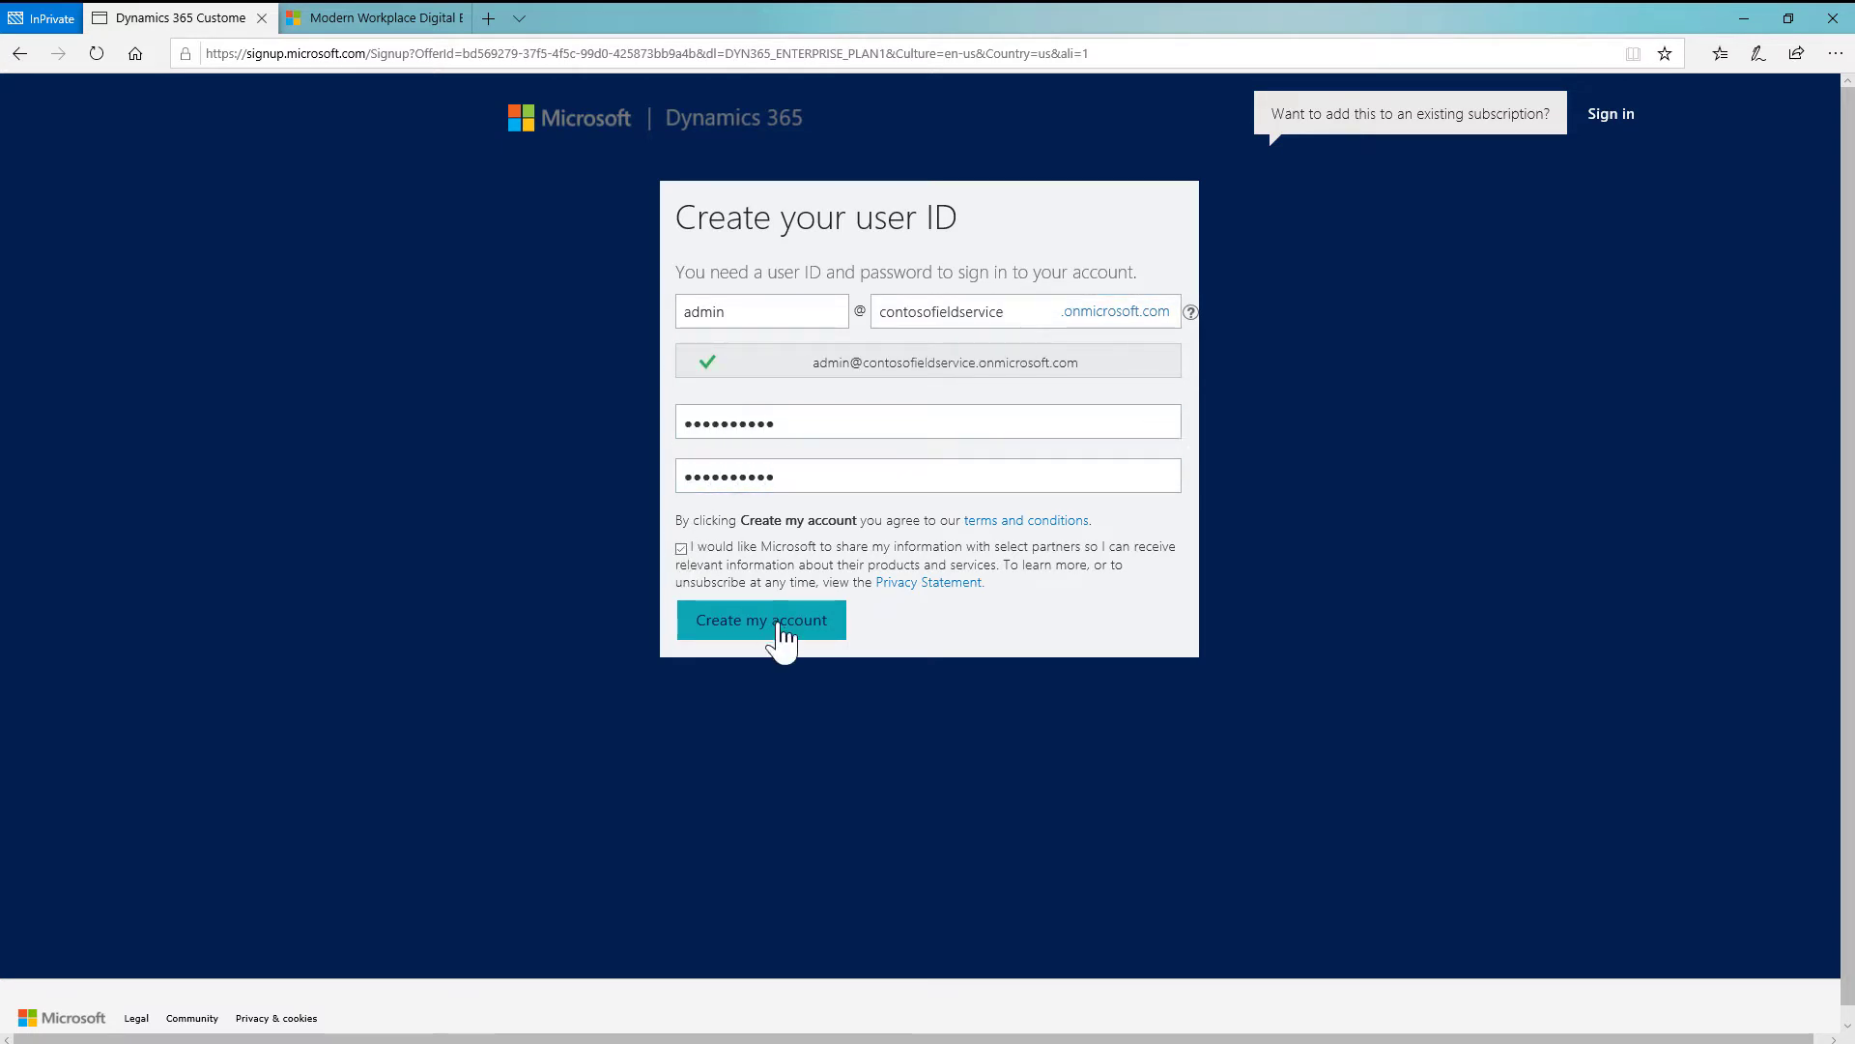
left_click(781, 630)
left_click(766, 388)
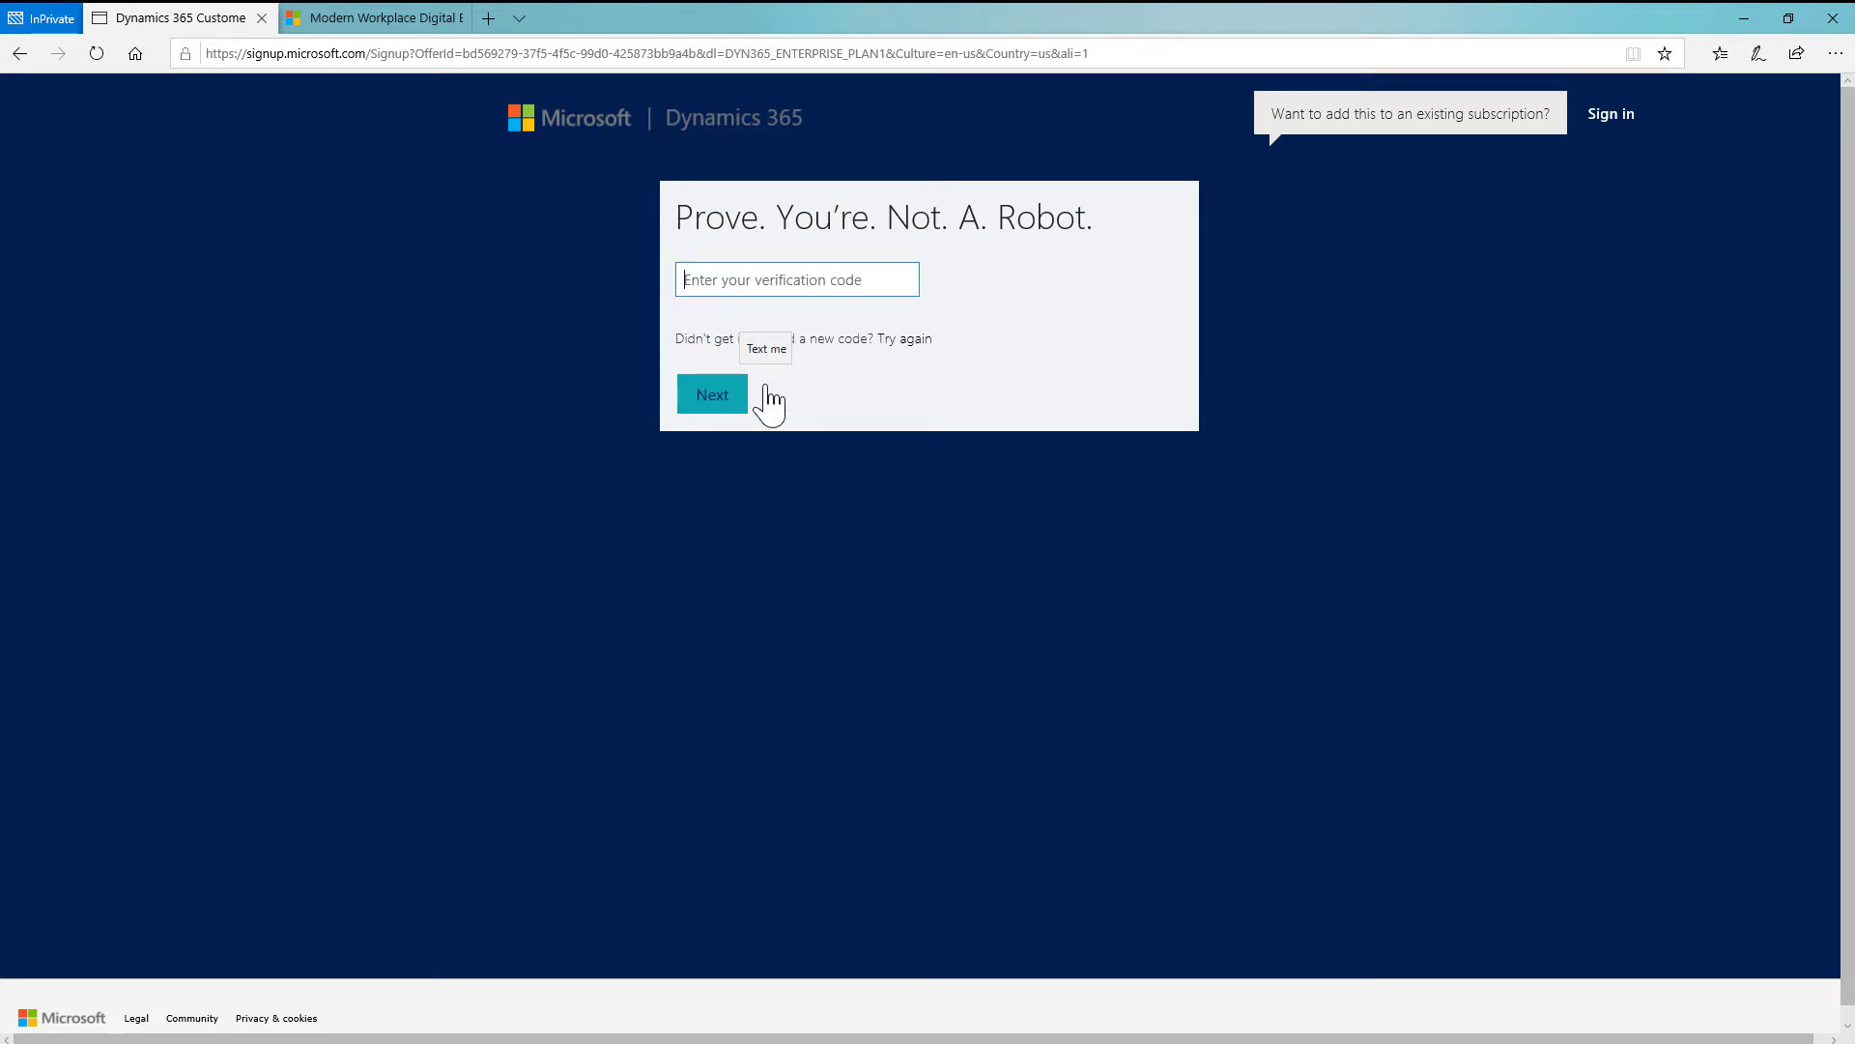
Submit the texted verification code and proceed to trial setup.
left_click(710, 396)
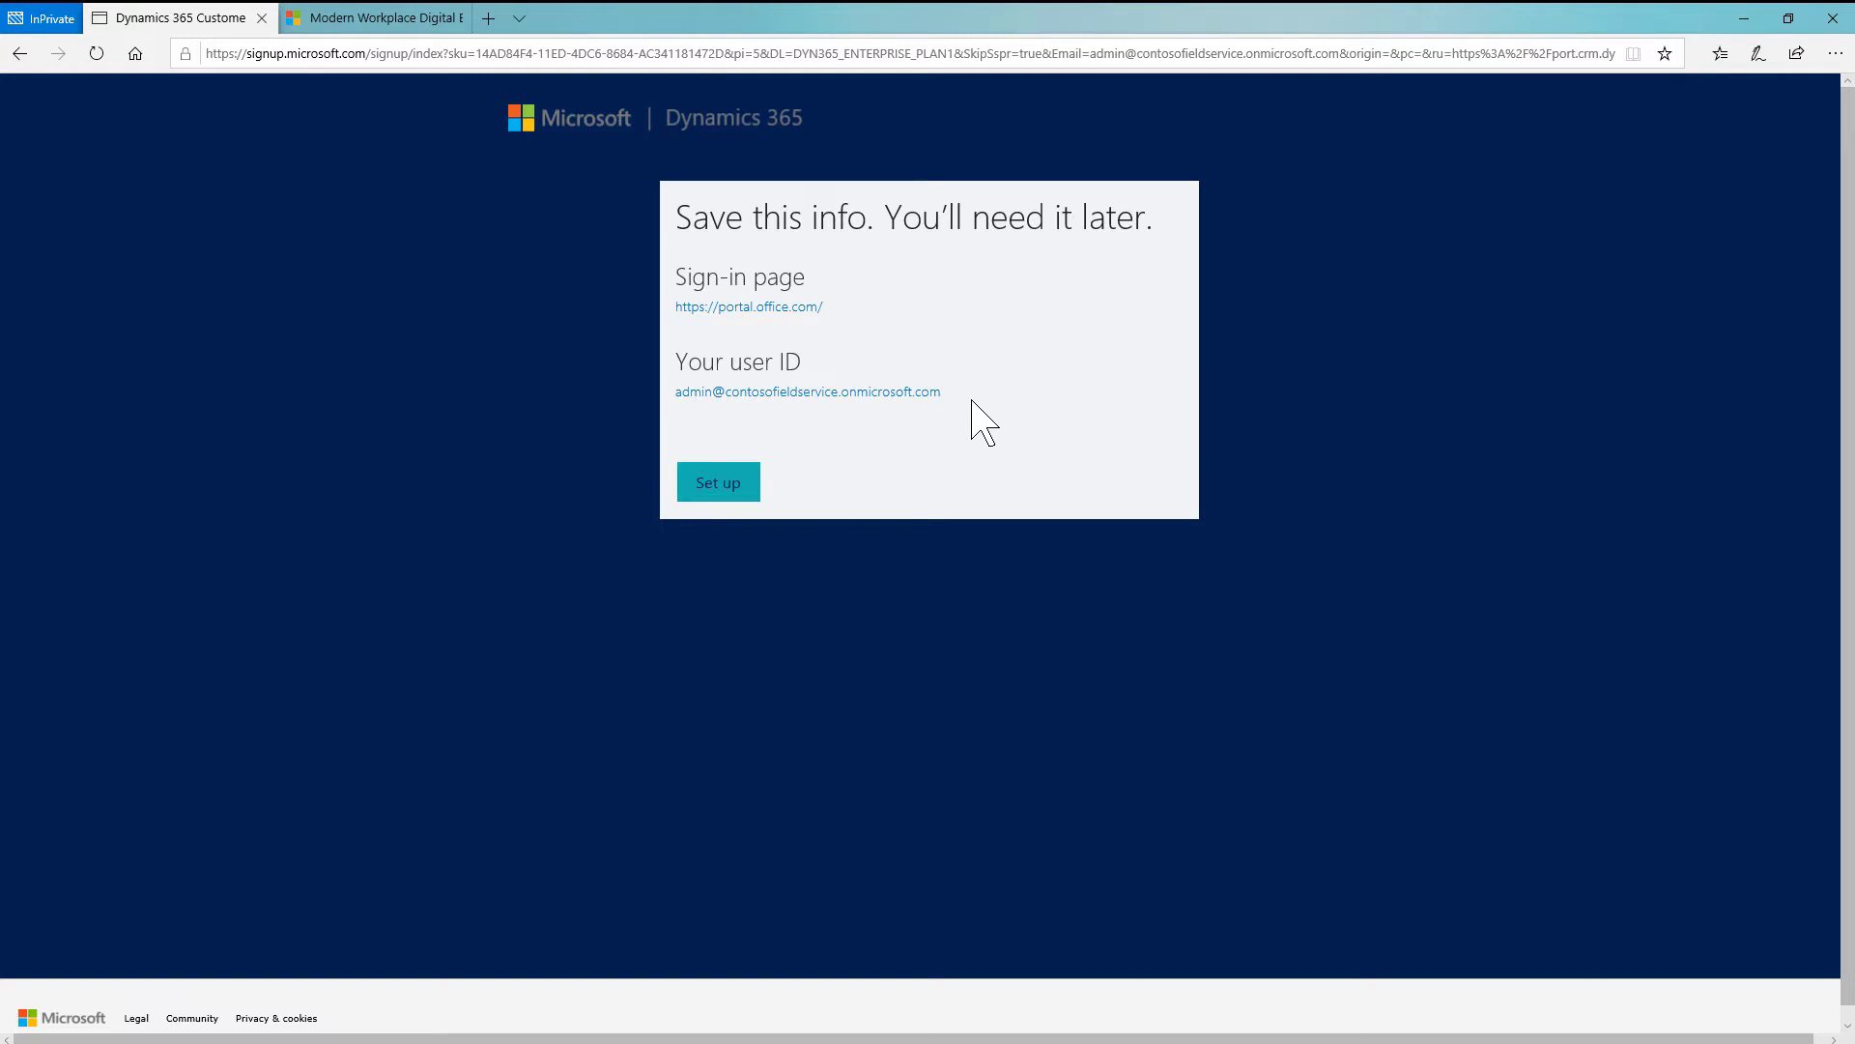
left_click(742, 473)
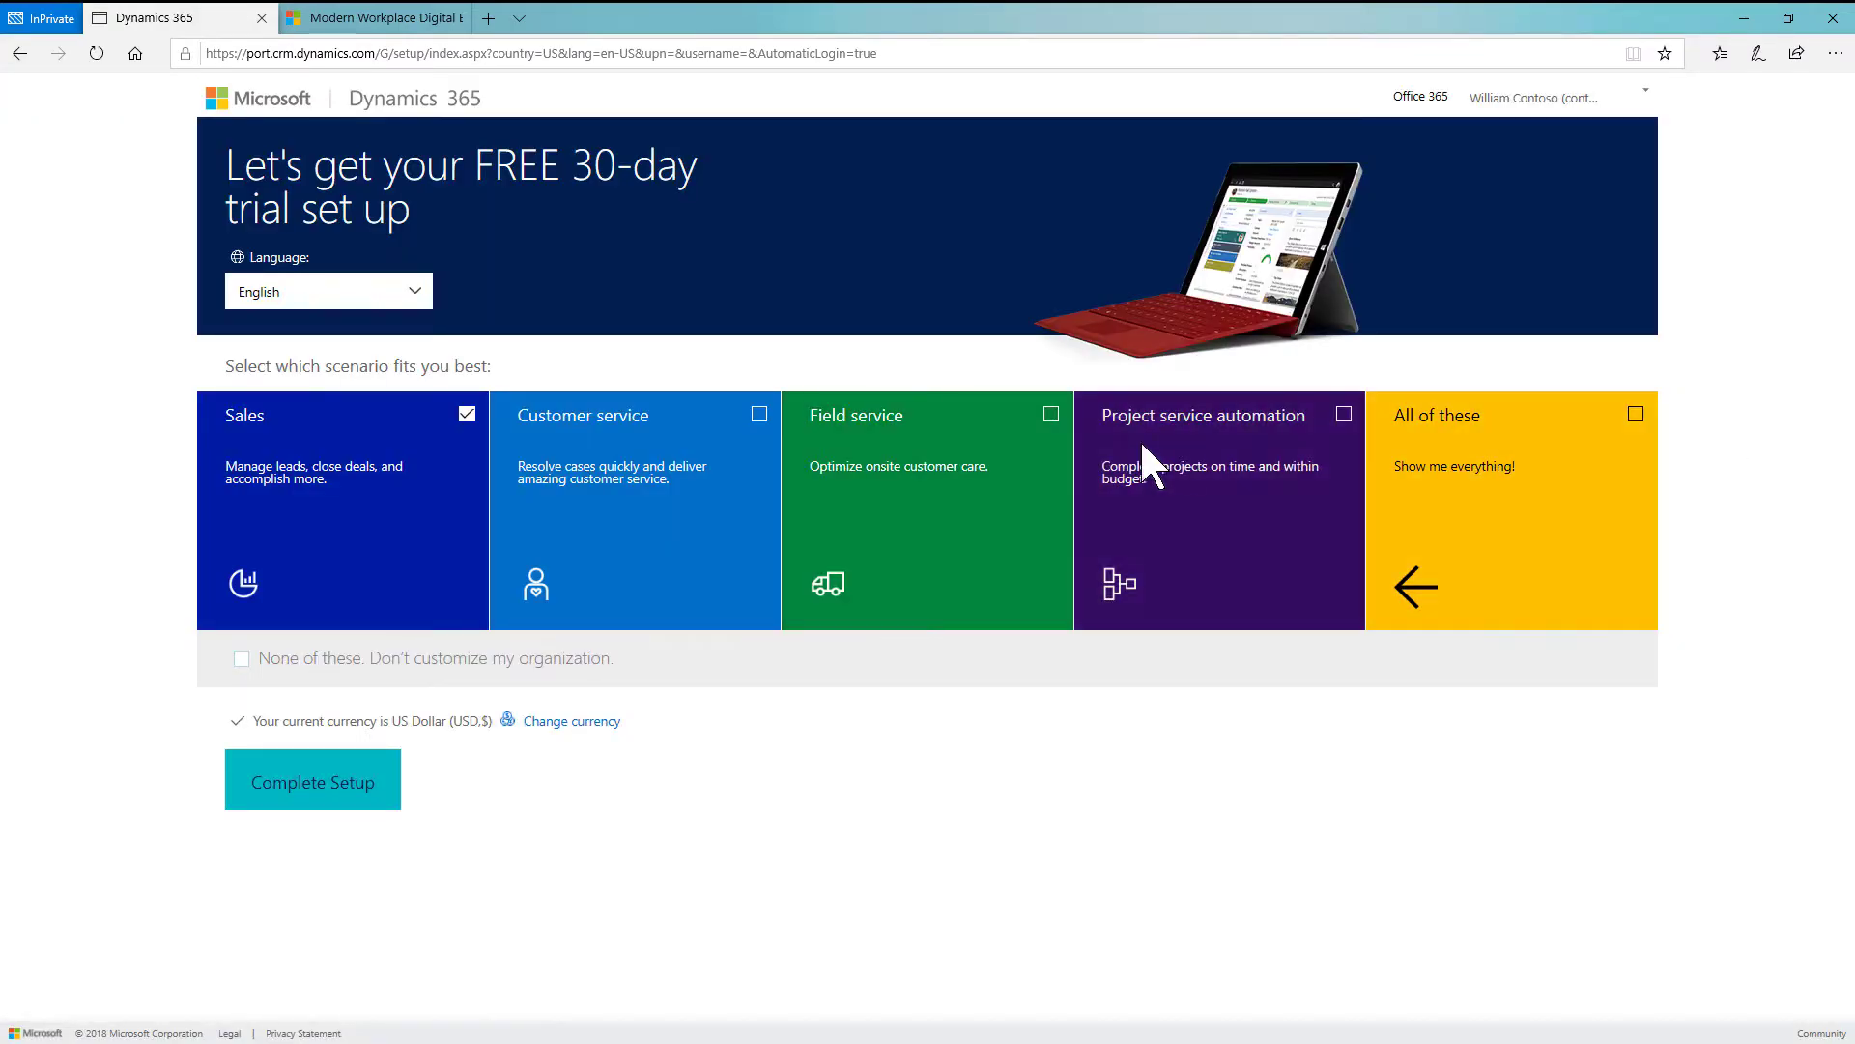
Choose 'All of these' scenarios and complete the trial setup.
left_click(1051, 414)
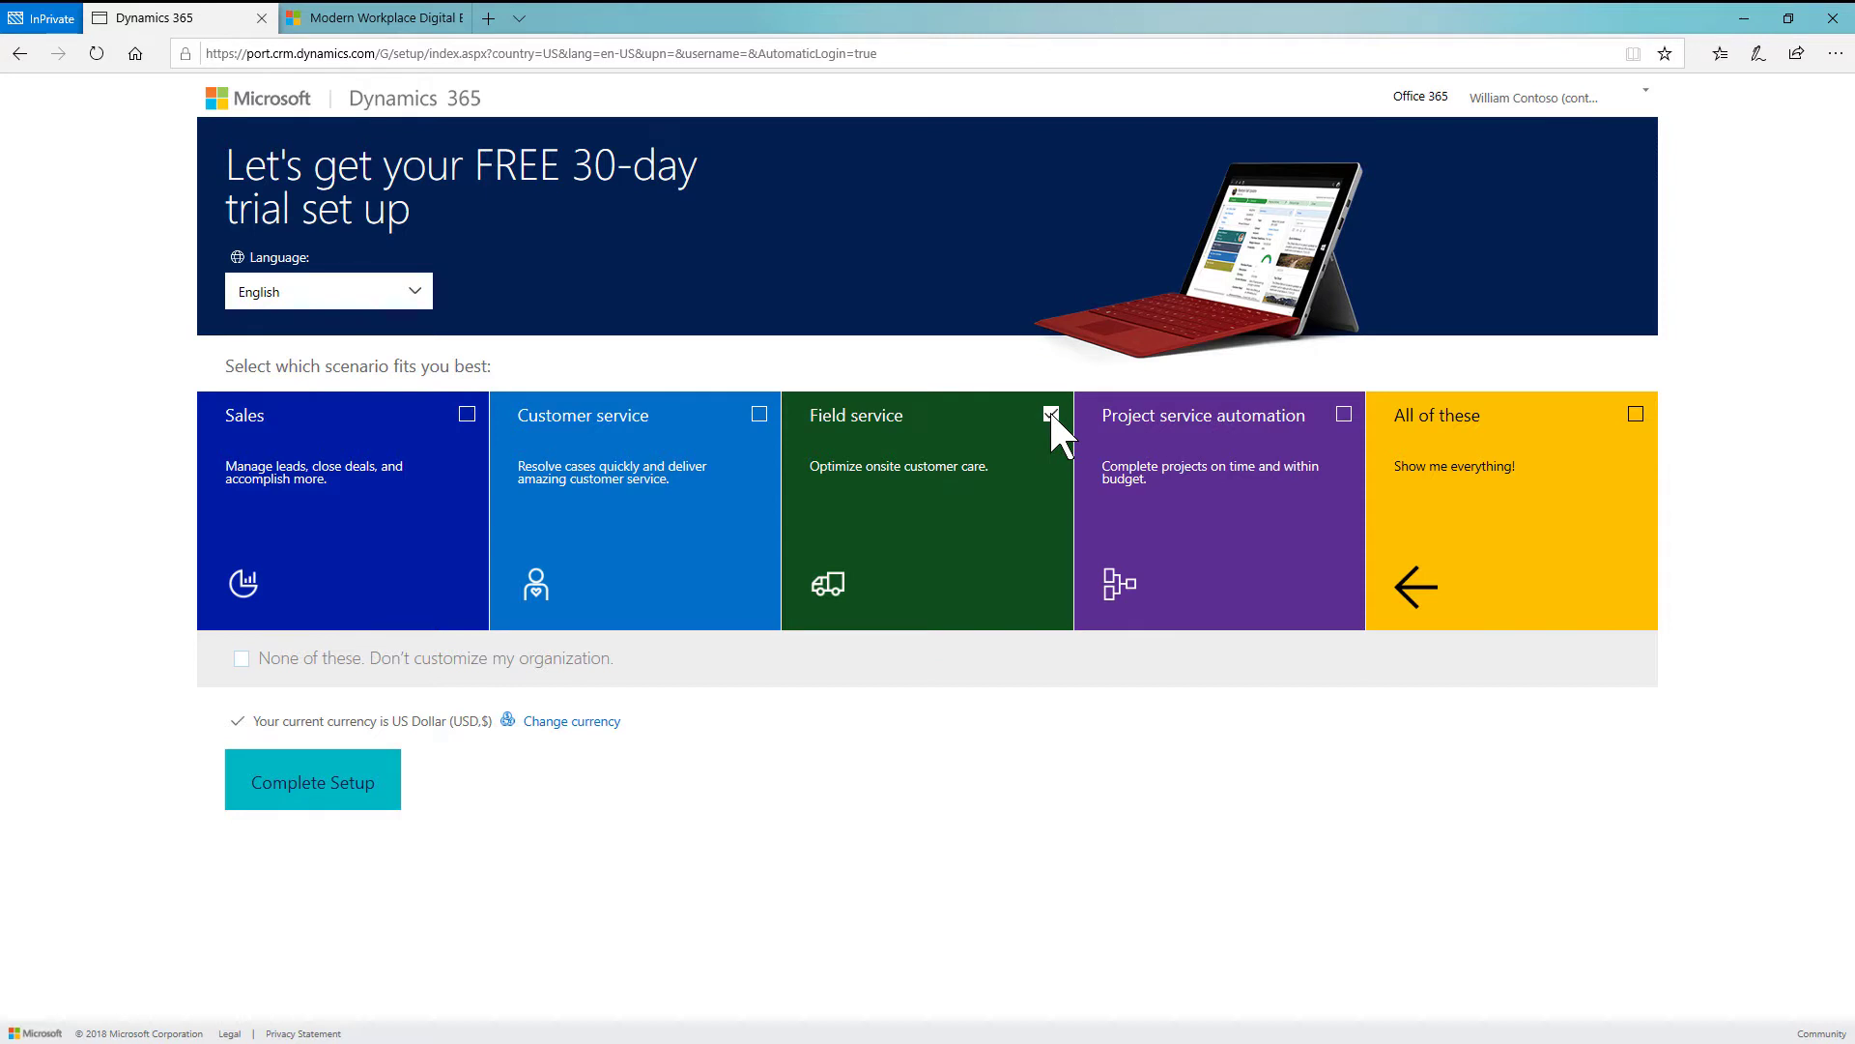
left_click(1635, 414)
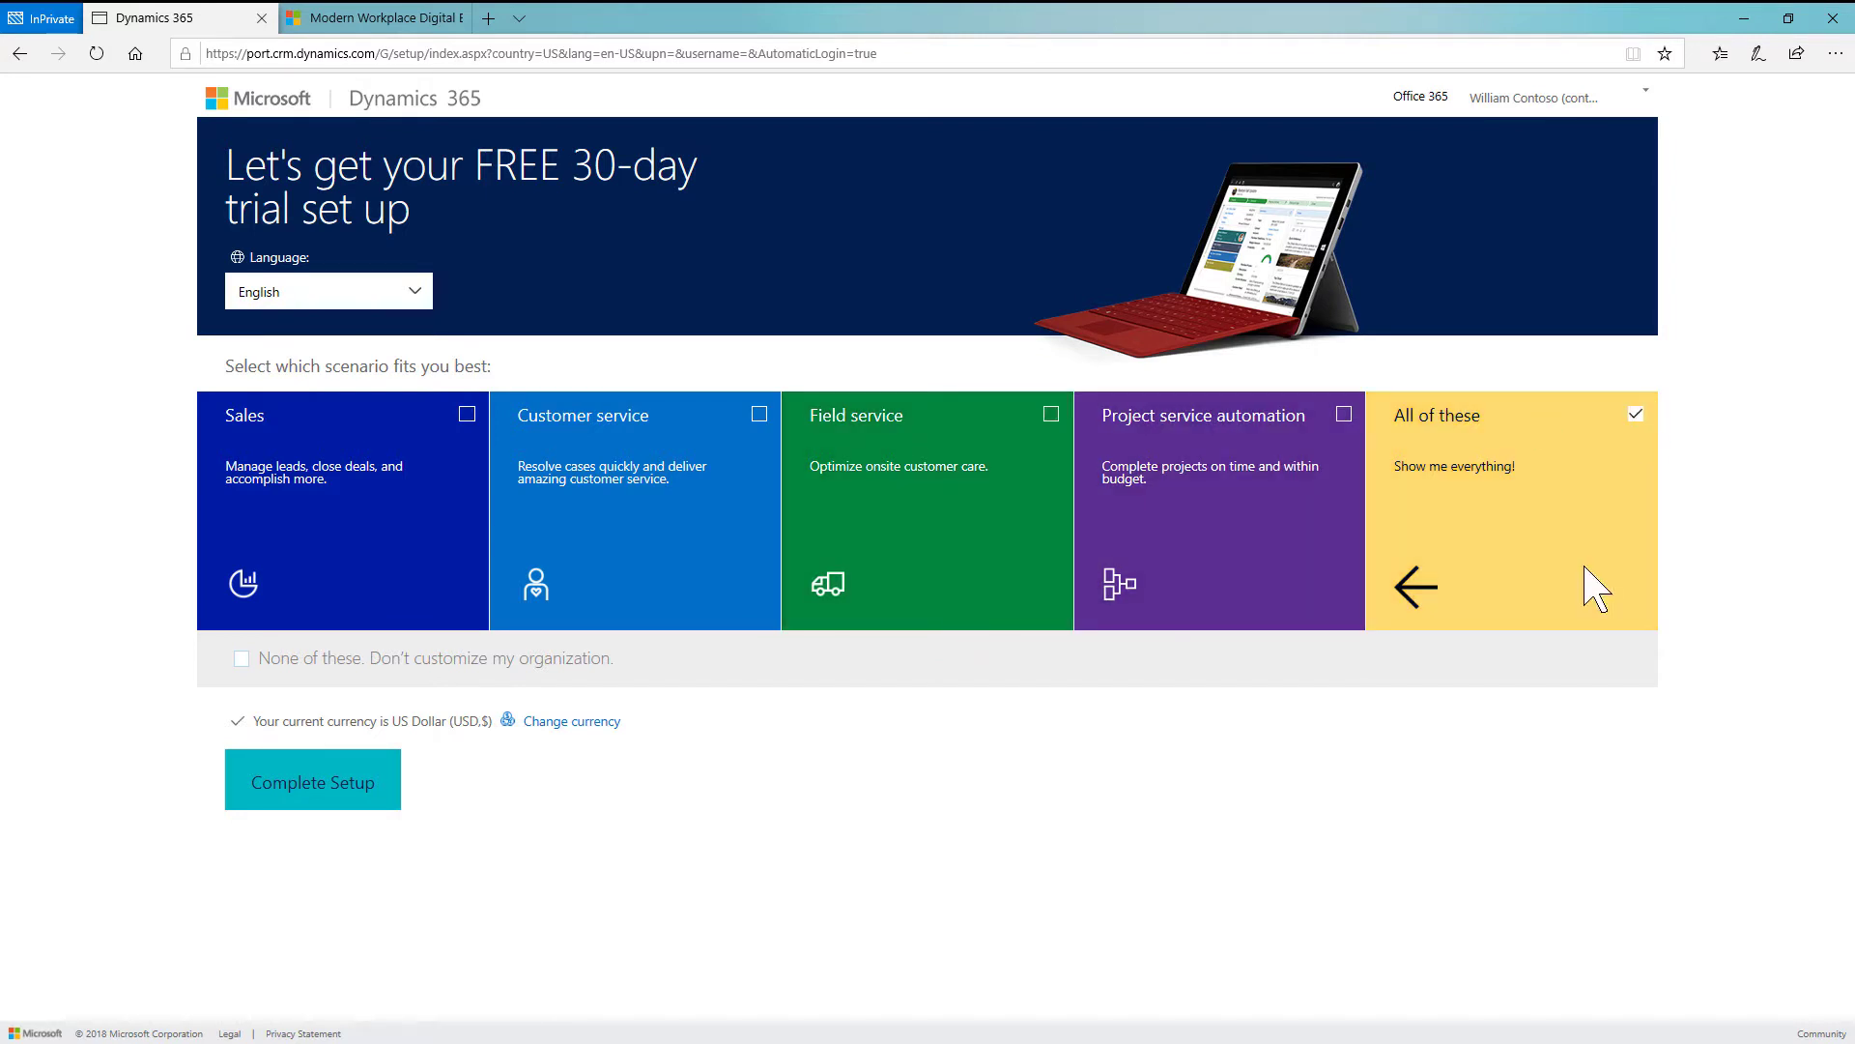
left_click(365, 791)
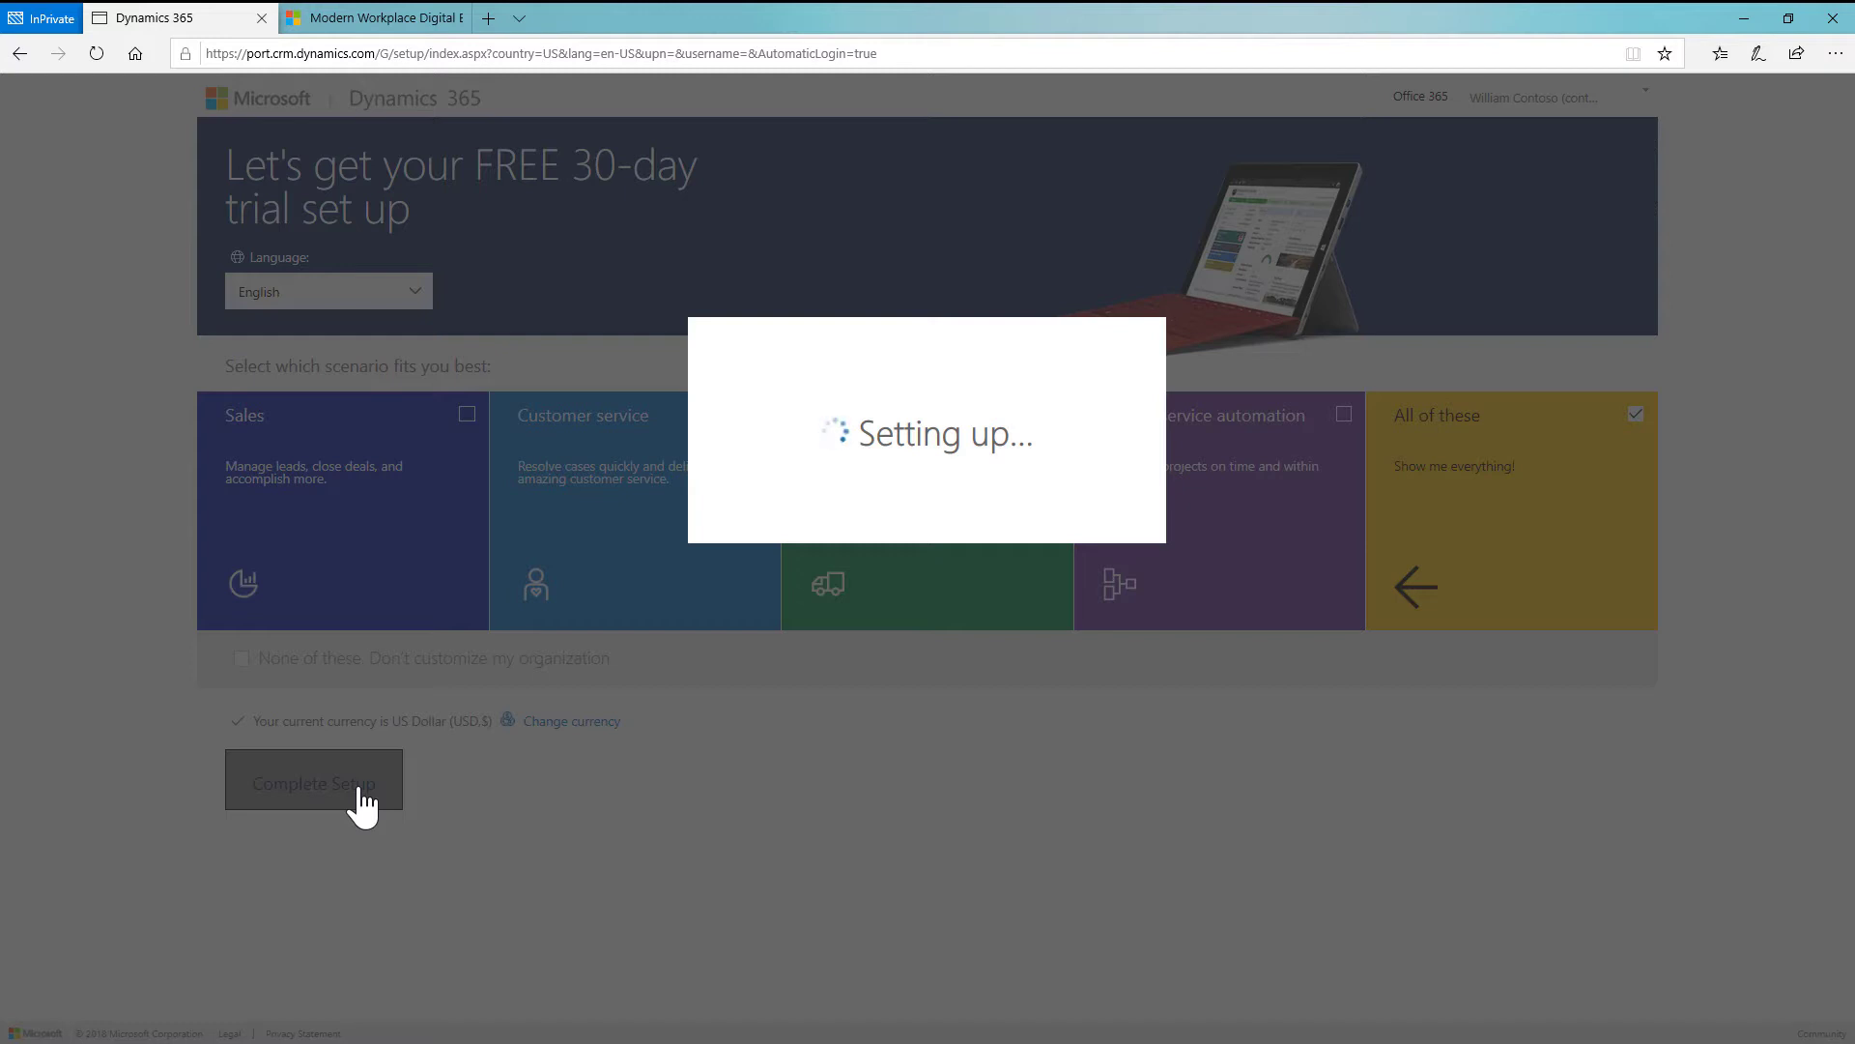
left_click(363, 19)
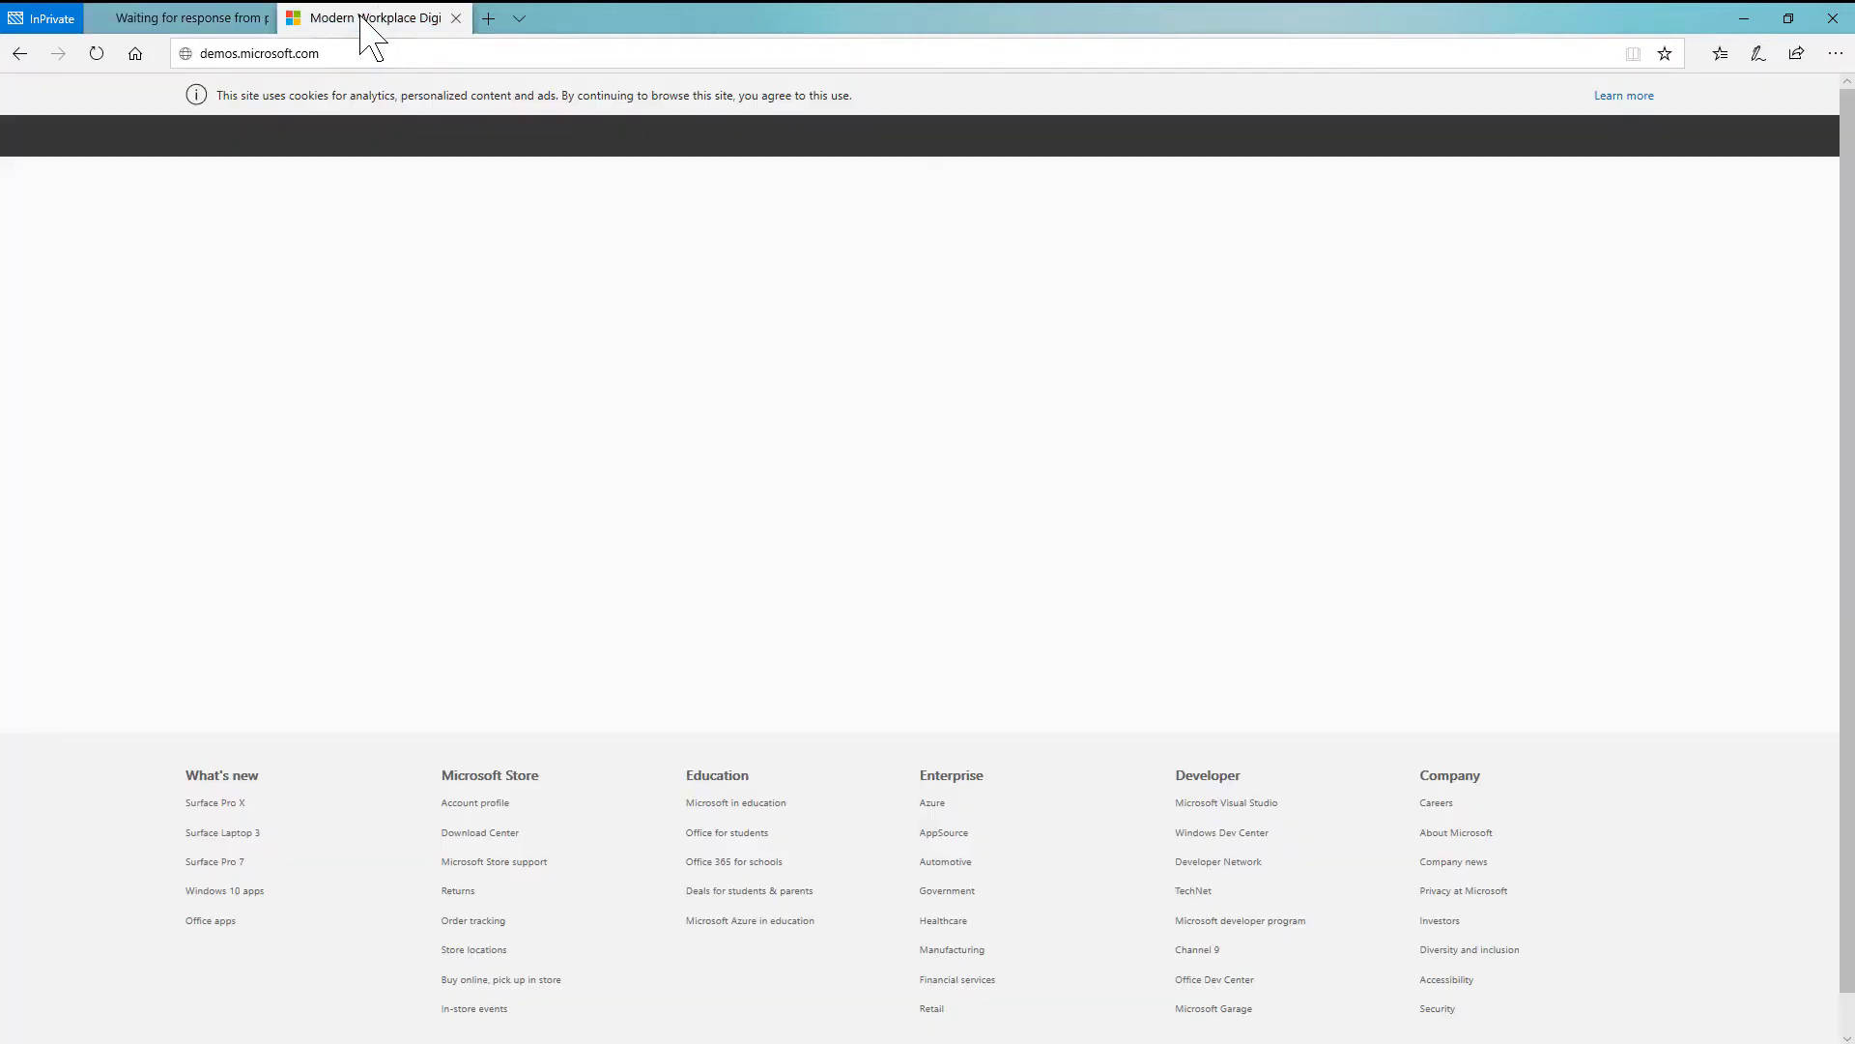
In the contosofieldservice organization's My Apps, open Field Service in a new tab.
left_click_drag(354, 54, 176, 79)
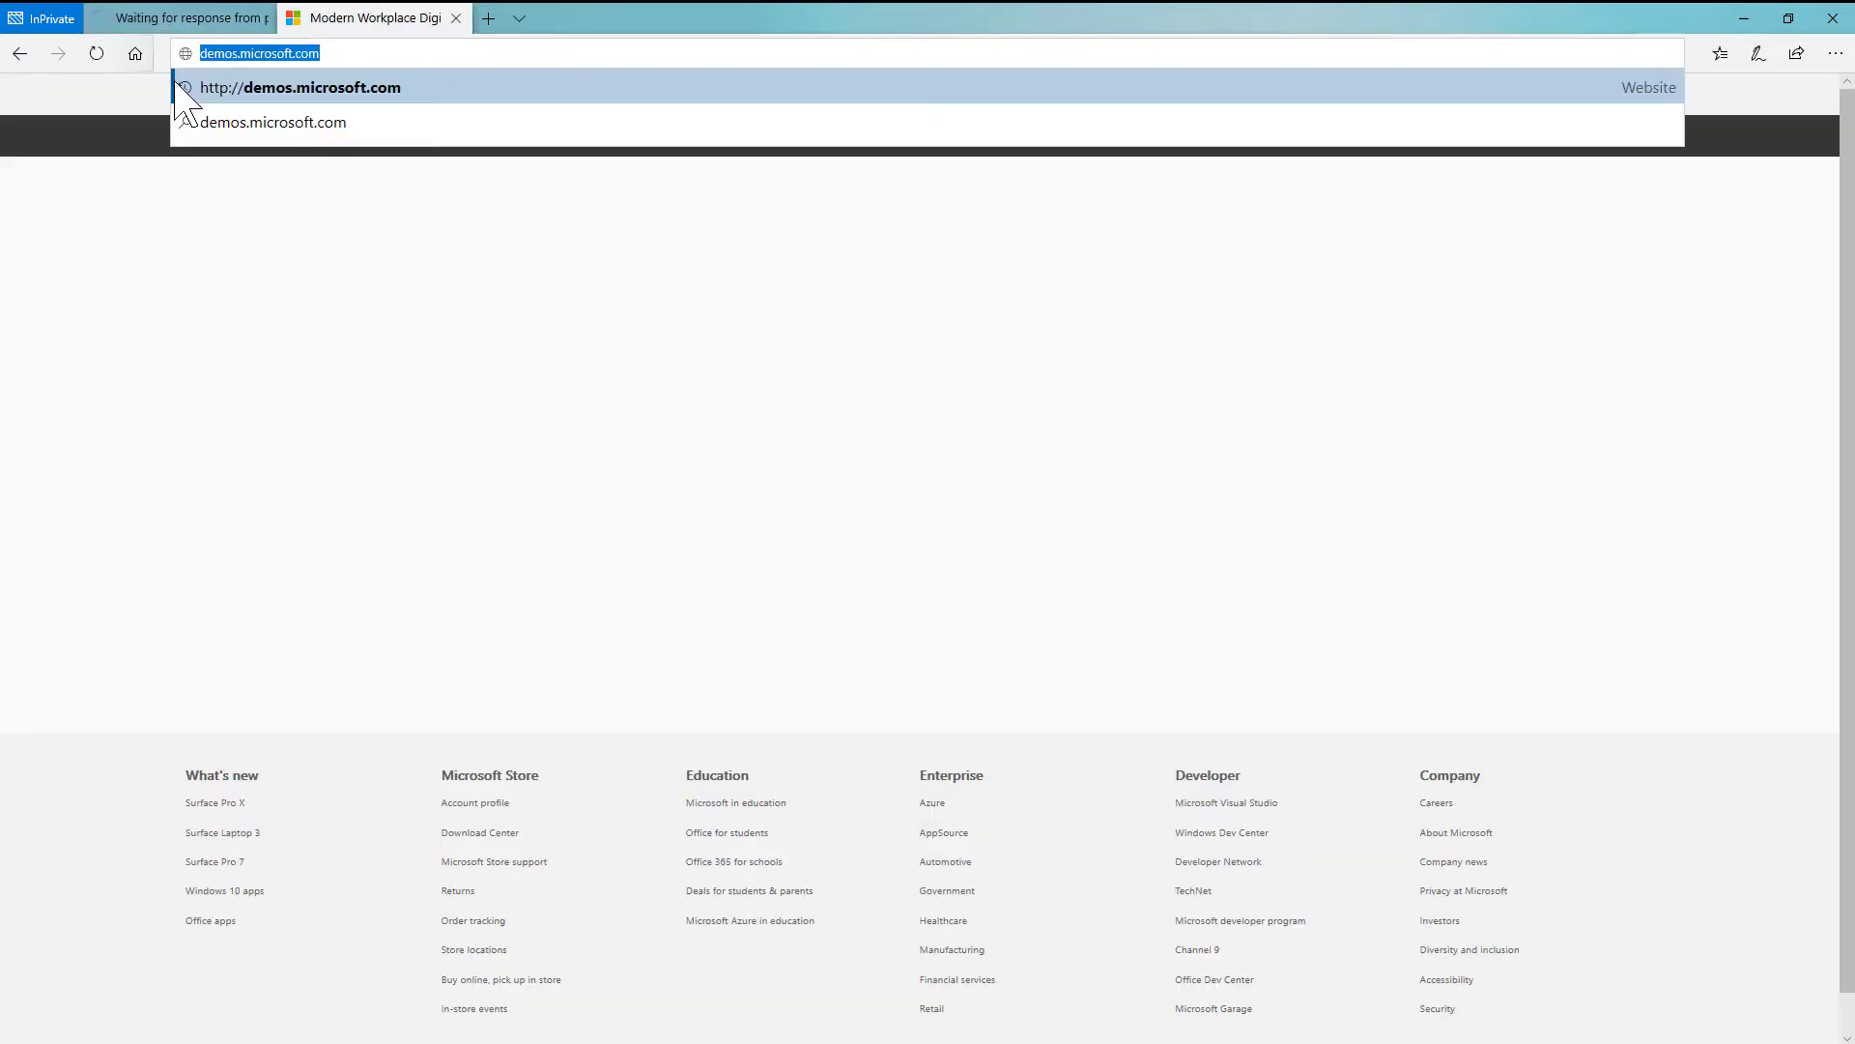
left_click(191, 220)
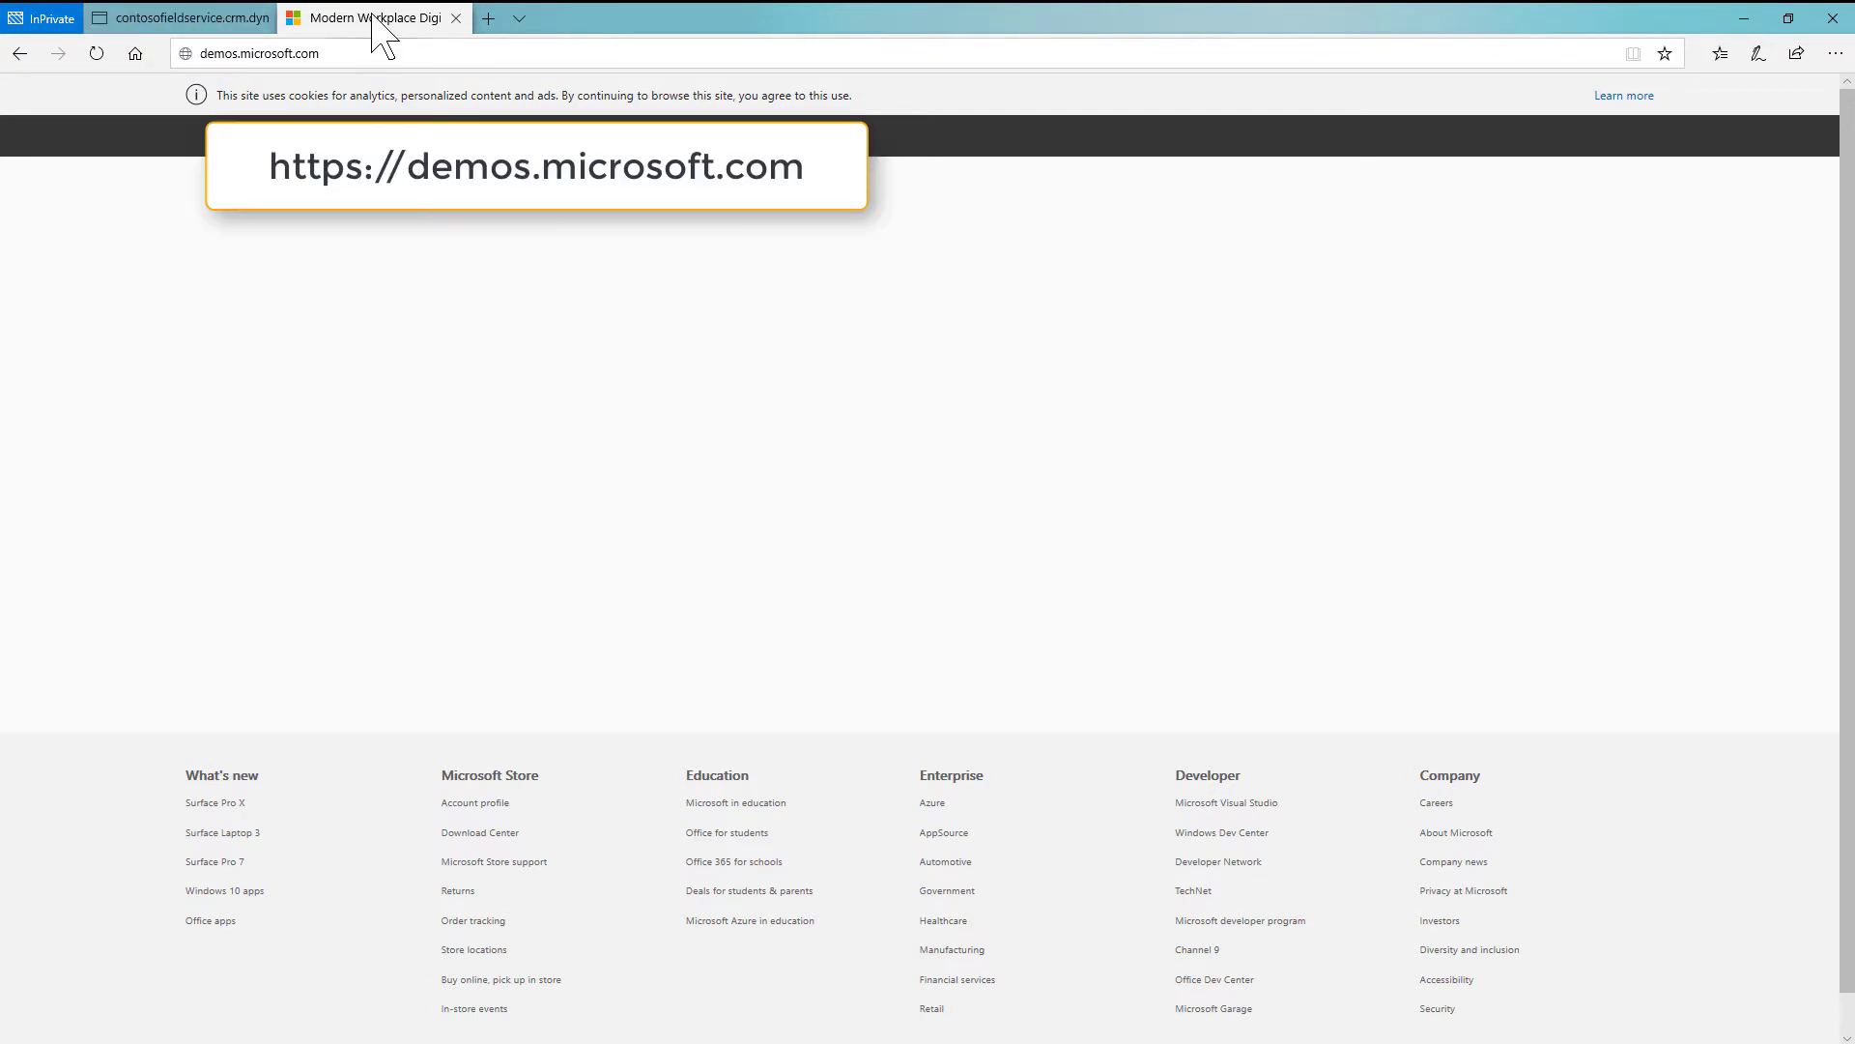
left_click_drag(335, 50, 151, 50)
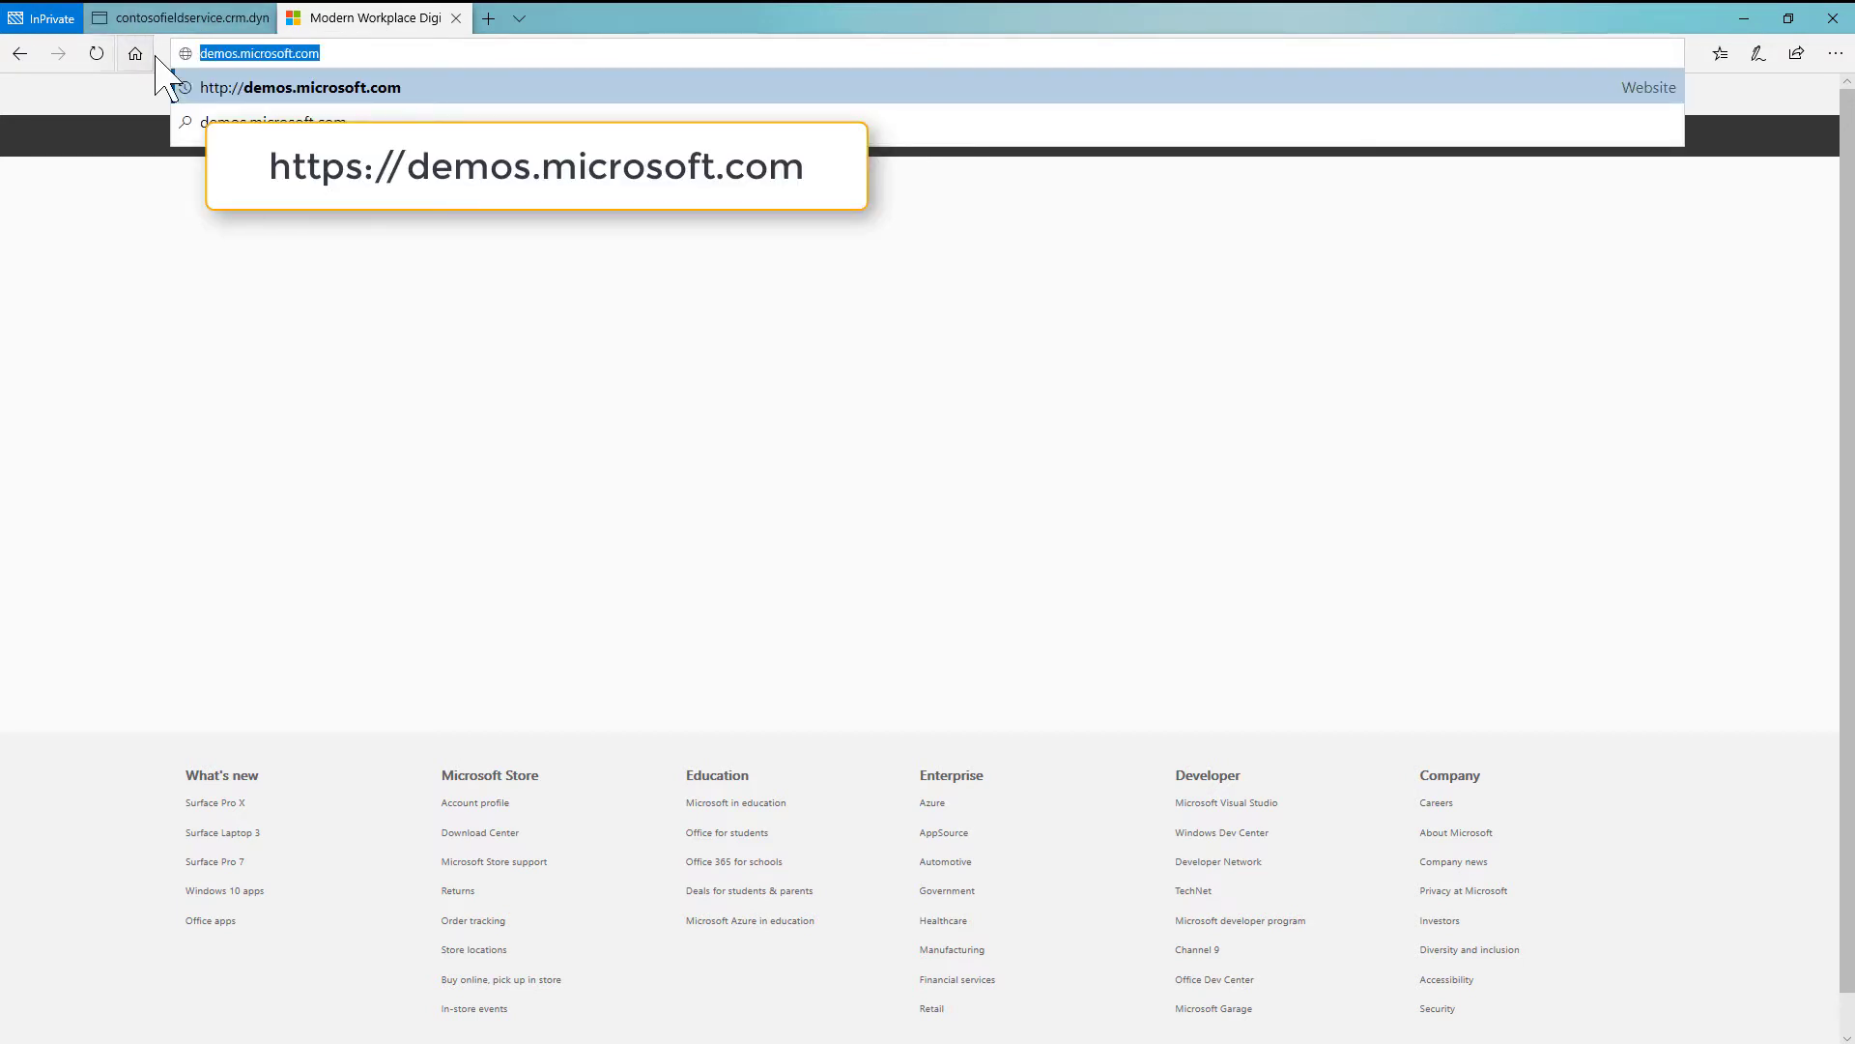
left_click(184, 21)
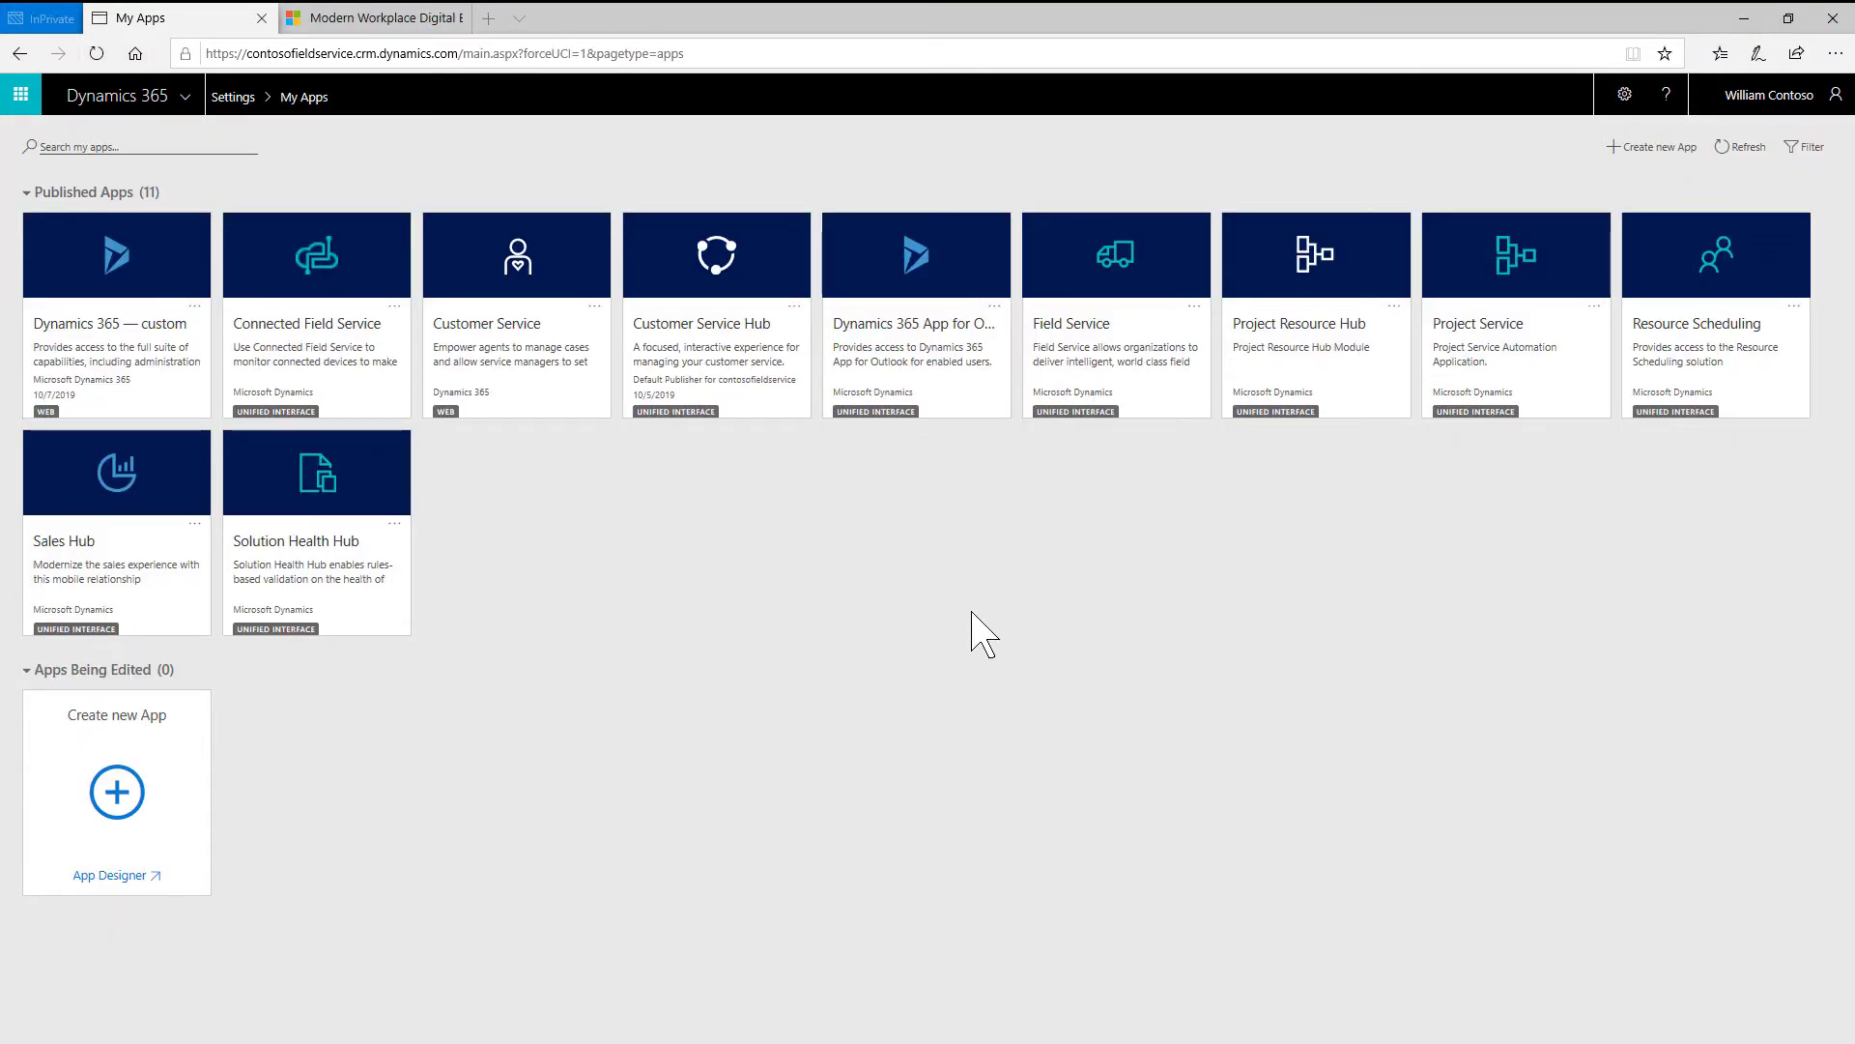
right_click(1113, 354)
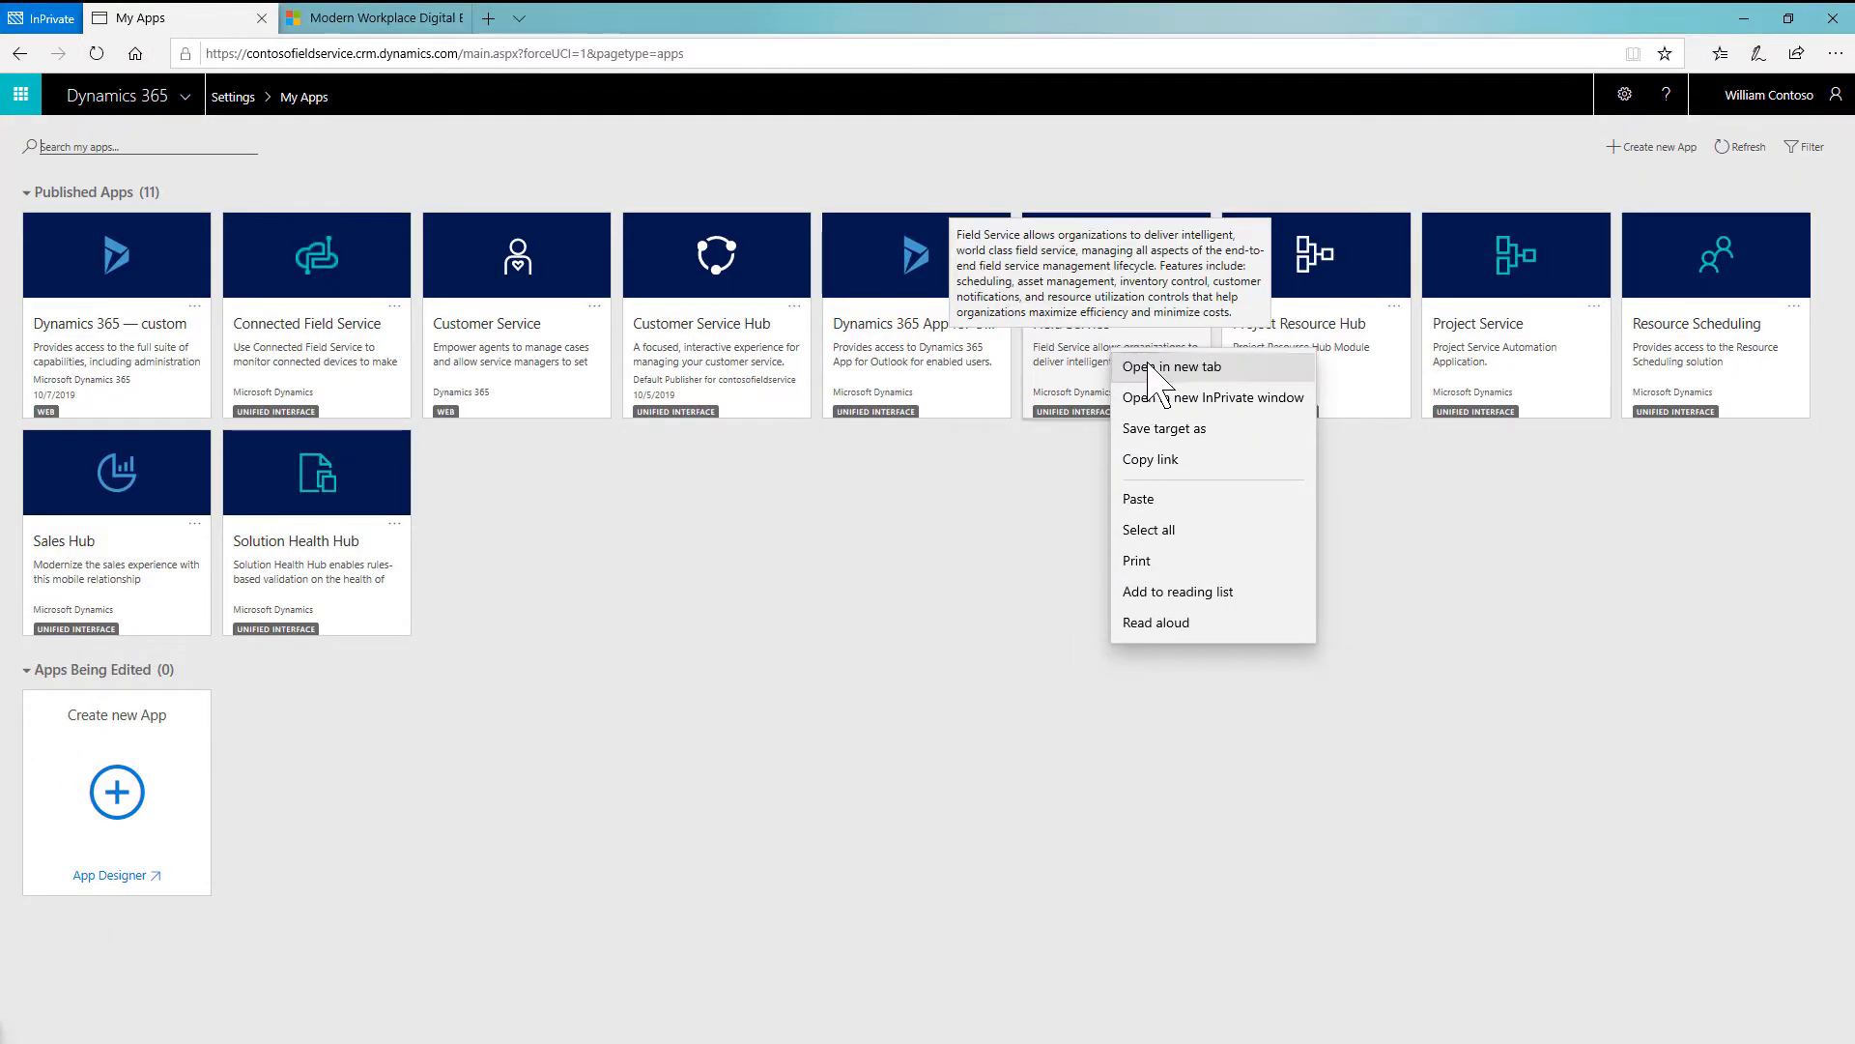
left_click(1149, 366)
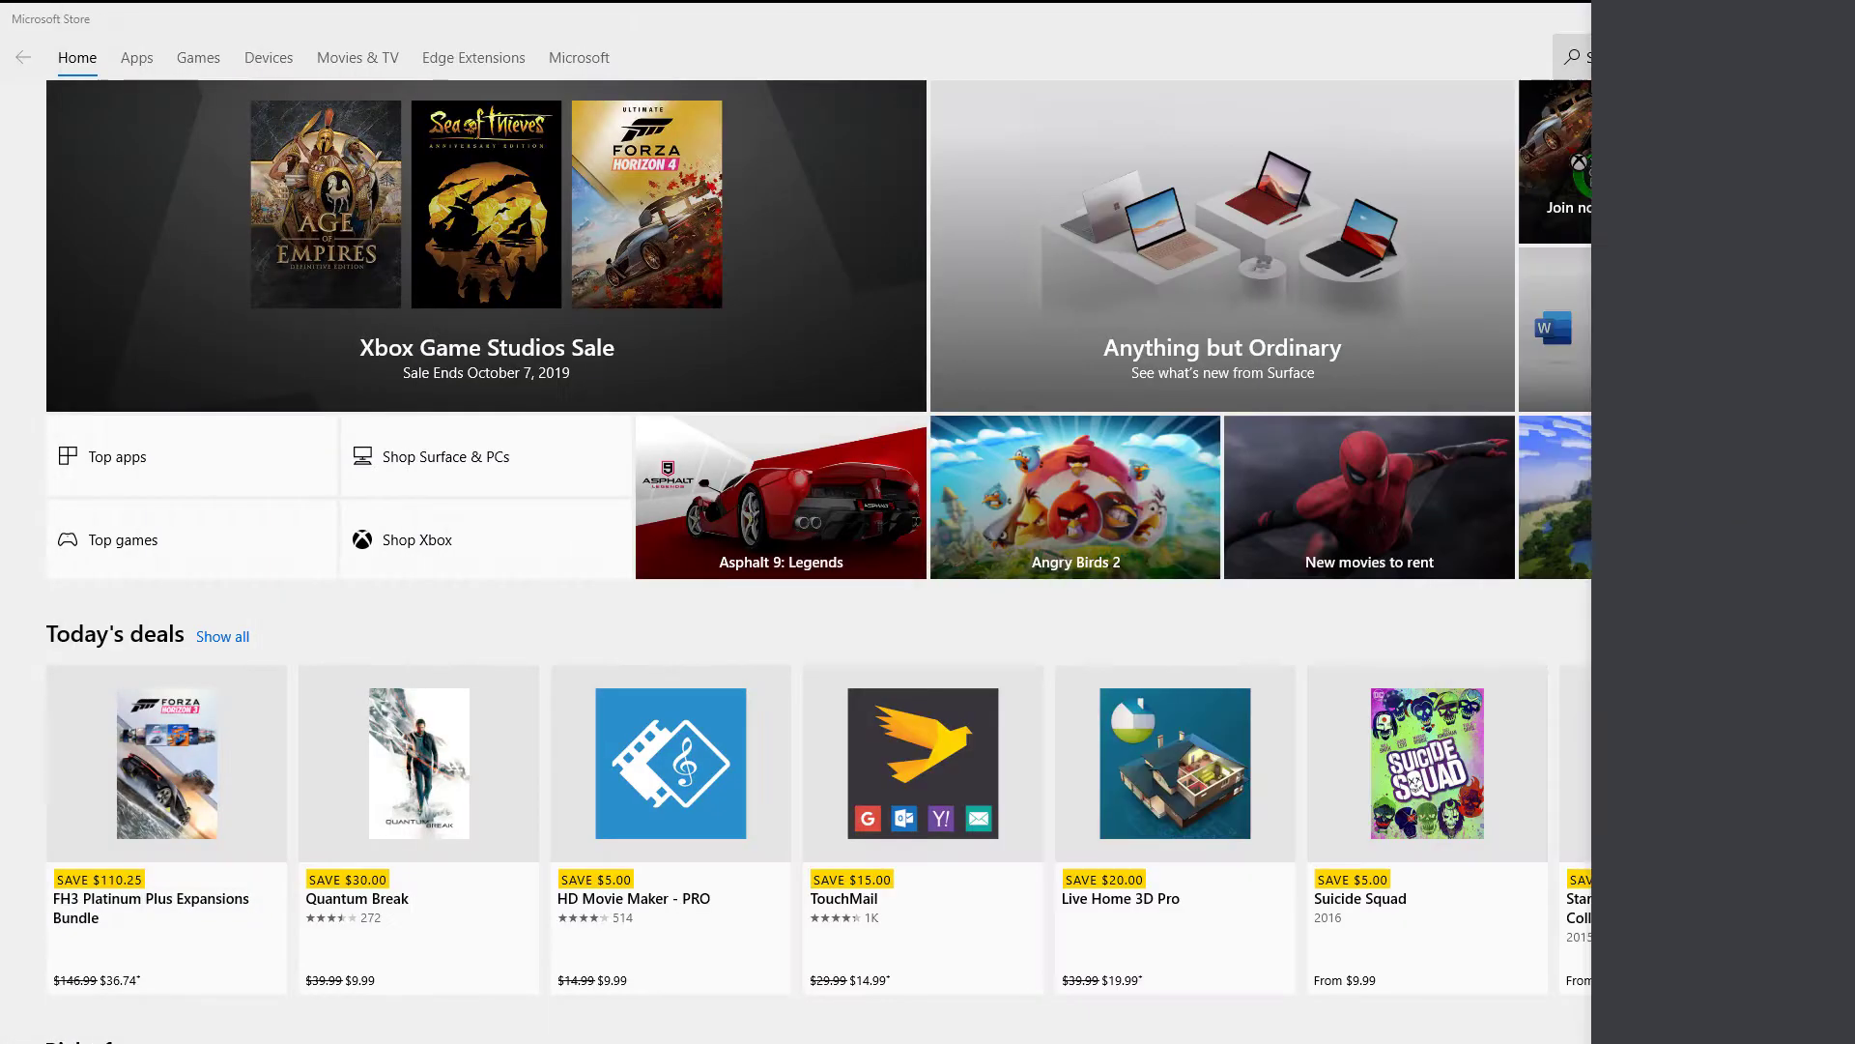
Search the Store for 'field service mobile', filter to apps, and launch Field Service Mobile.
left_click(1619, 57)
type("field service mobile")
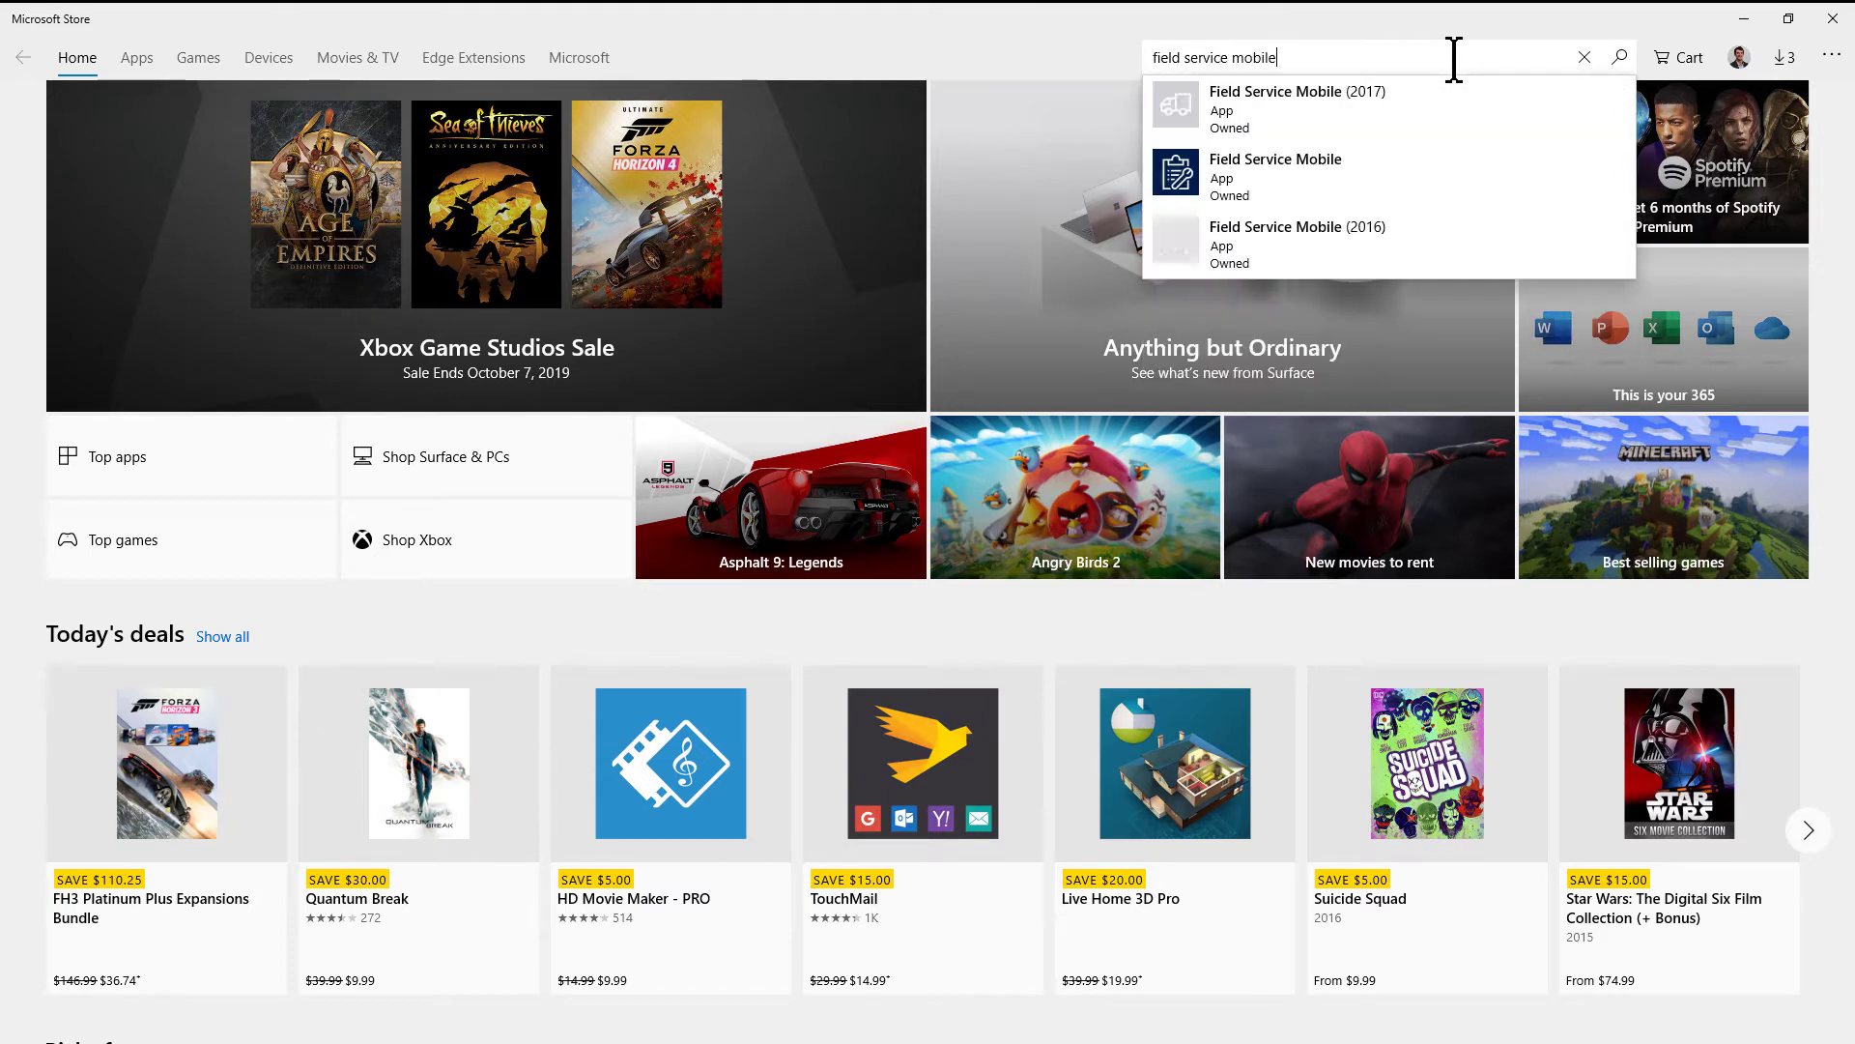
key("Return")
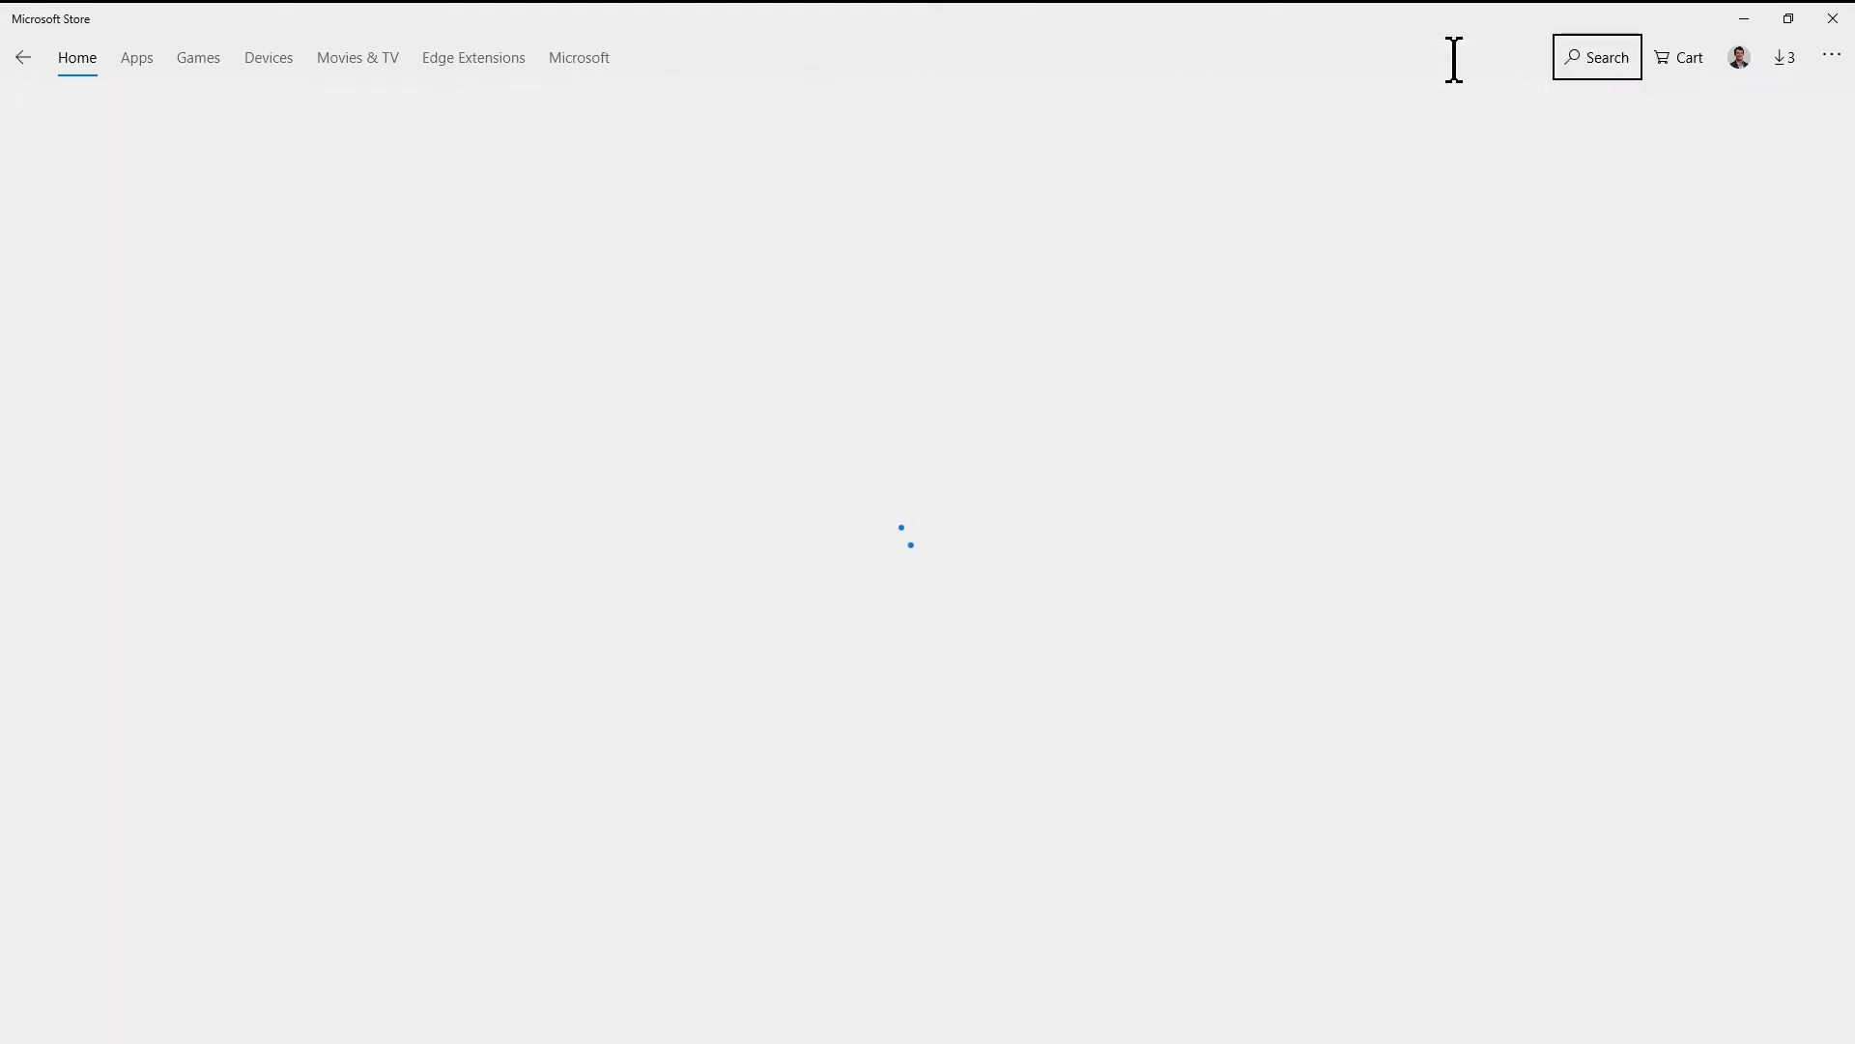
left_click(338, 162)
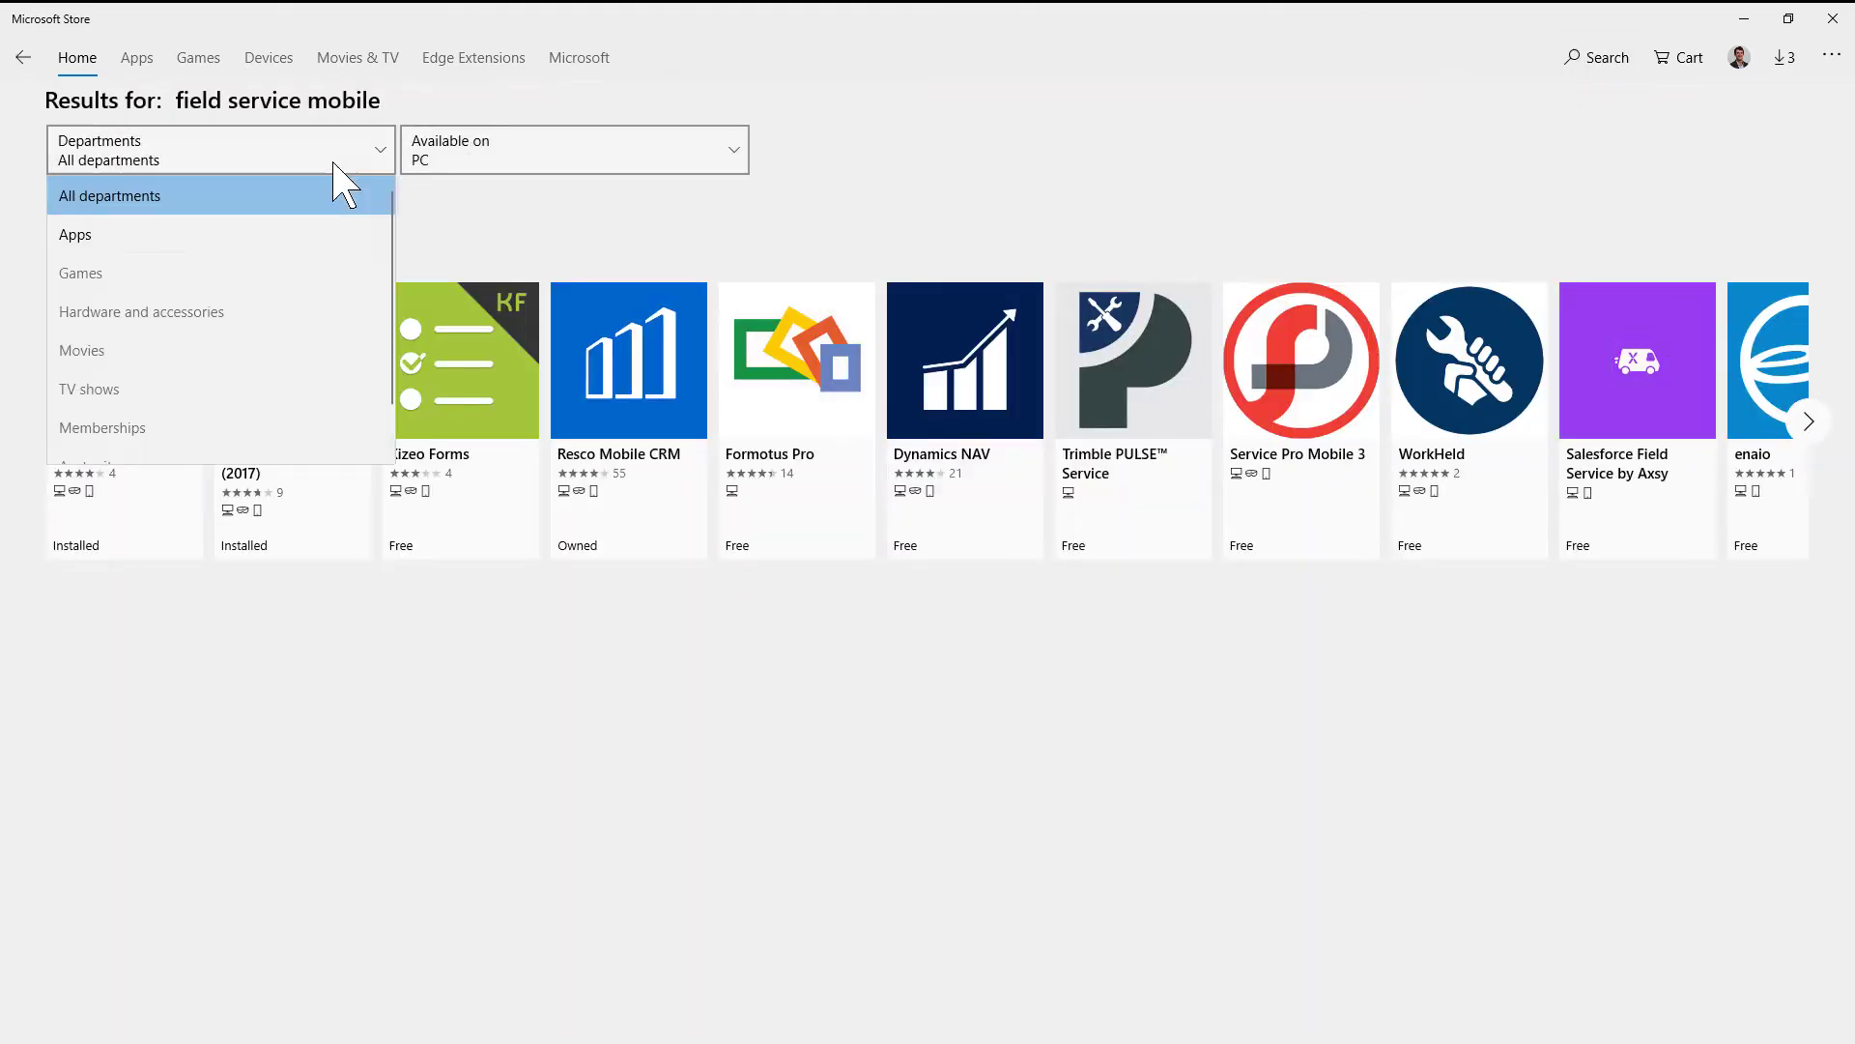
left_click(274, 237)
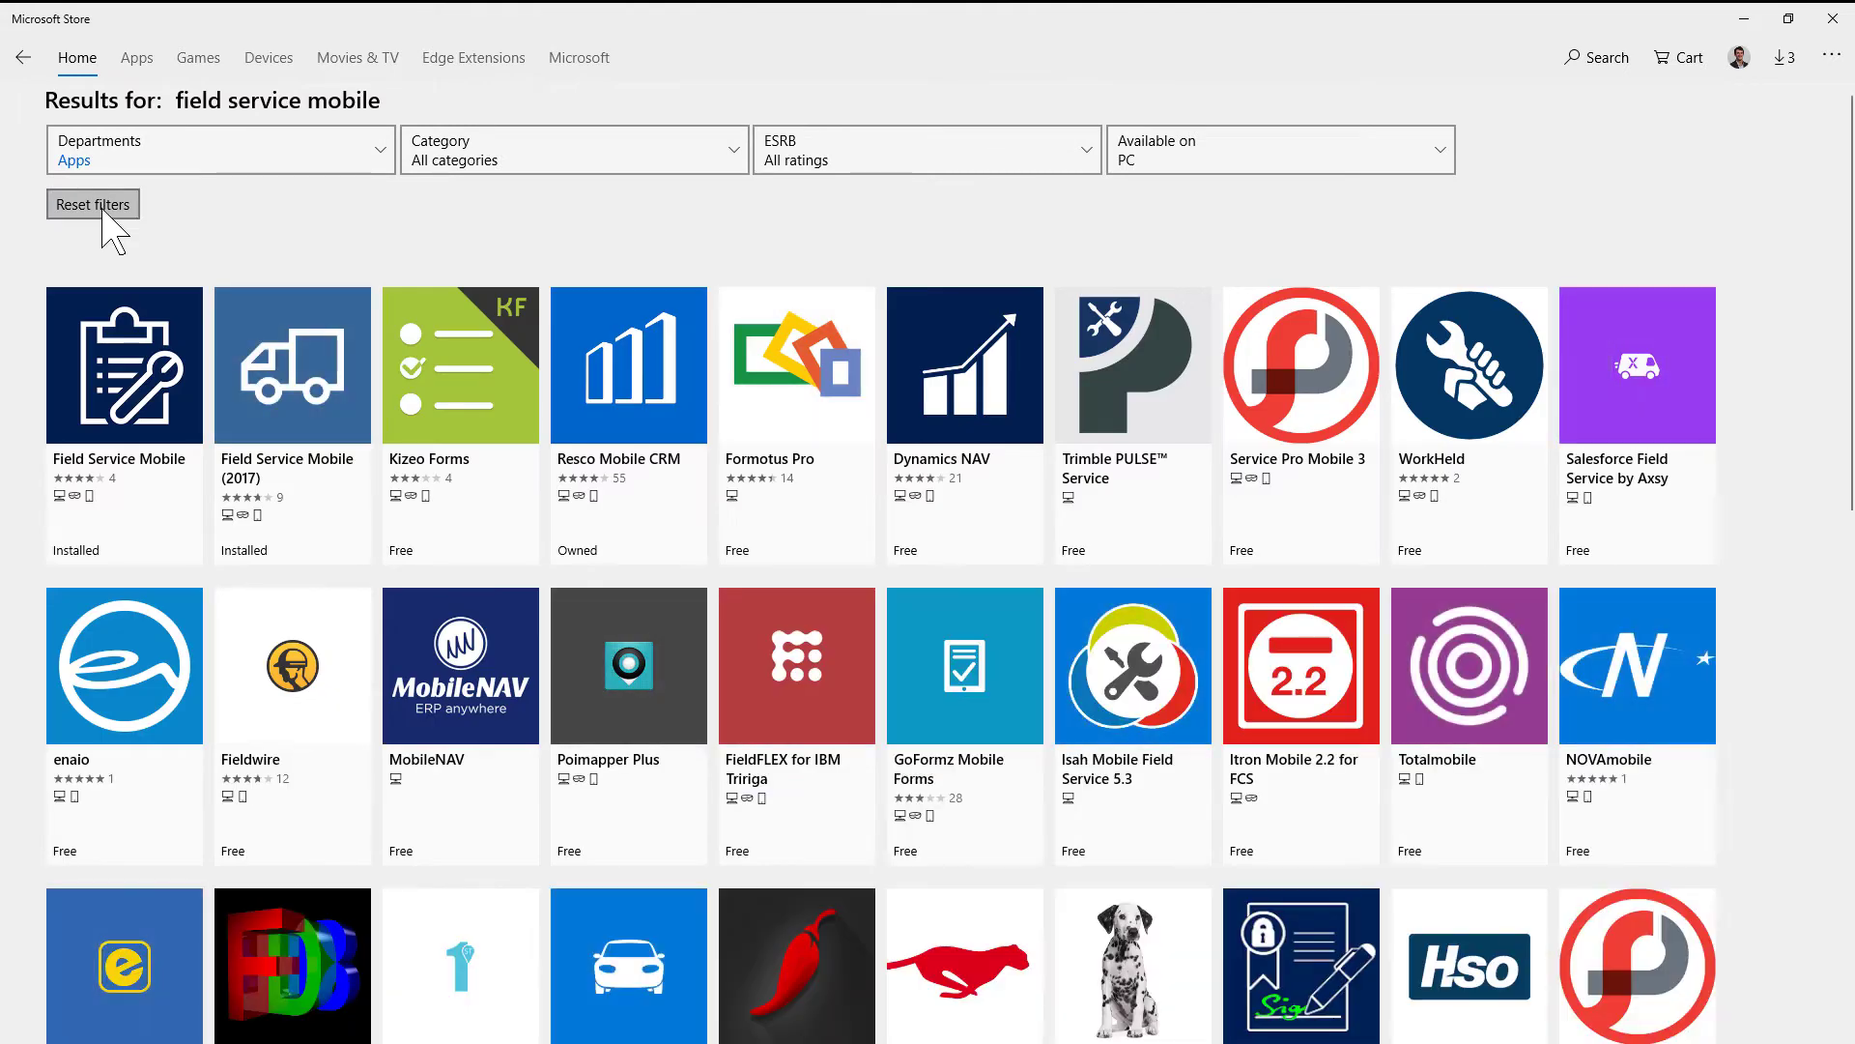
left_click(133, 527)
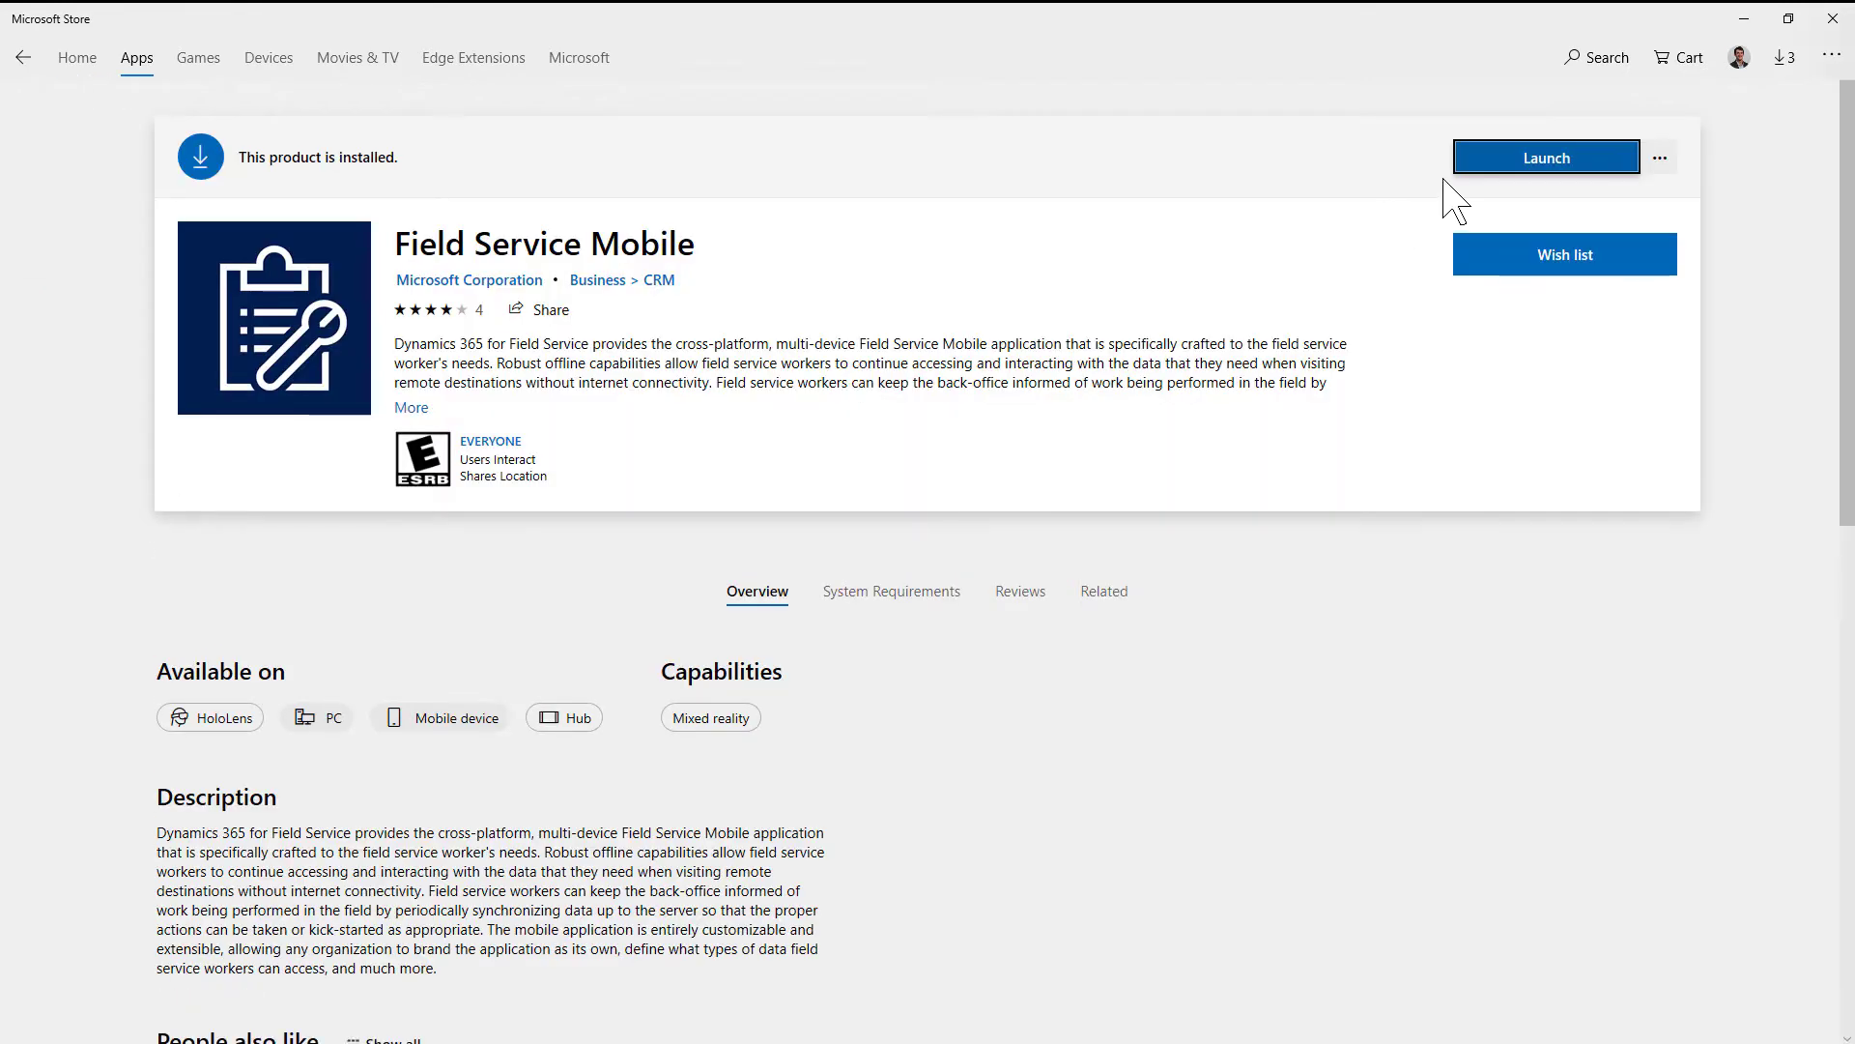
left_click(1509, 179)
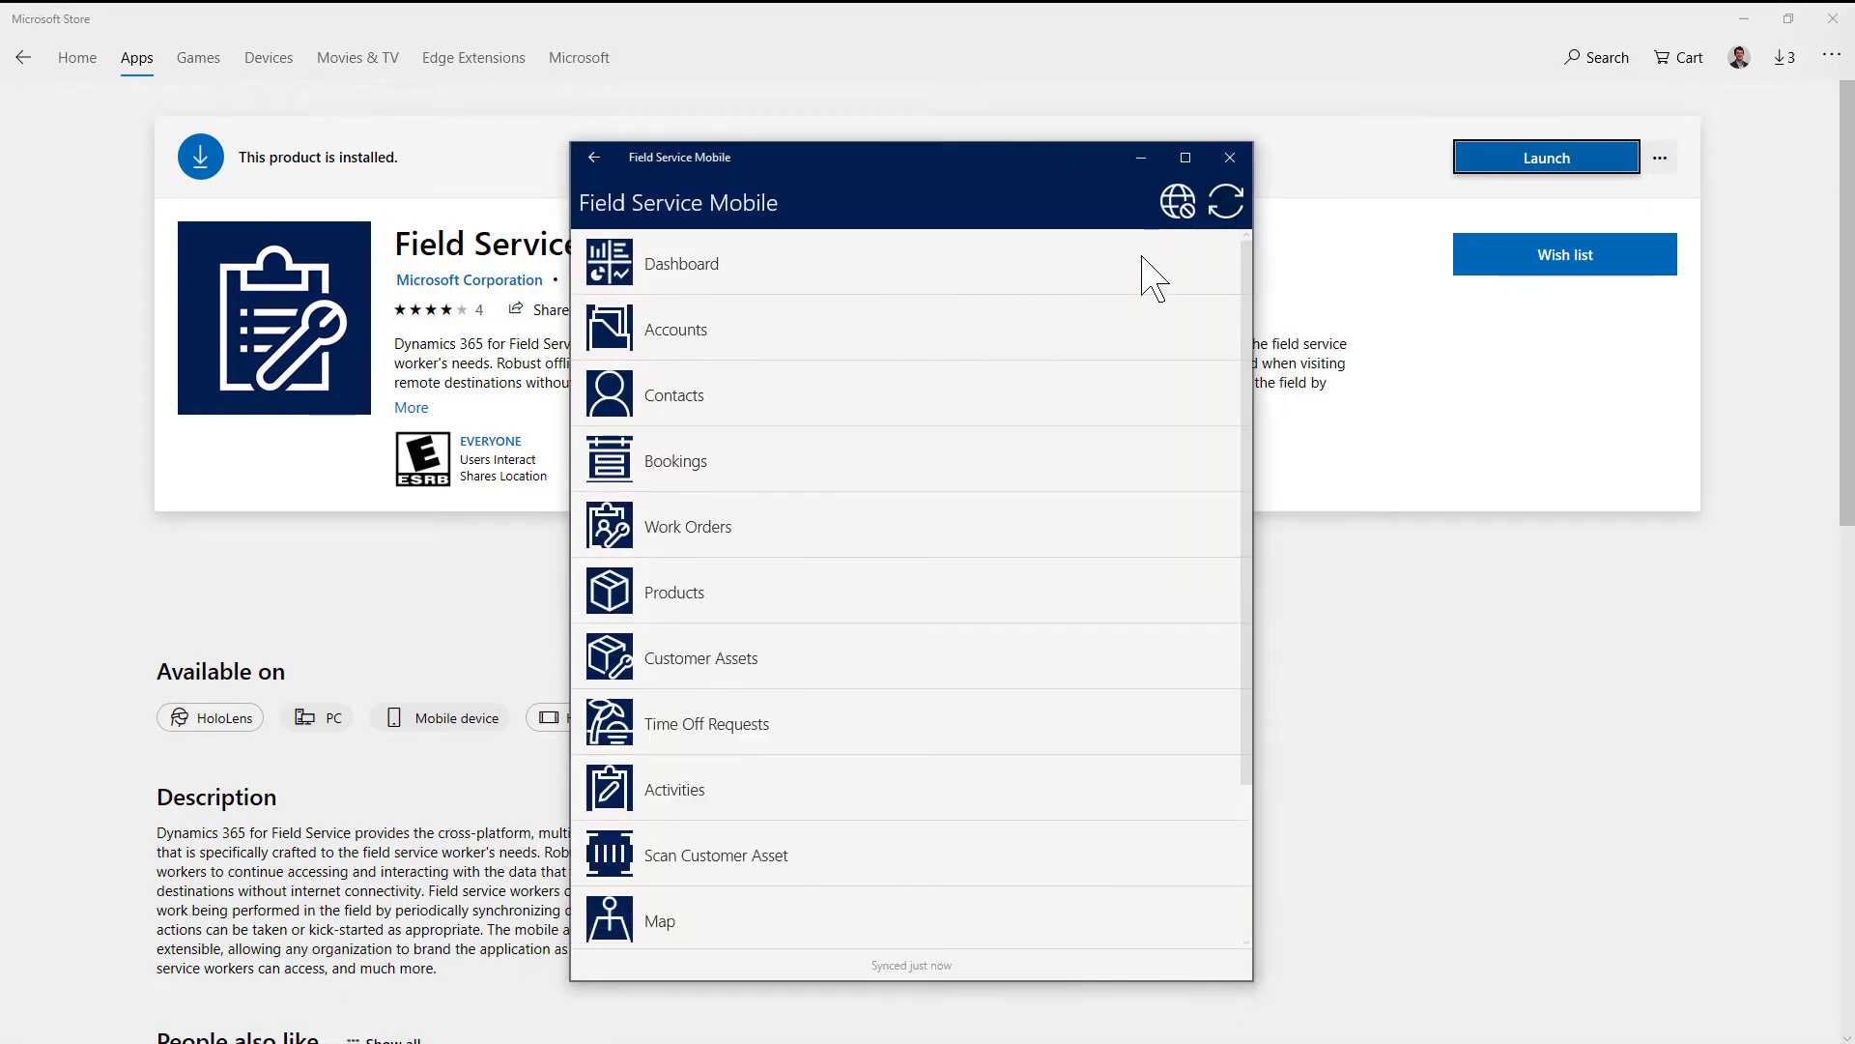
scroll(824, 521, "down", 2)
scroll(818, 510, "up", 2)
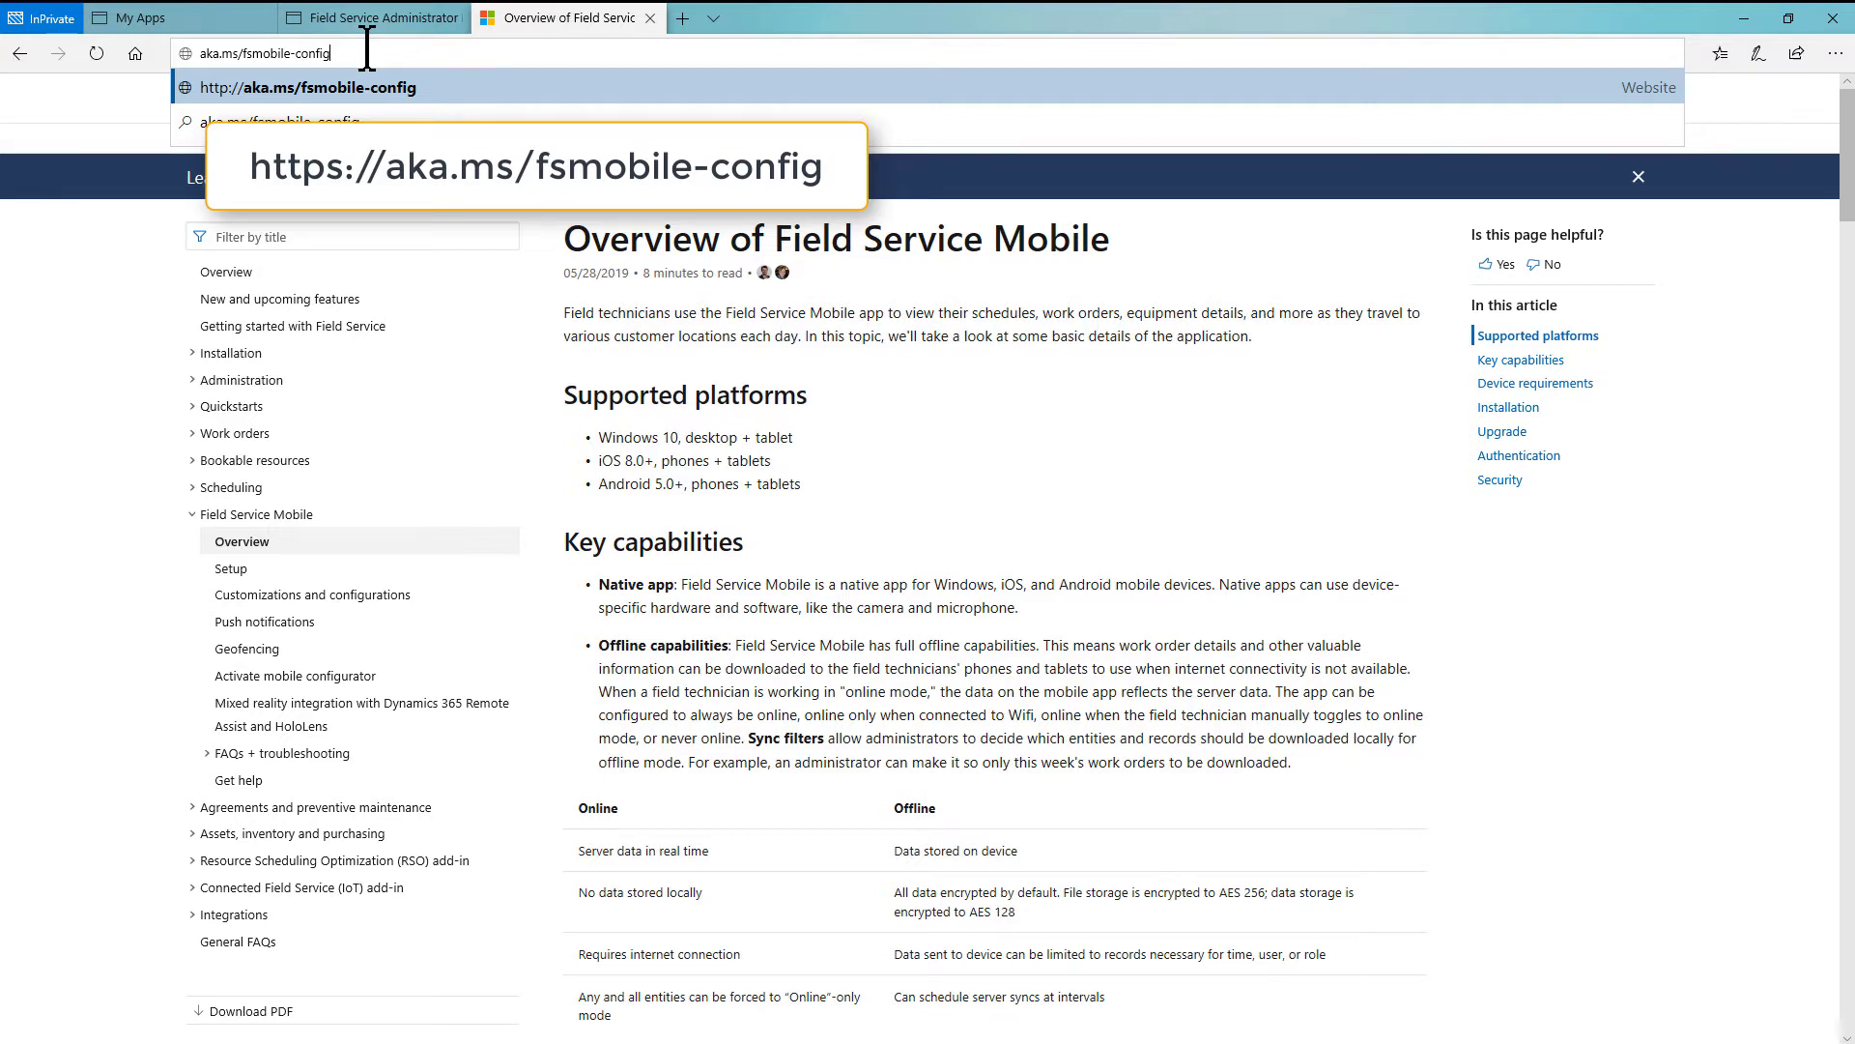
Download the Woodford managed zip from aka.ms/fsmobile-config and return to the Administrator dashboard.
key("Return")
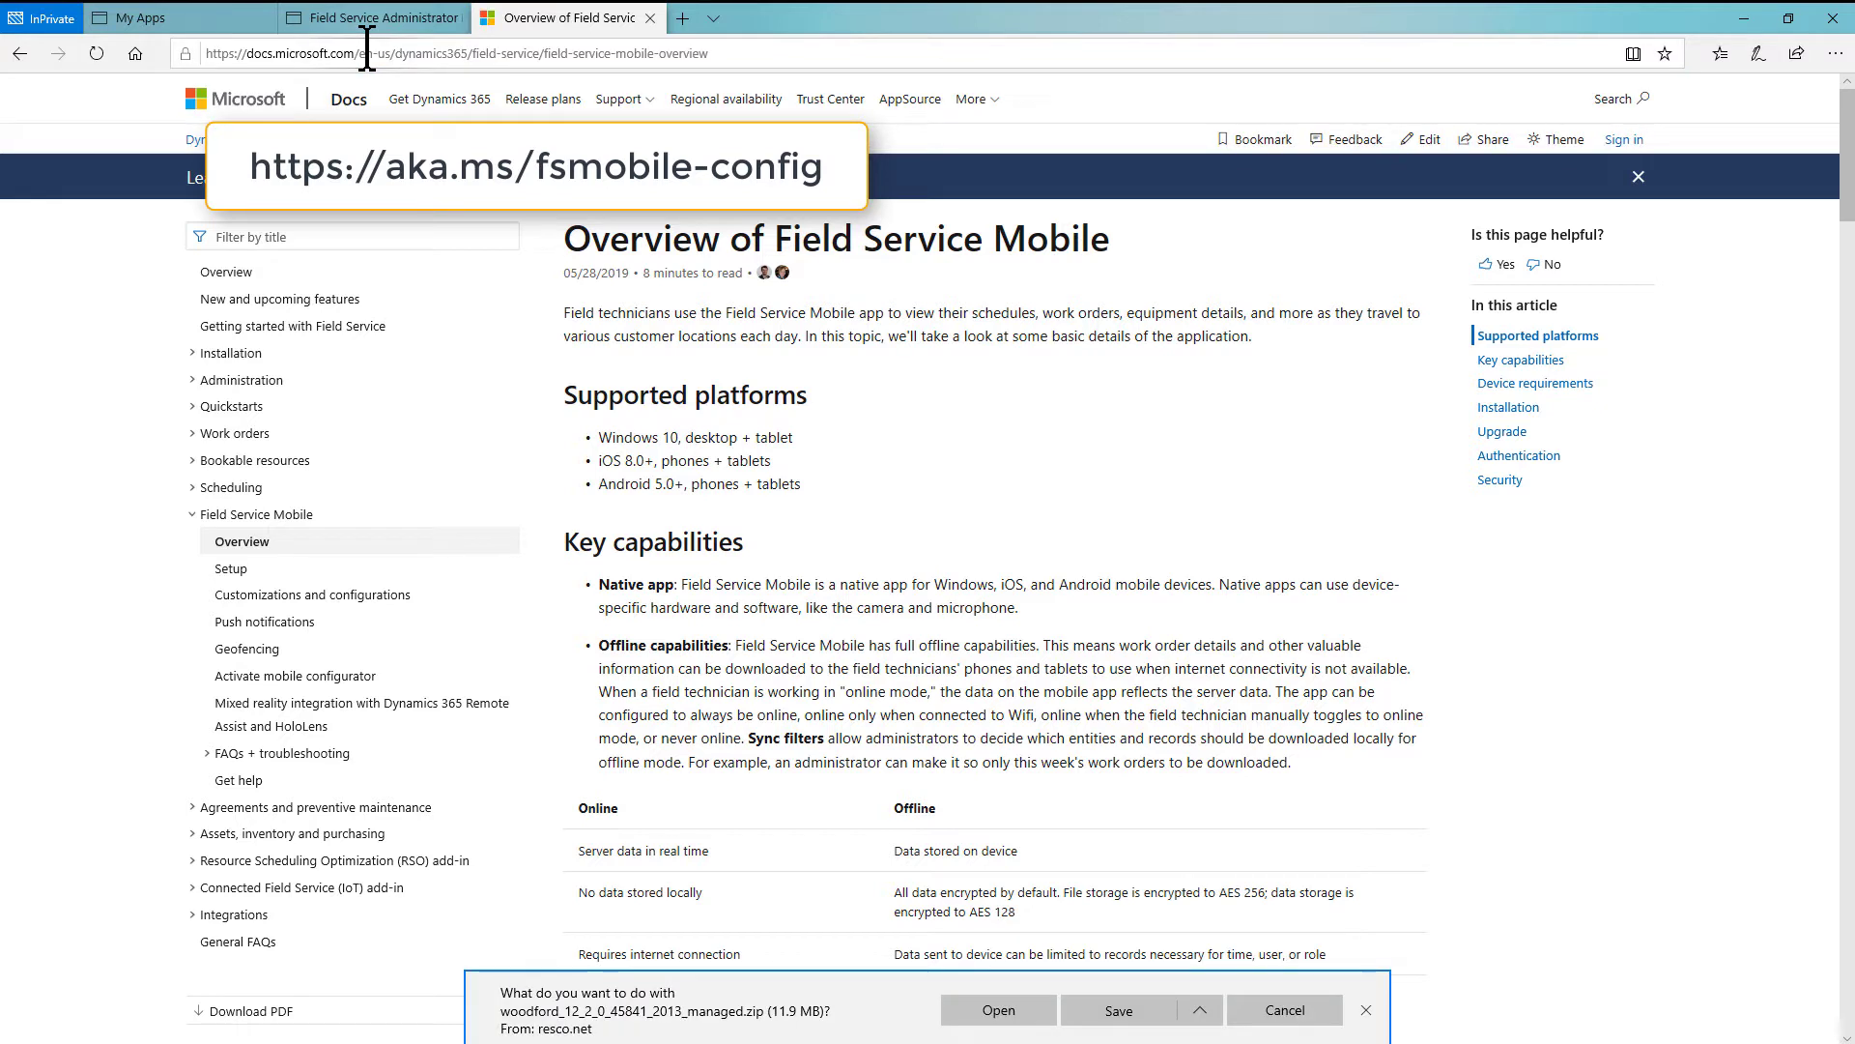
left_click(1130, 1020)
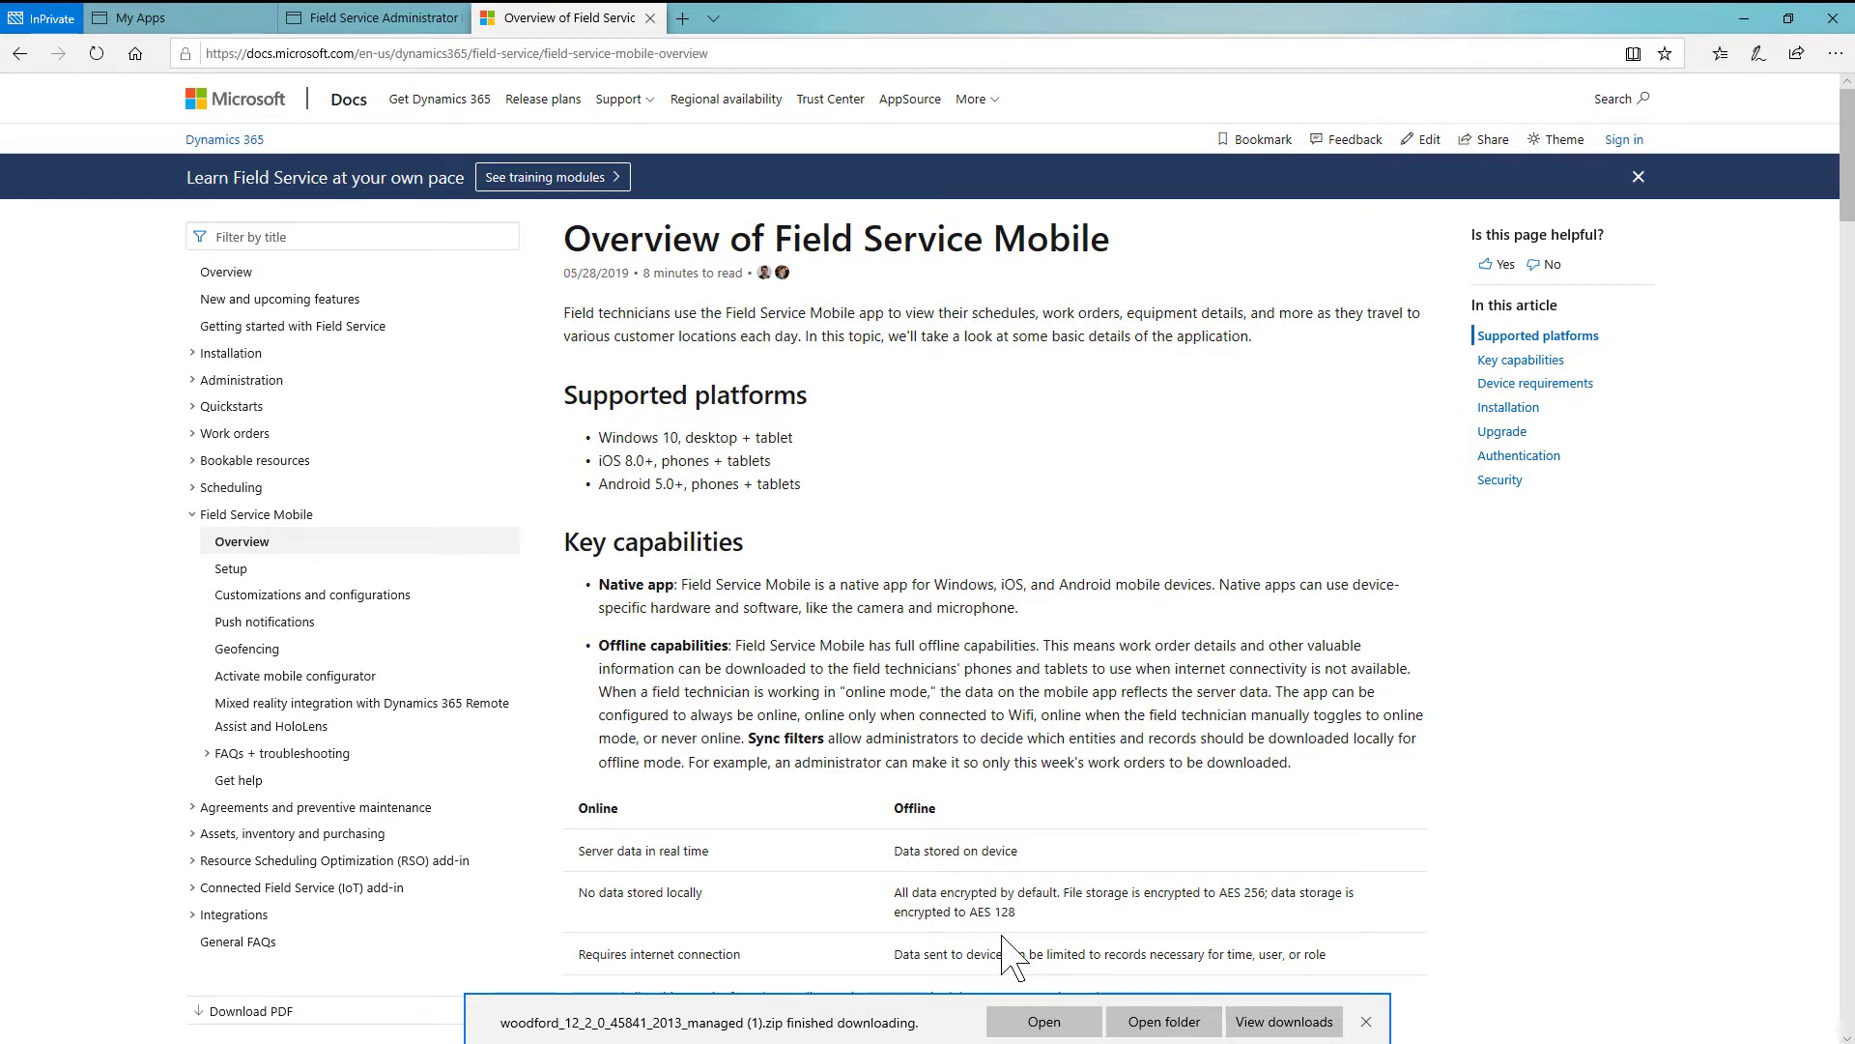
left_click(377, 29)
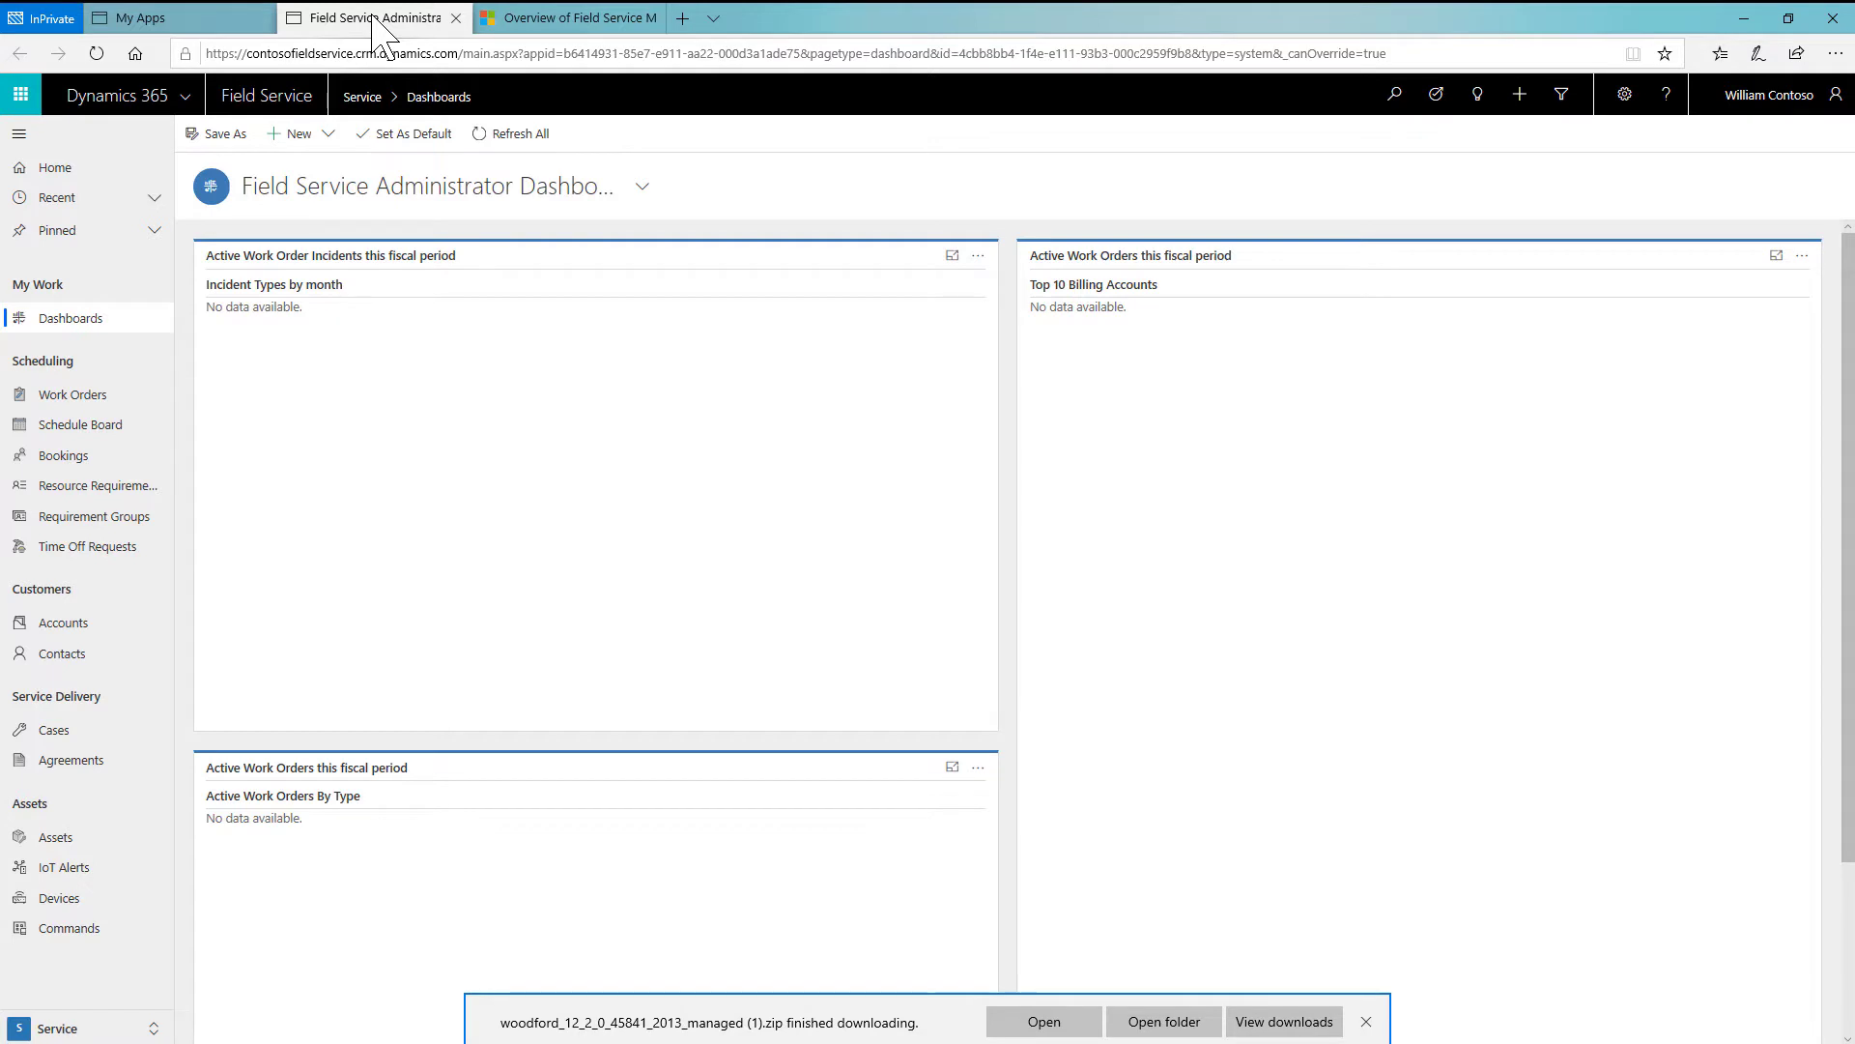
Go to the Solutions list through Advanced Settings.
left_click(1624, 94)
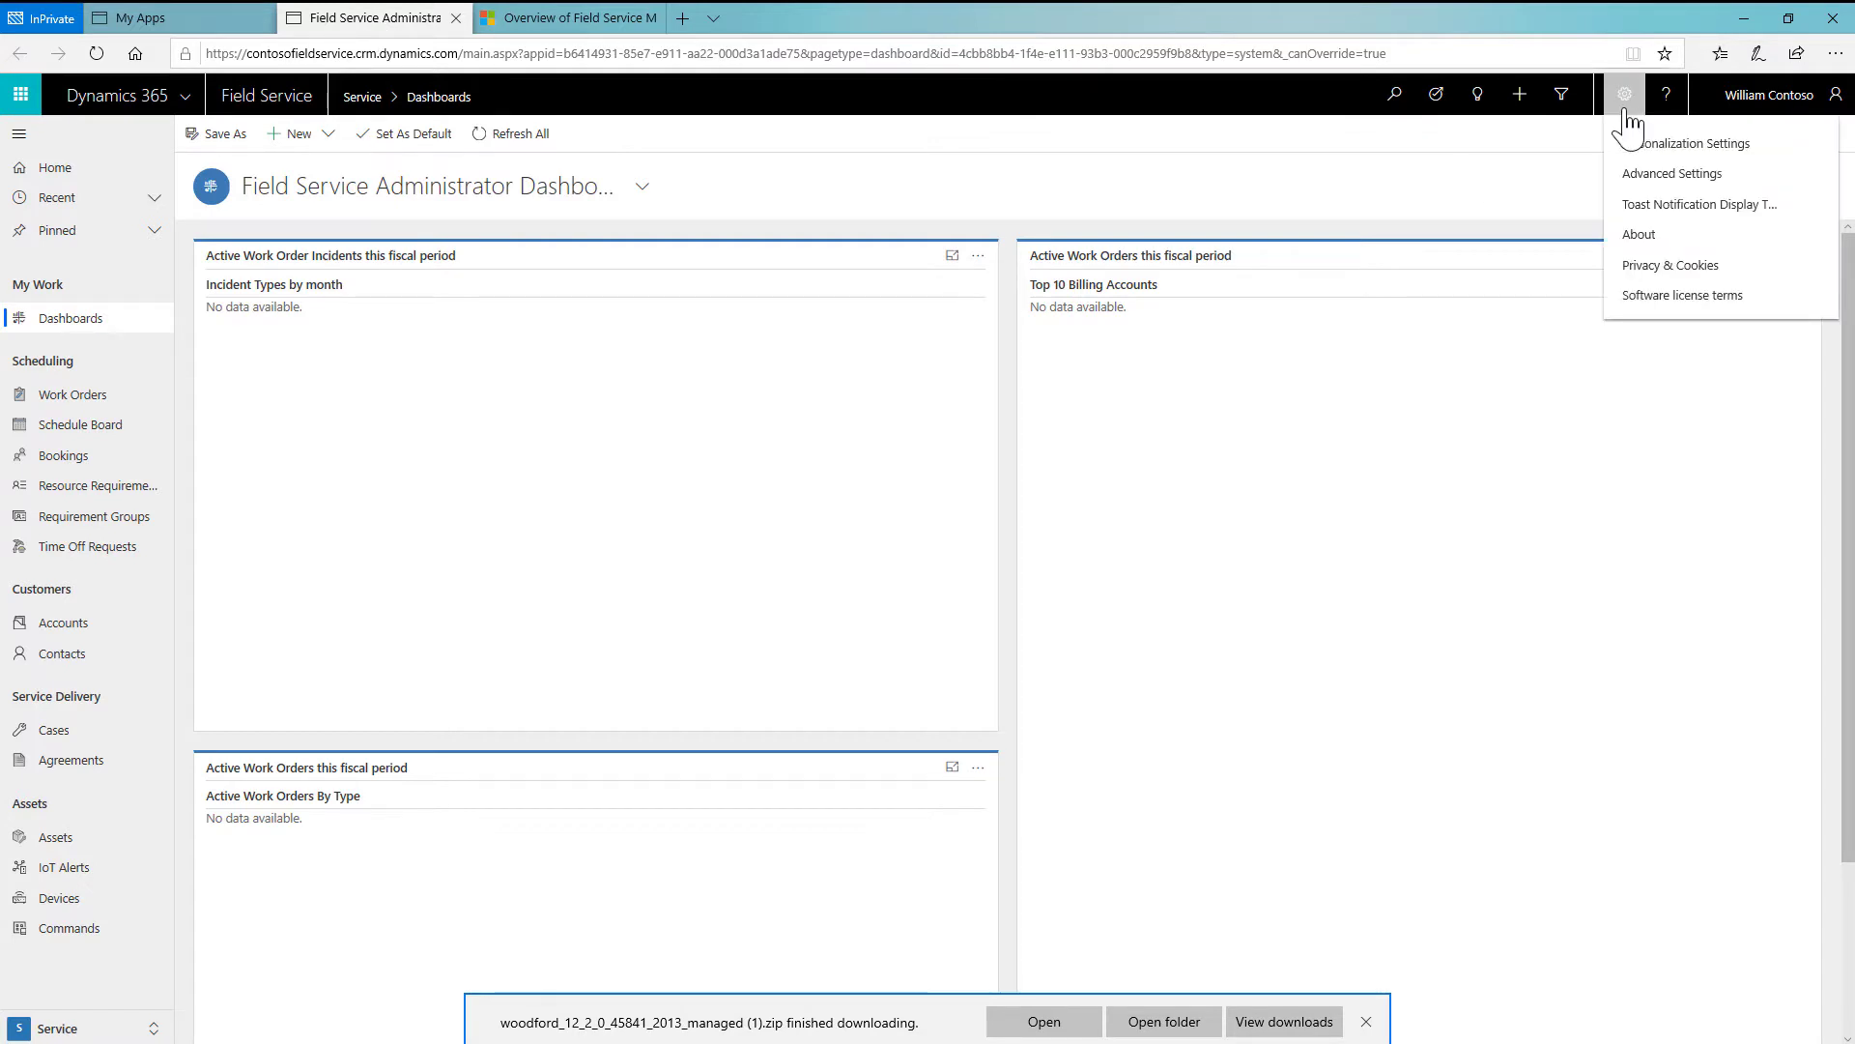
left_click(1778, 172)
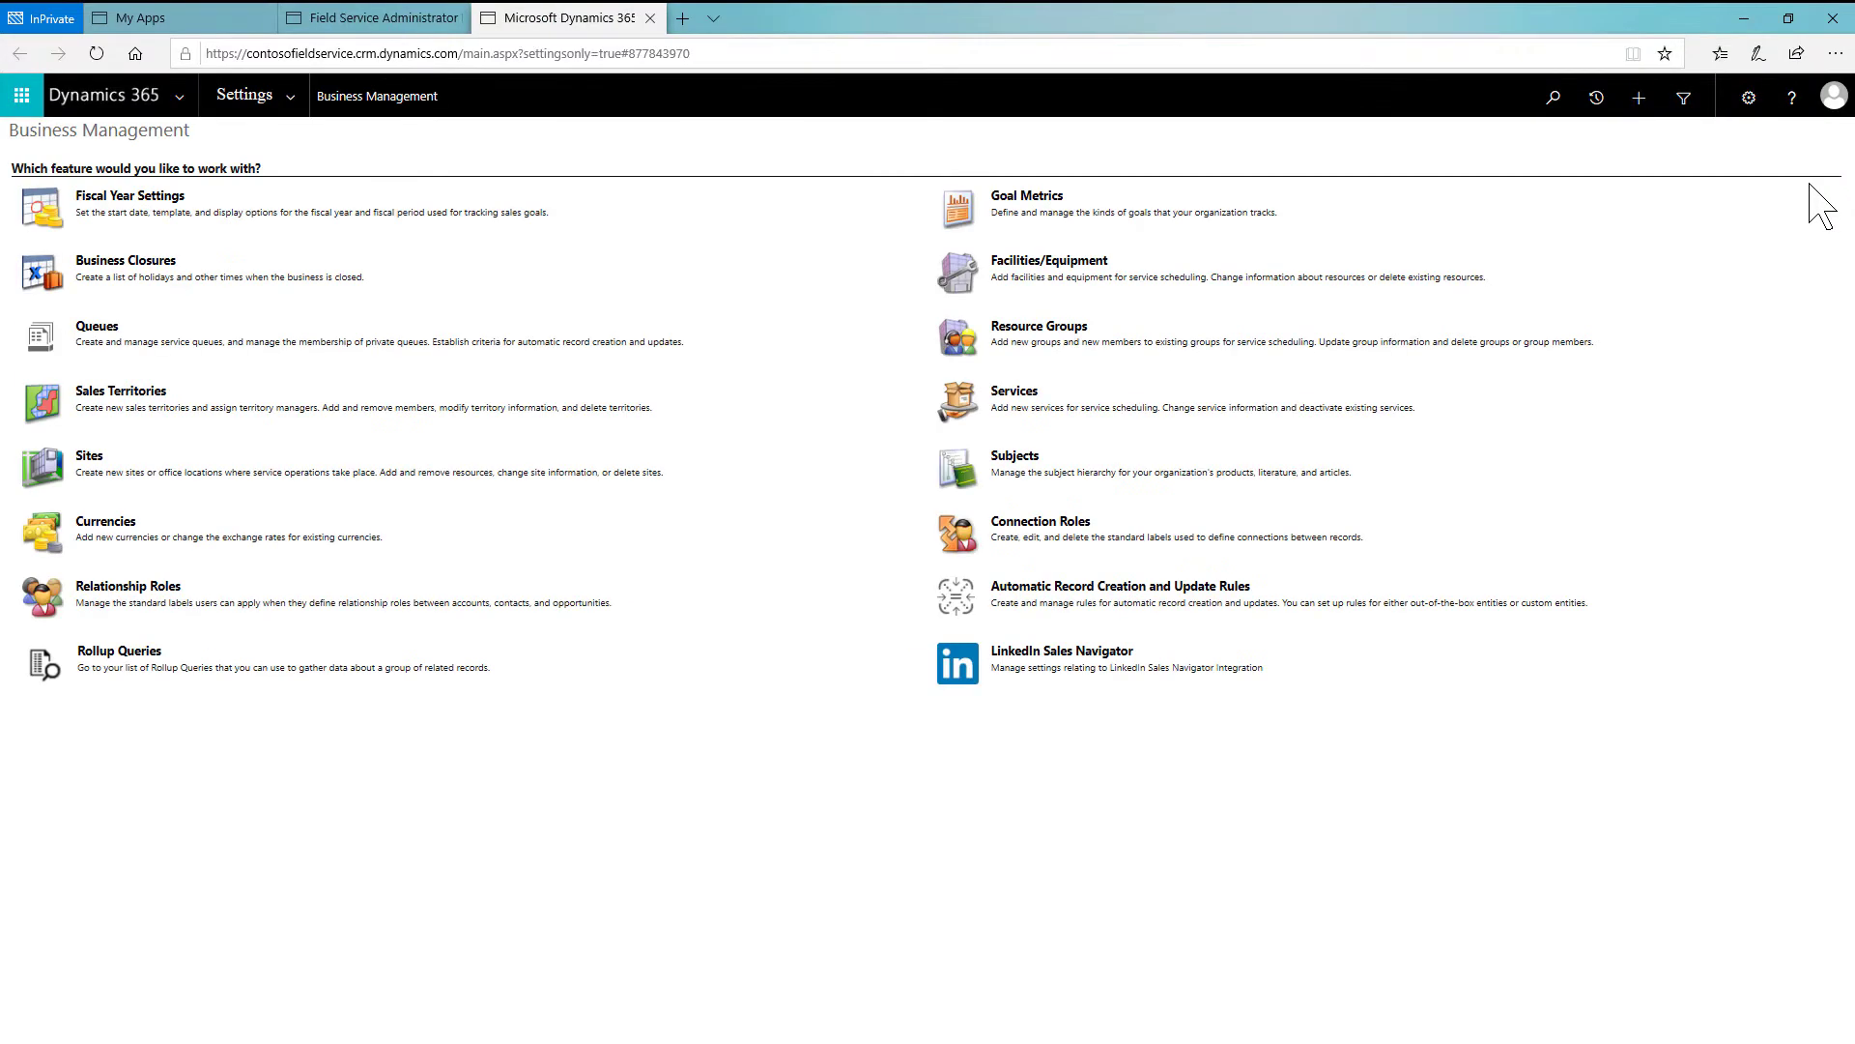
left_click(293, 97)
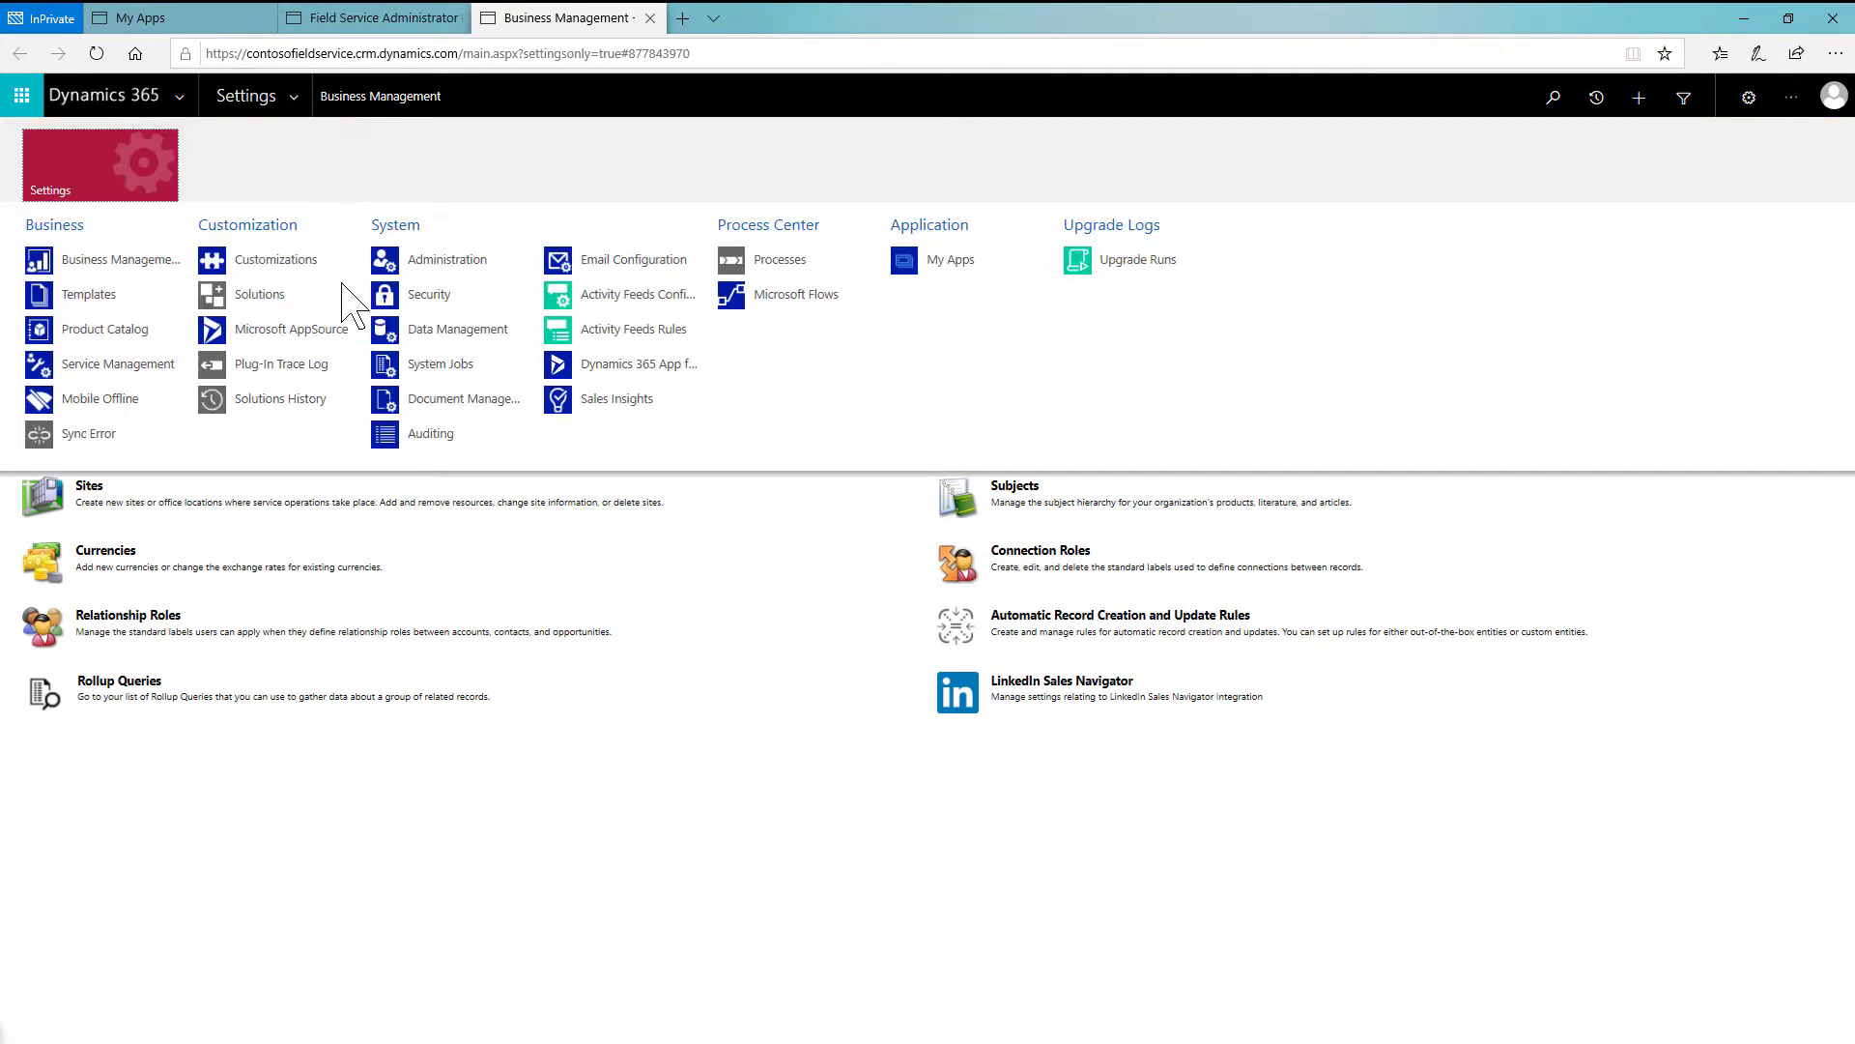
left_click(312, 302)
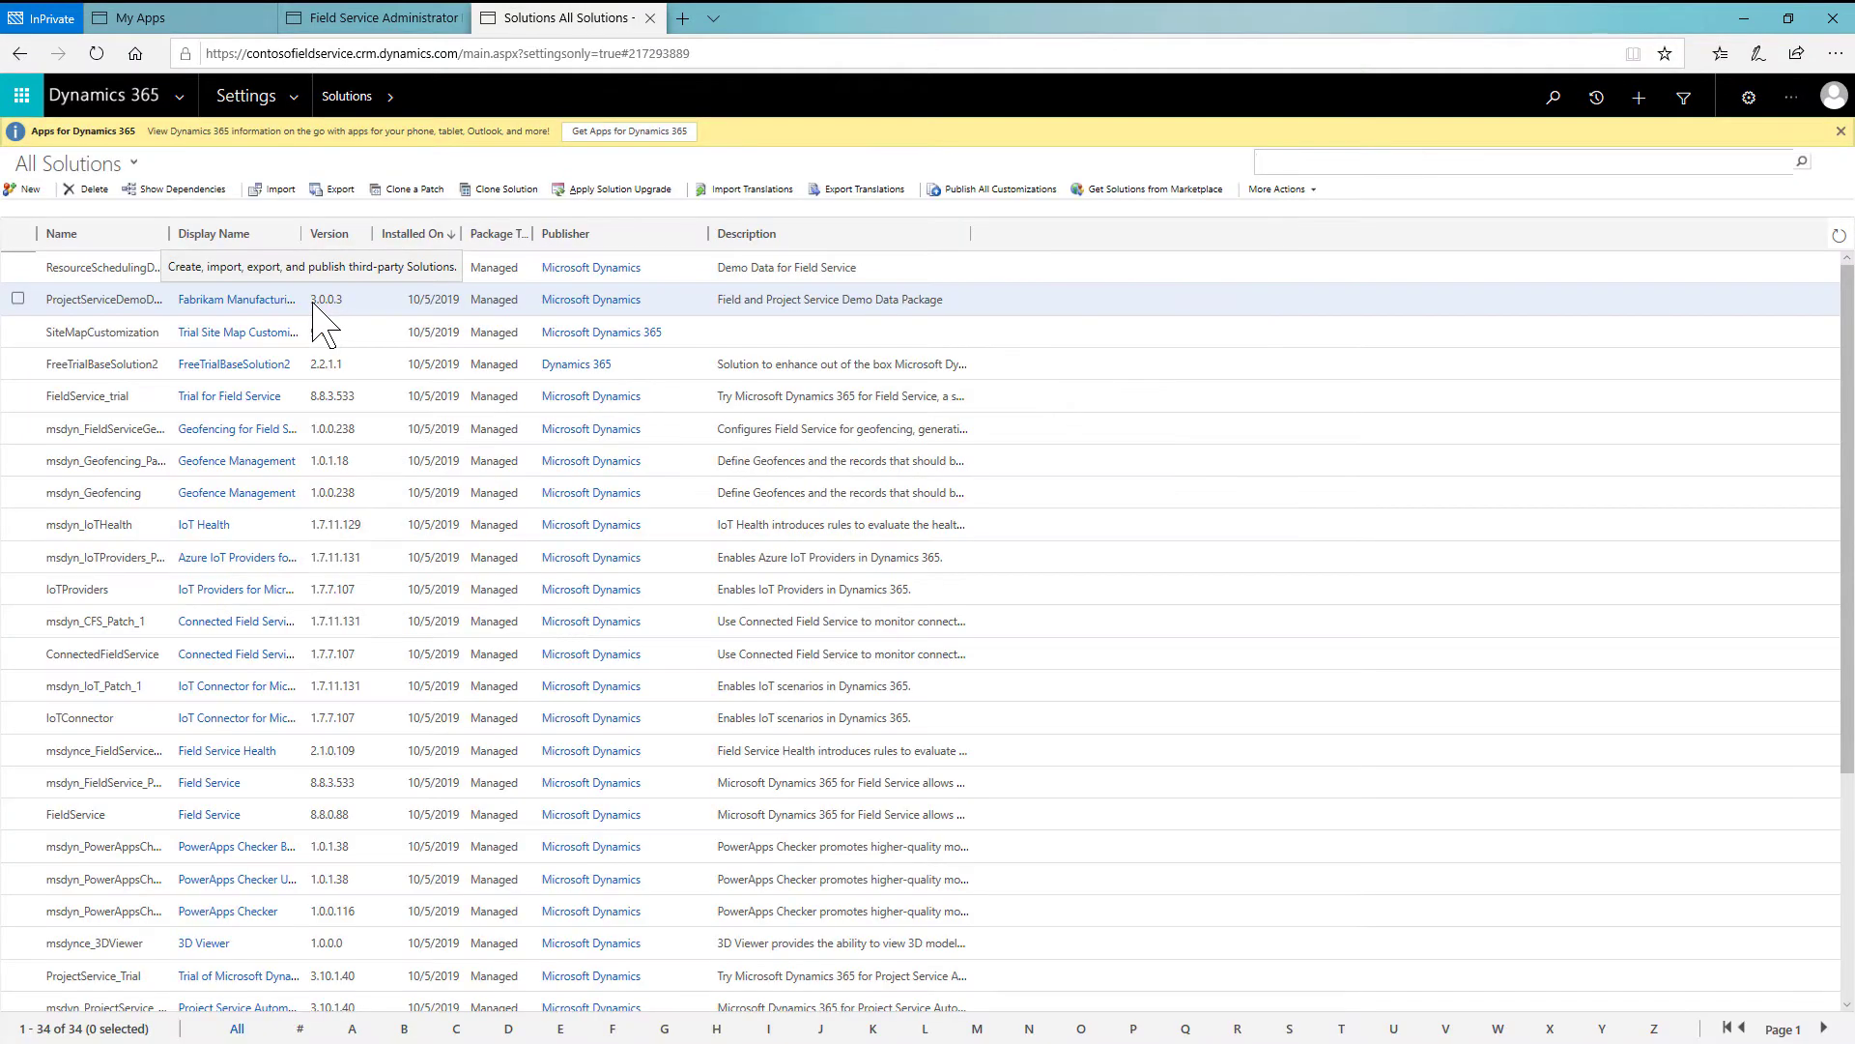
Import the downloaded Woodford managed zip and refresh the solutions list.
left_click(288, 191)
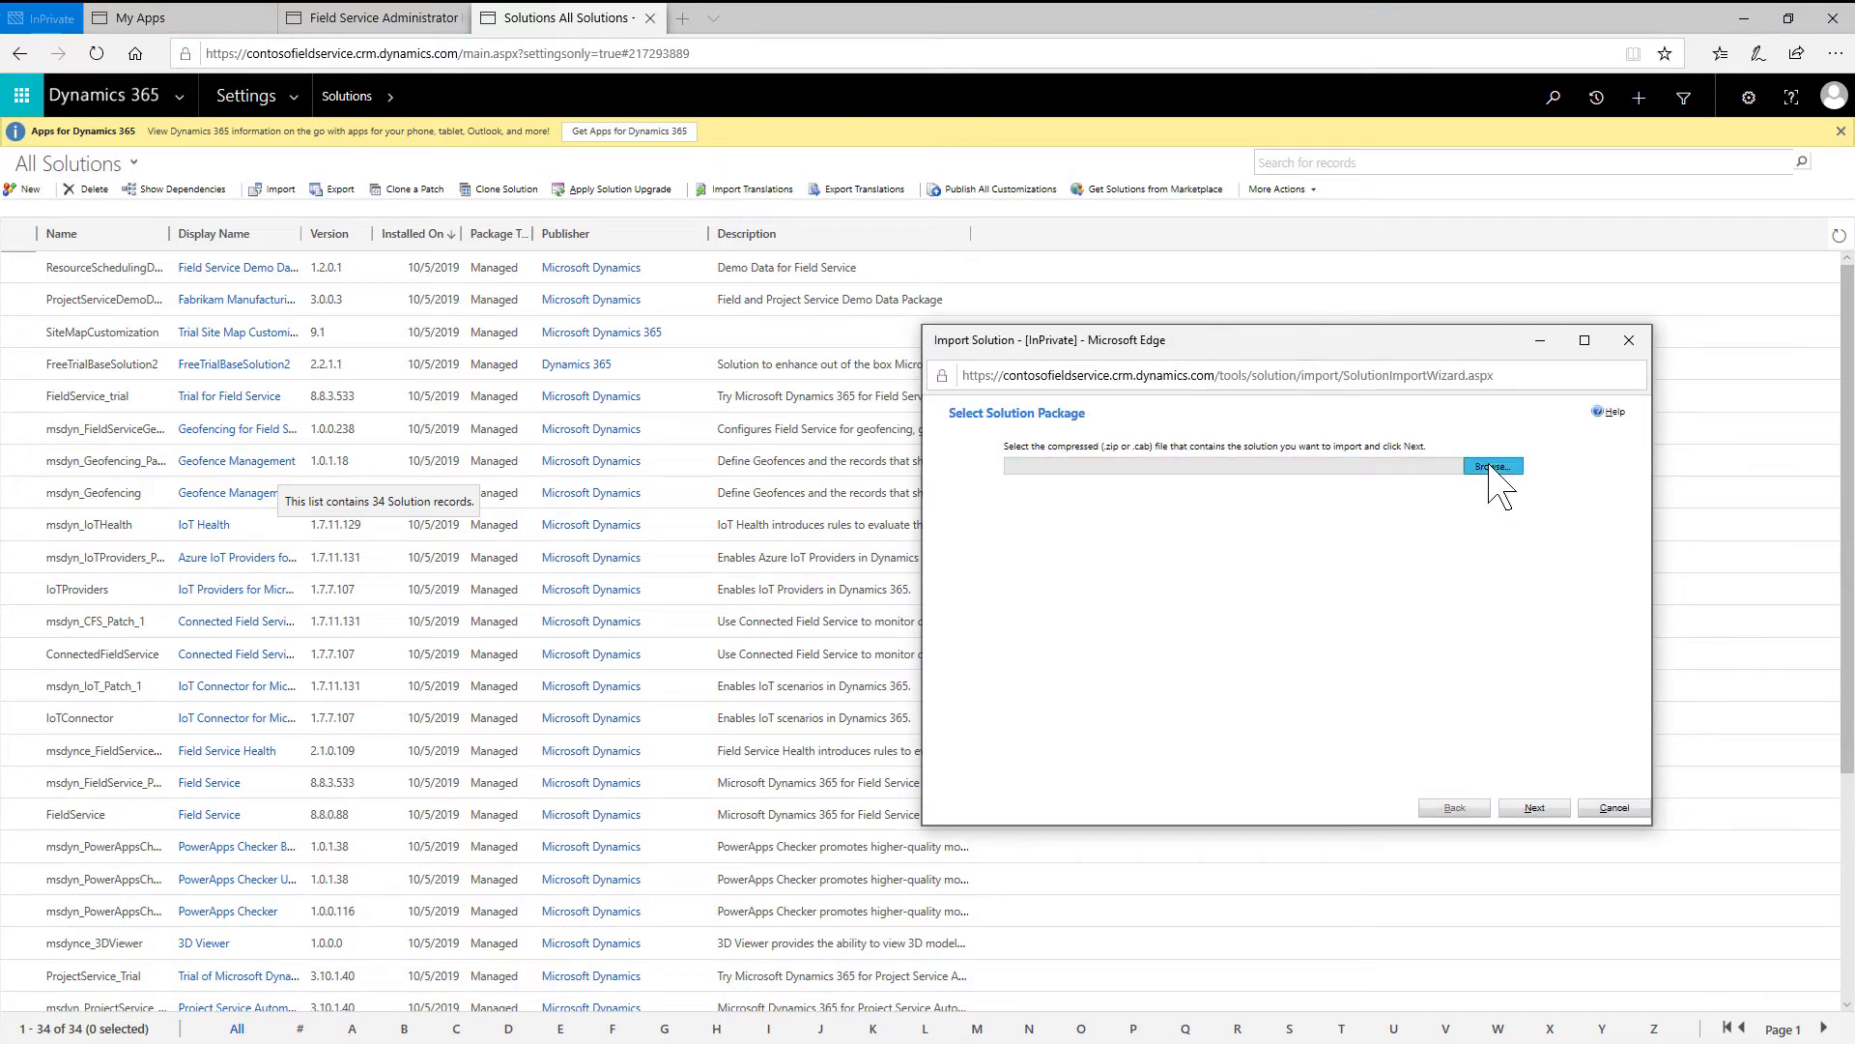
left_click(1491, 468)
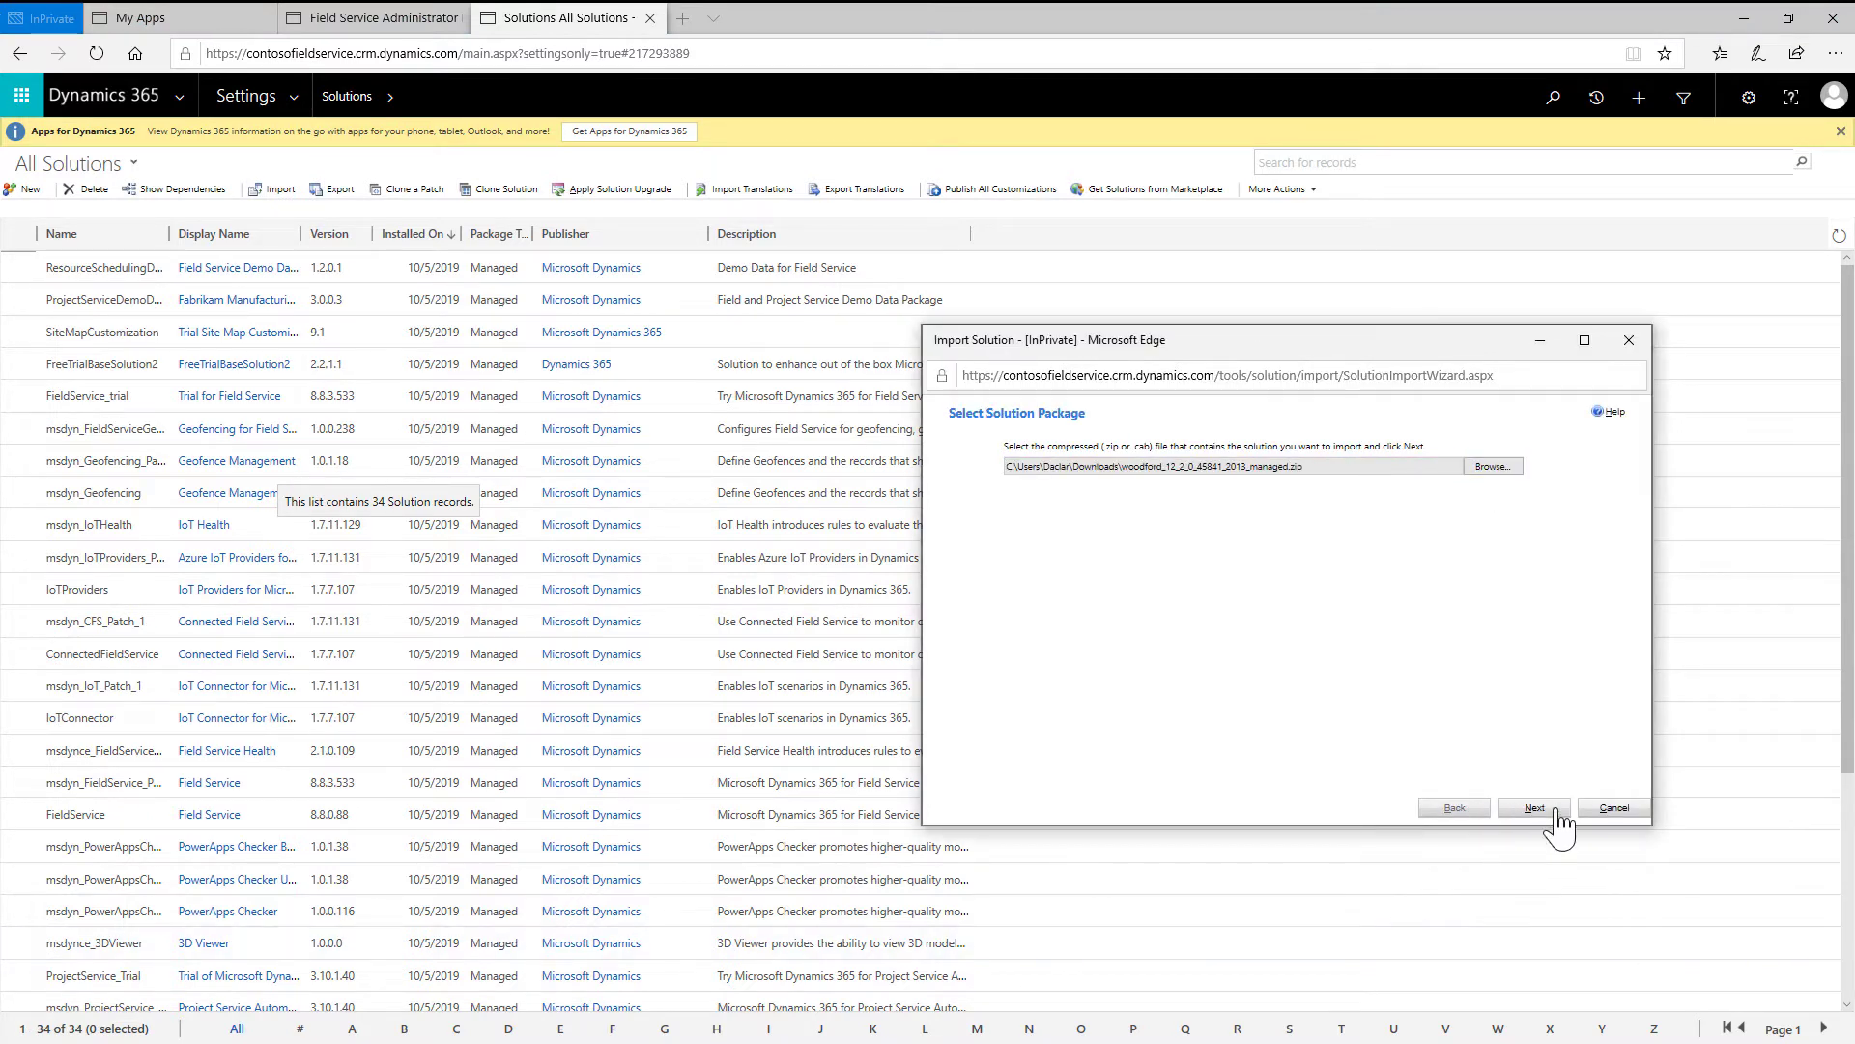
left_click(1558, 820)
left_click(1544, 821)
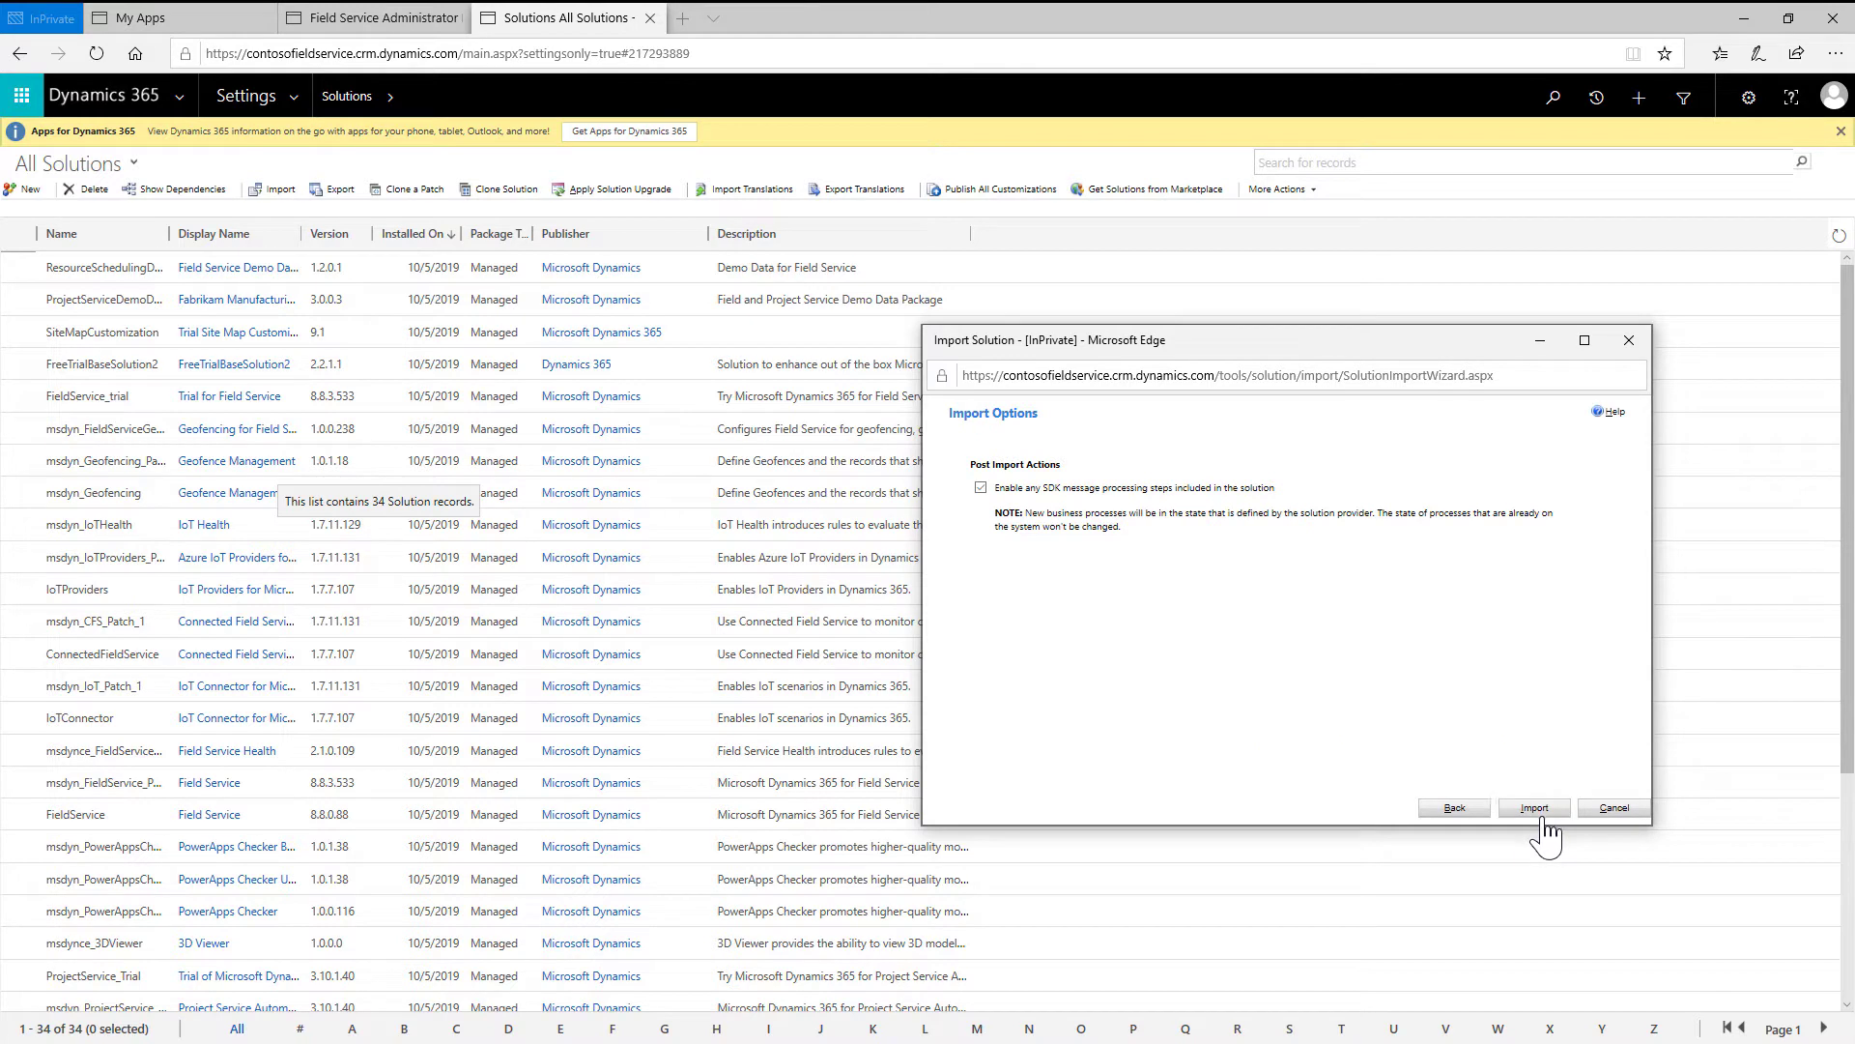
left_click(1543, 821)
left_click_drag(455, 726, 1369, 449)
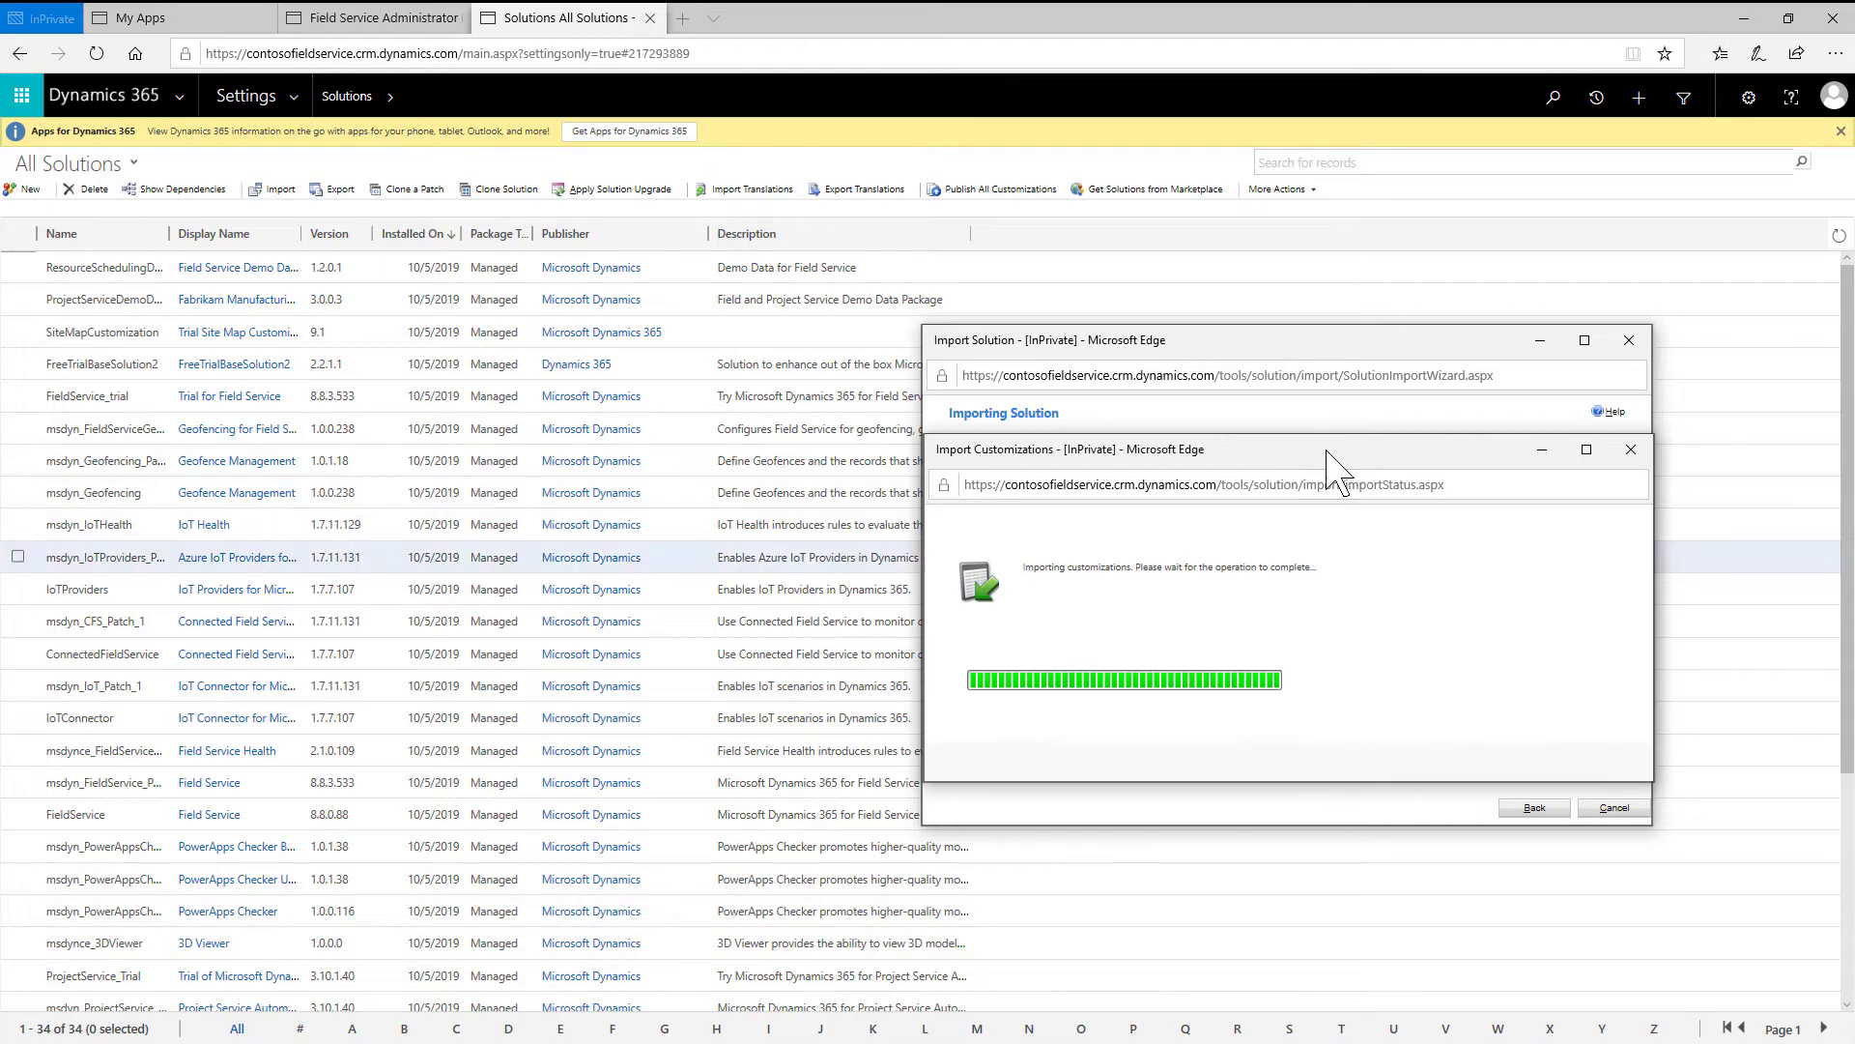
left_click(1614, 807)
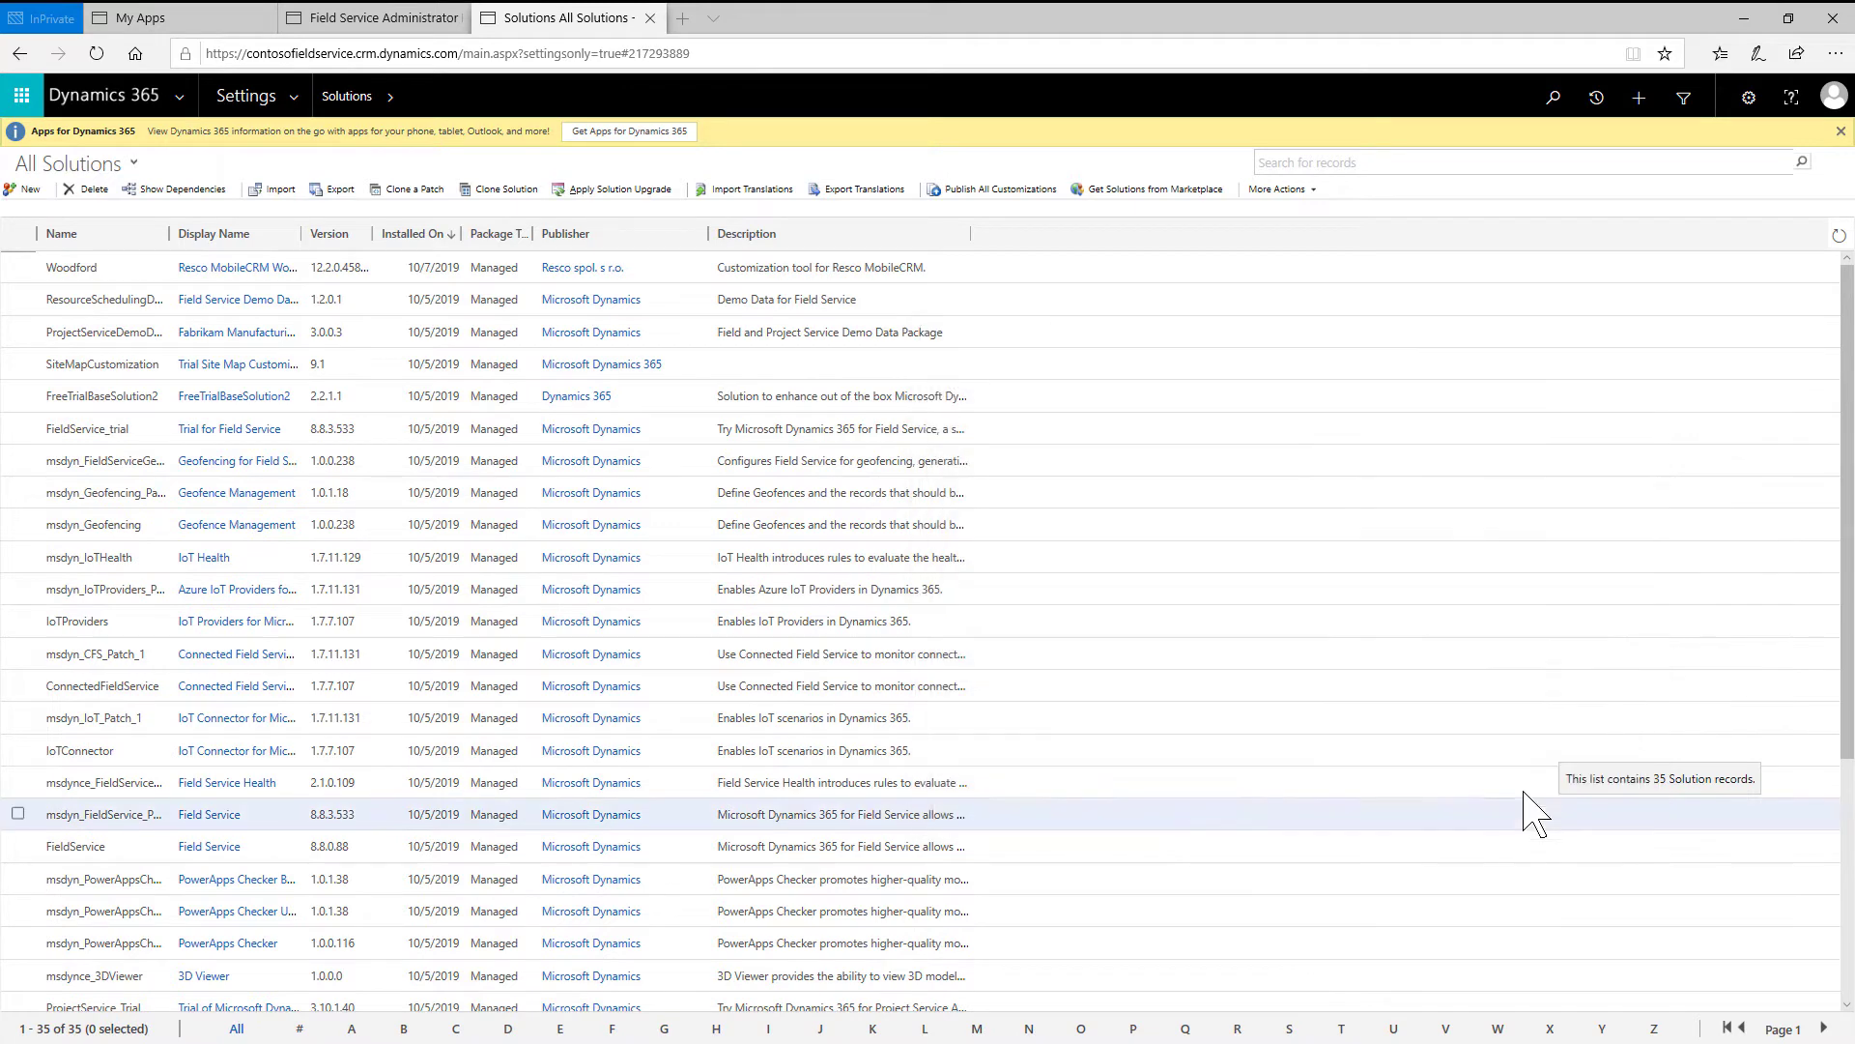
left_click(100, 55)
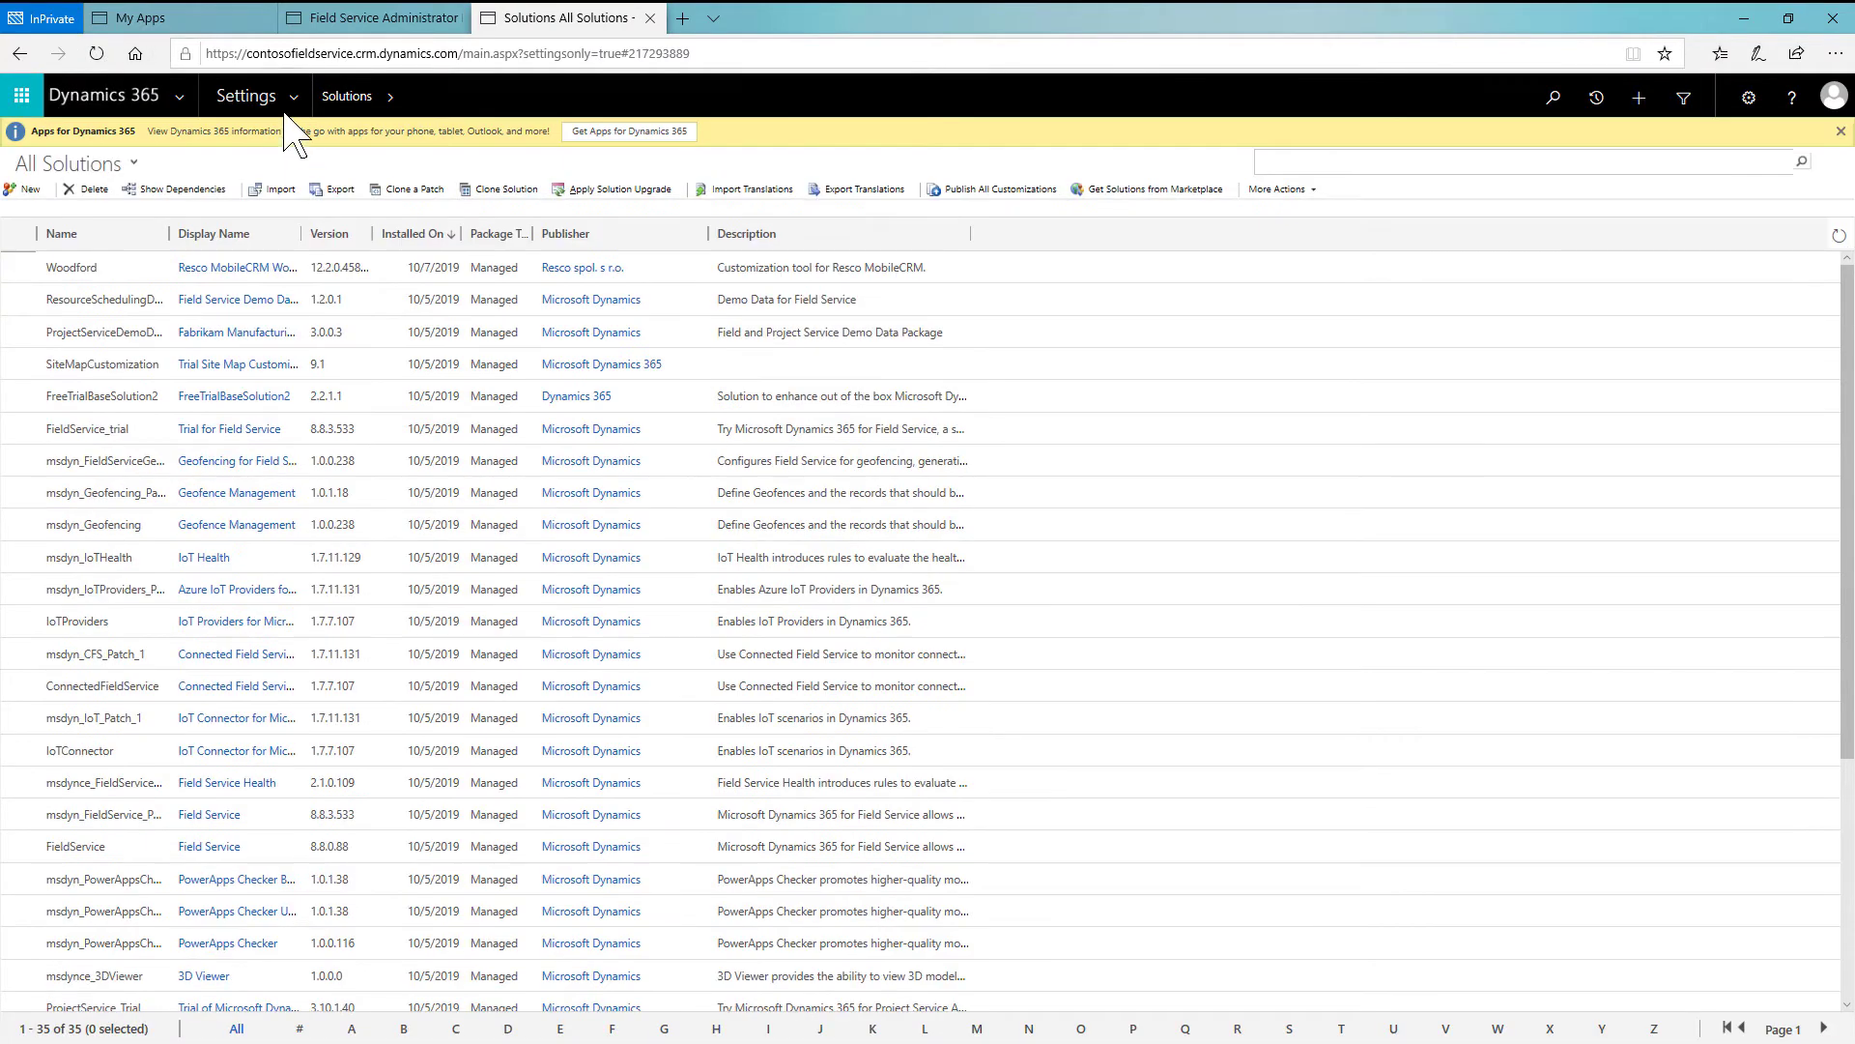
Open Woodford under MobileCRM in Settings and dismiss the Apps for Dynamics 365 banner.
left_click(293, 101)
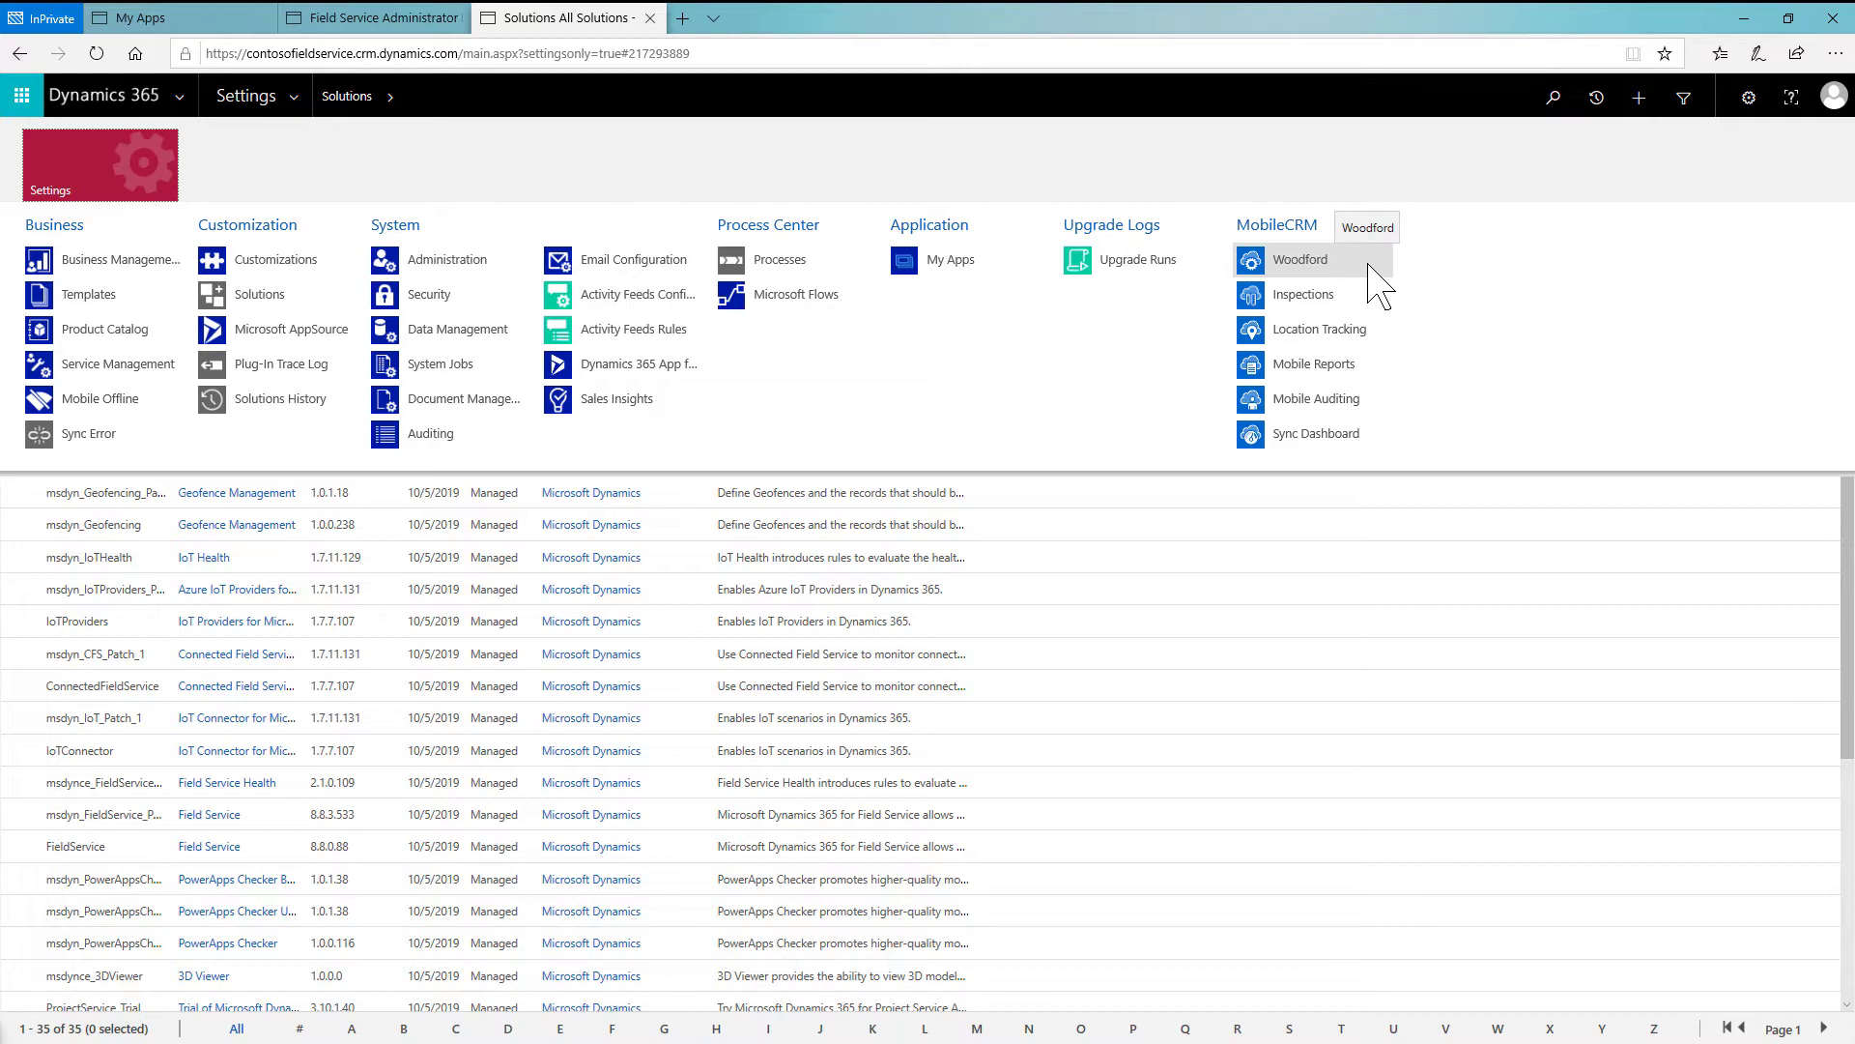
left_click(1371, 267)
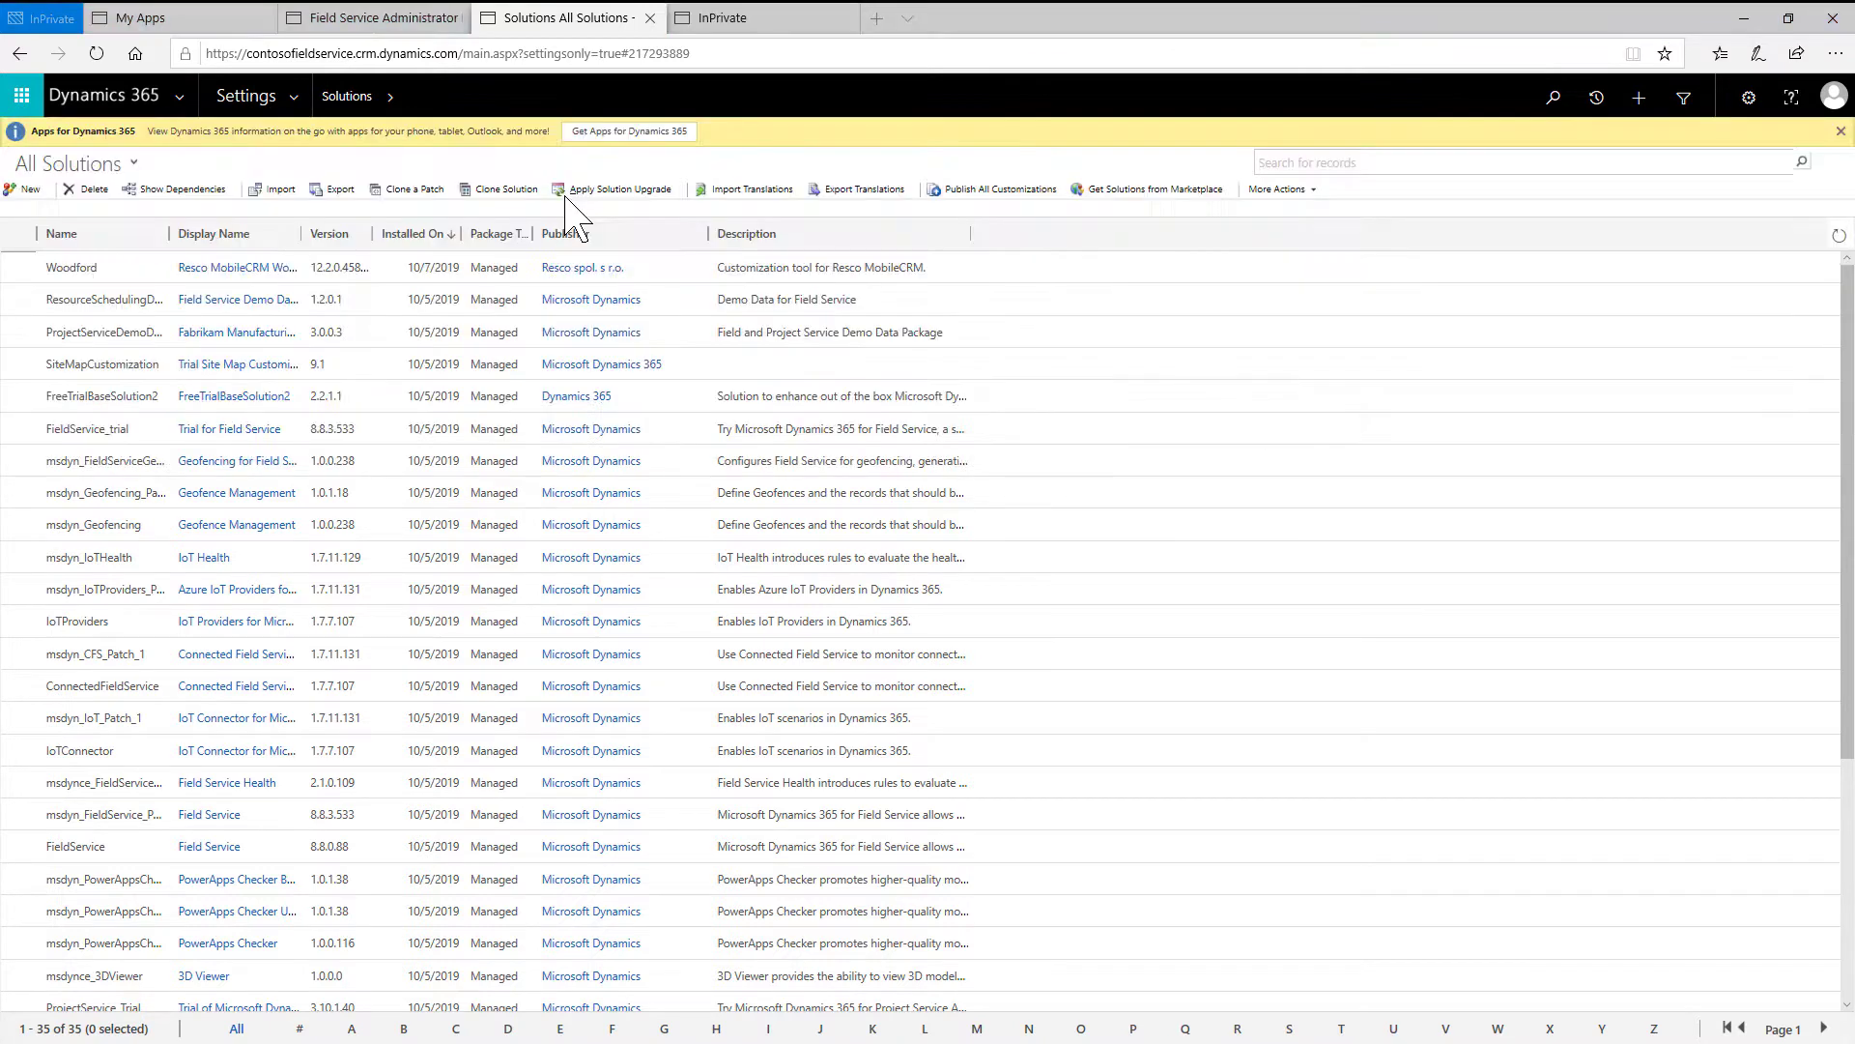
left_click(290, 96)
left_click(1297, 259)
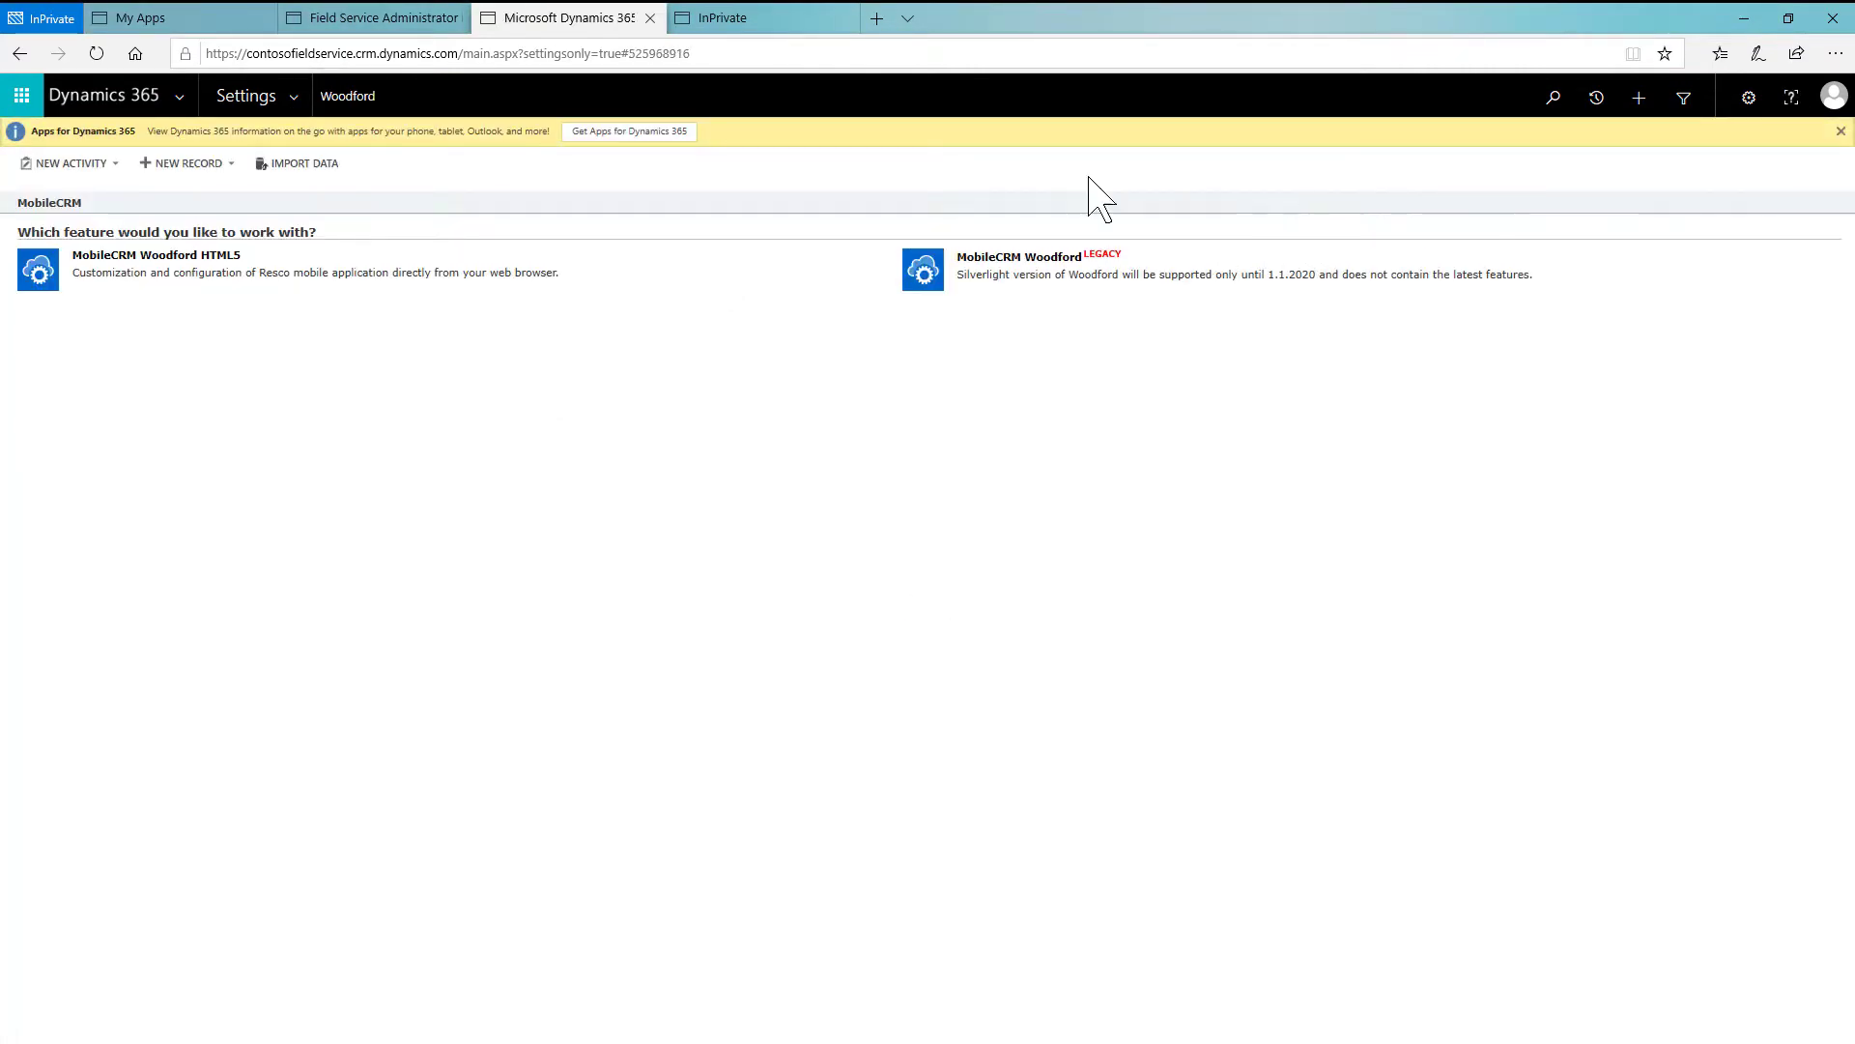
left_click(1841, 132)
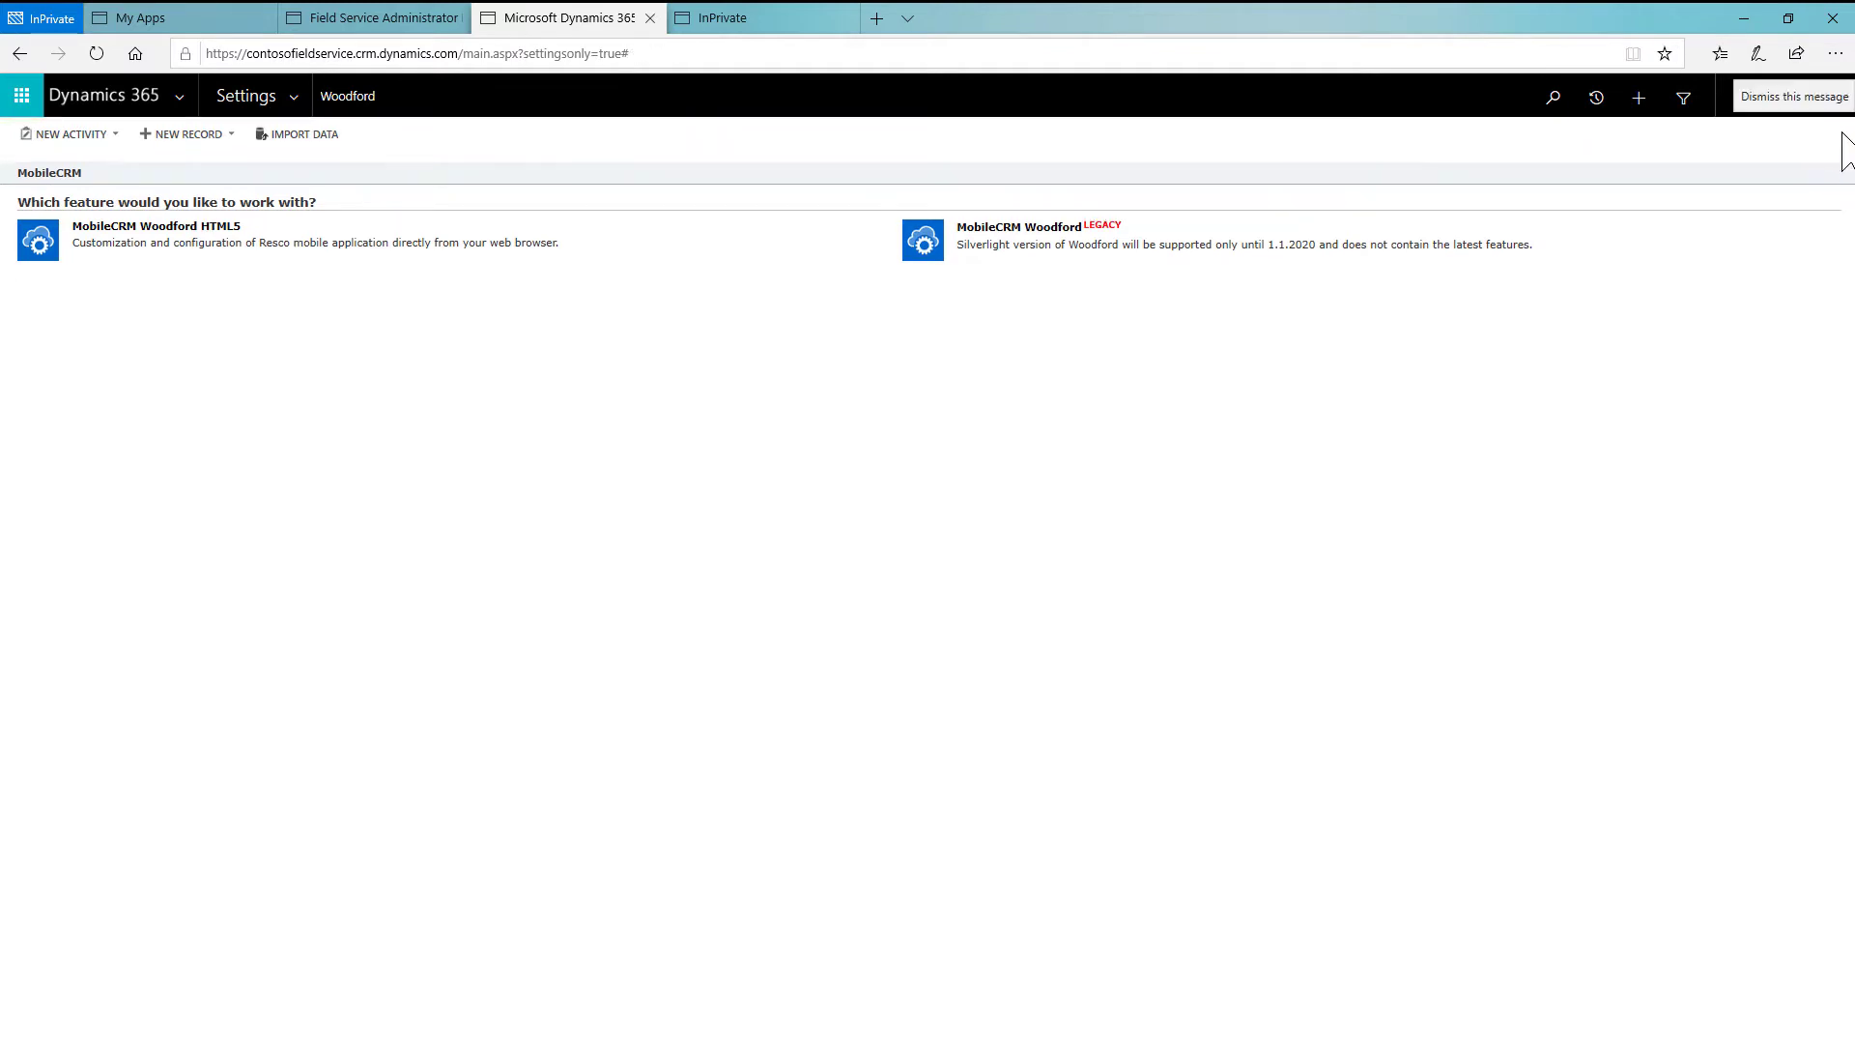
Launch Woodford HTML5 and register with job title 'Field Service Administrator'.
left_click(172, 232)
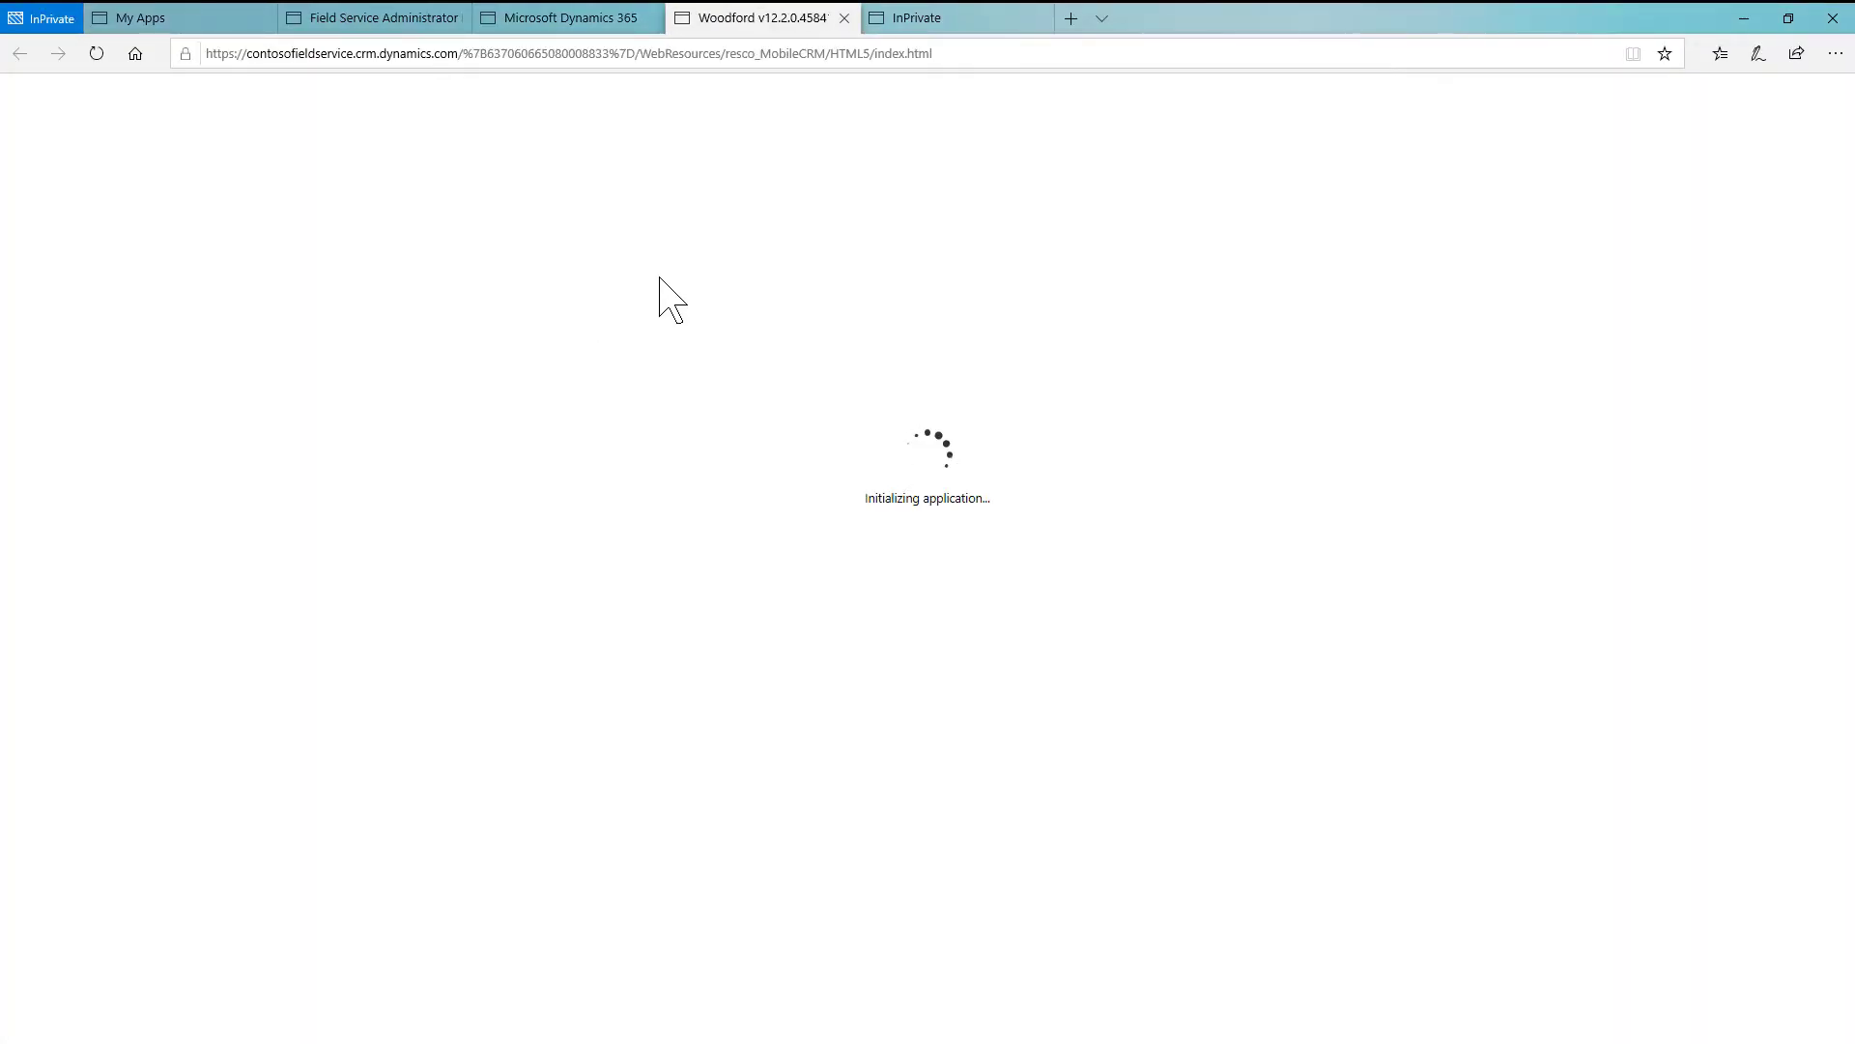
left_click(901, 553)
type("Field Service Ad")
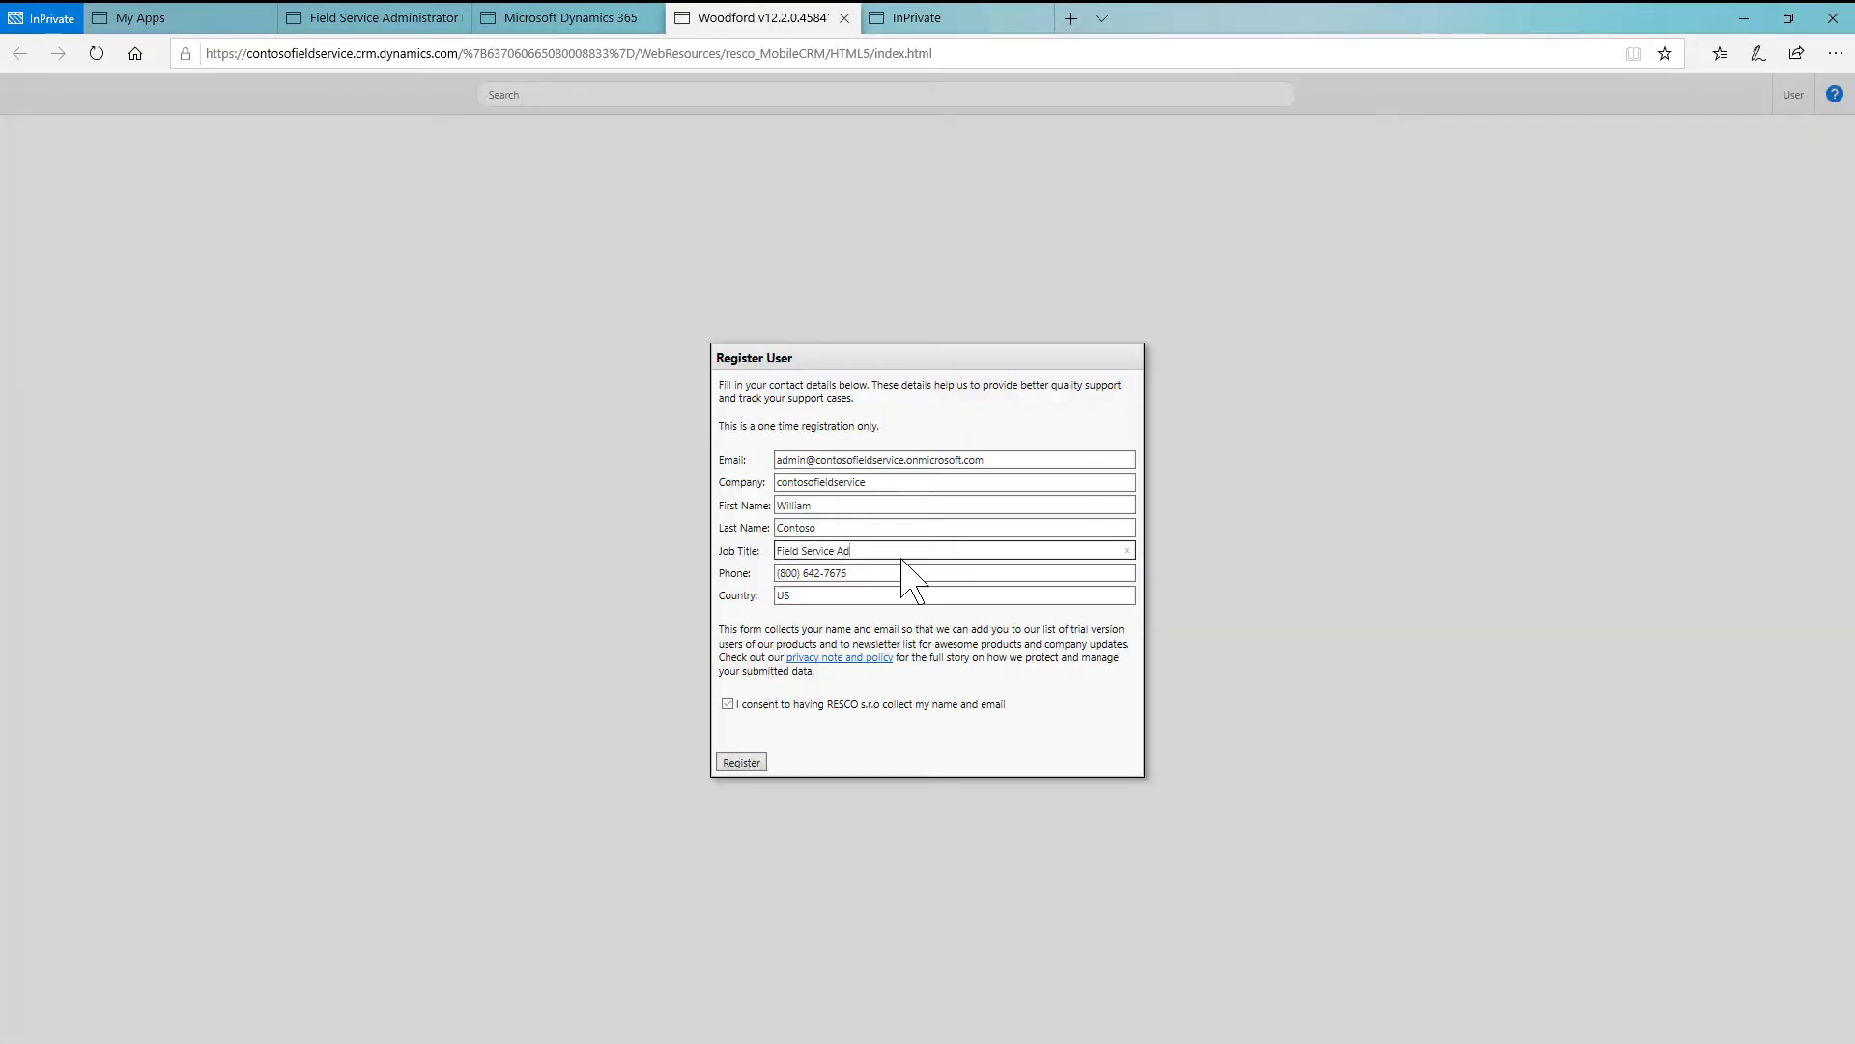
type("ministrator")
left_click(741, 763)
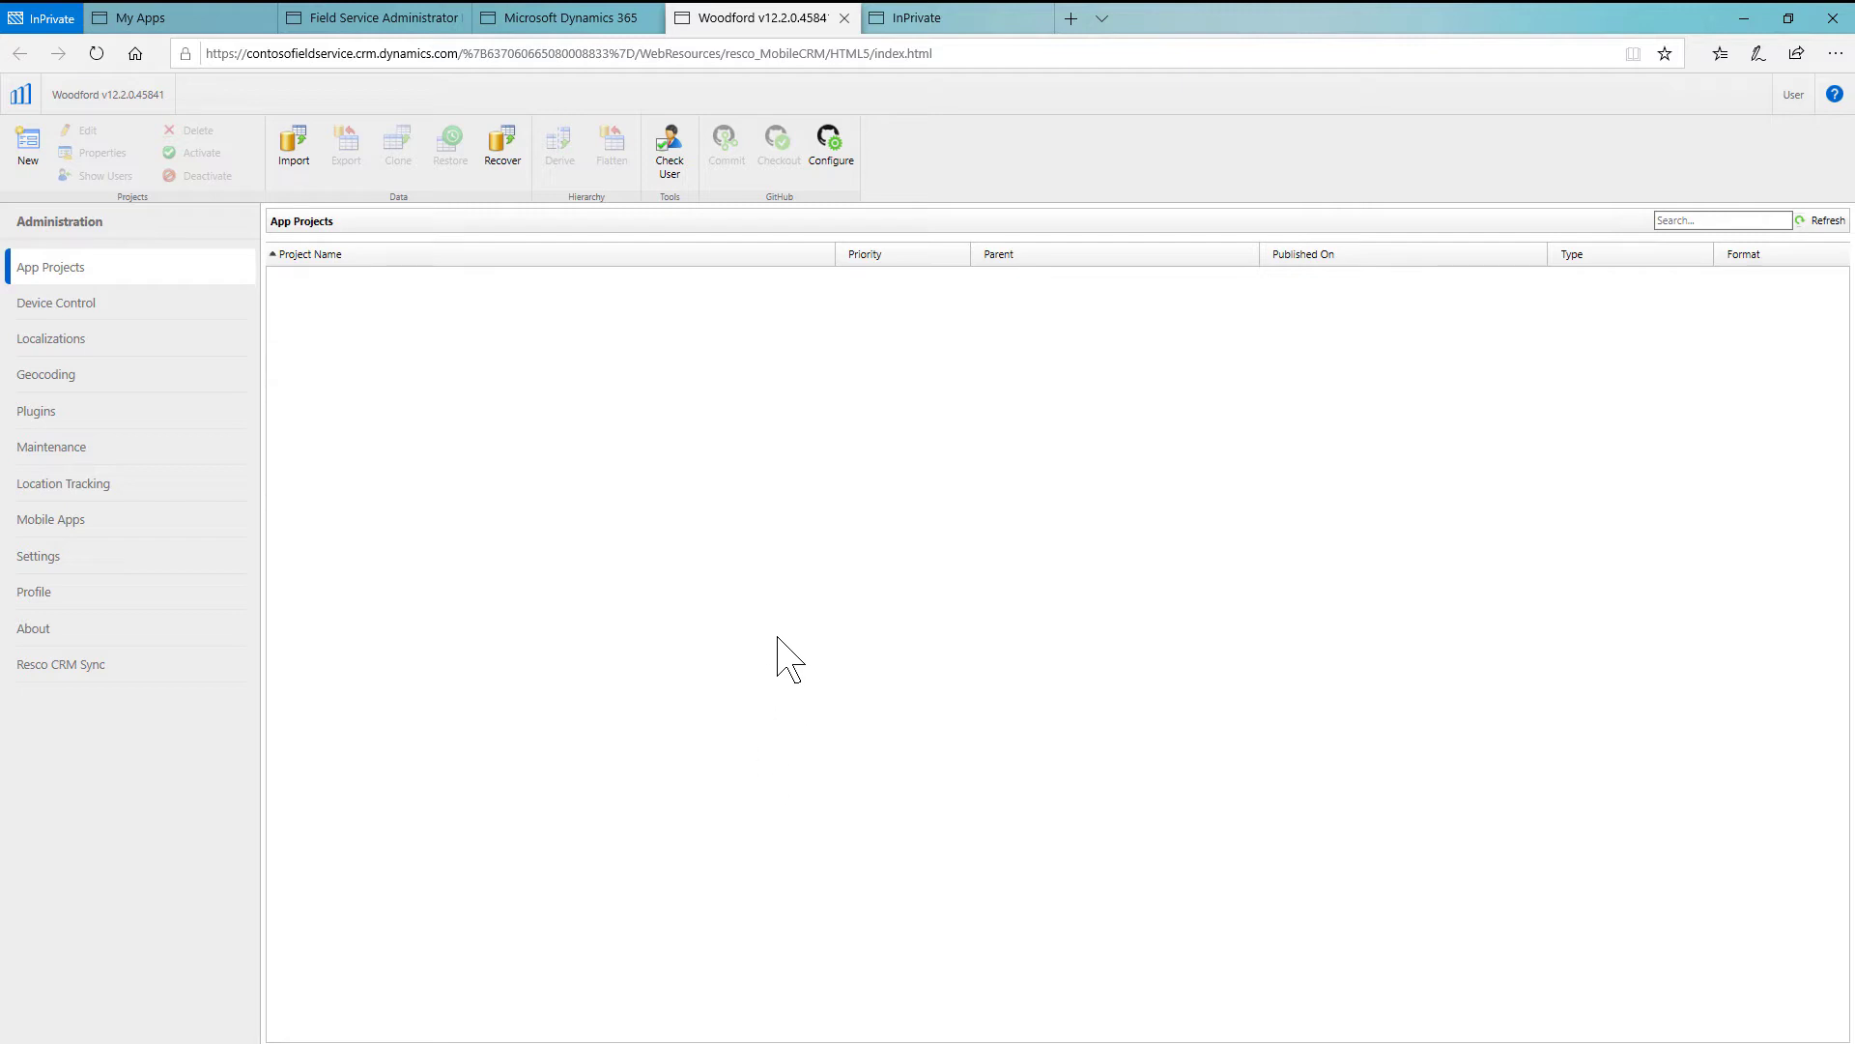
Download the FSDyn365 project file from aka.ms/fsmobile-project and import it into Woodford.
left_click(410, 54)
type("aka.ms/fsmobile-project")
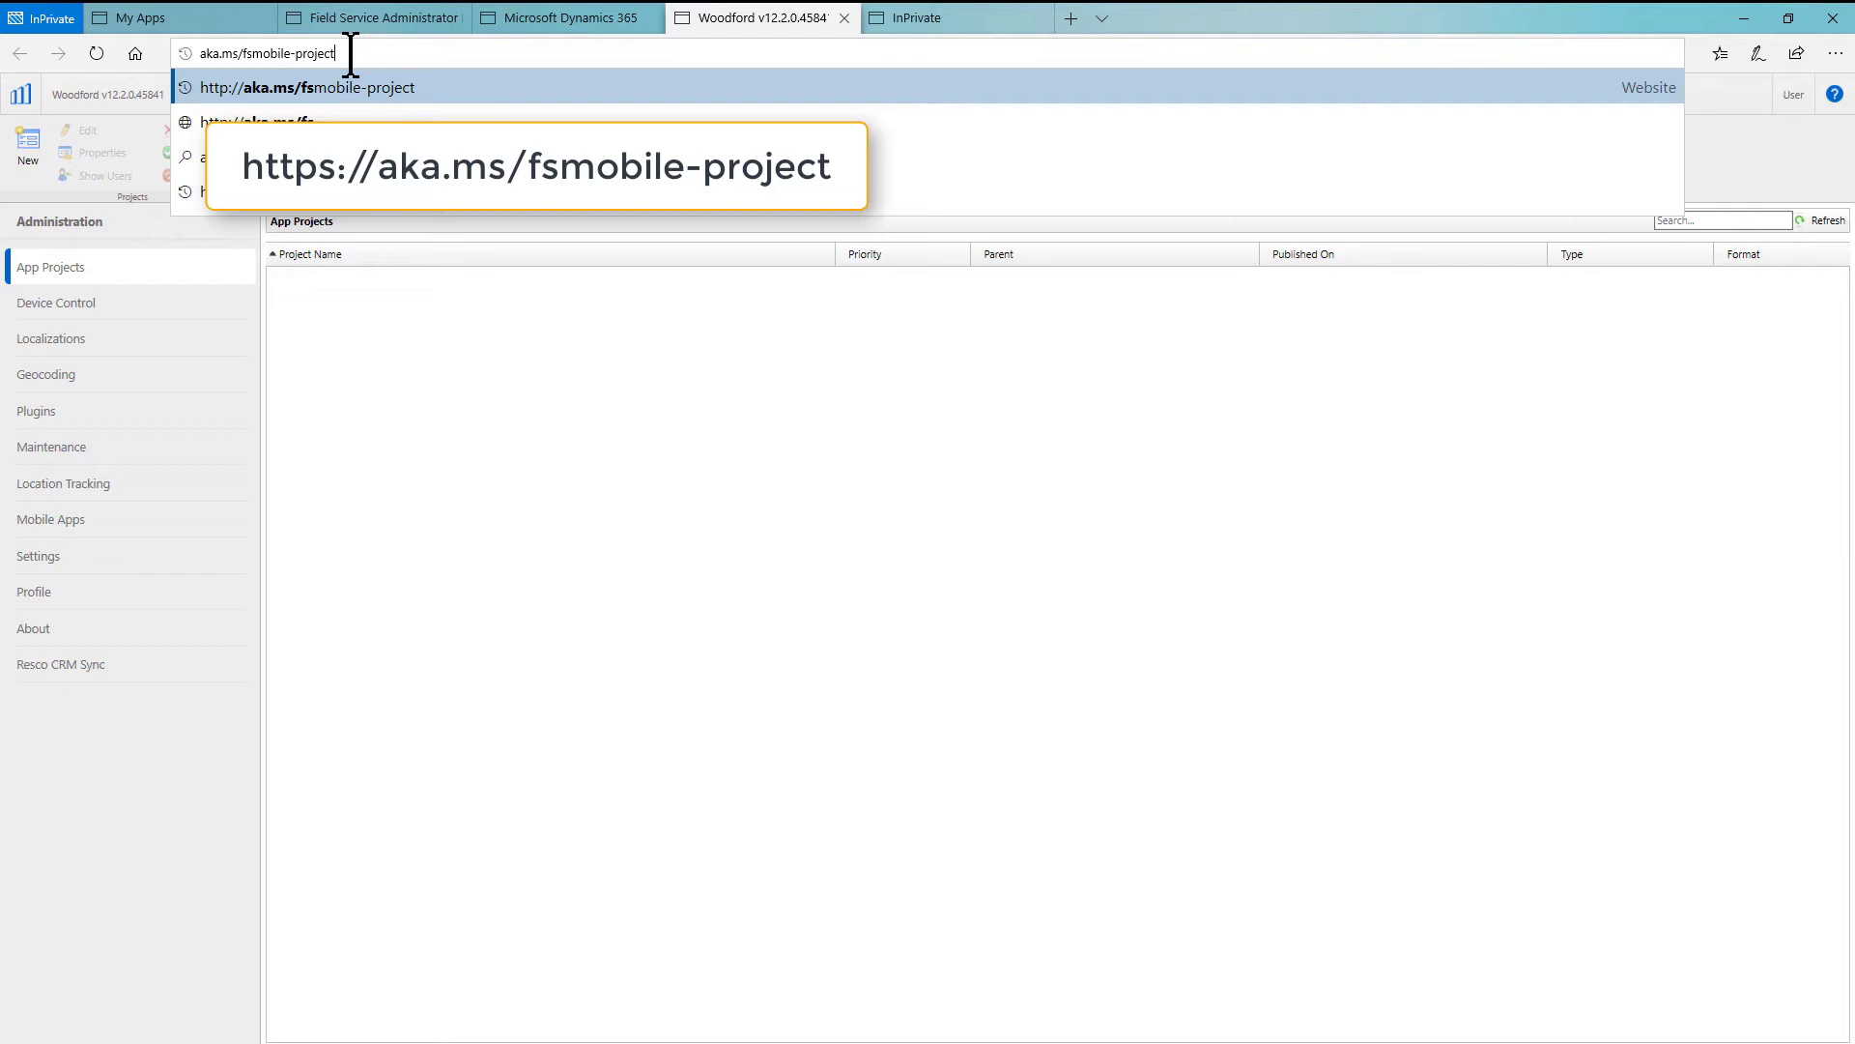
key("Return")
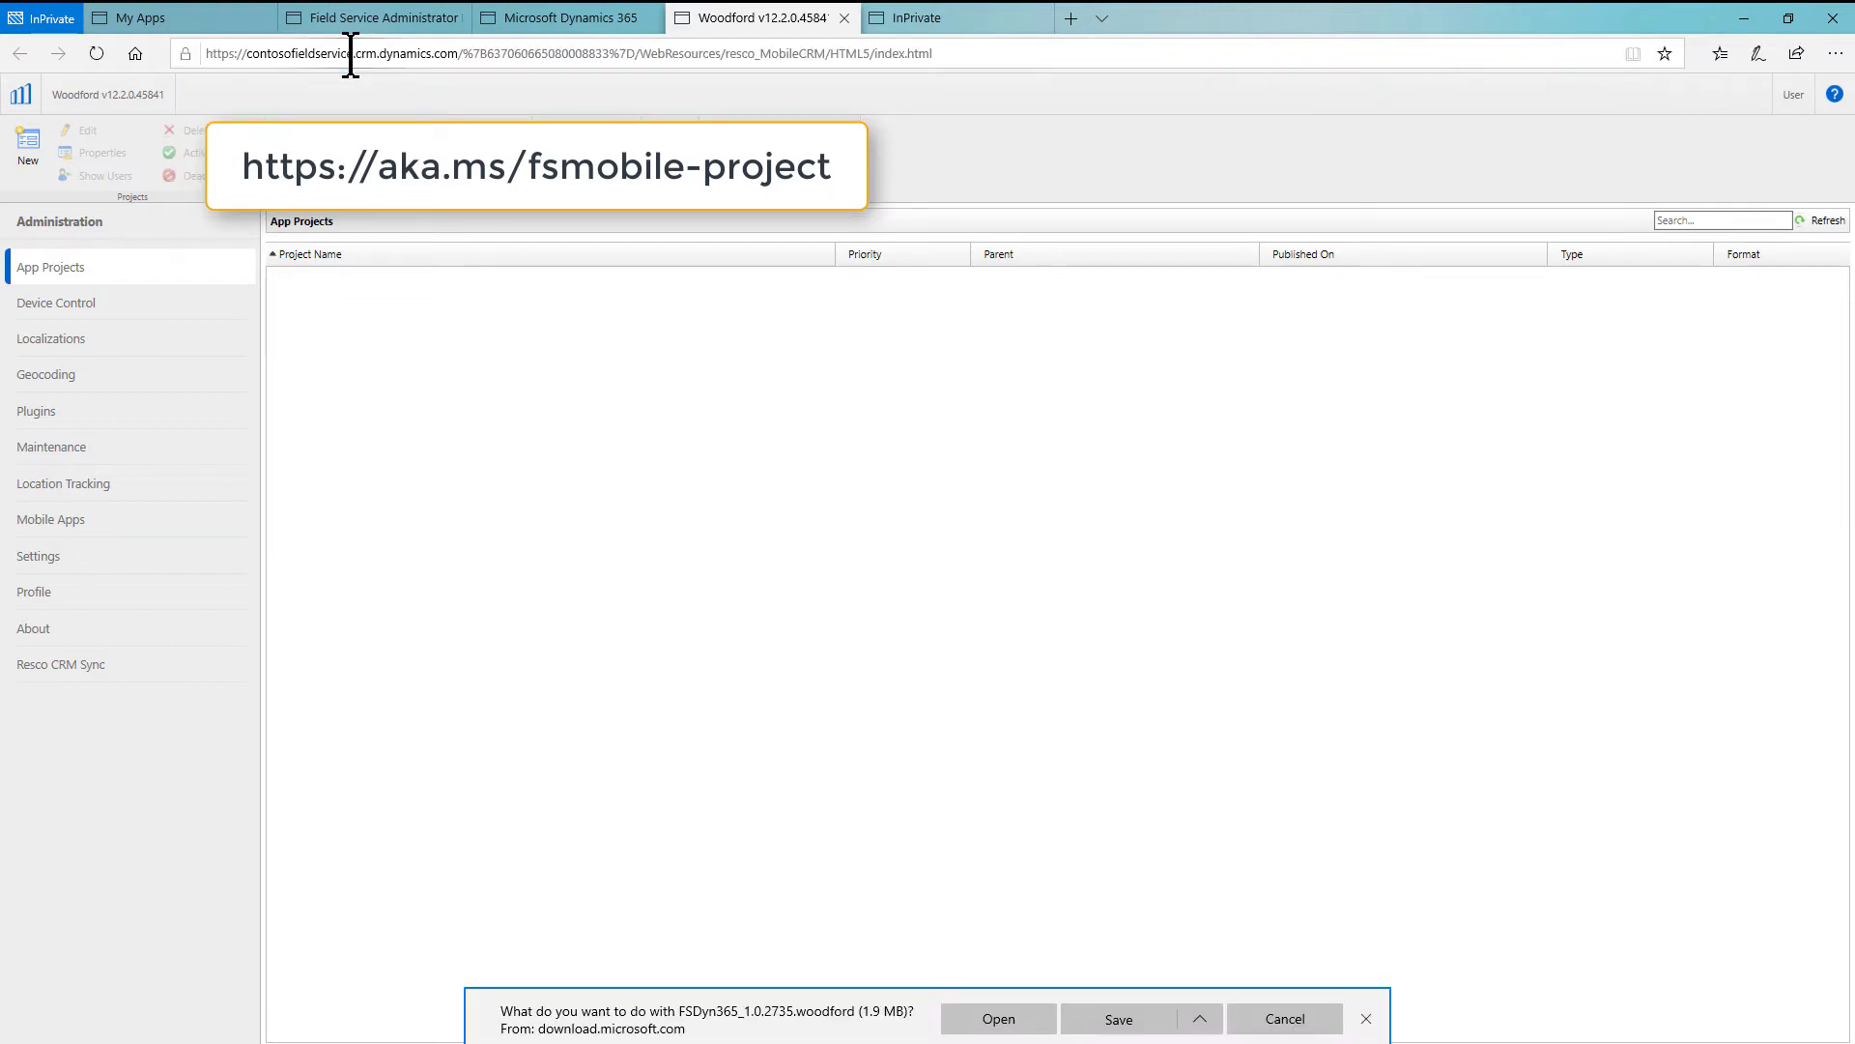
left_click(1137, 1030)
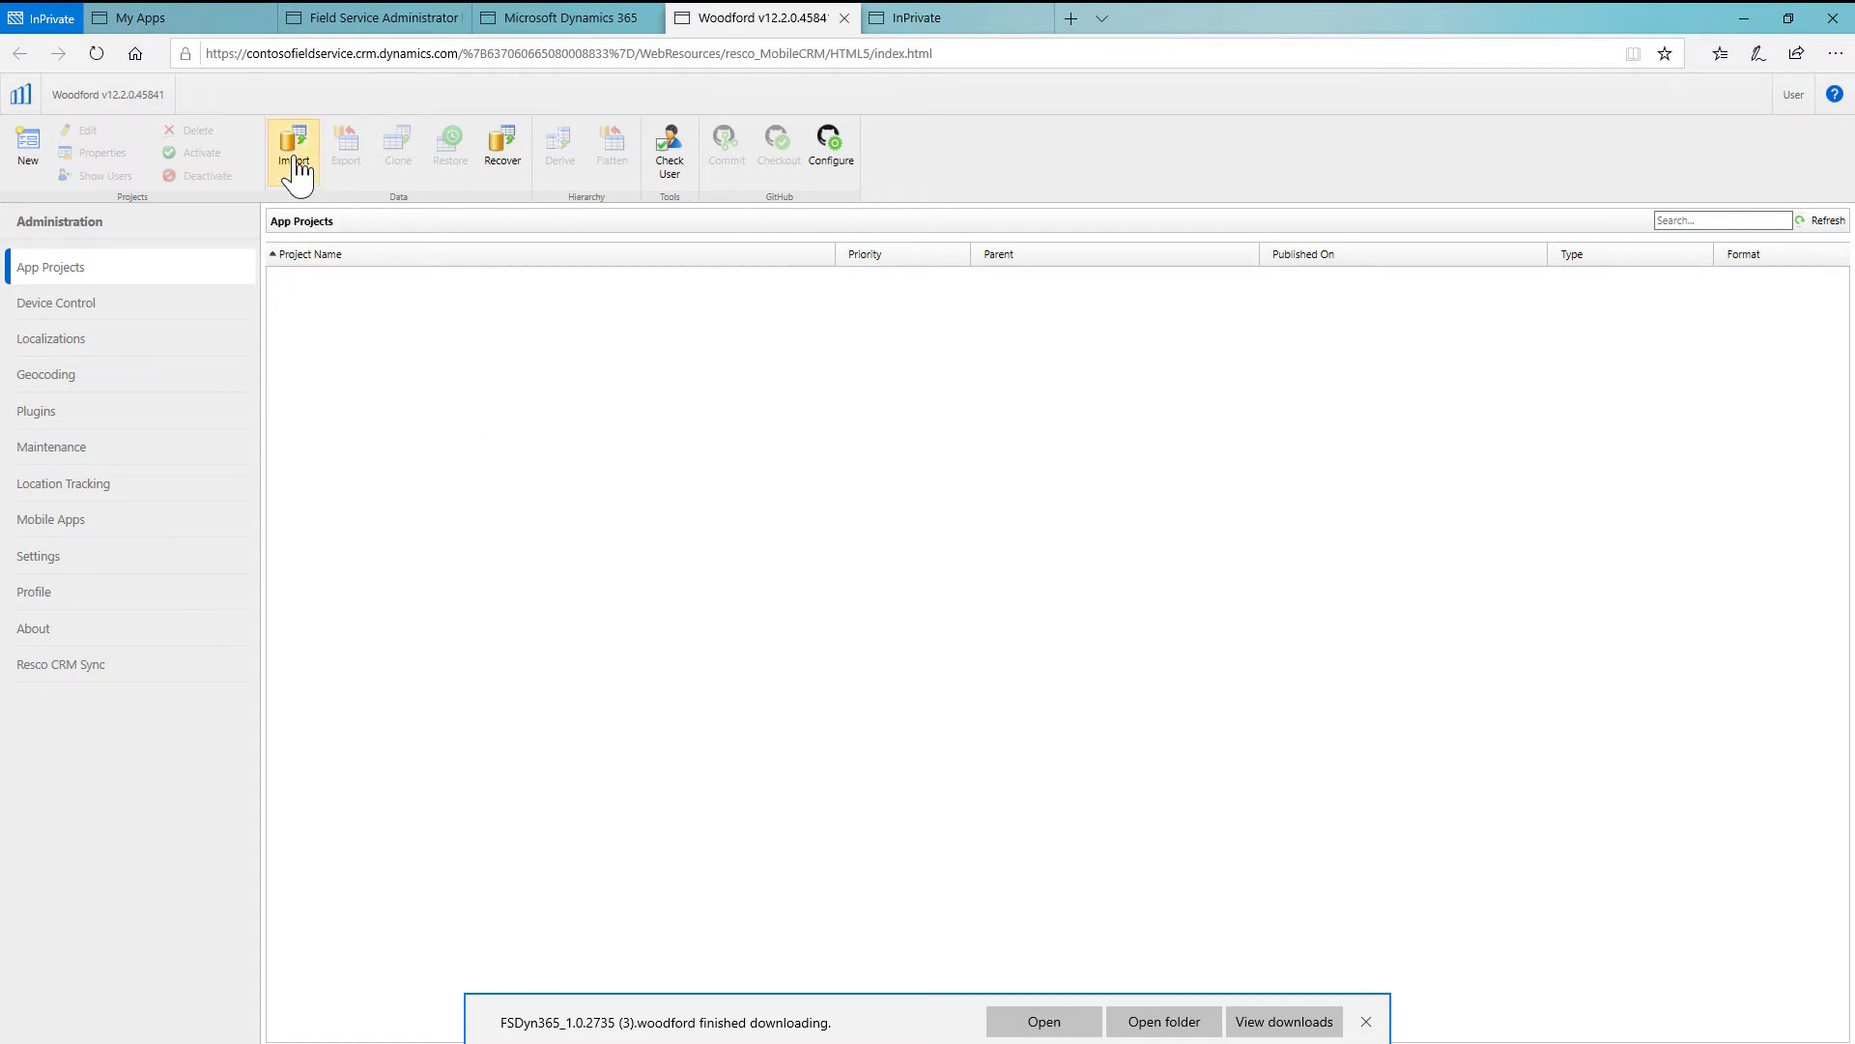
left_click(297, 171)
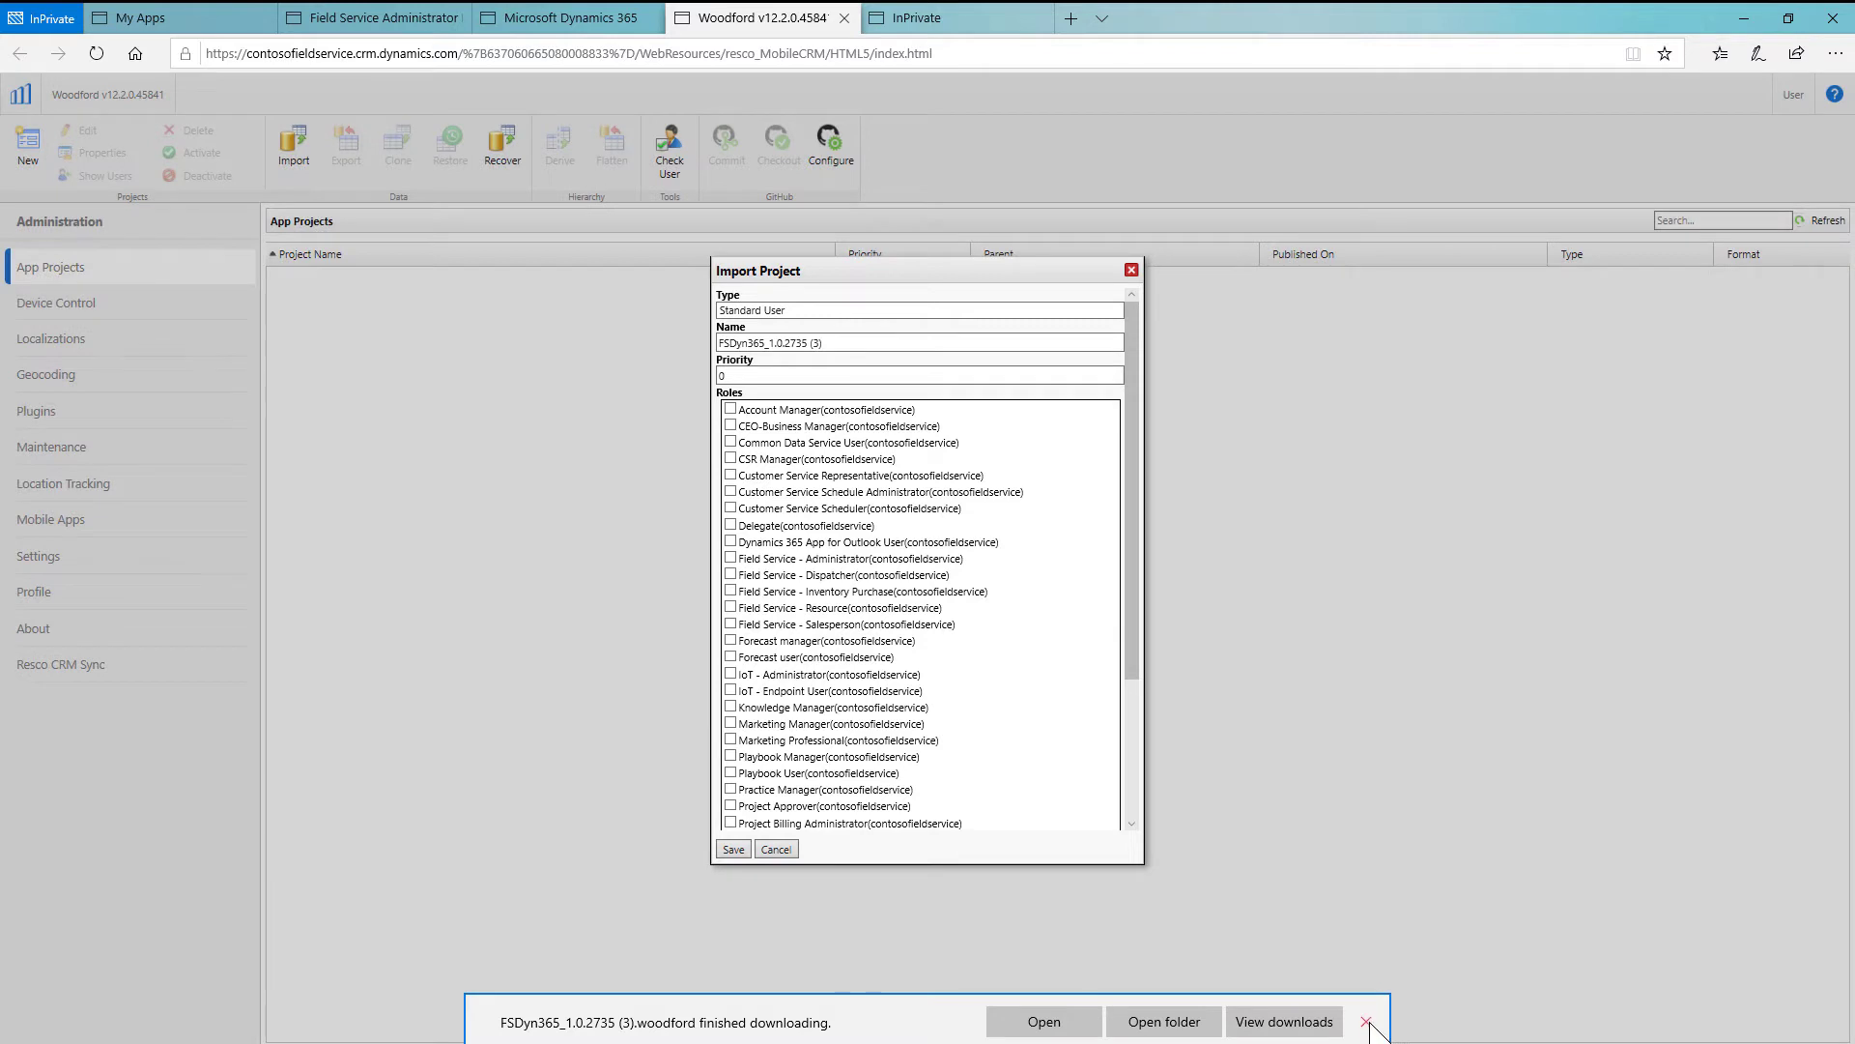
Remove the '(3)' suffix from the imported project's name.
left_click(1366, 1022)
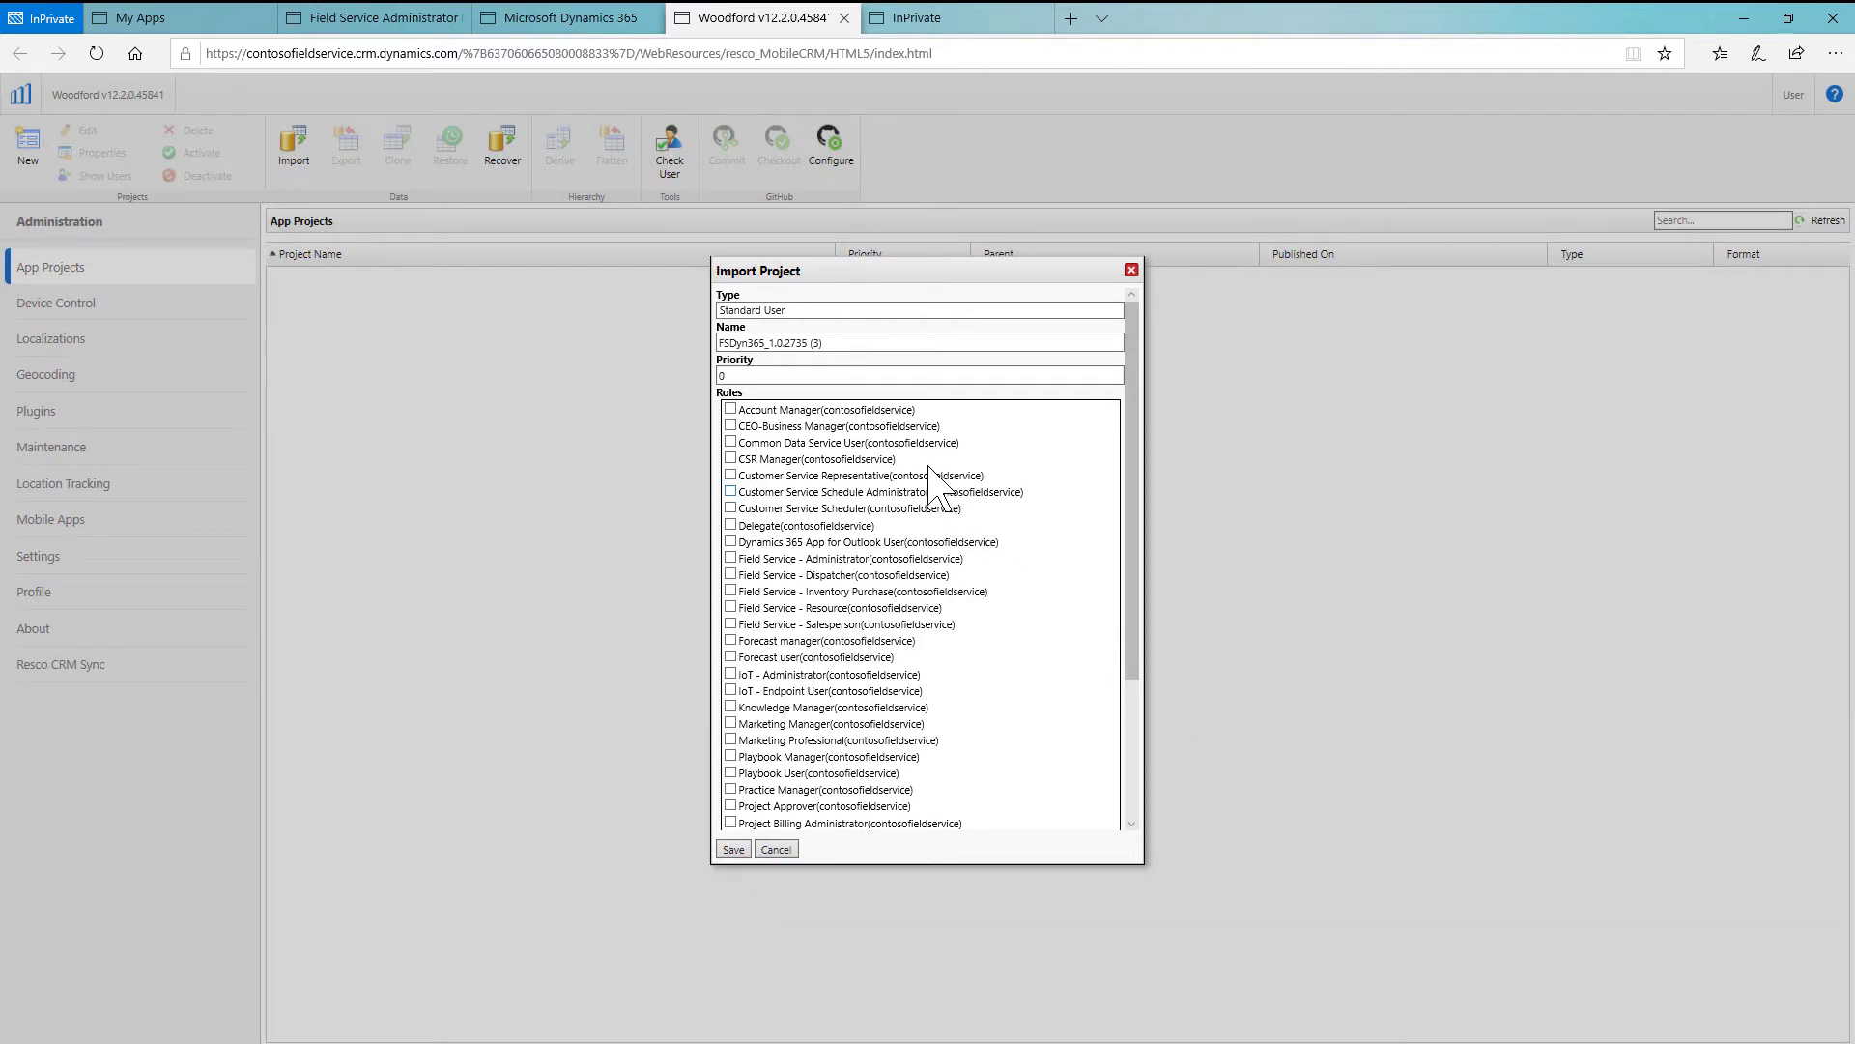
left_click(842, 344)
key("BackSpace")
key("BackSpace")
key("BackSpace")
key("BackSpace")
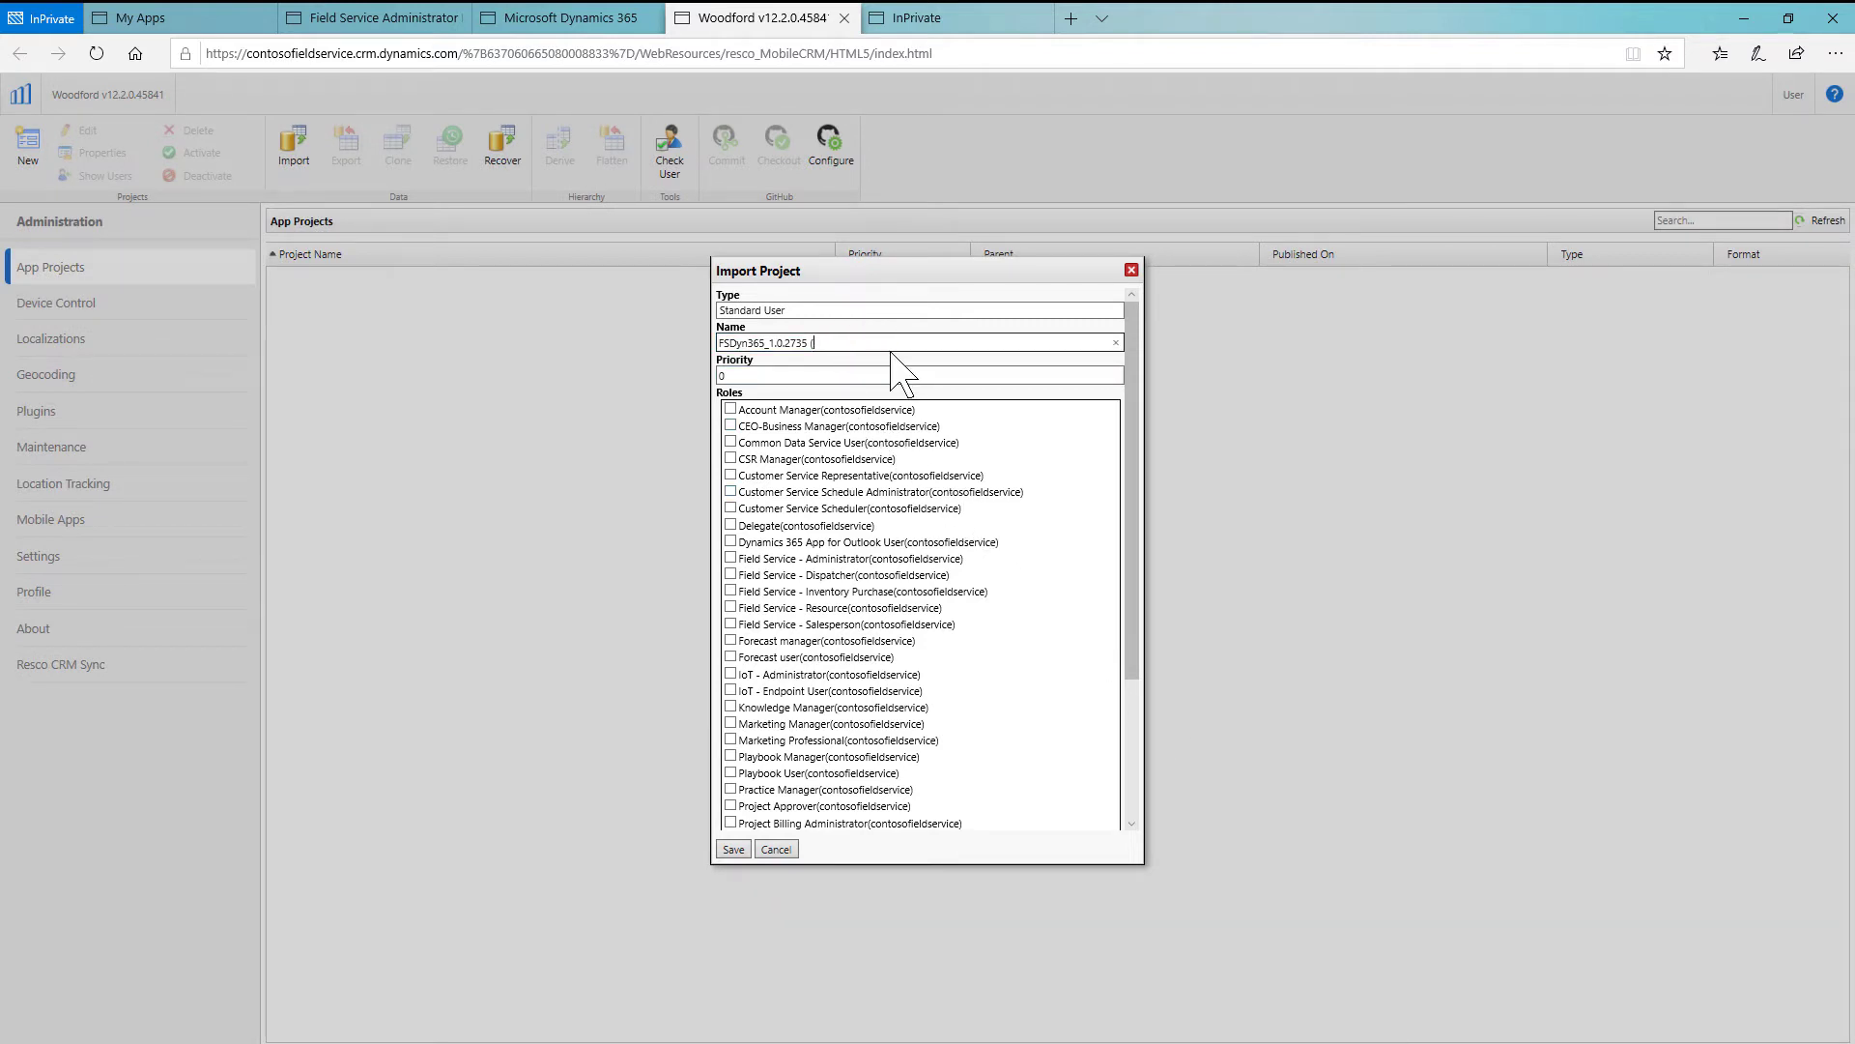
left_click(773, 381)
left_click(738, 349)
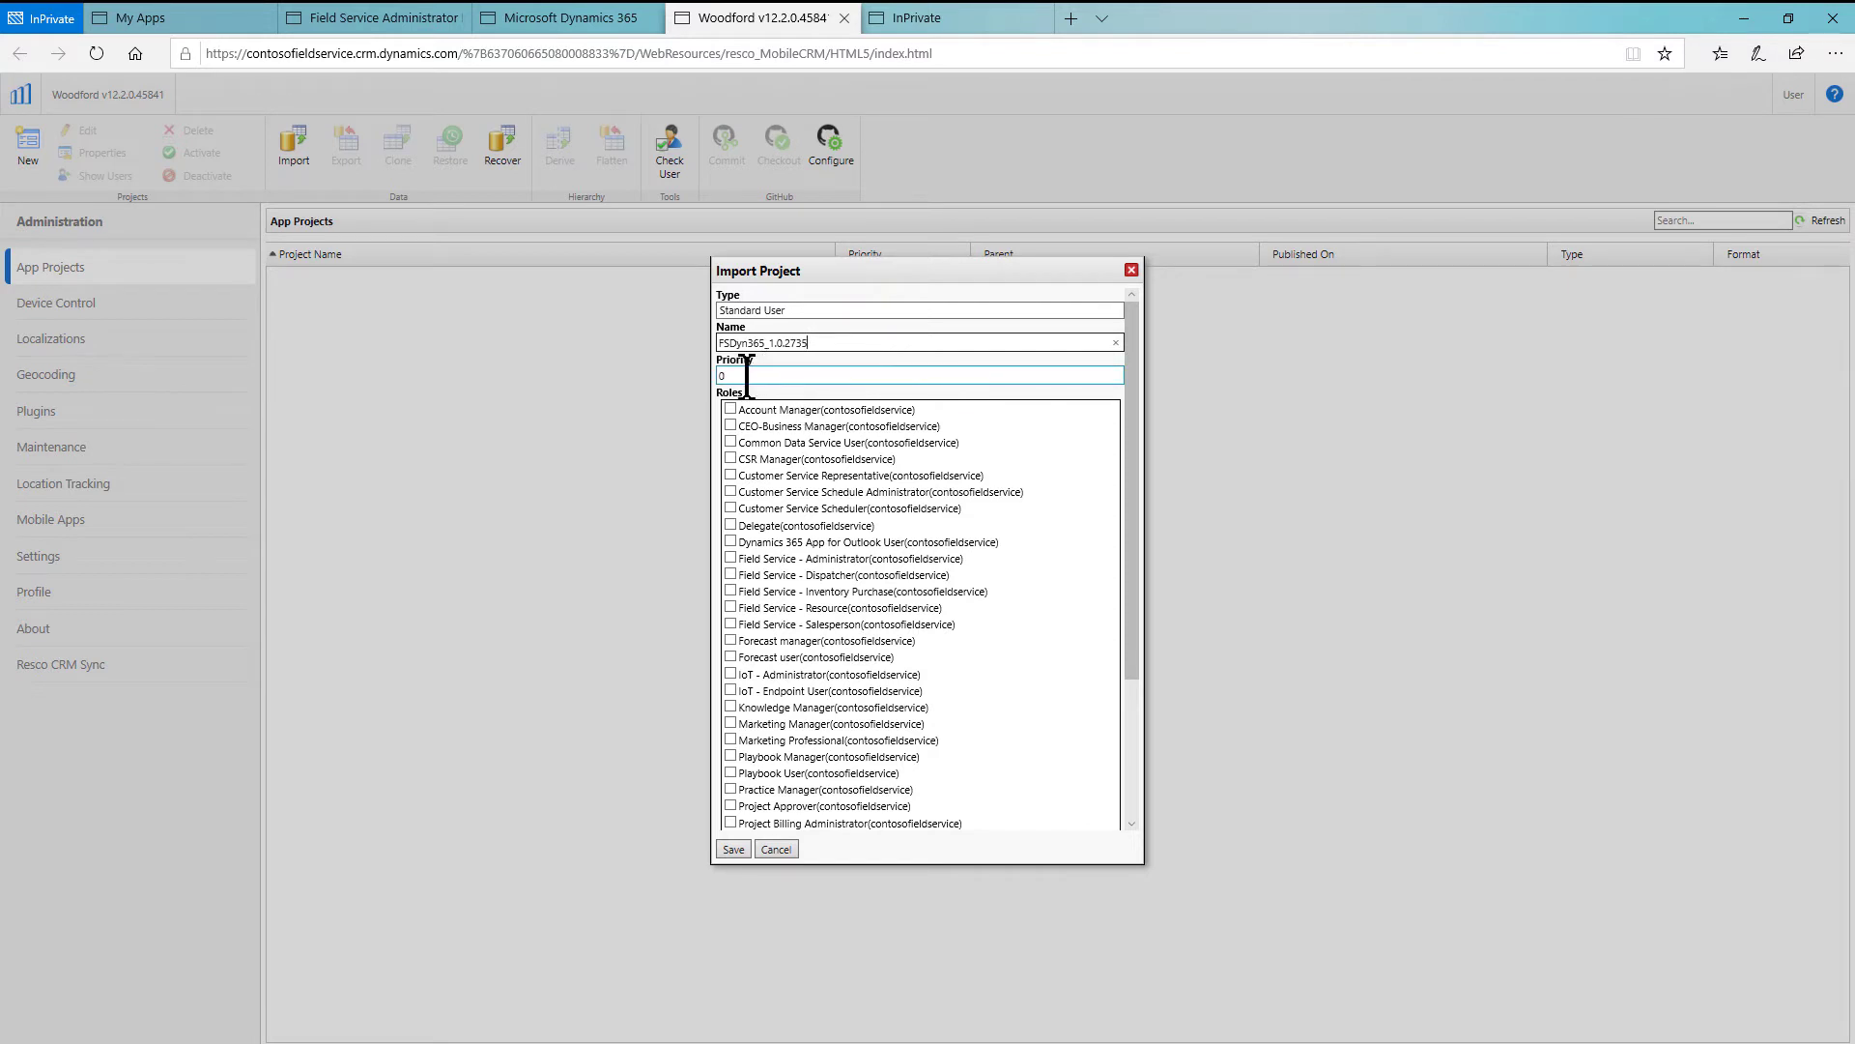
Assign the Field Service Administrator, Dispatcher, Inventory Purchase, Resource and System Administrator roles, then save the project.
left_click(731, 559)
left_click(730, 575)
left_click(731, 591)
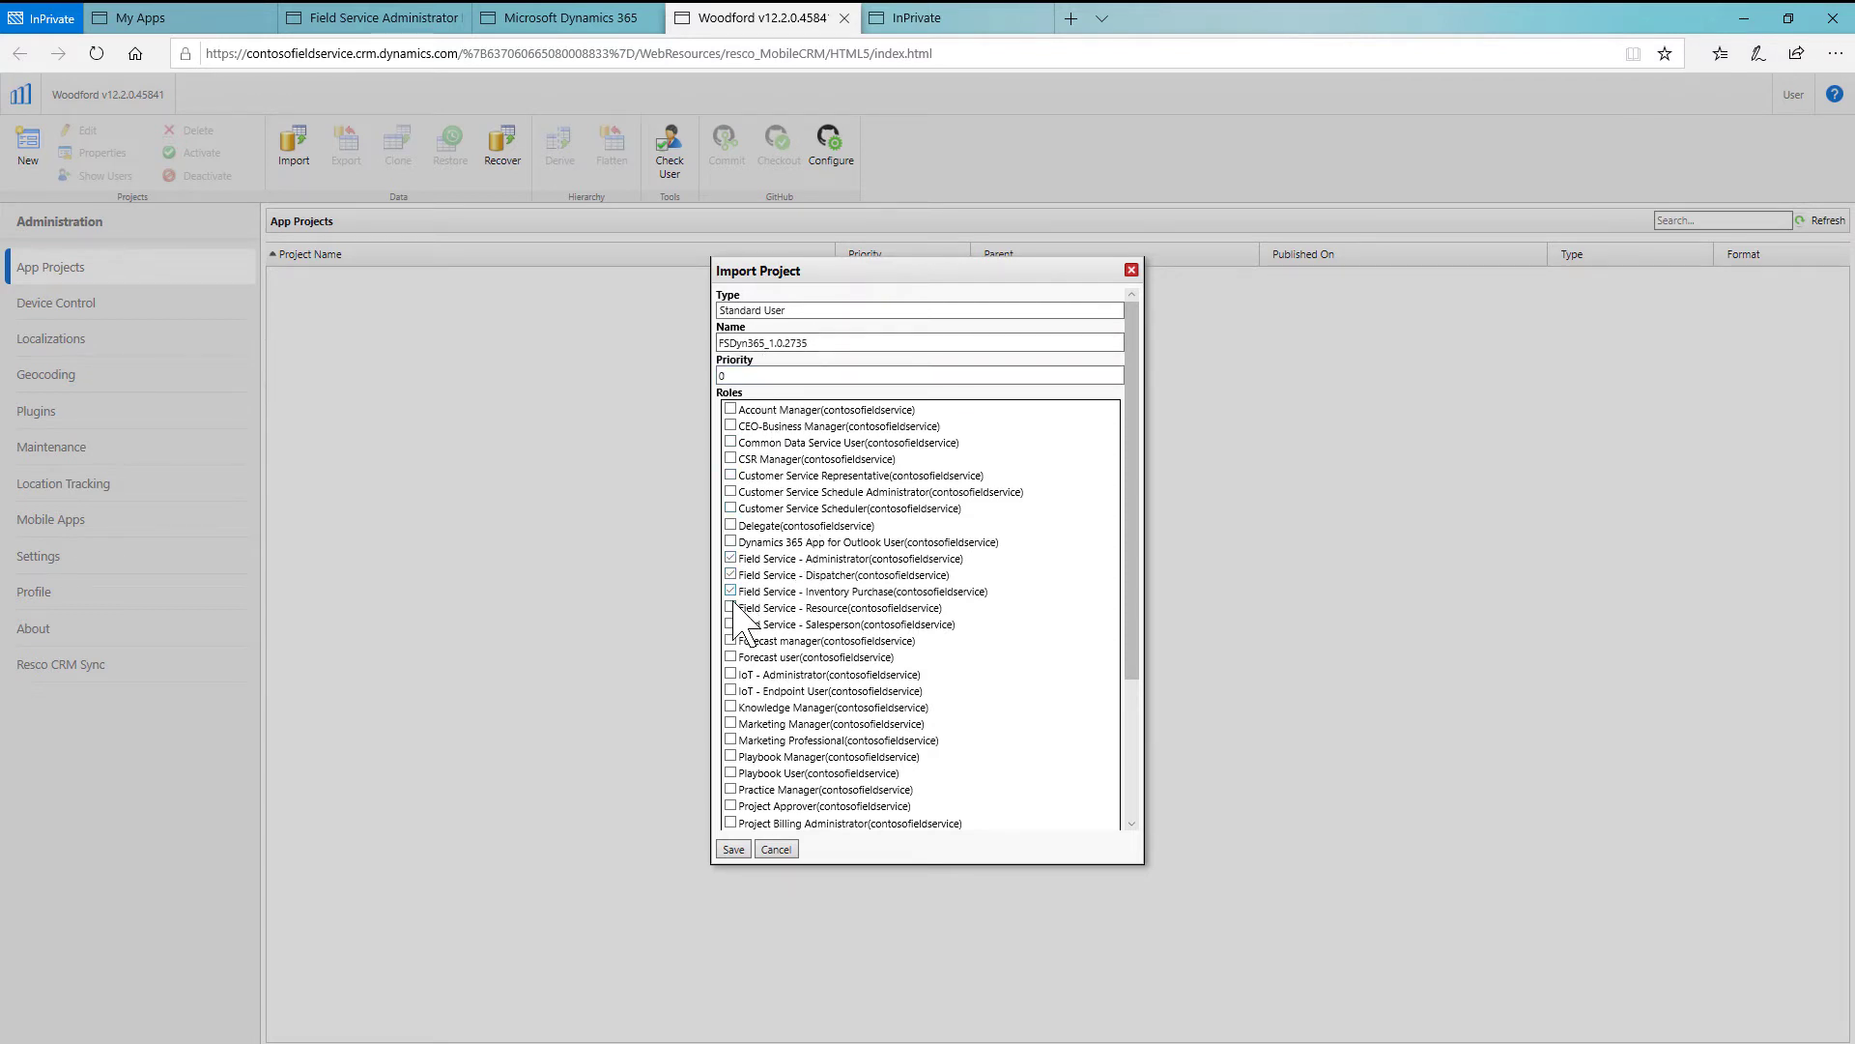
left_click(730, 608)
scroll(762, 629, "down", 3)
left_click(779, 774)
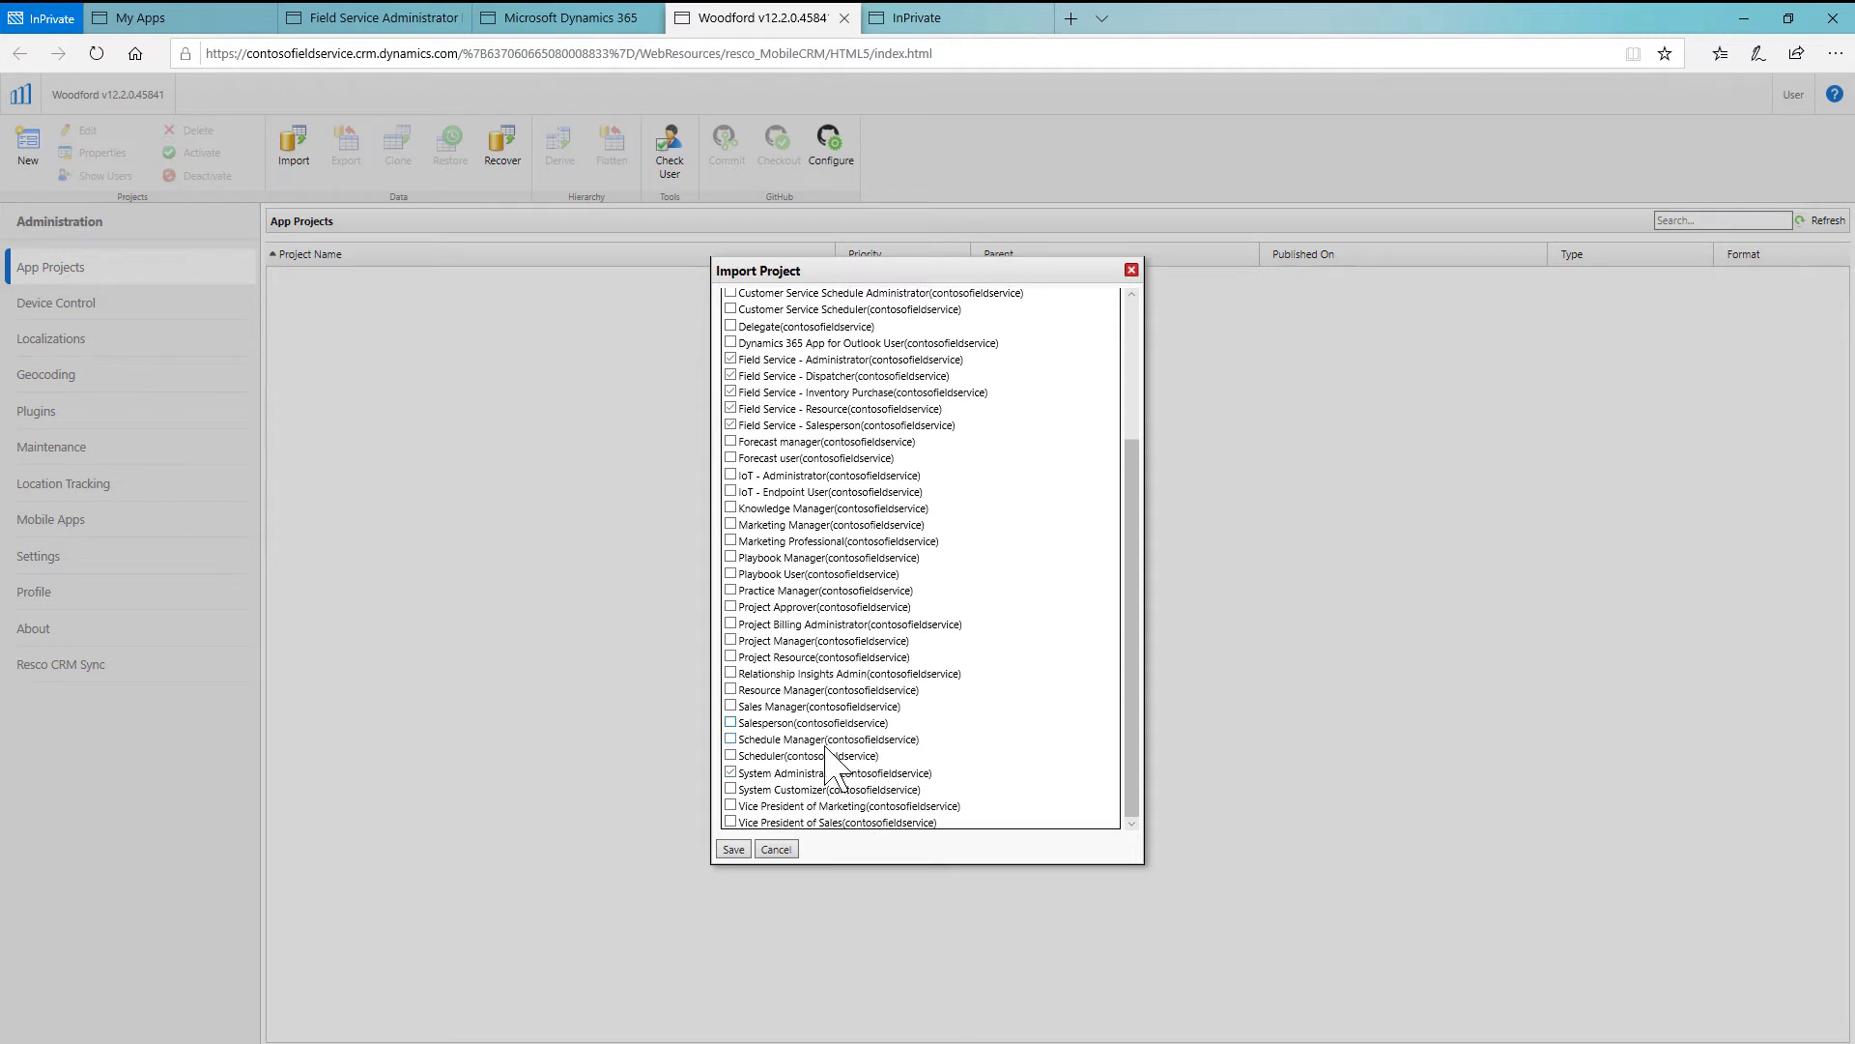
left_click(733, 849)
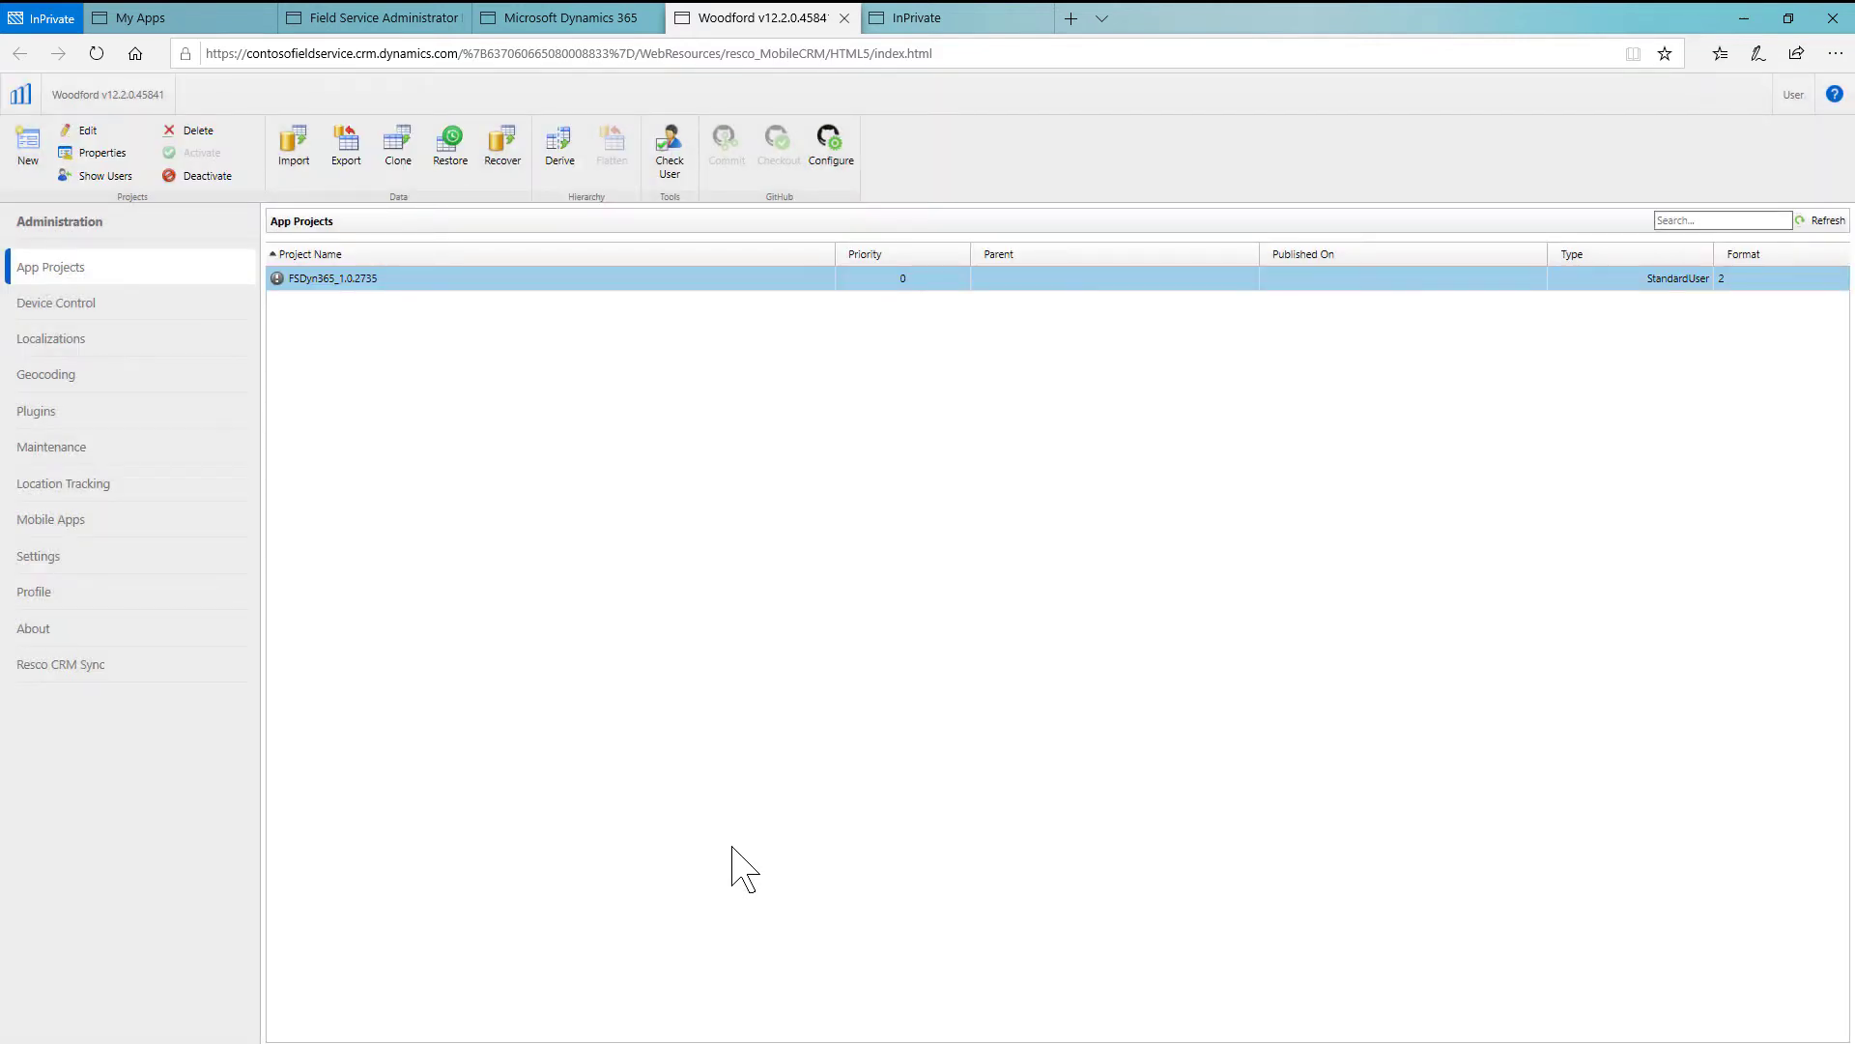
Set FSDyn365_1.0.2735's publish version to Version 11.3-11.2, then switch to Field Service Mobile.
double_click(519, 280)
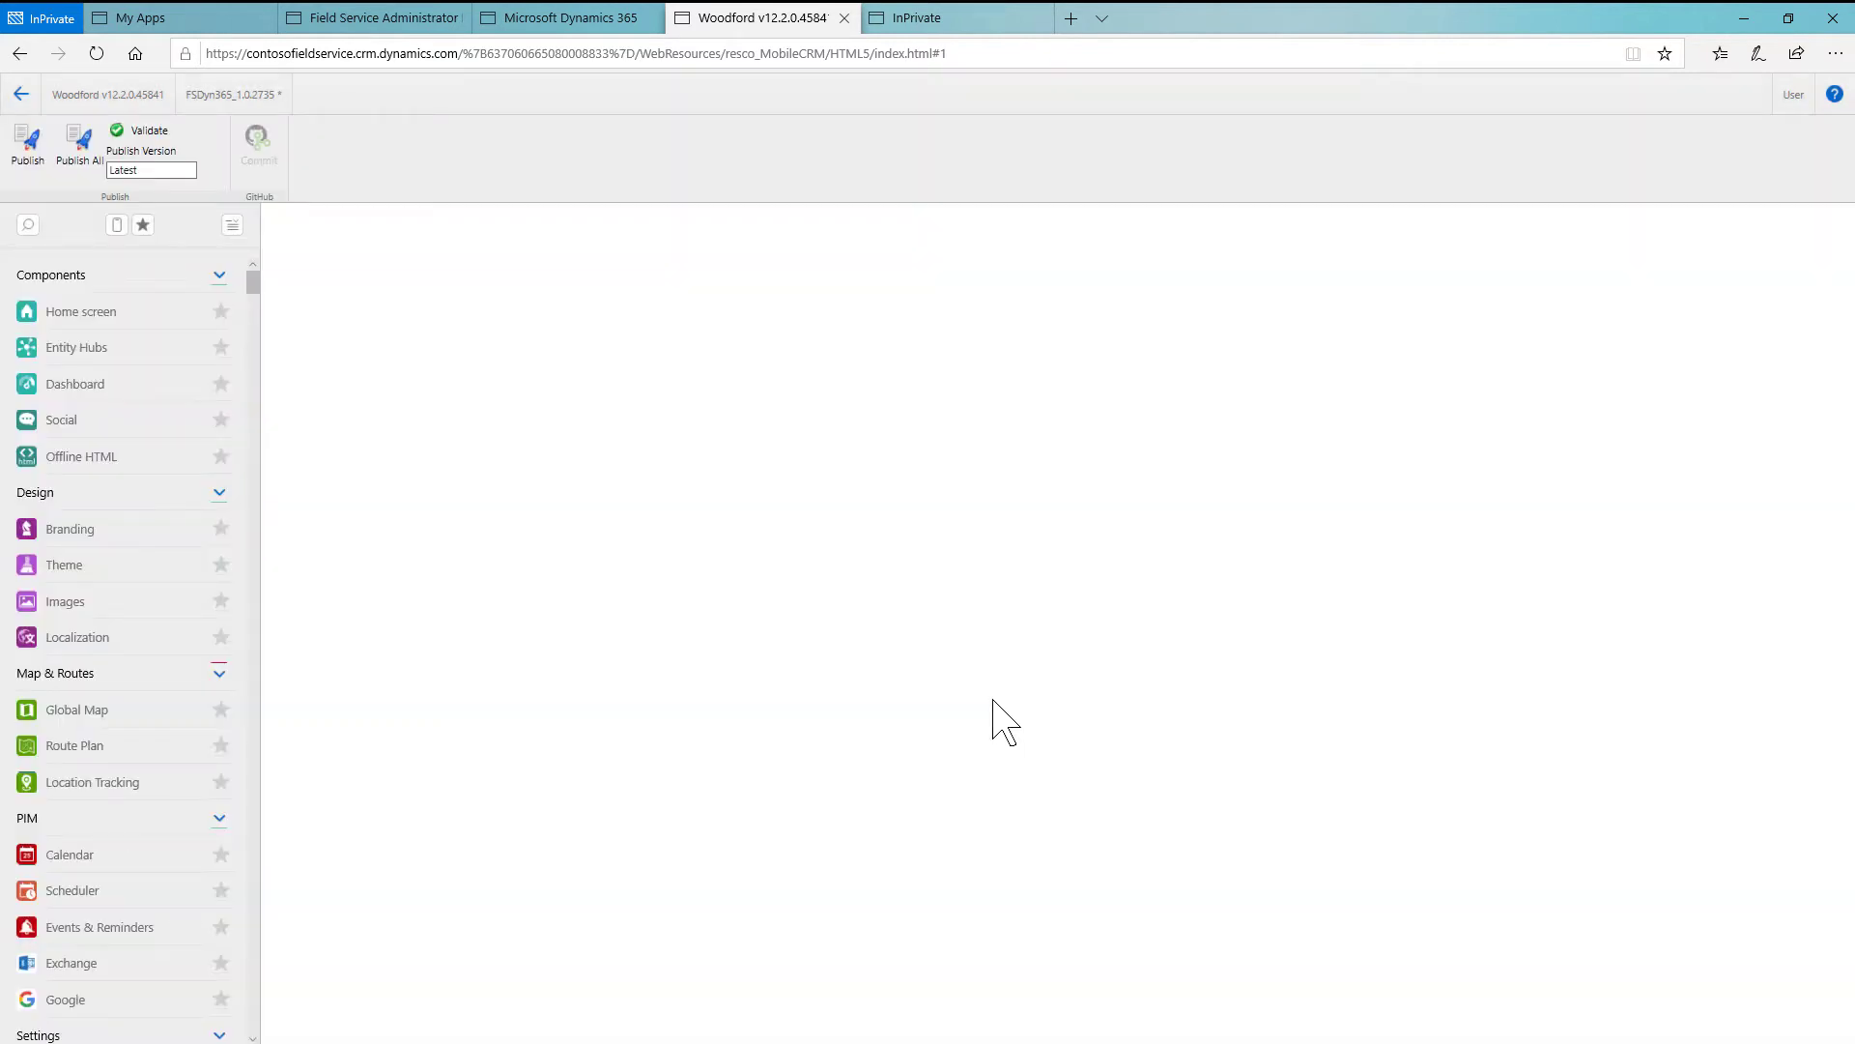
left_click(159, 171)
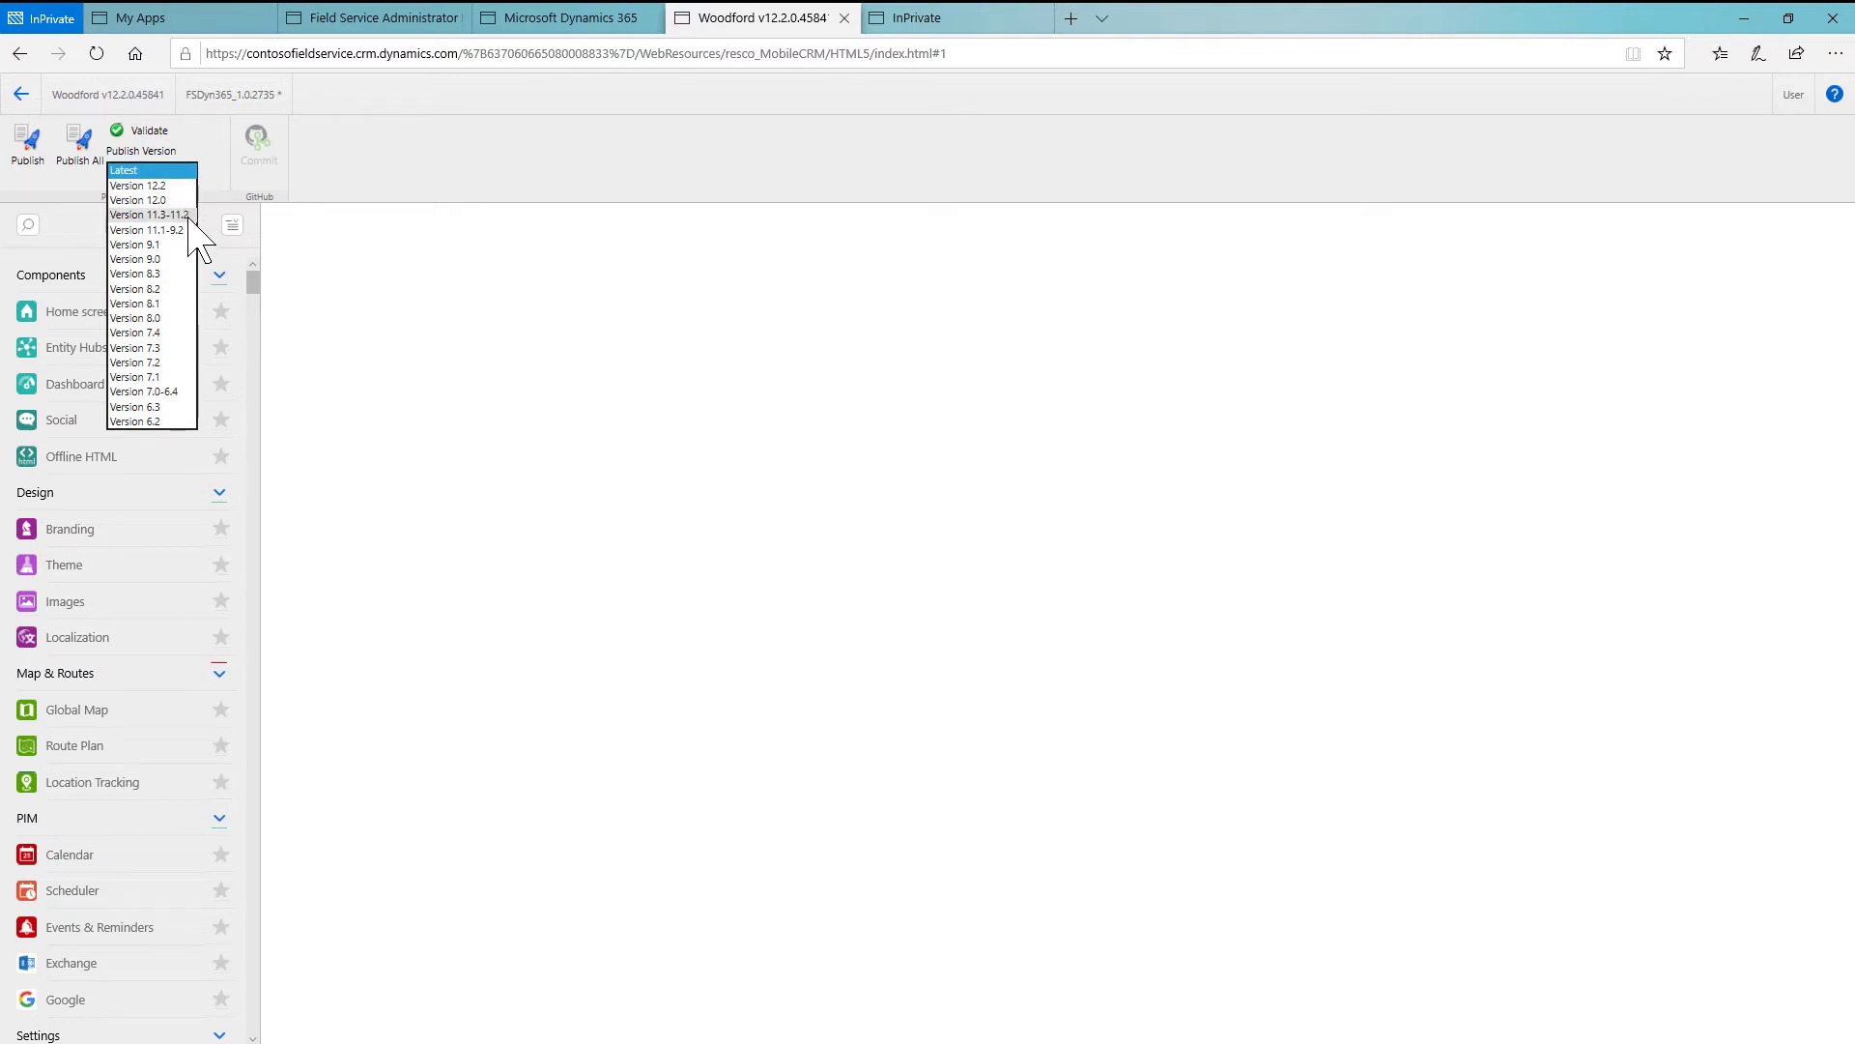
left_click(189, 215)
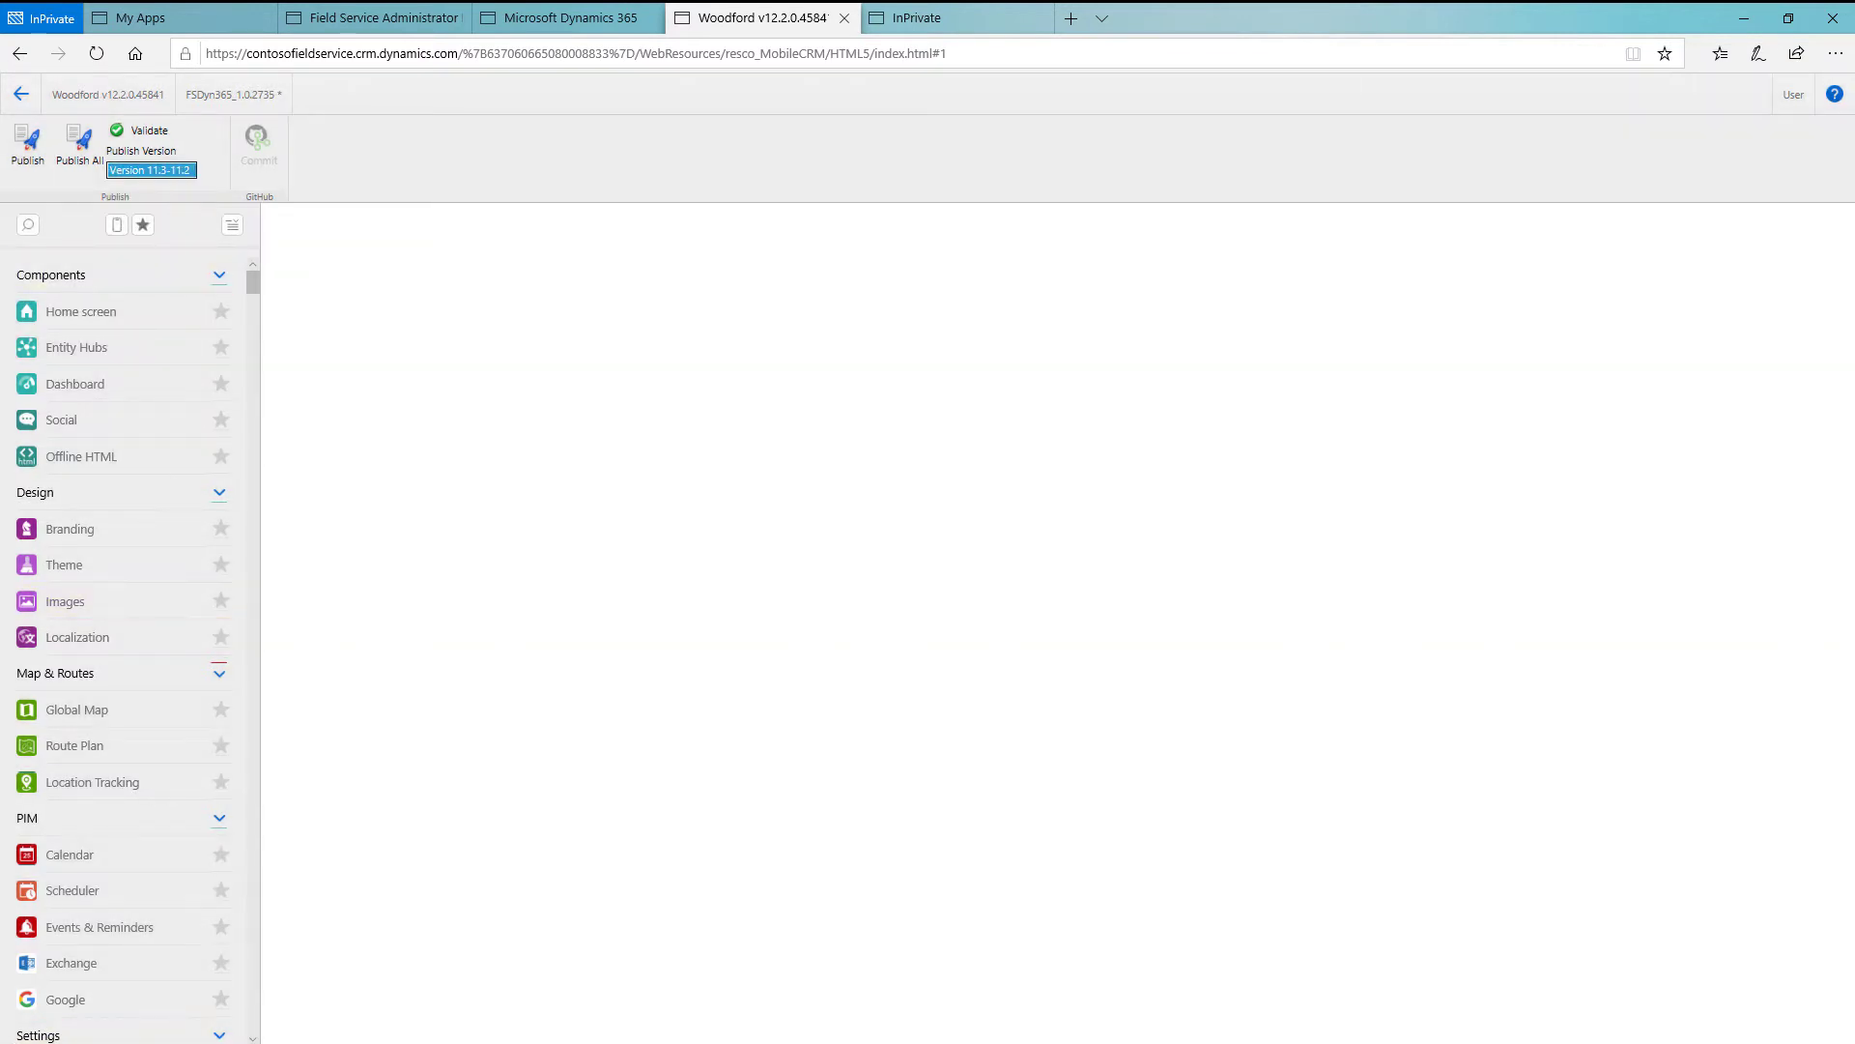
key("alt+Tab")
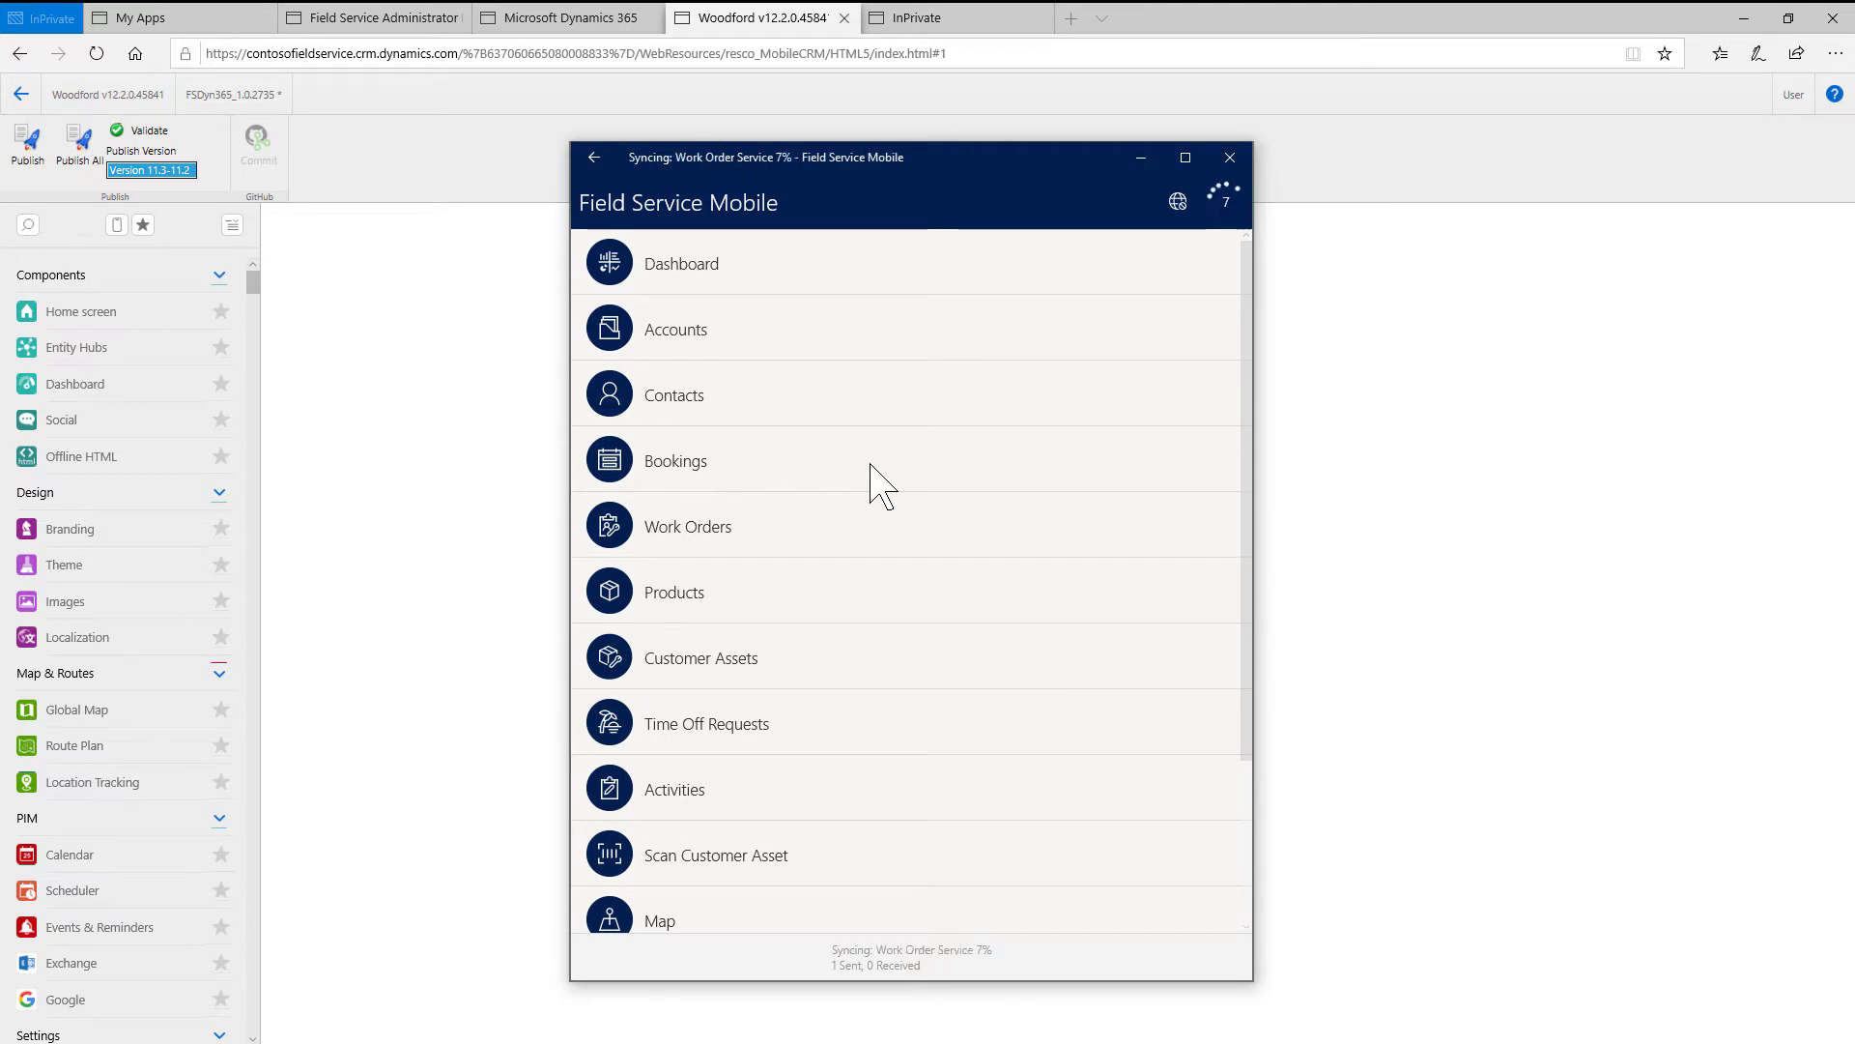
Confirm Field Service Mobile is version 11.3.107.0 in About, then publish FSDyn365_1.0.2735 in Woodford.
scroll(879, 478, "down", 2)
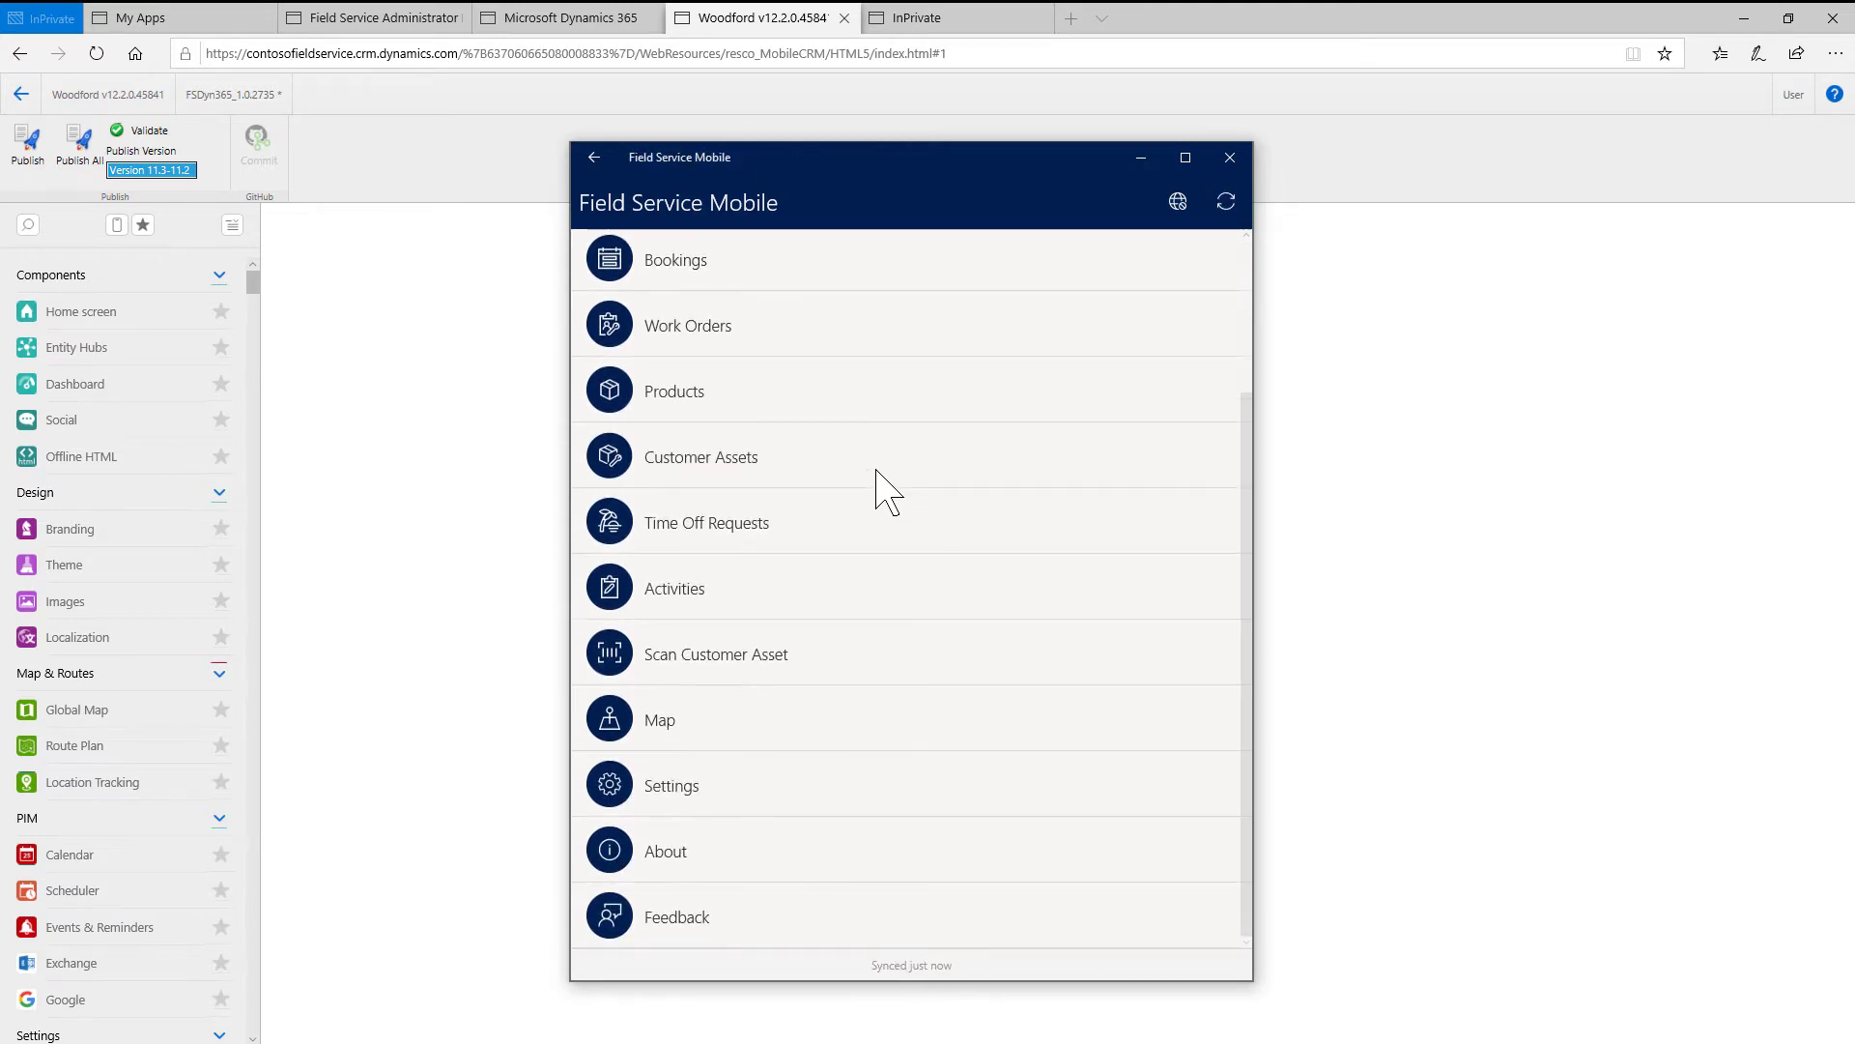
left_click(683, 850)
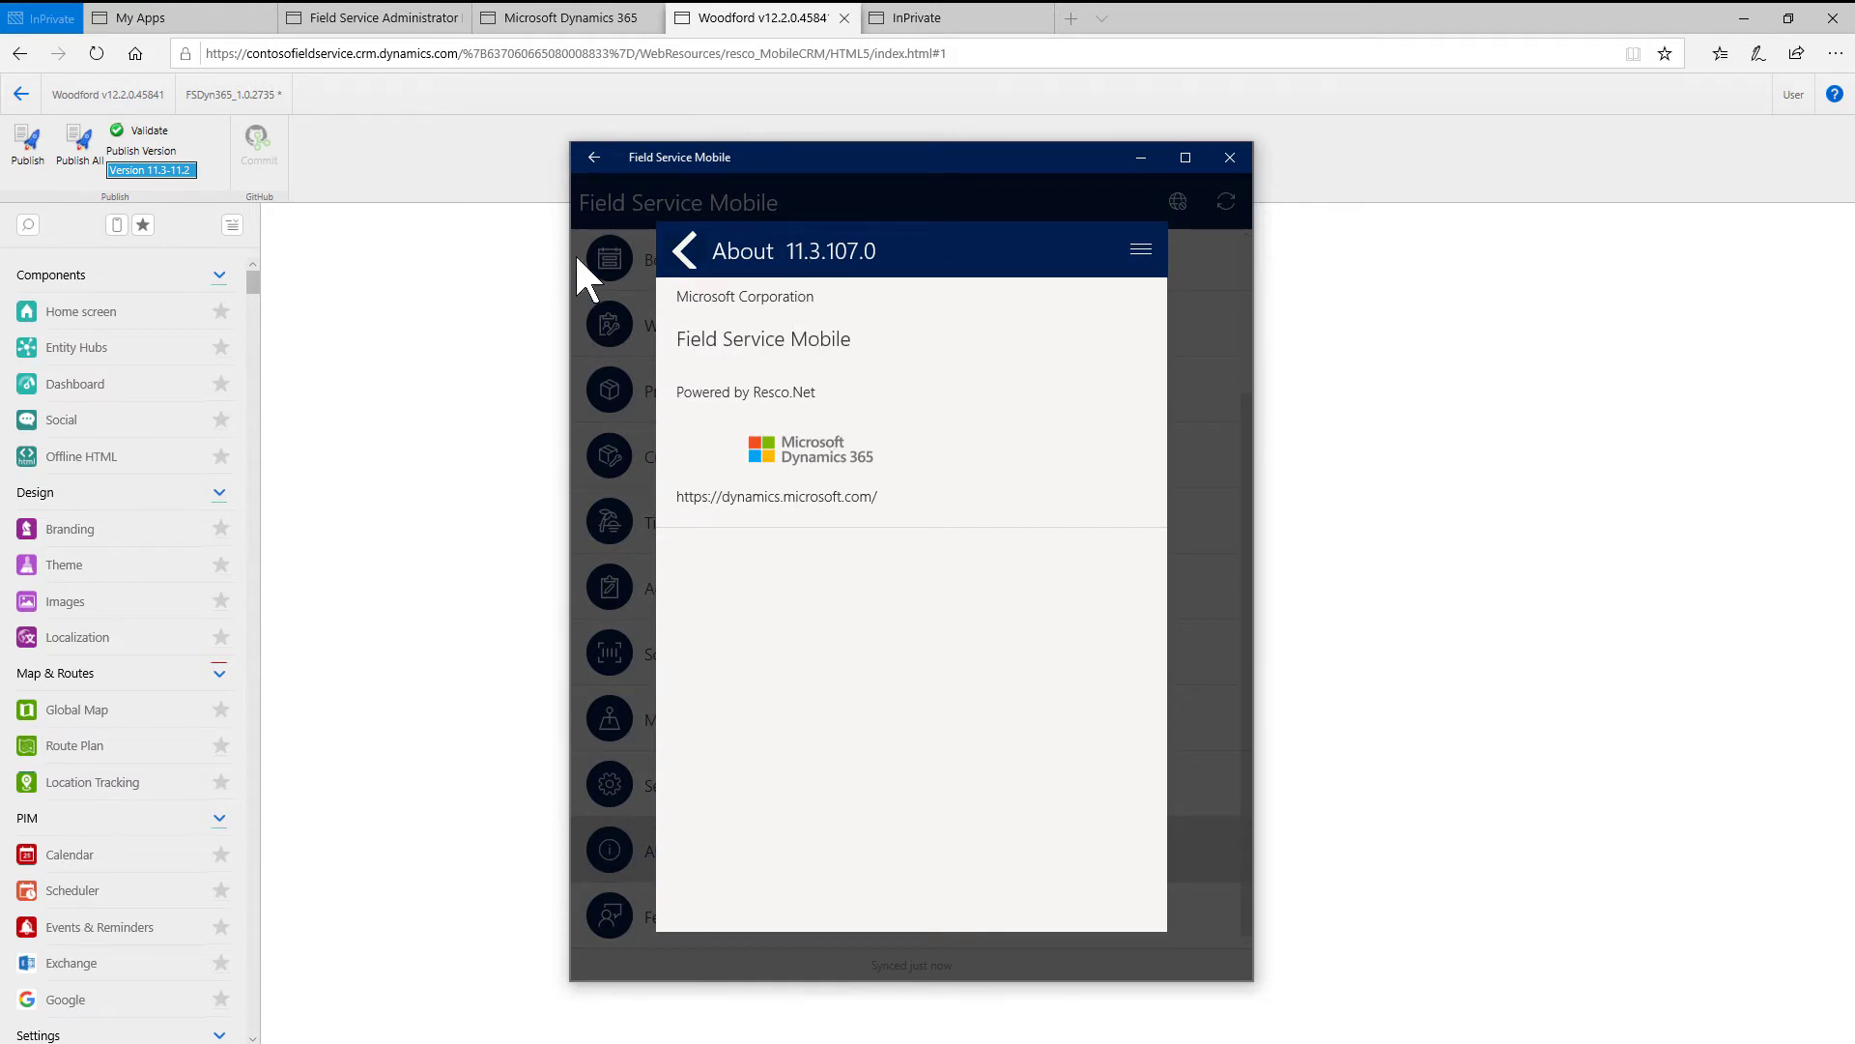
left_click(344, 290)
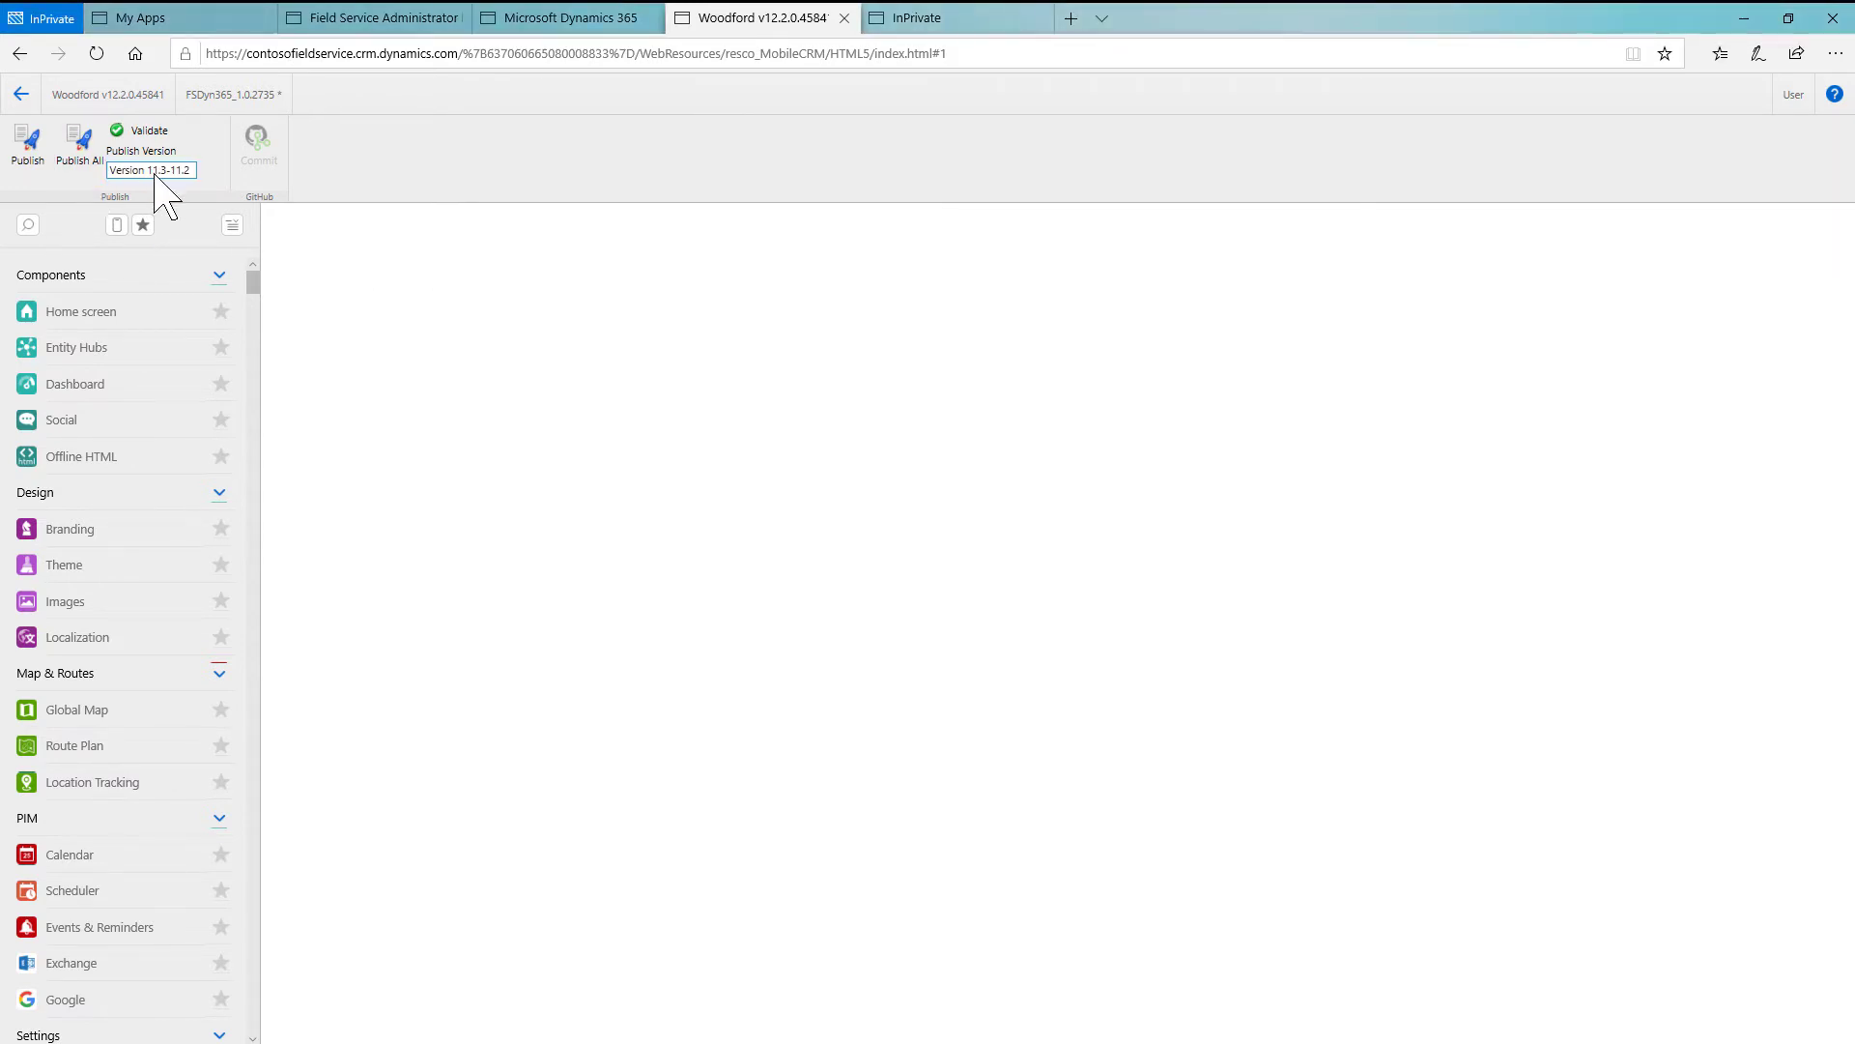
left_click(39, 174)
Derive a new project named '1.0.2735-derivative' from FSDyn365_1.0.2735, with priority 10.
left_click(20, 95)
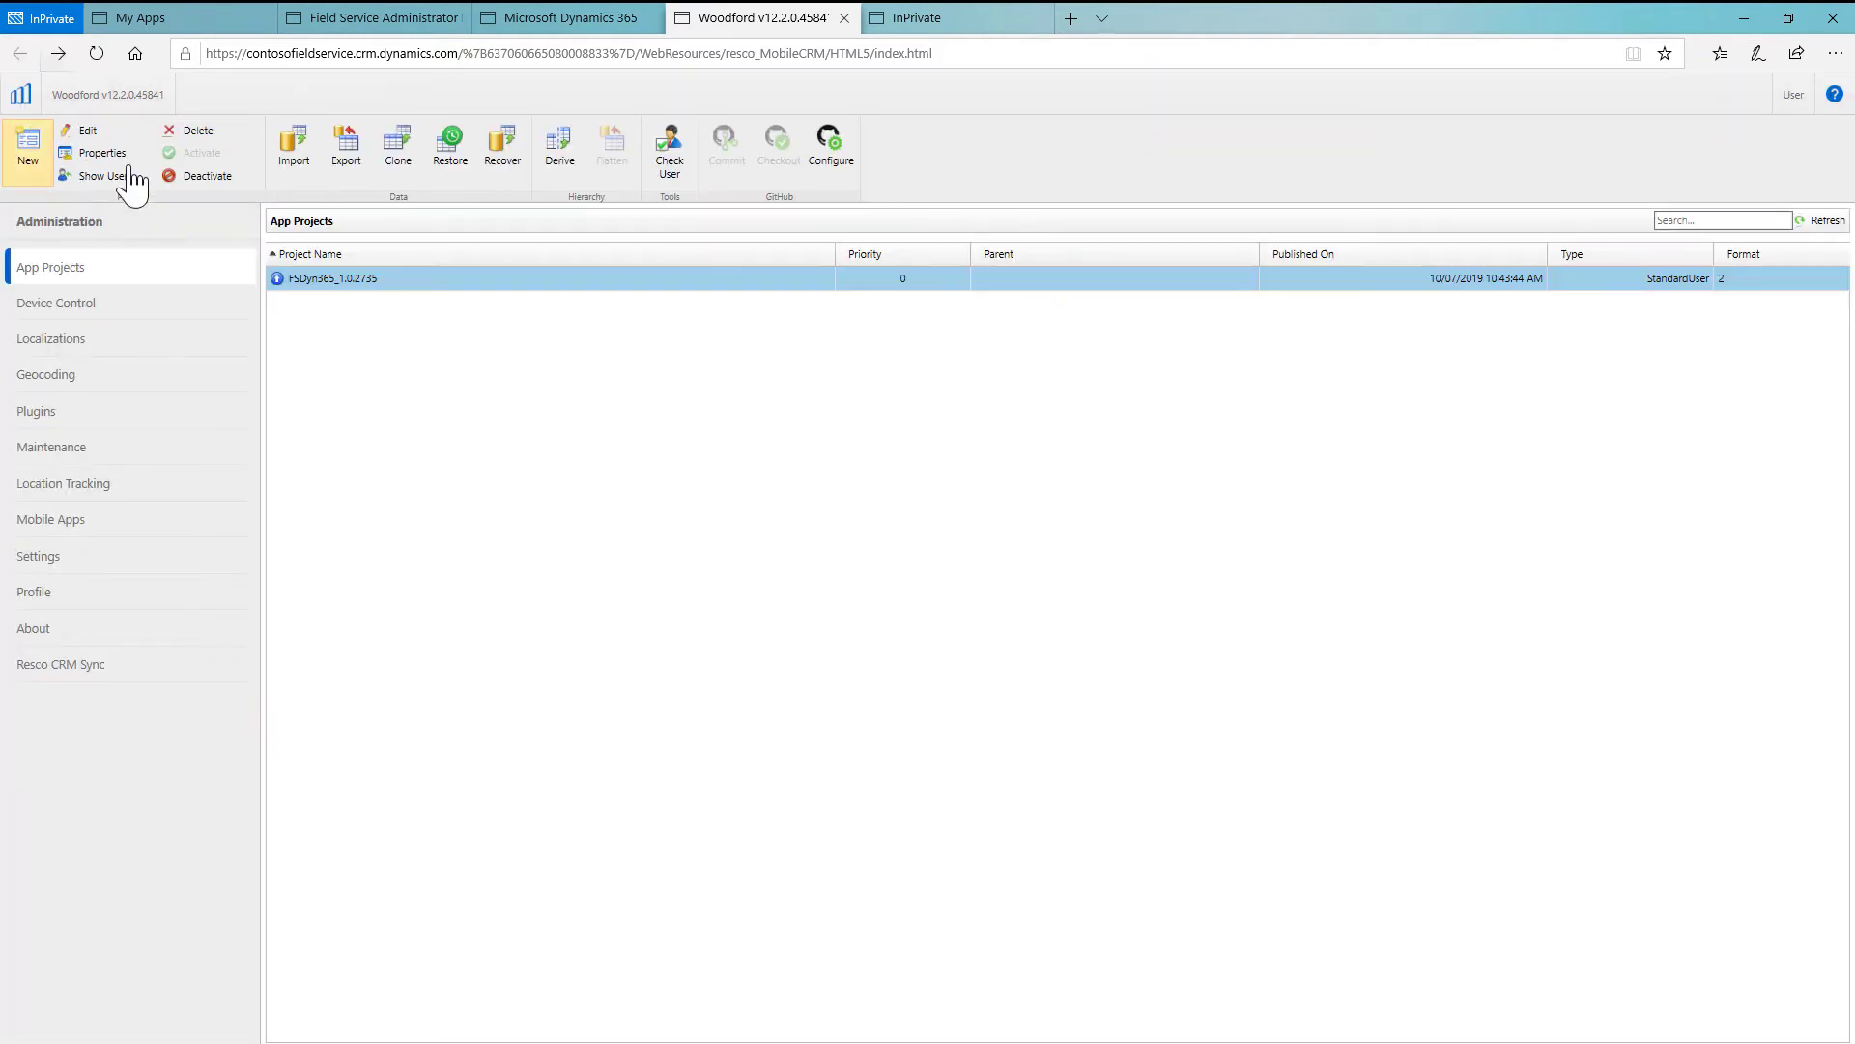
left_click(563, 184)
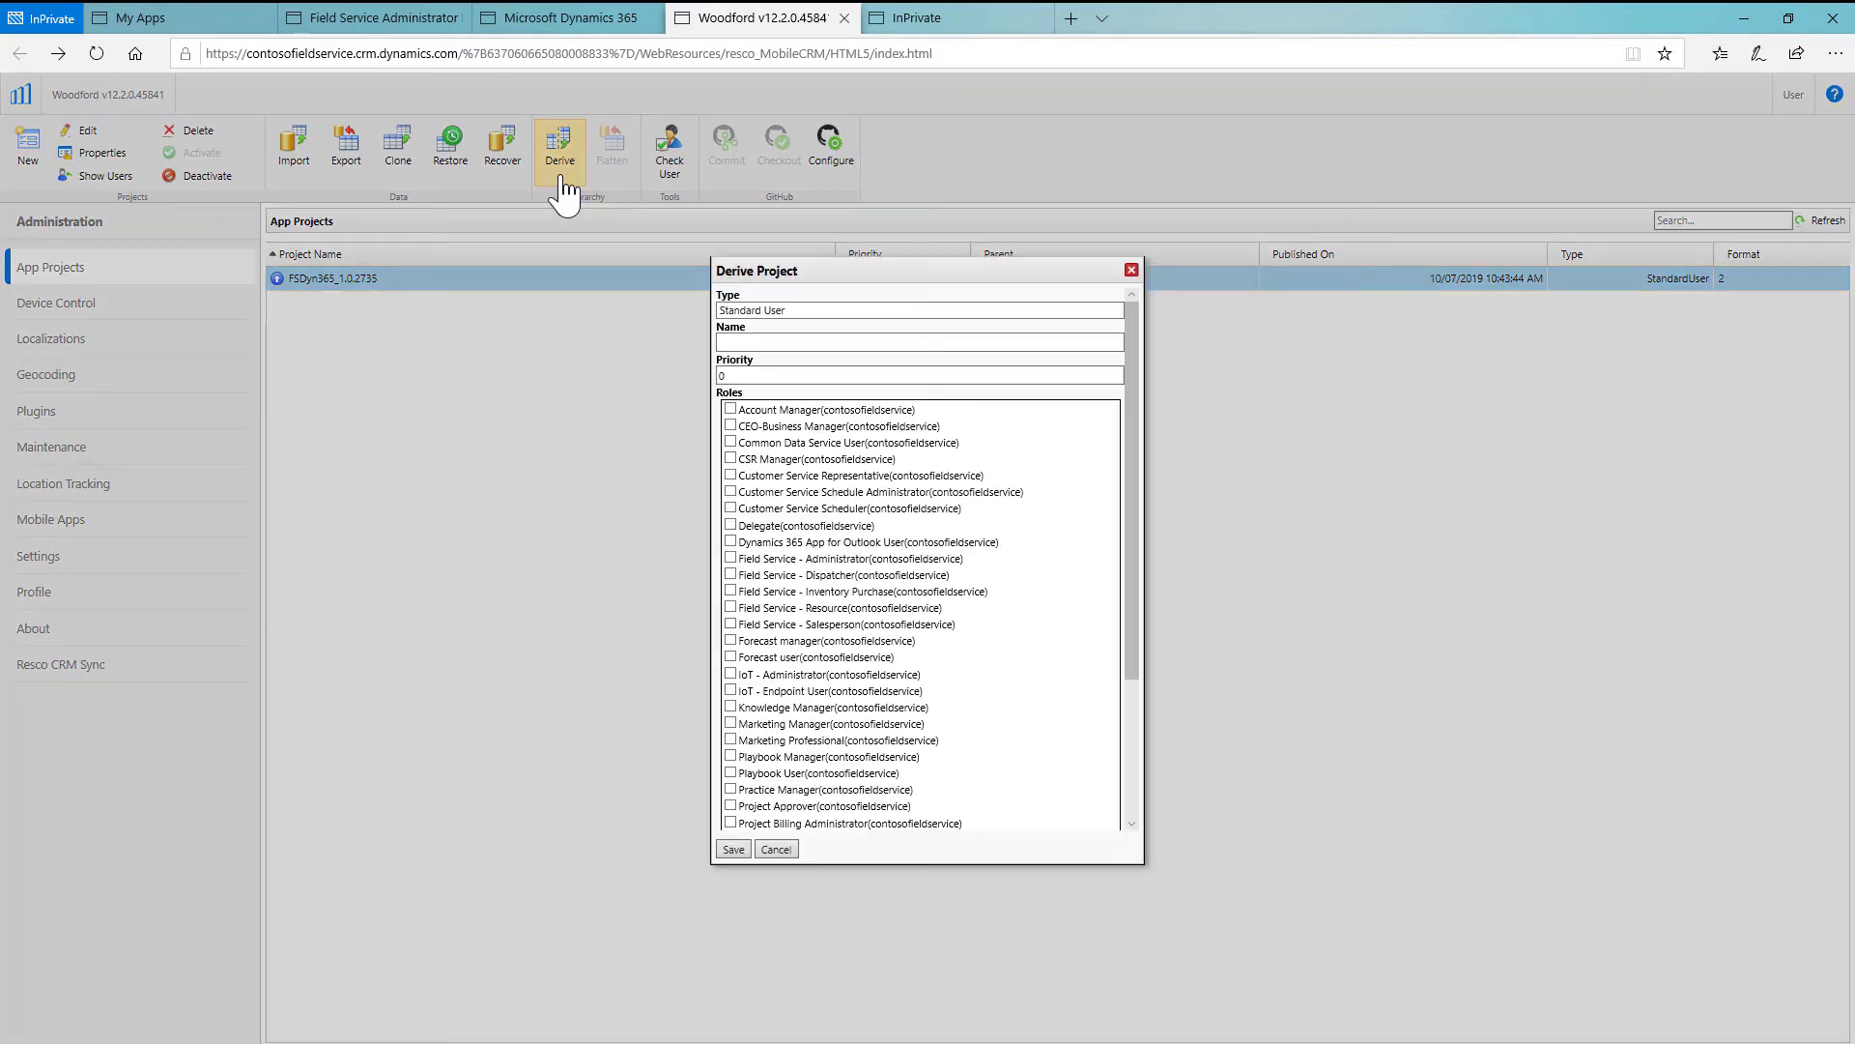
left_click(760, 342)
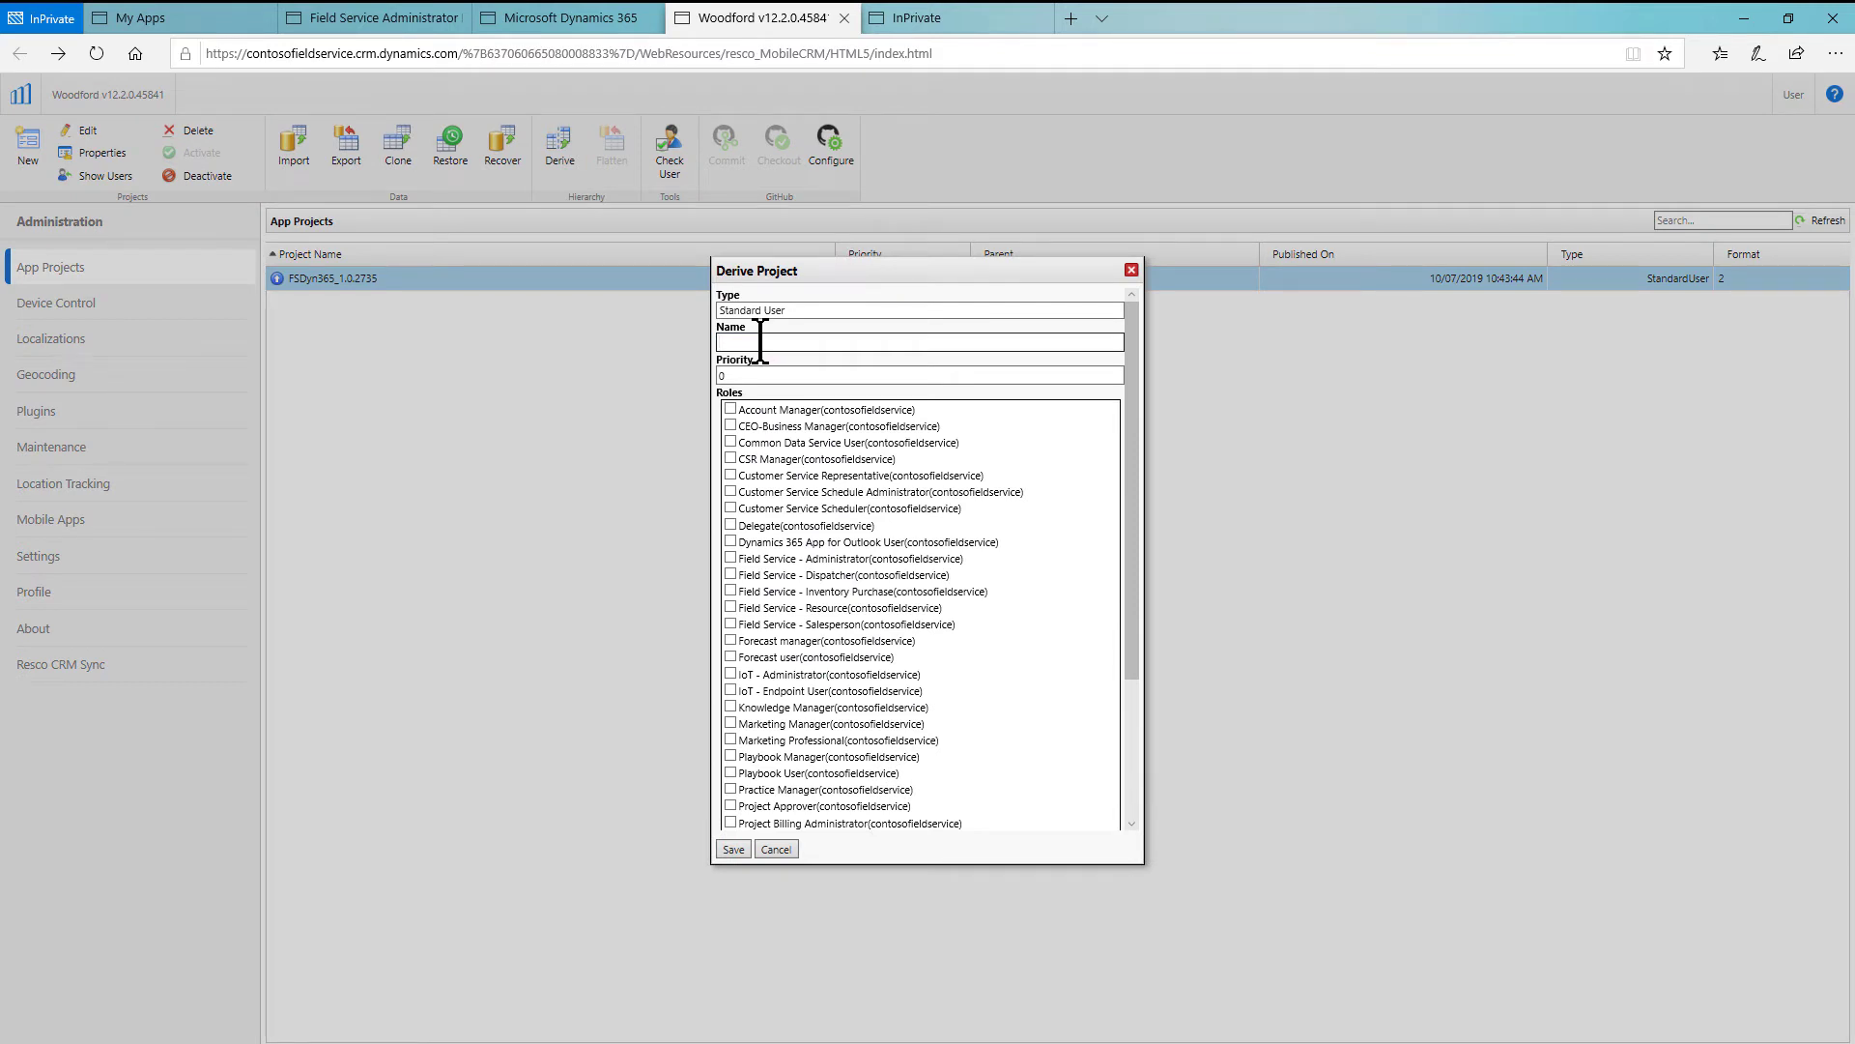
type("1.0.2735-derivative")
left_click(732, 376)
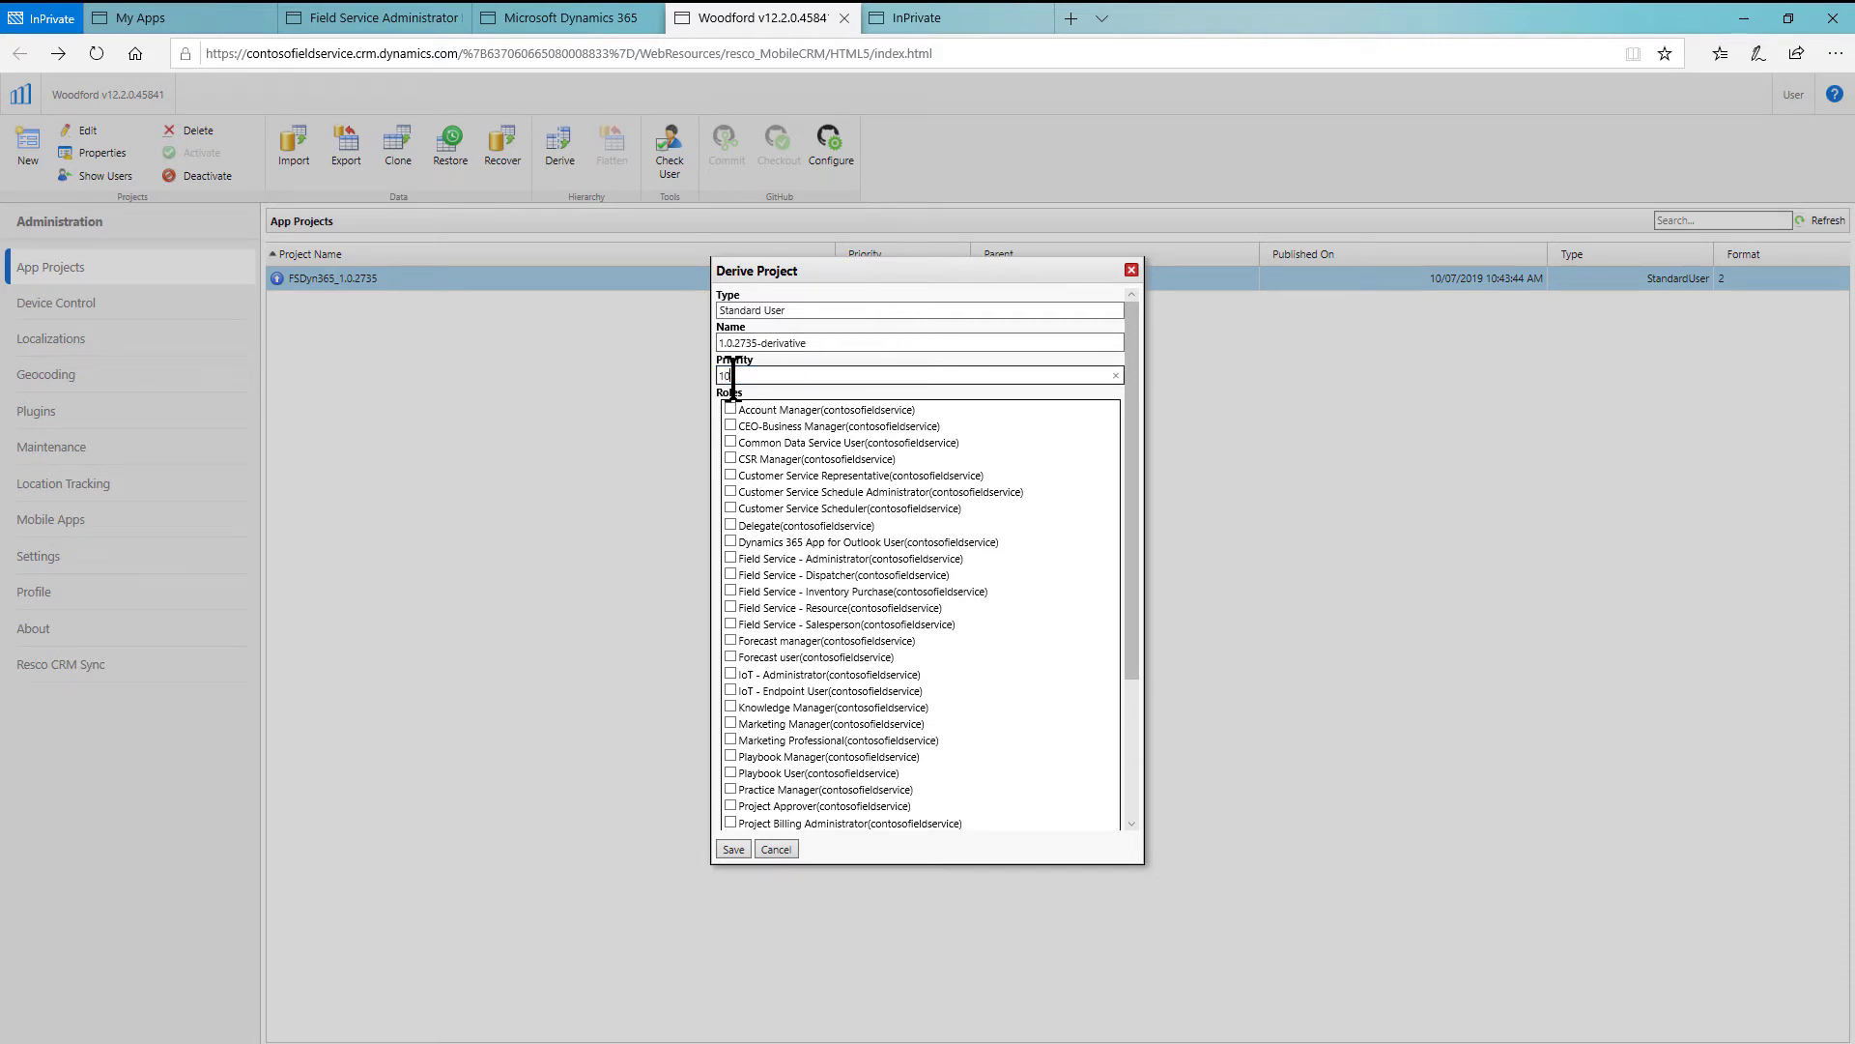
Give it the Dispatcher, Inventory Purchase, Resource, Salesperson and System Administrator roles, then save it.
left_click(807, 576)
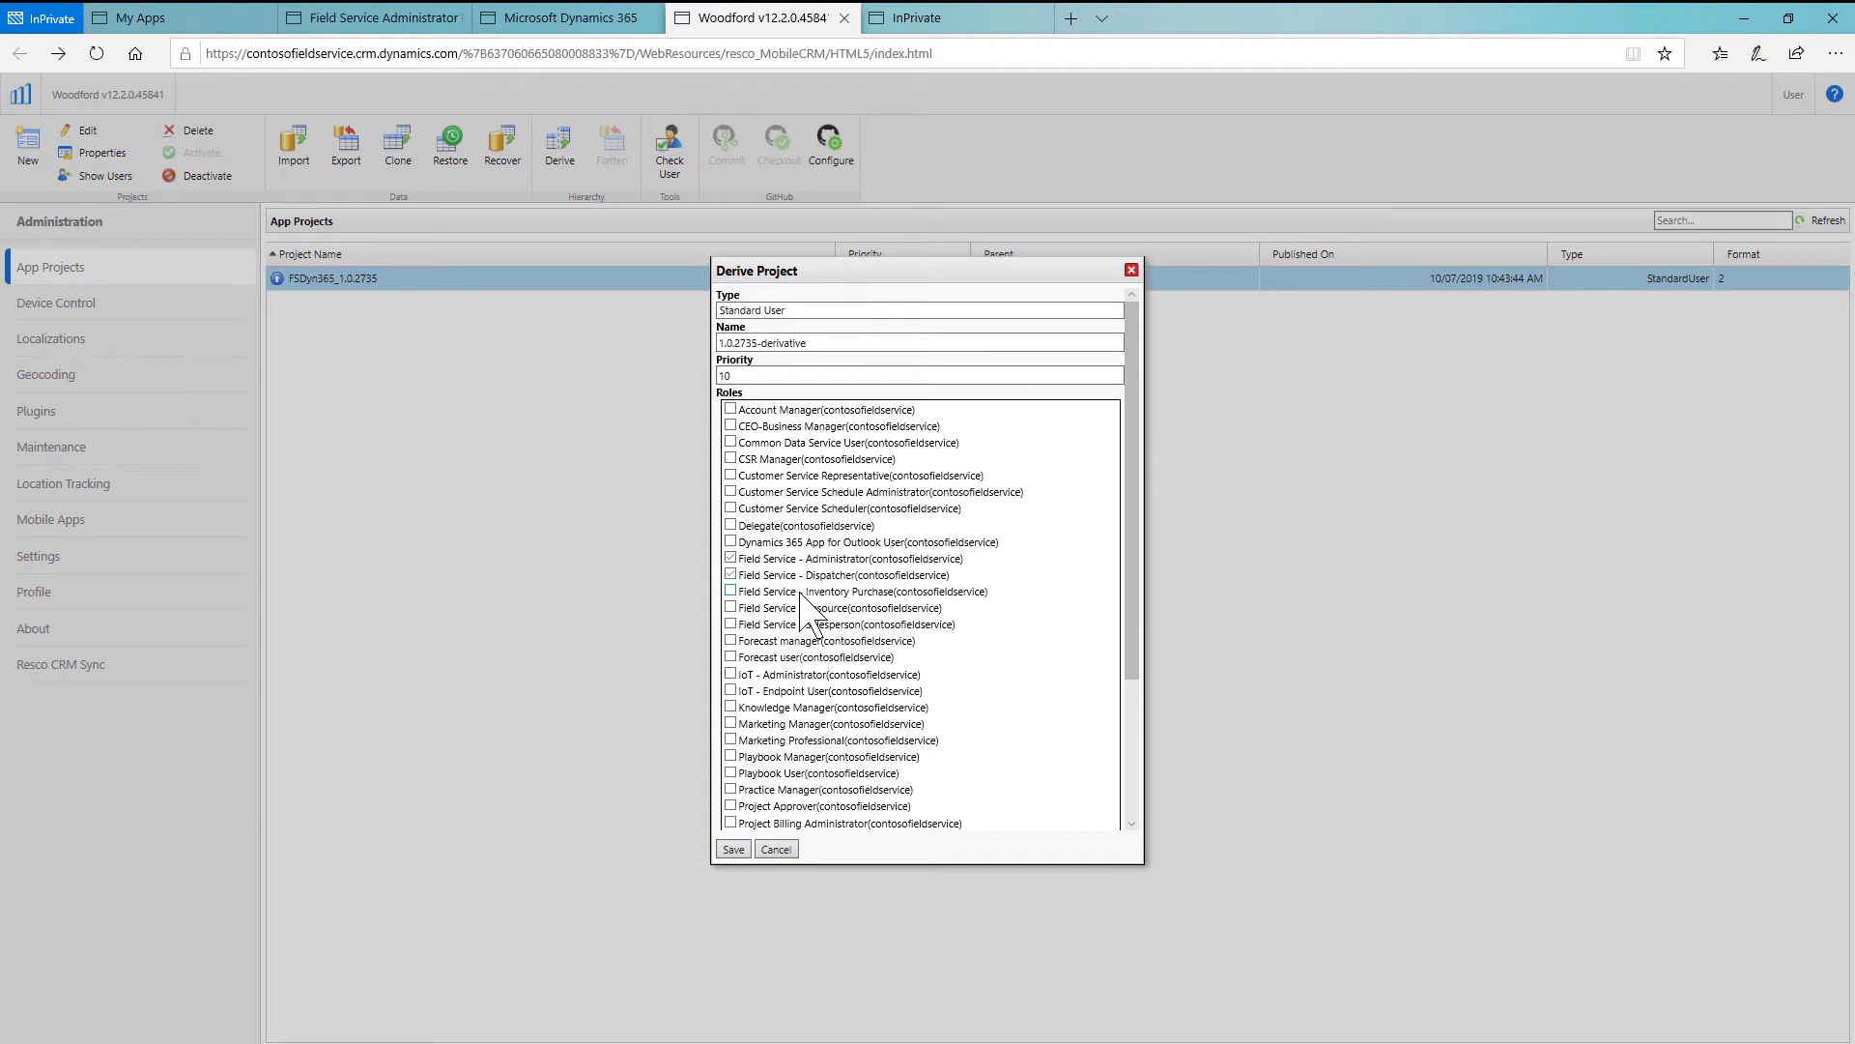
left_click(807, 592)
left_click(807, 607)
left_click(810, 624)
scroll(816, 676, "down", 2)
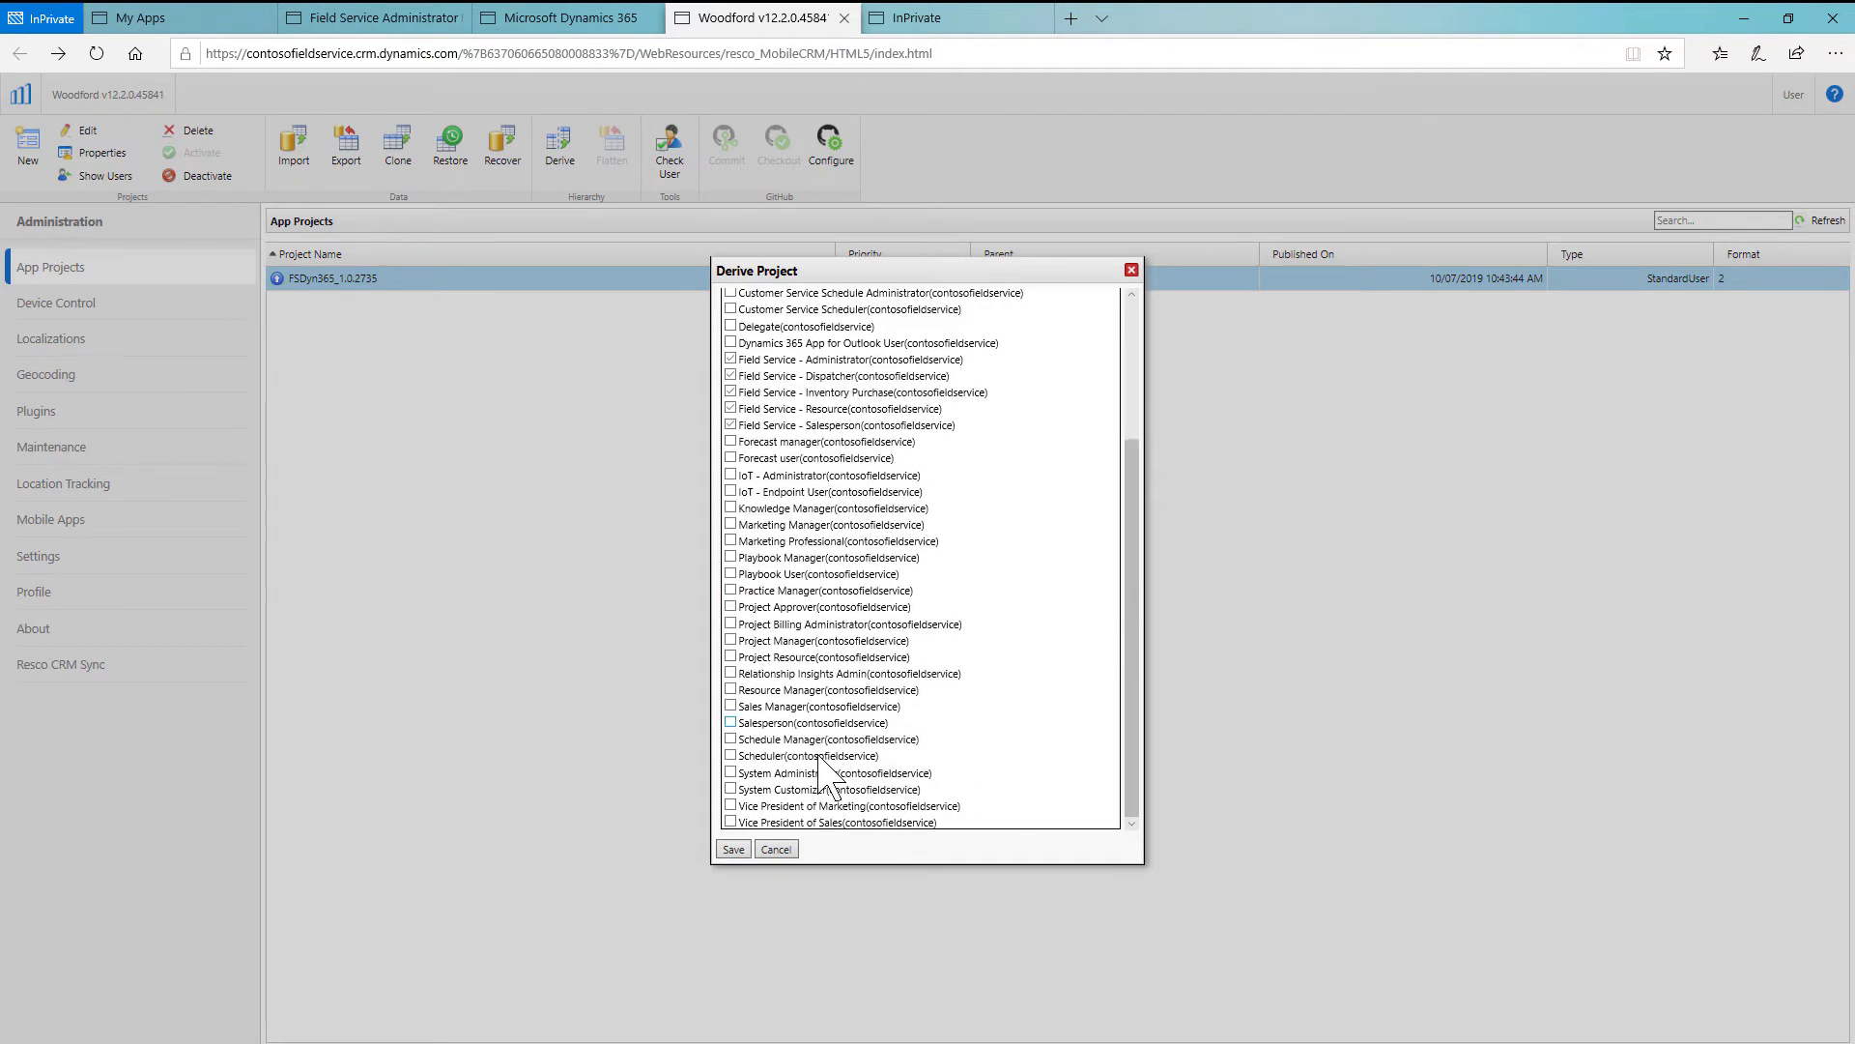
left_click(812, 773)
left_click(740, 851)
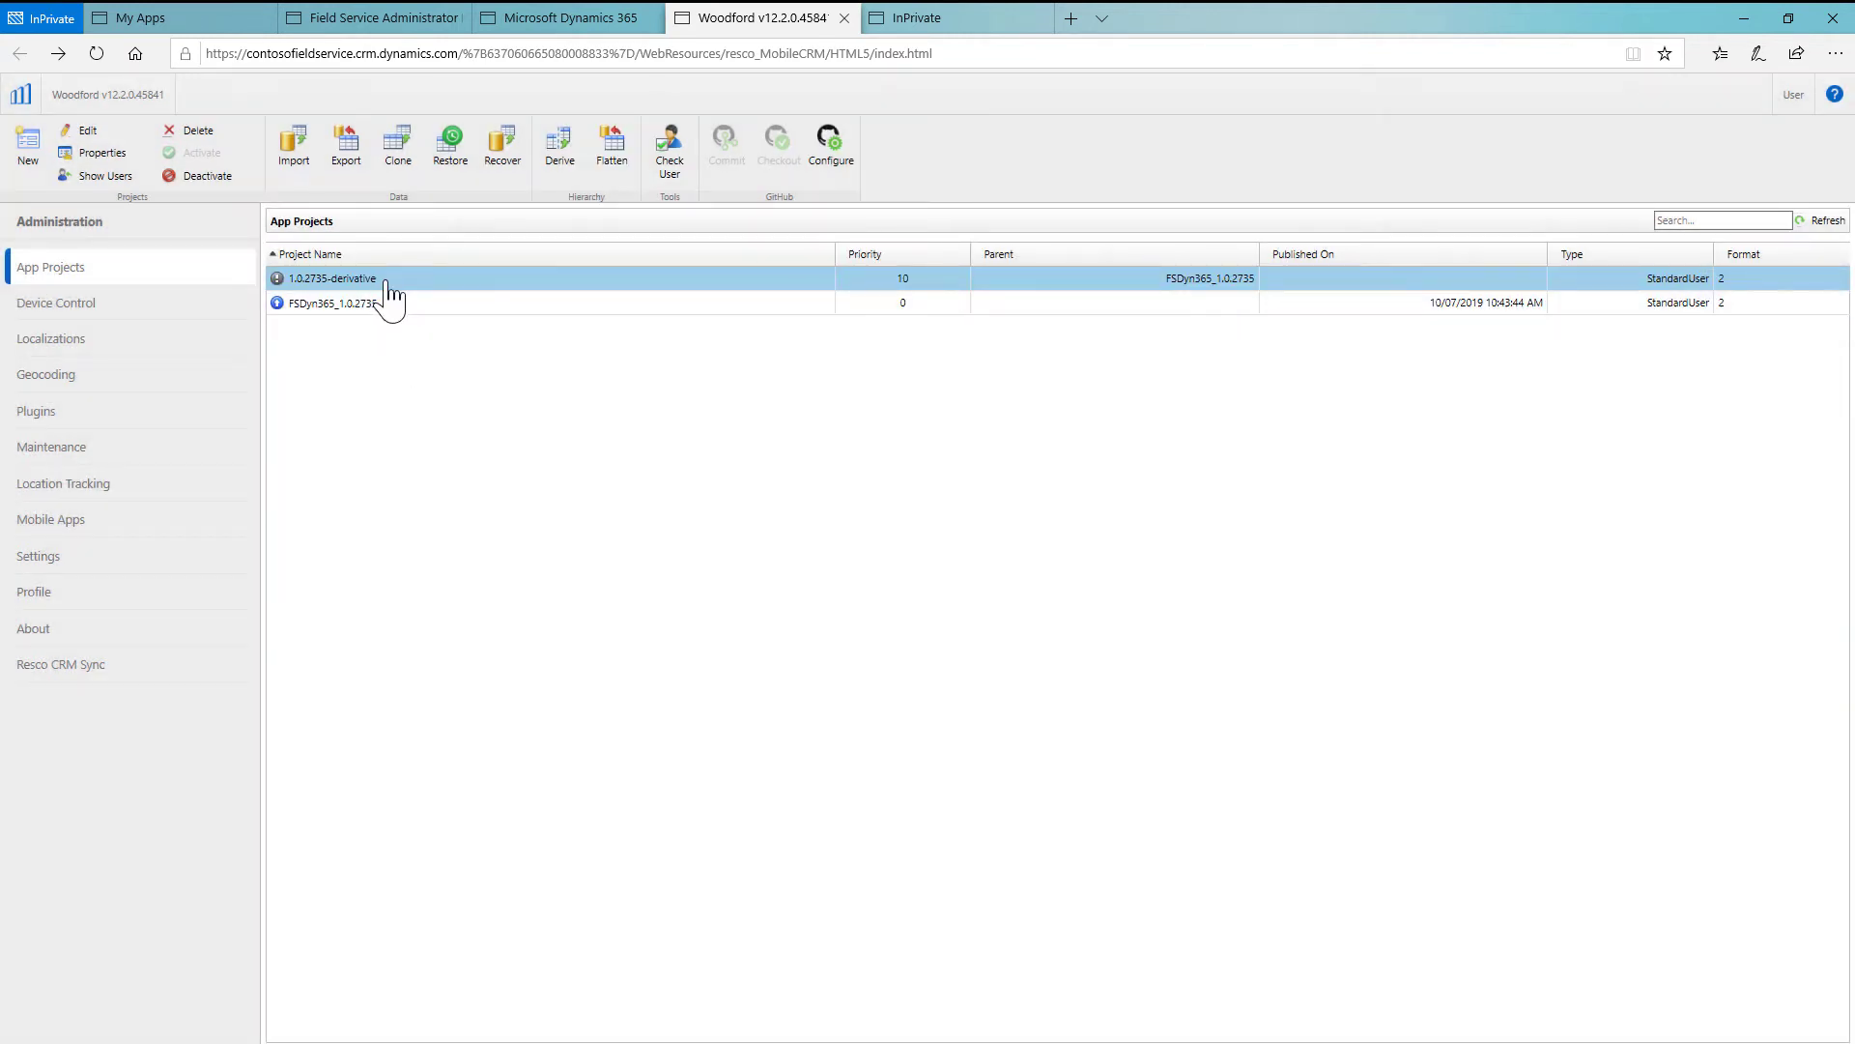
Publish the 1.0.2735-derivative project and return to the App Projects list.
double_click(387, 282)
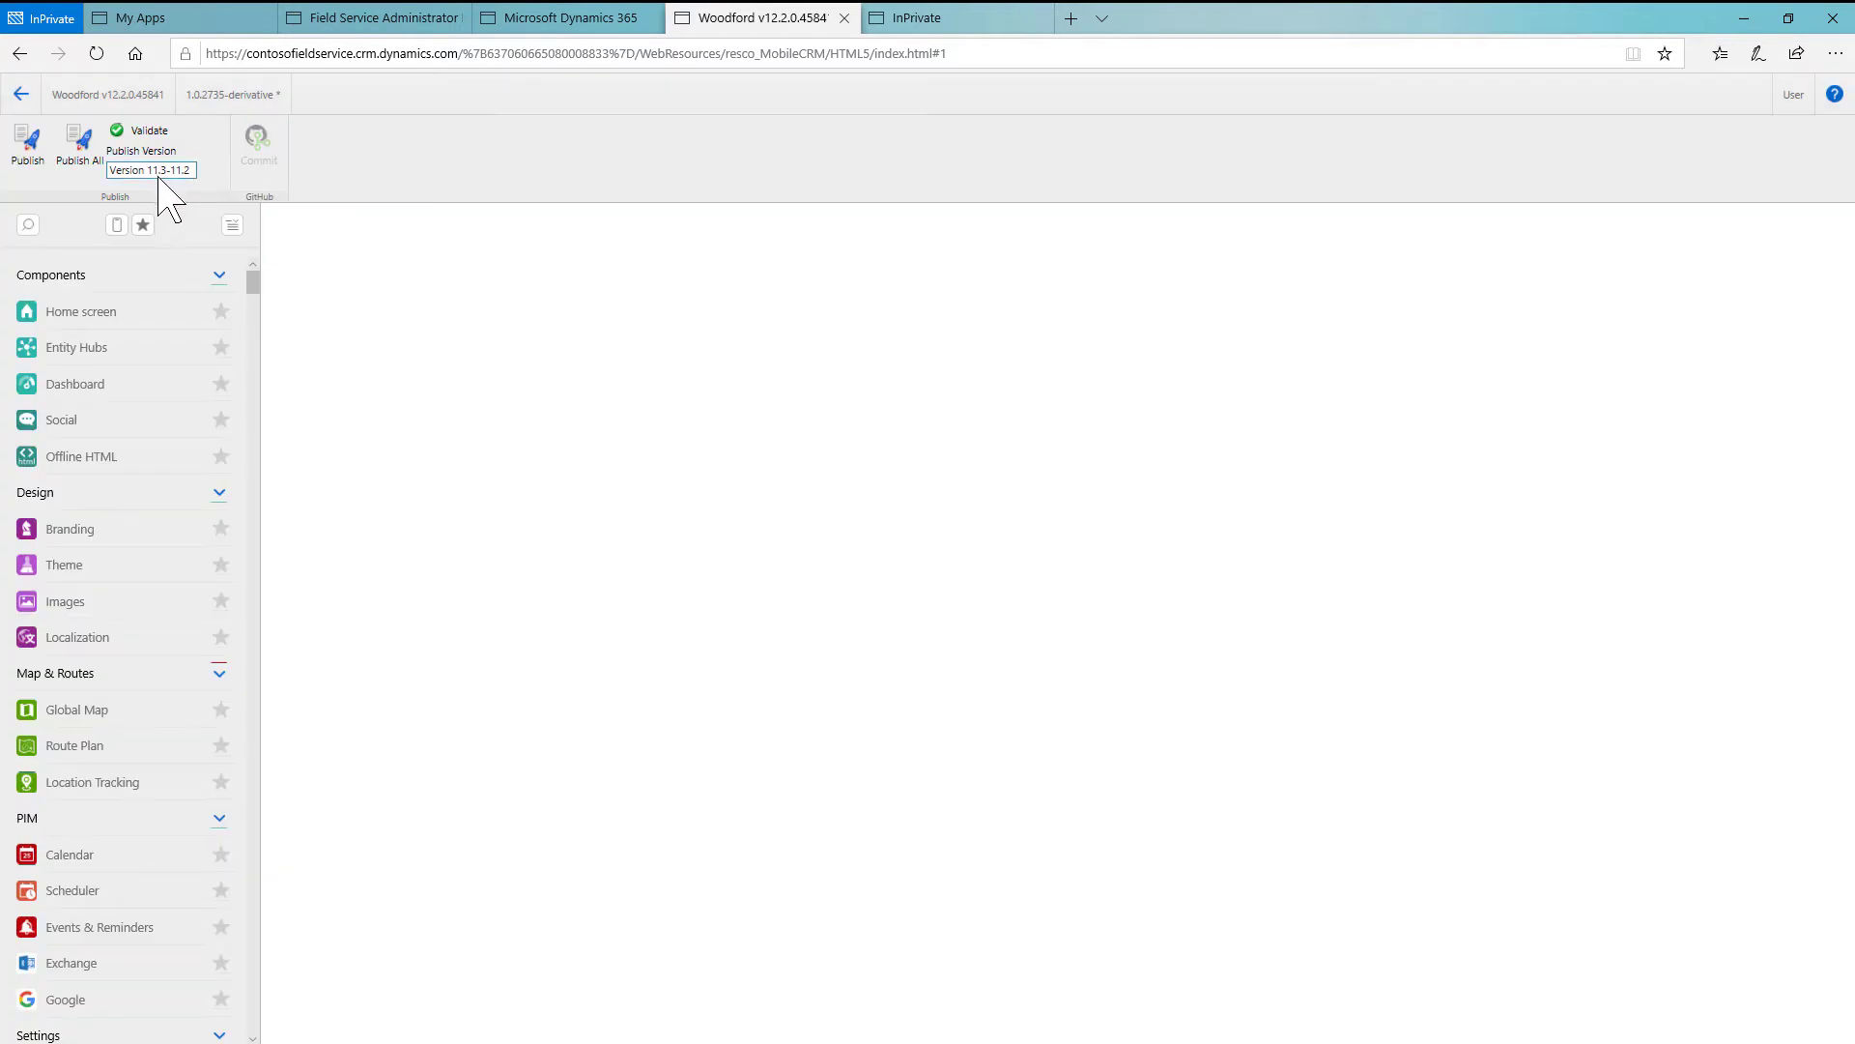
left_click(21, 162)
left_click(17, 162)
left_click(21, 97)
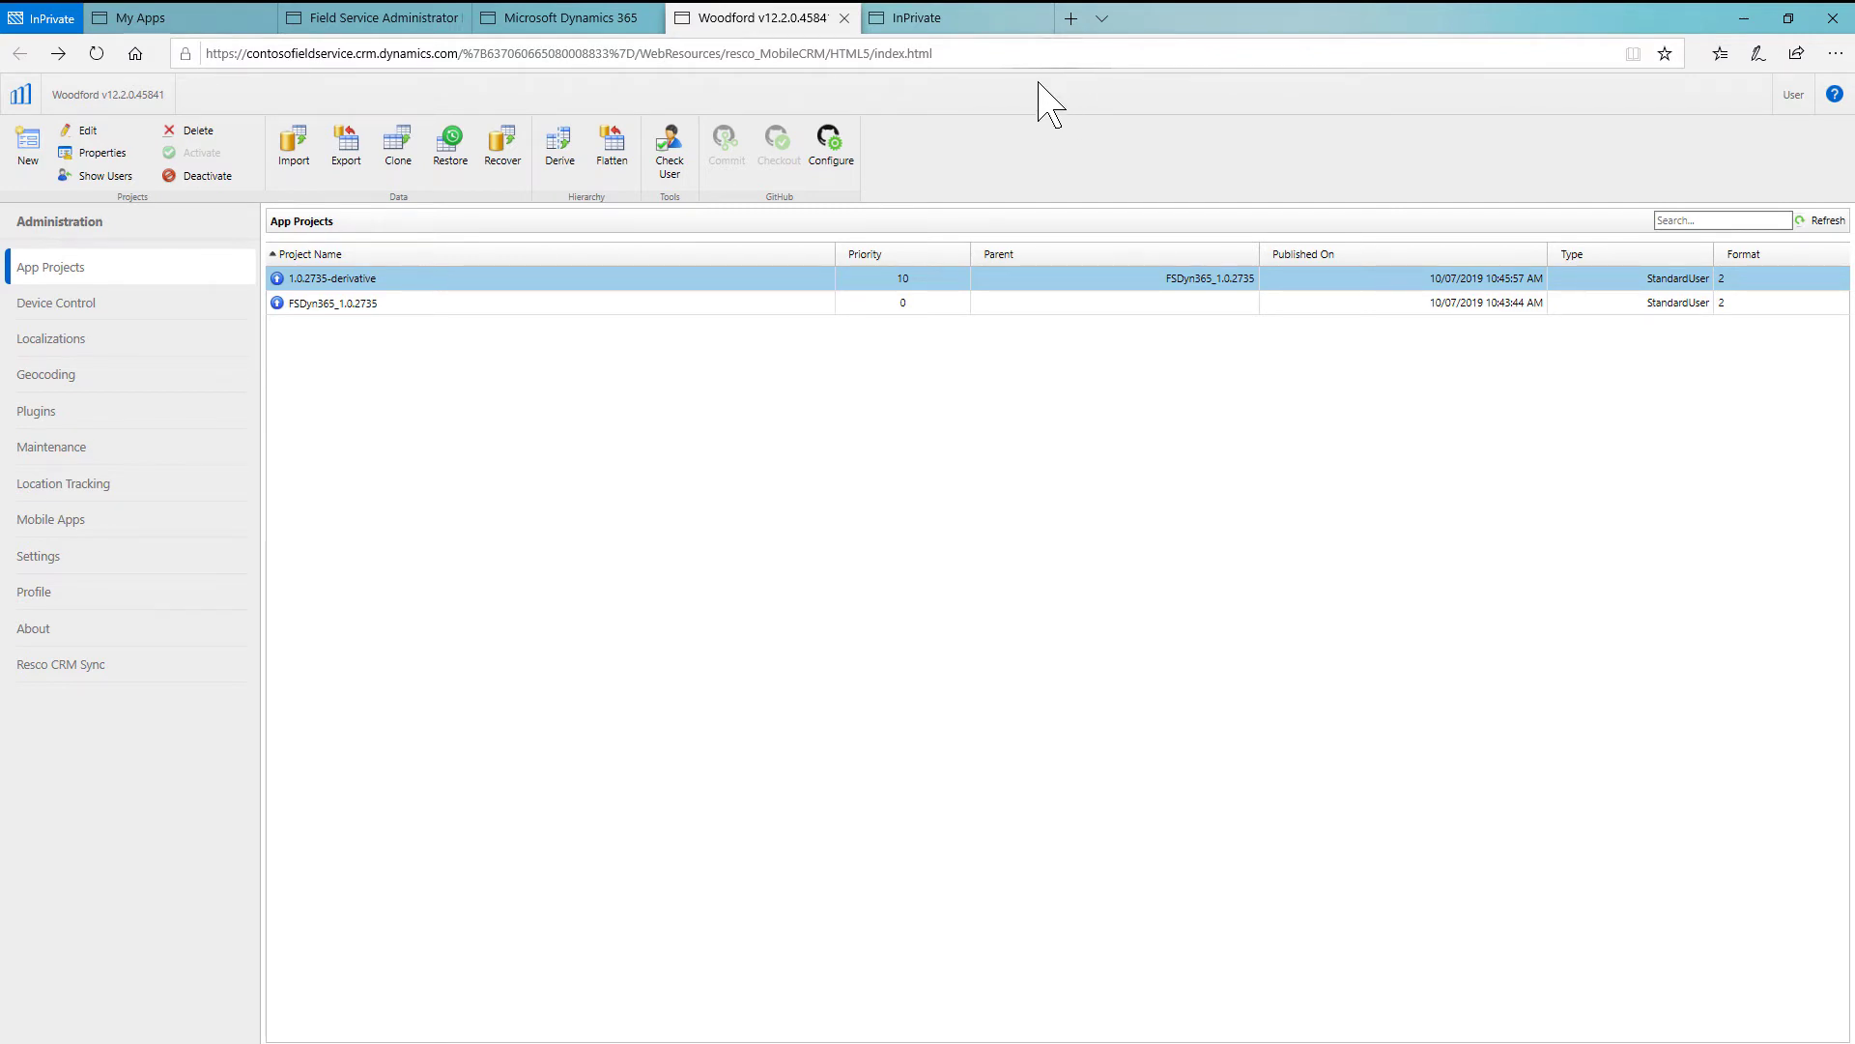
left_click(957, 19)
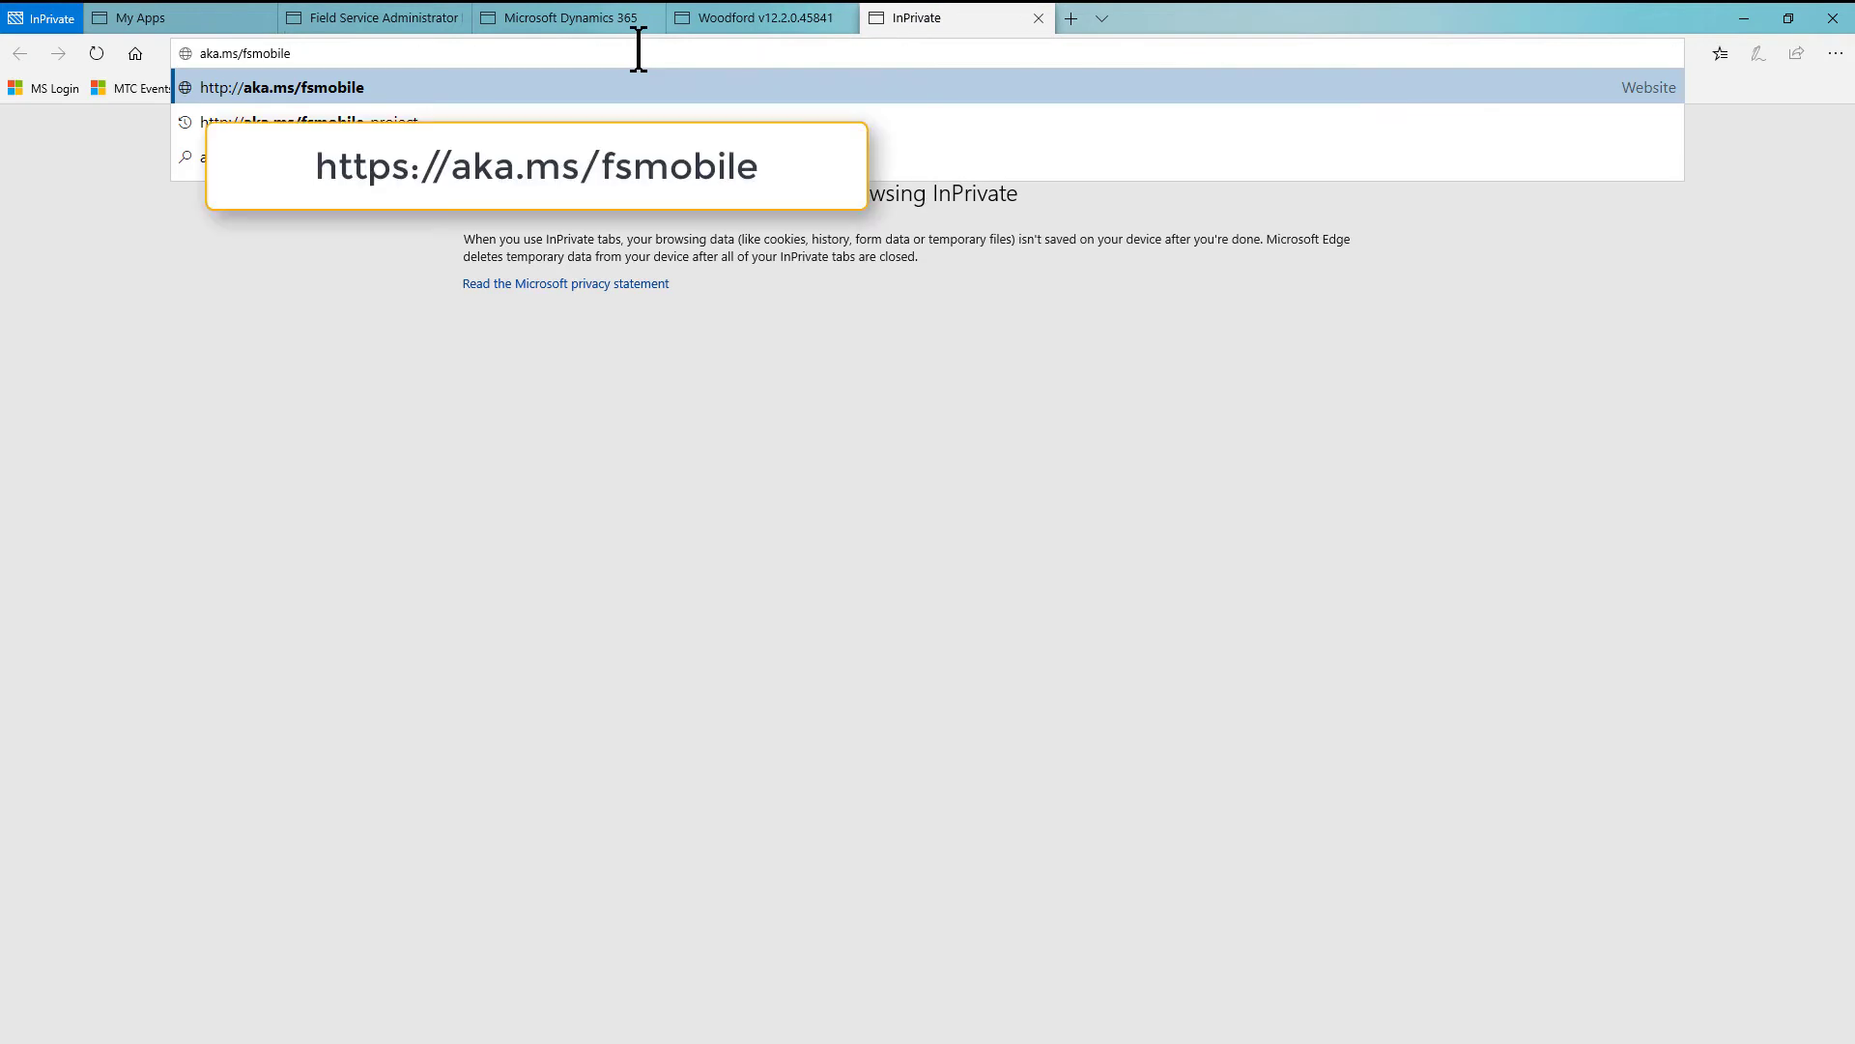
Go to aka.ms/fsmobile to load the Activate Field Service mobile configurator article.
key("Return")
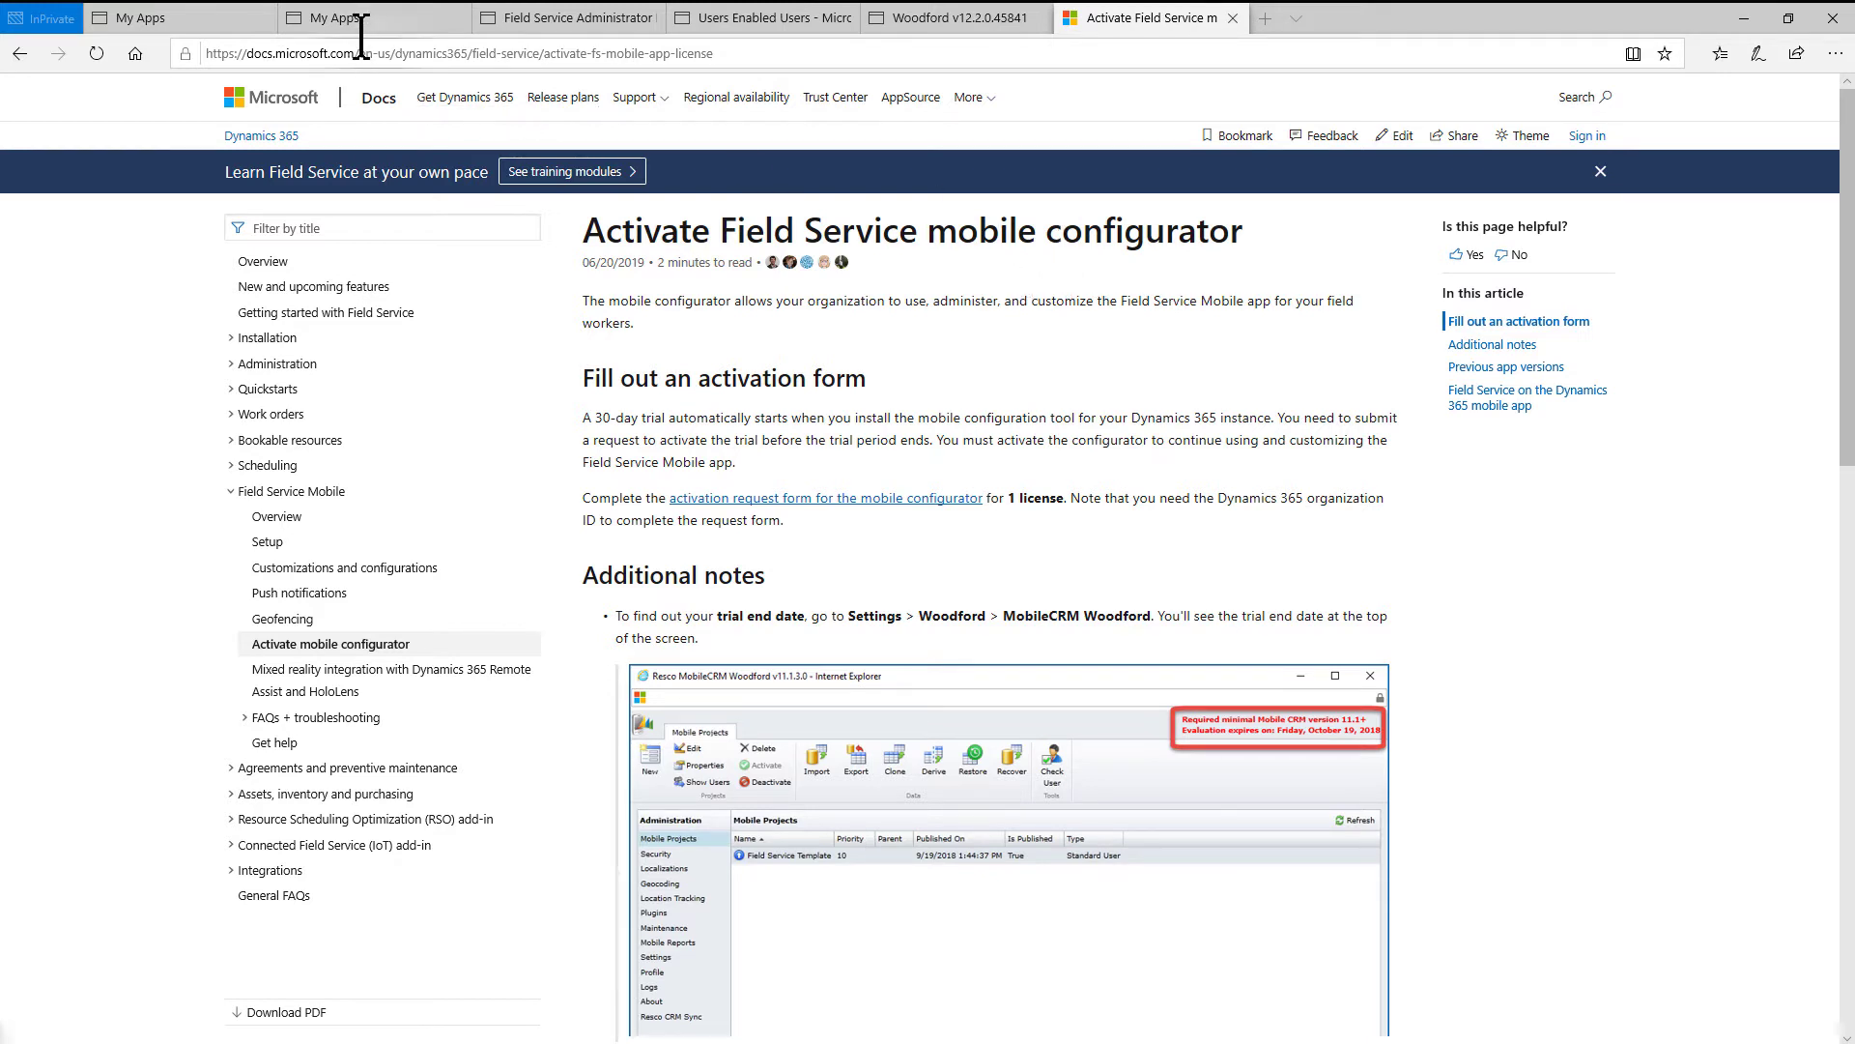
In Security > Users, select the only enabled user and promote them to administrator.
mouse_move(454, 23)
left_click(759, 18)
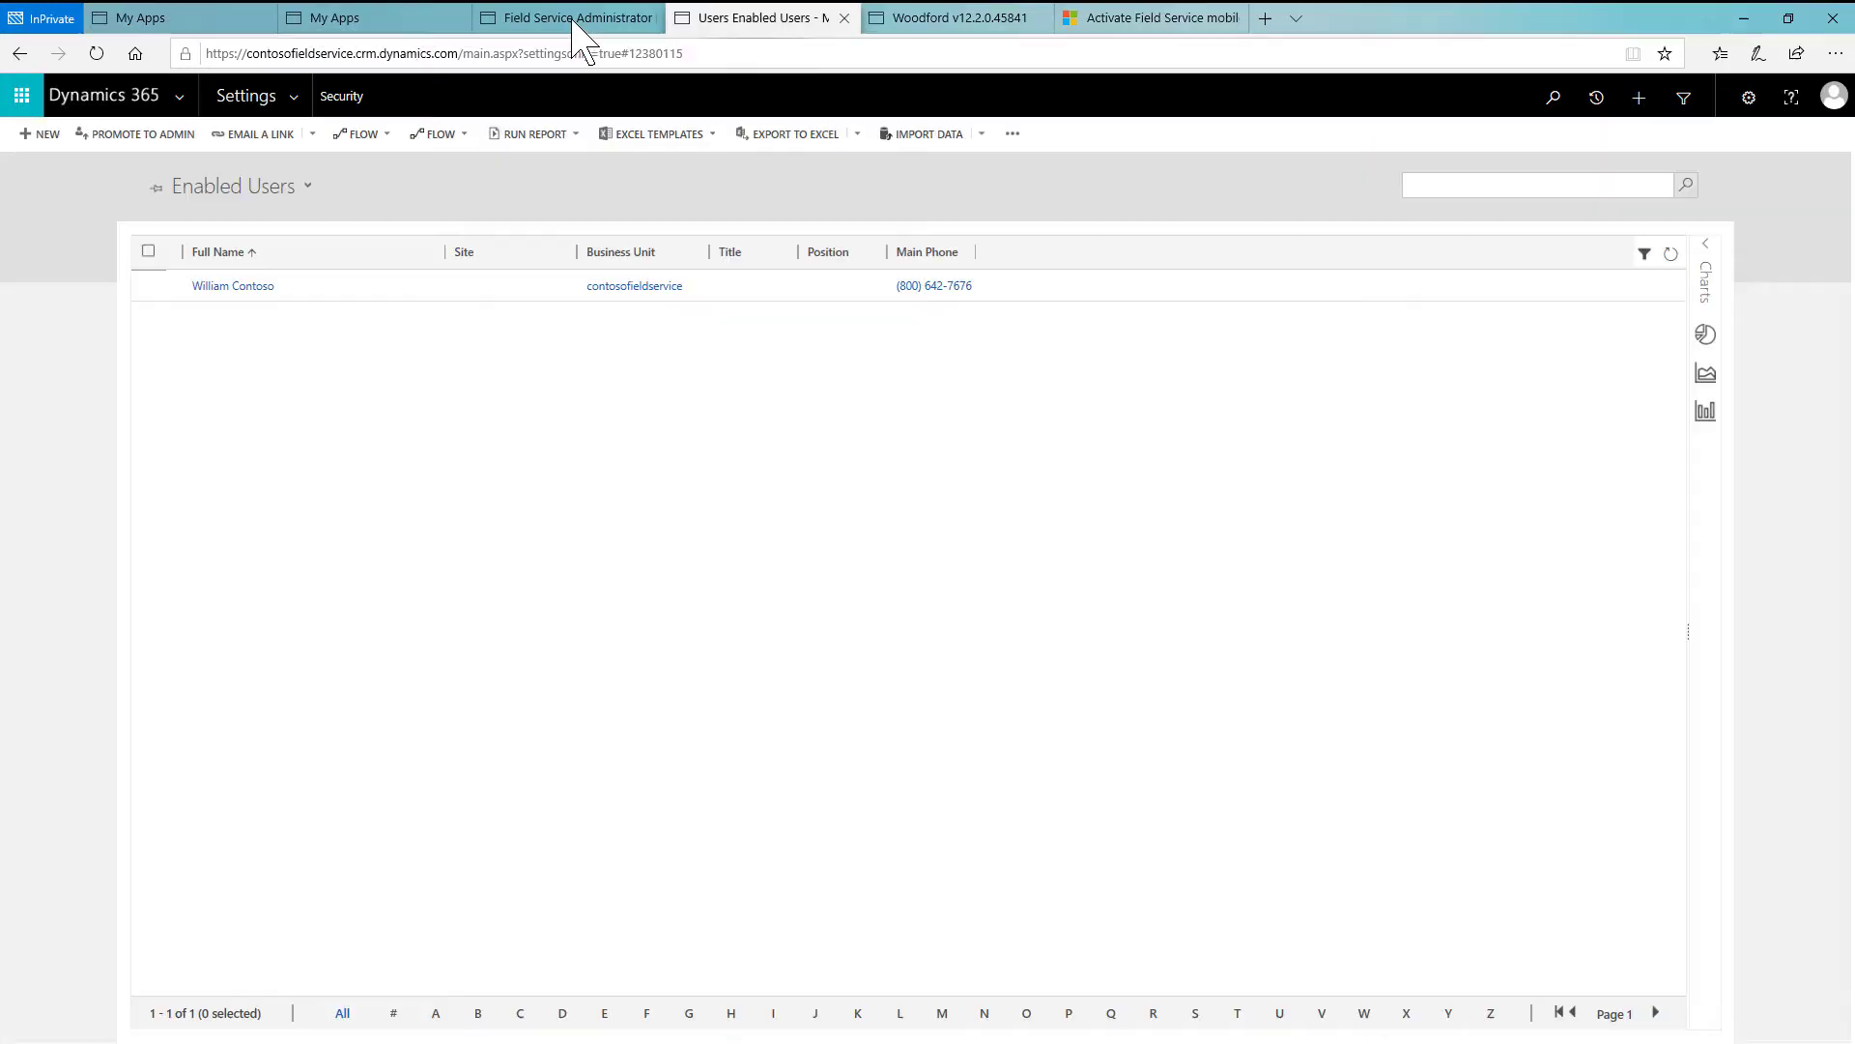
left_click(293, 96)
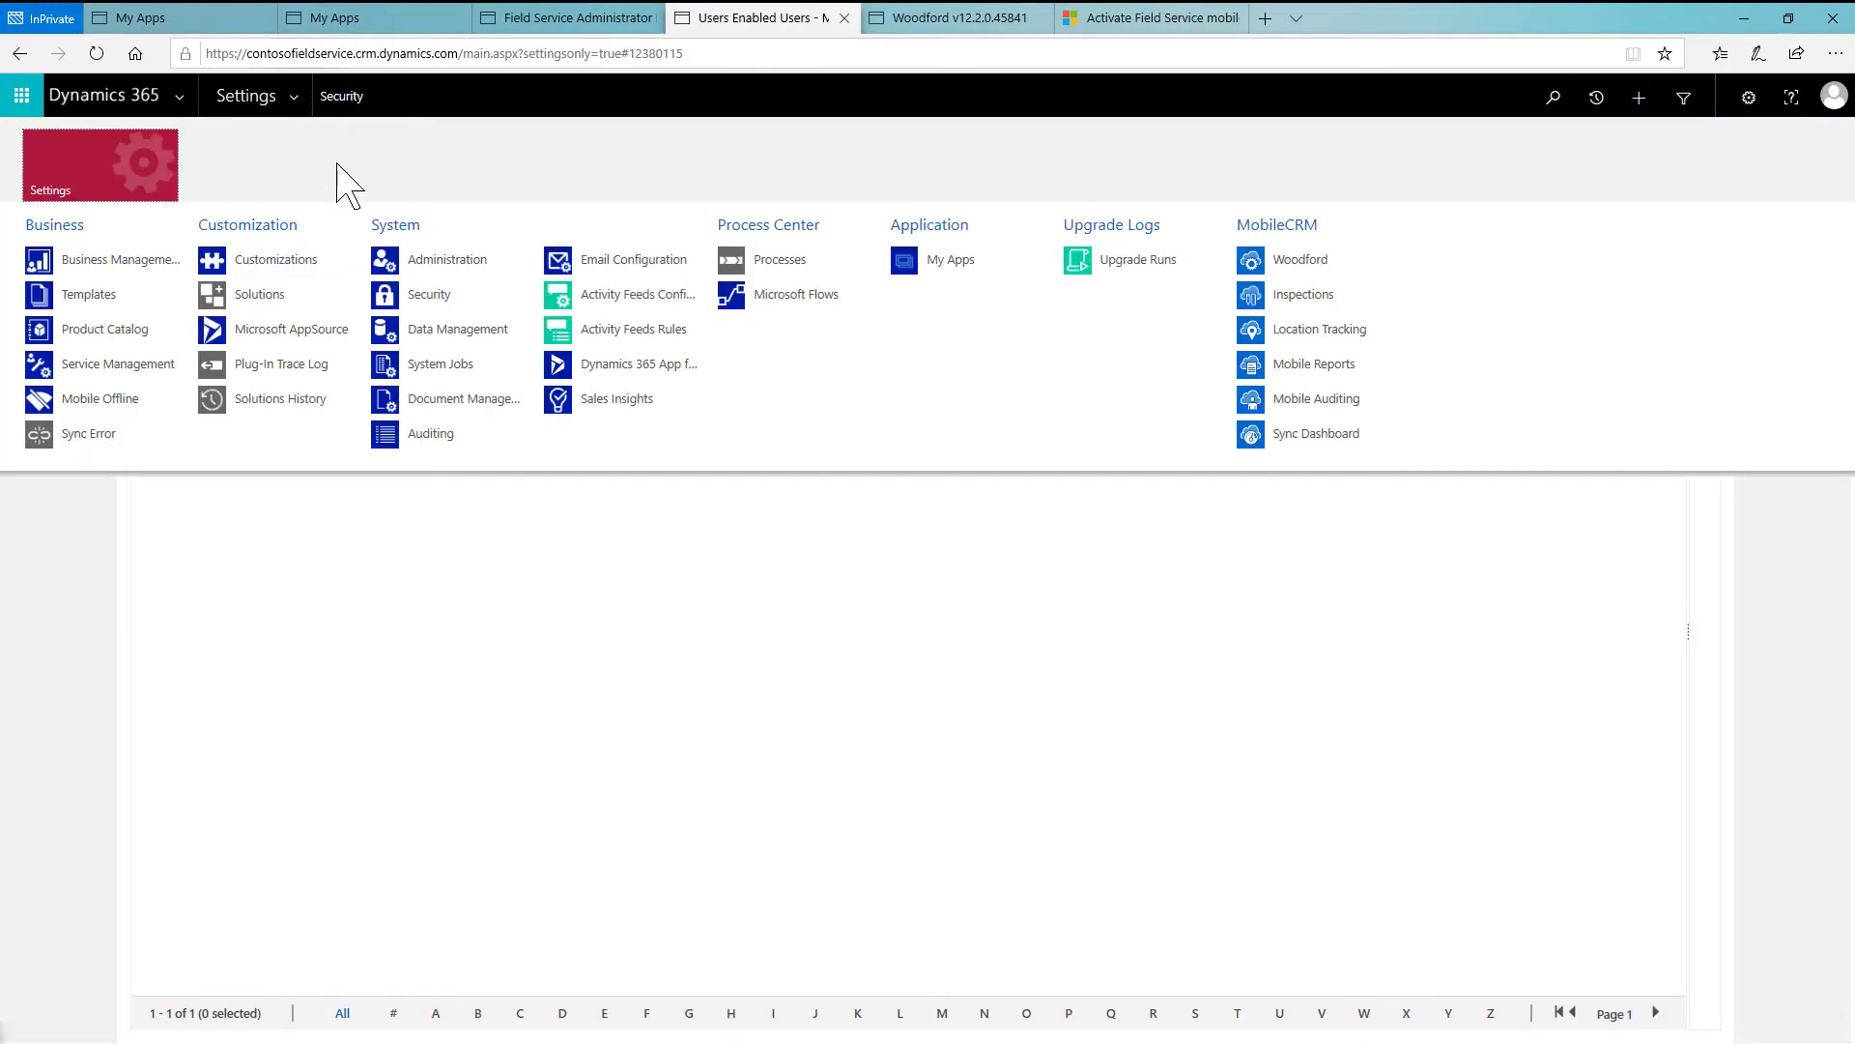
left_click(425, 292)
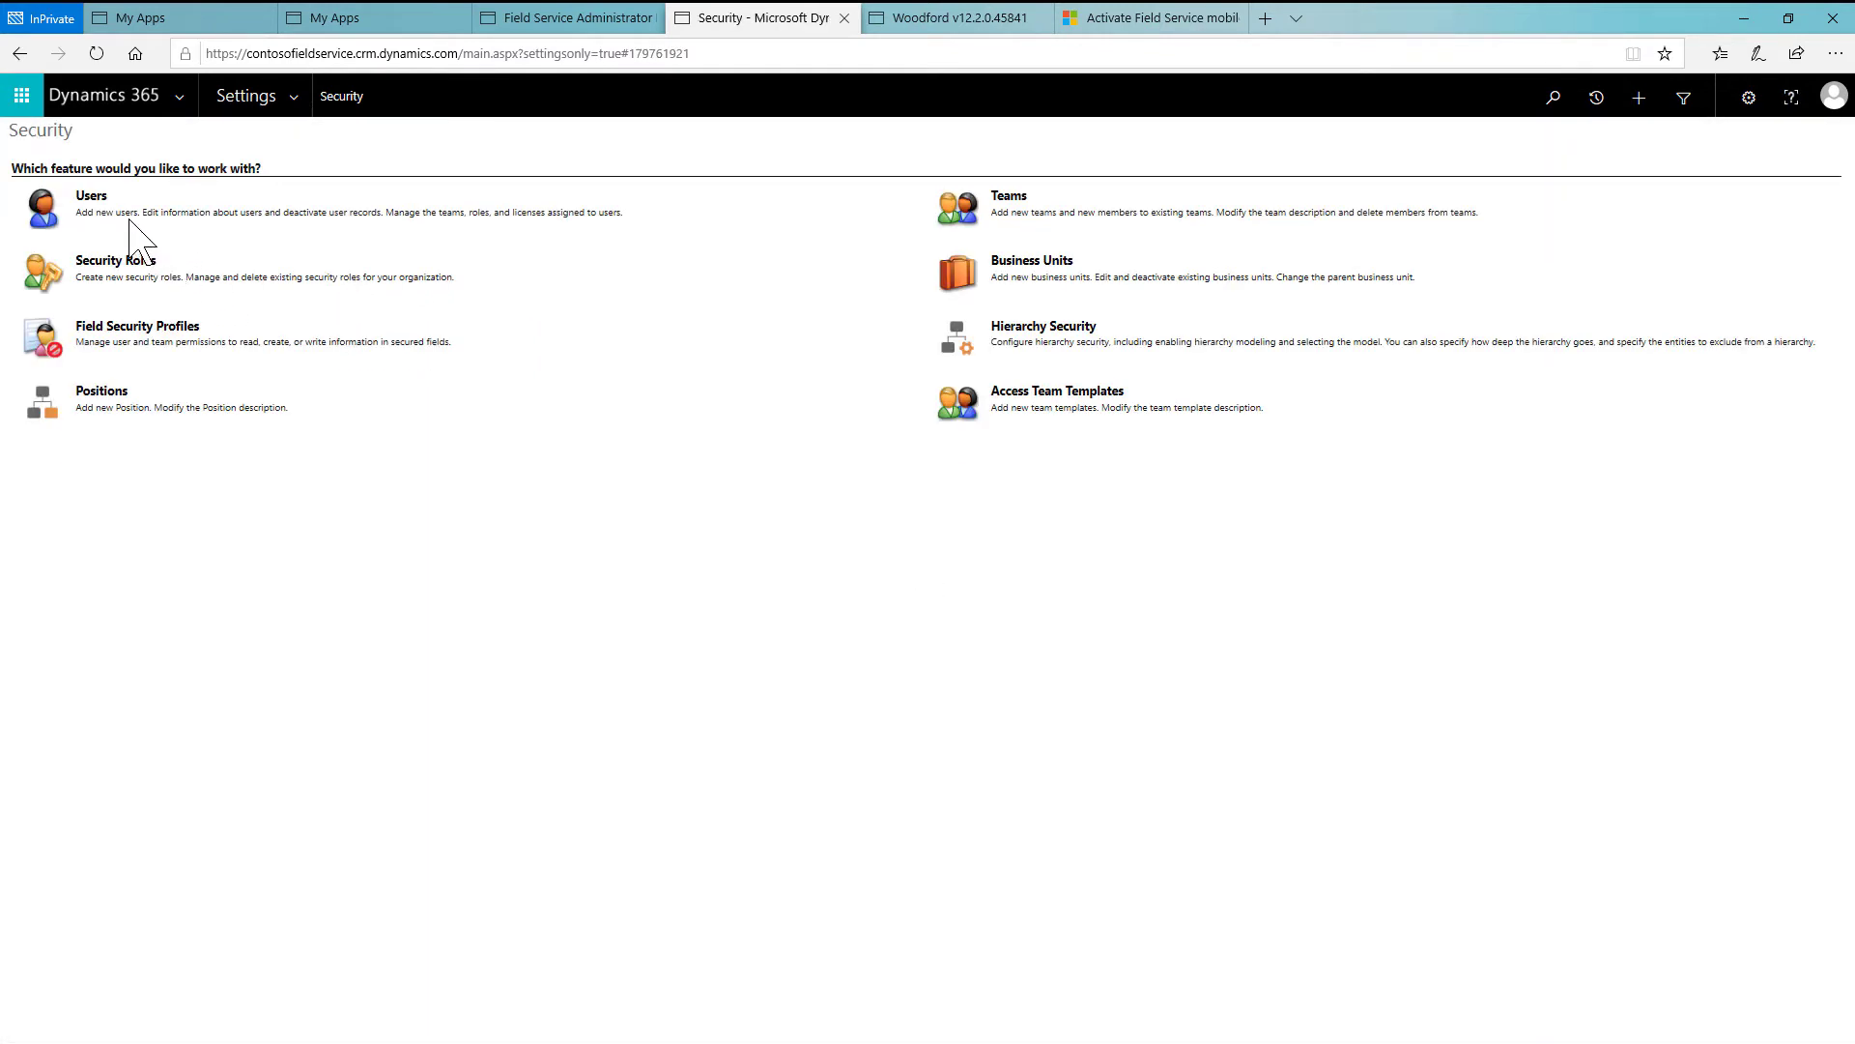
left_click(99, 205)
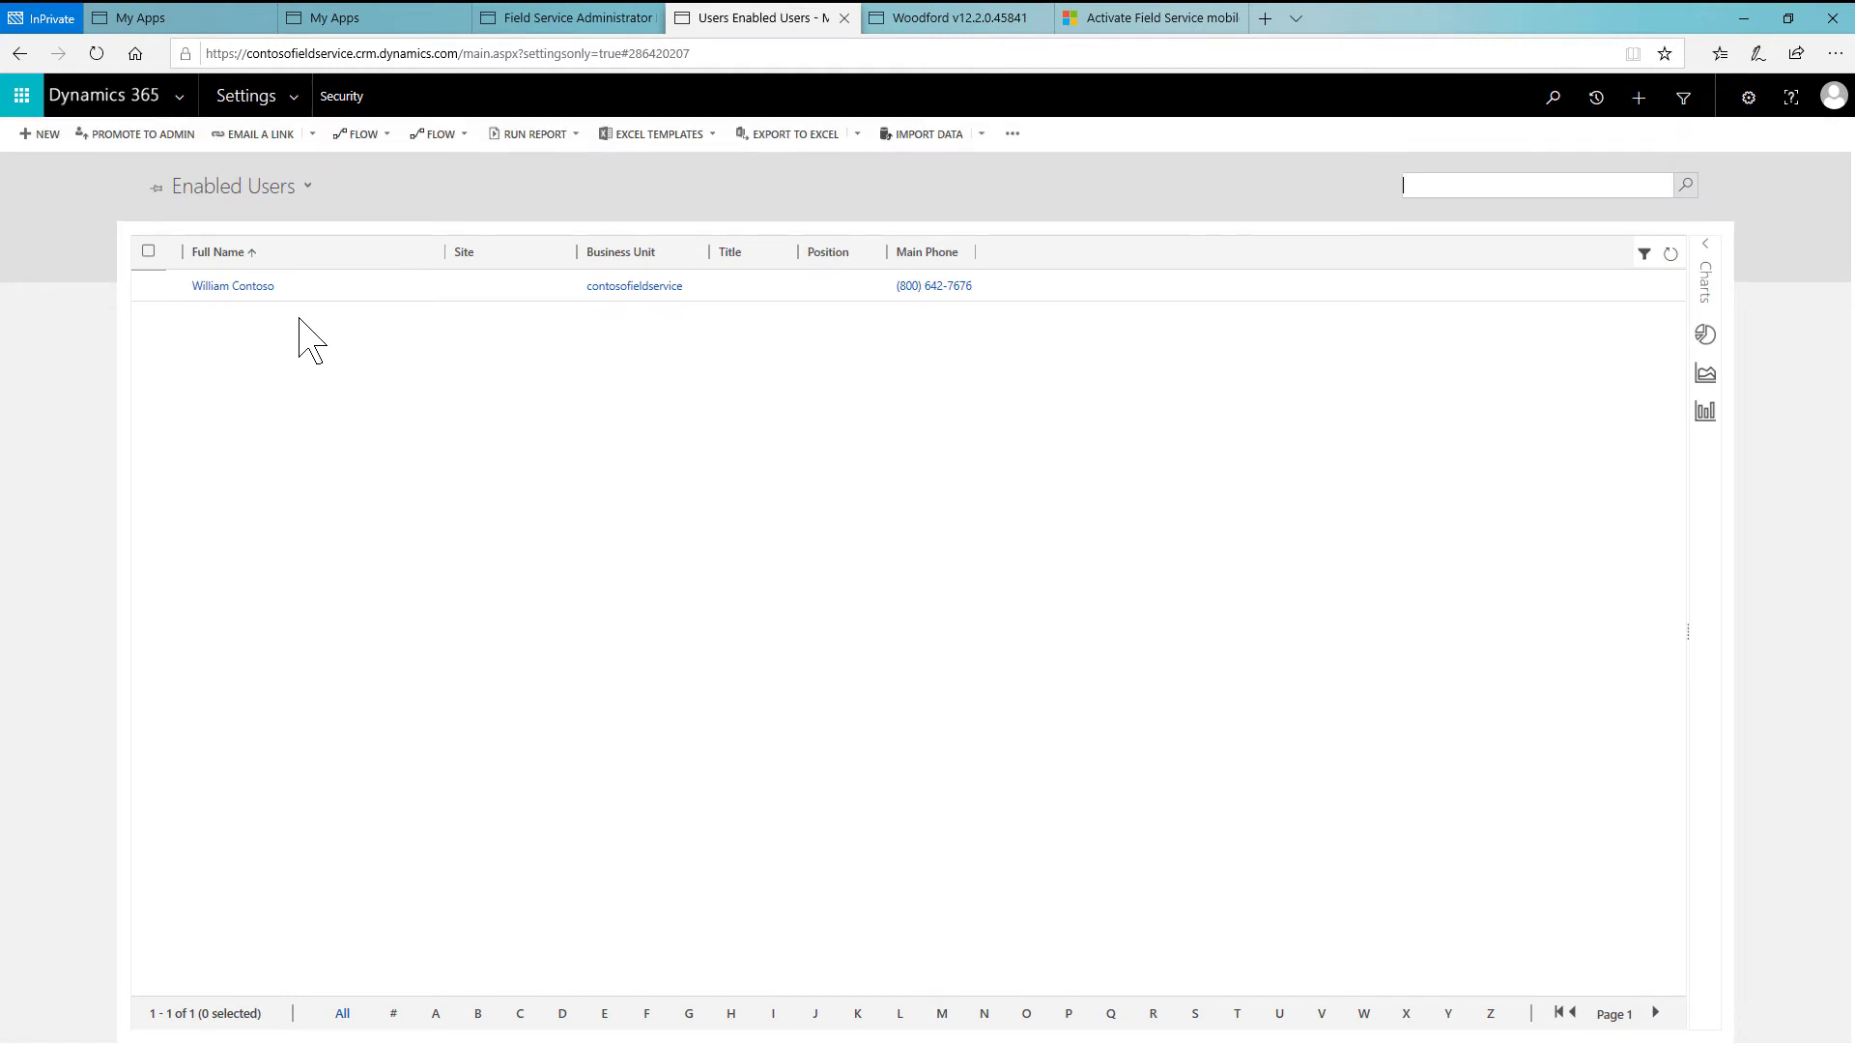
left_click(149, 286)
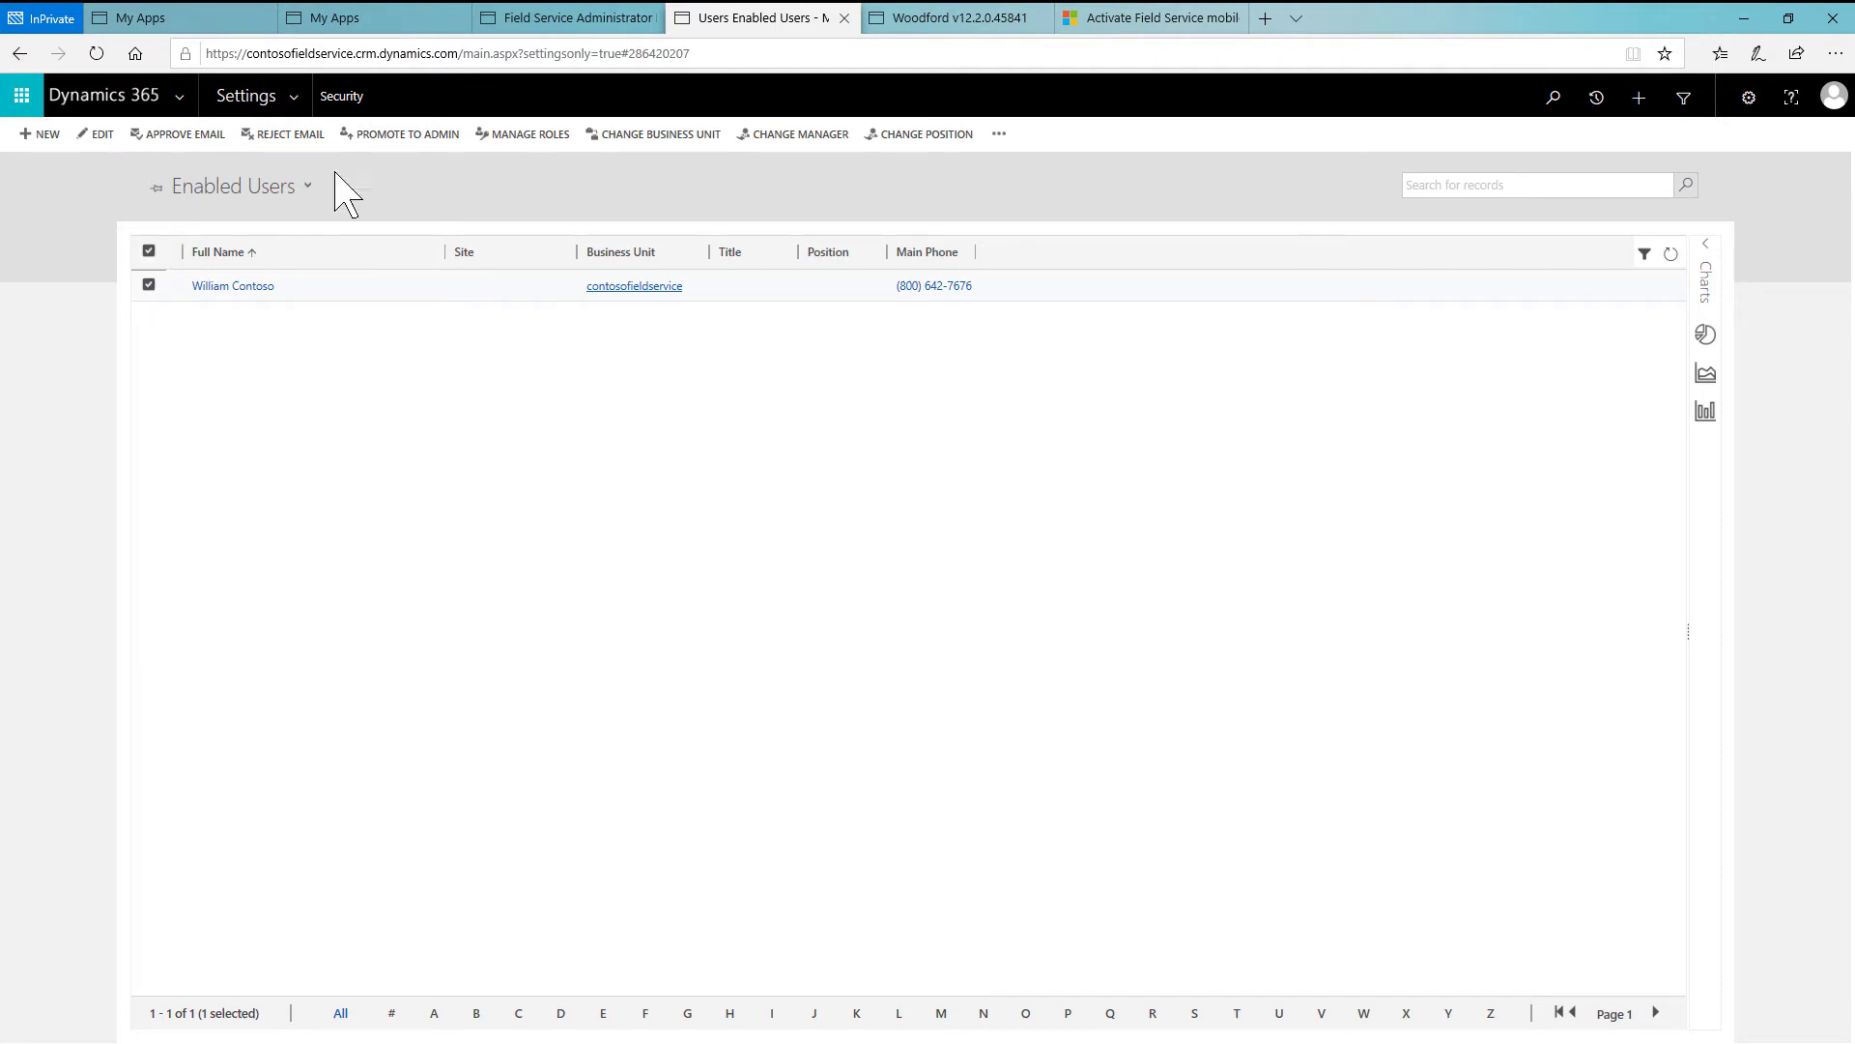
left_click(407, 135)
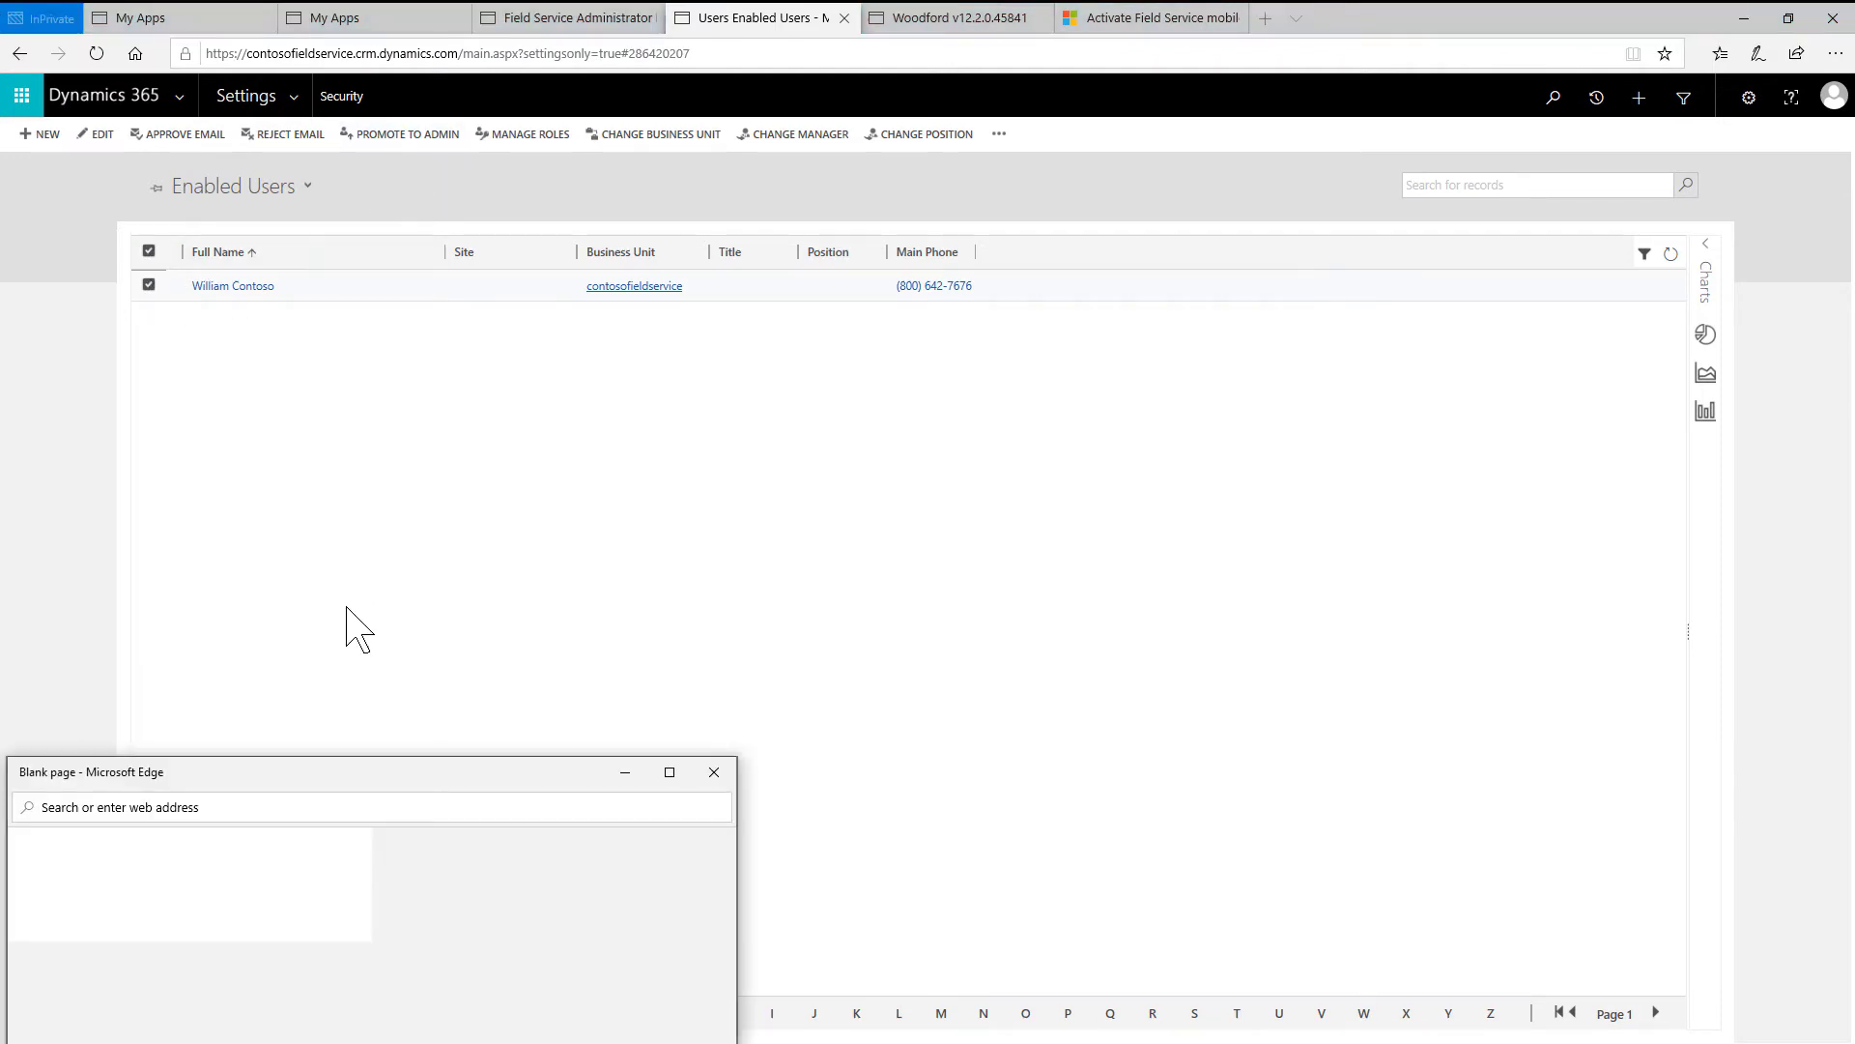
left_click_drag(380, 773, 716, 422)
left_click(935, 730)
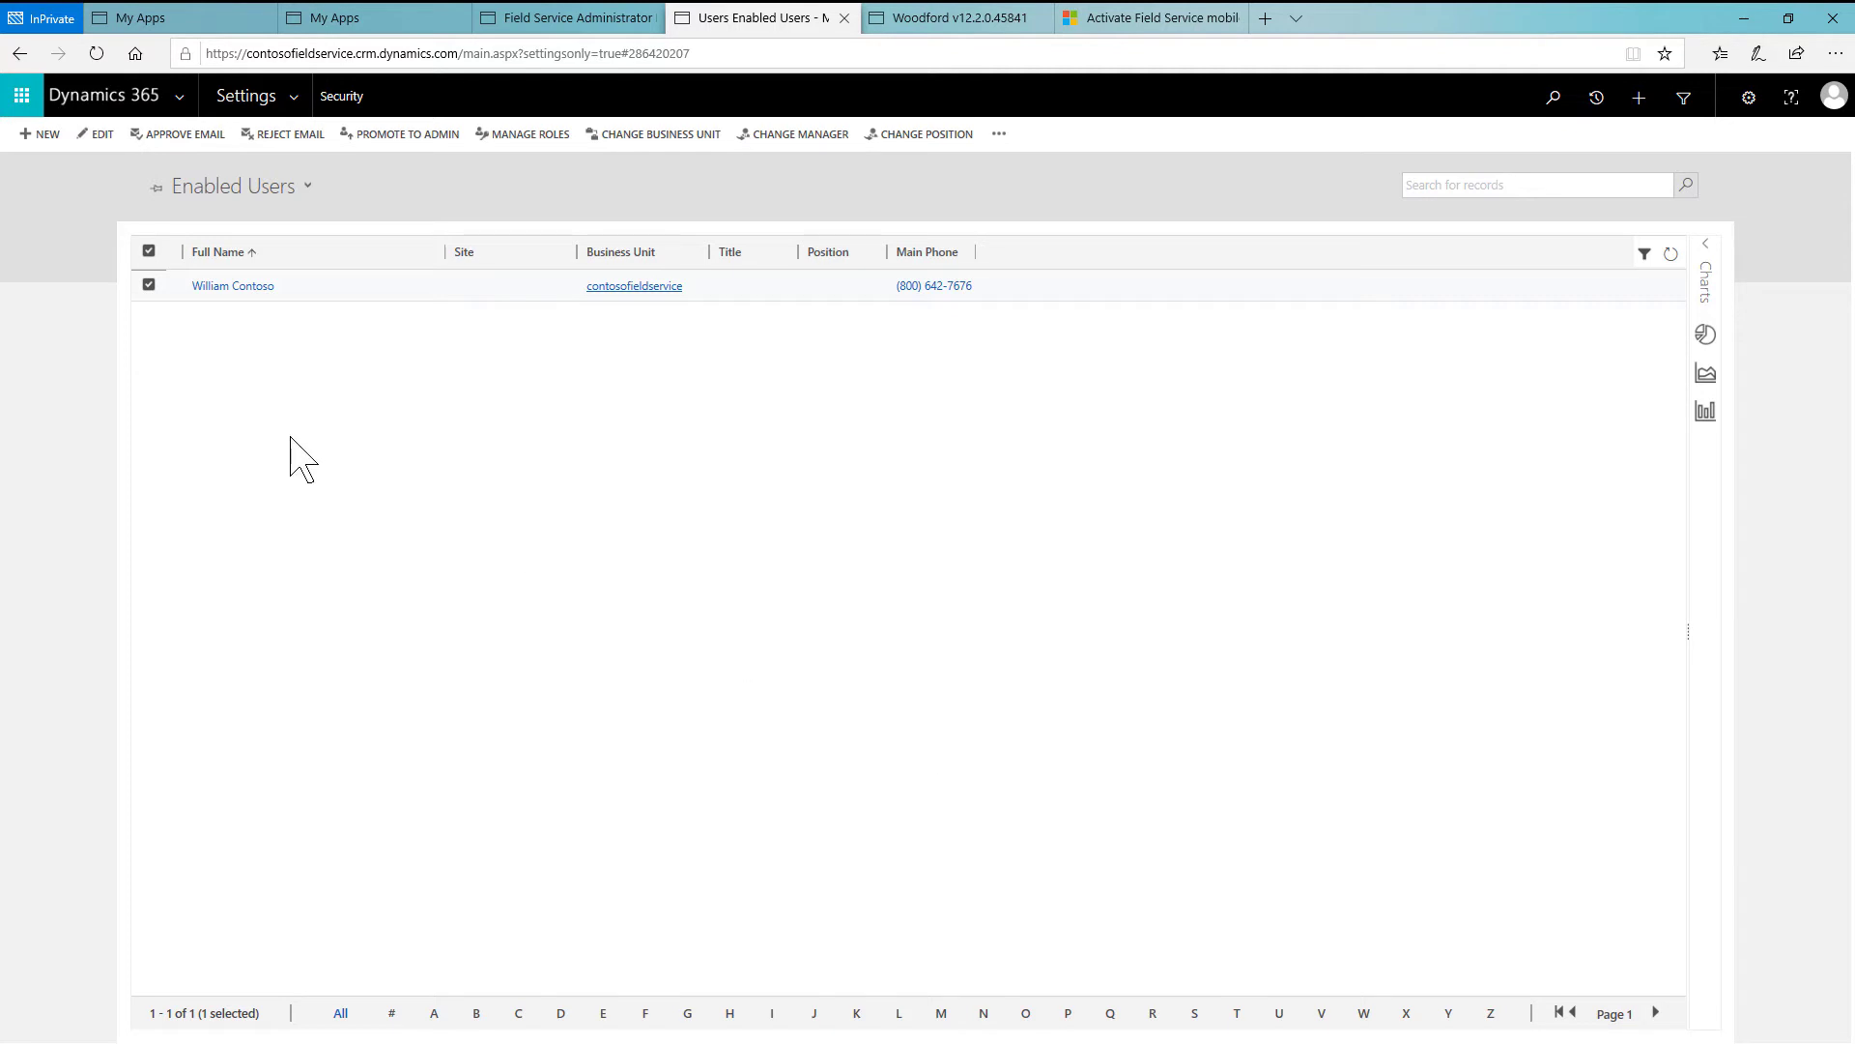
Tick the Field Service Administrator, Dispatcher, Inventory Purchase and Salesperson roles, then confirm with OK.
left_click(557, 140)
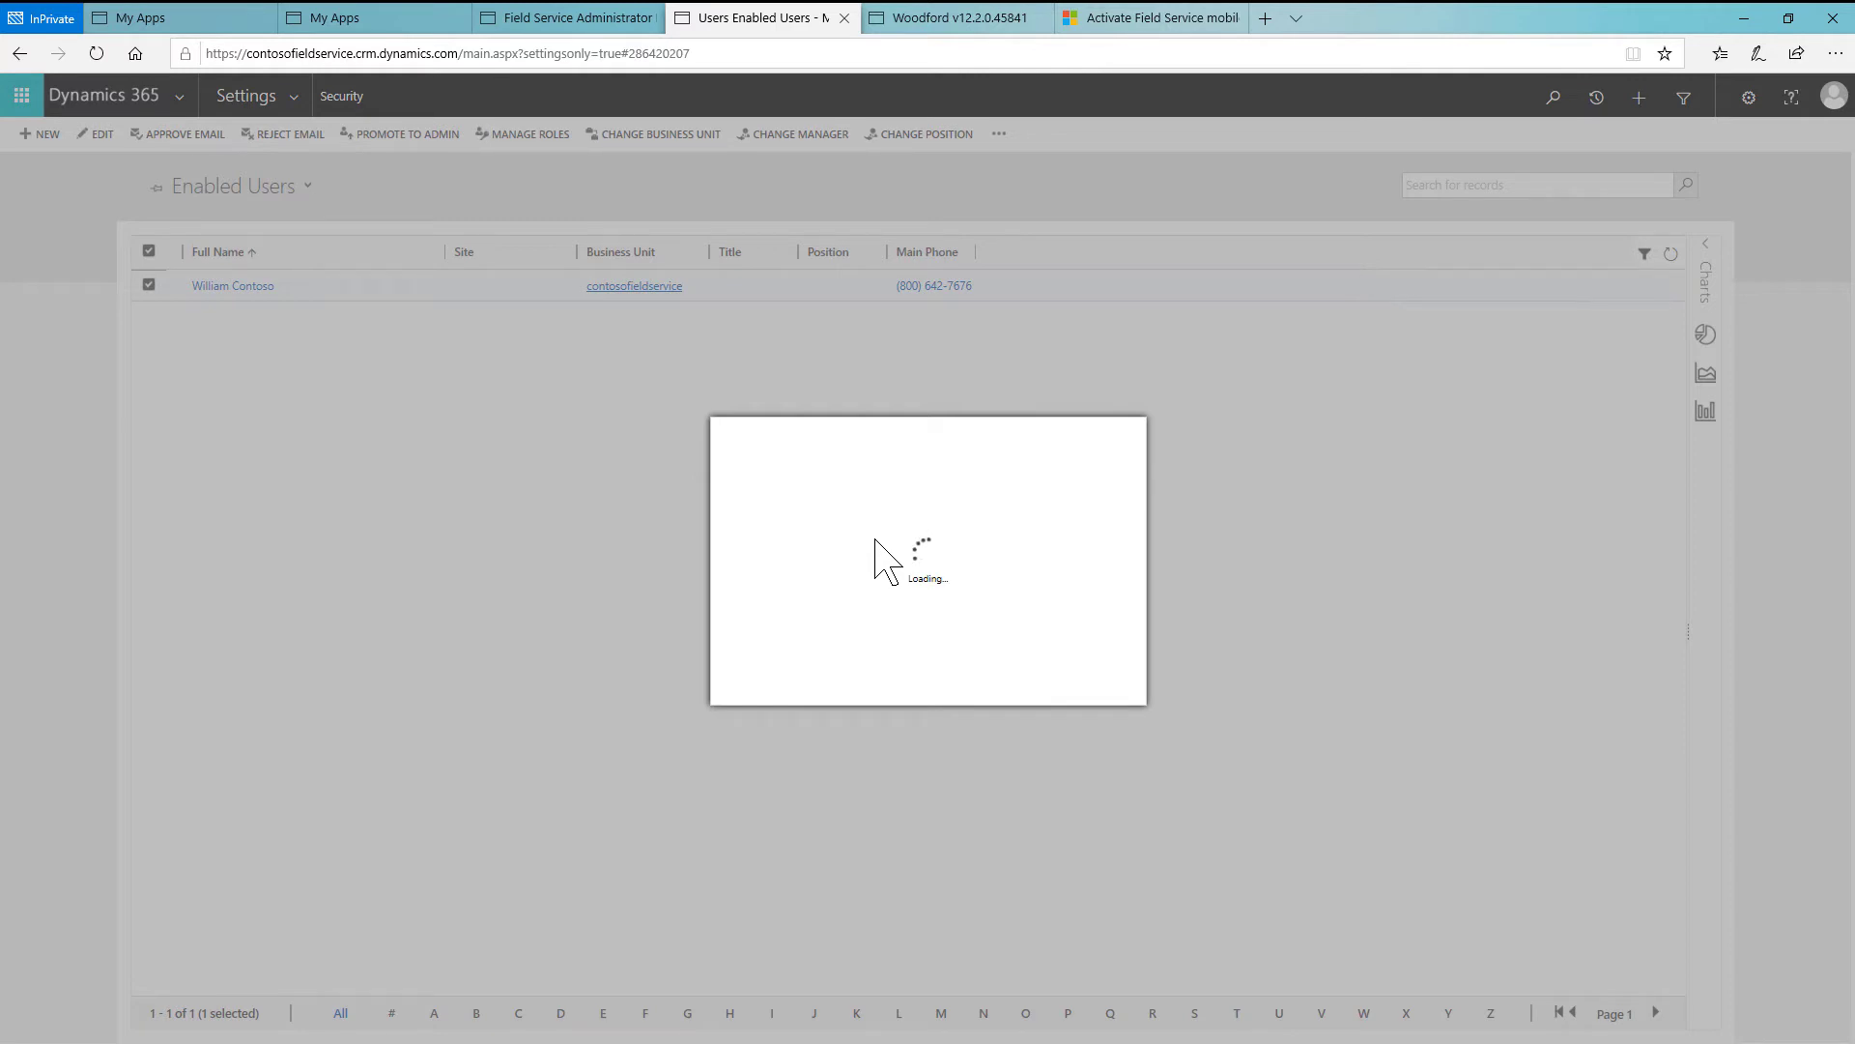
scroll(884, 579, "down", 2)
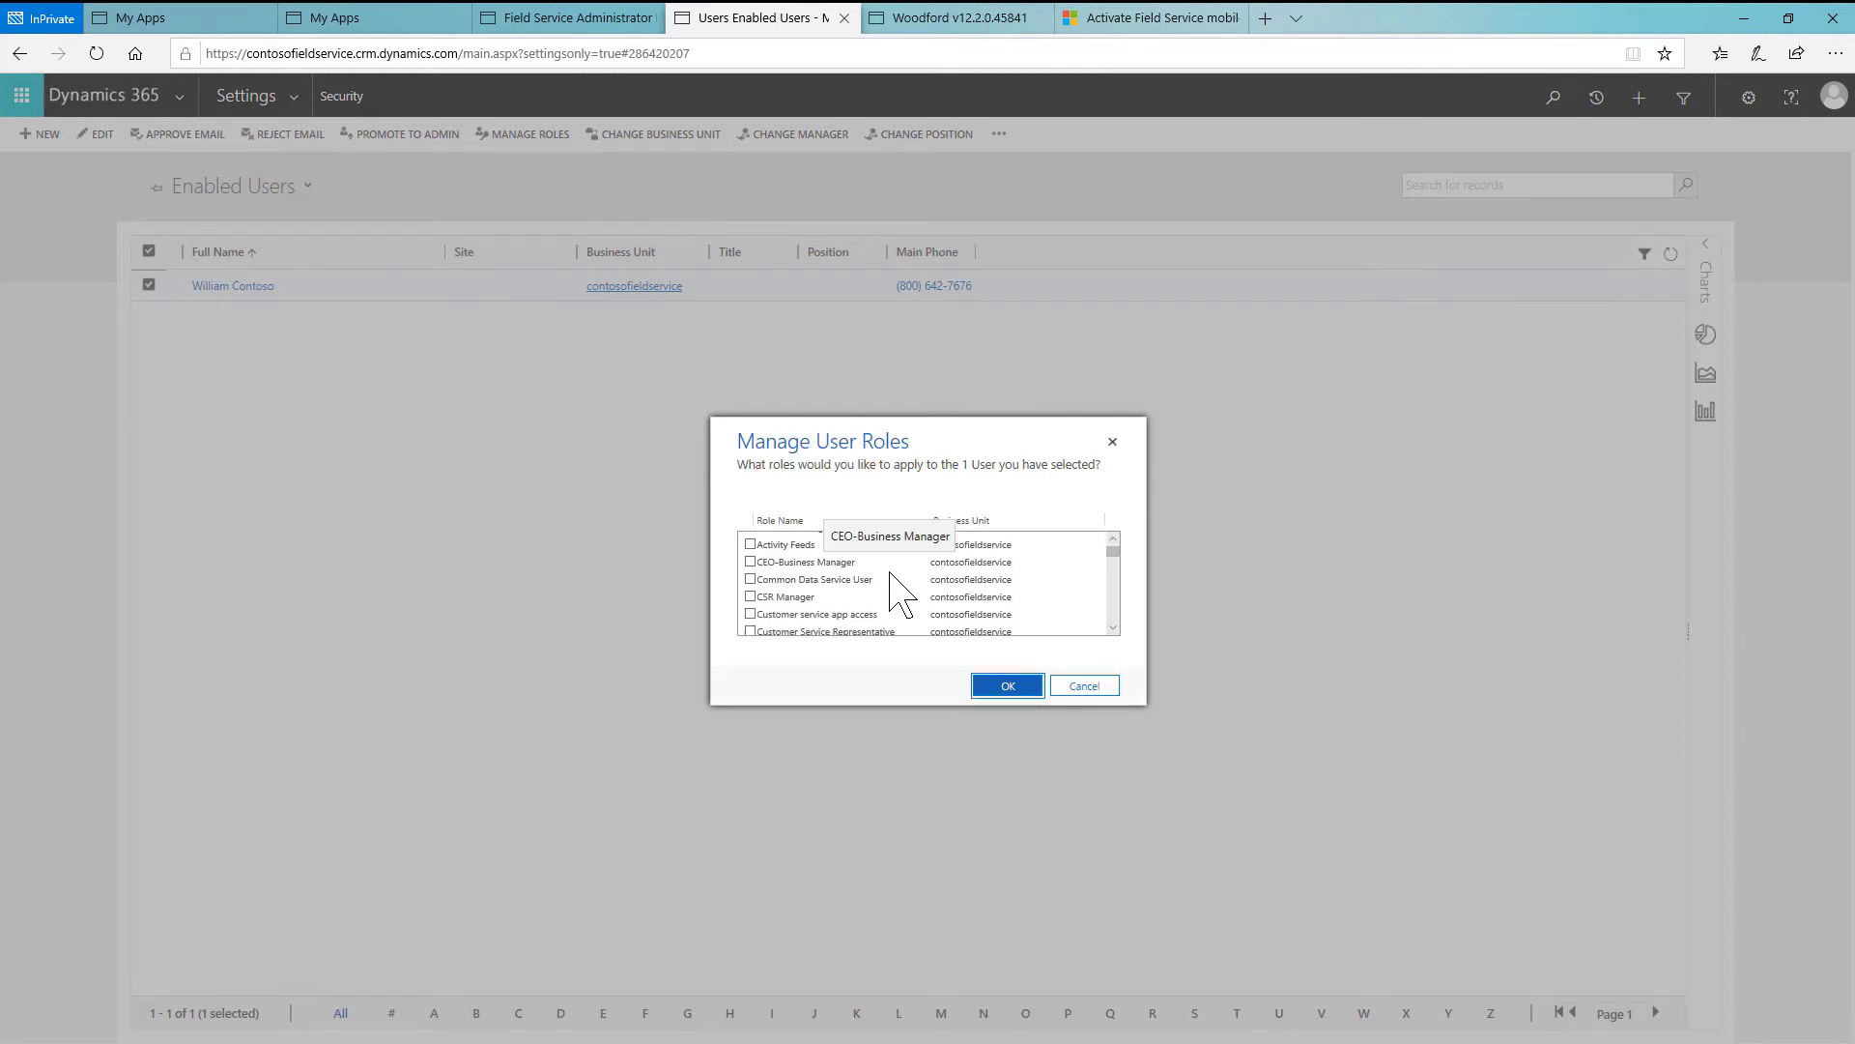
scroll(899, 590, "down", 5)
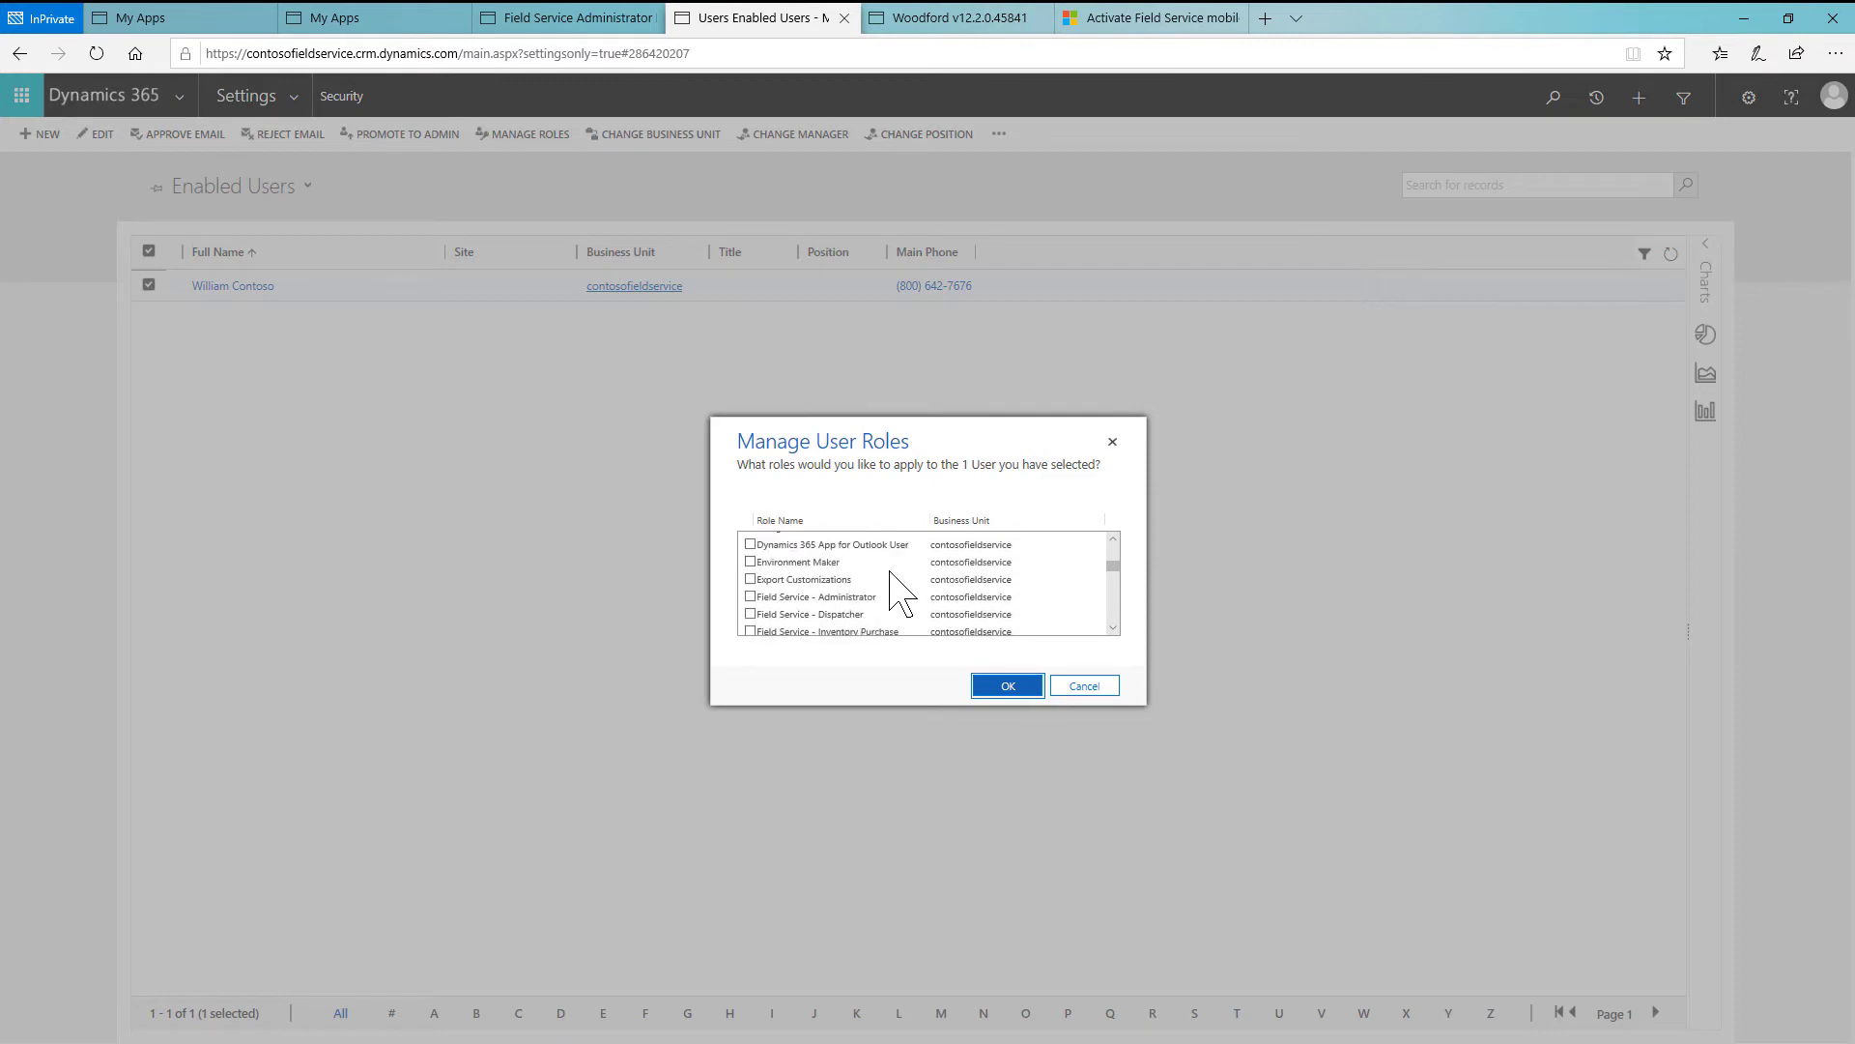
left_click(858, 597)
scroll(866, 598, "down", 1)
left_click(840, 597)
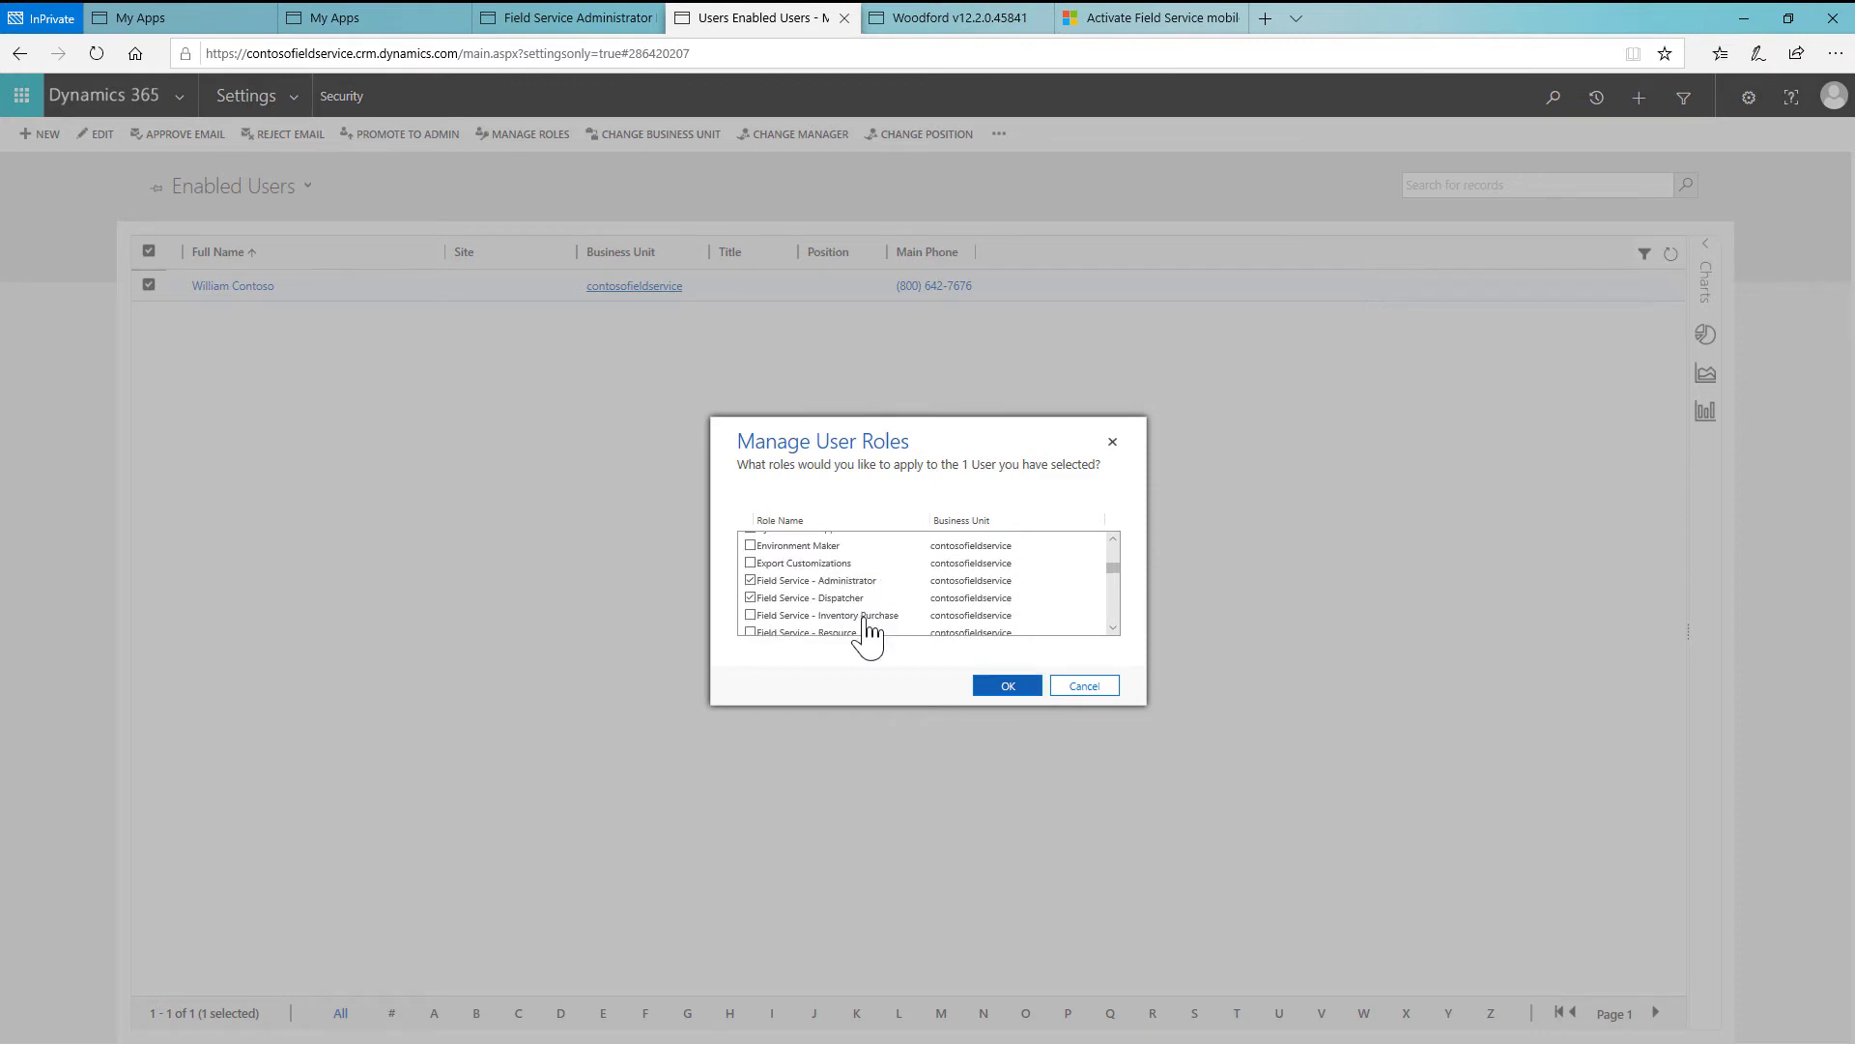
left_click(862, 617)
scroll(899, 596, "down", 1)
left_click(843, 621)
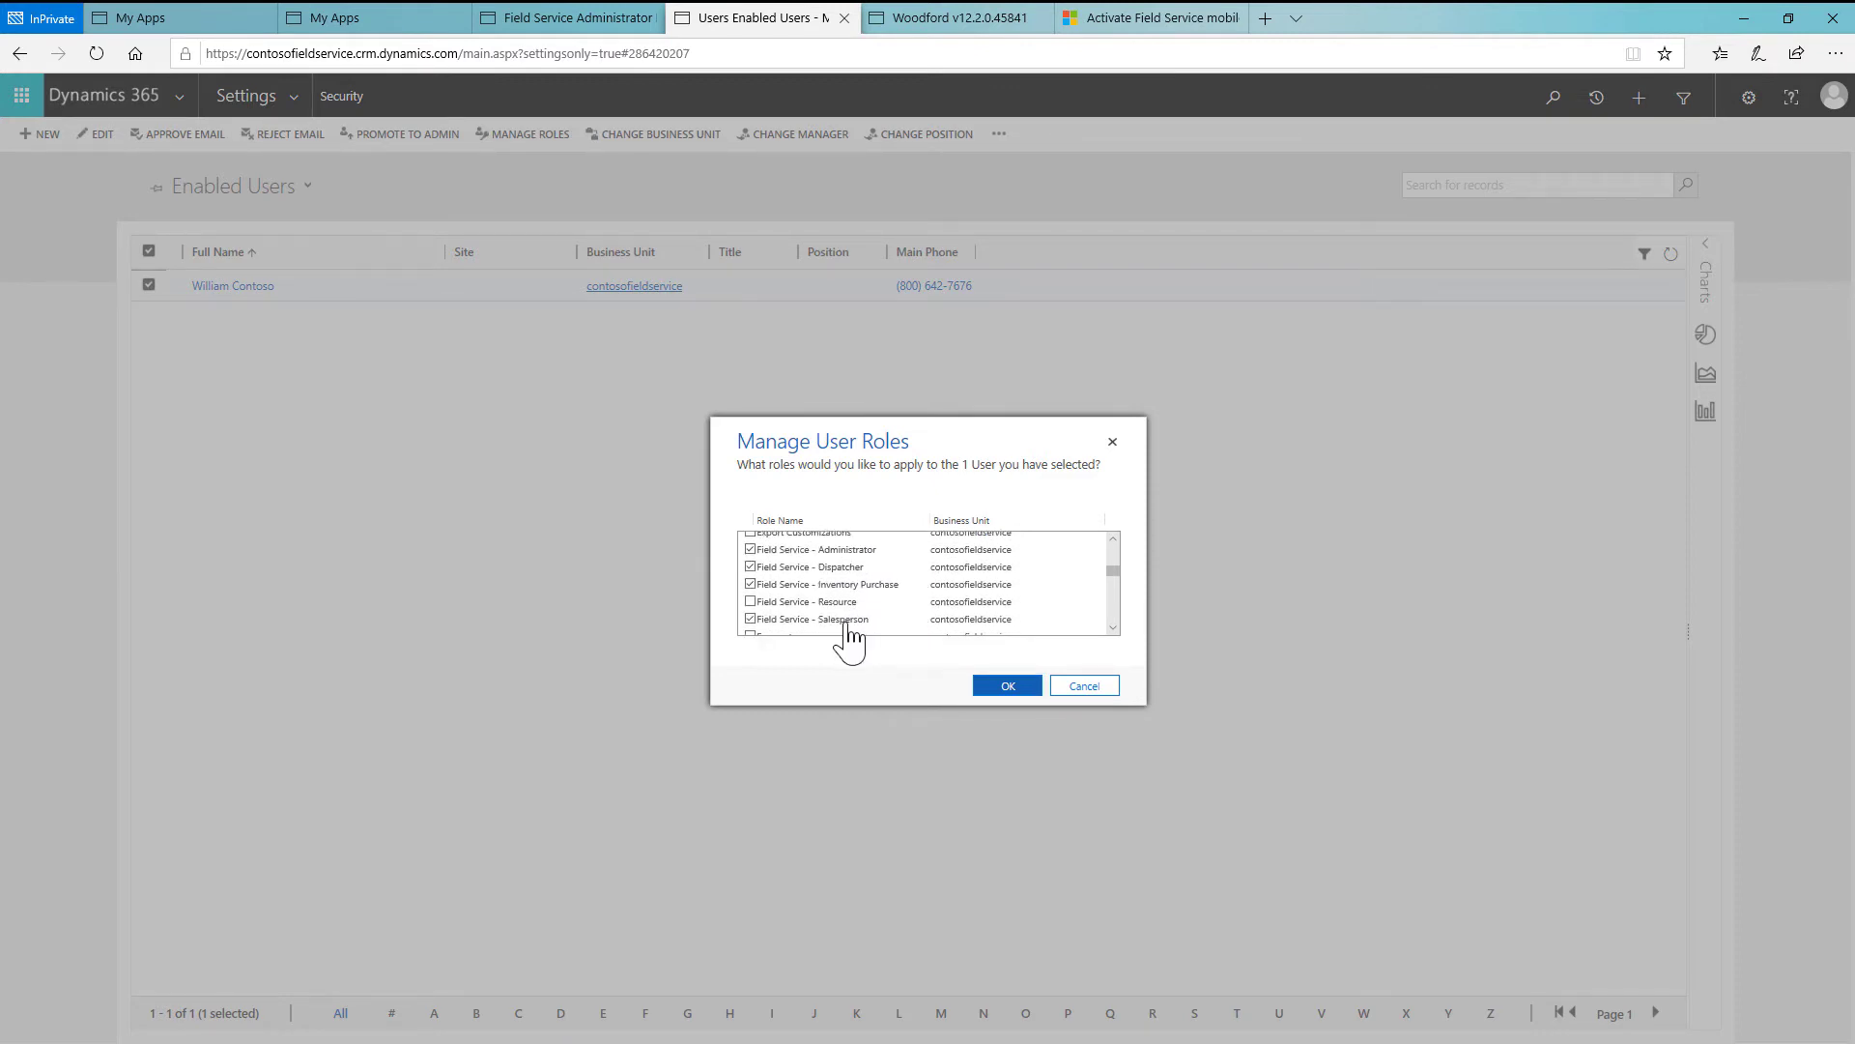
scroll(931, 607, "down", 5)
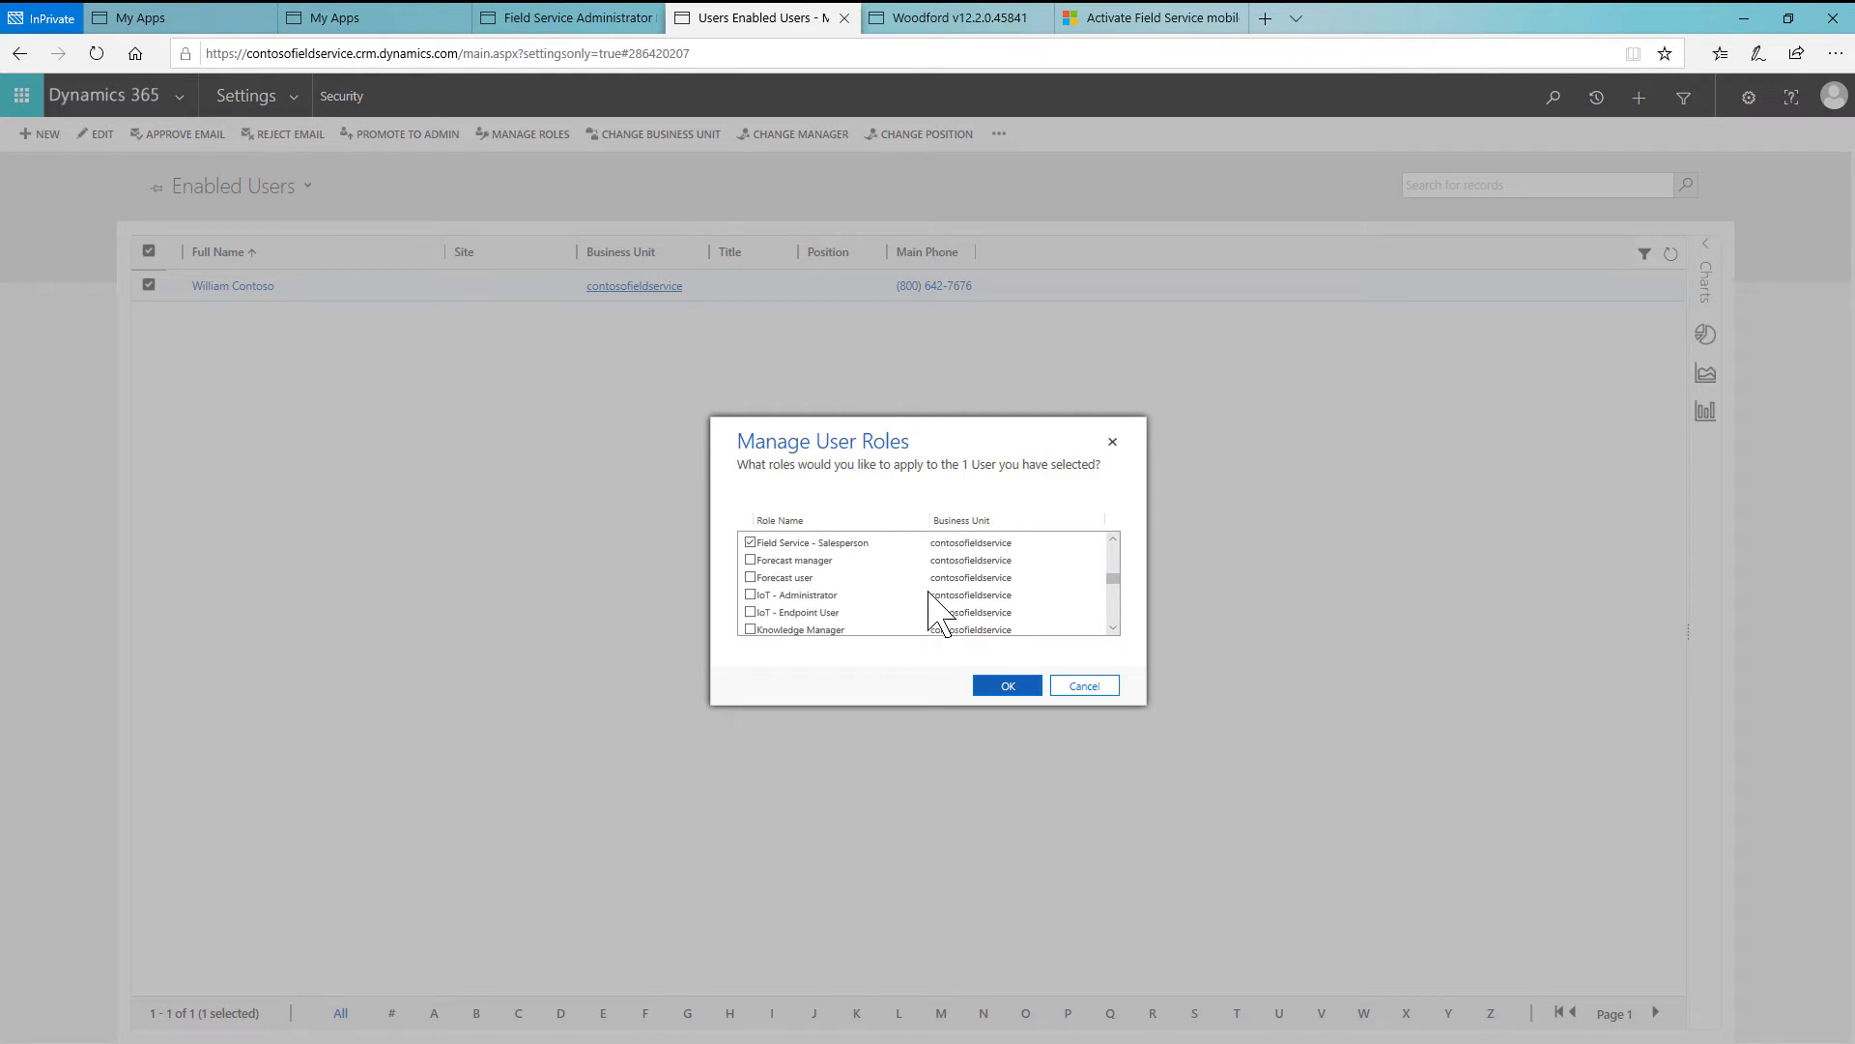
scroll(930, 607, "down", 6)
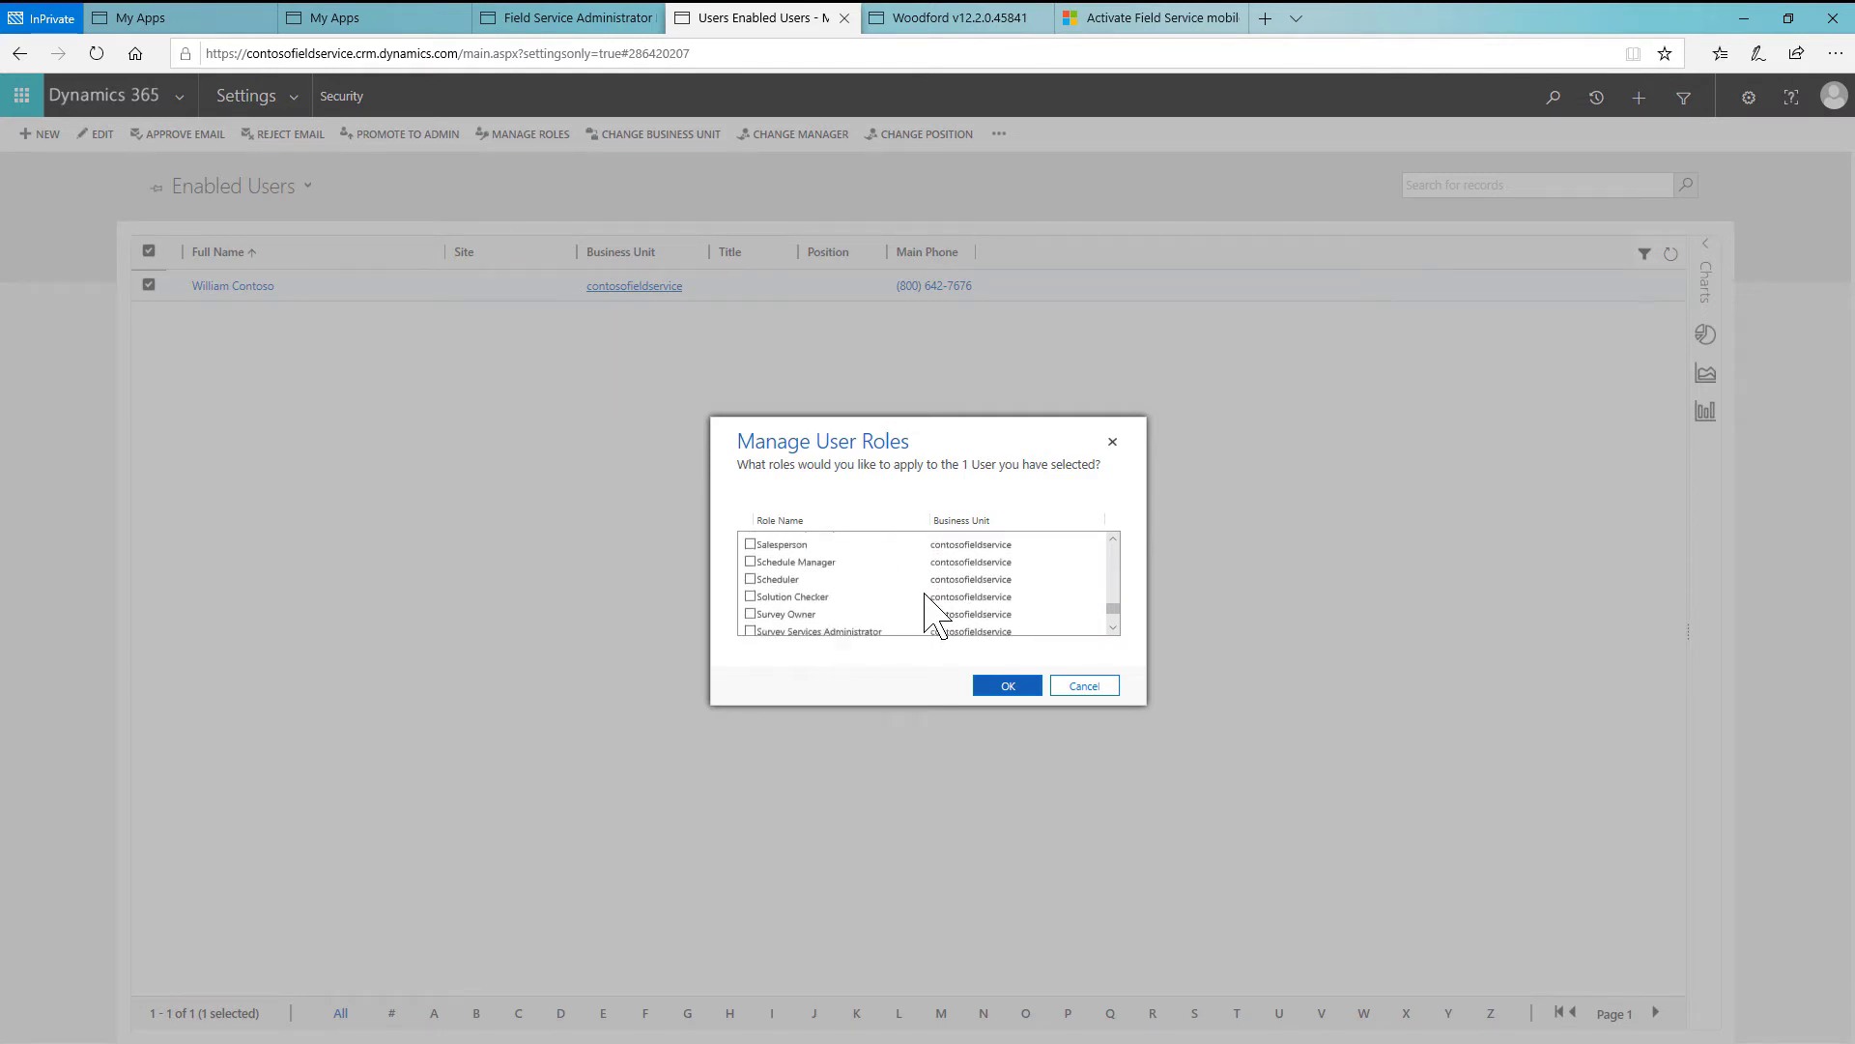
scroll(909, 609, "down", 2)
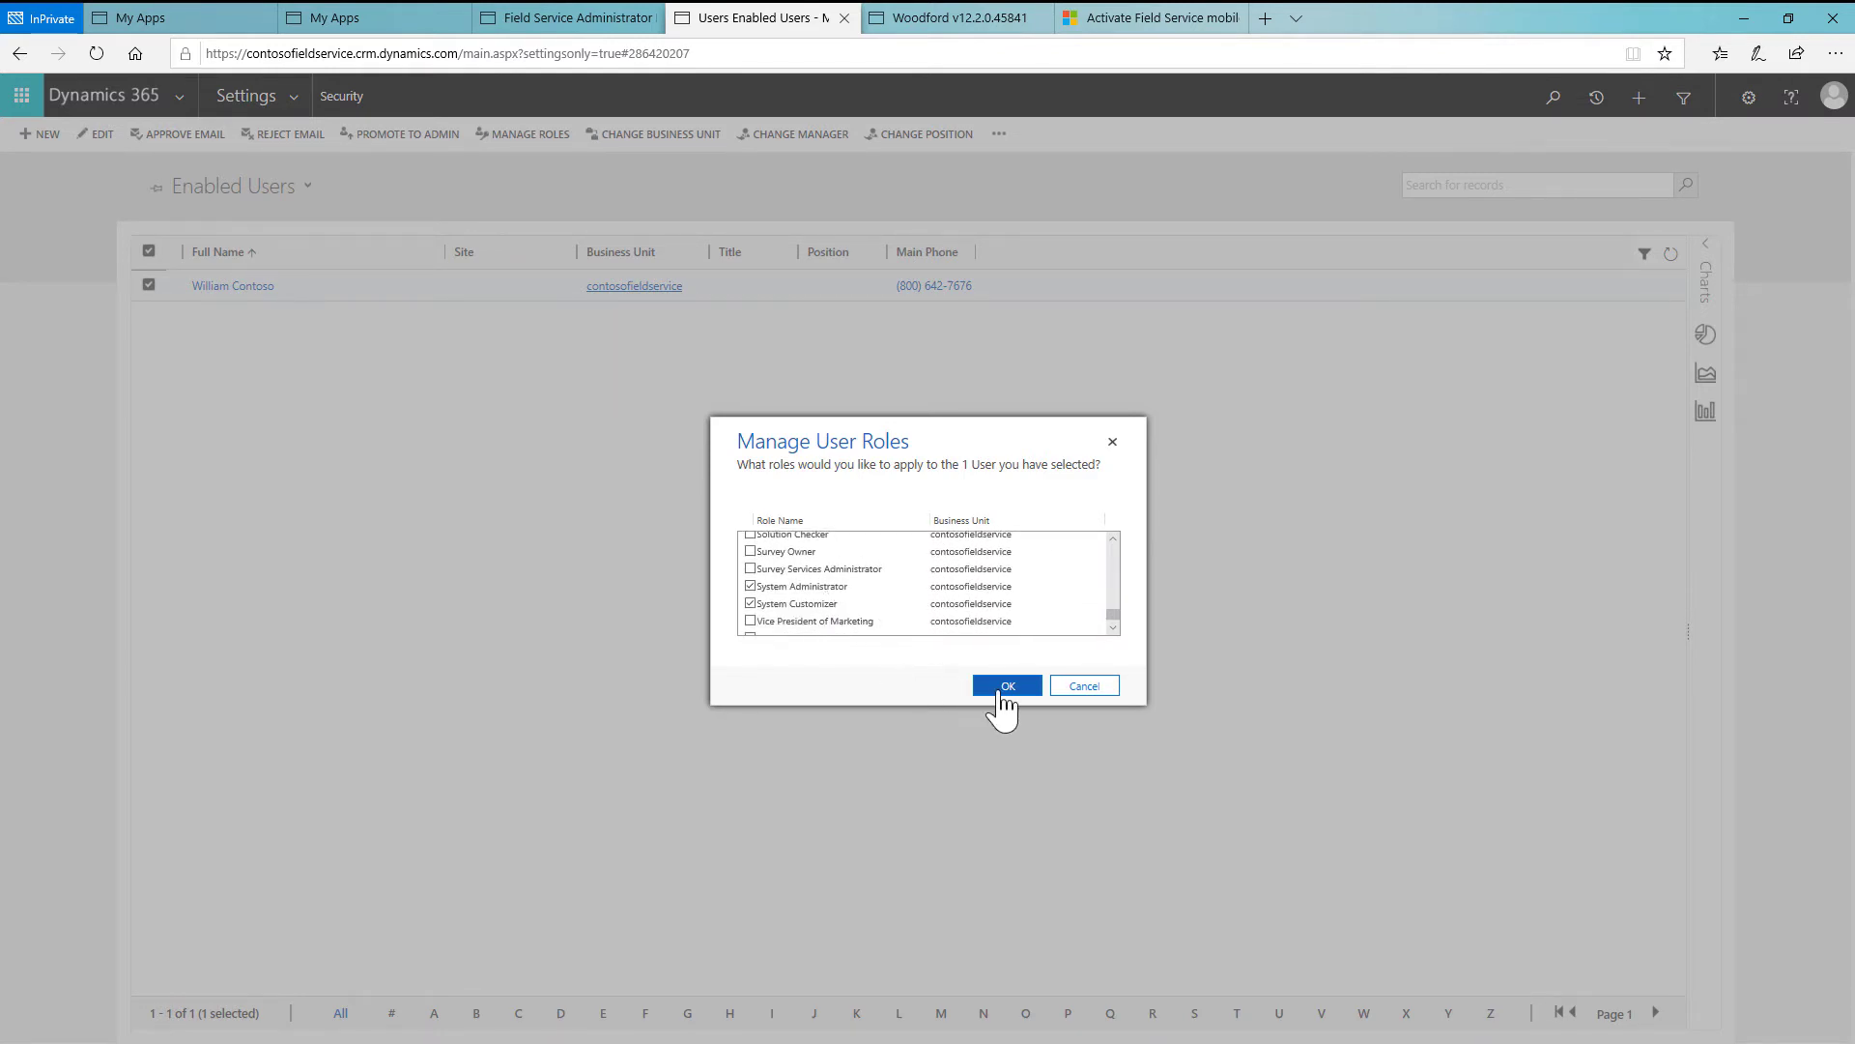
left_click(1005, 686)
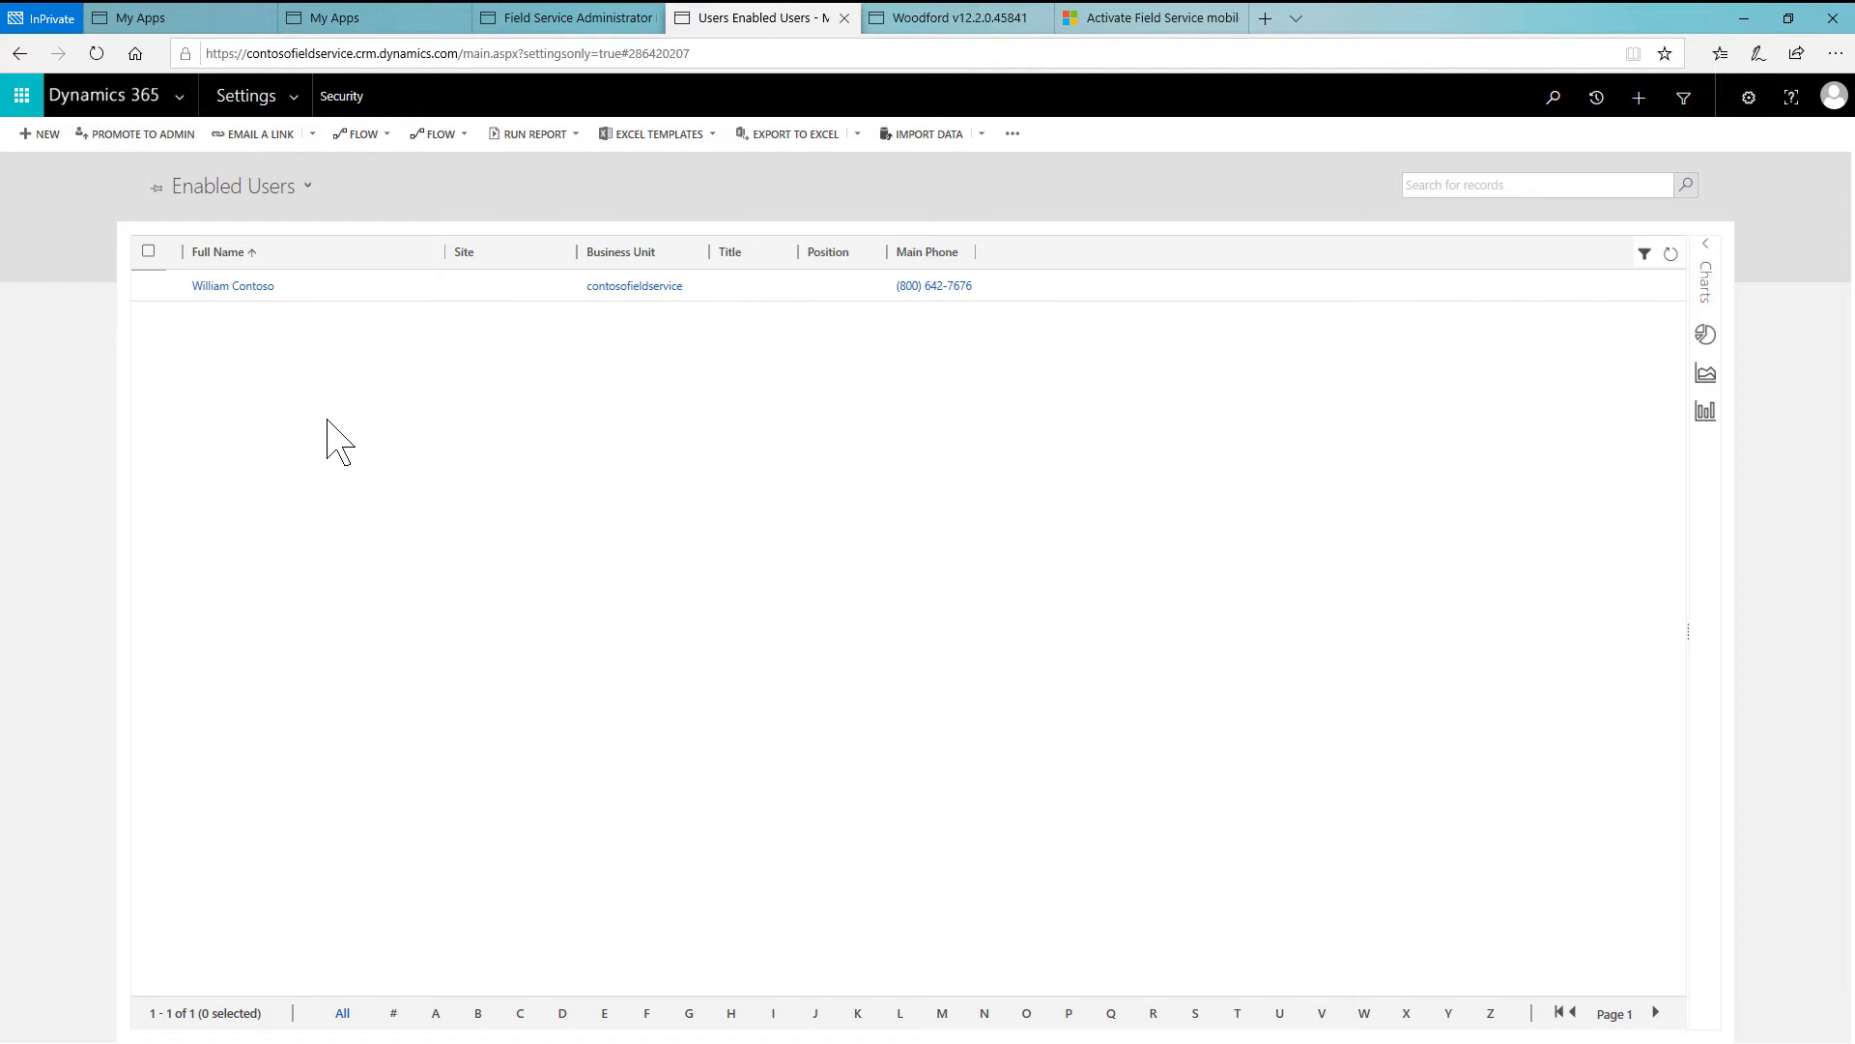
Add the Field Service - Administrator field security profile to the enabled user.
left_click(251, 288)
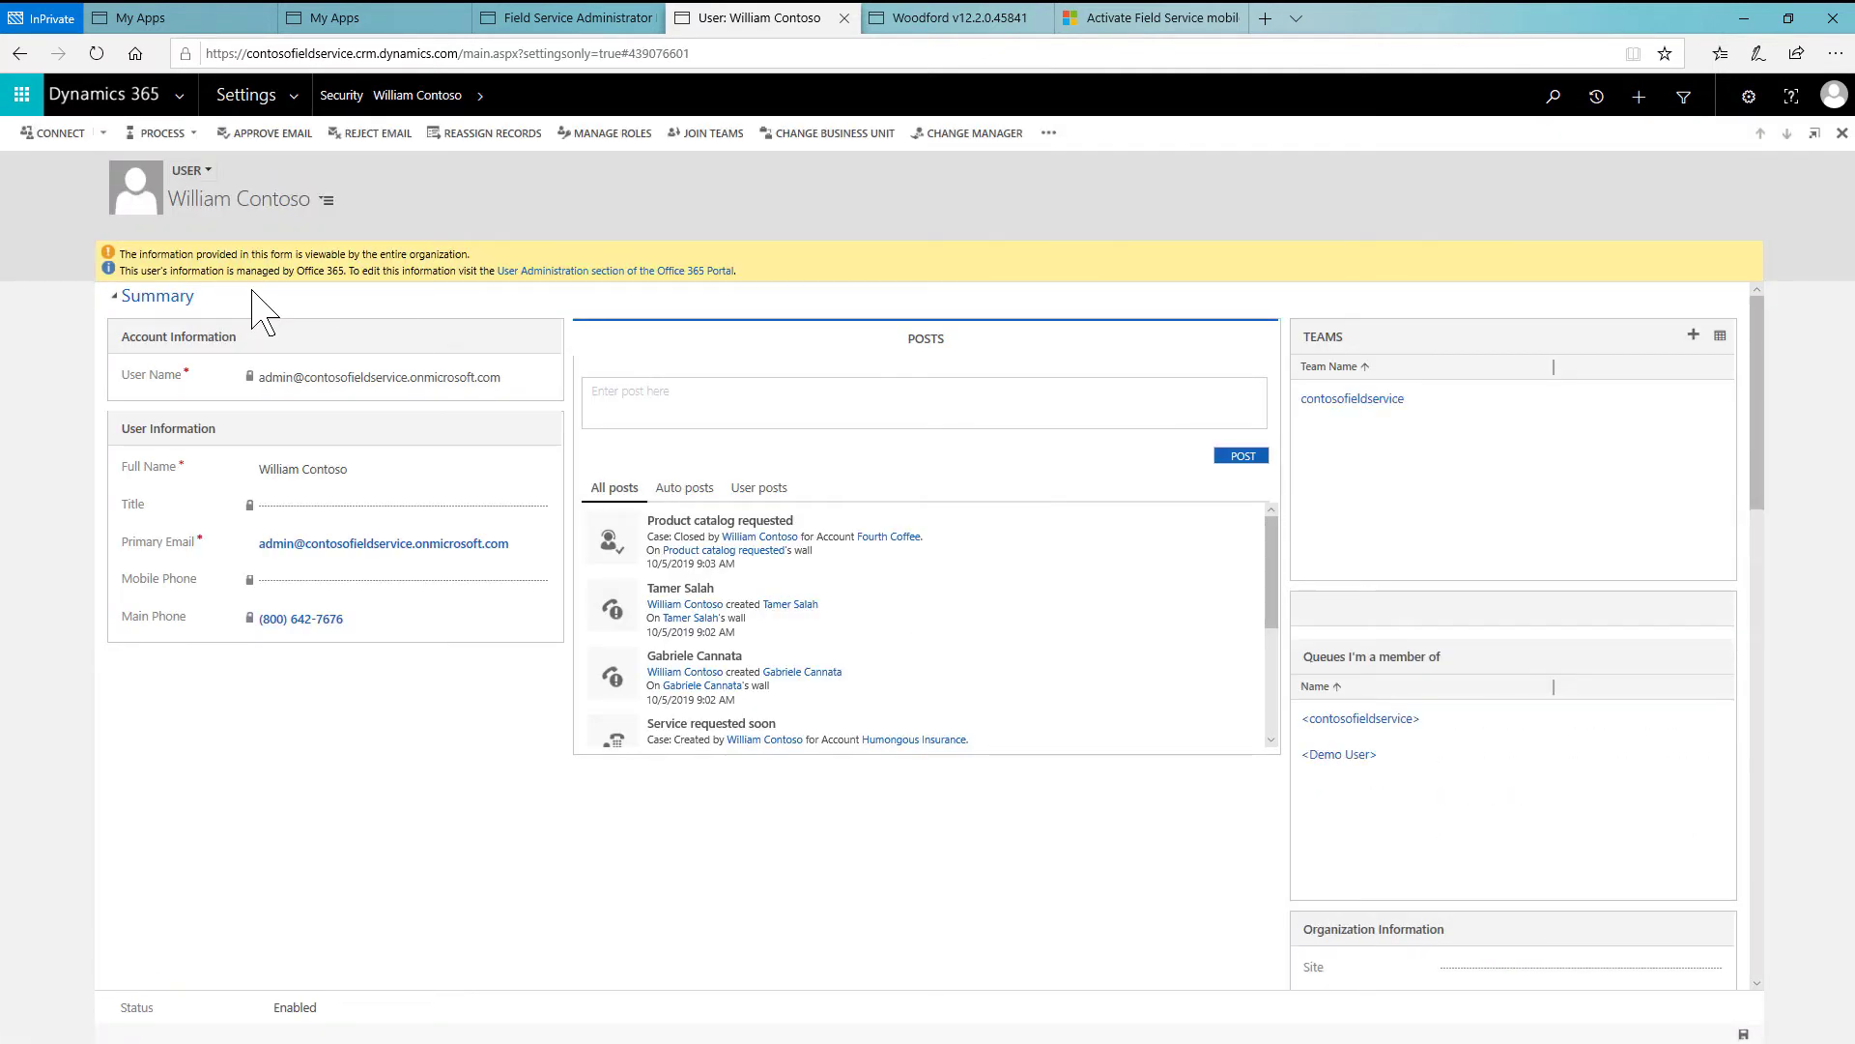
left_click(481, 94)
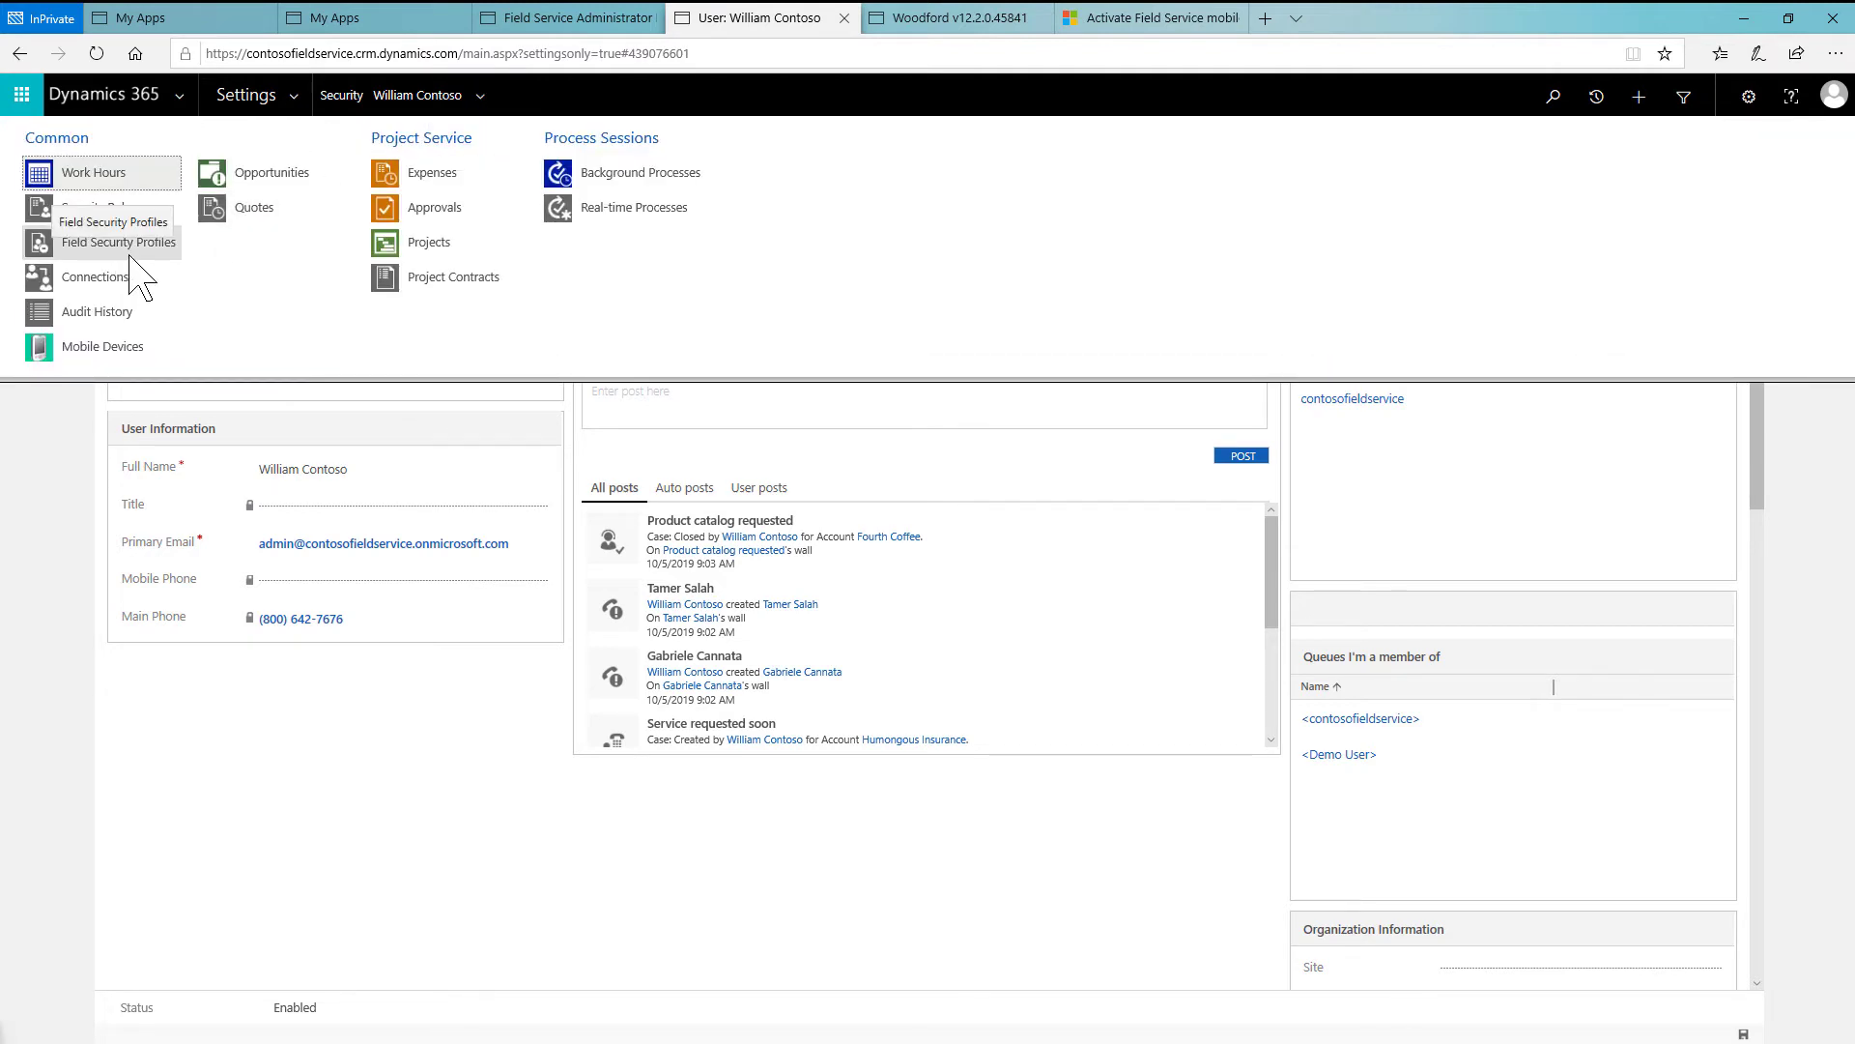
left_click(176, 254)
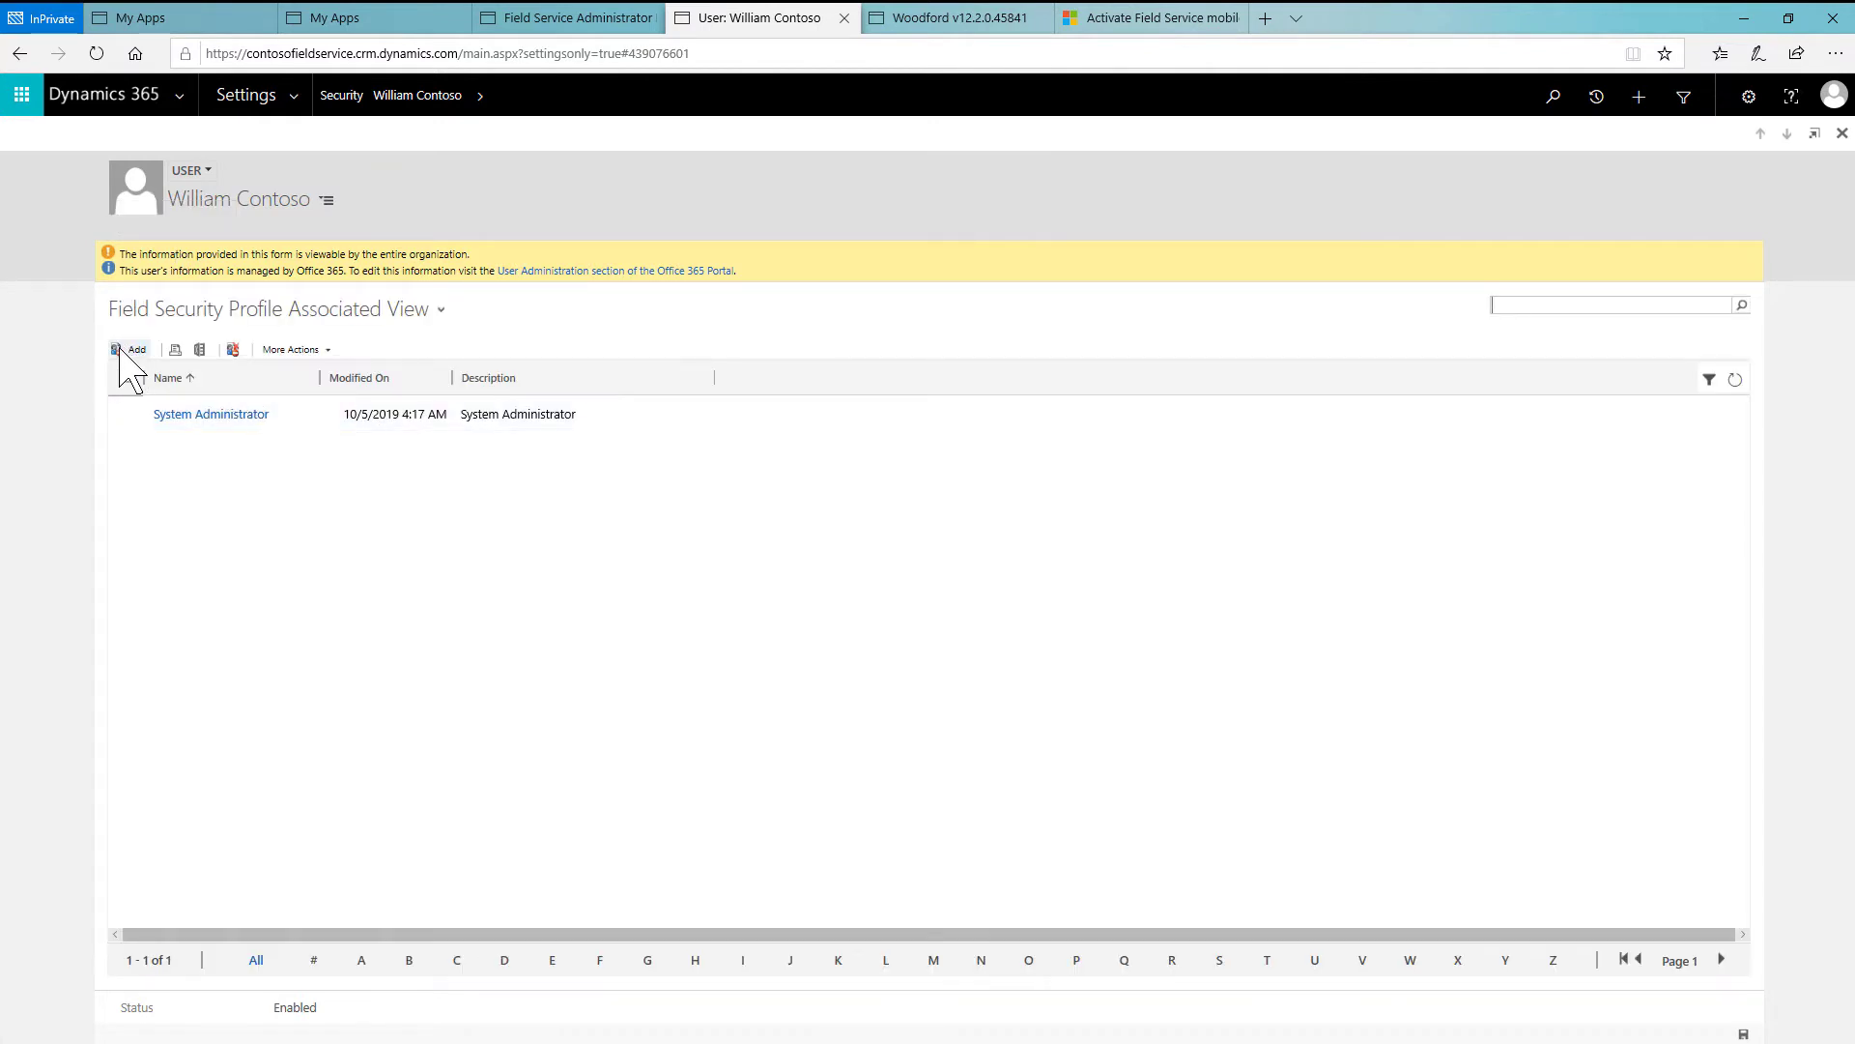
left_click(119, 350)
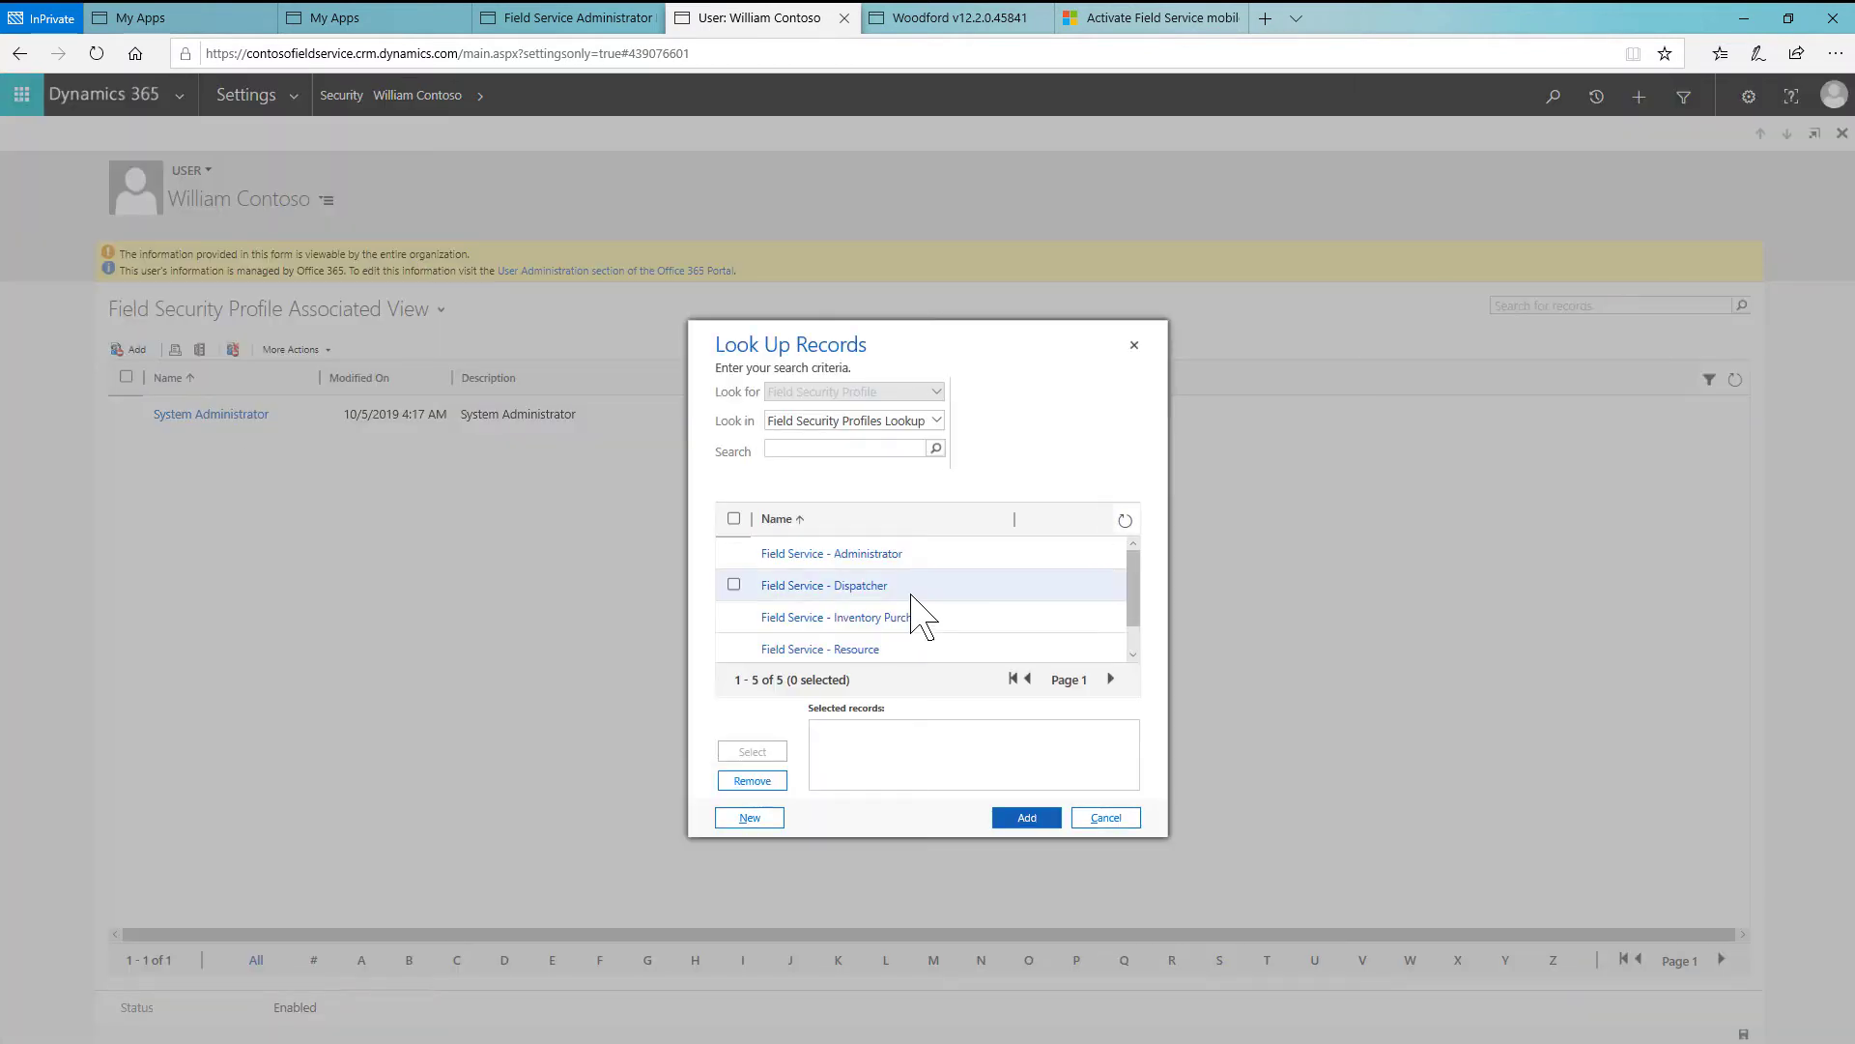
left_click(733, 552)
left_click(764, 751)
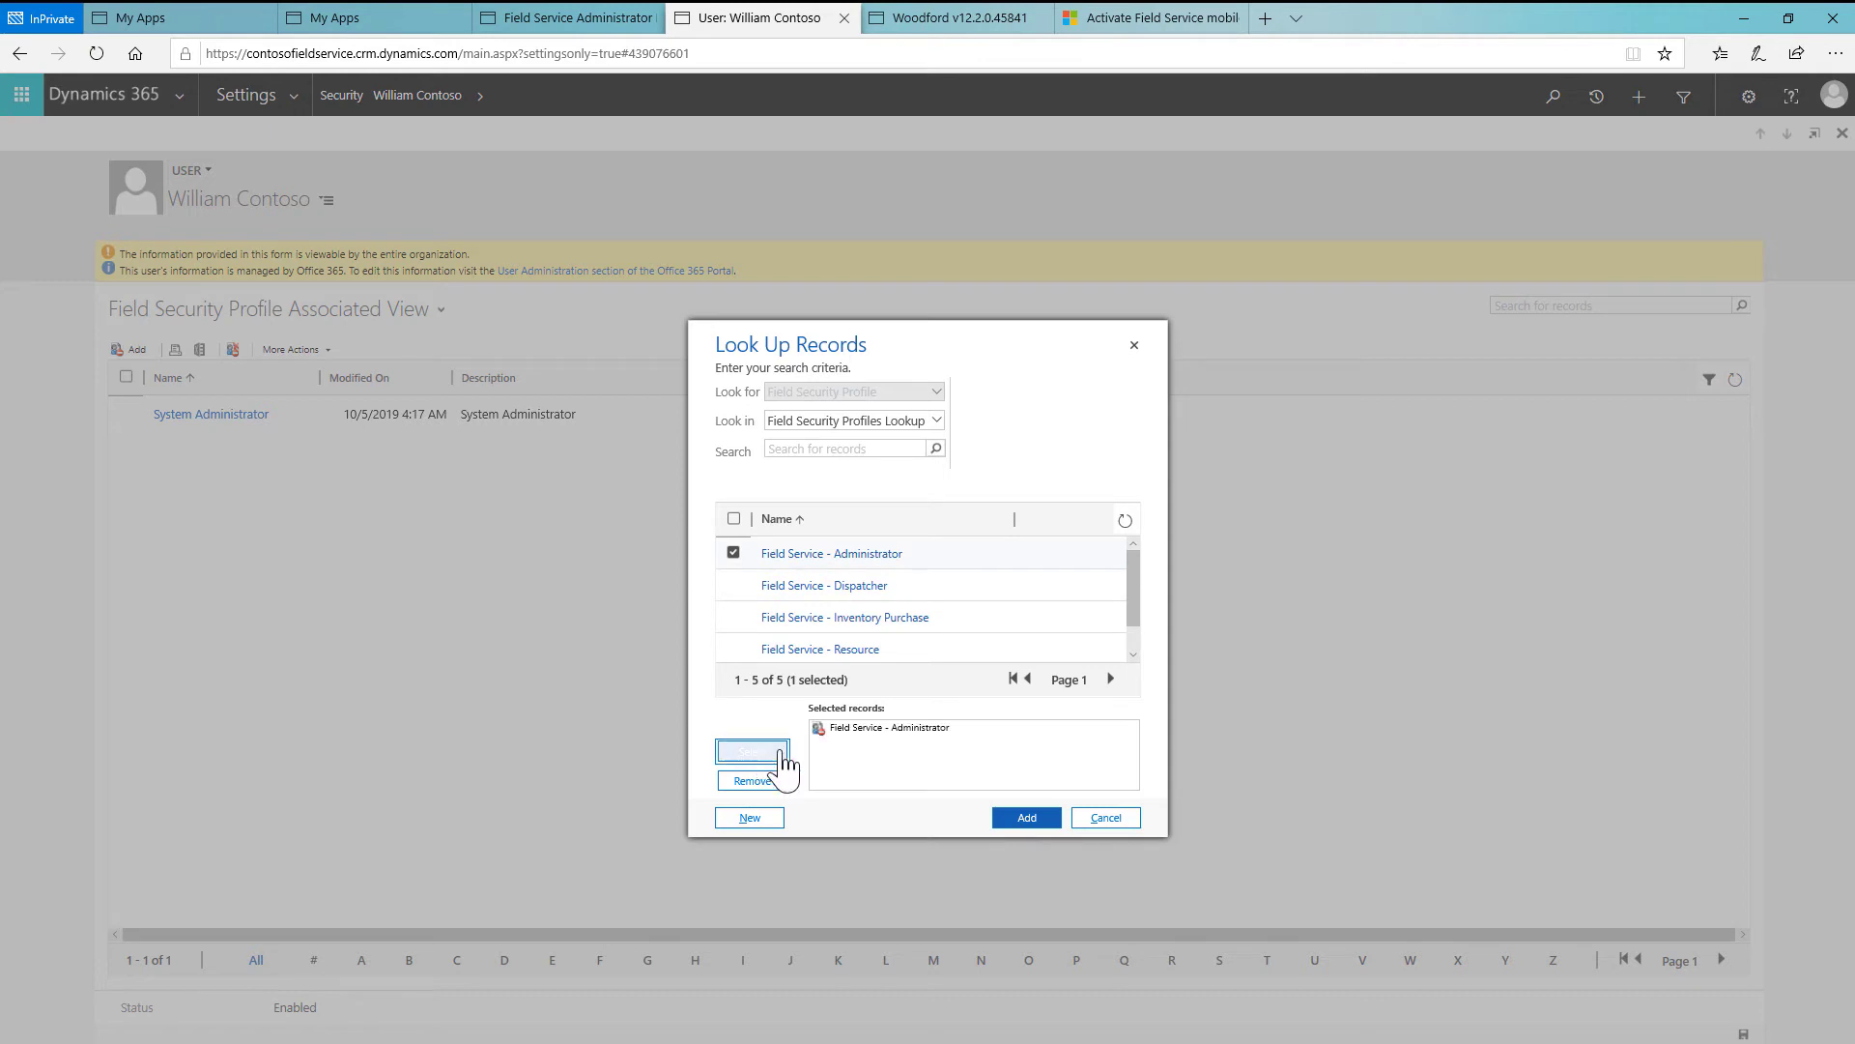
left_click(1026, 819)
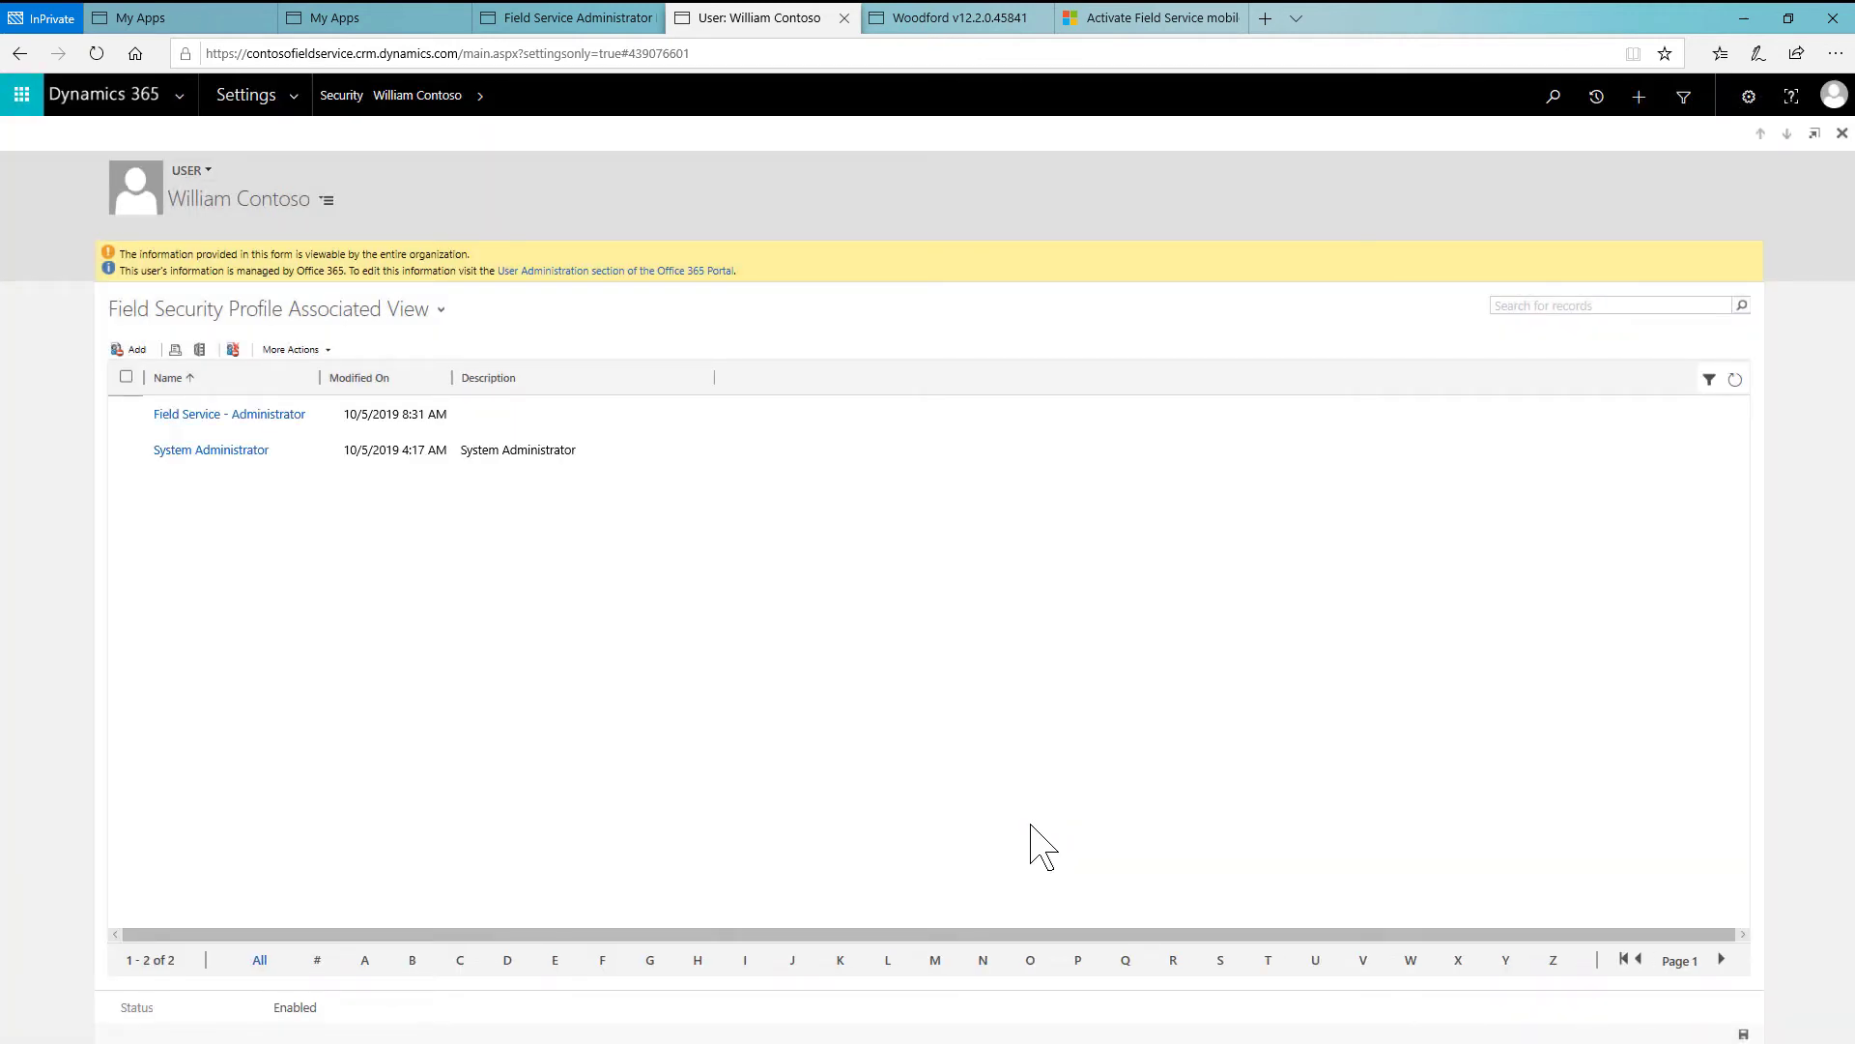
left_click(352, 101)
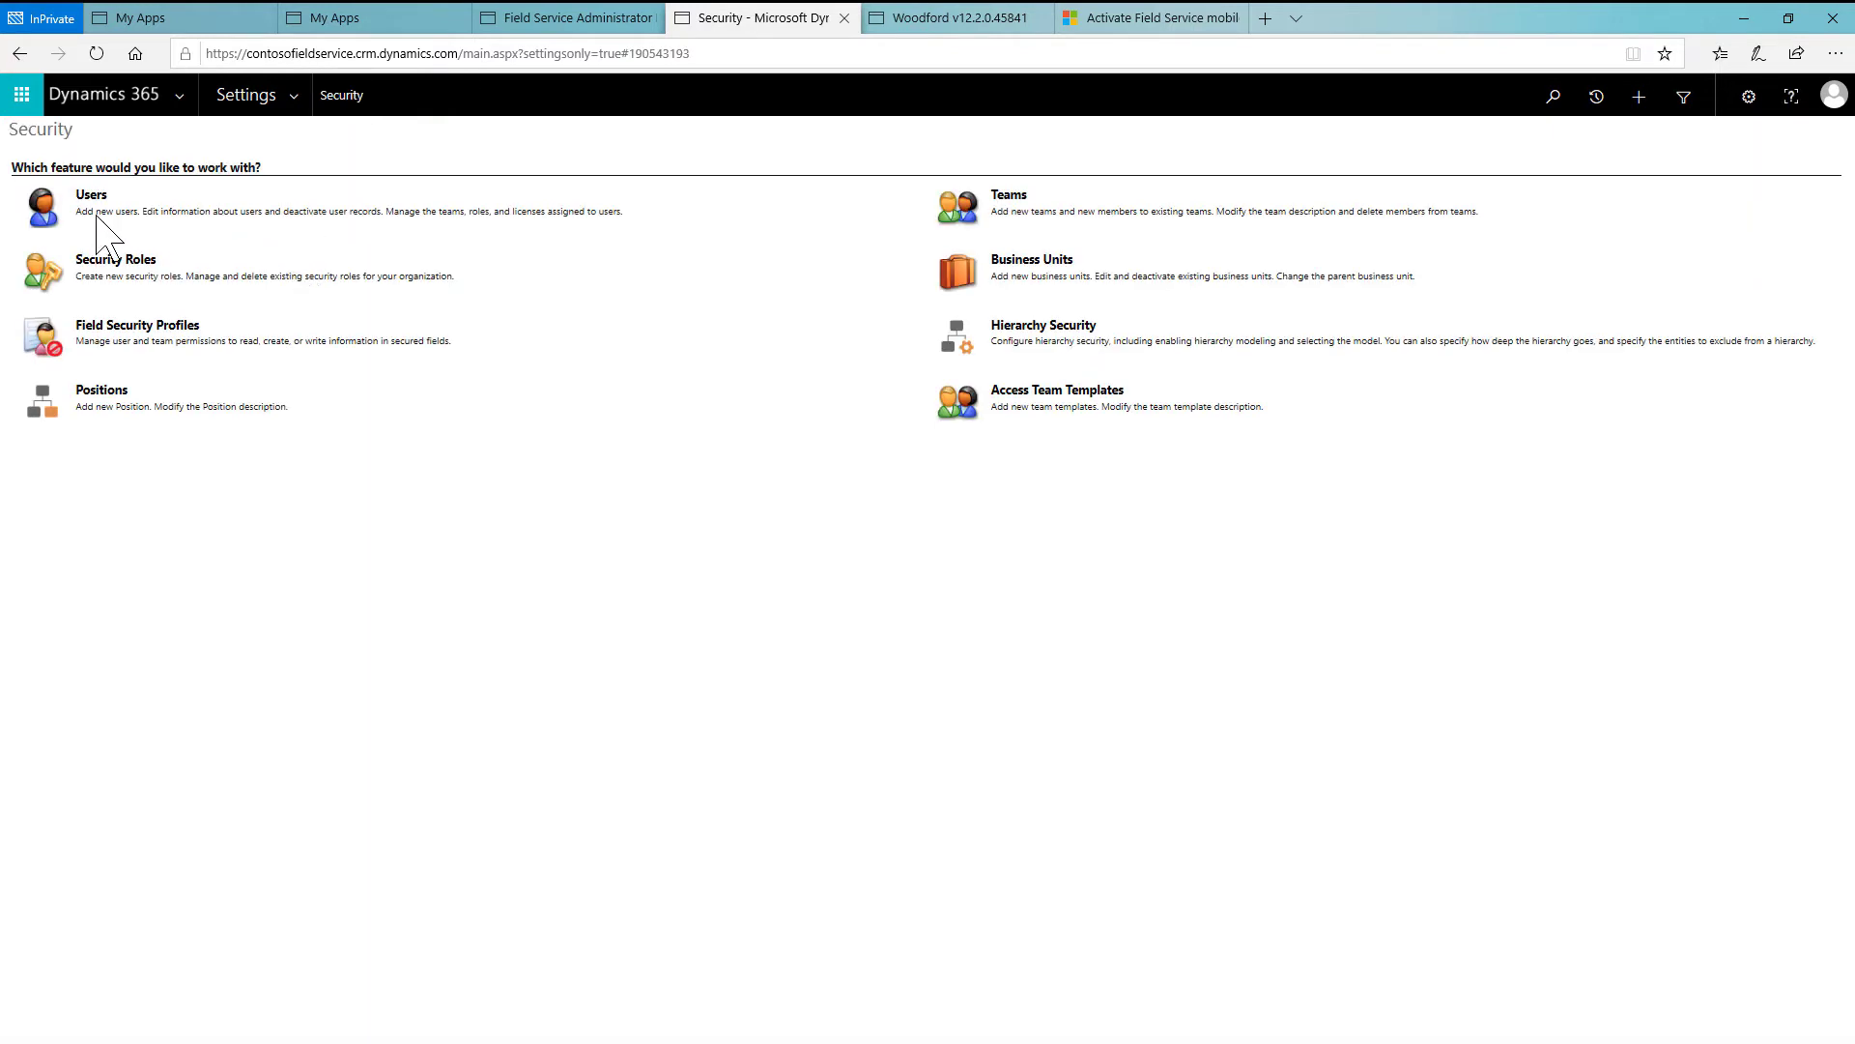
left_click(93, 196)
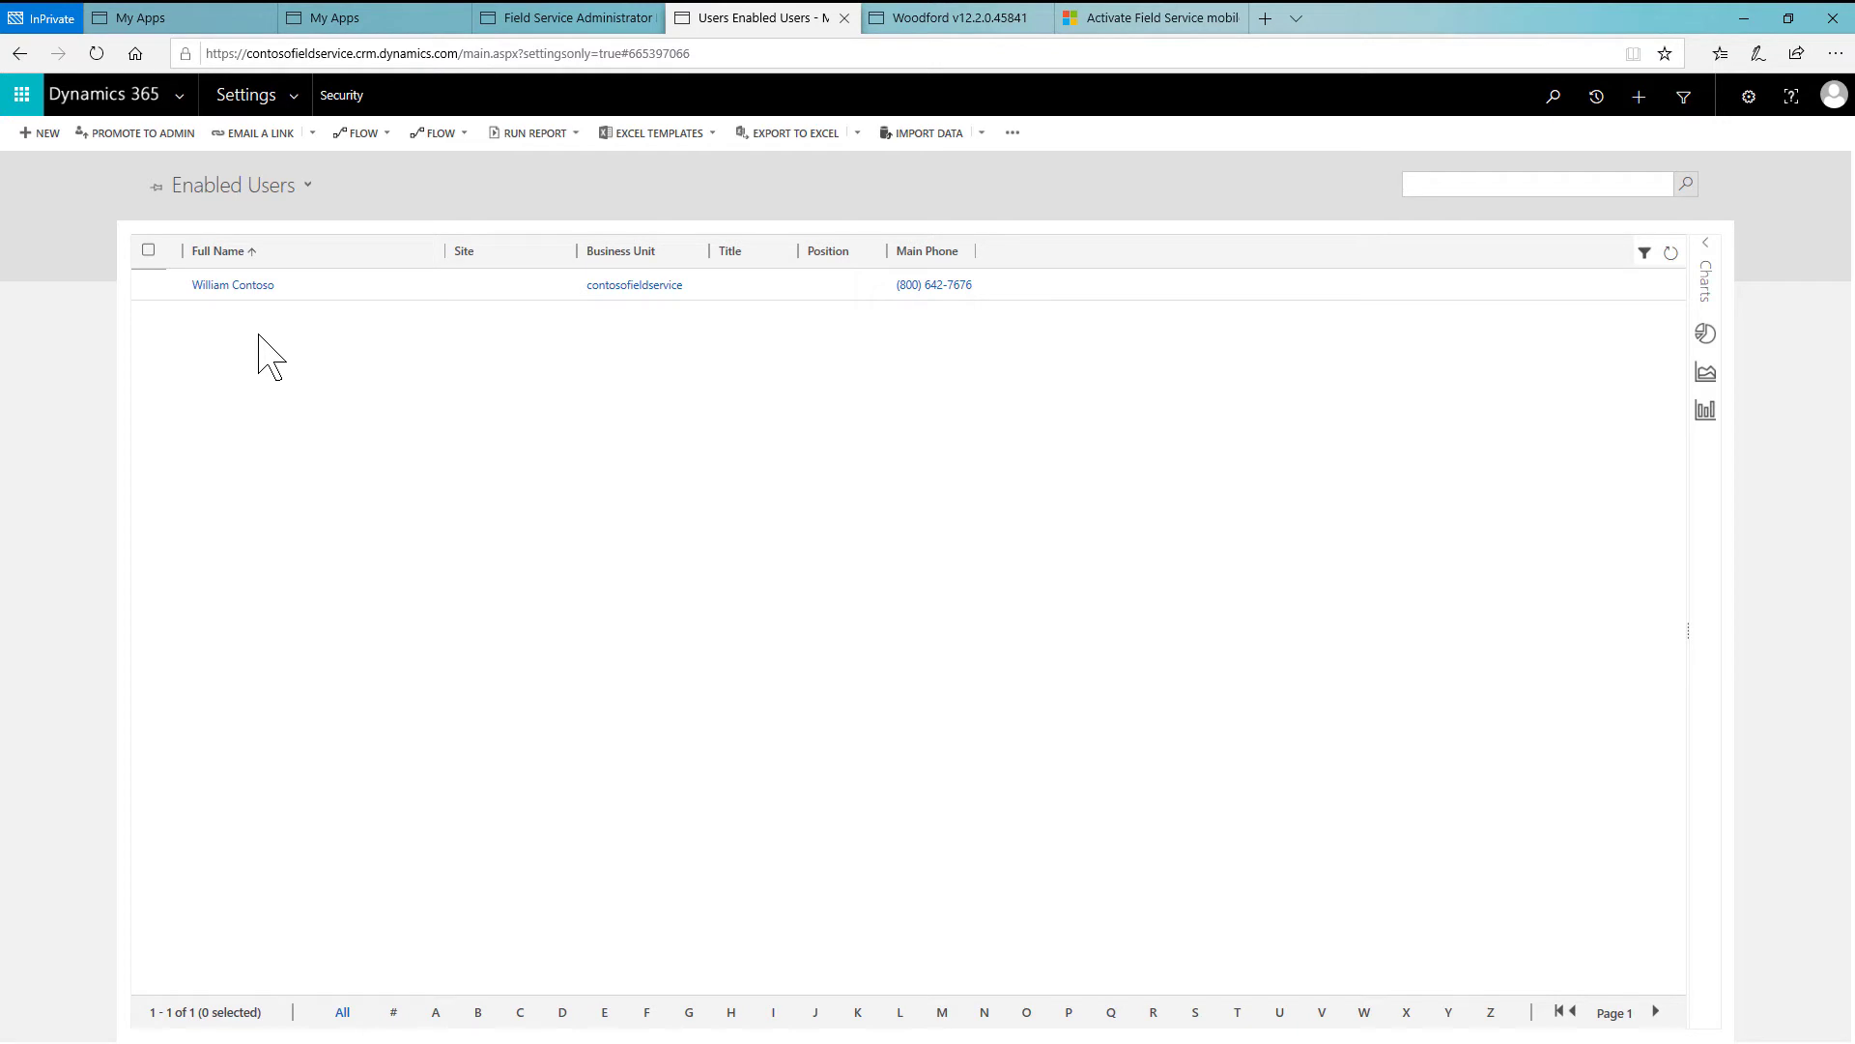
Open the Microsoft 365 admin center from the My Apps app list.
left_click(338, 19)
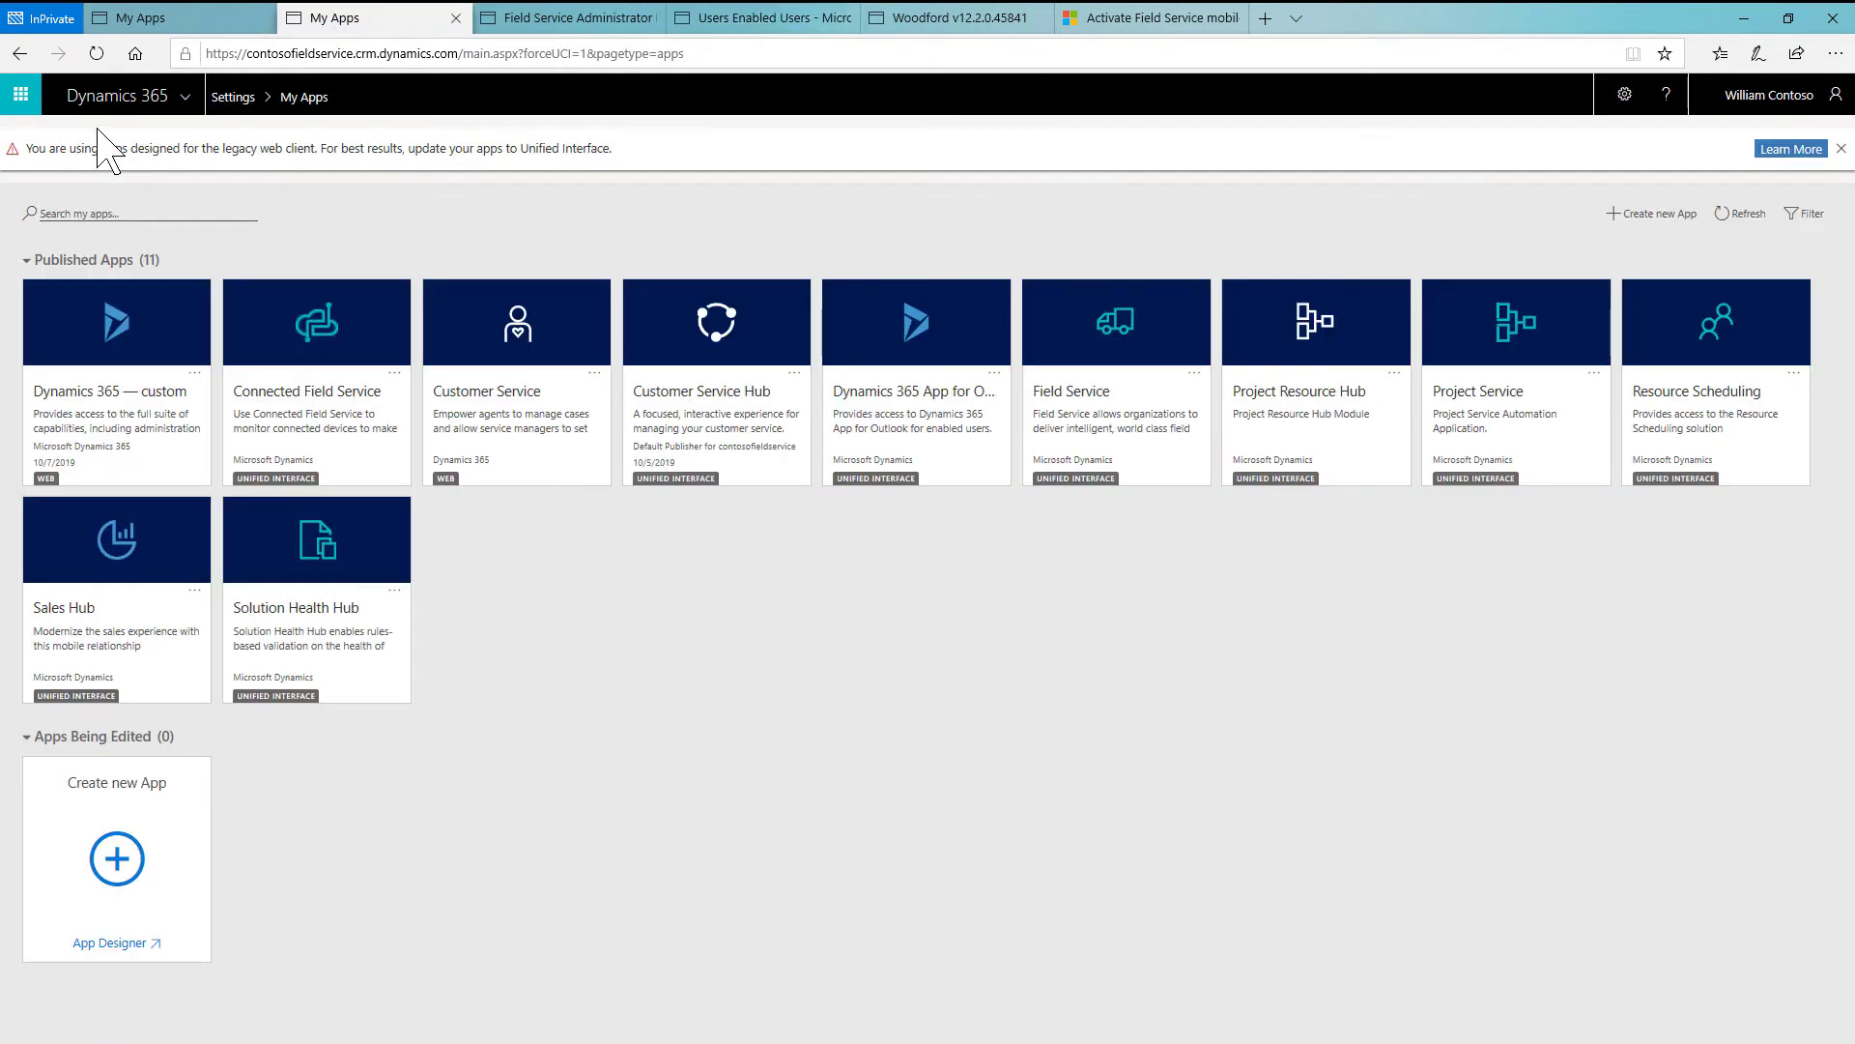
left_click(22, 94)
left_click(66, 376)
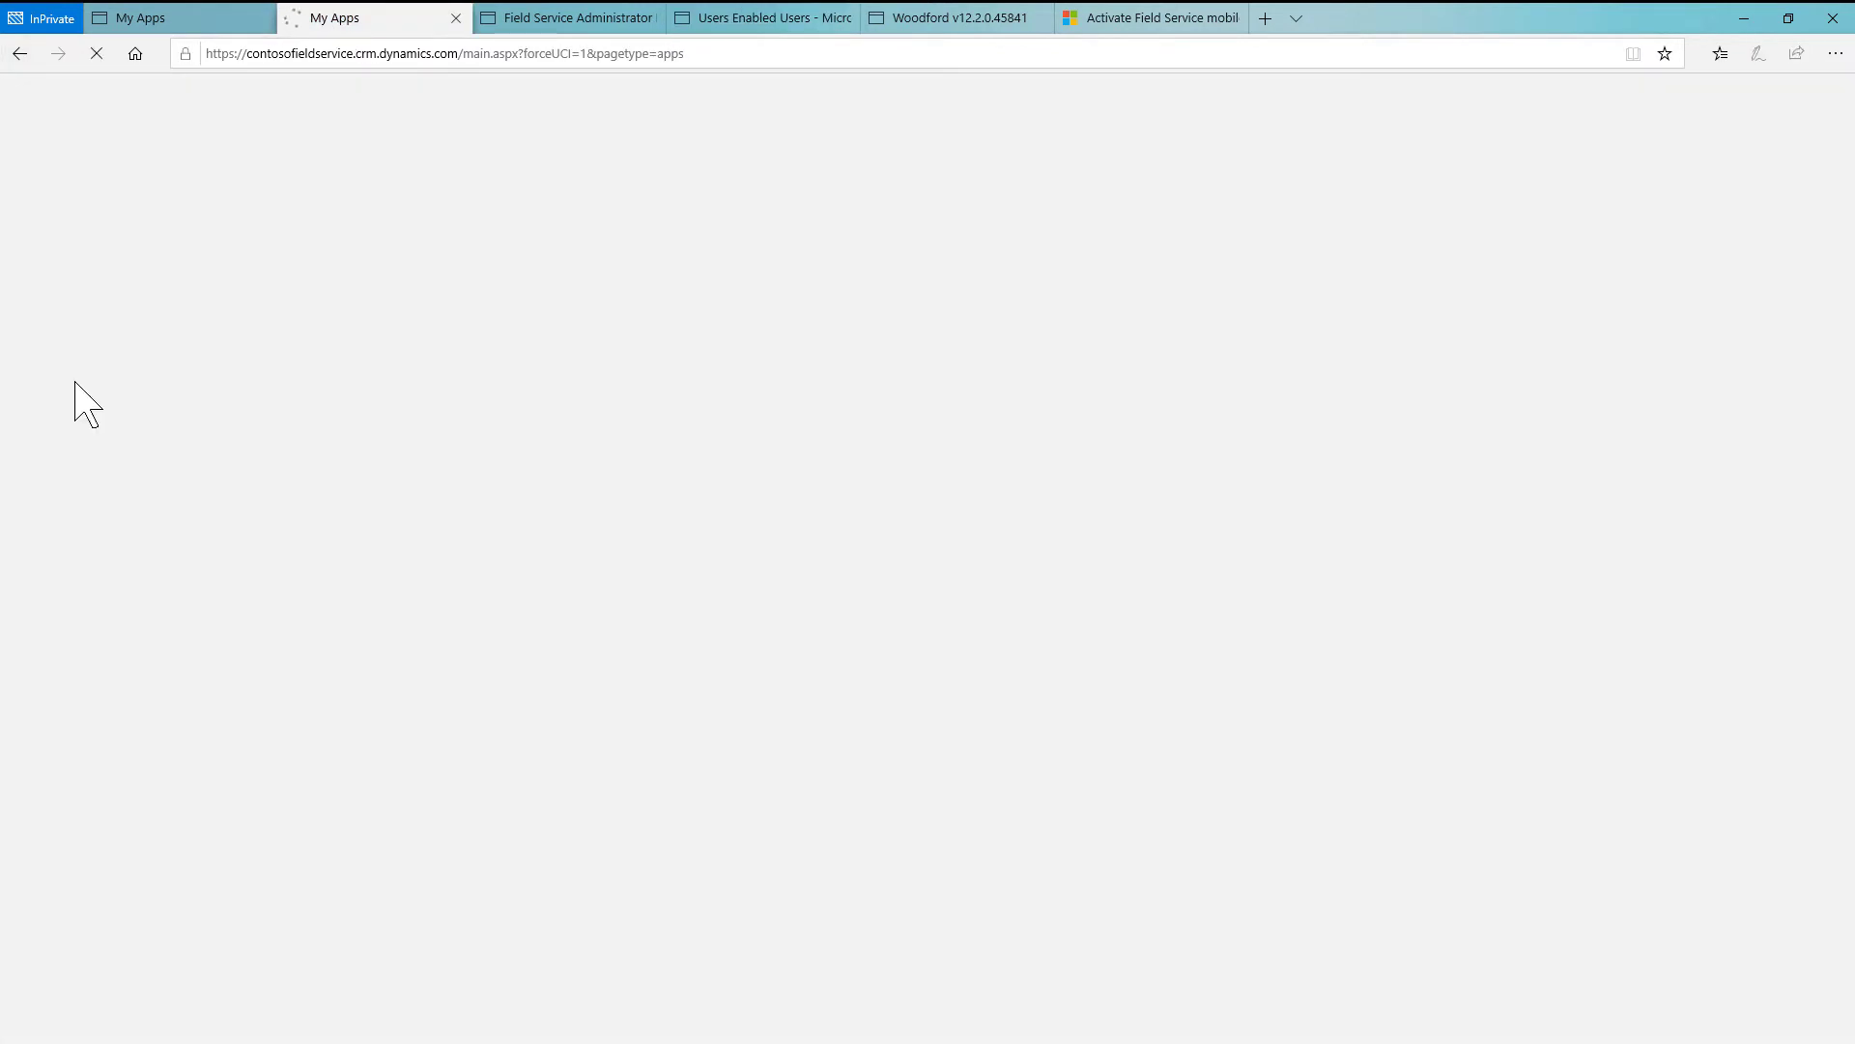
Add a Field Technician active user with a username and a manually set password, with no forced change.
left_click(128, 228)
left_click(120, 259)
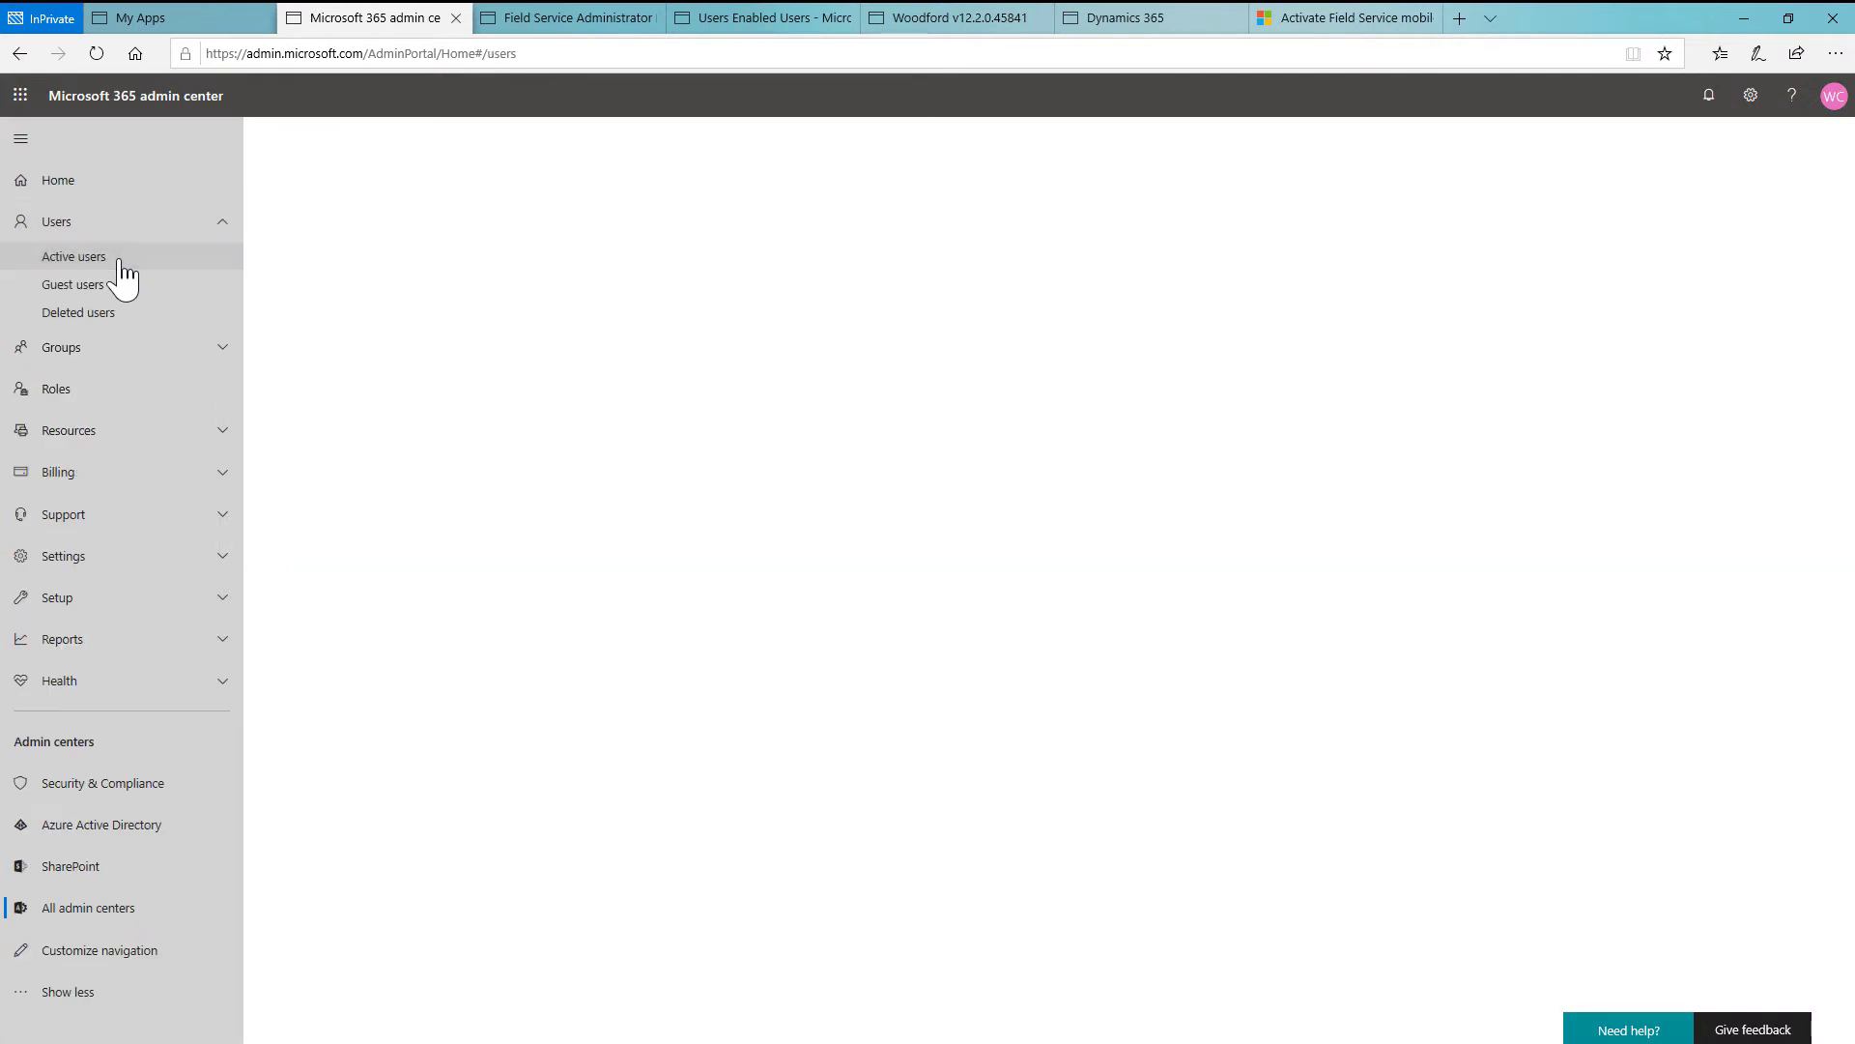
left_click(338, 246)
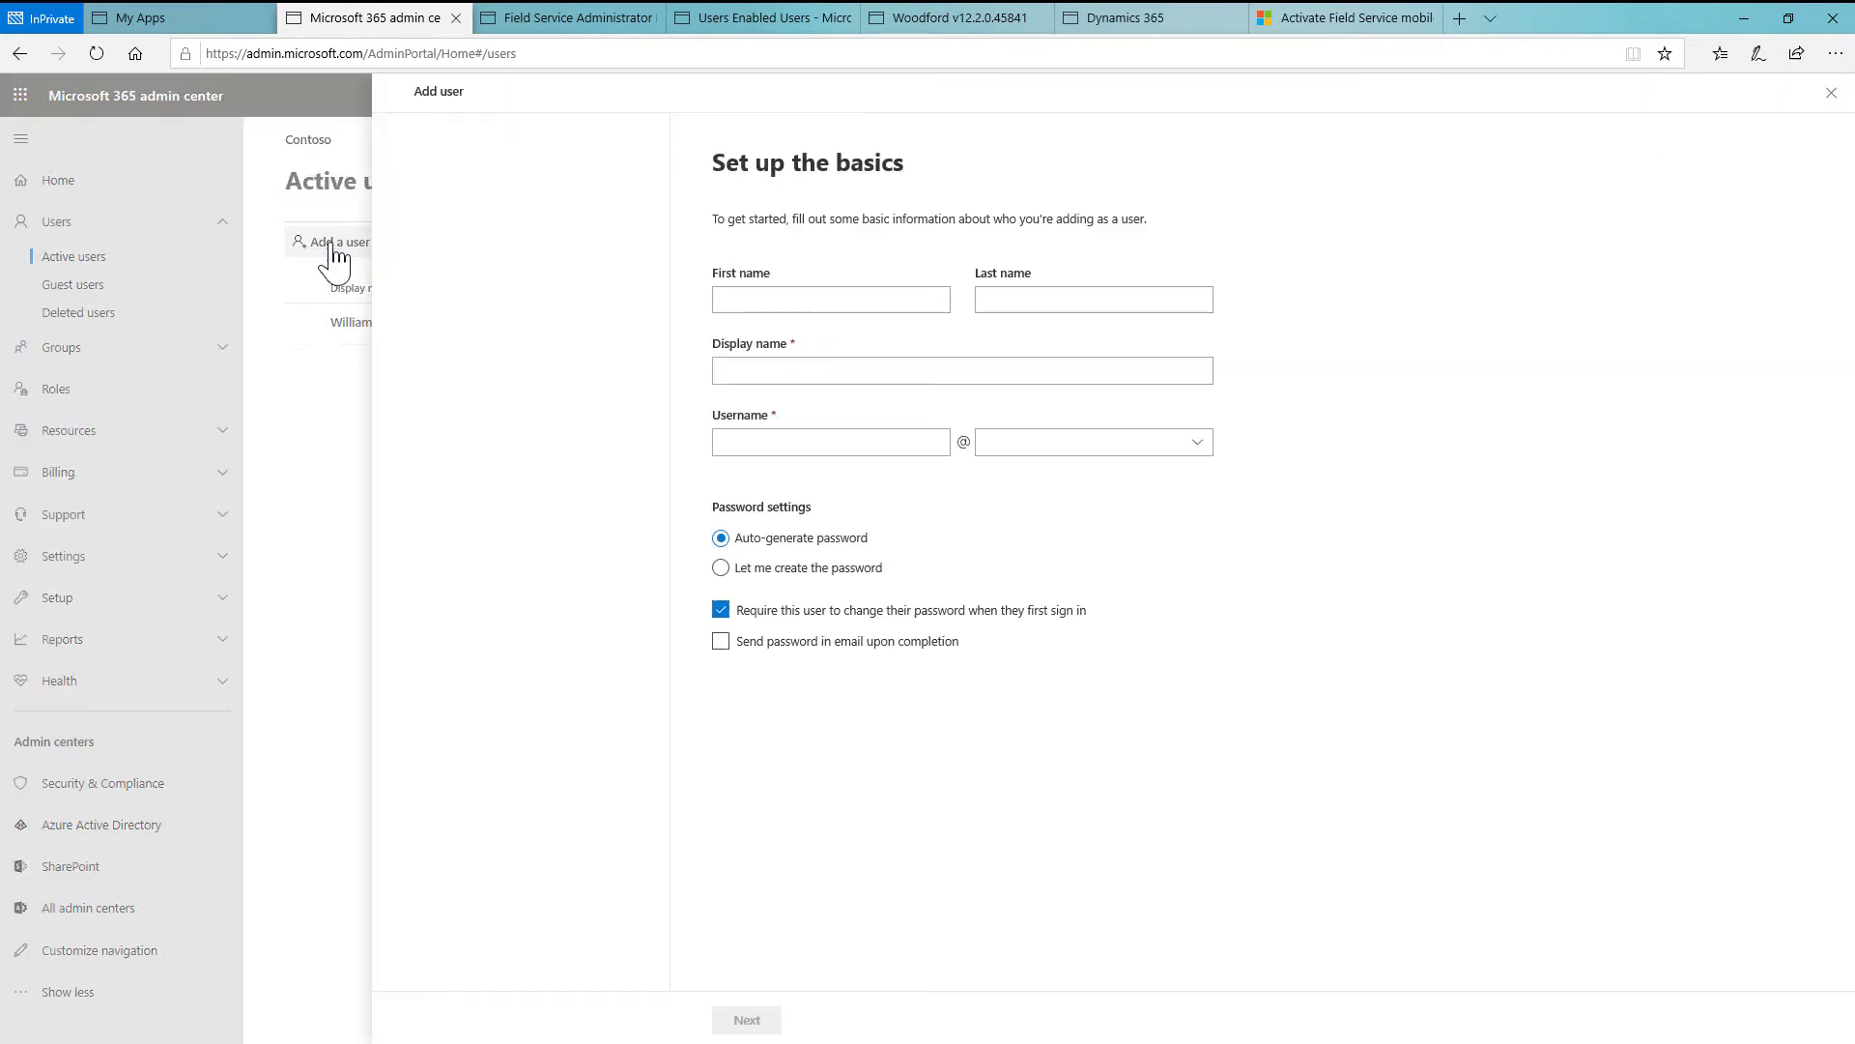
left_click(776, 300)
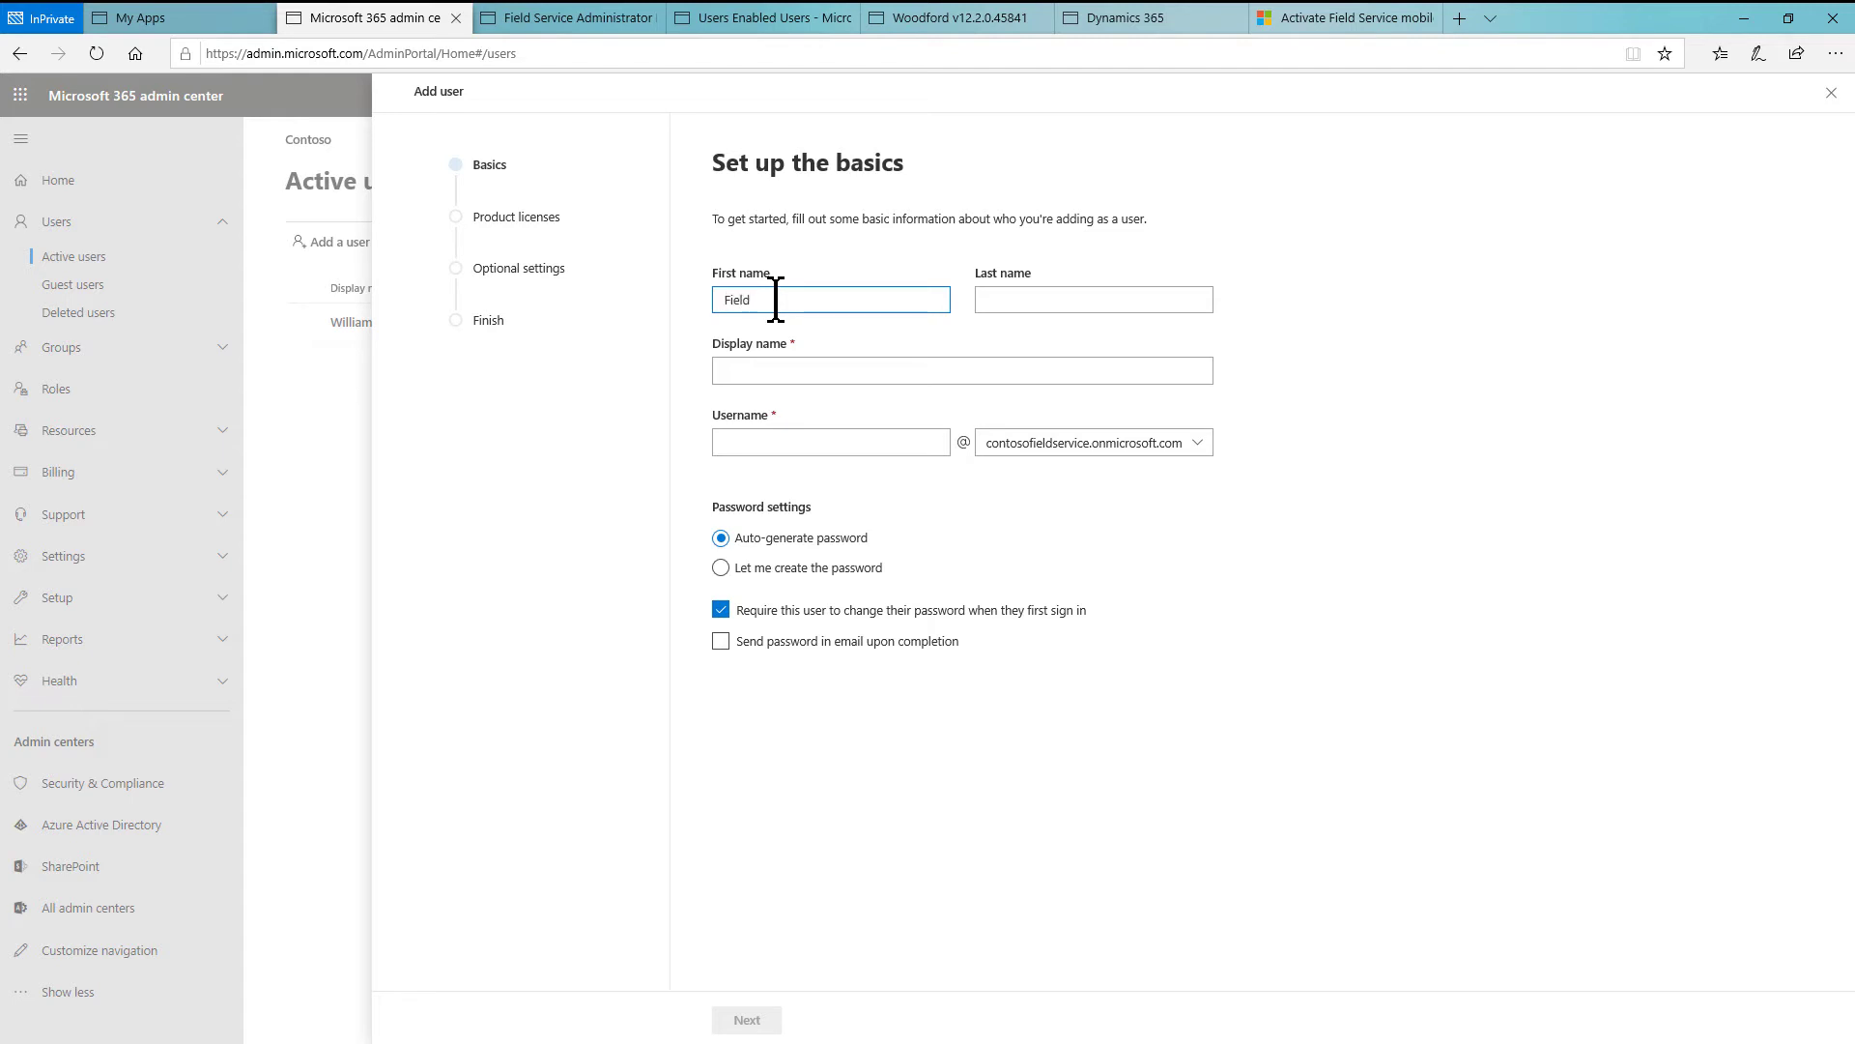
key("Tab")
type("Technician")
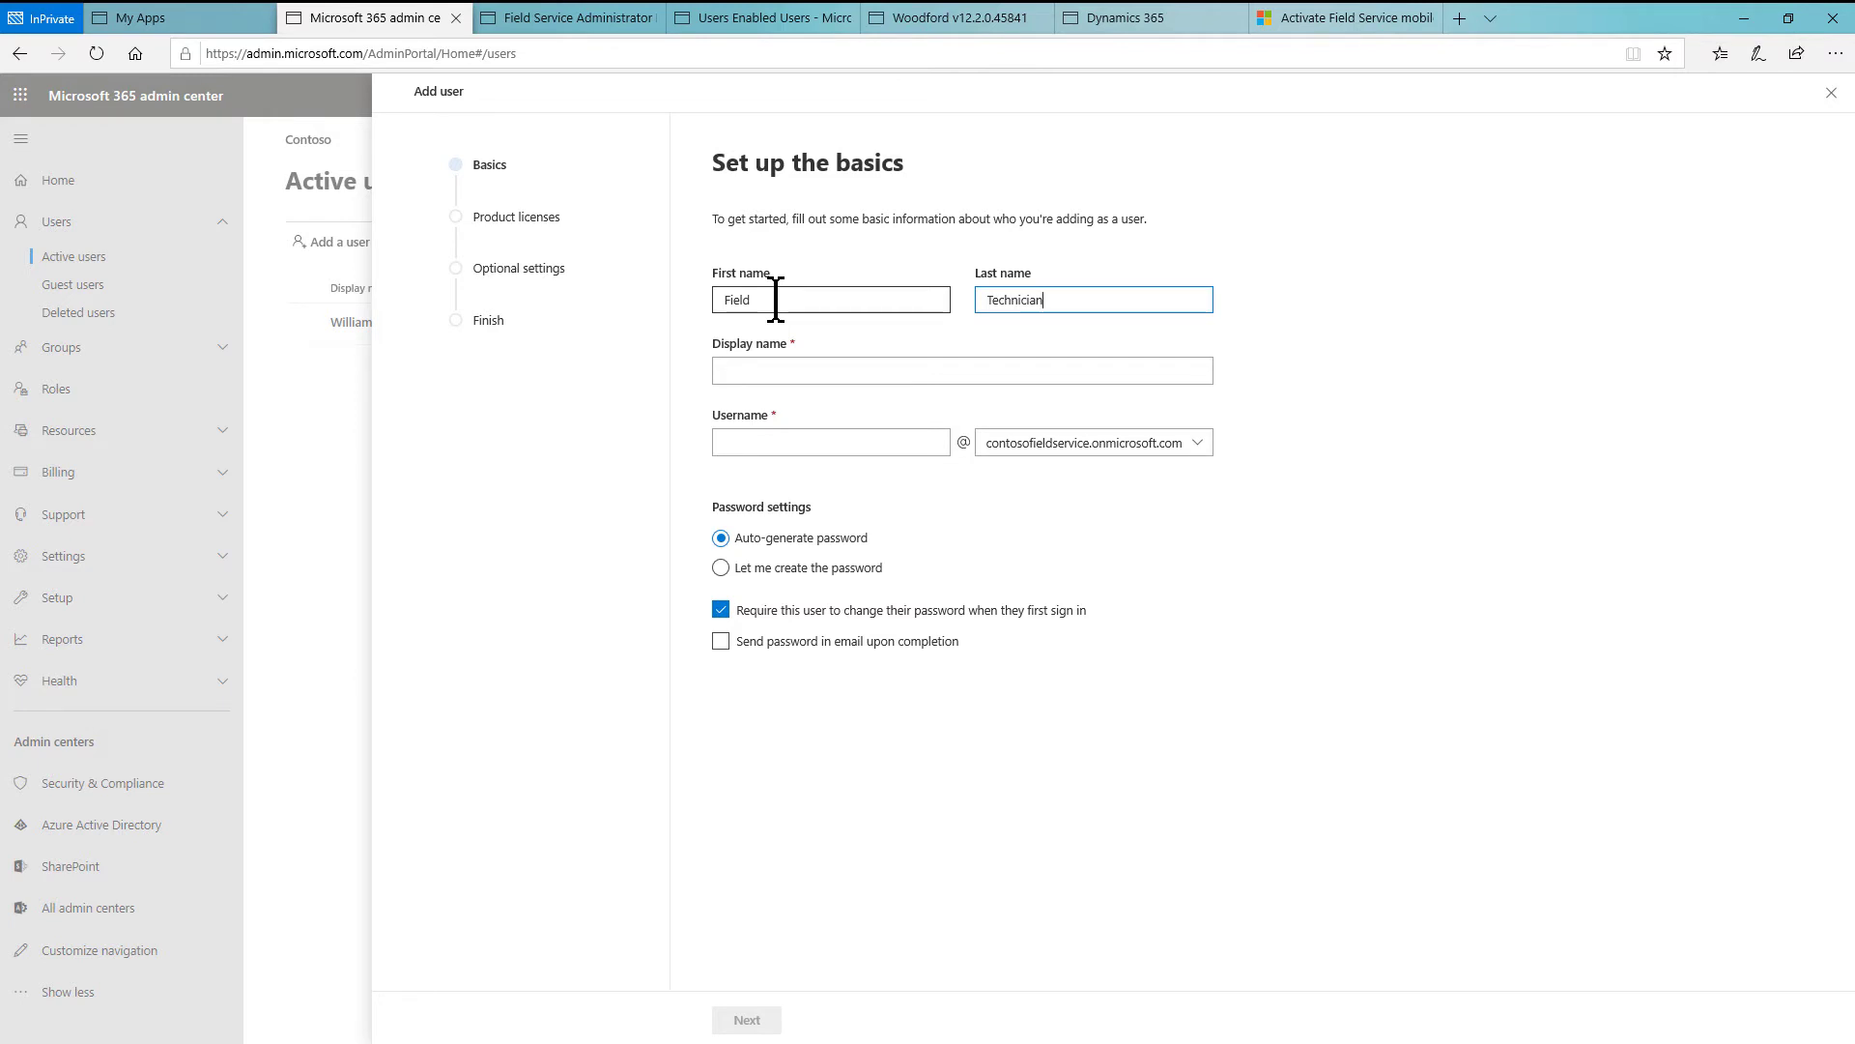
key("Tab")
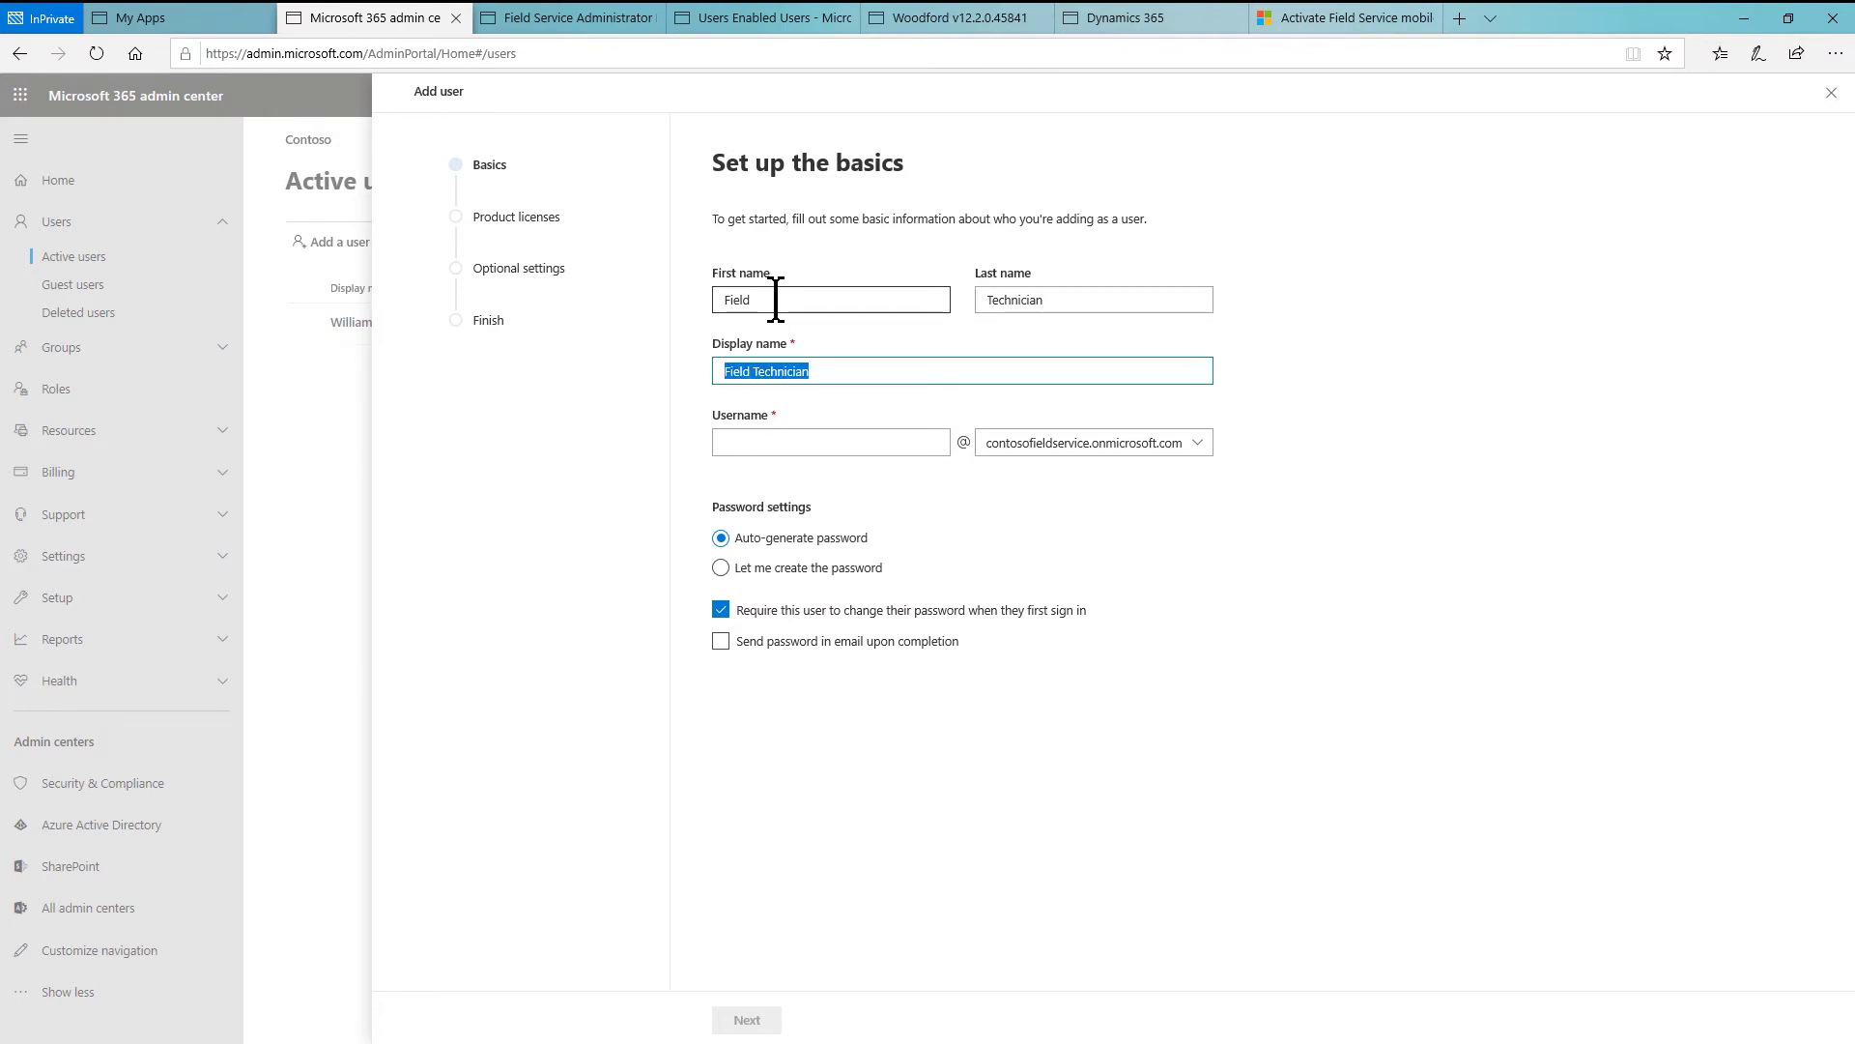
left_click(780, 441)
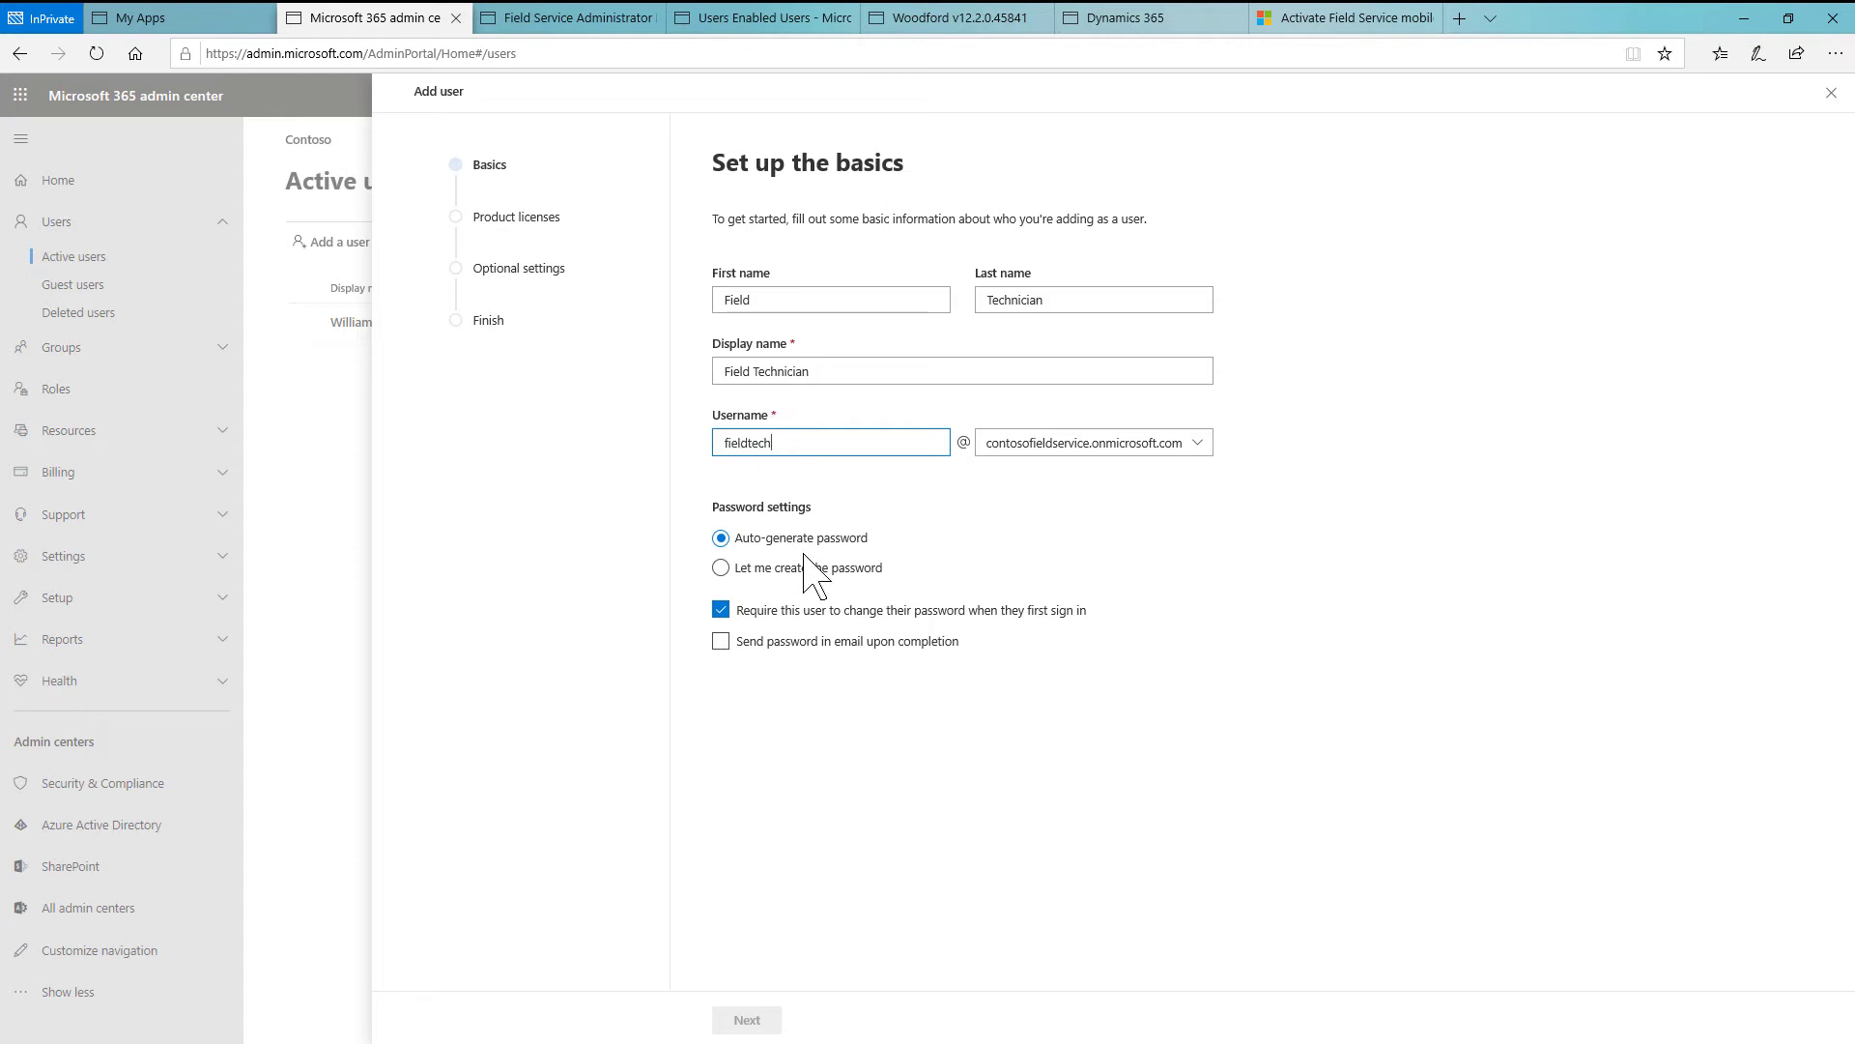
left_click(812, 610)
left_click(721, 570)
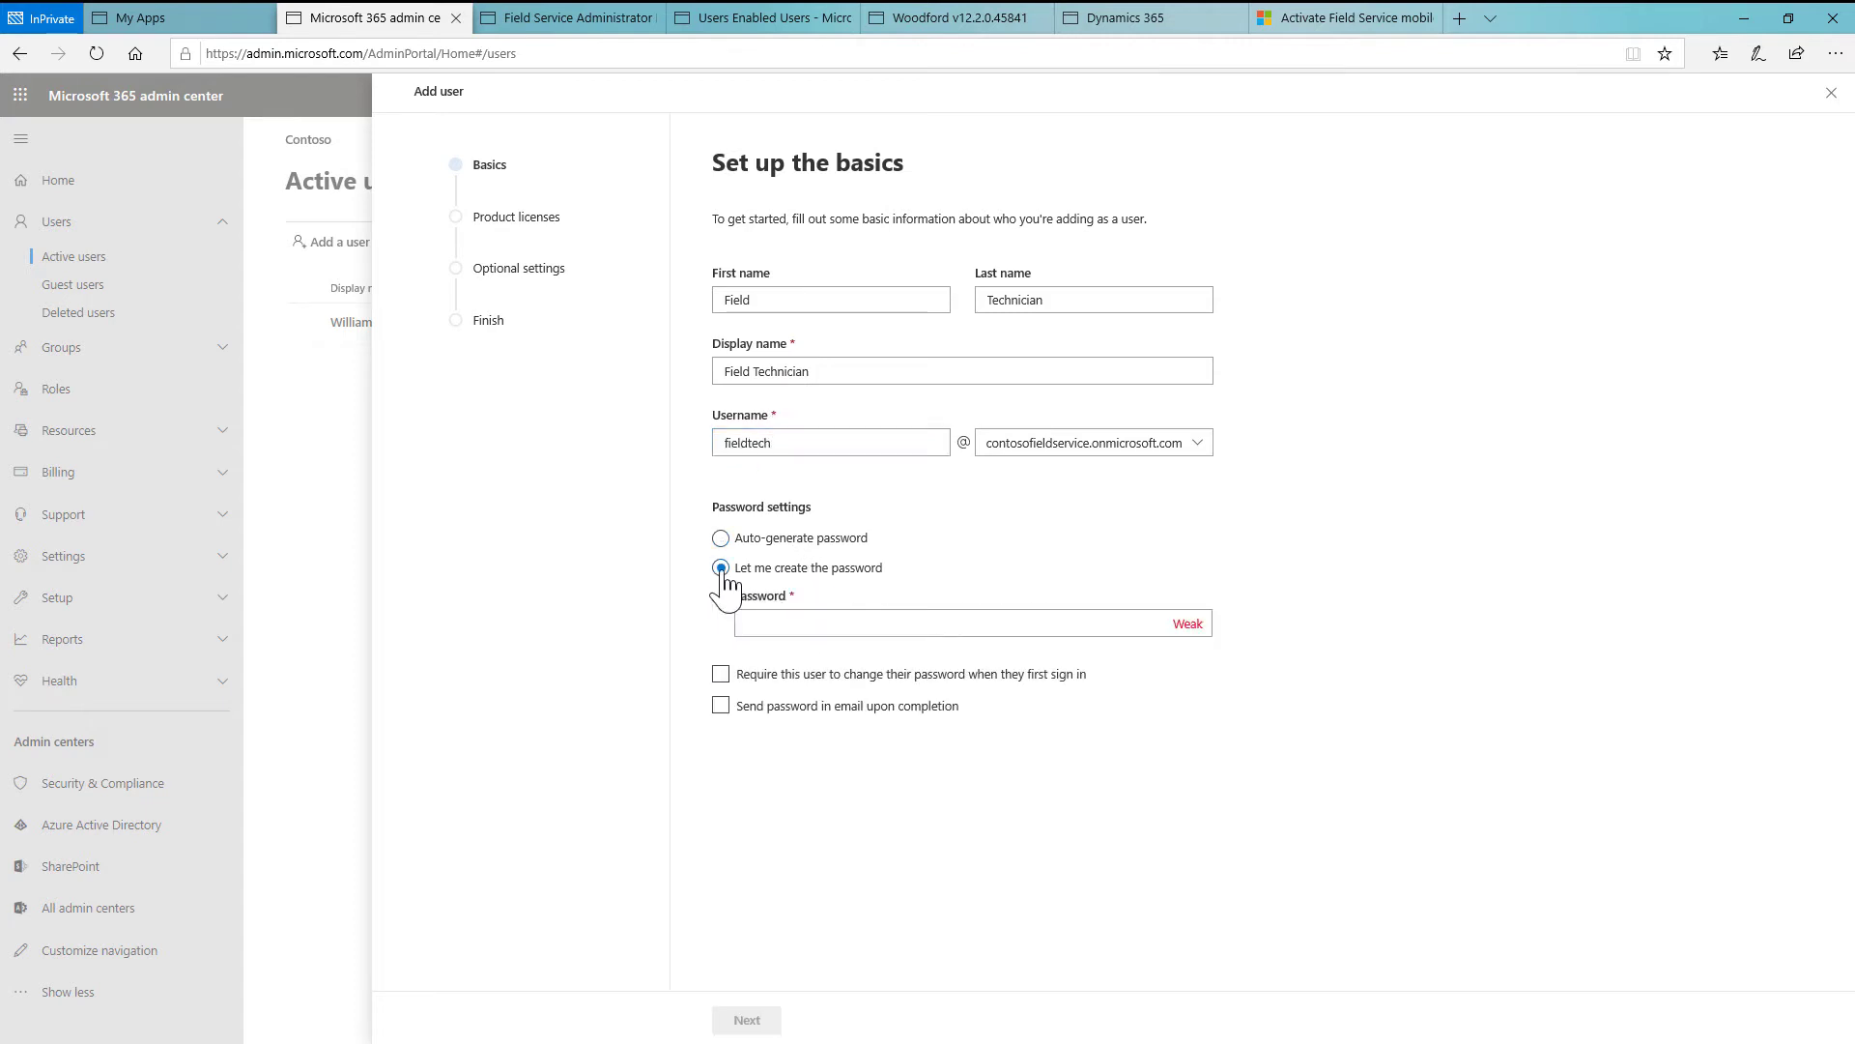
type("••••••••••")
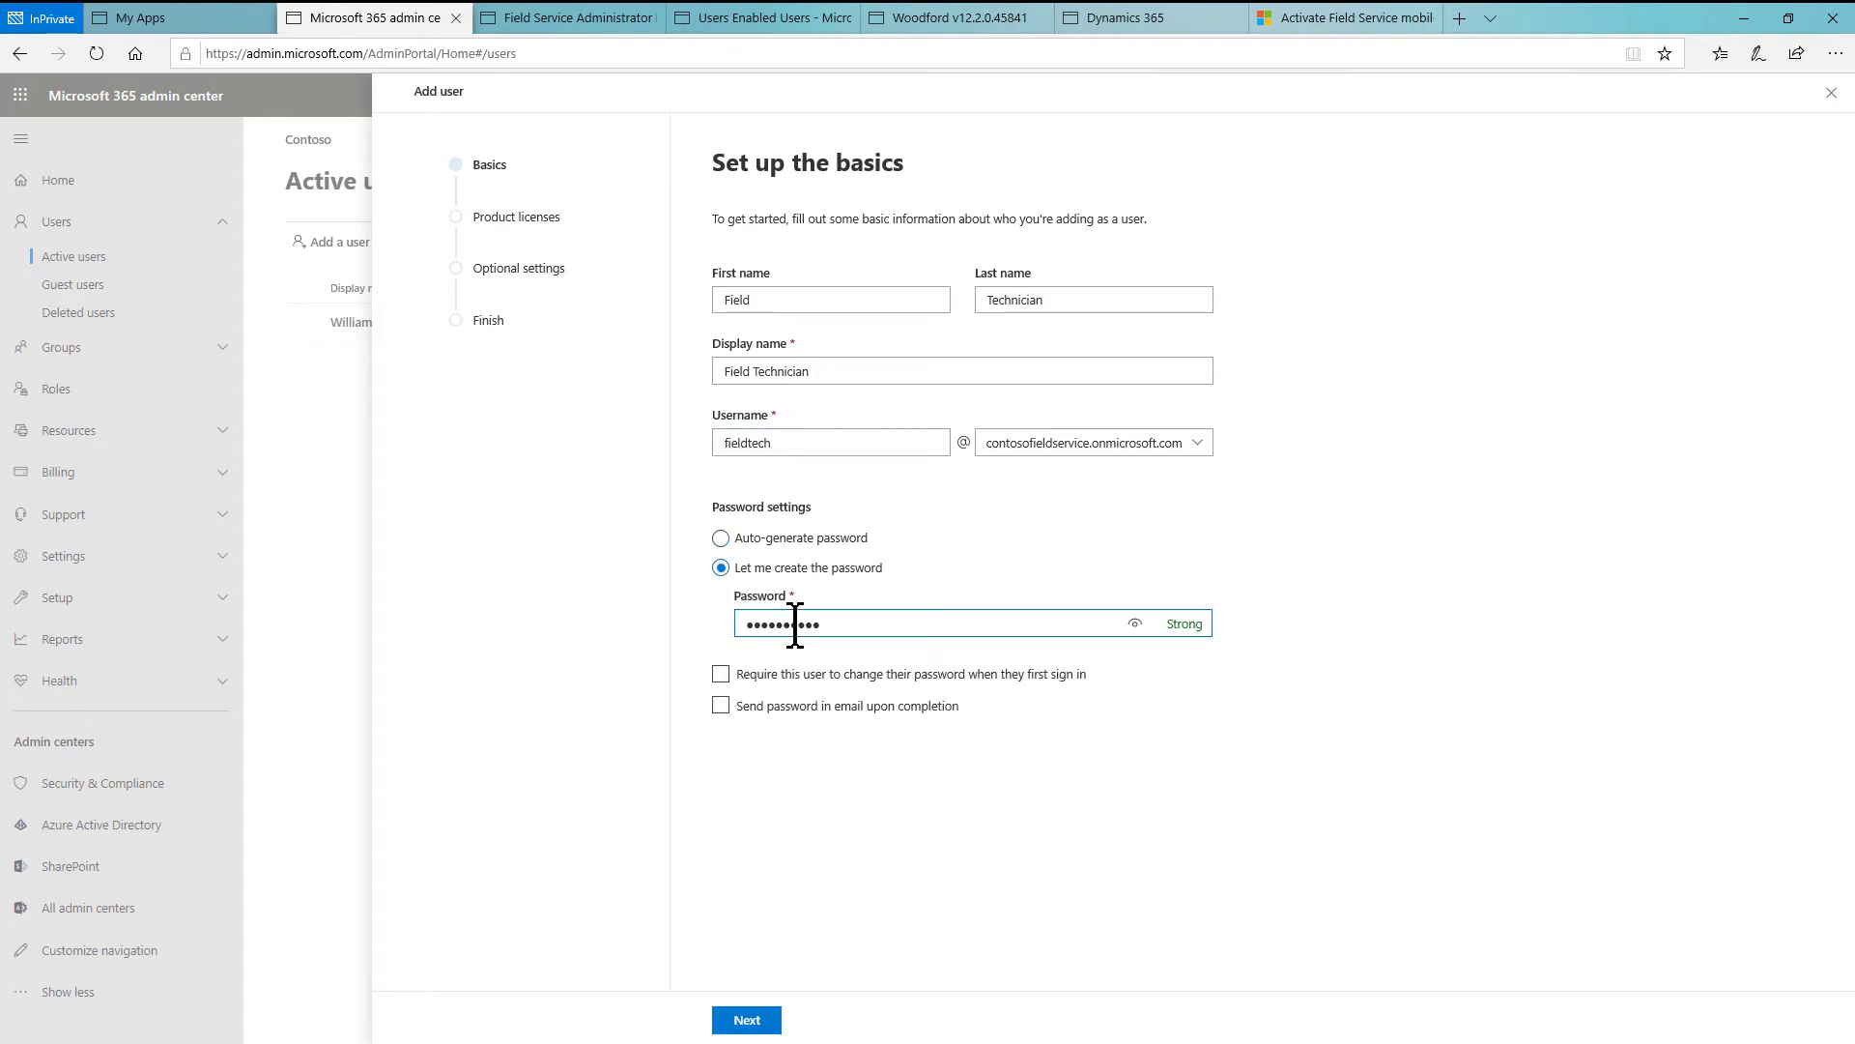
Assign the Dynamics 365 Customer Engagement Plan licence and finish creating the user.
left_click(748, 1020)
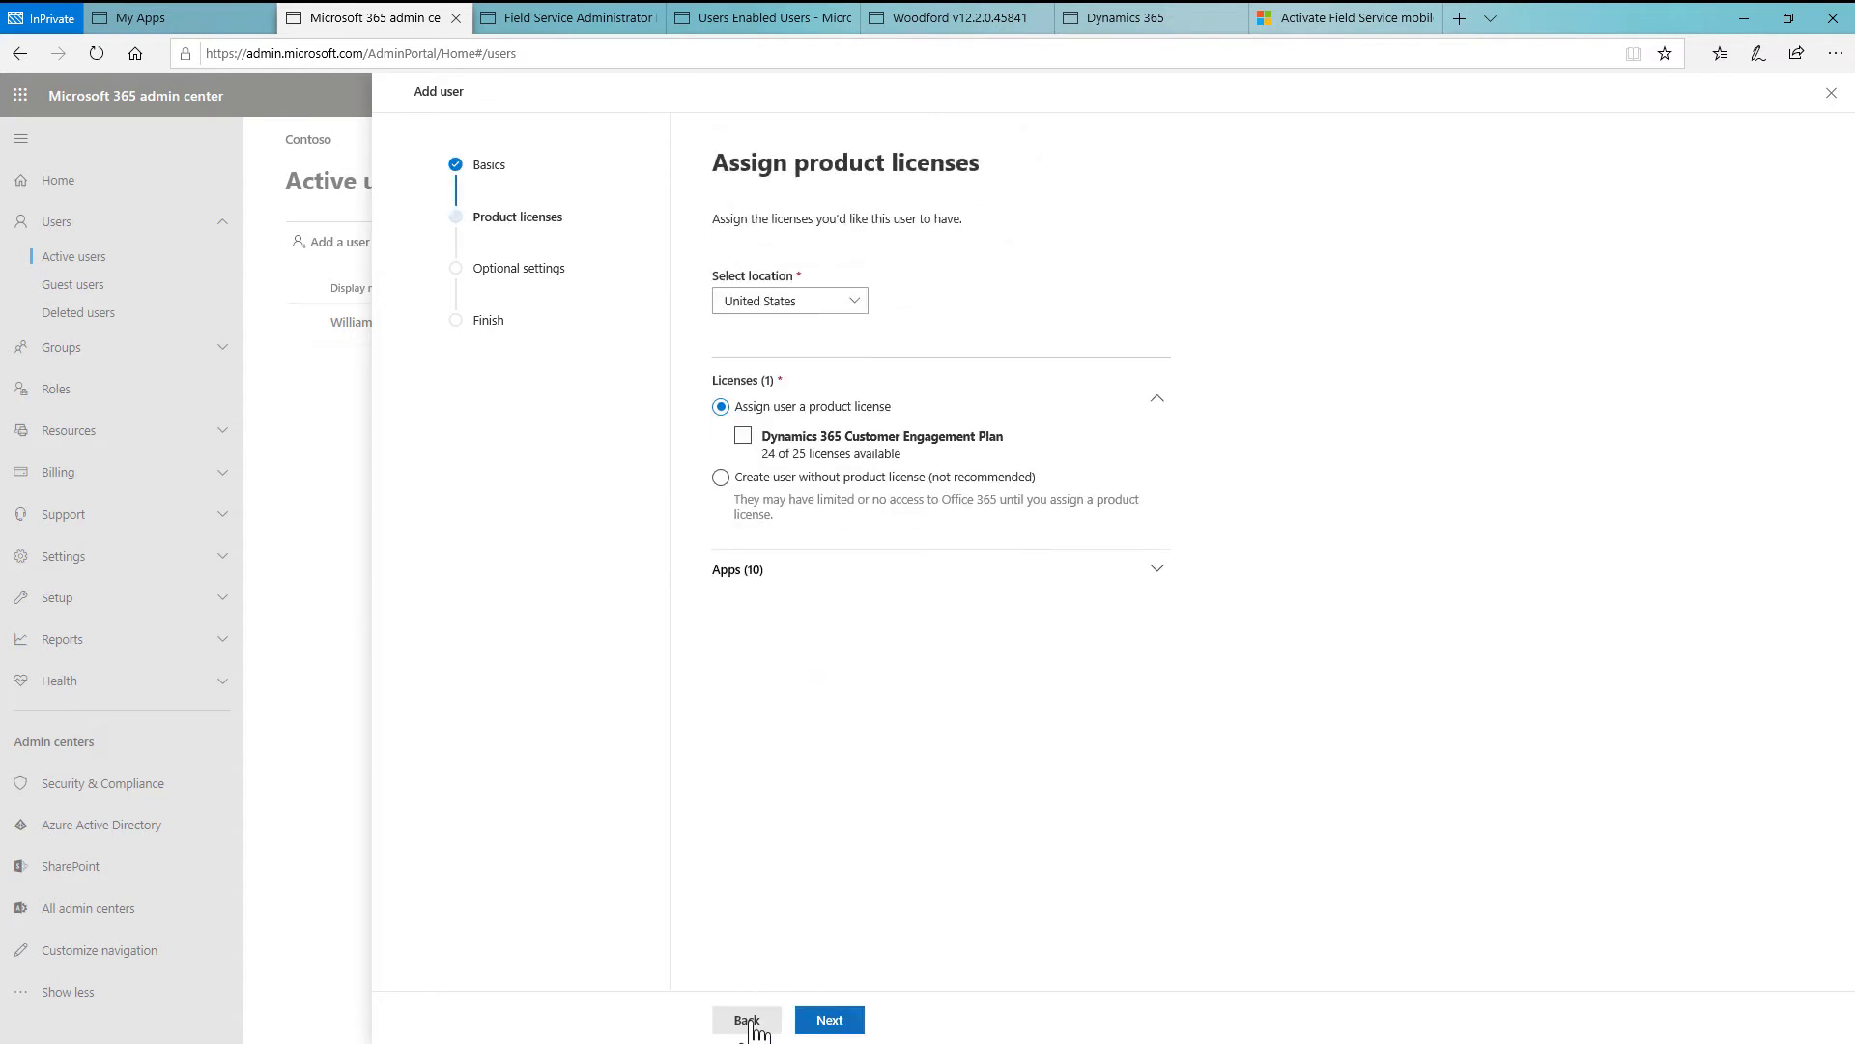
left_click(743, 436)
left_click(828, 1014)
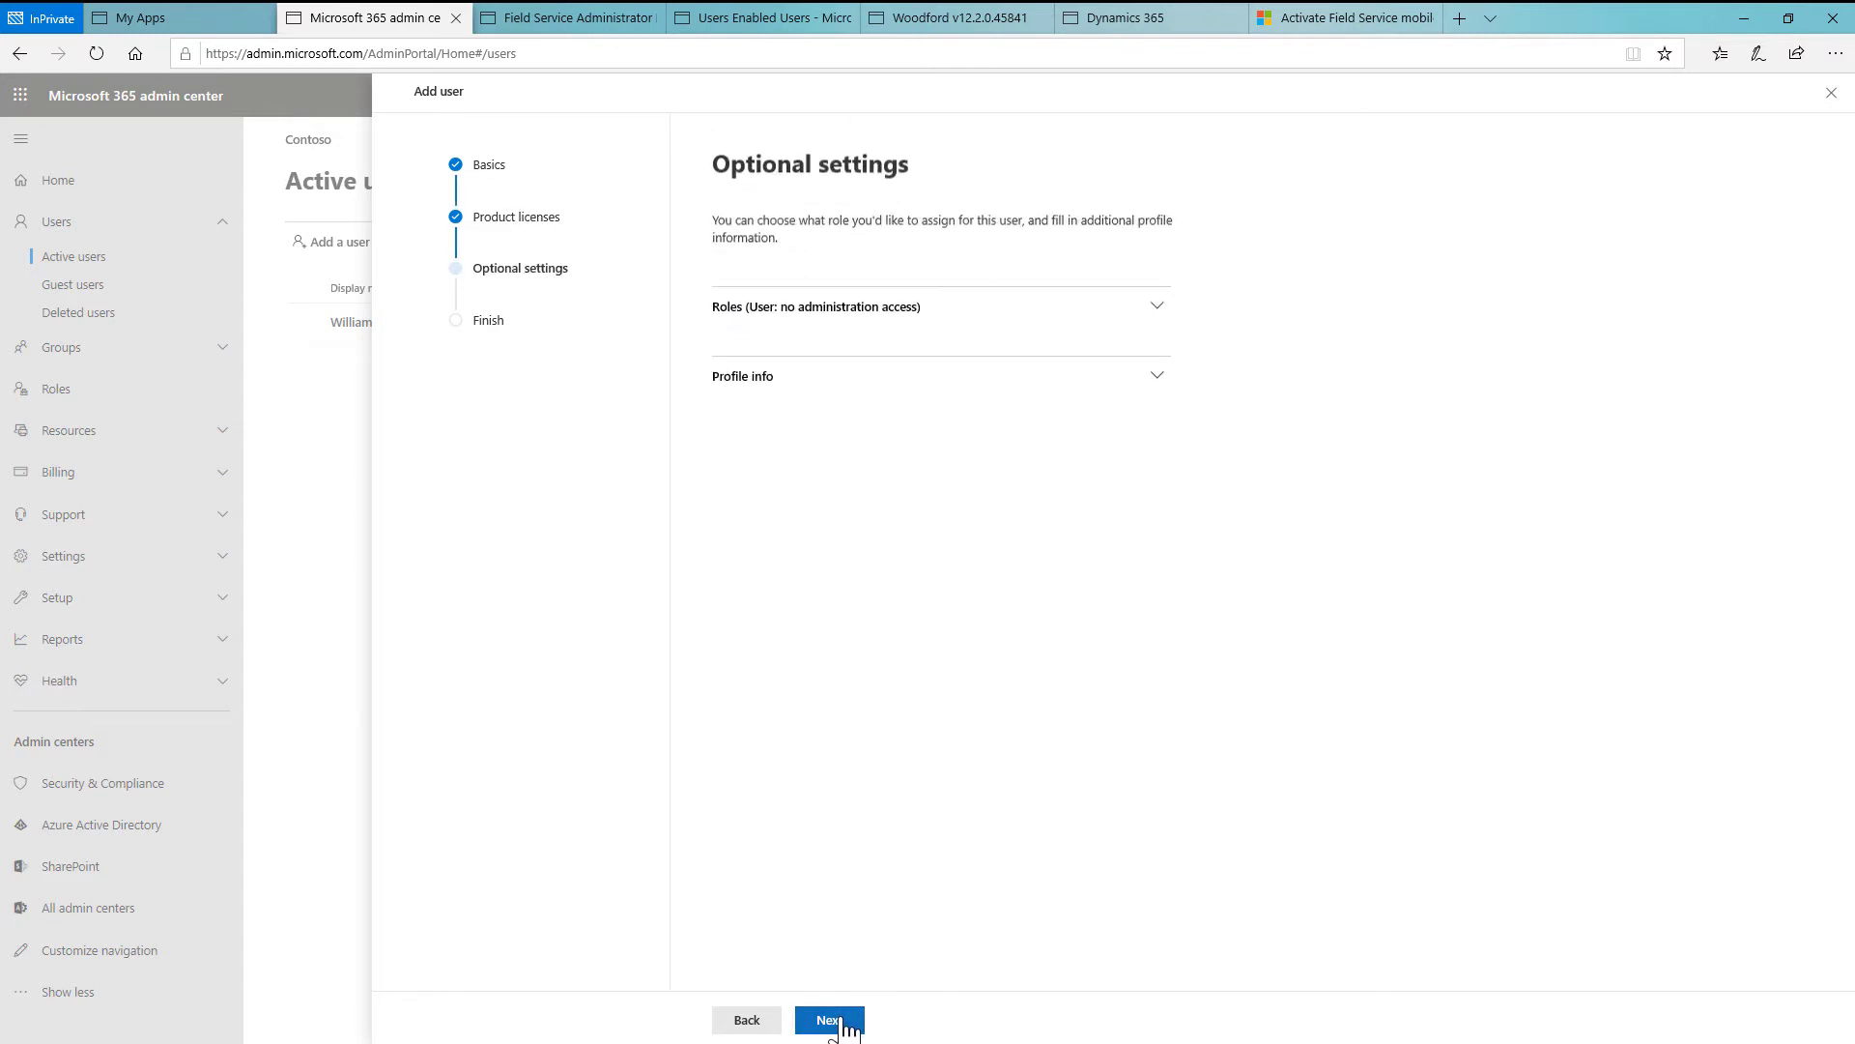
left_click(1158, 318)
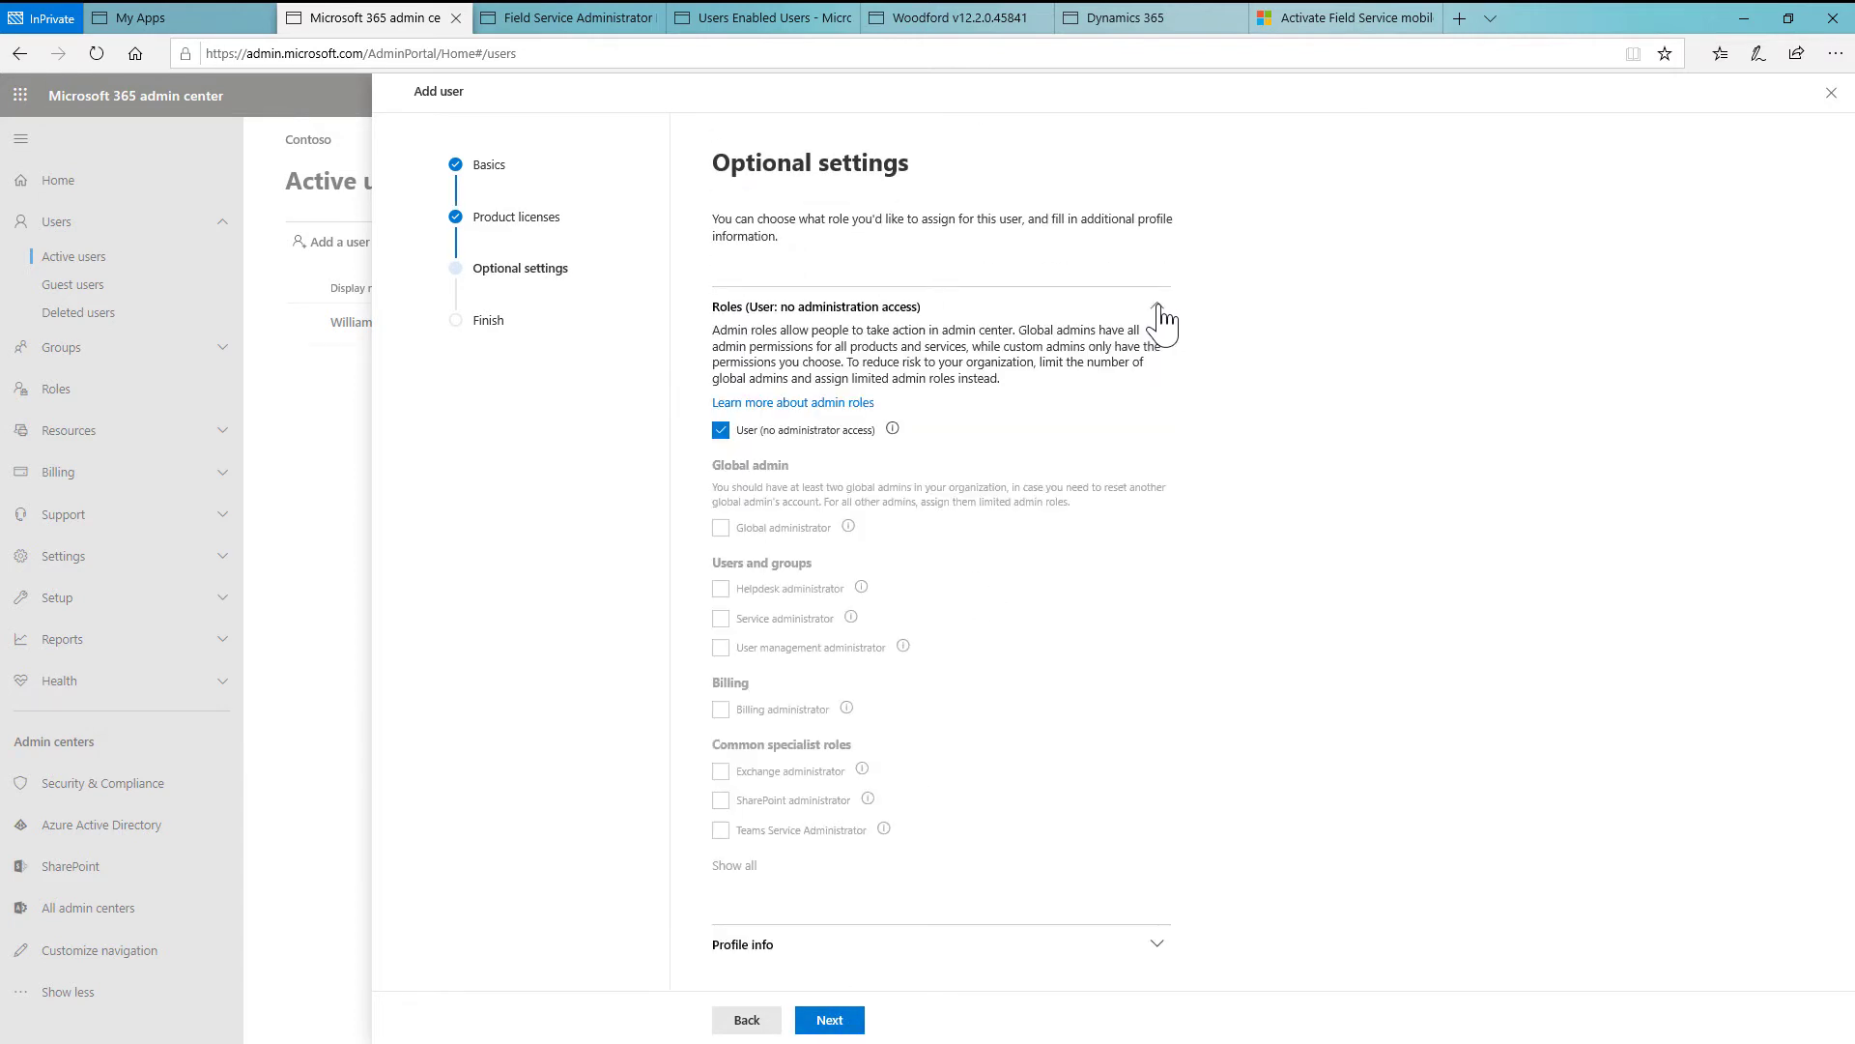
left_click(1159, 317)
left_click(829, 1019)
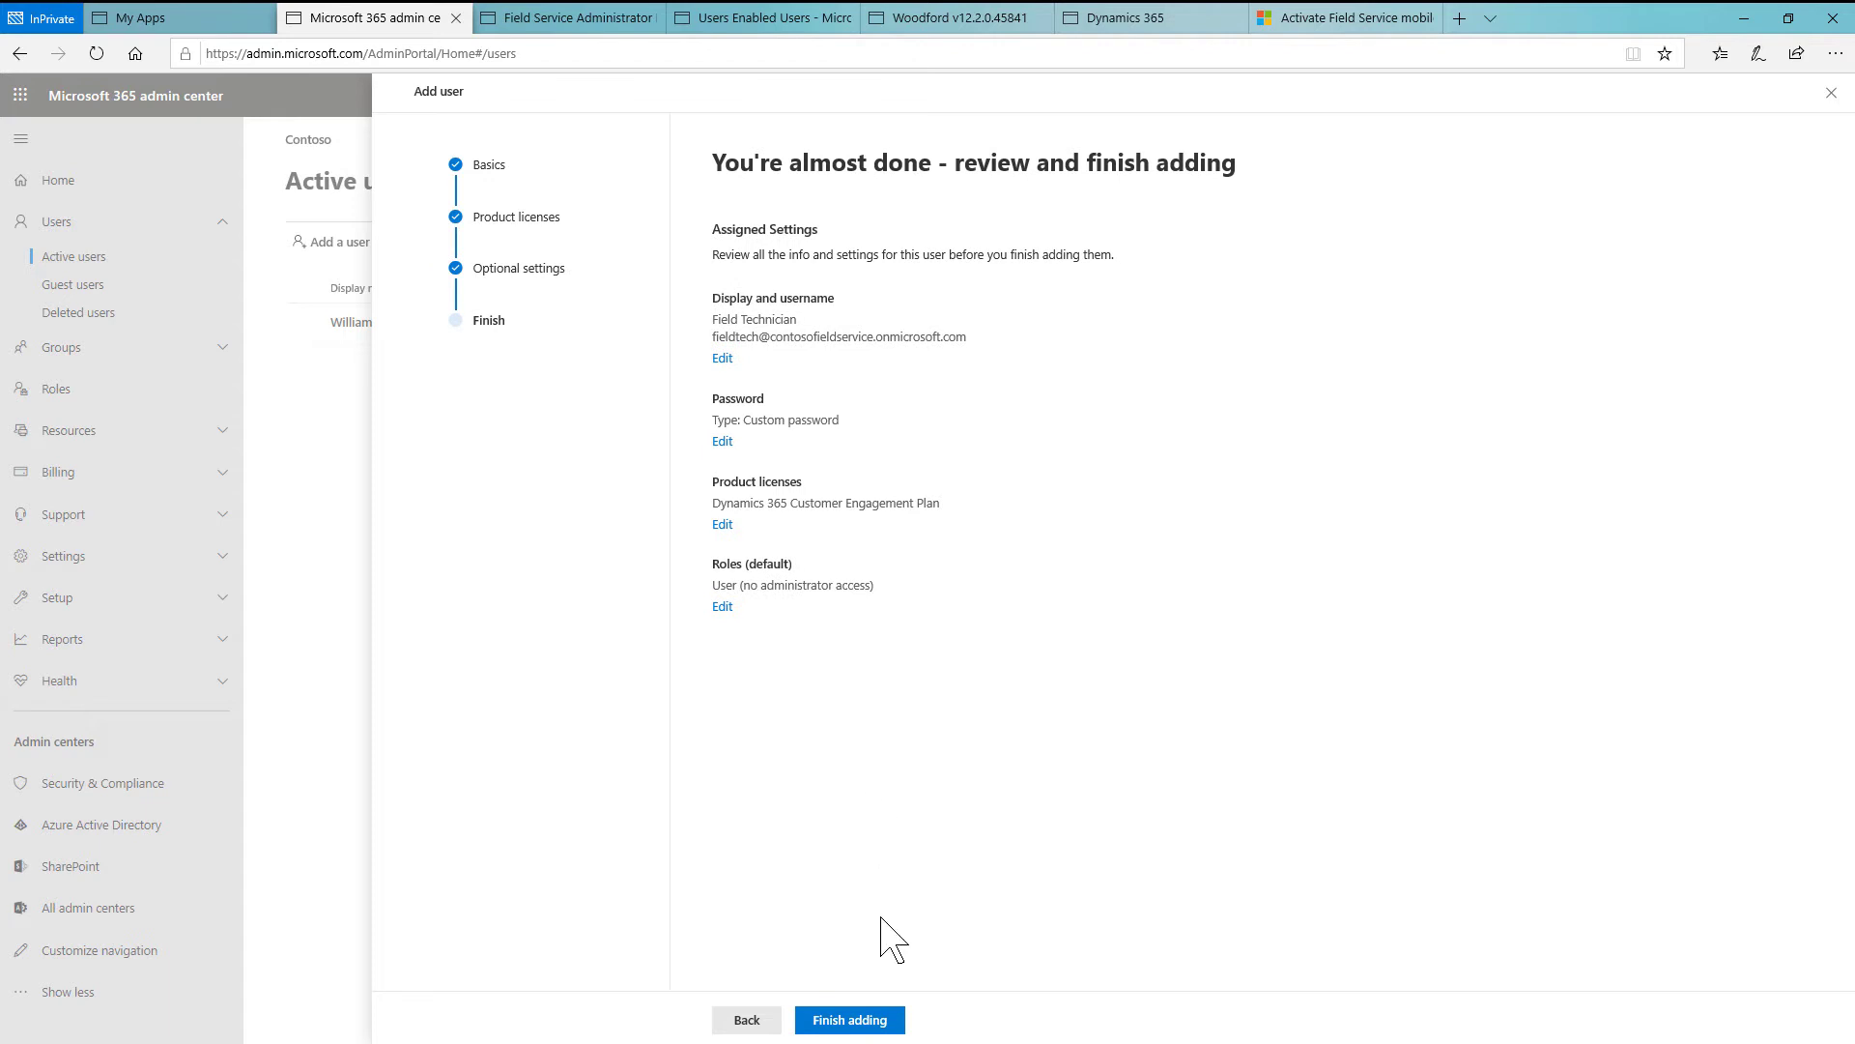
left_click(869, 1019)
left_click(749, 1020)
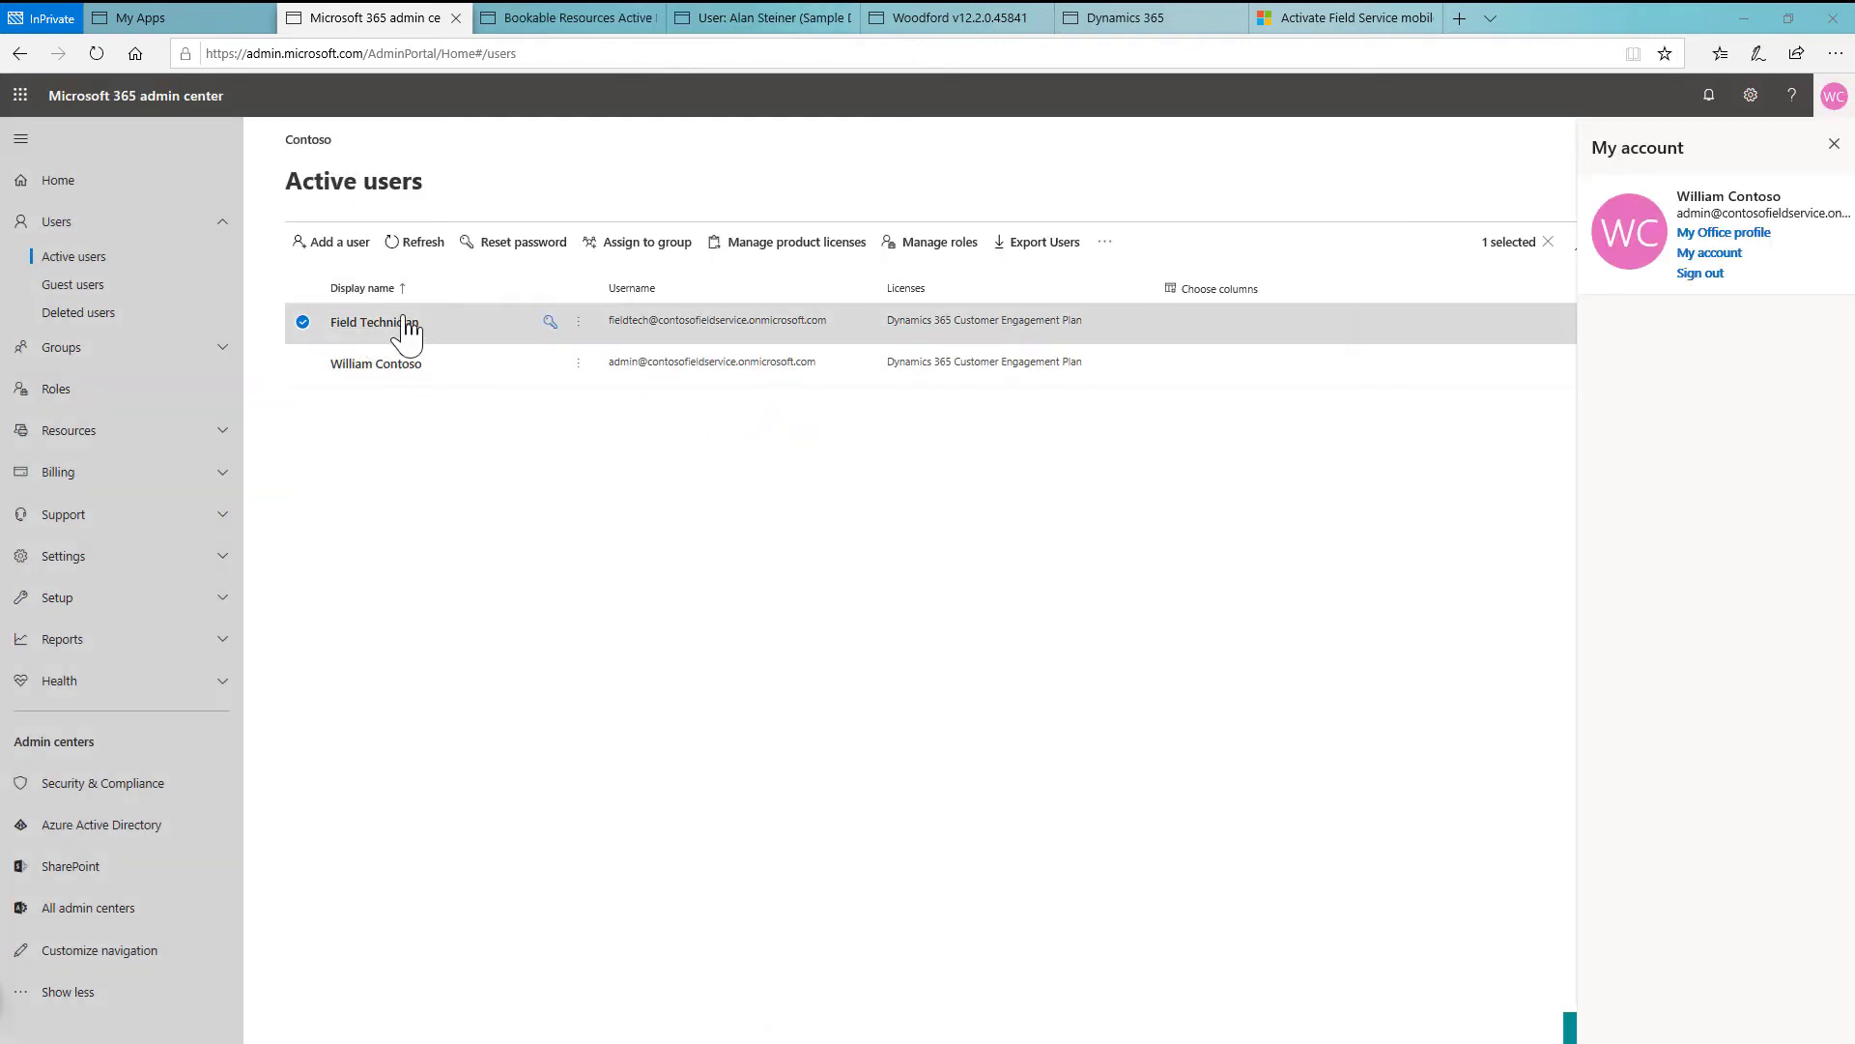
Enter the Field Technician user's street address, city, state and ZIP code in contact information, then save.
left_click(391, 322)
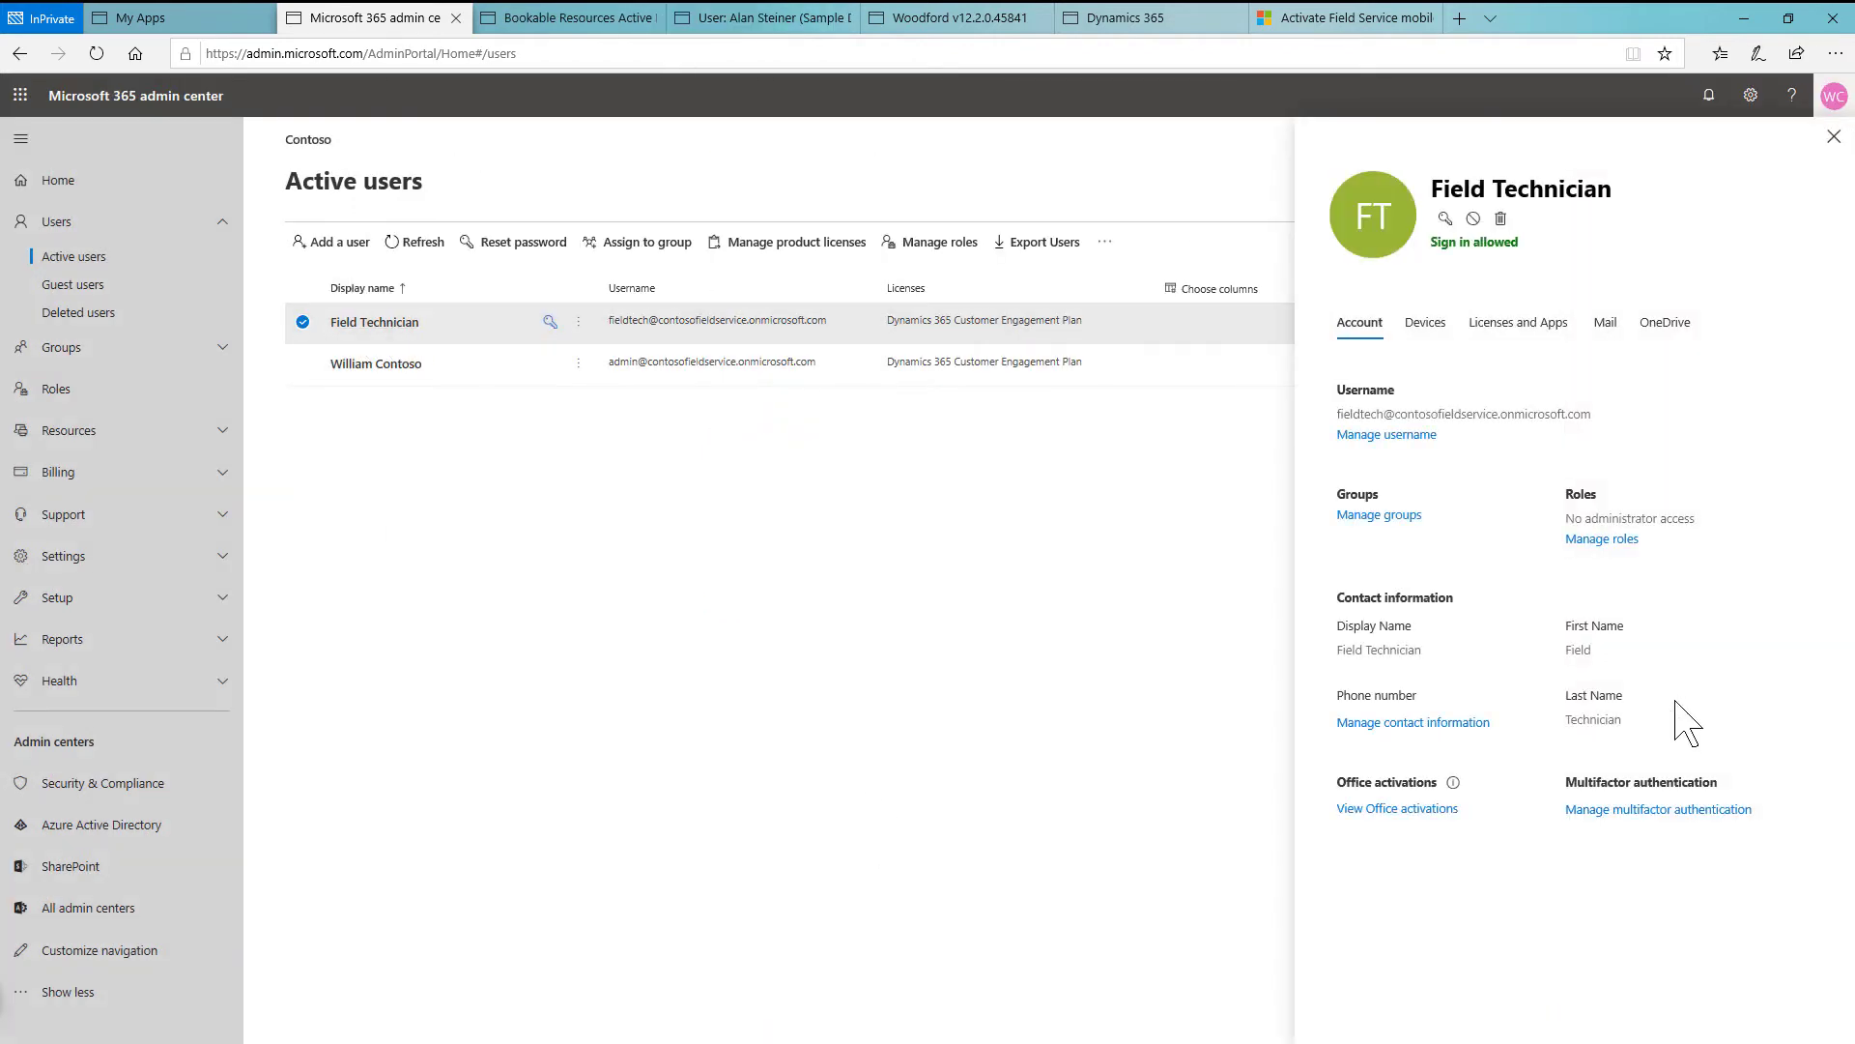
left_click(1480, 742)
left_click(1215, 426)
scroll(1247, 633, "down", 2)
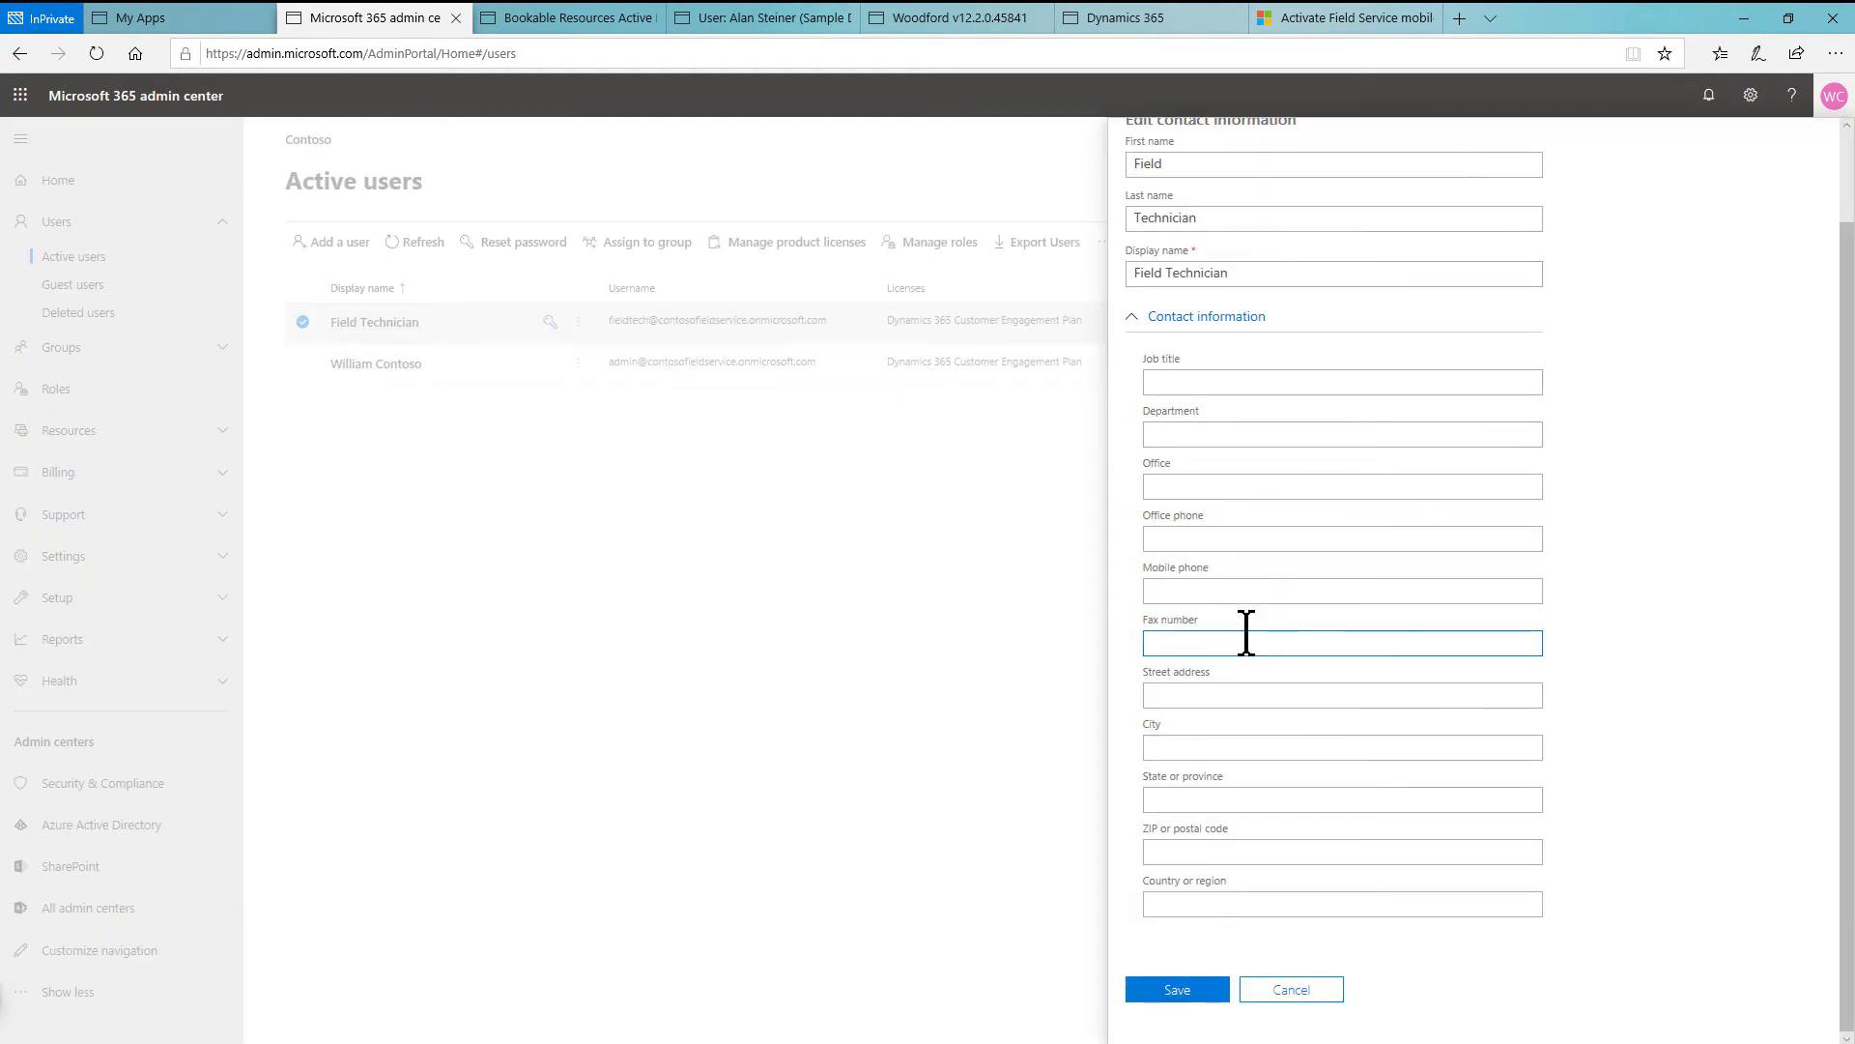
left_click(1222, 695)
type("1 Microsoft Way")
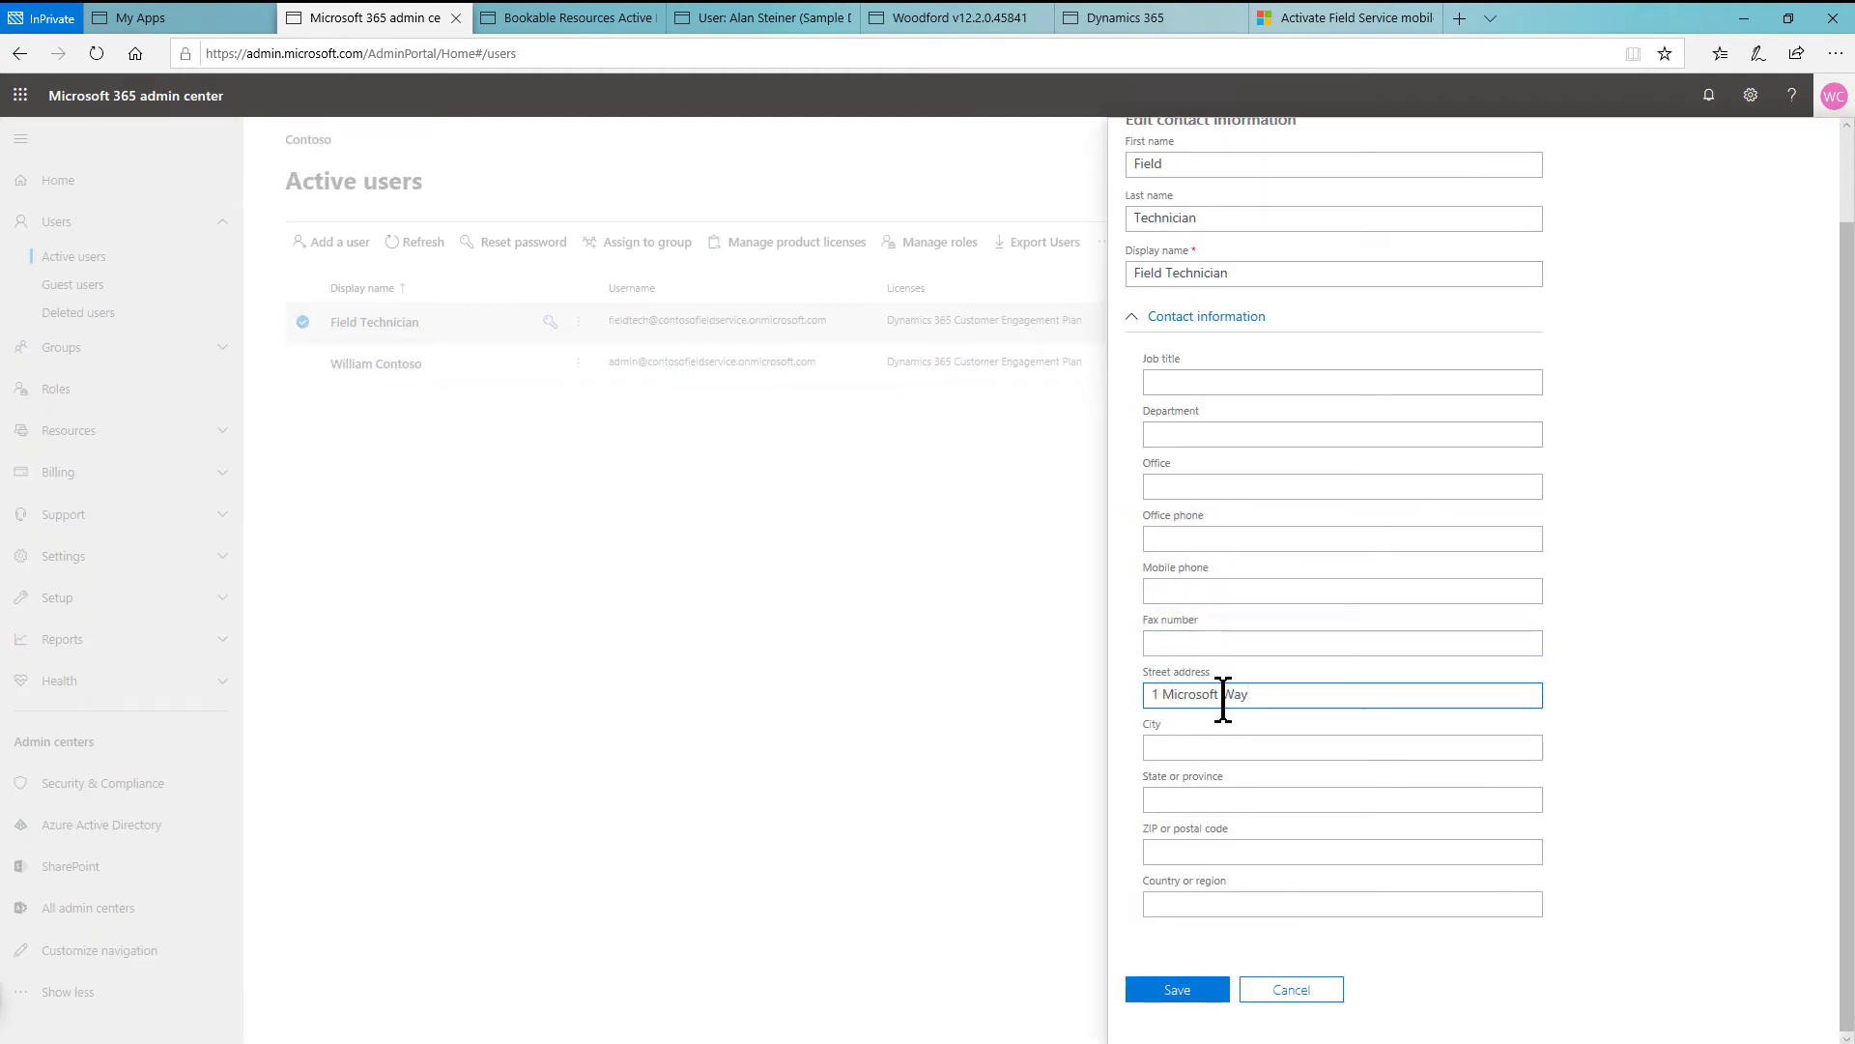
key("Tab")
type("Red")
key("Tab")
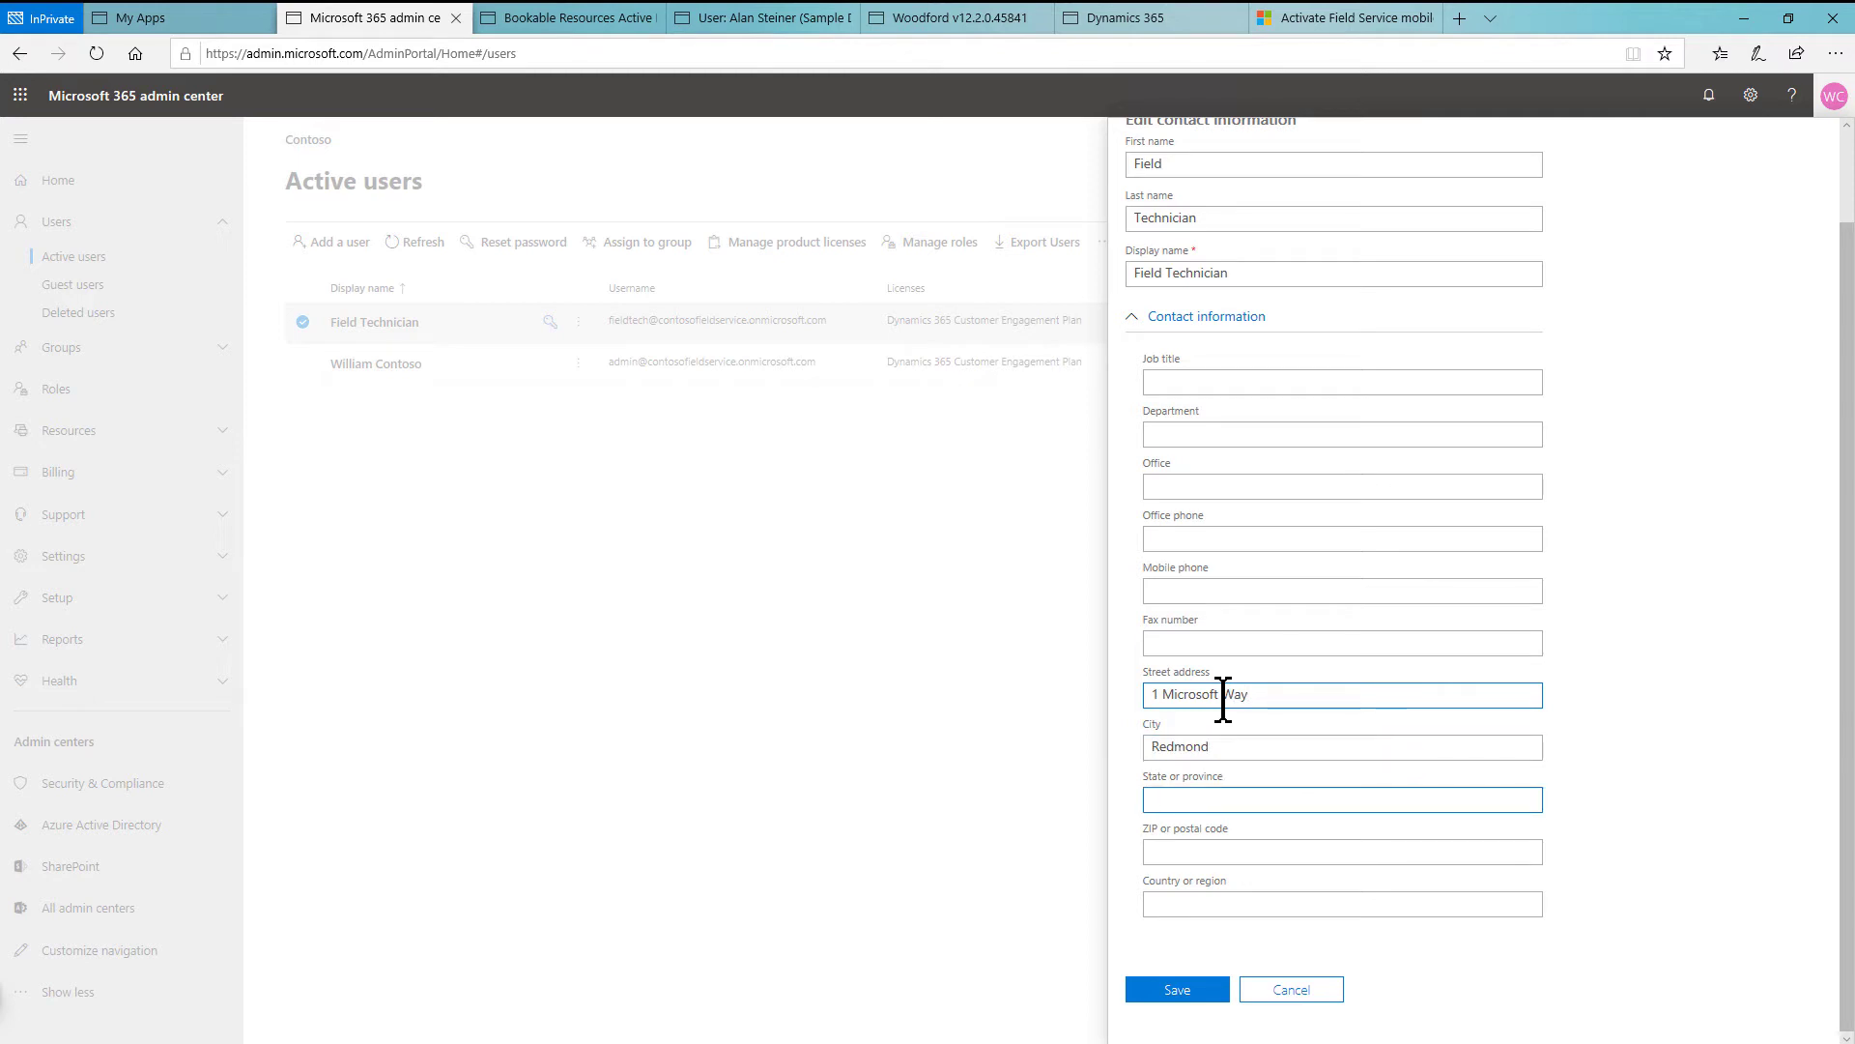
type("WA")
key("Tab")
type("98052")
left_click(1184, 990)
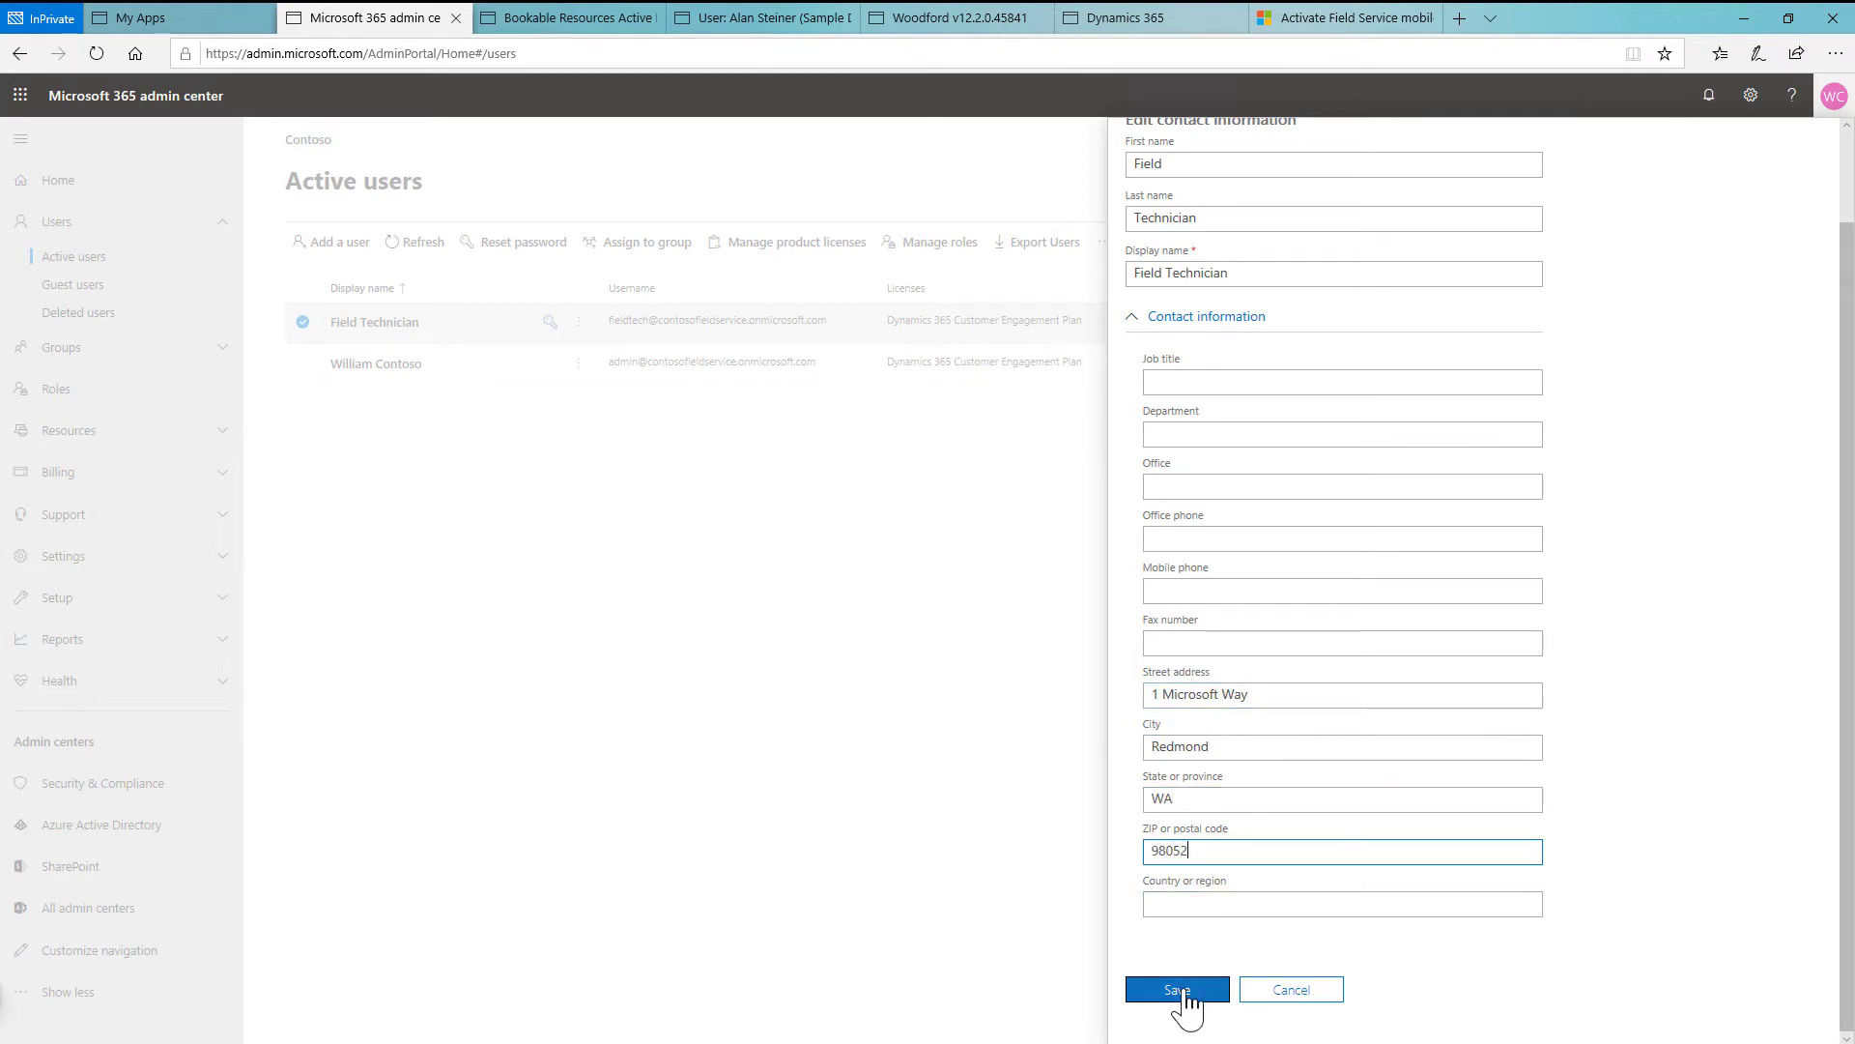
left_click(1190, 319)
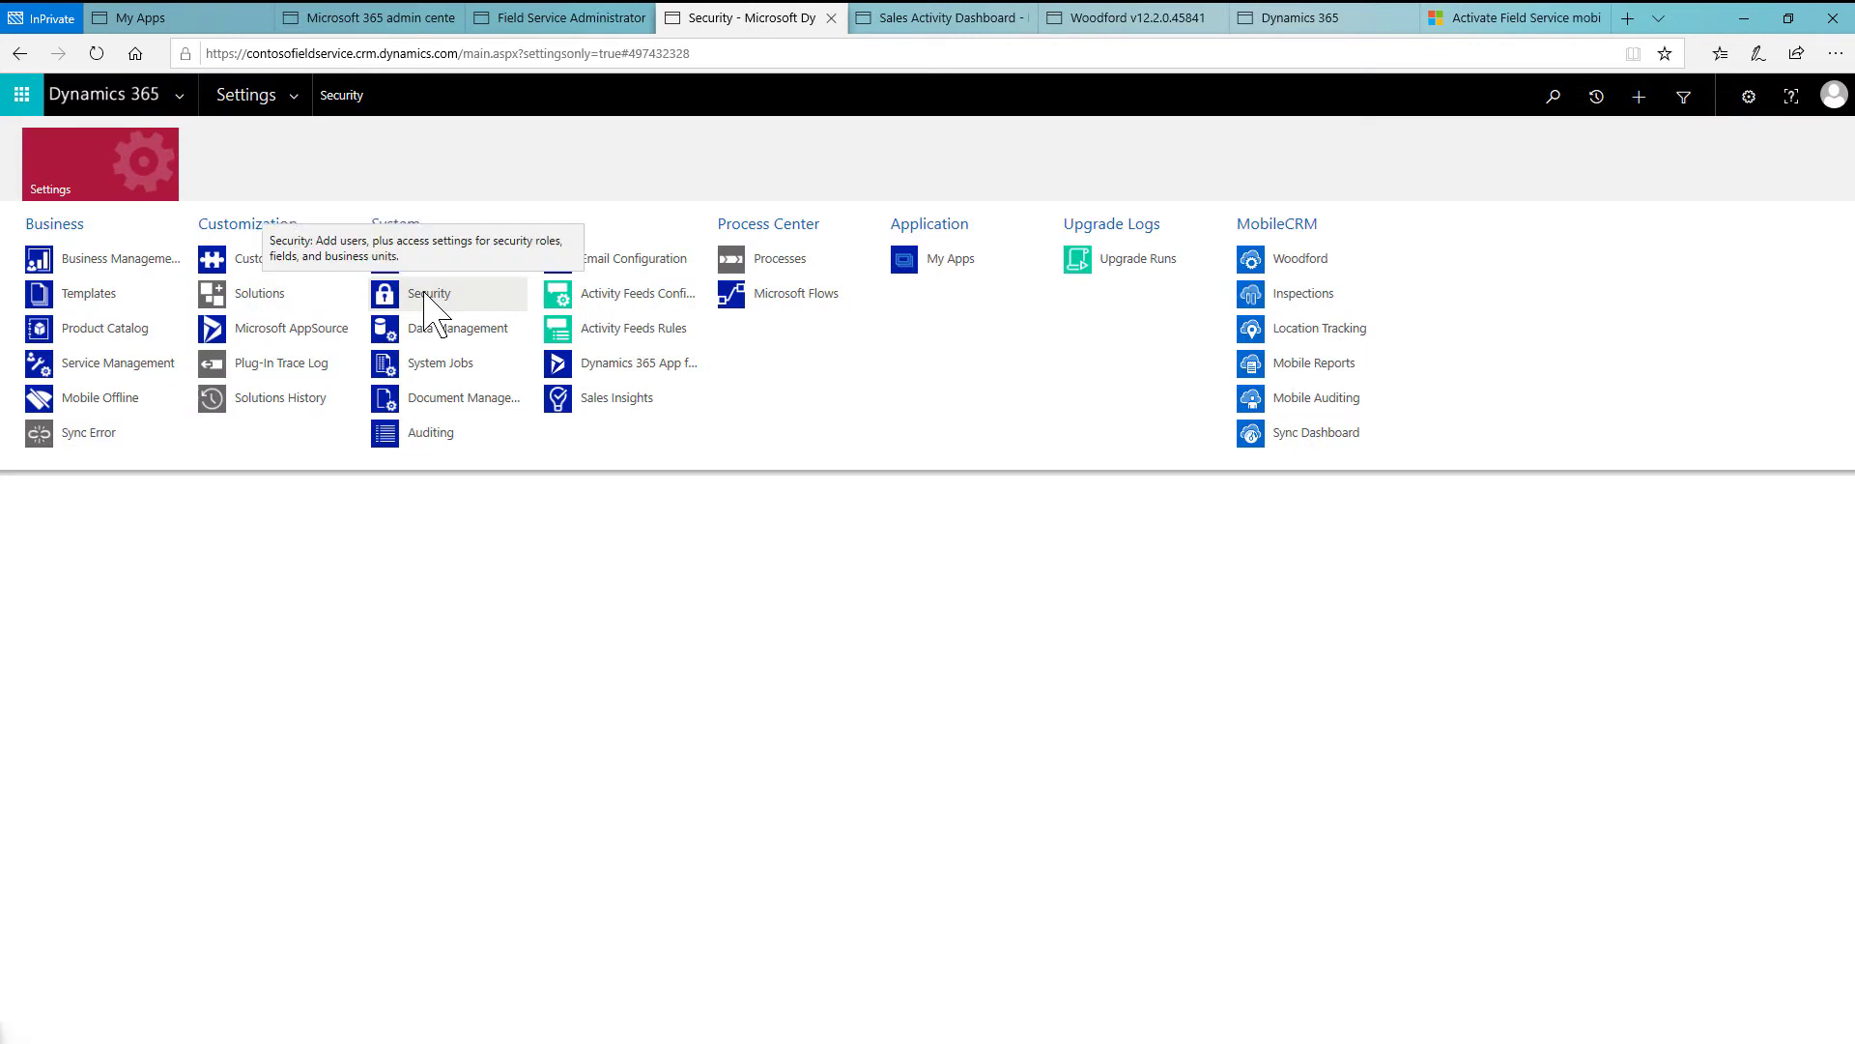
Assign the Field Service - Resource security role to Field Technician and open that user's record.
left_click(426, 295)
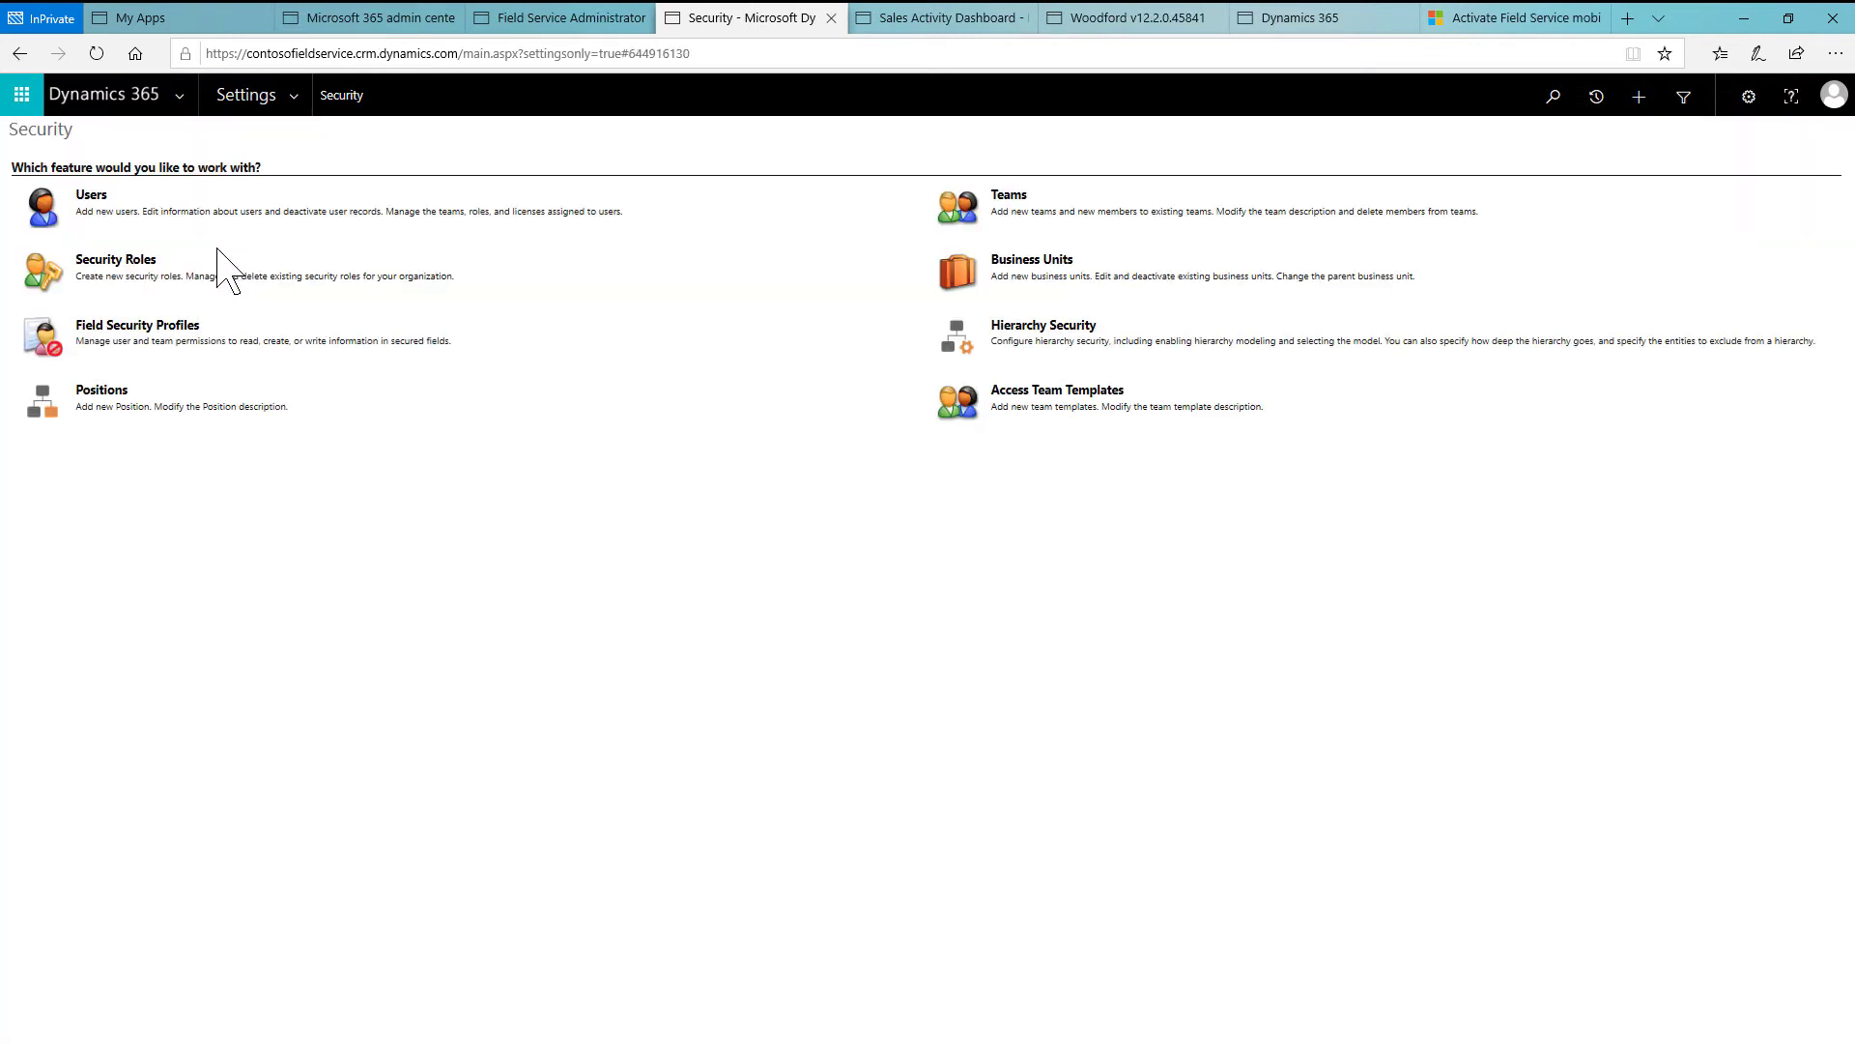
left_click(92, 206)
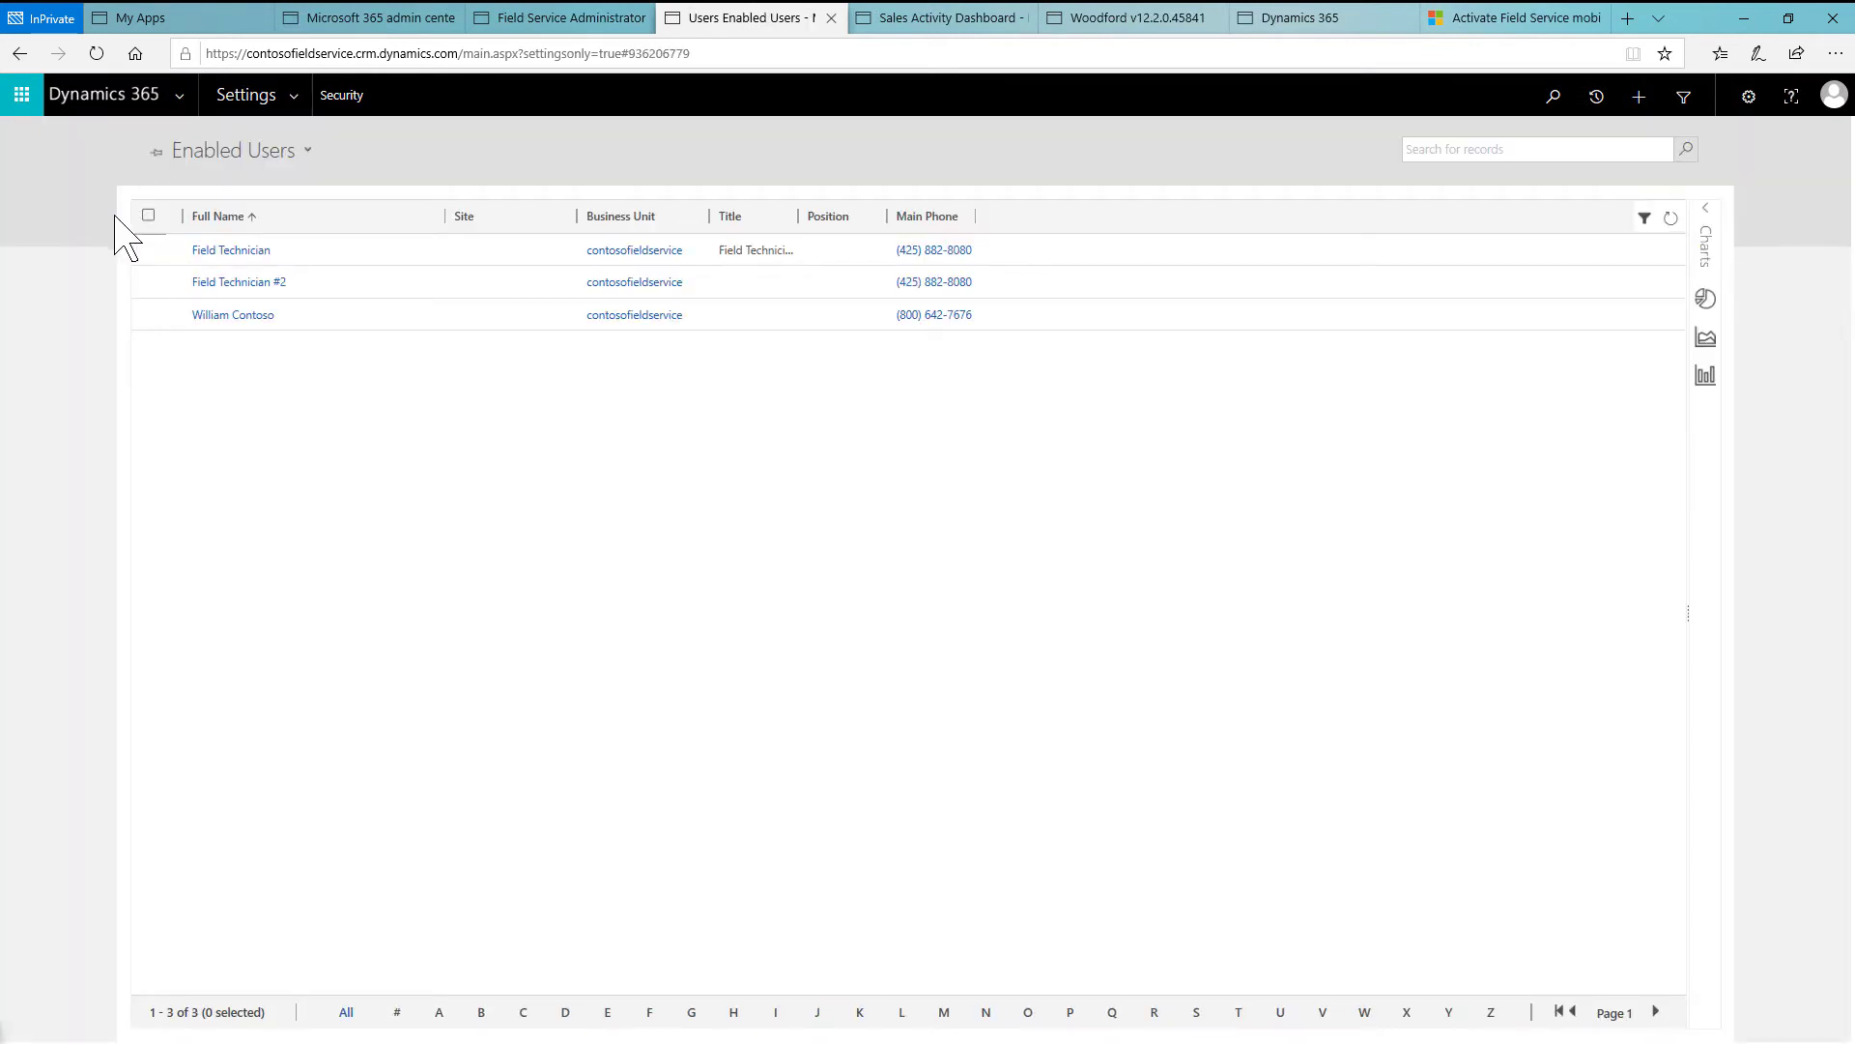
left_click(149, 285)
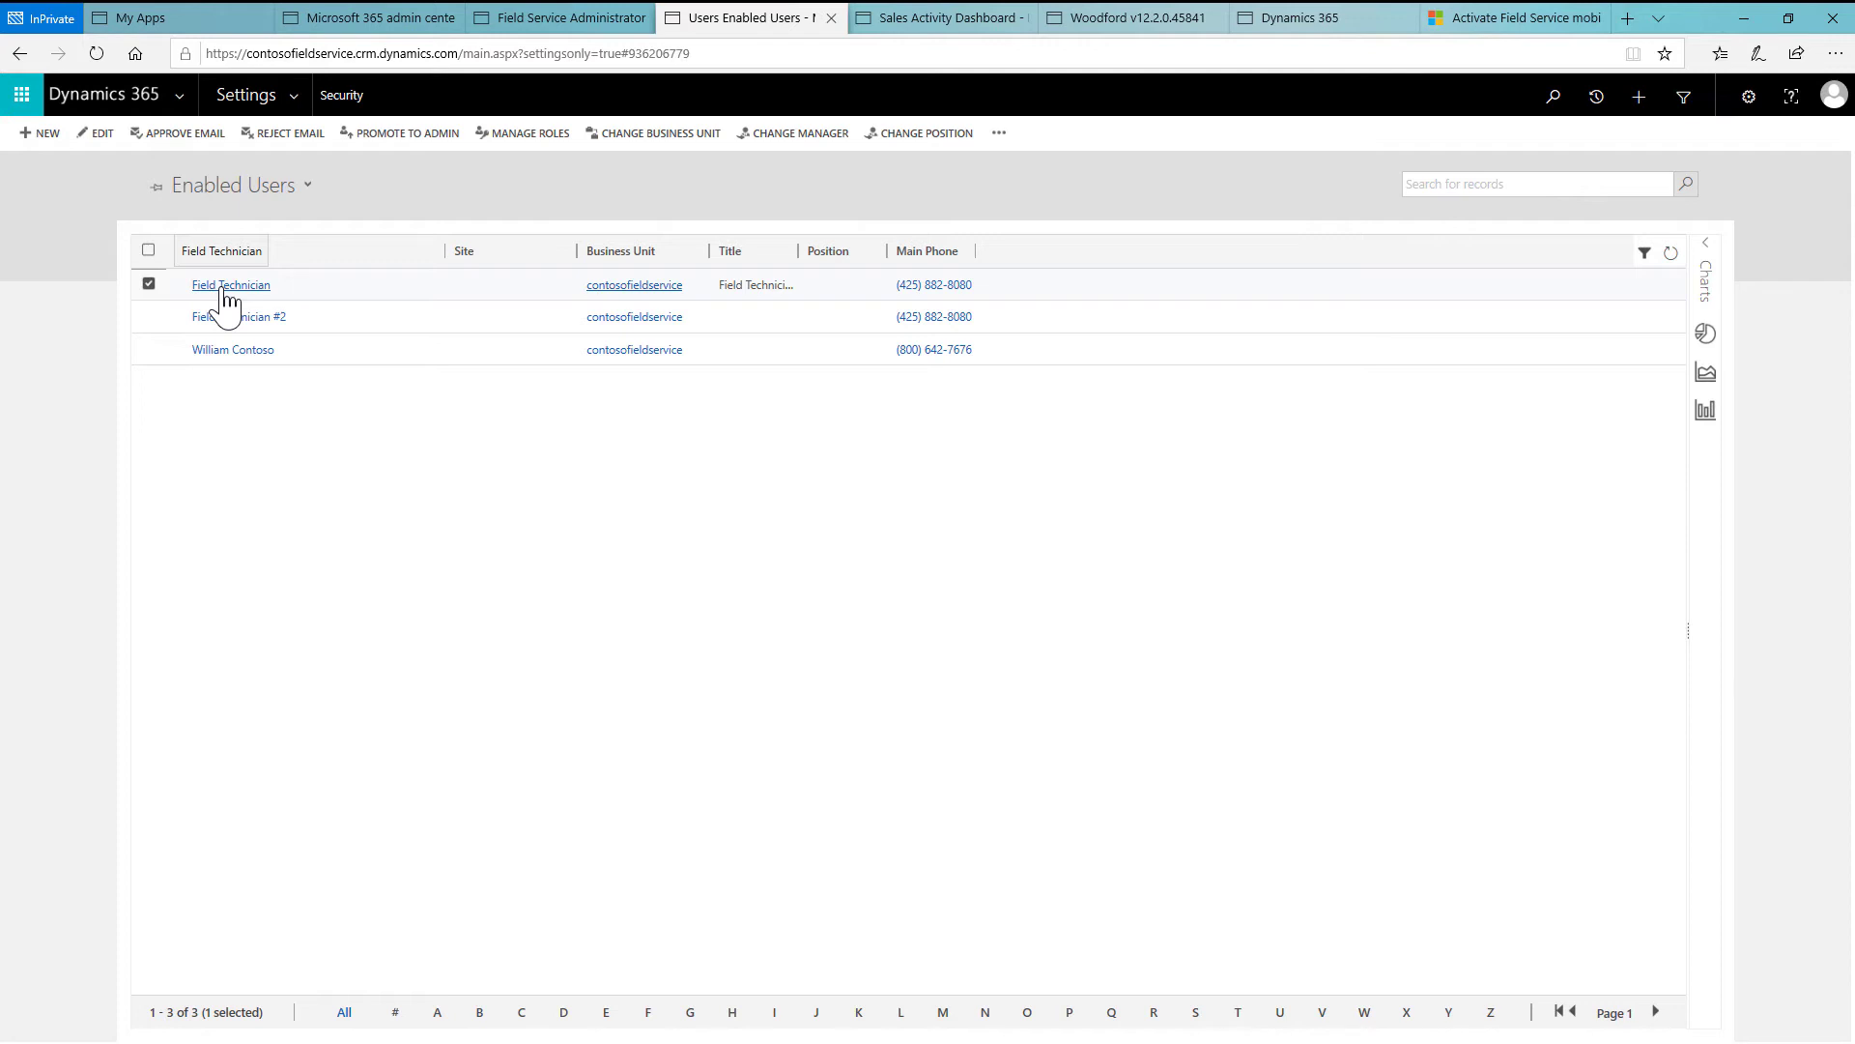
left_click(556, 140)
scroll(916, 609, "down", 4)
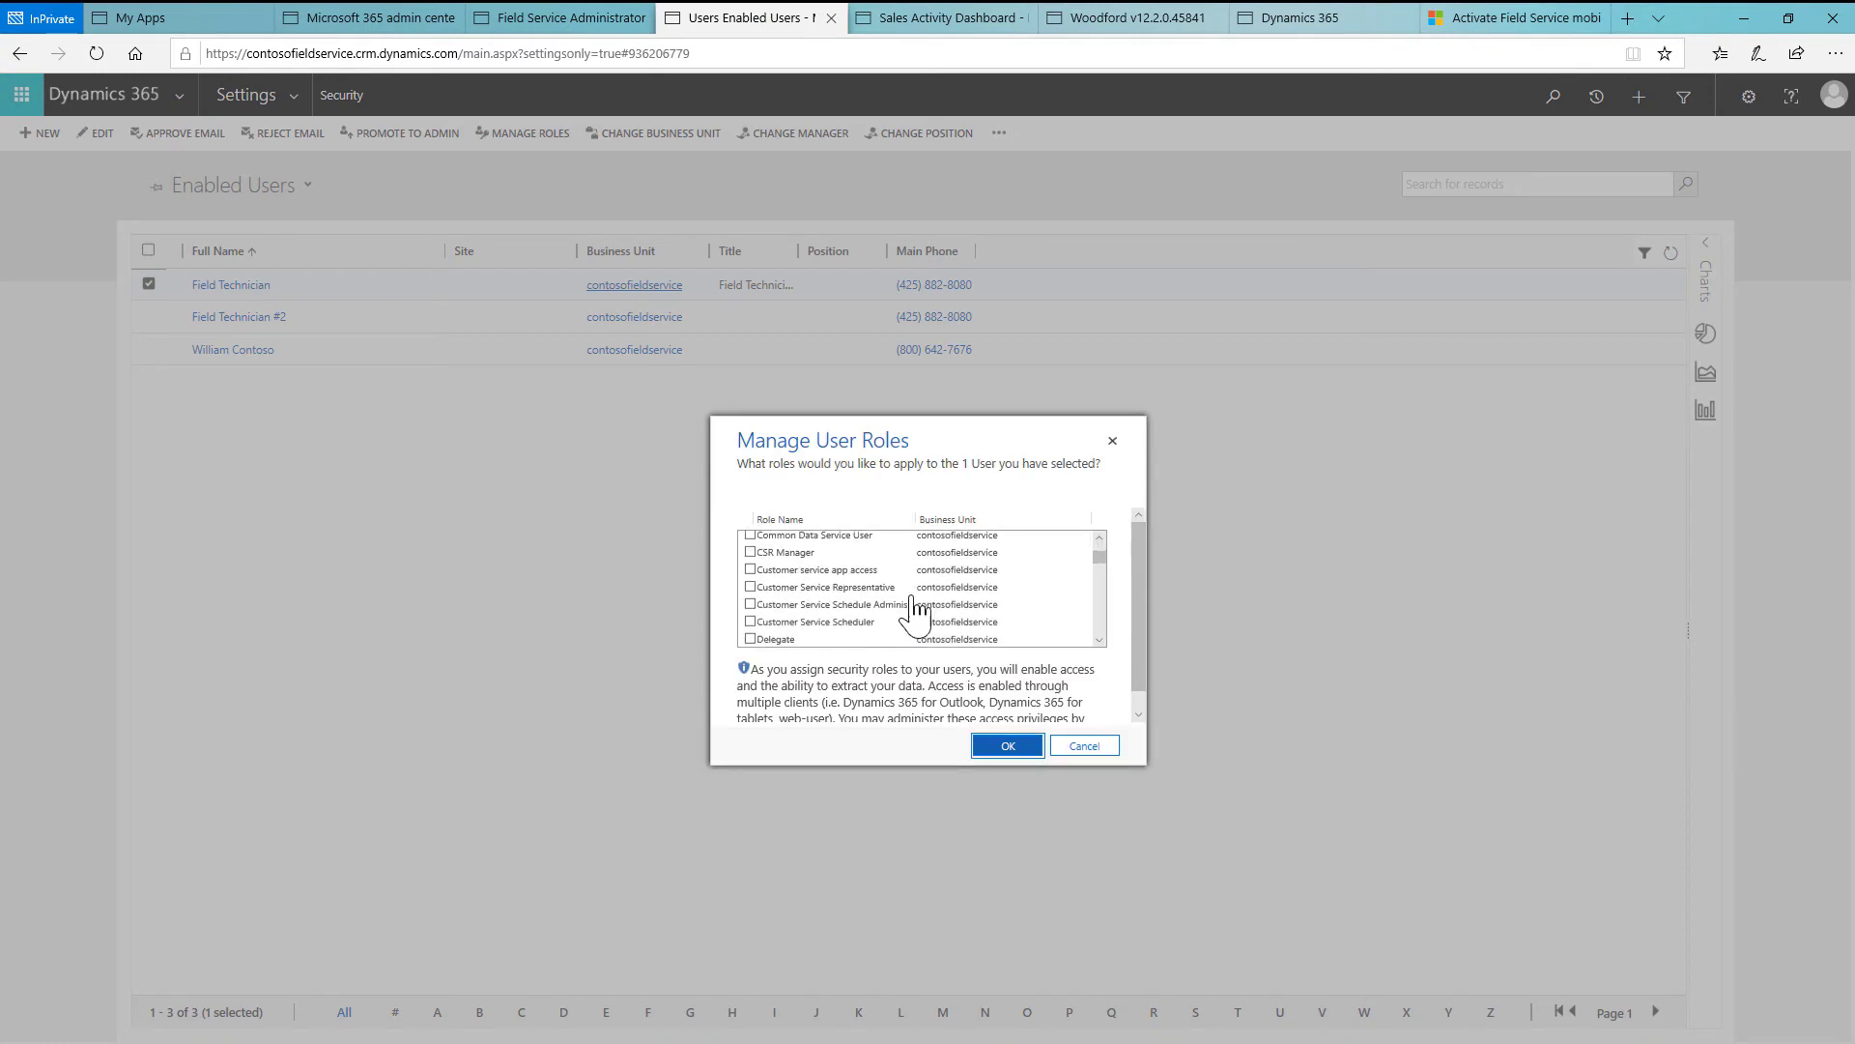
scroll(916, 608, "down", 1)
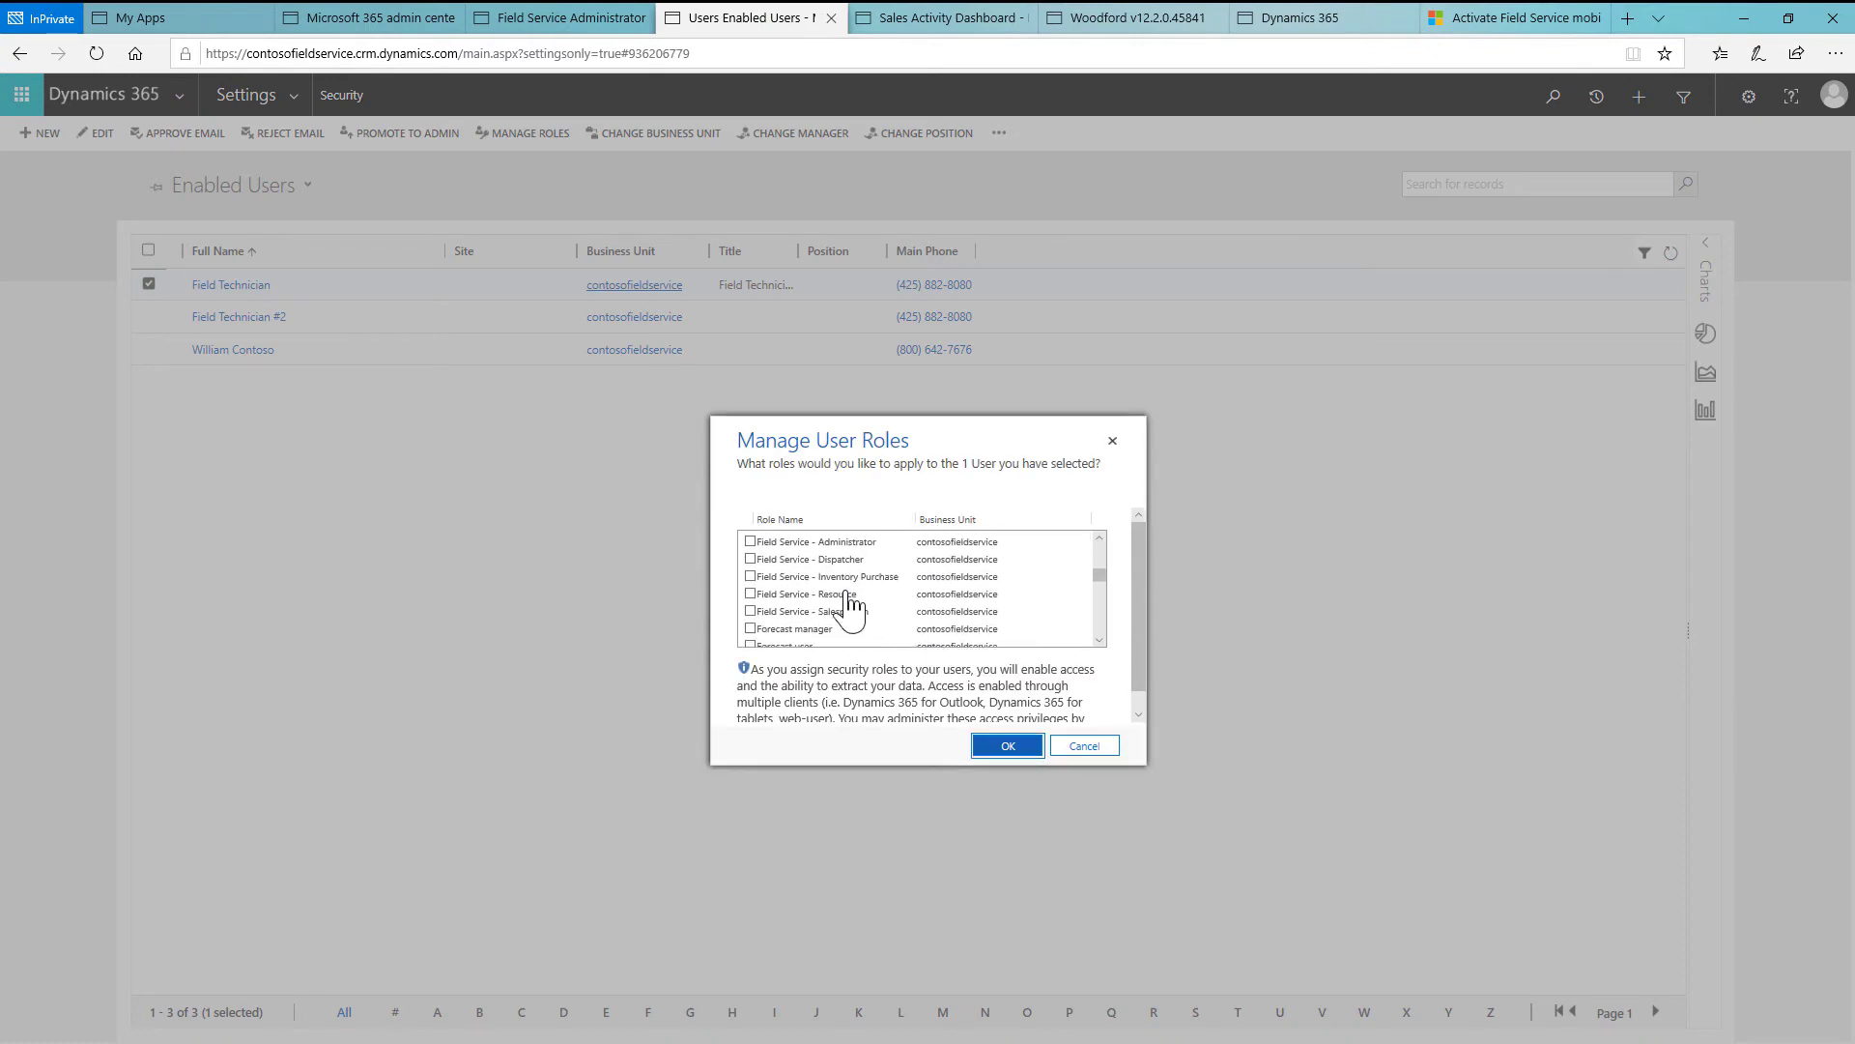
left_click(837, 593)
left_click(1008, 745)
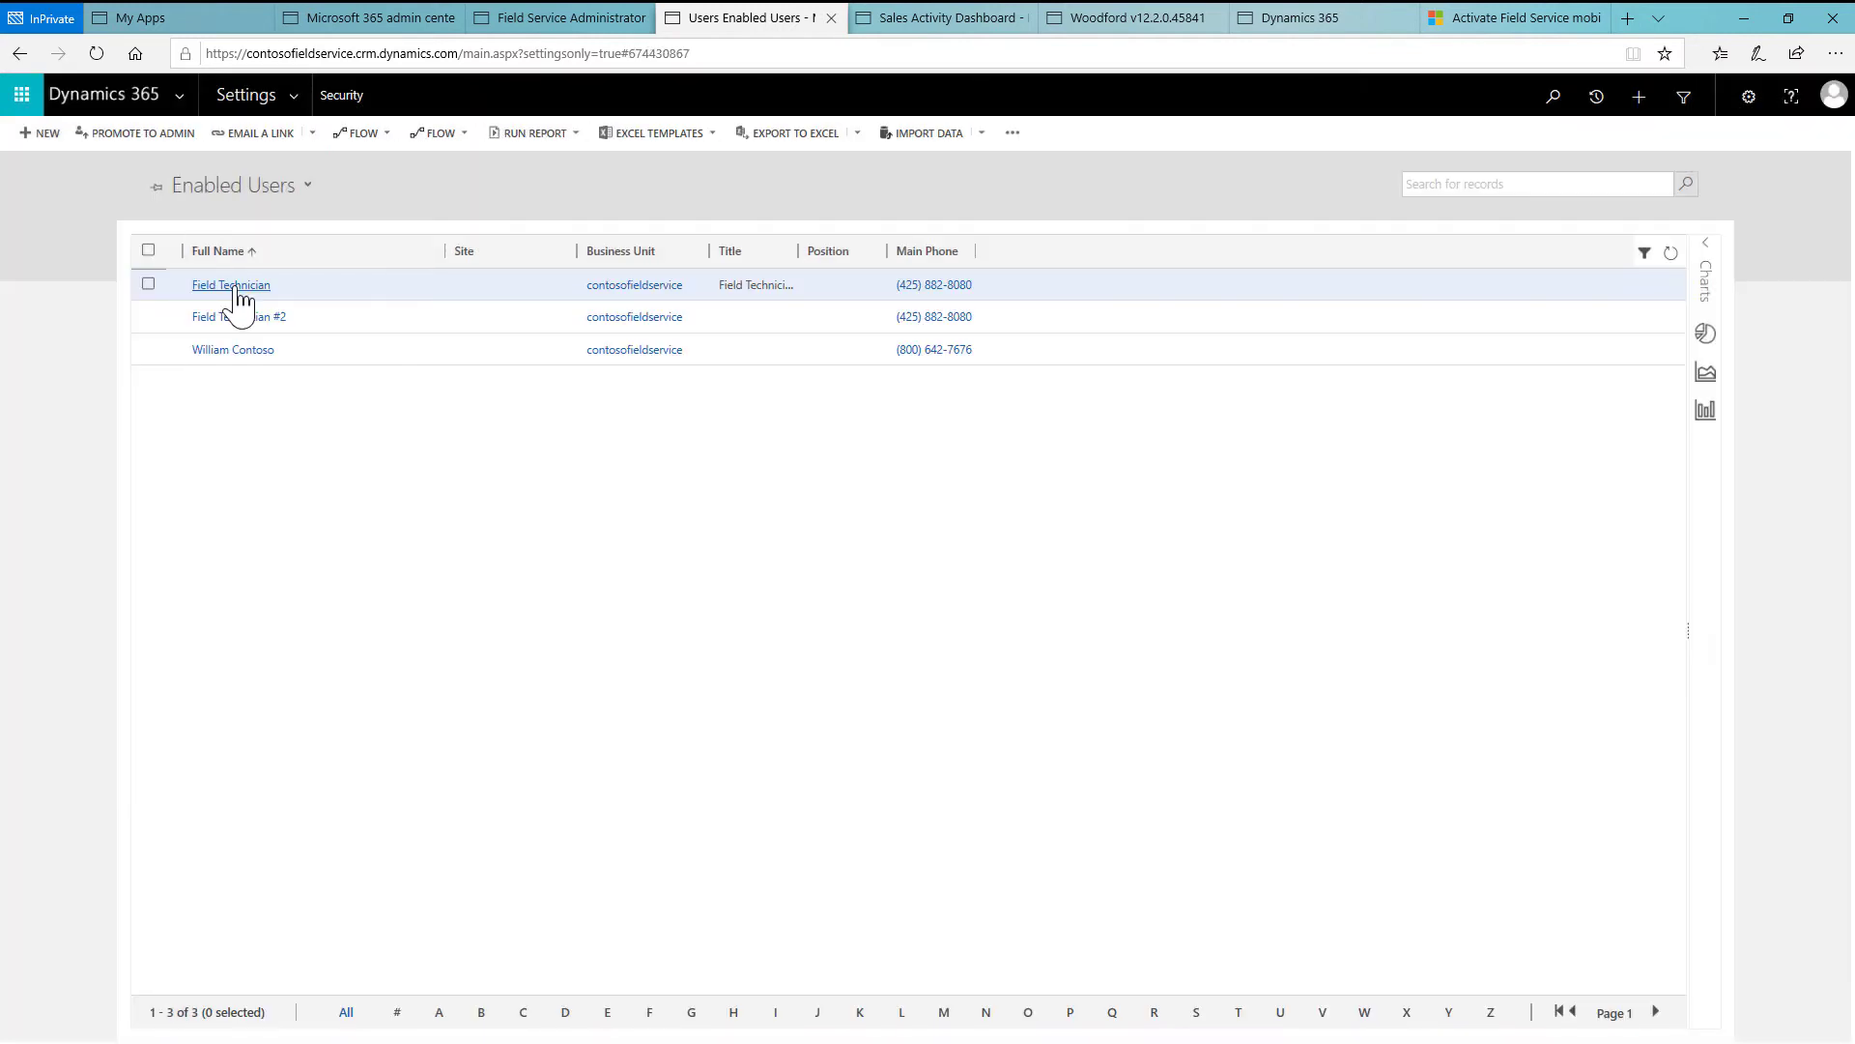
left_click(233, 286)
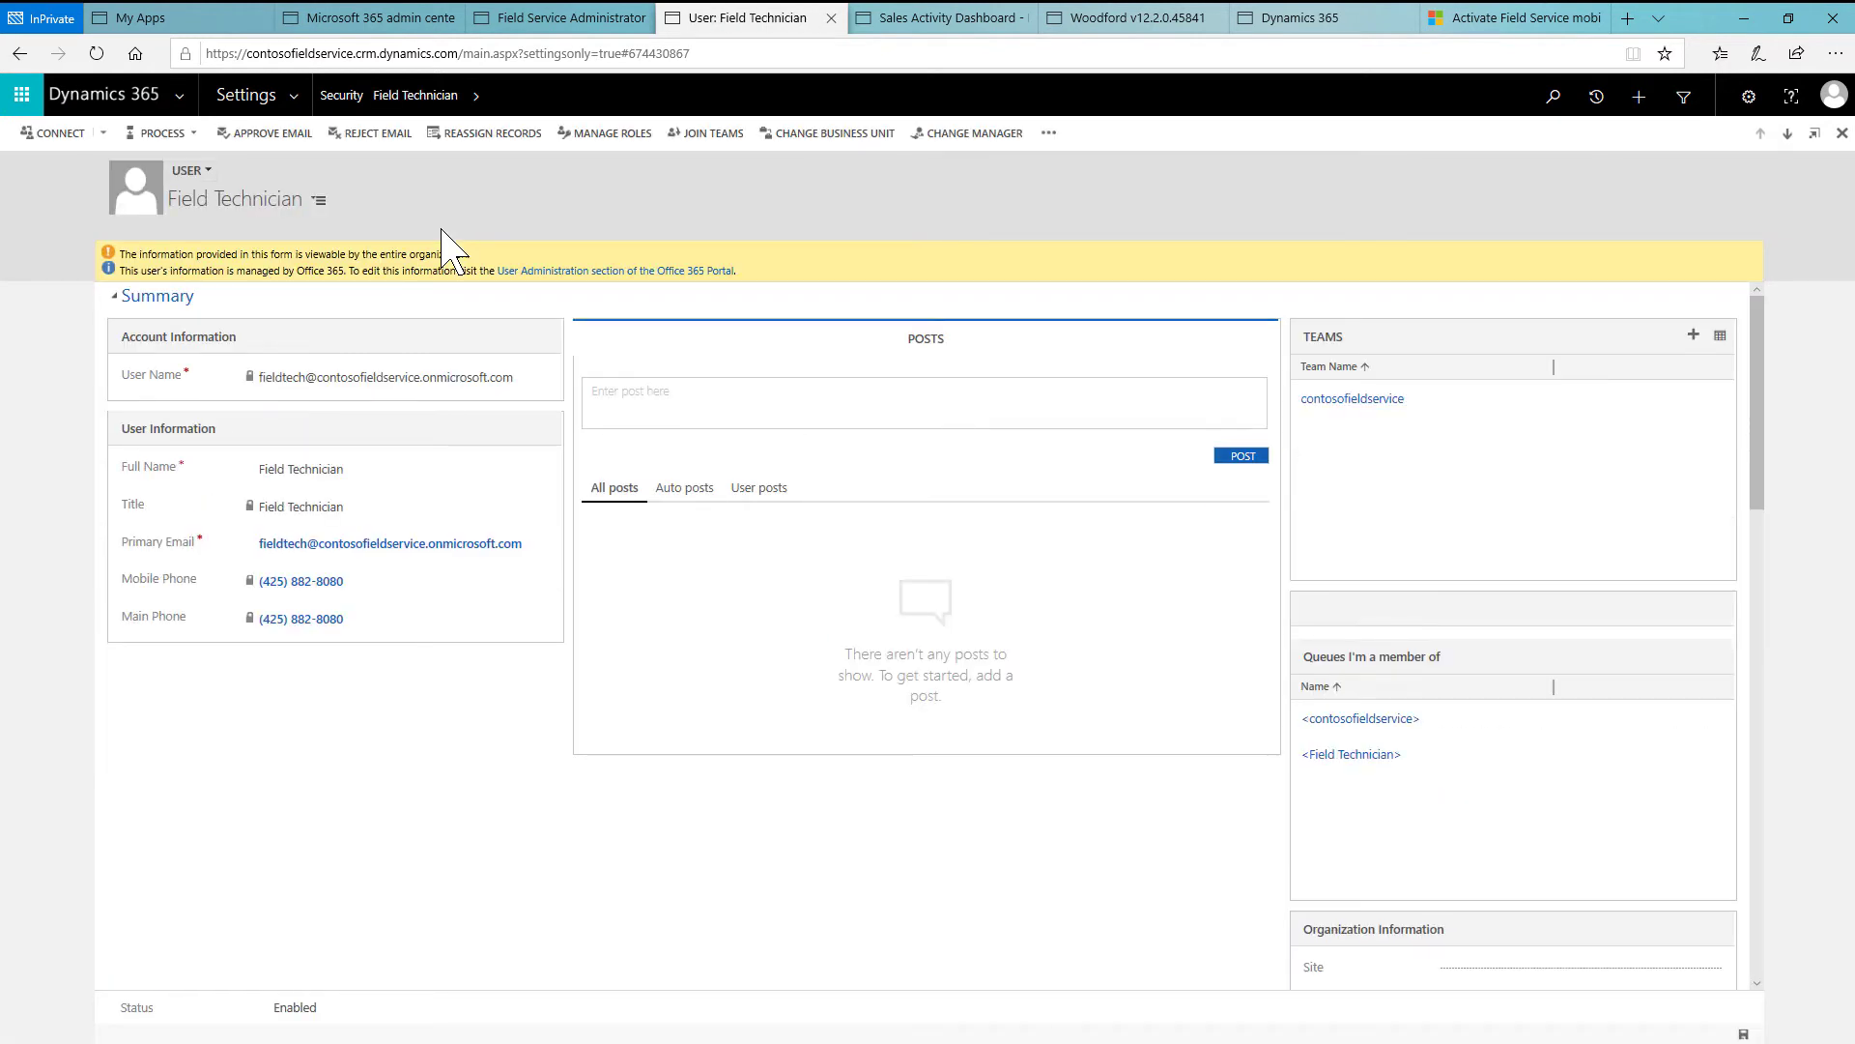
Add the Field Service - Resource field security profile to the Field Technician user.
left_click(477, 97)
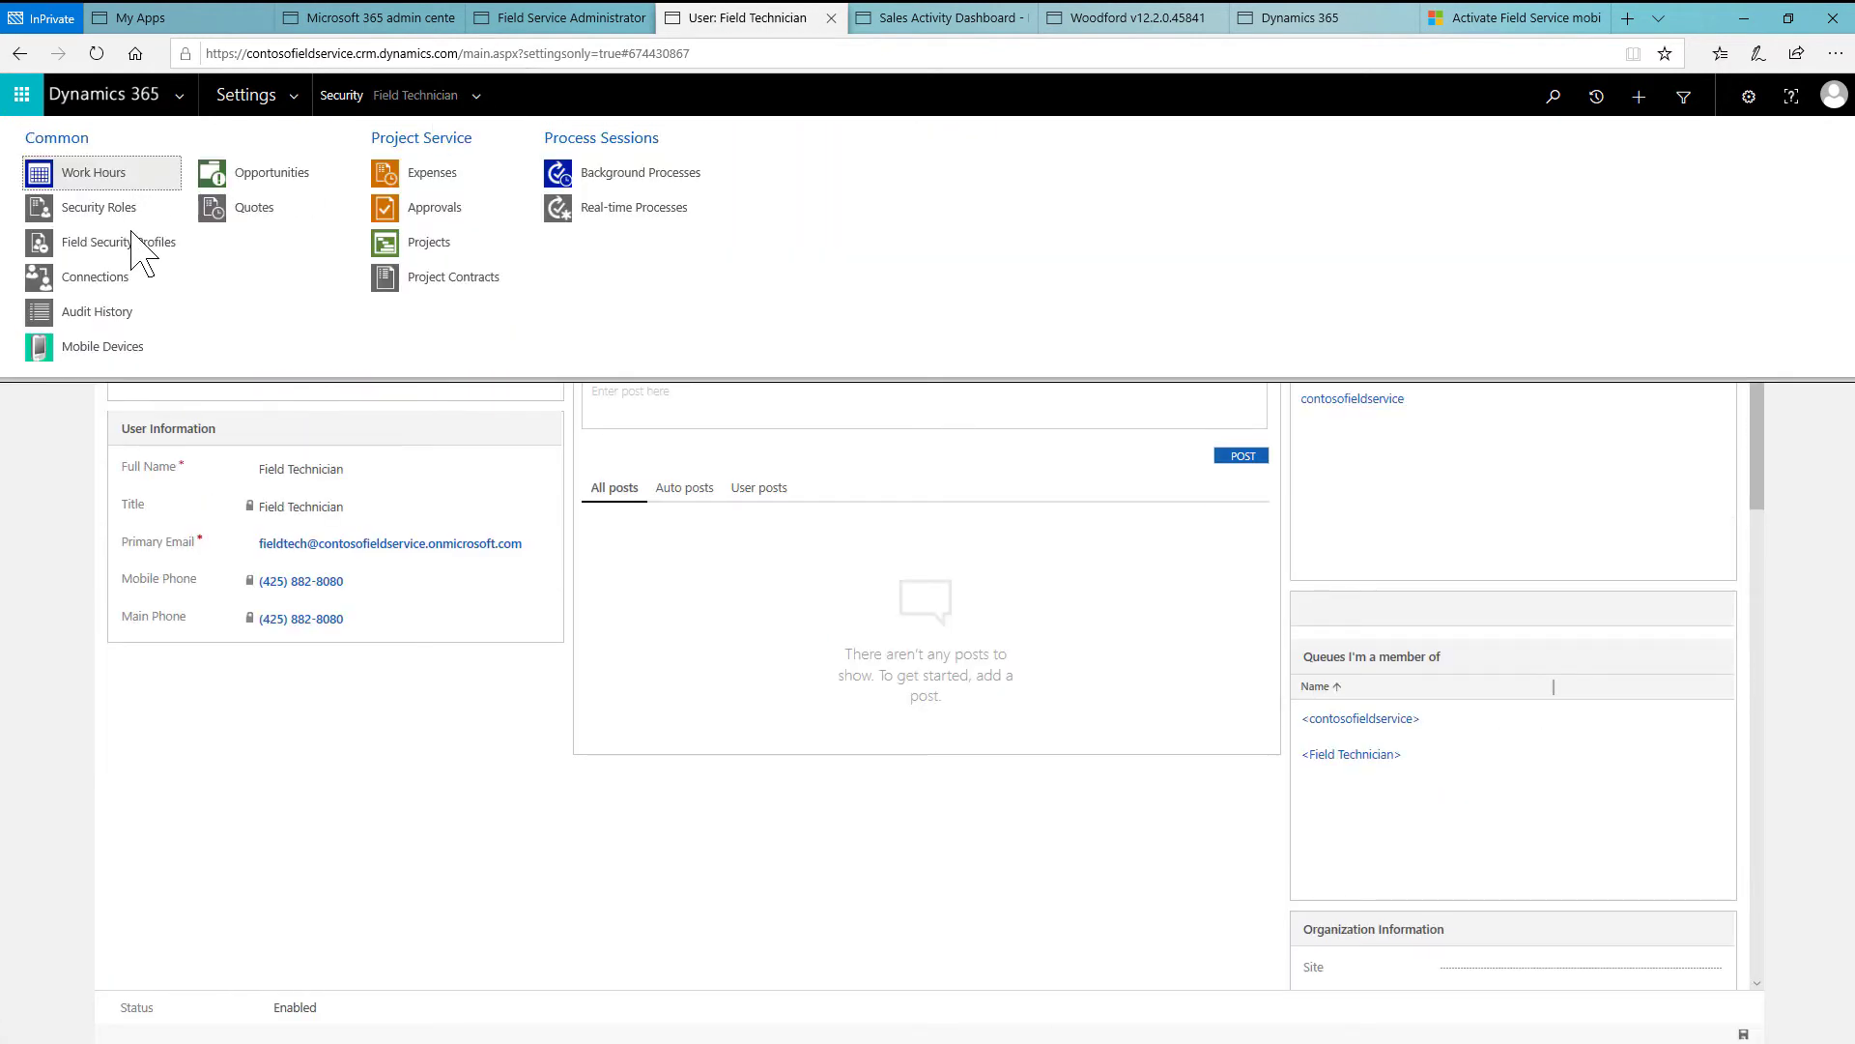
left_click(108, 242)
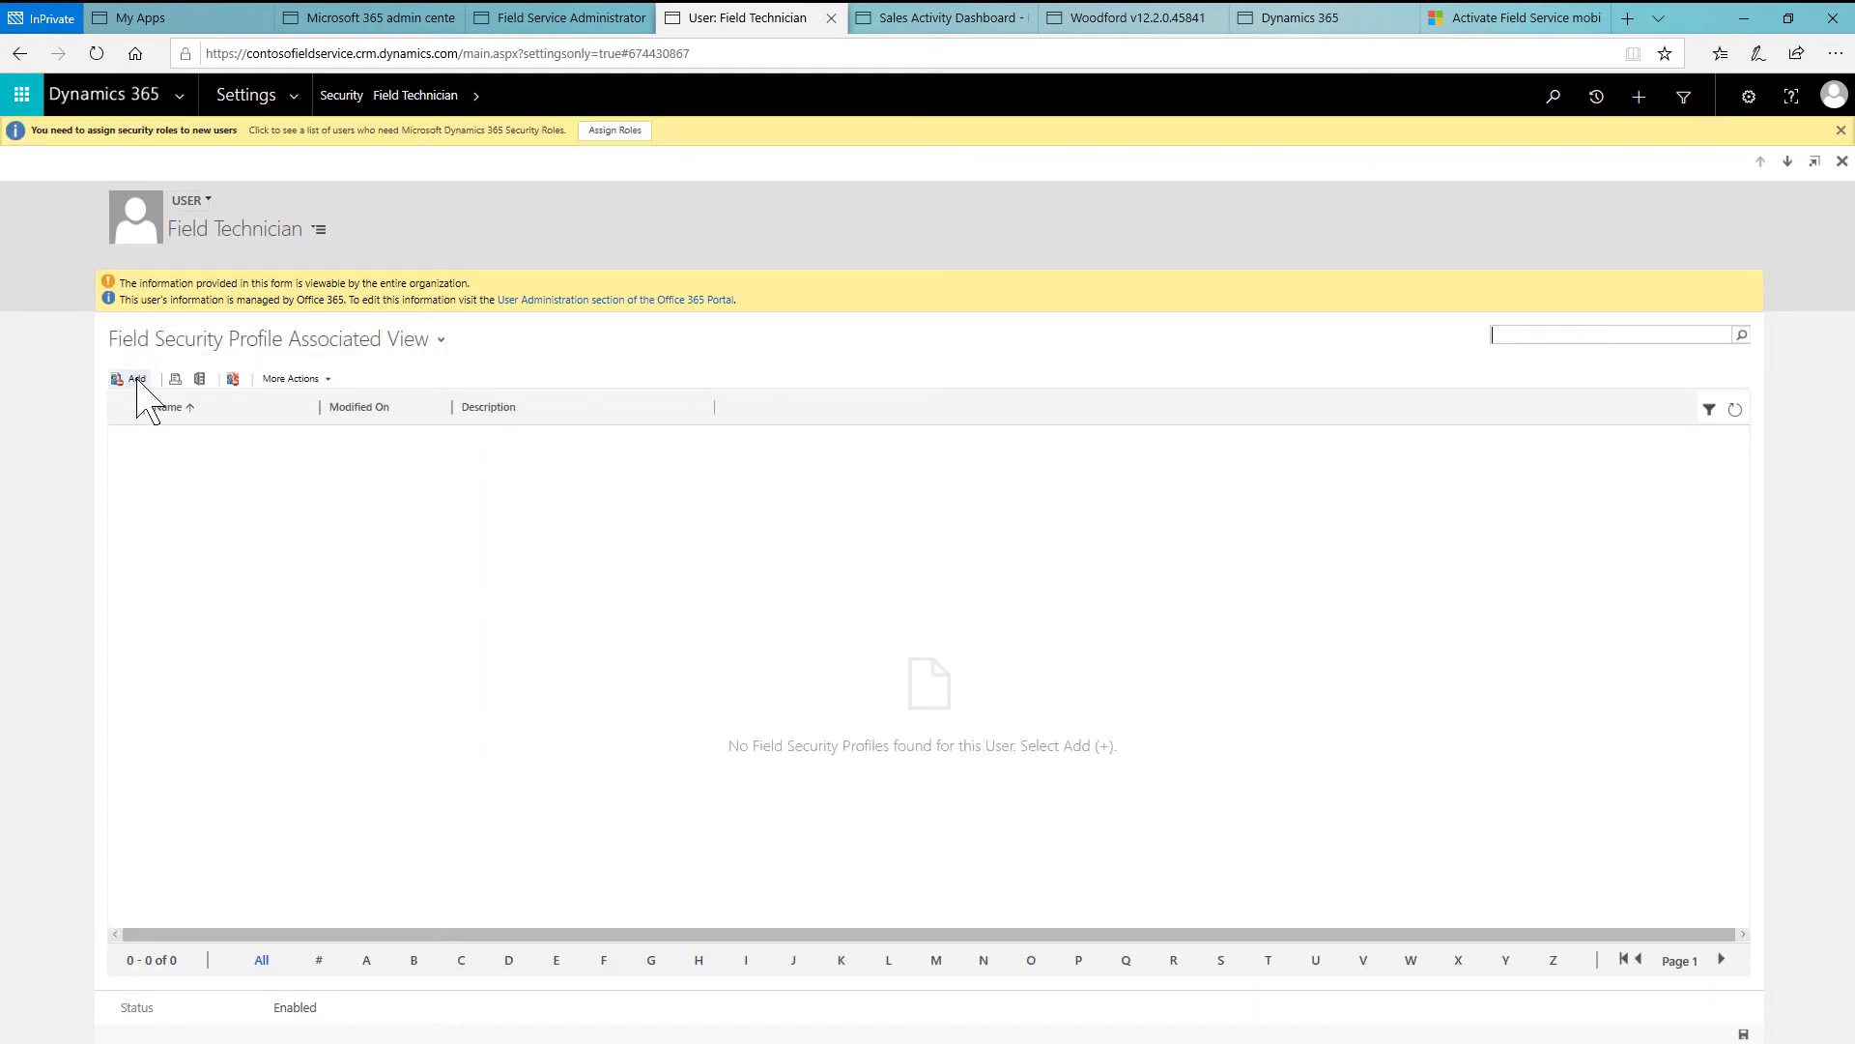
left_click(136, 377)
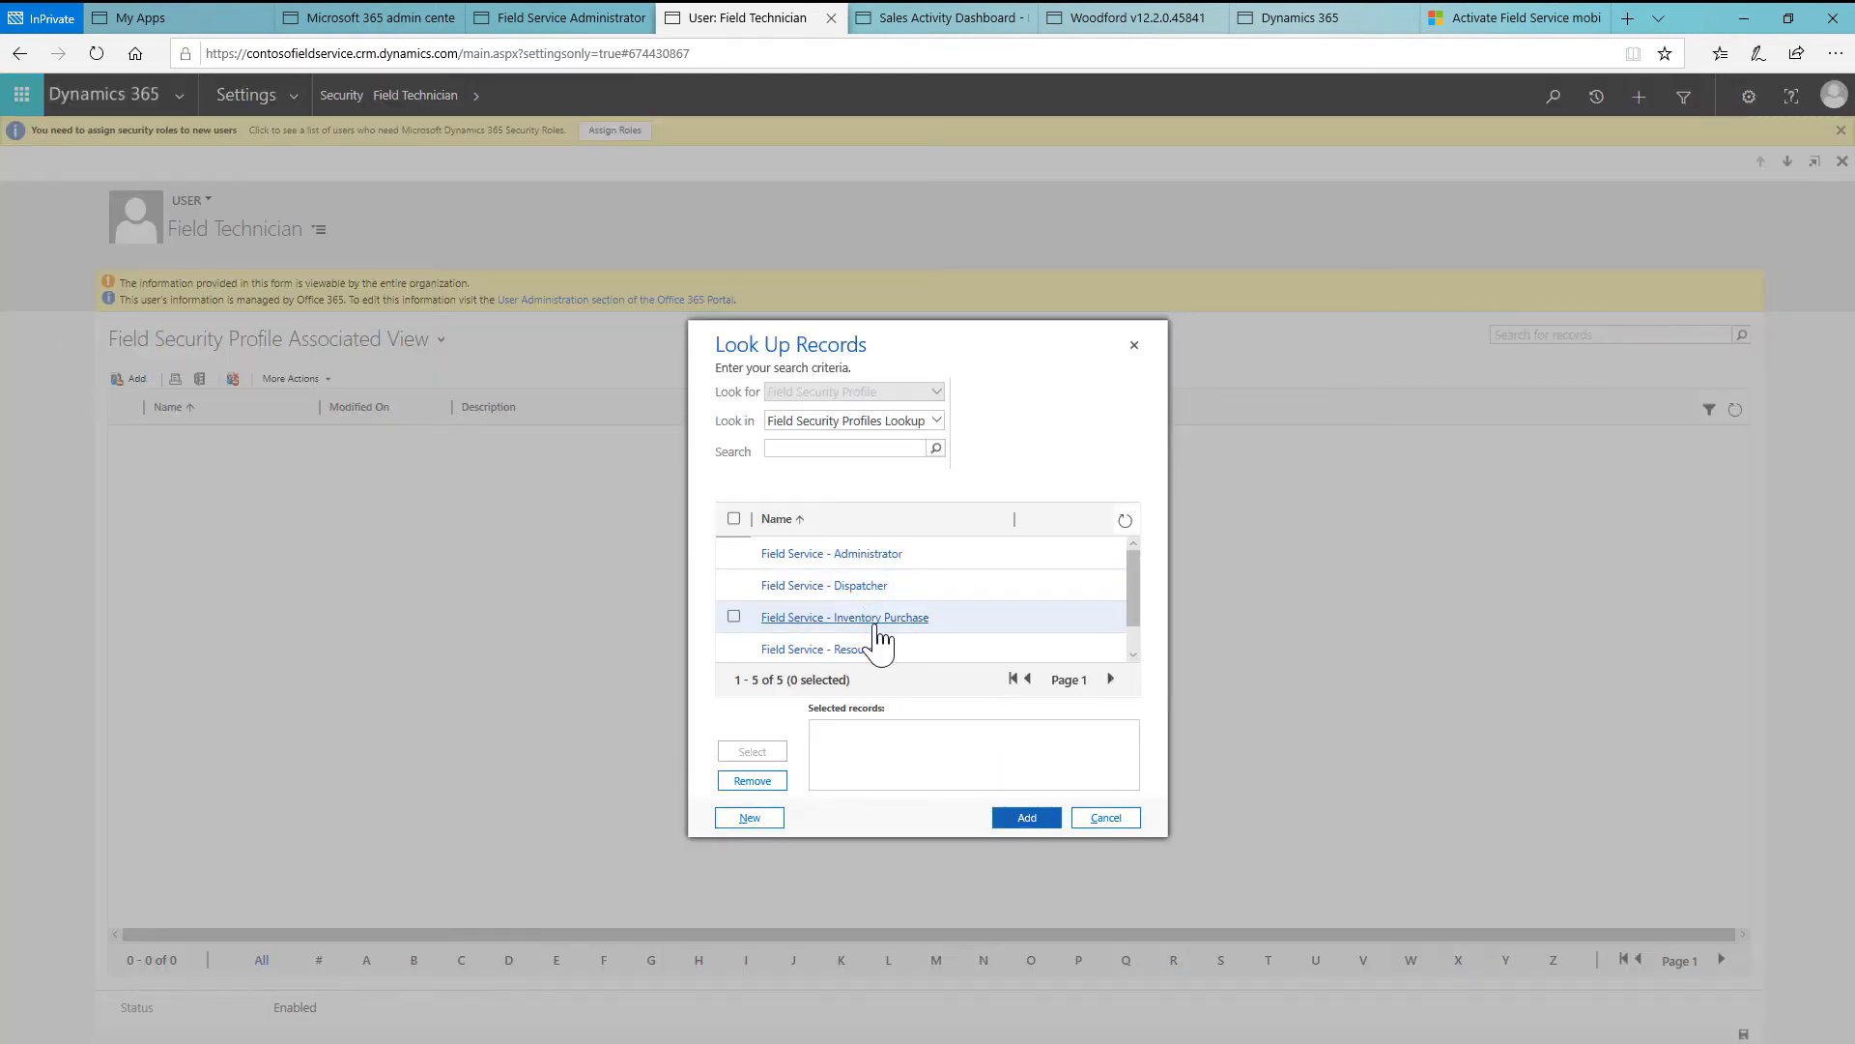
scroll(918, 628, "down", 1)
left_click(732, 629)
left_click(753, 752)
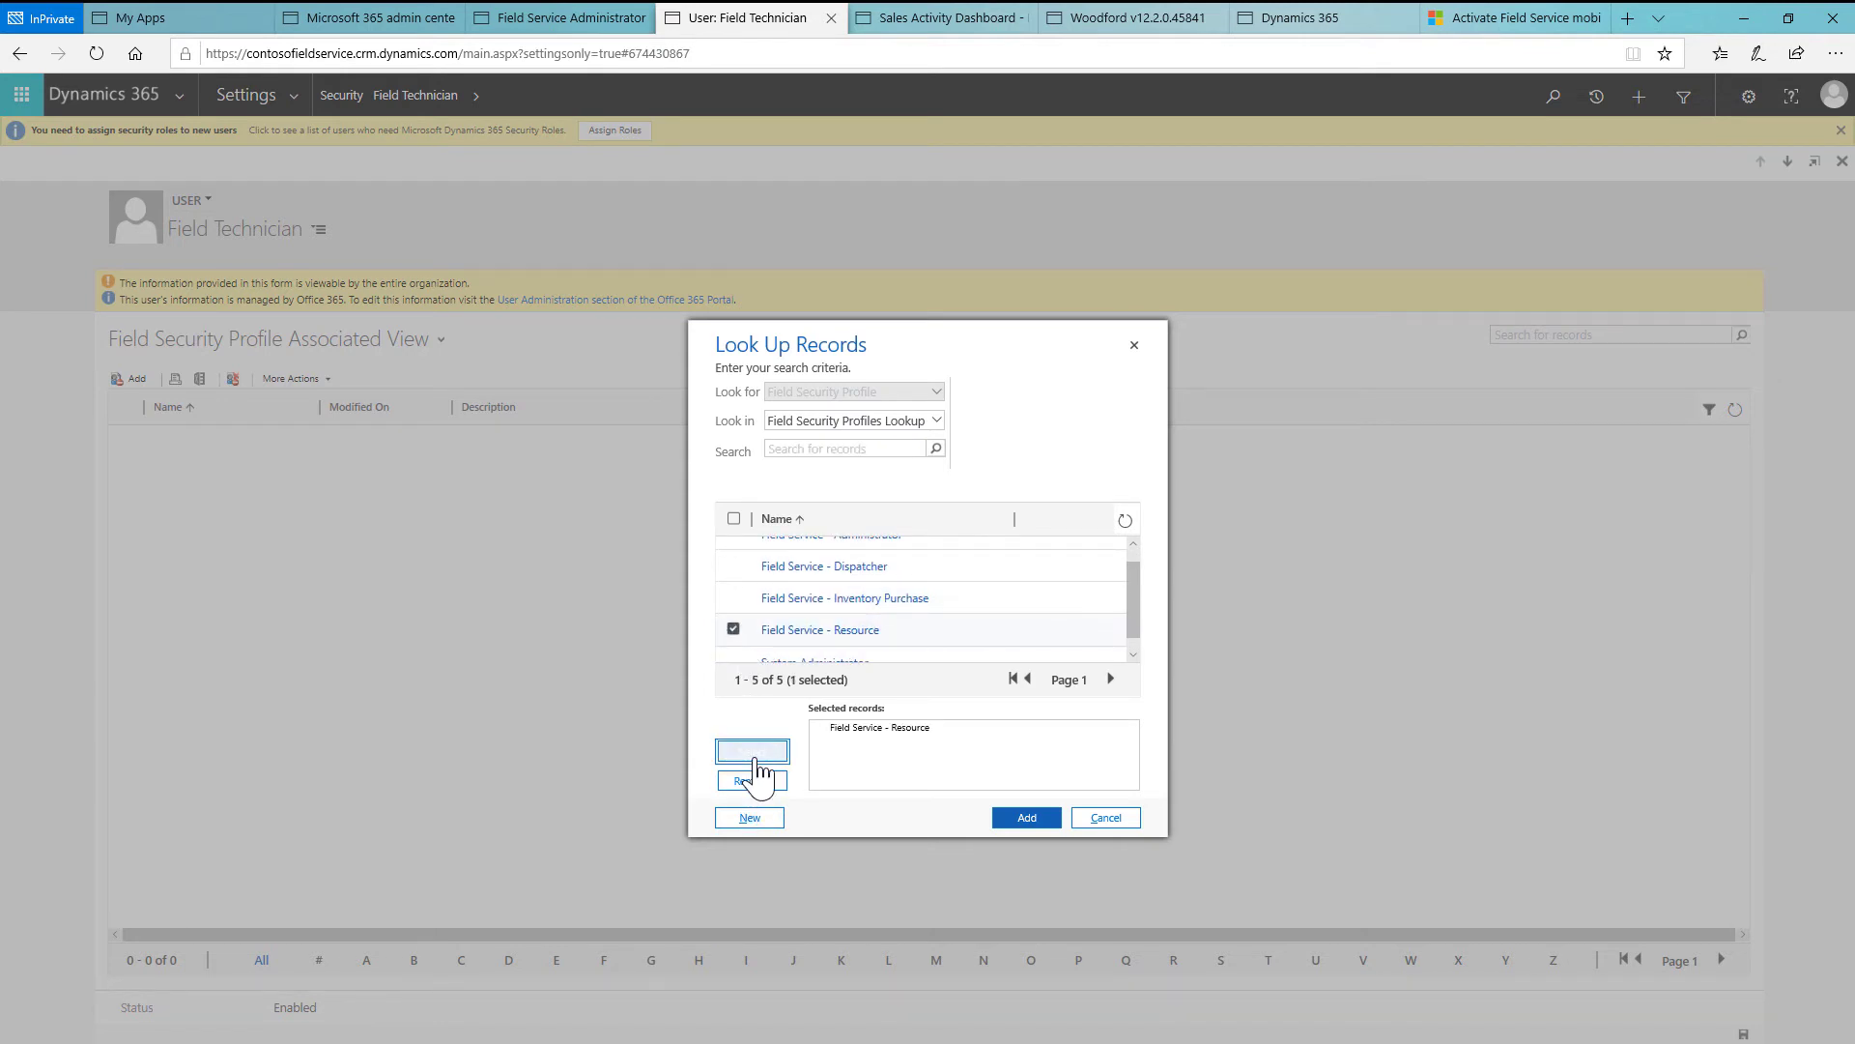
left_click(1028, 817)
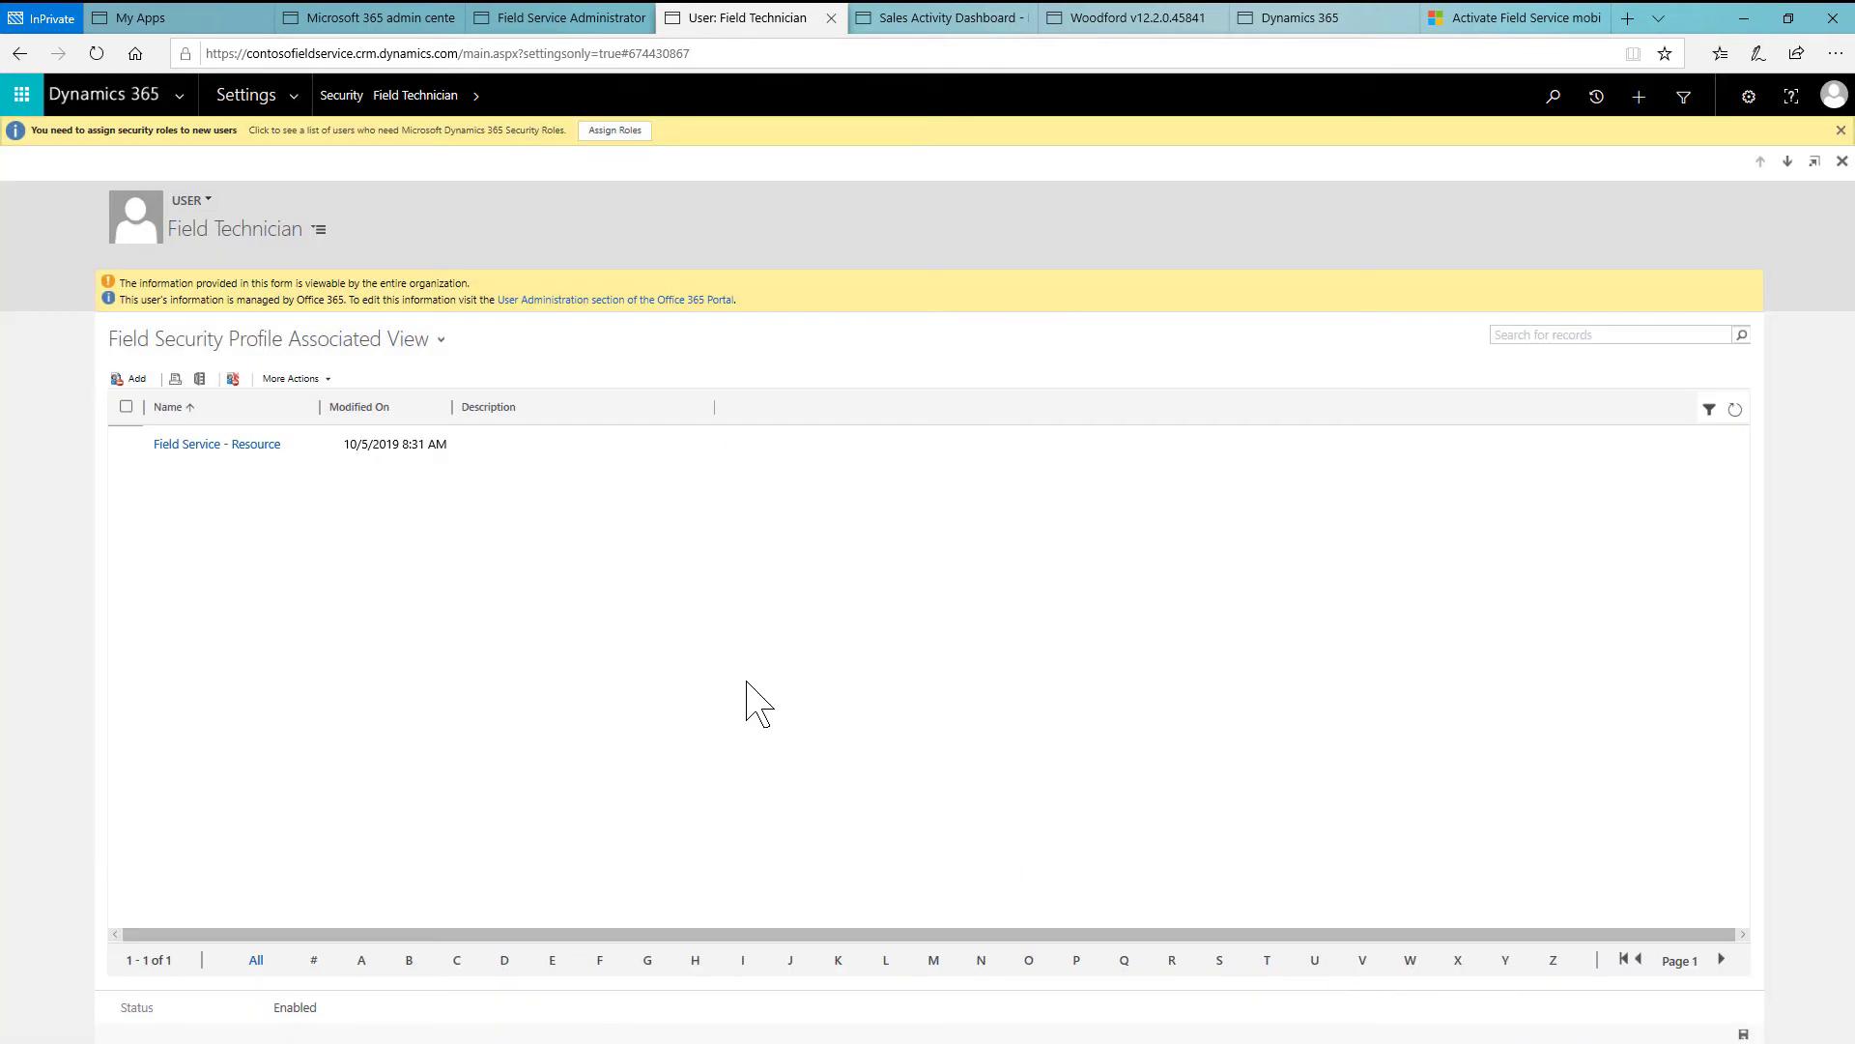
Check the user's scheduling coordinates (47.63938, -122.13045) and return to the Field Service Administrator dashboard.
left_click(184, 240)
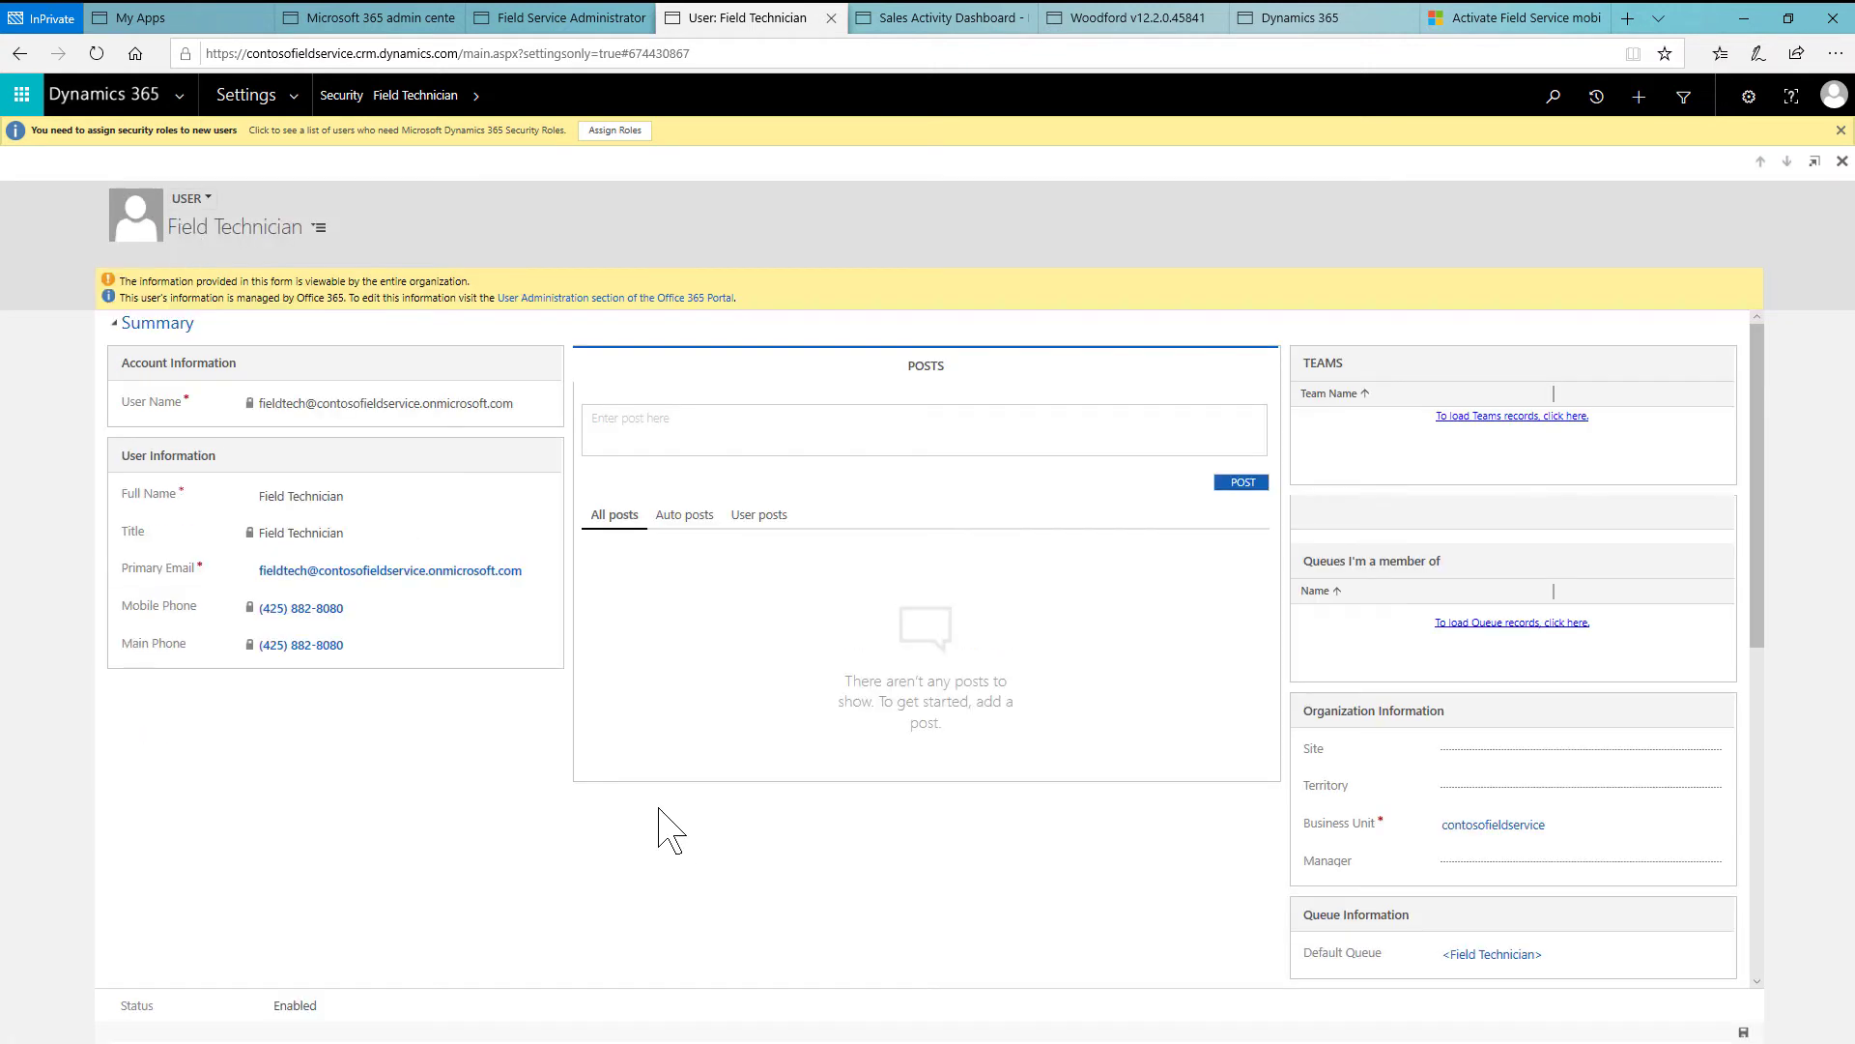
scroll(684, 760, "down", 3)
scroll(684, 759, "down", 6)
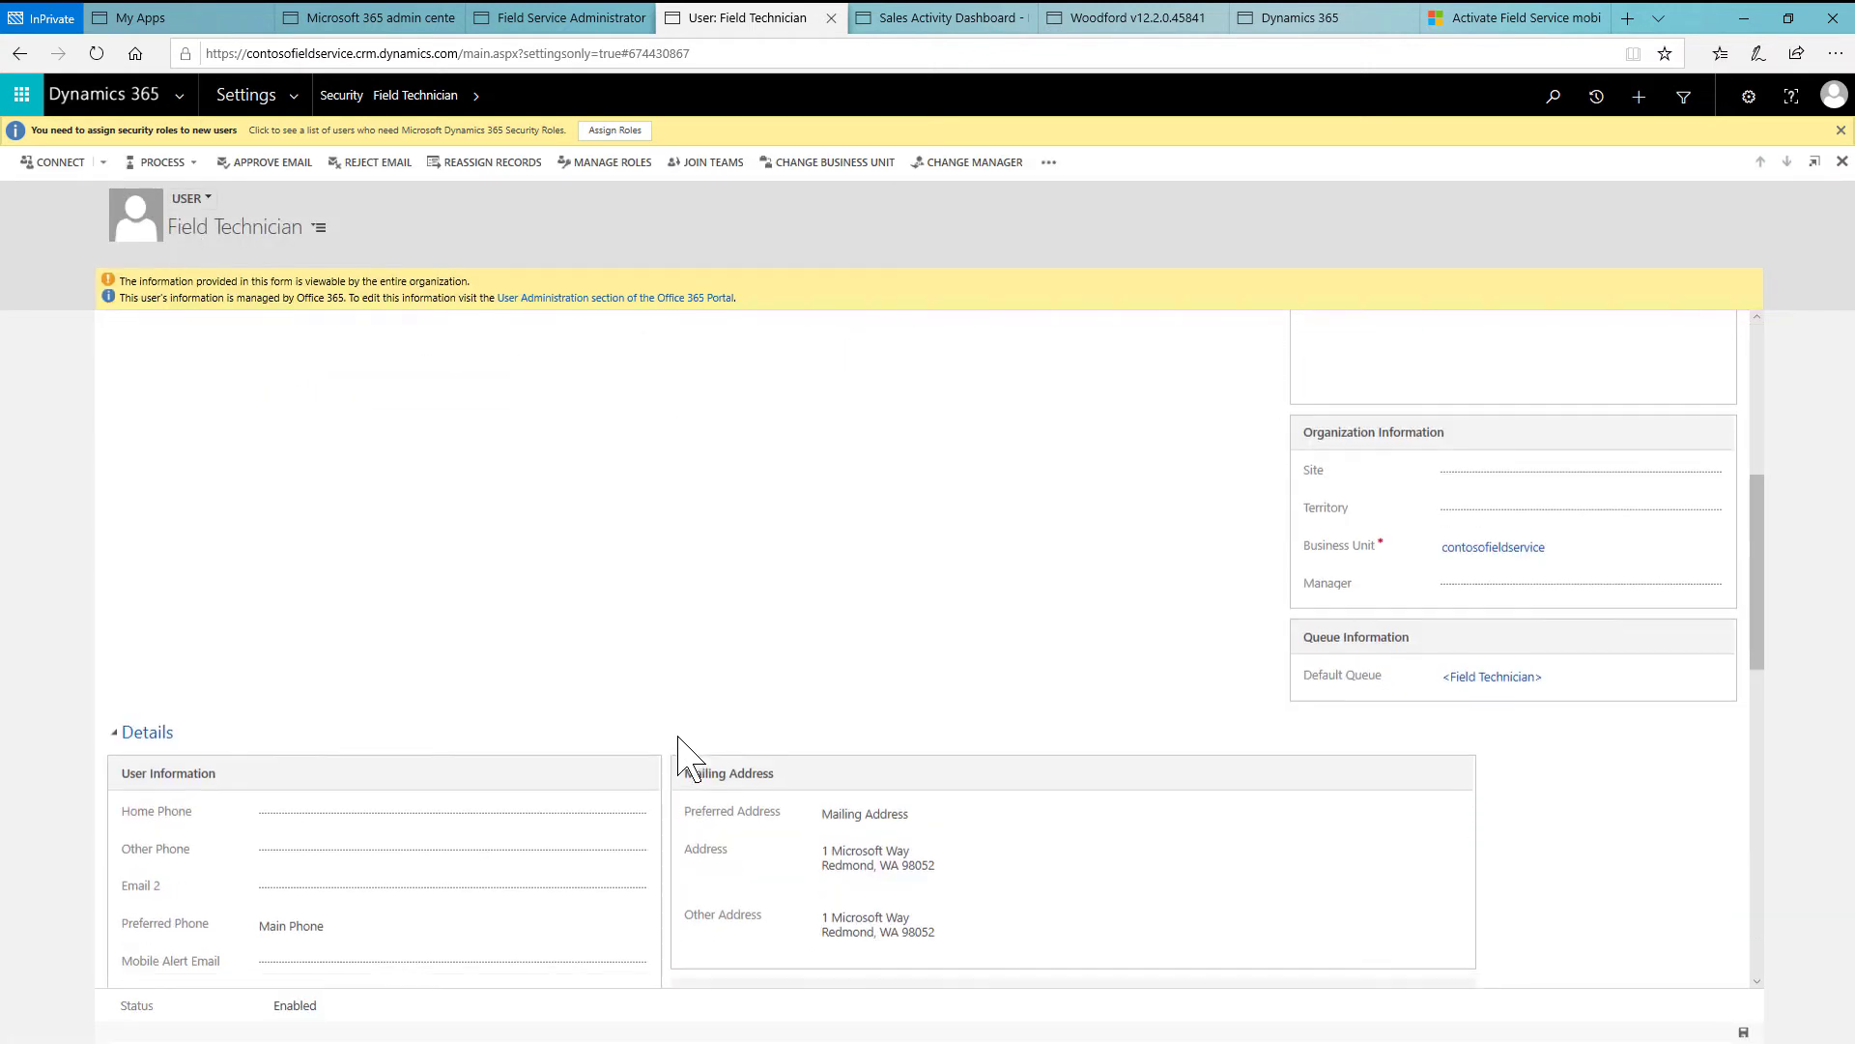
scroll(750, 758, "down", 6)
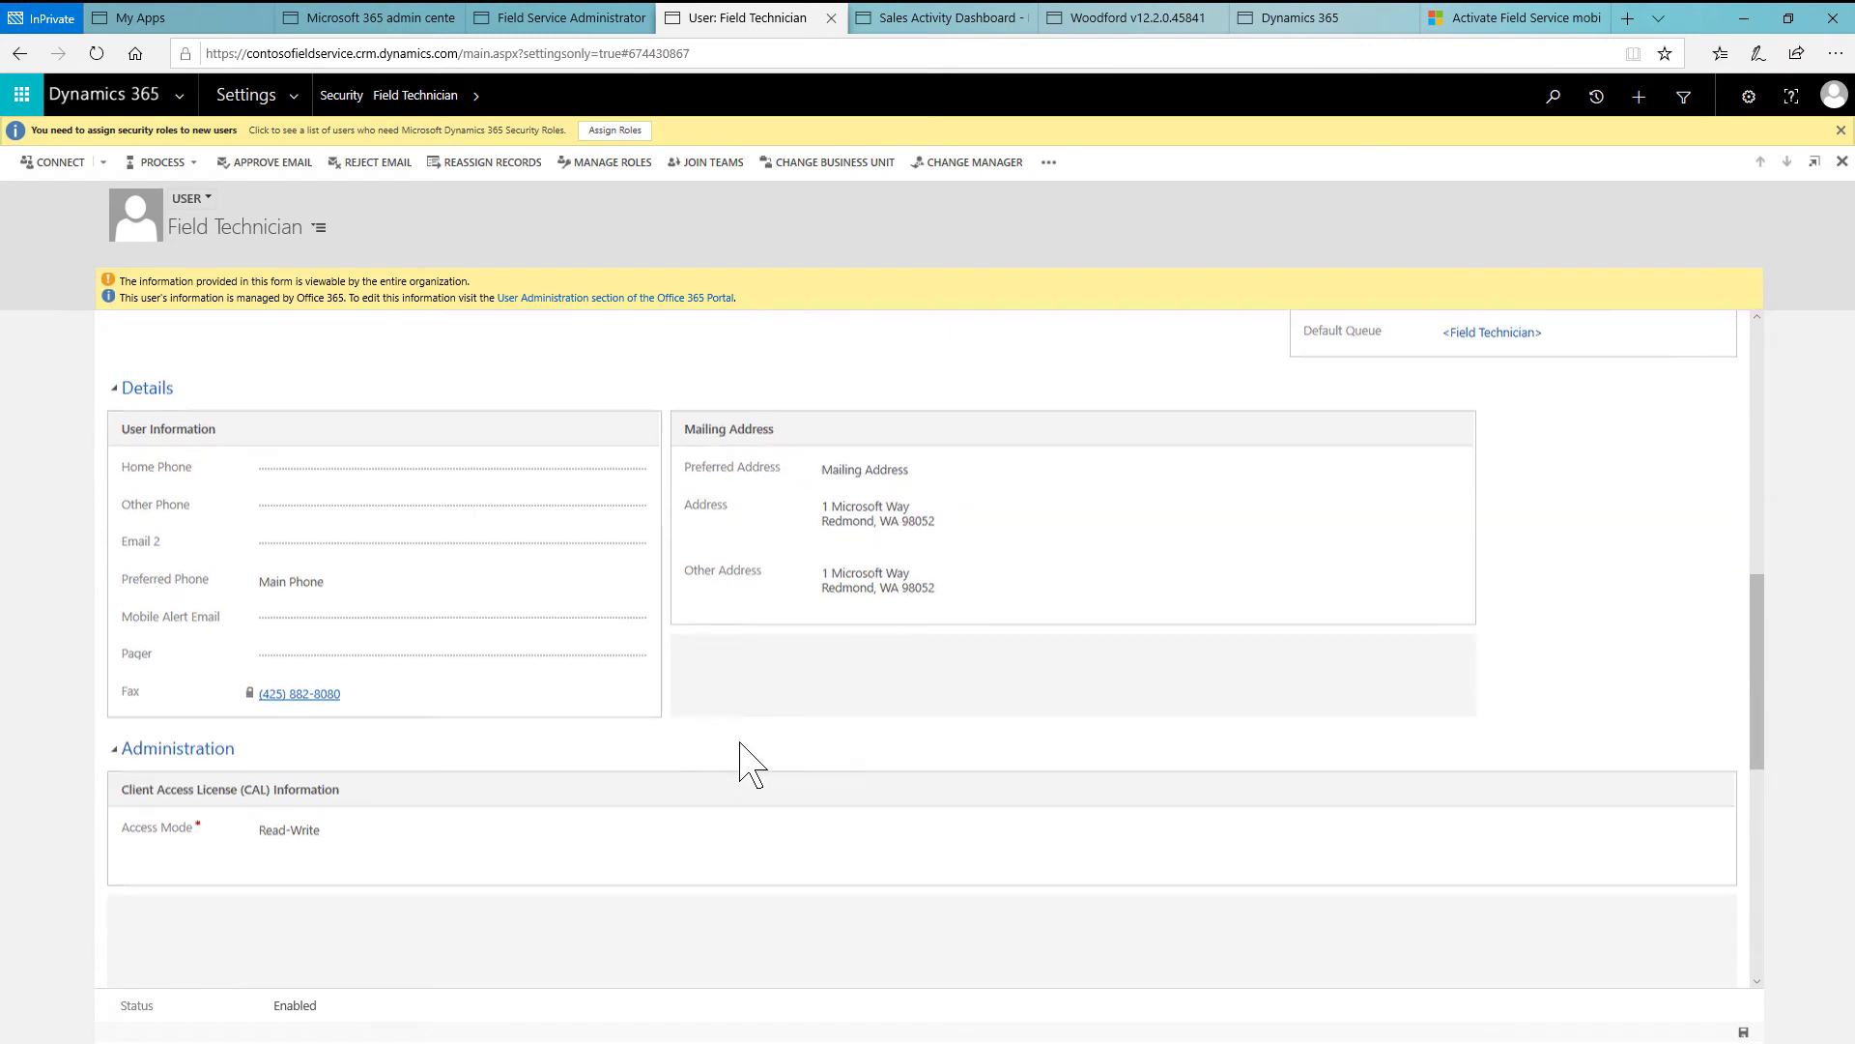
left_click(191, 957)
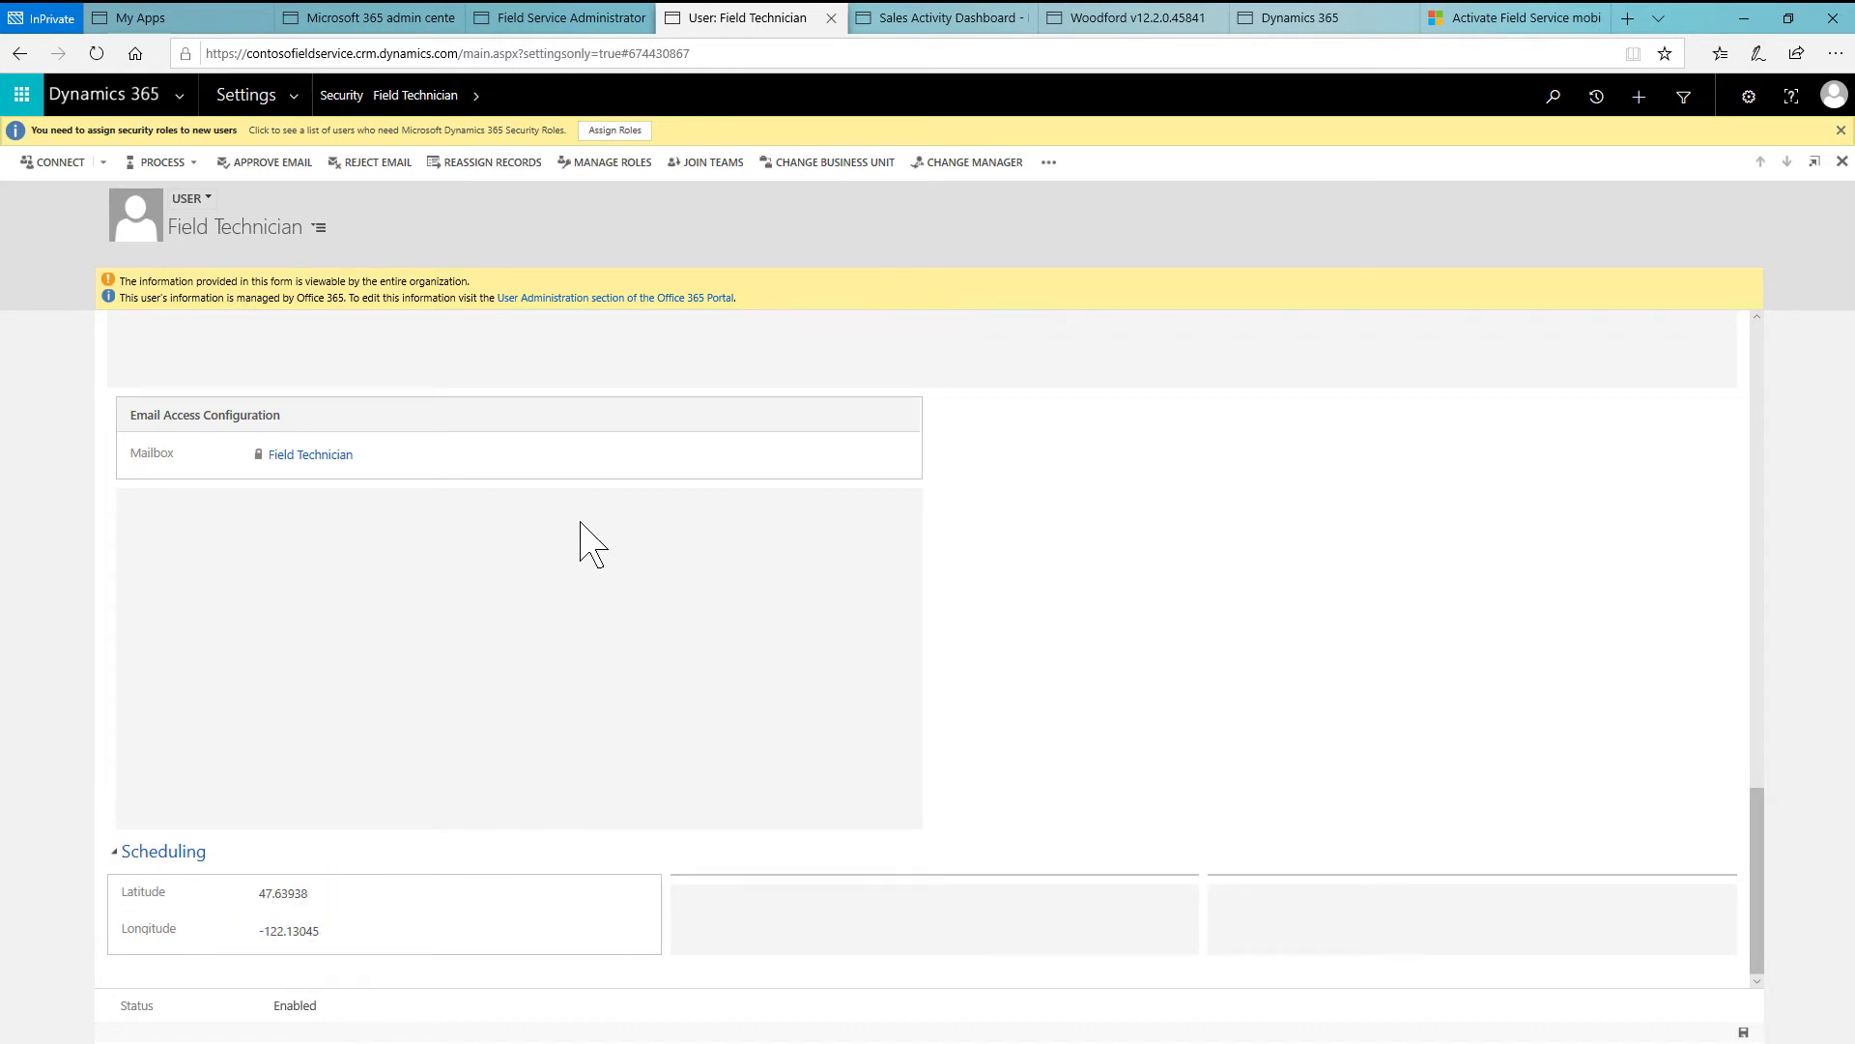
left_click(580, 19)
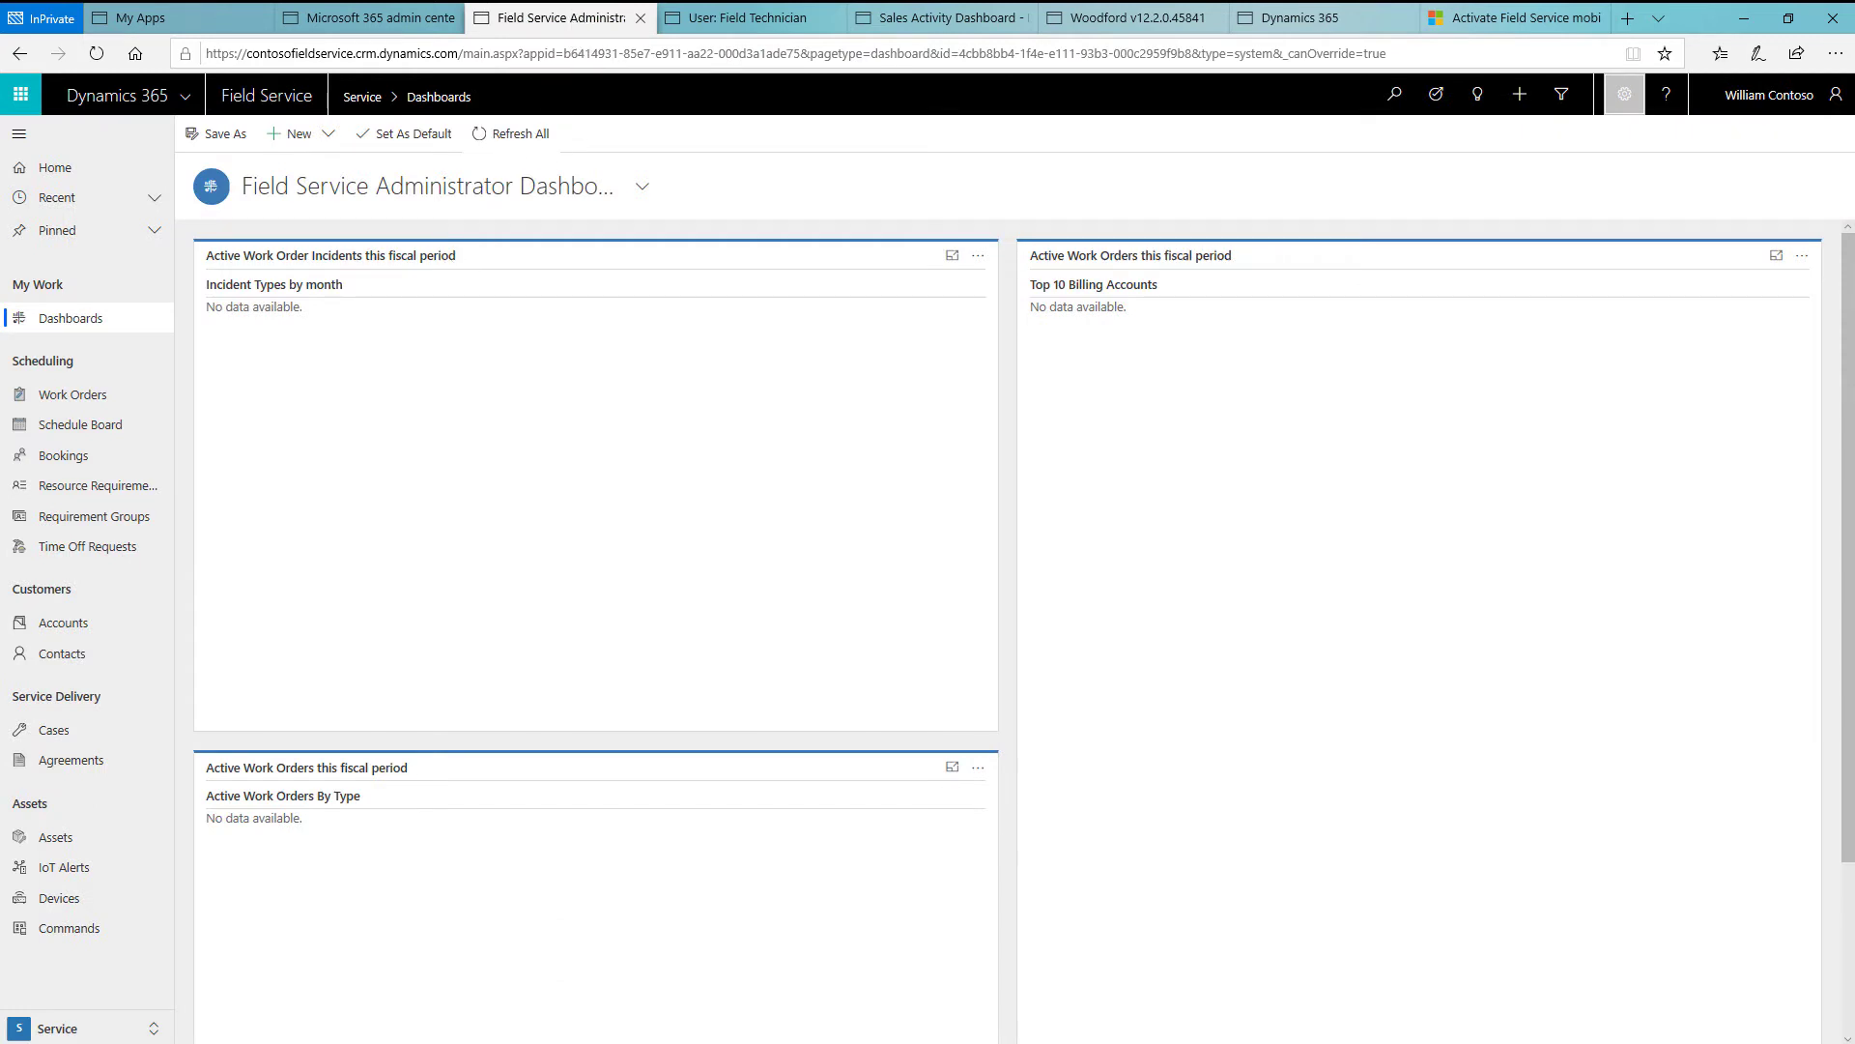
In Resources, start a new bookable resource linked to Field Technician in Pacific Time.
left_click(141, 1026)
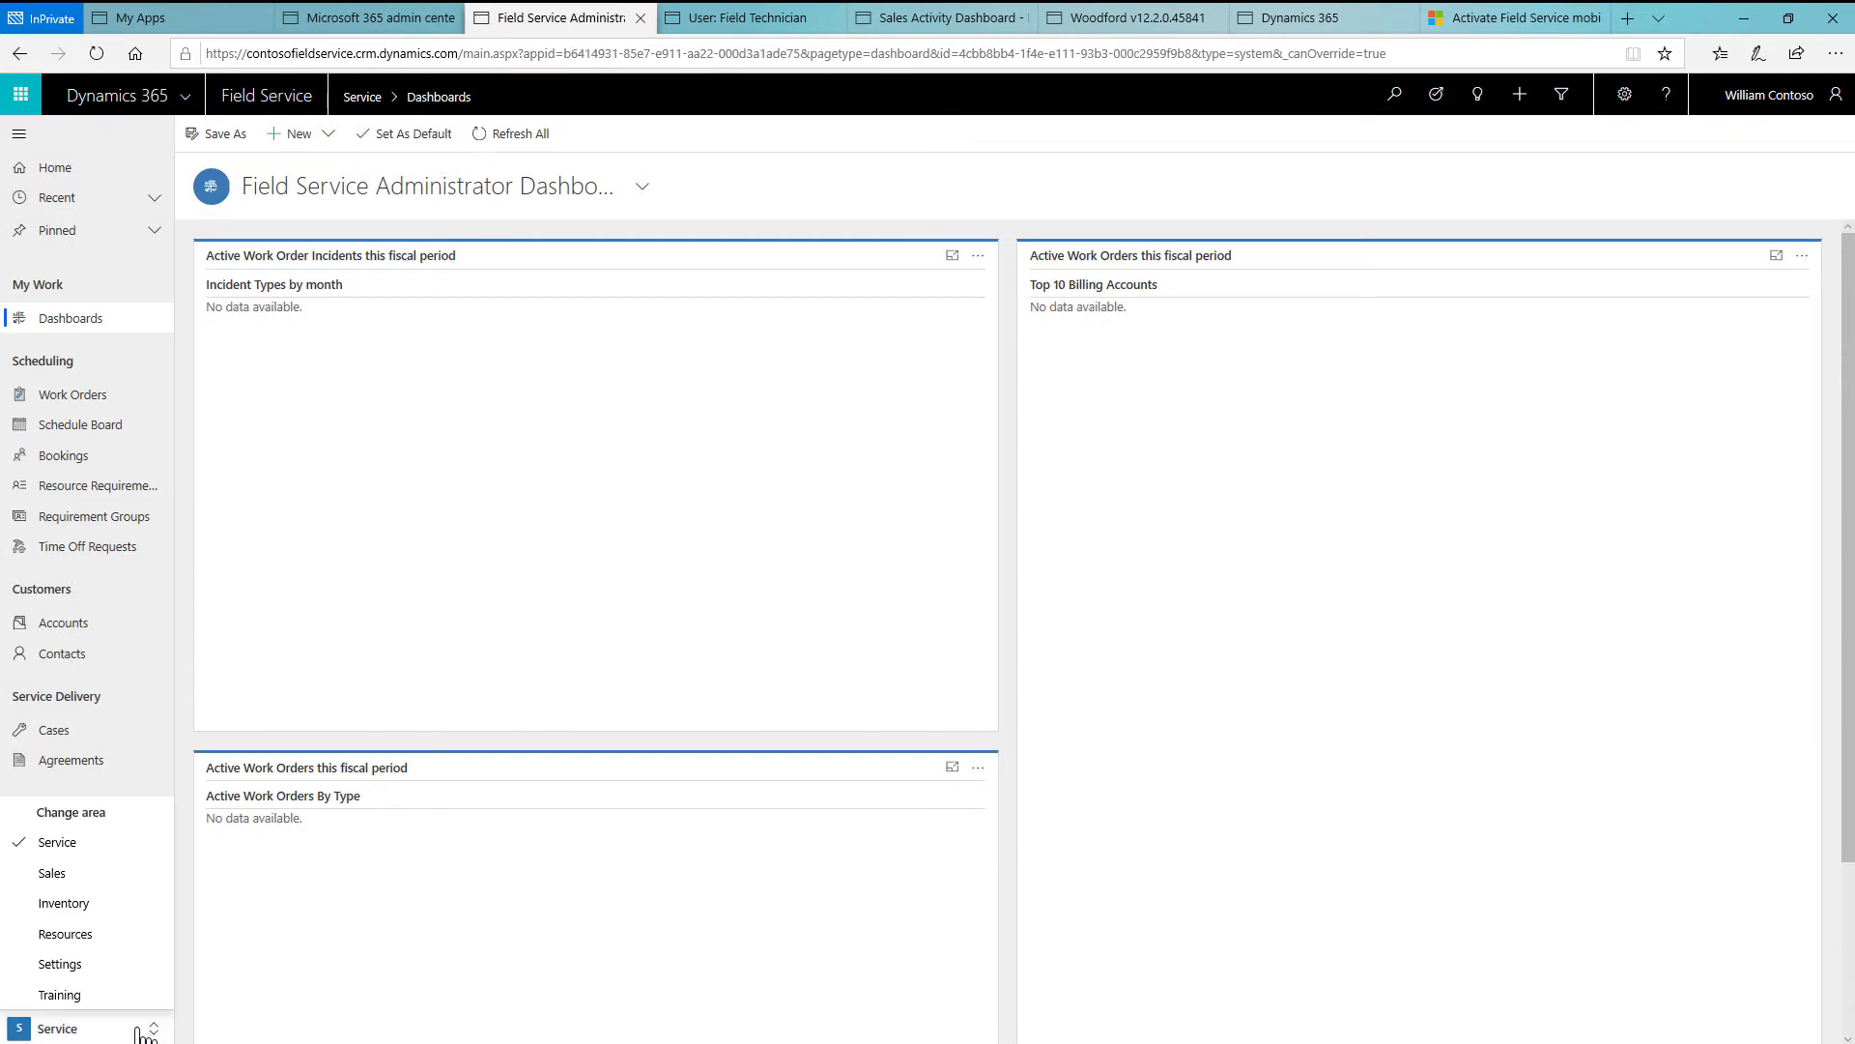
left_click(135, 934)
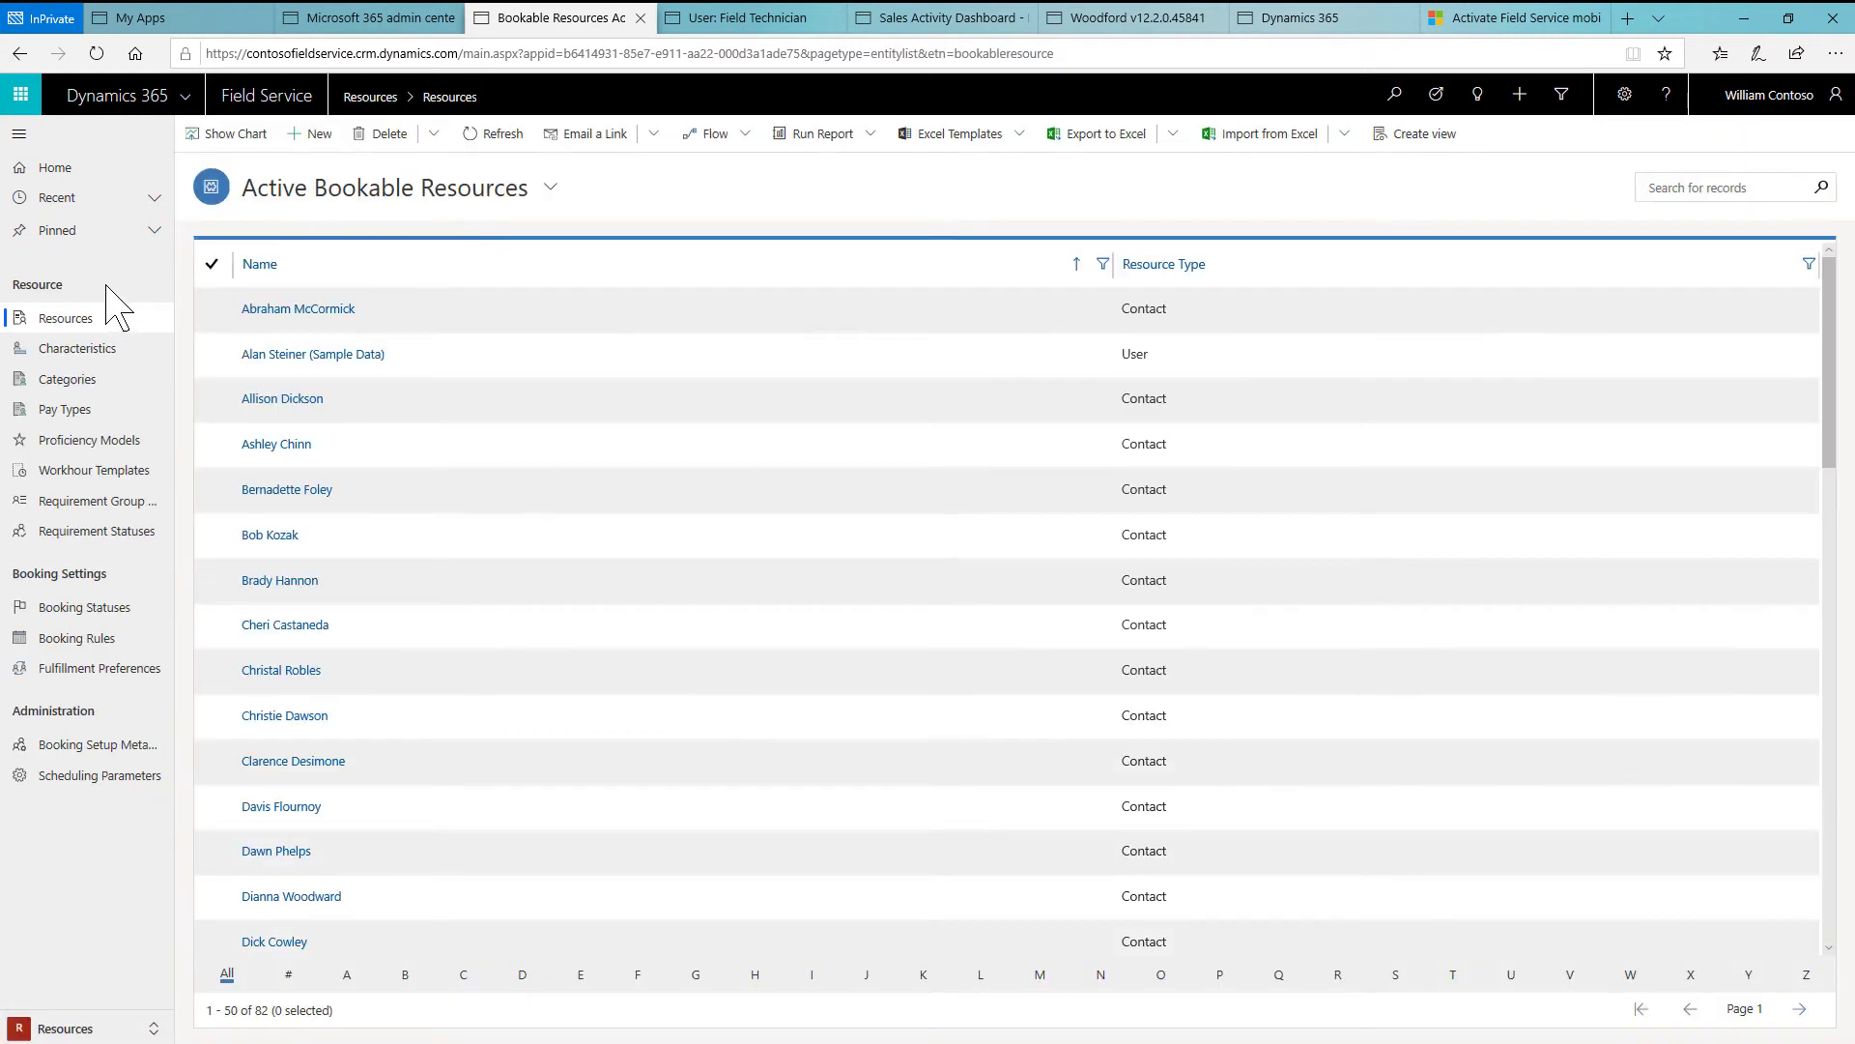
left_click(315, 142)
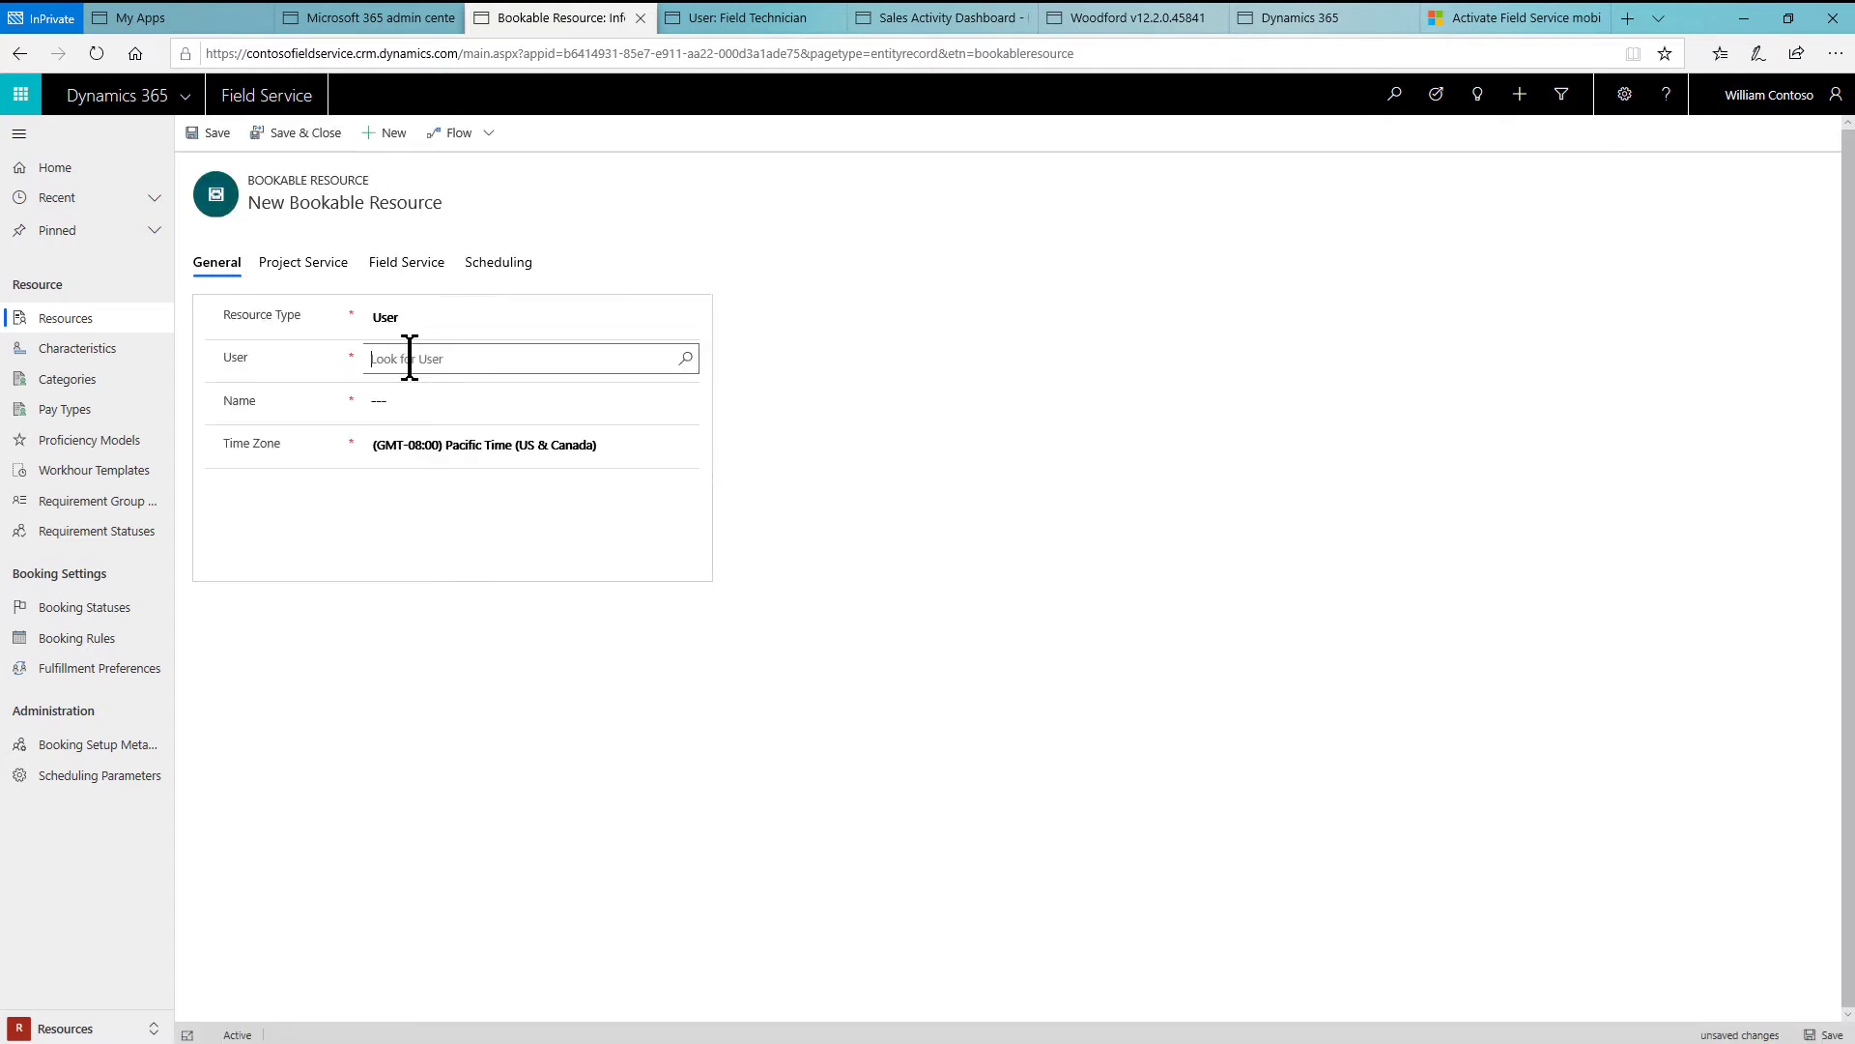
left_click(409, 359)
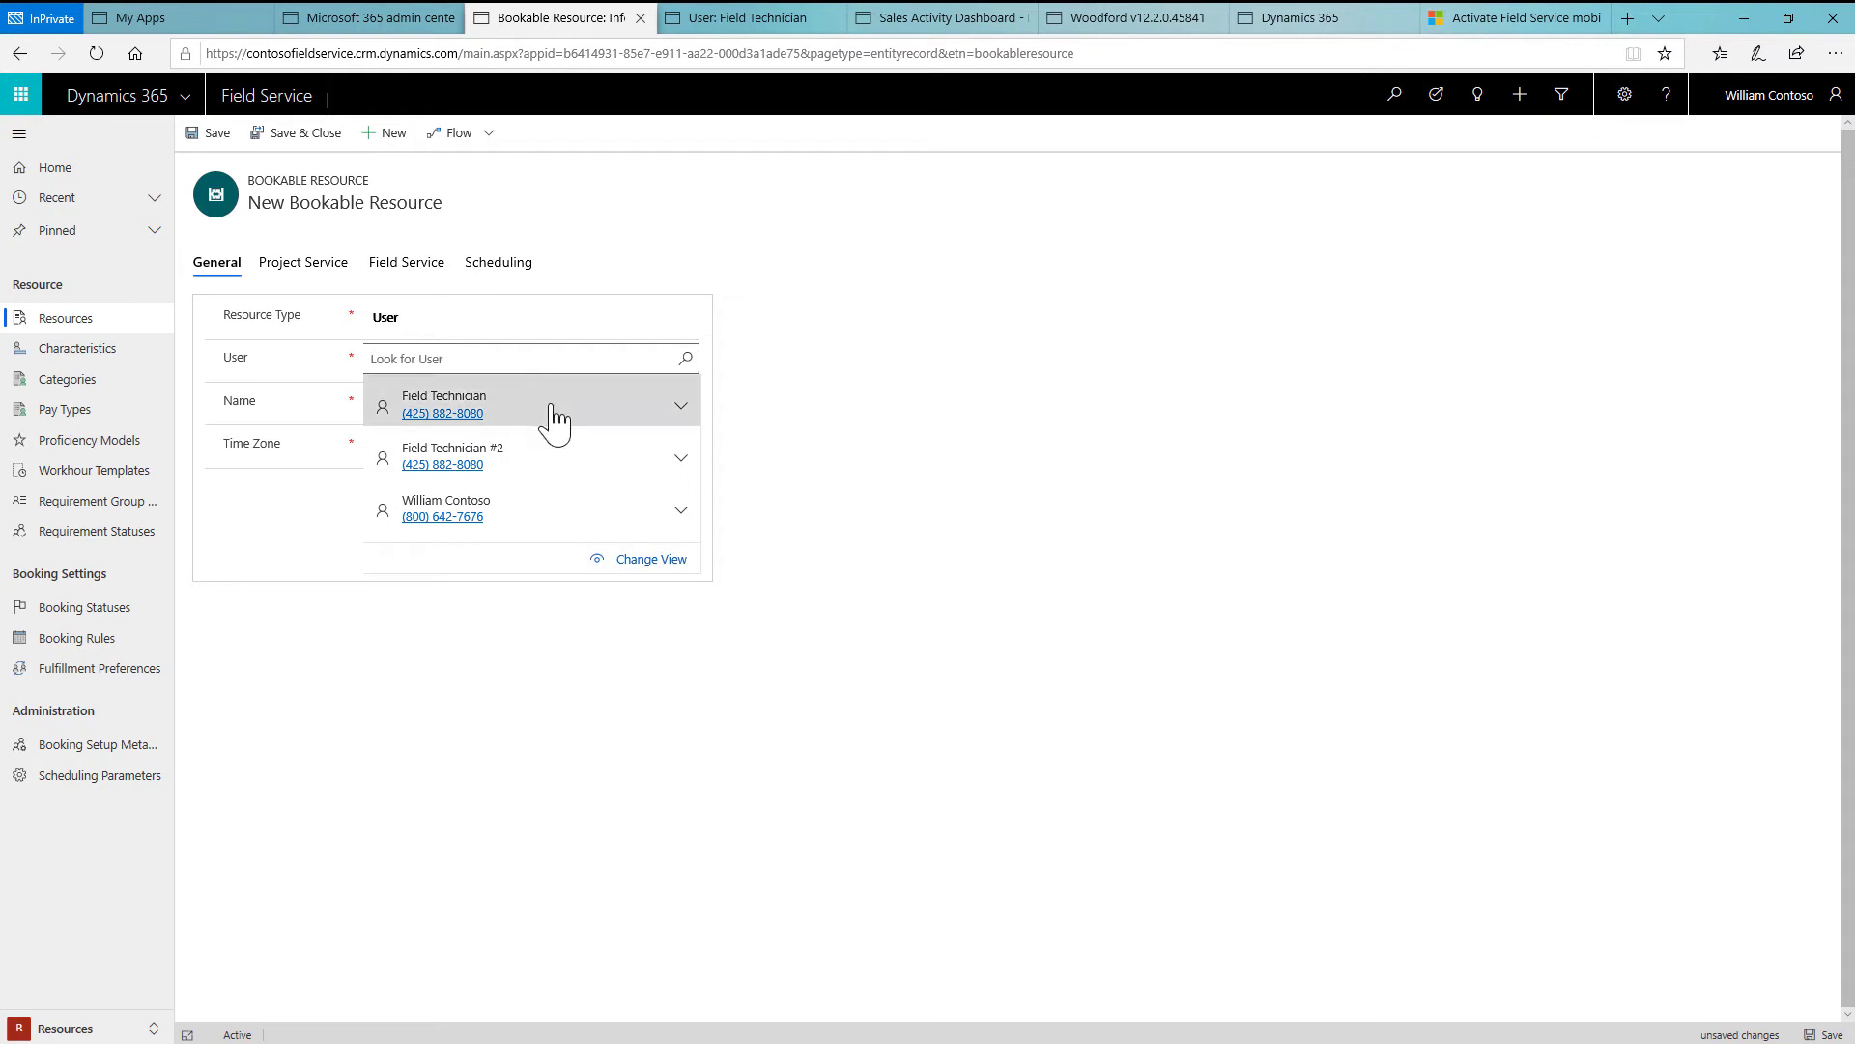
left_click(556, 415)
left_click(526, 452)
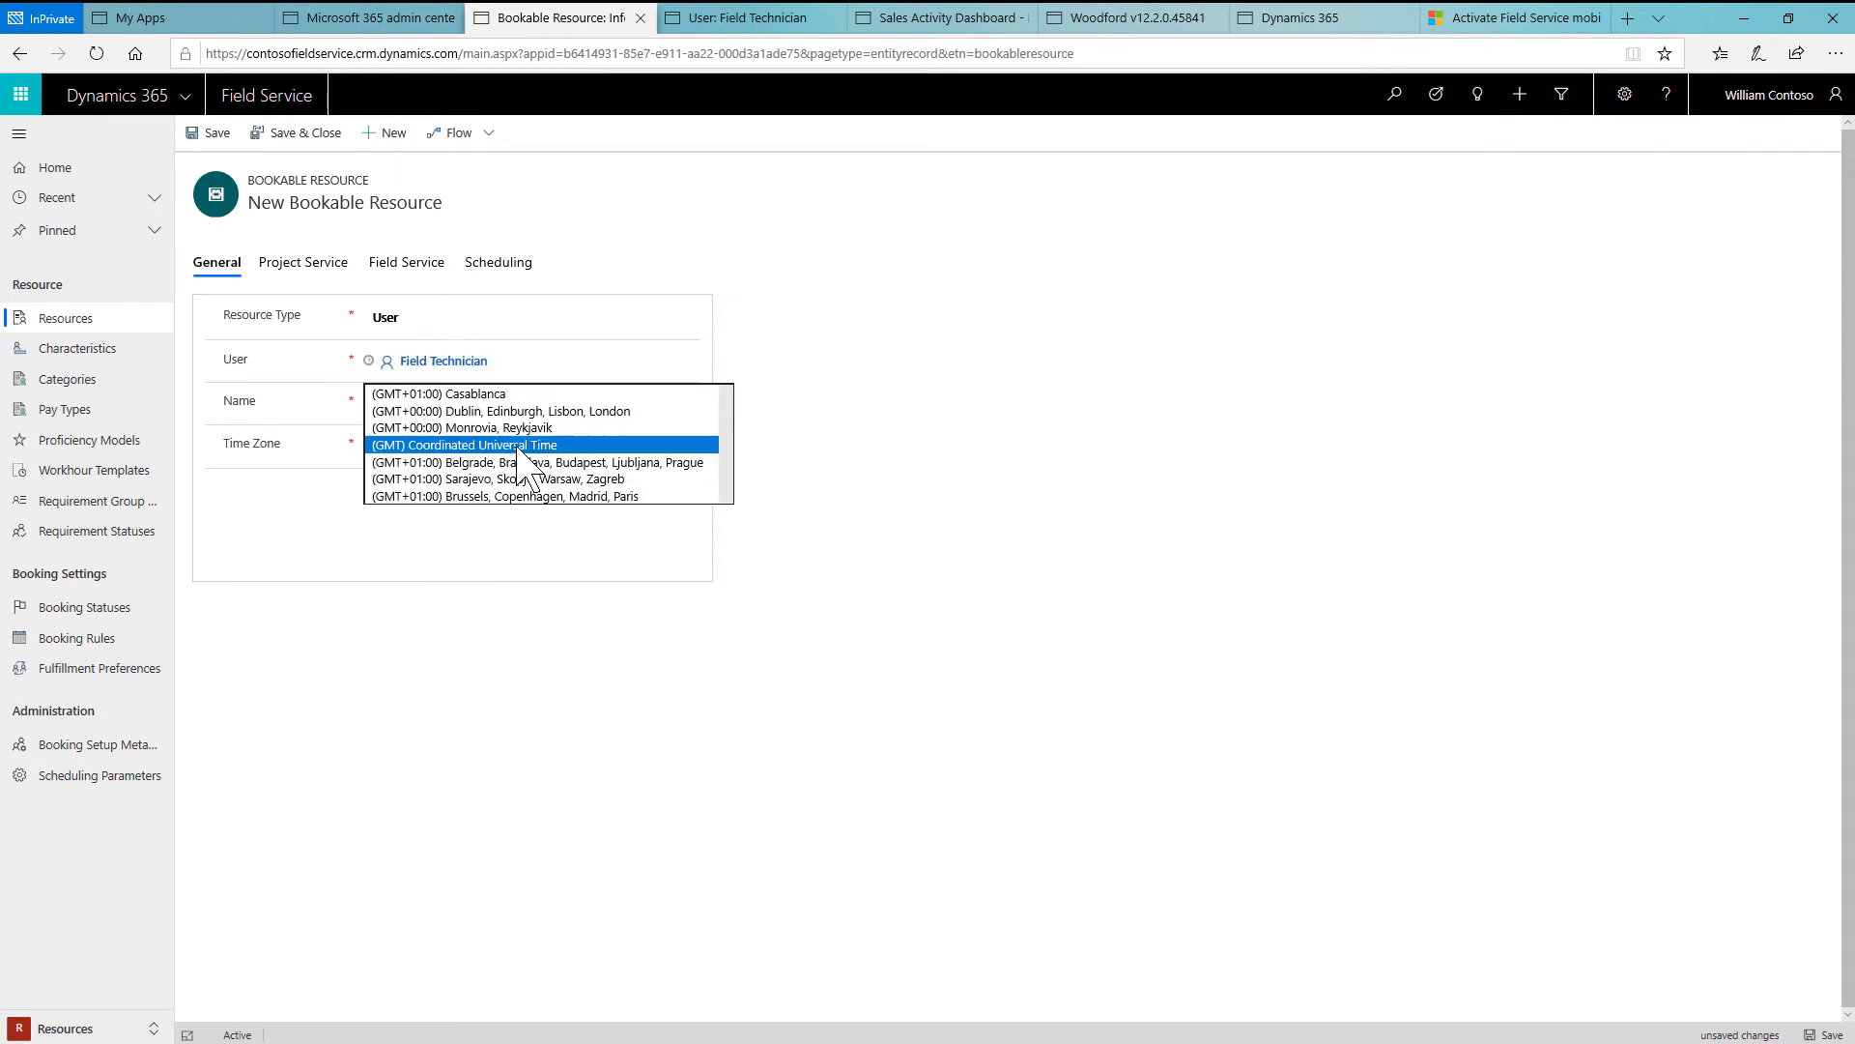
left_click(620, 259)
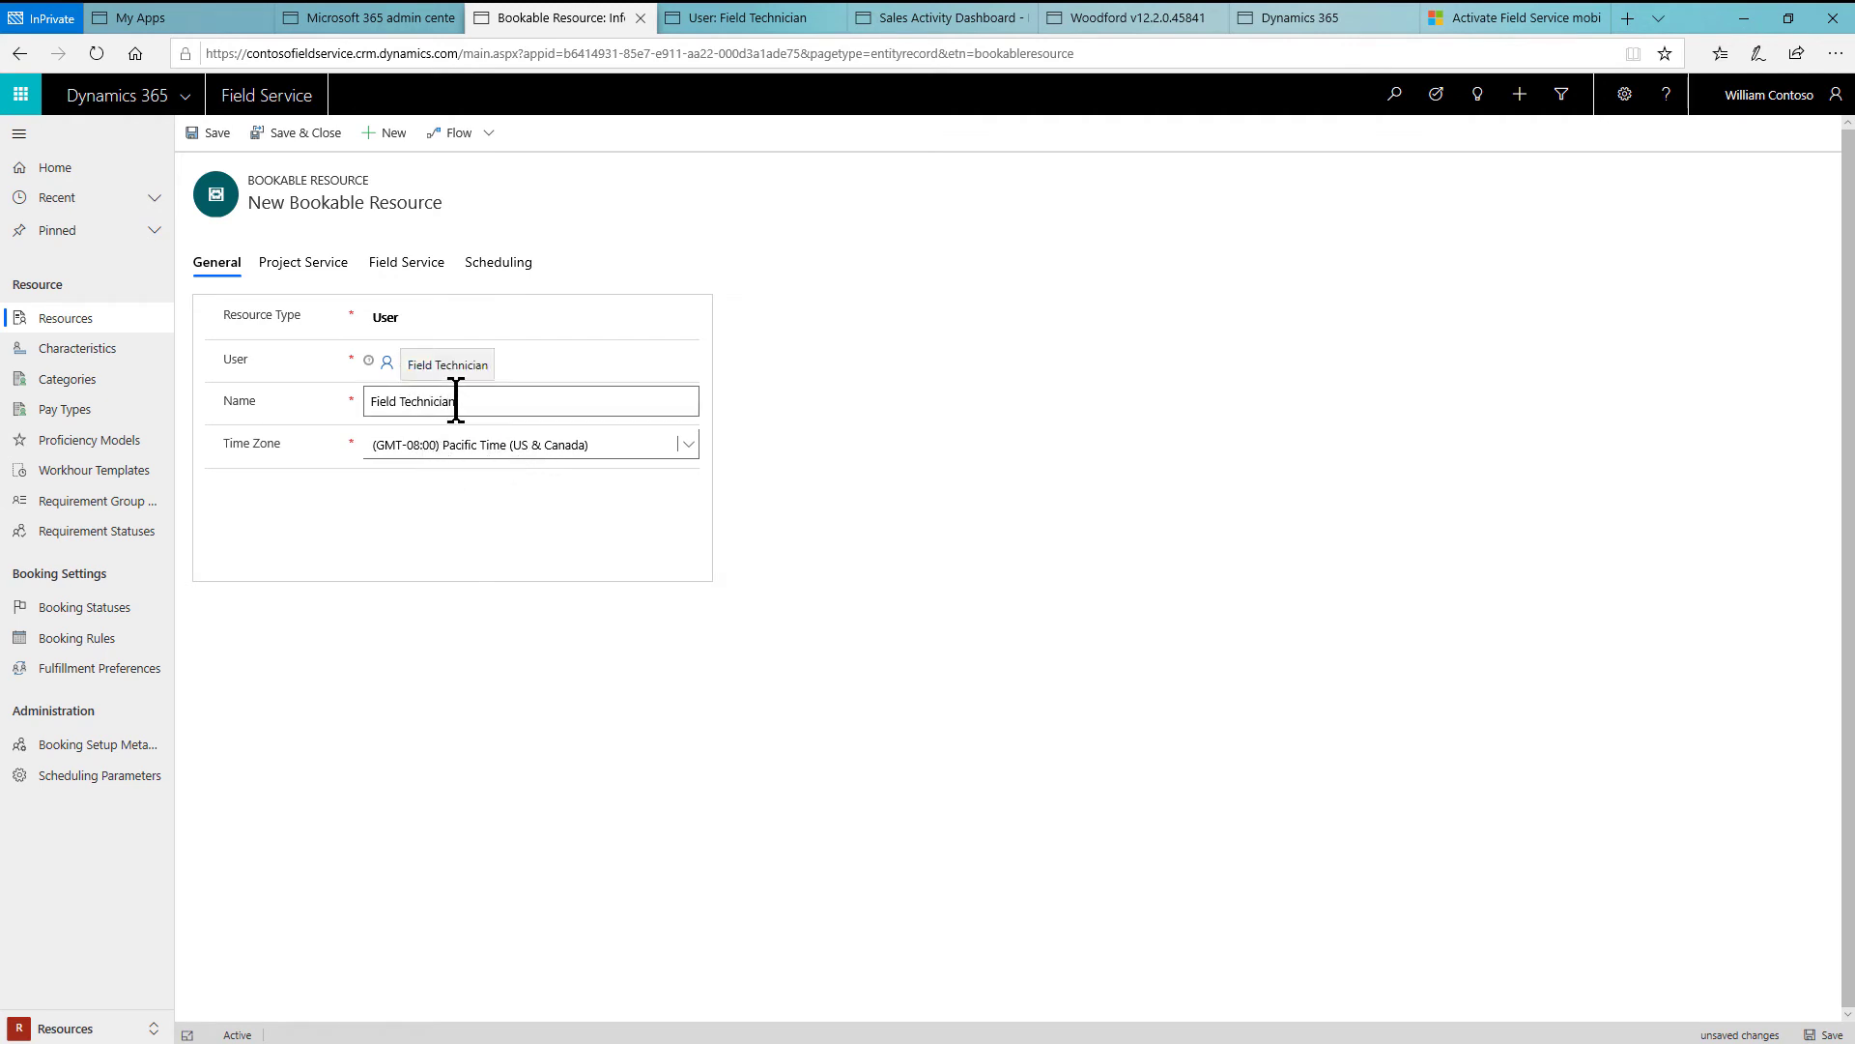
Replace the resource name with the technician's name and save the bookable resource.
left_click_drag(457, 401, 364, 404)
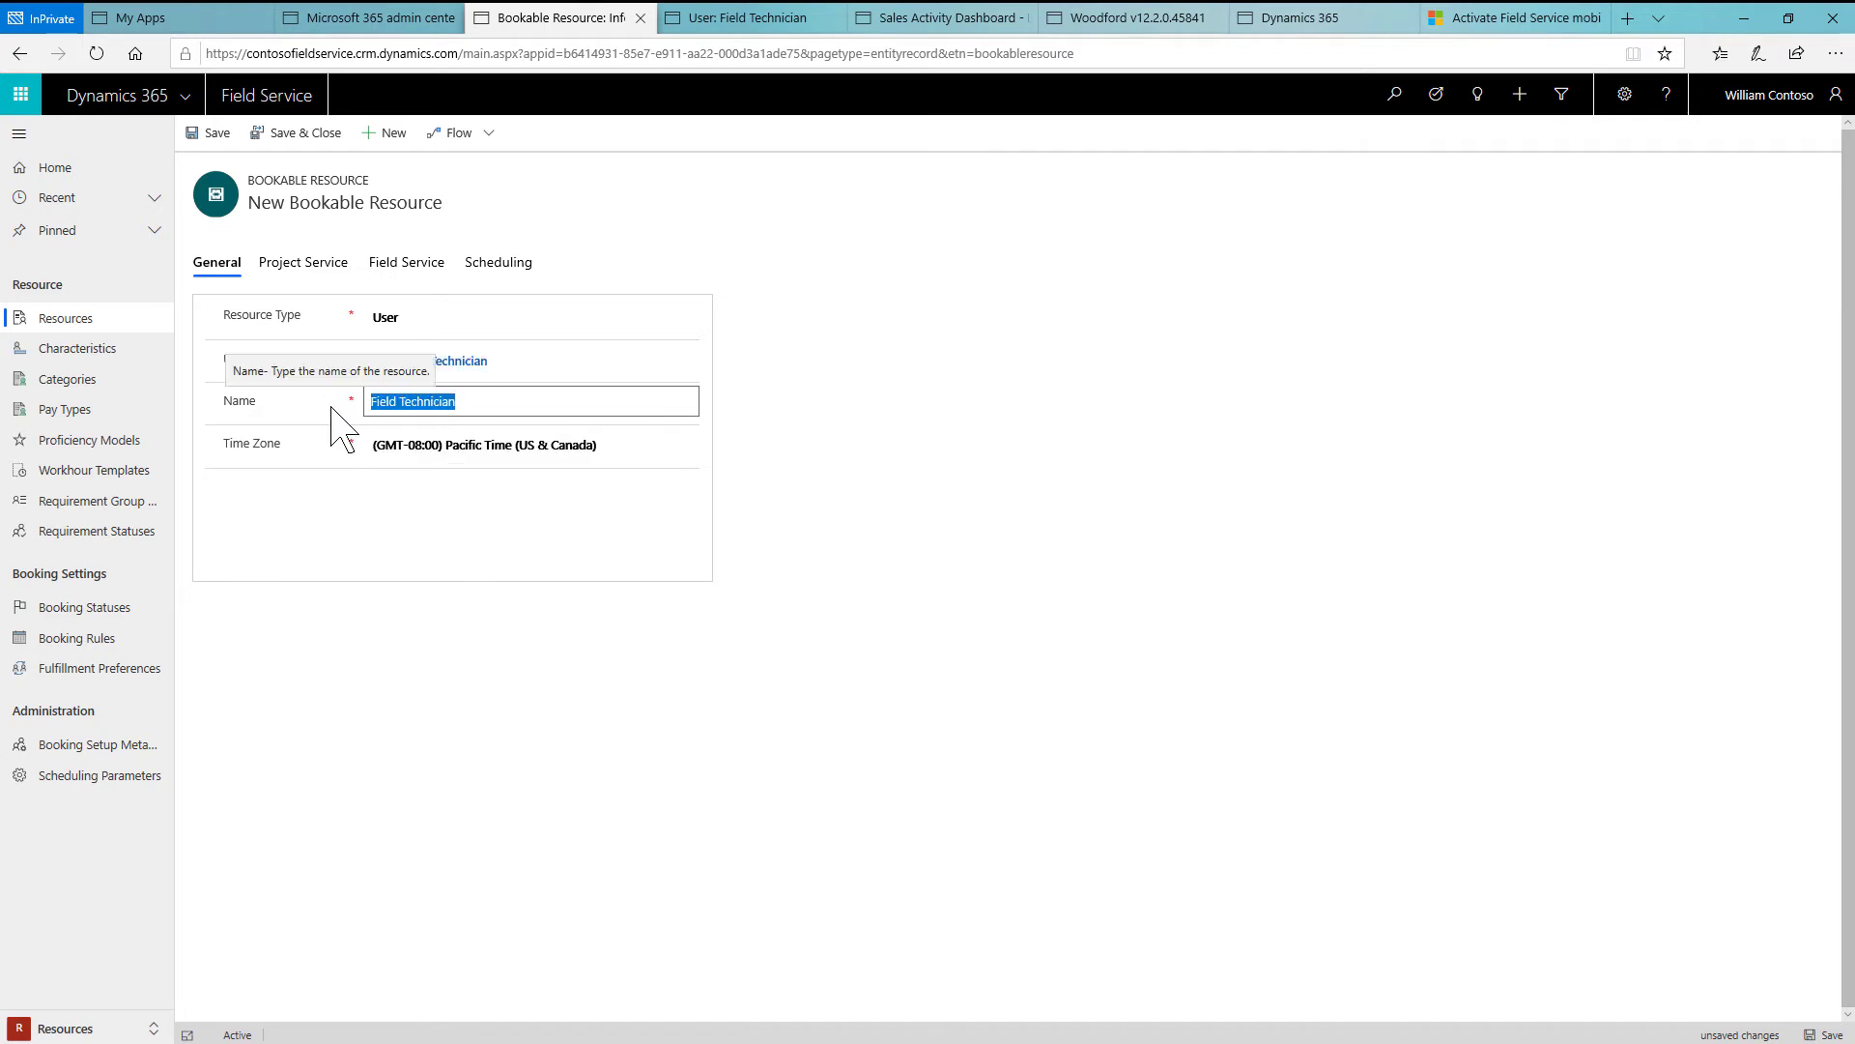
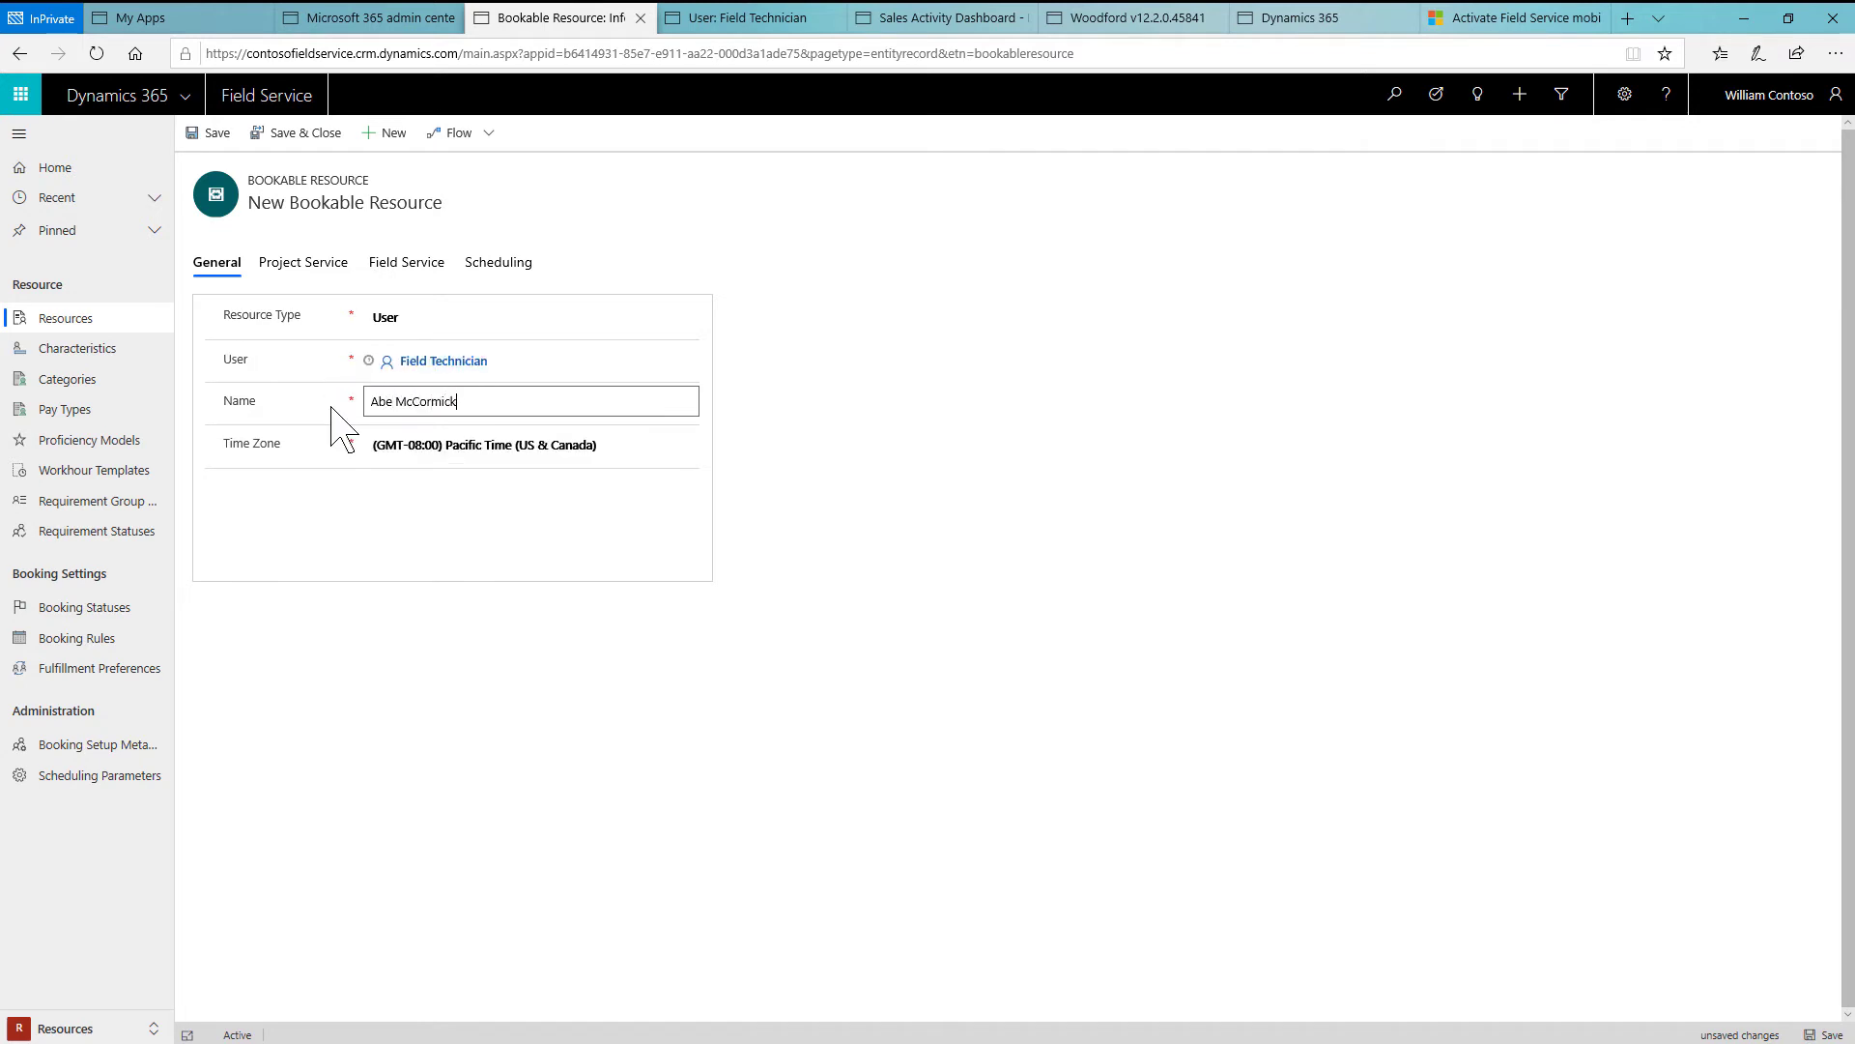
left_click(192, 138)
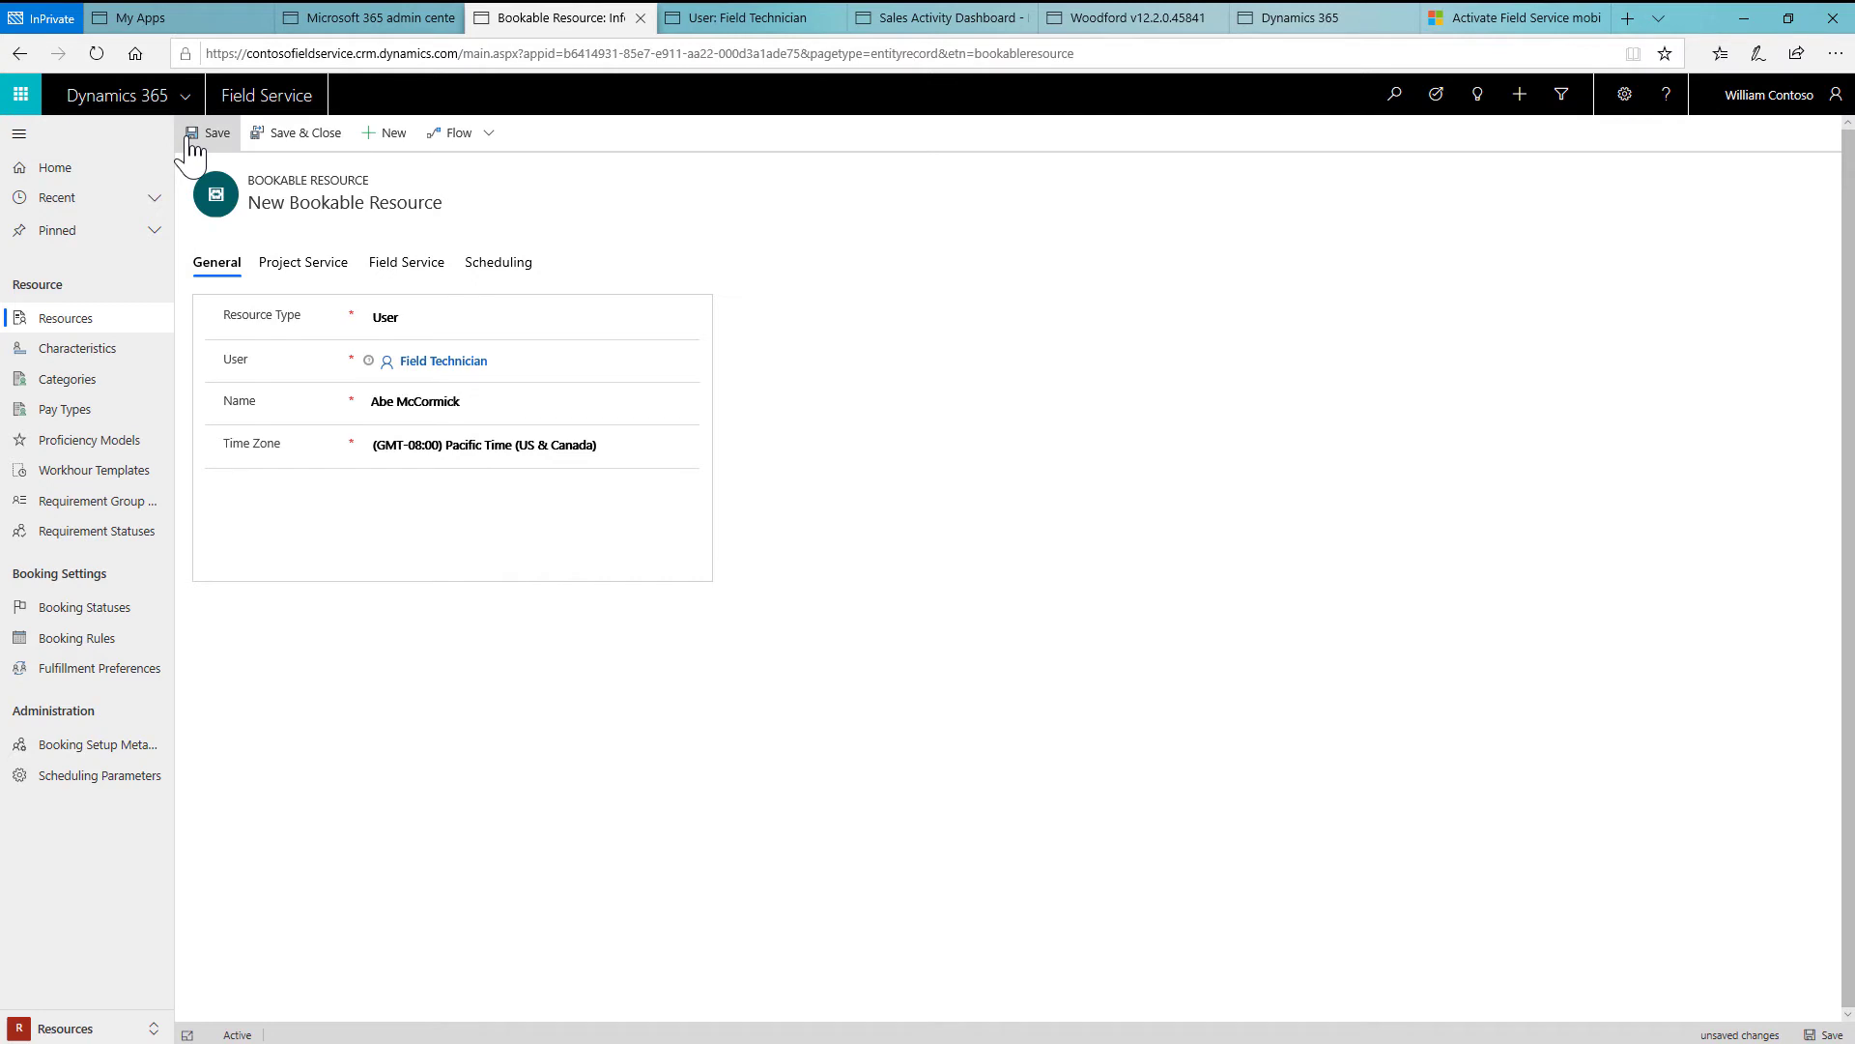
left_click(192, 140)
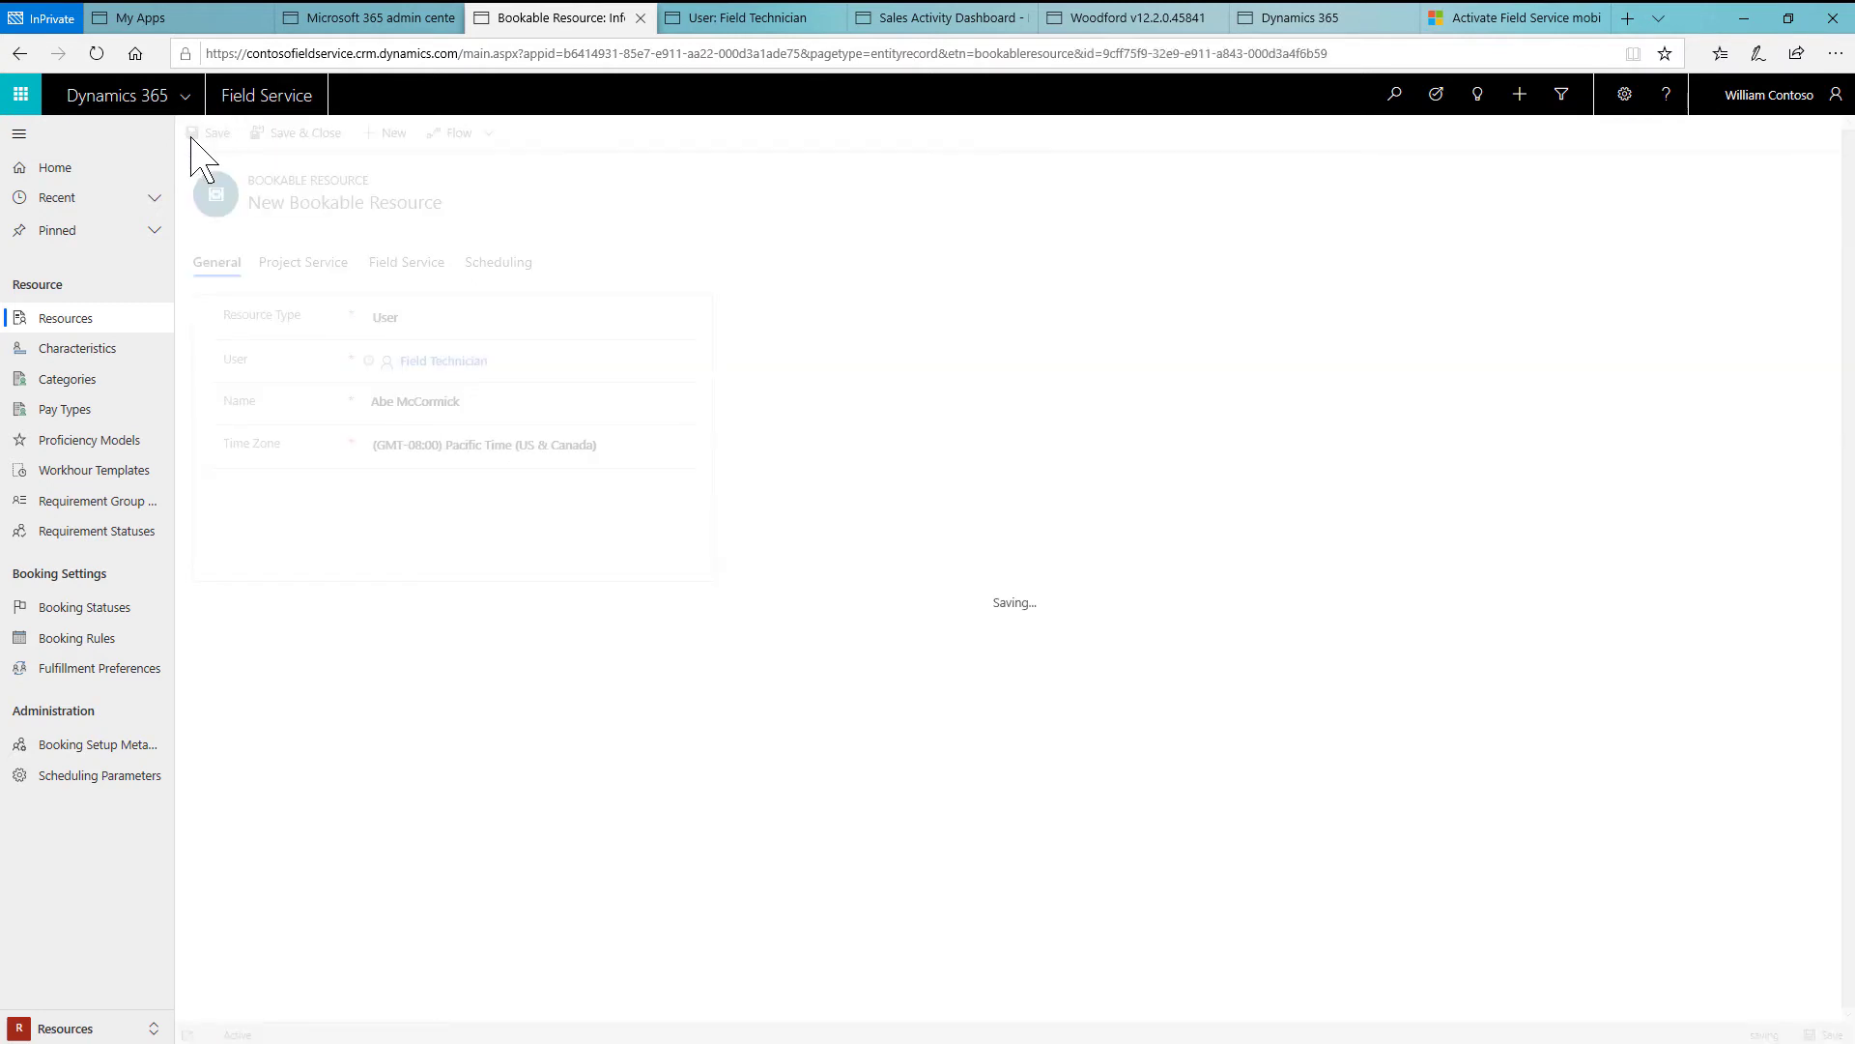
left_click(398, 275)
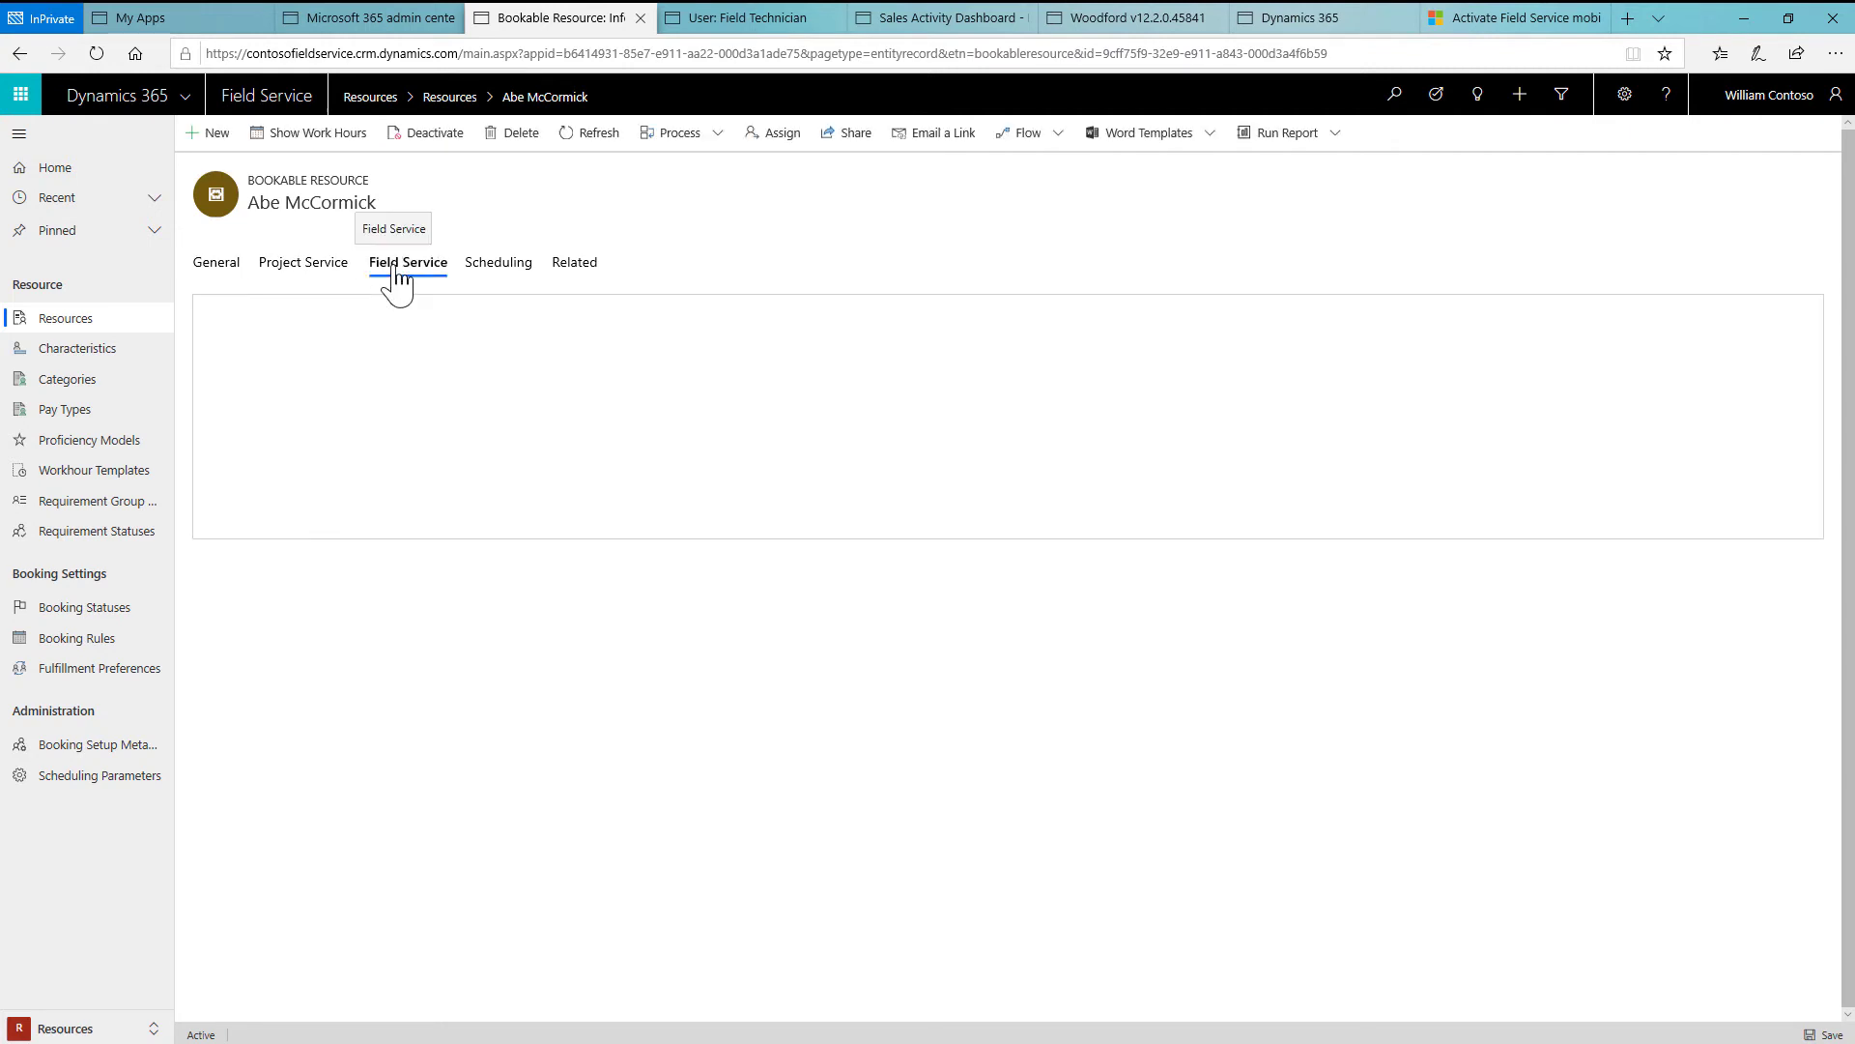
Set the bookable resource's warehouse to Truck 1.
left_click(422, 314)
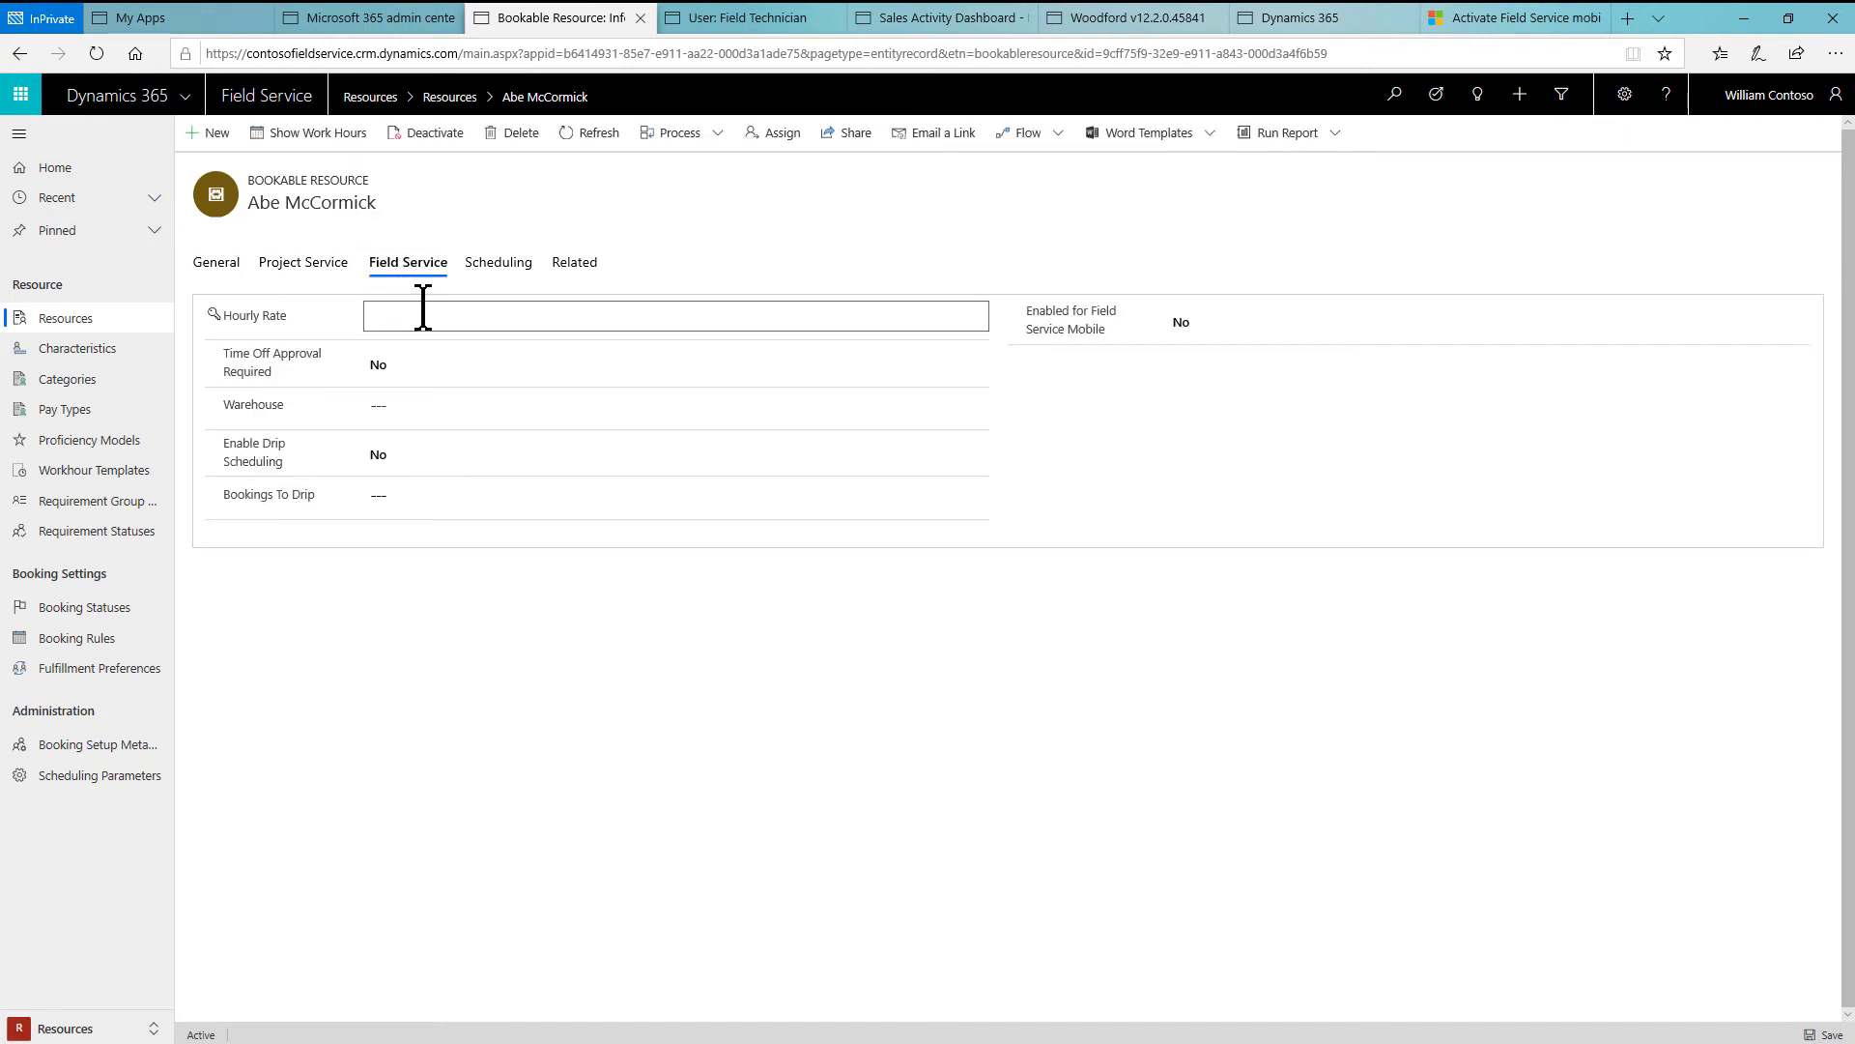
left_click(401, 405)
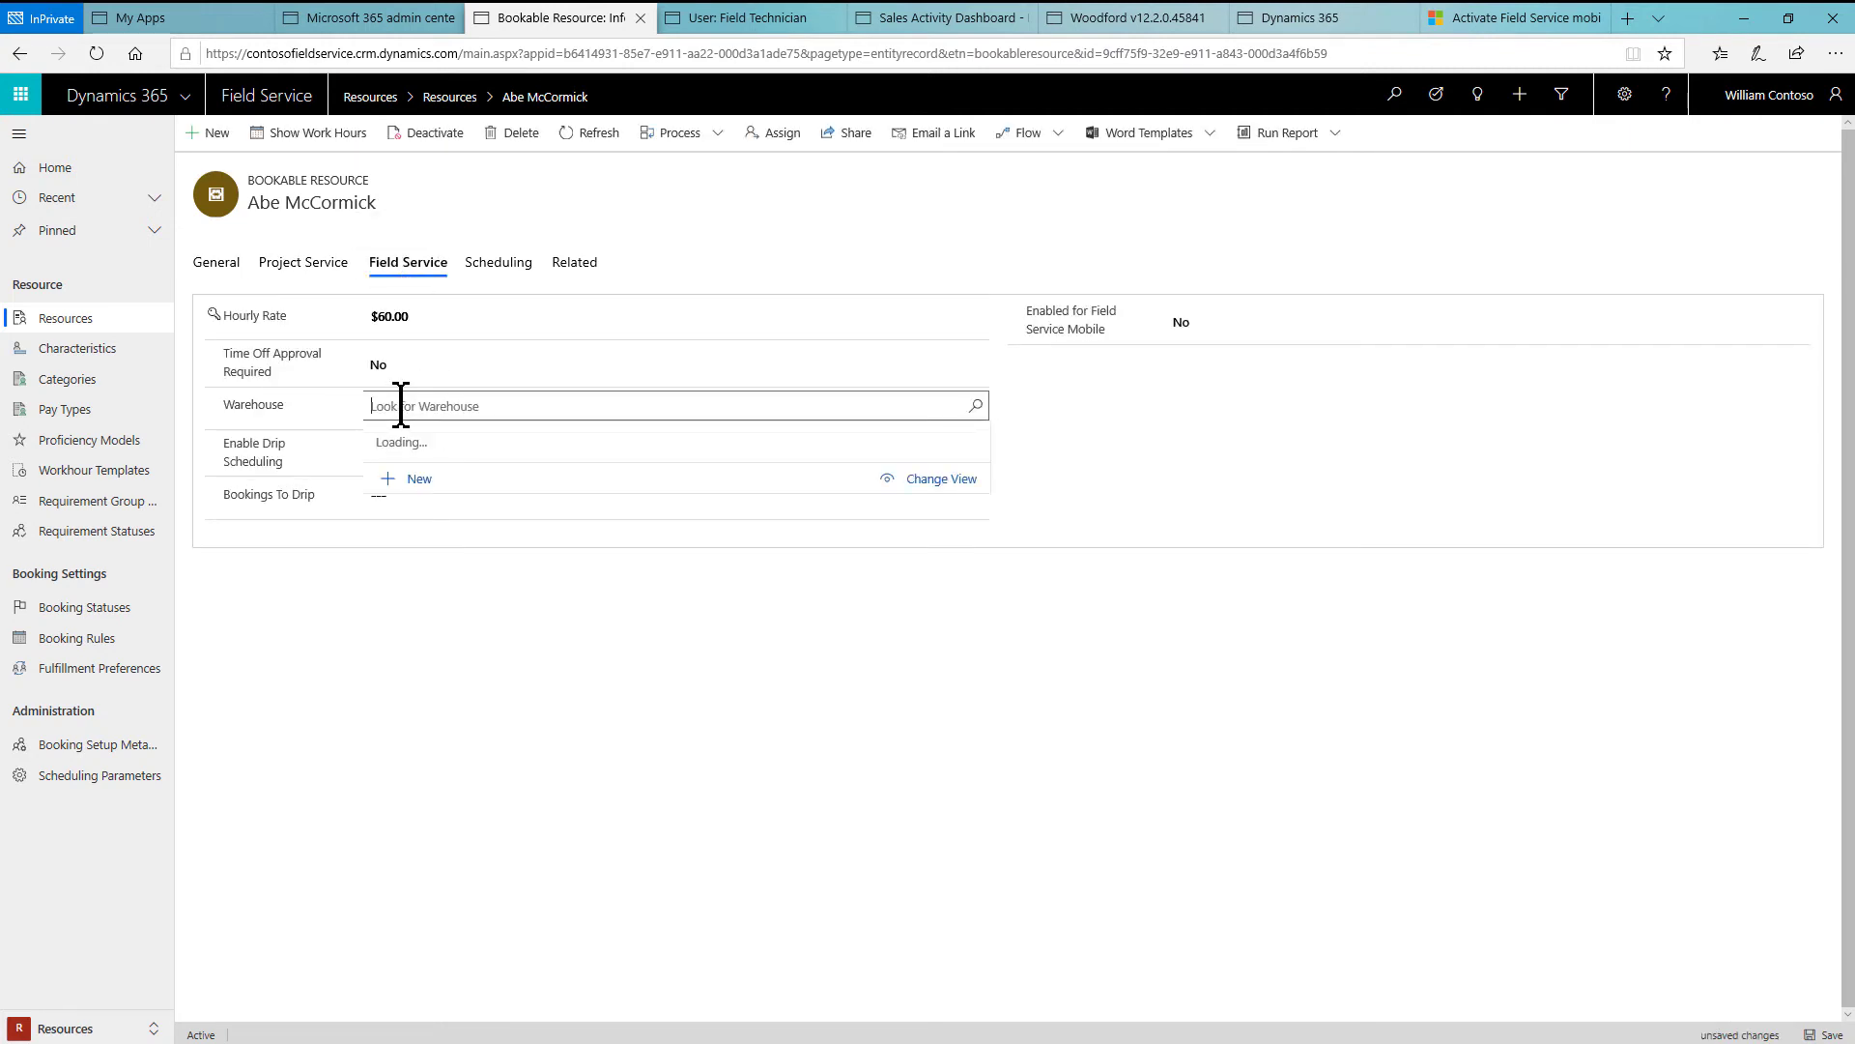
left_click(480, 522)
left_click(518, 671)
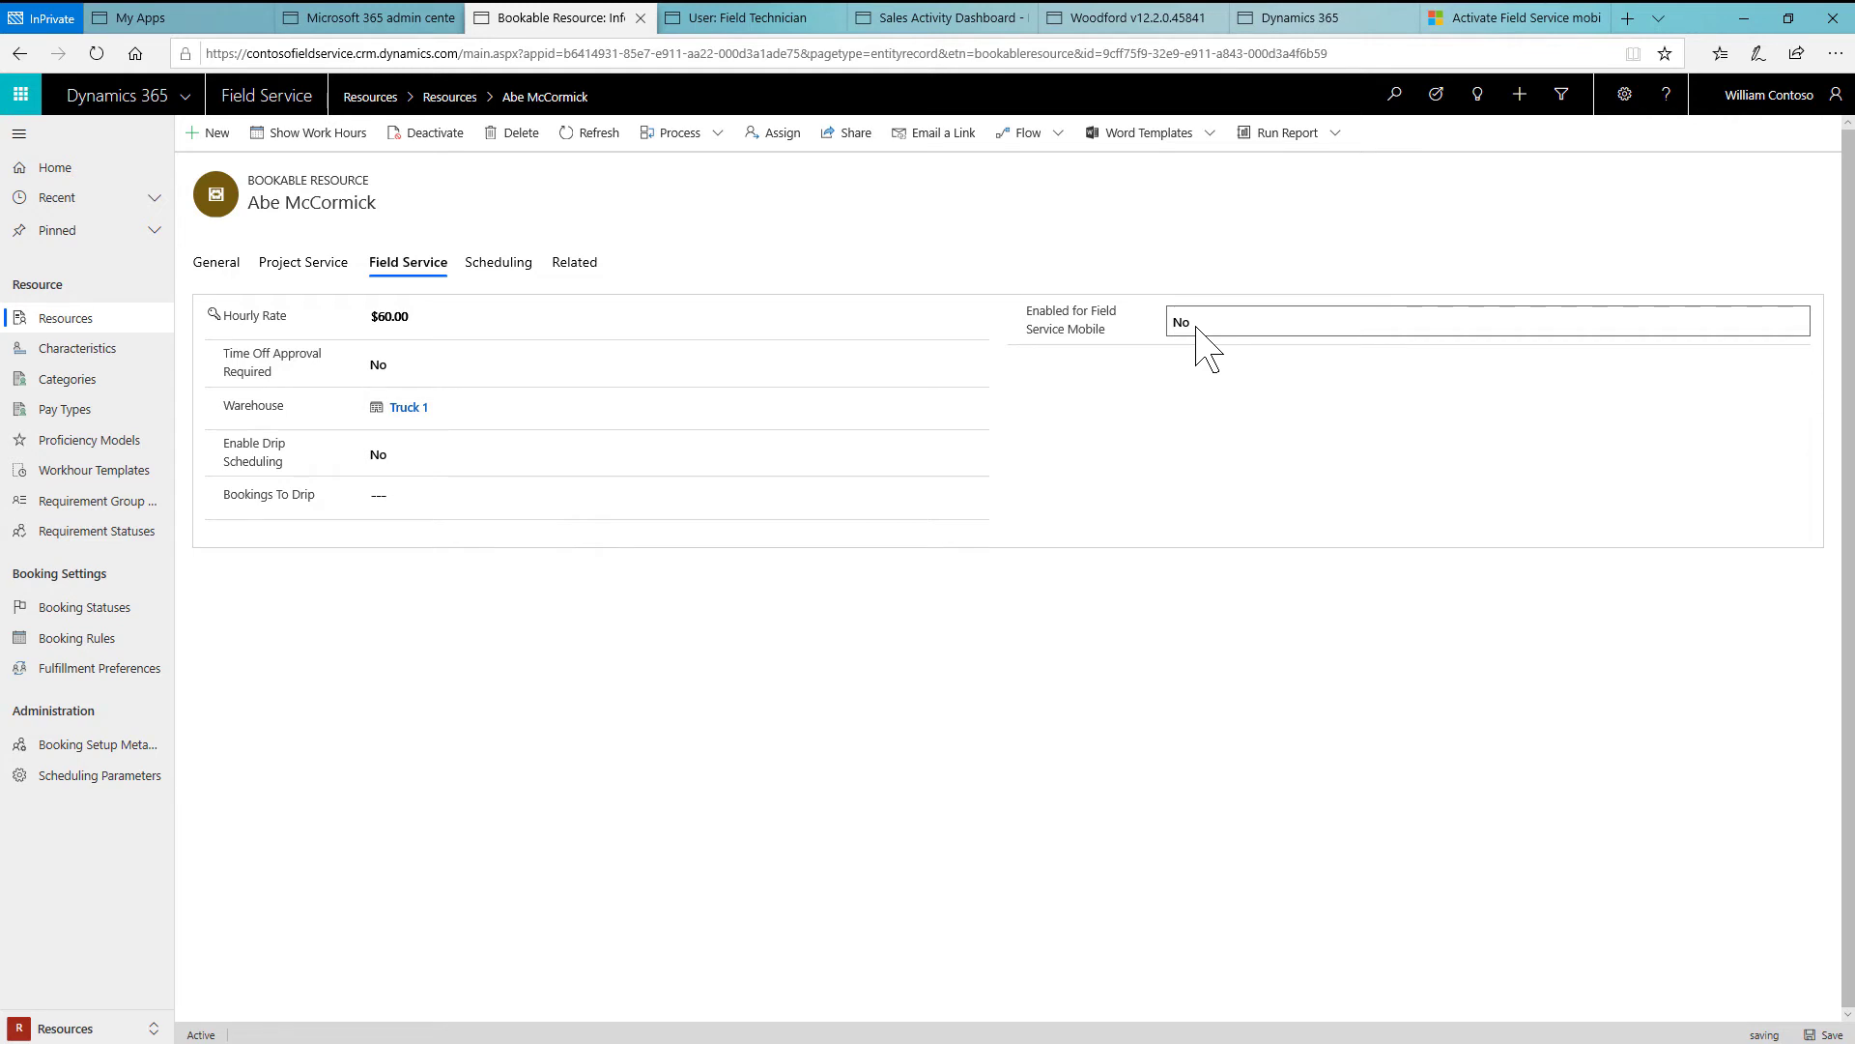
Set both start and end locations to Resource Address on the Scheduling tab.
left_click(486, 282)
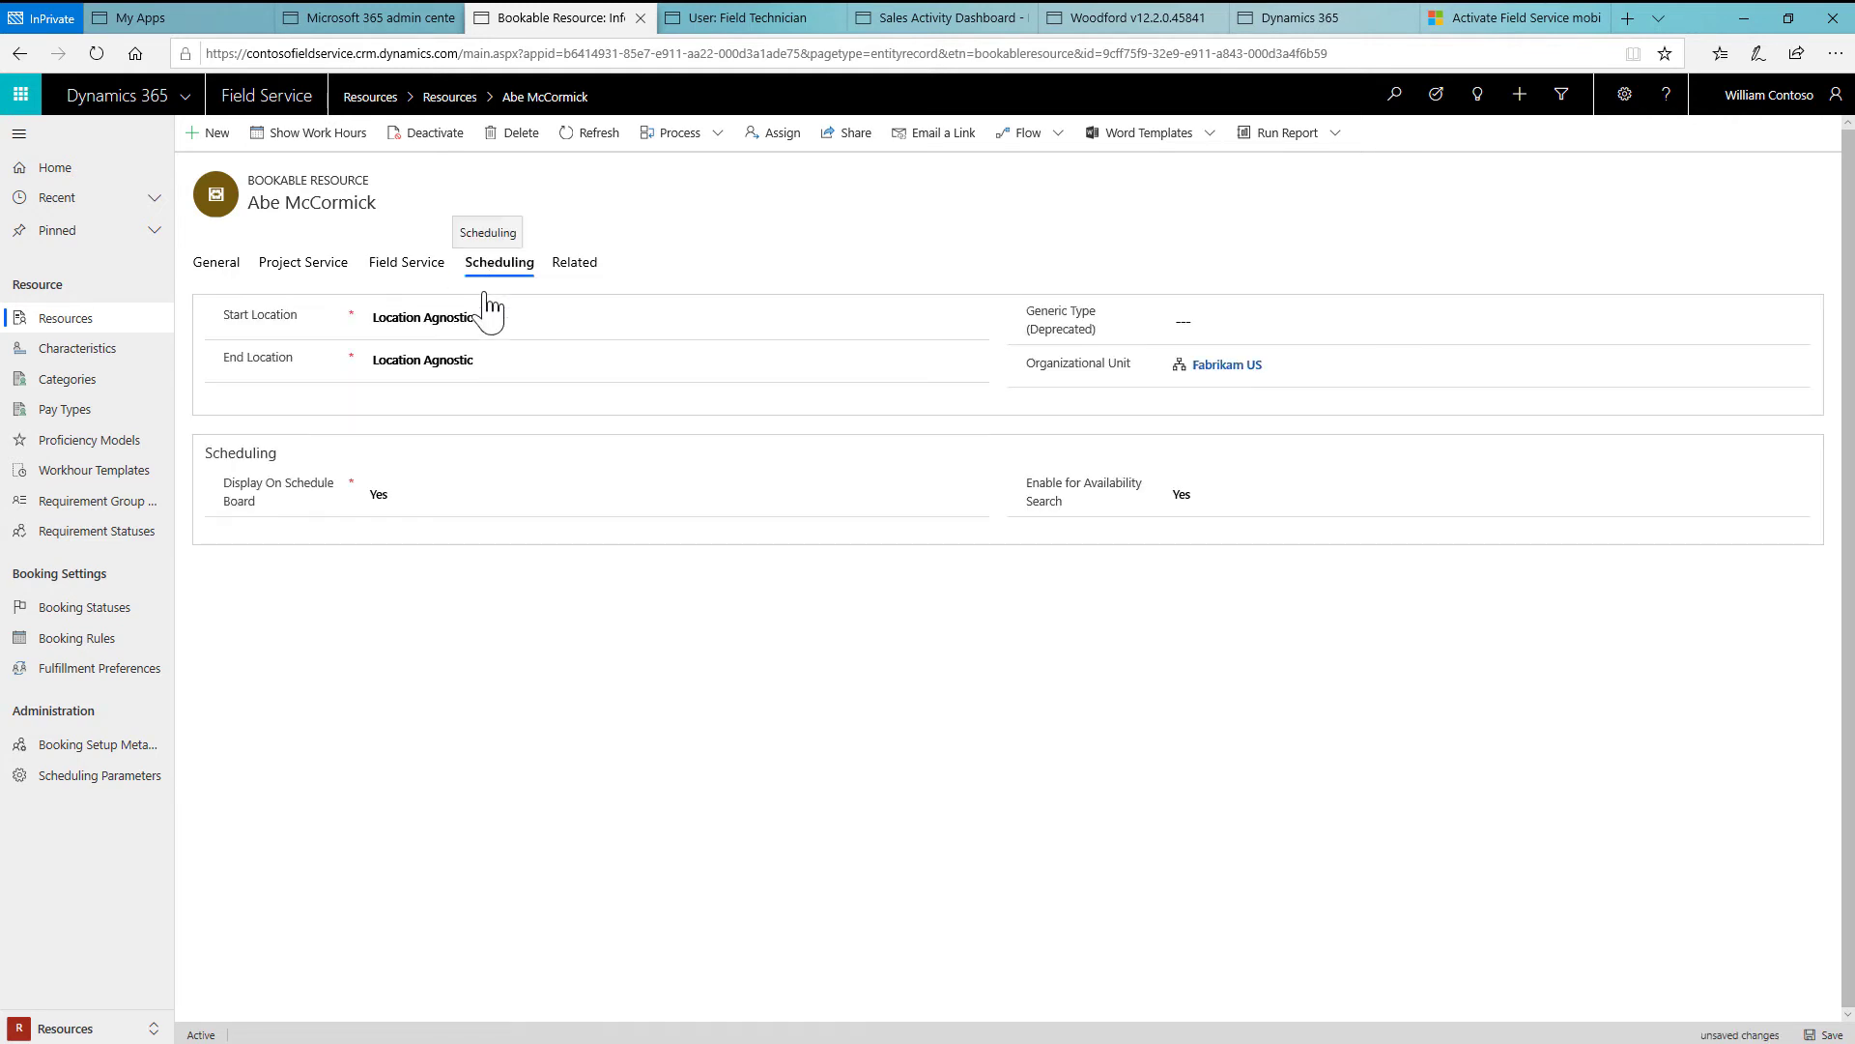
left_click(488, 315)
left_click(483, 335)
left_click(478, 365)
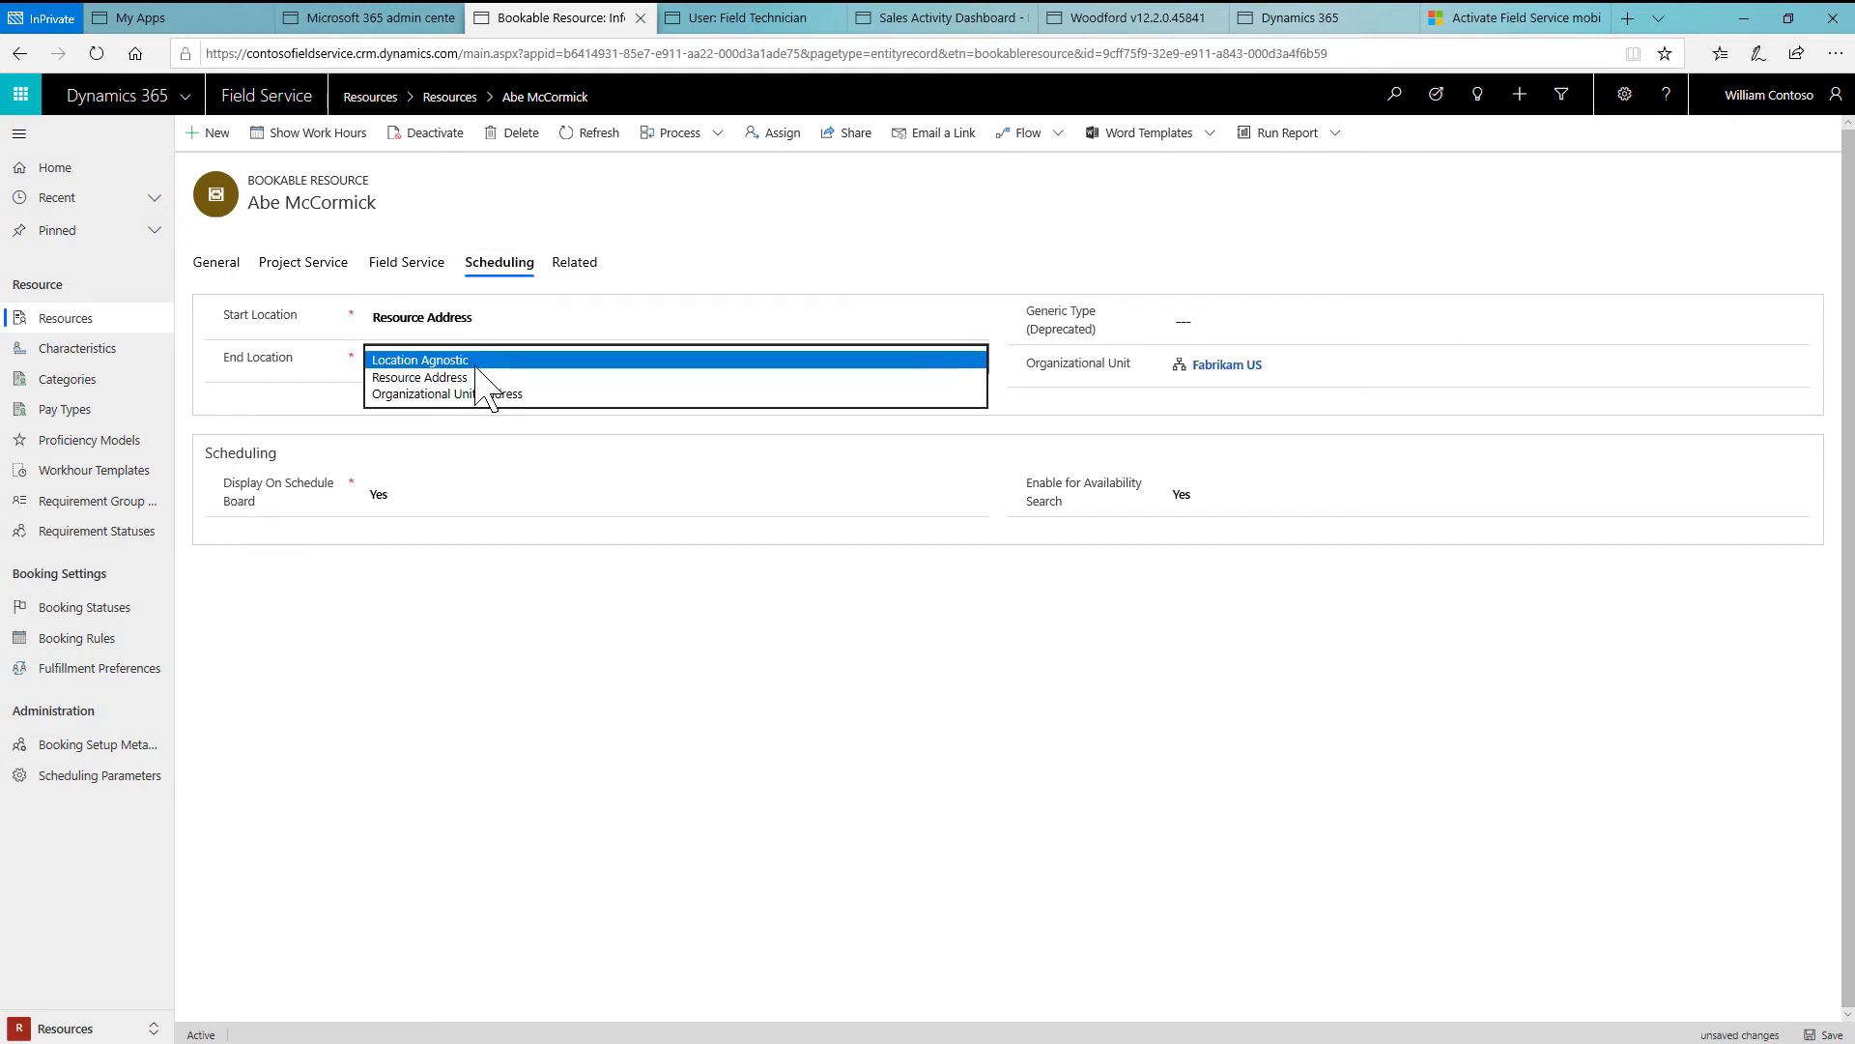
left_click(478, 378)
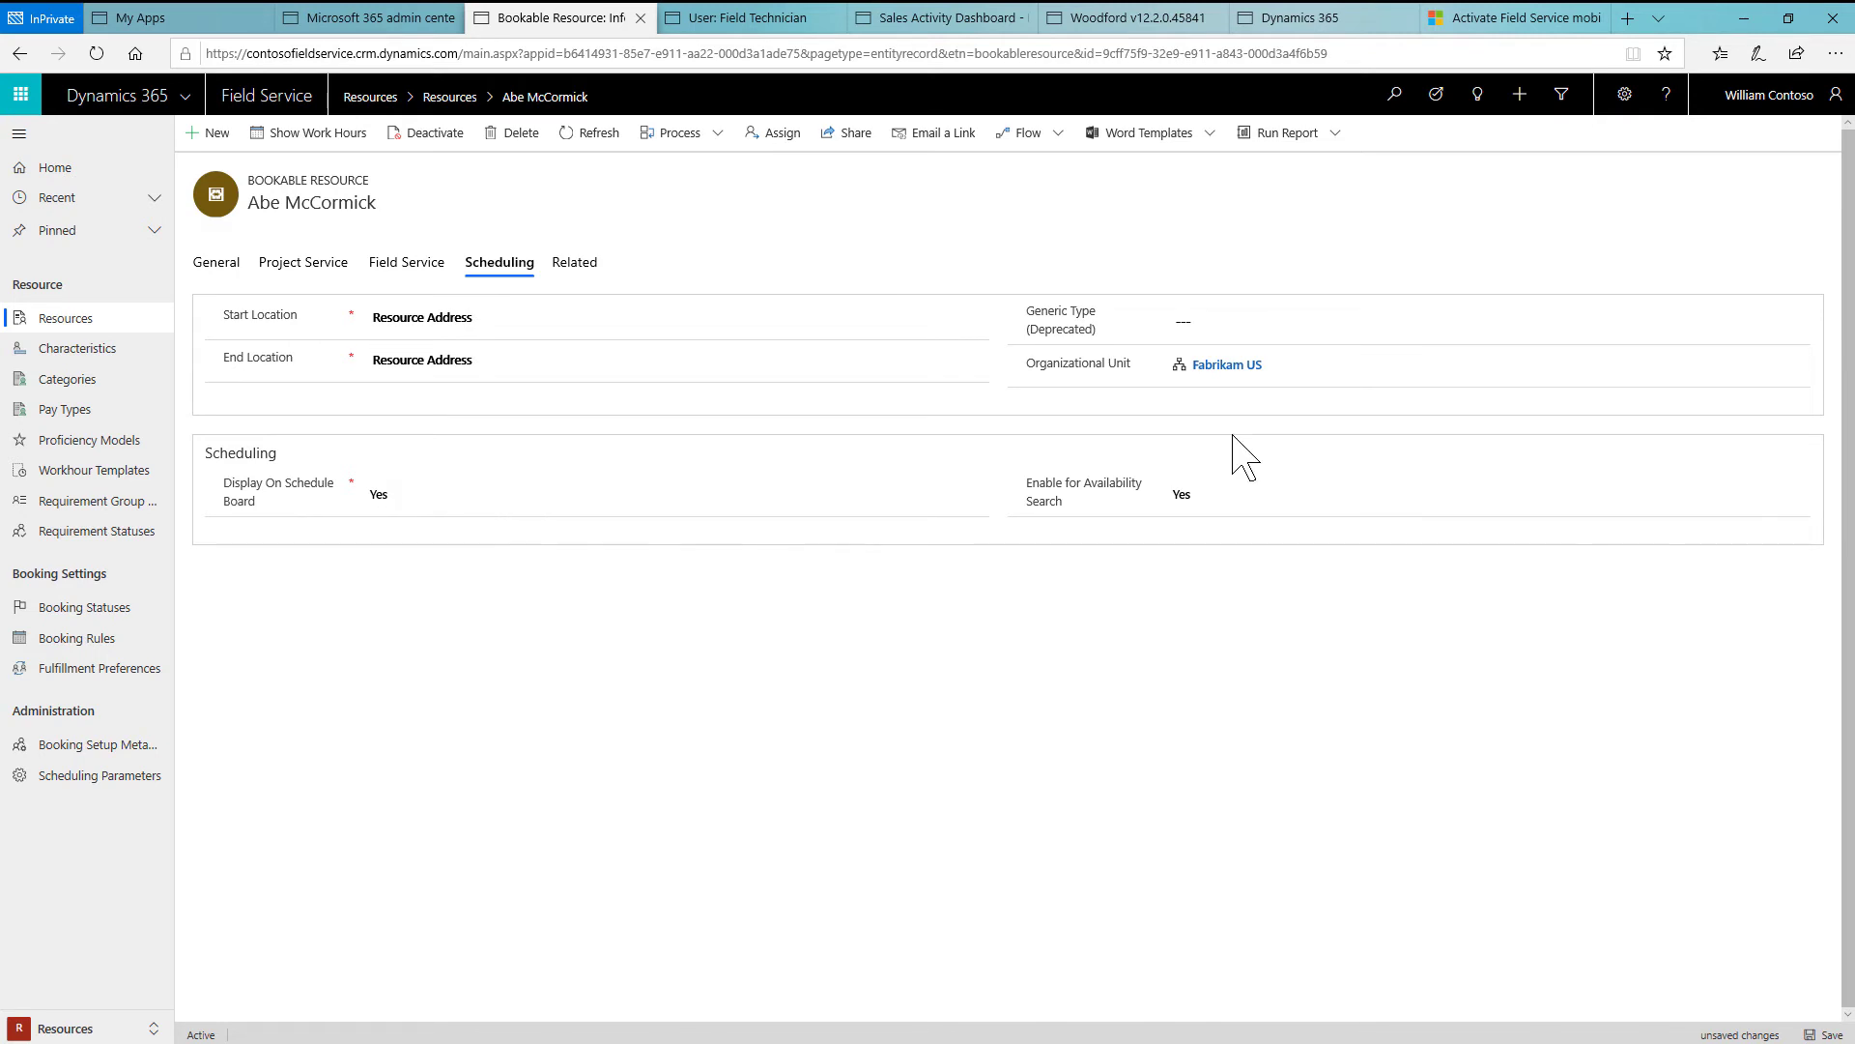
Change the organizational unit from Fabrikam US to Seattle and save the resource.
left_click(1280, 365)
left_click(1227, 366)
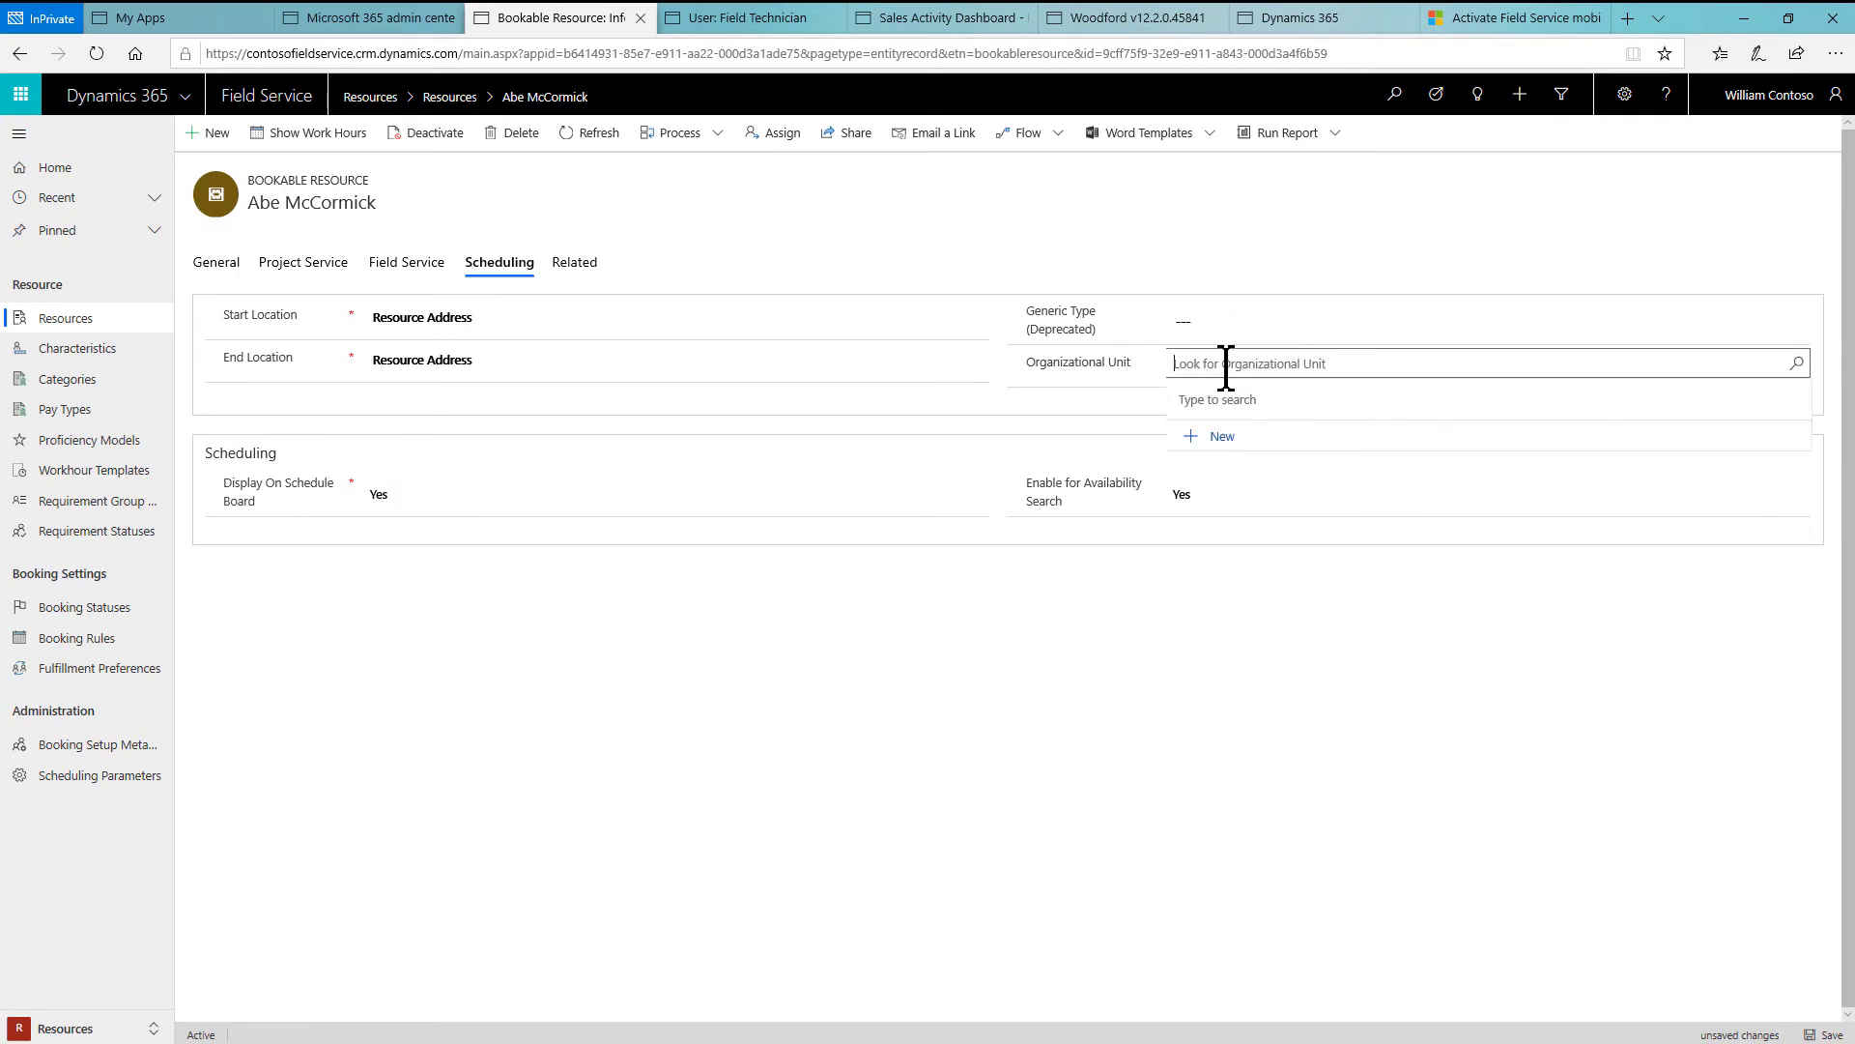
type("sea")
left_click(1247, 410)
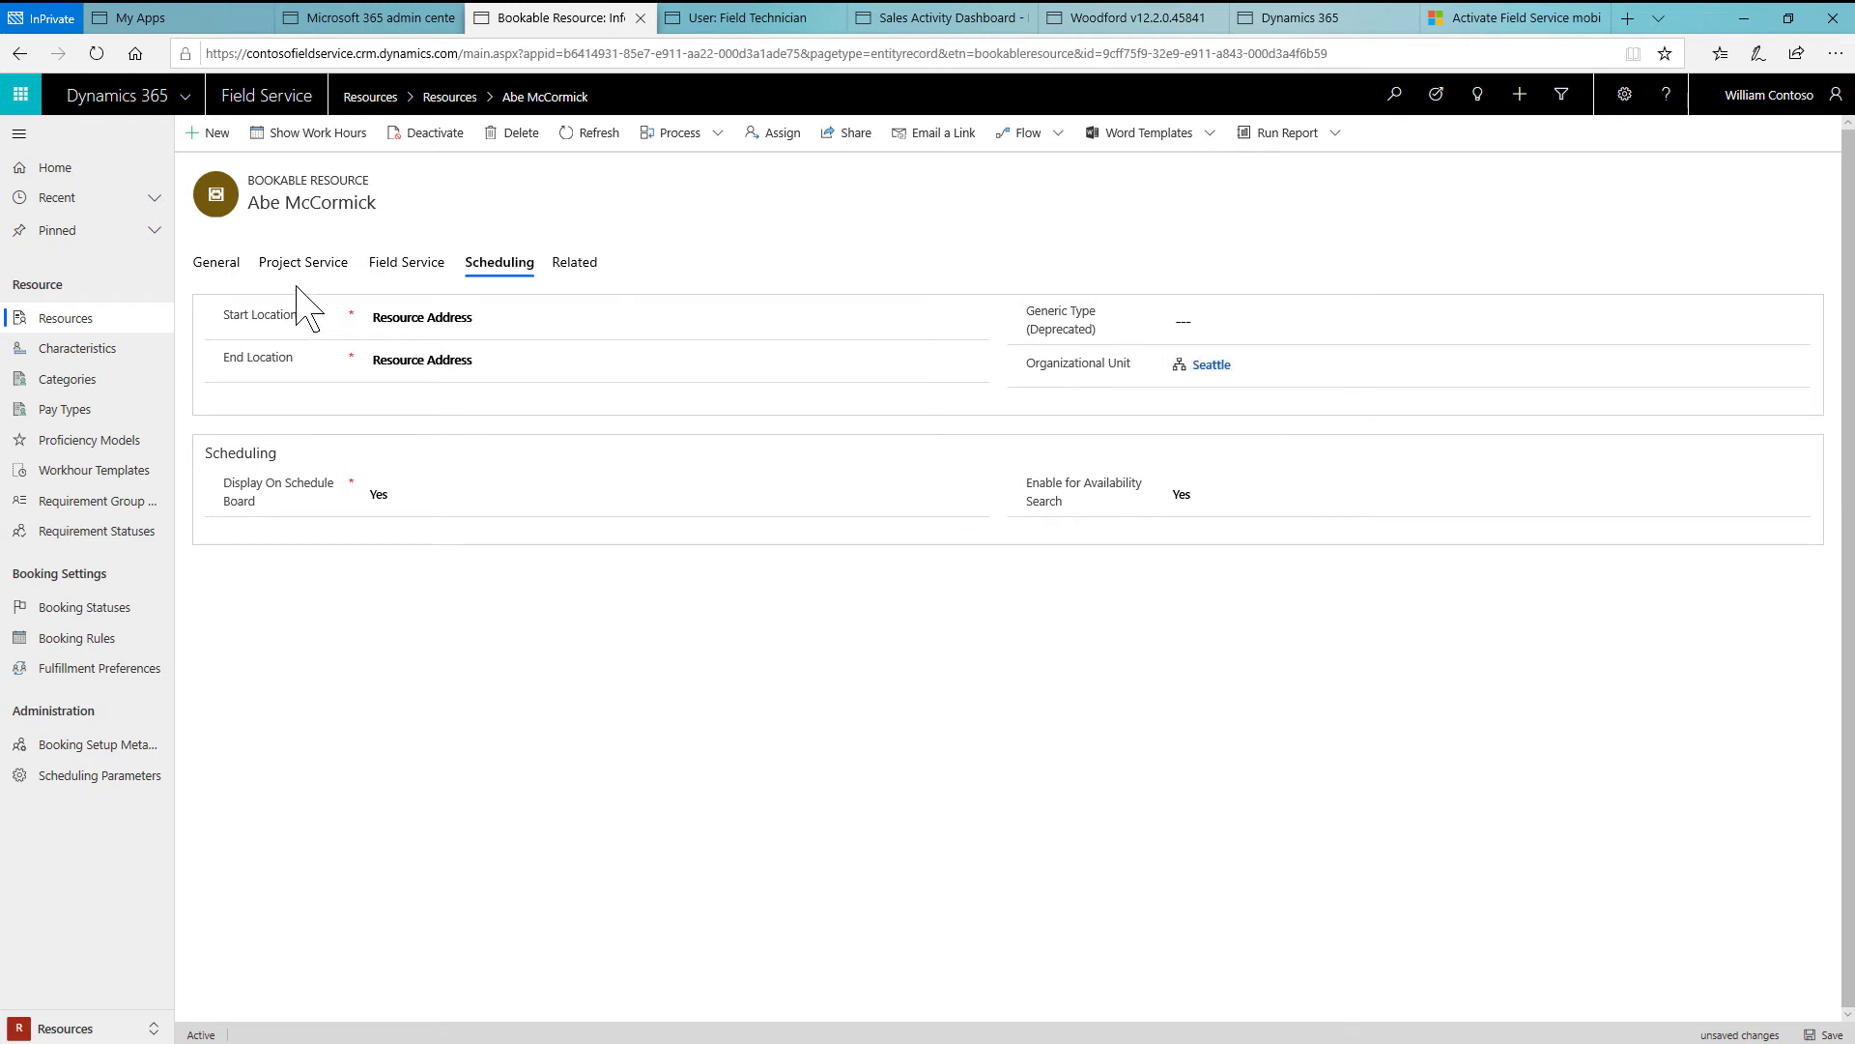
left_click(1823, 1036)
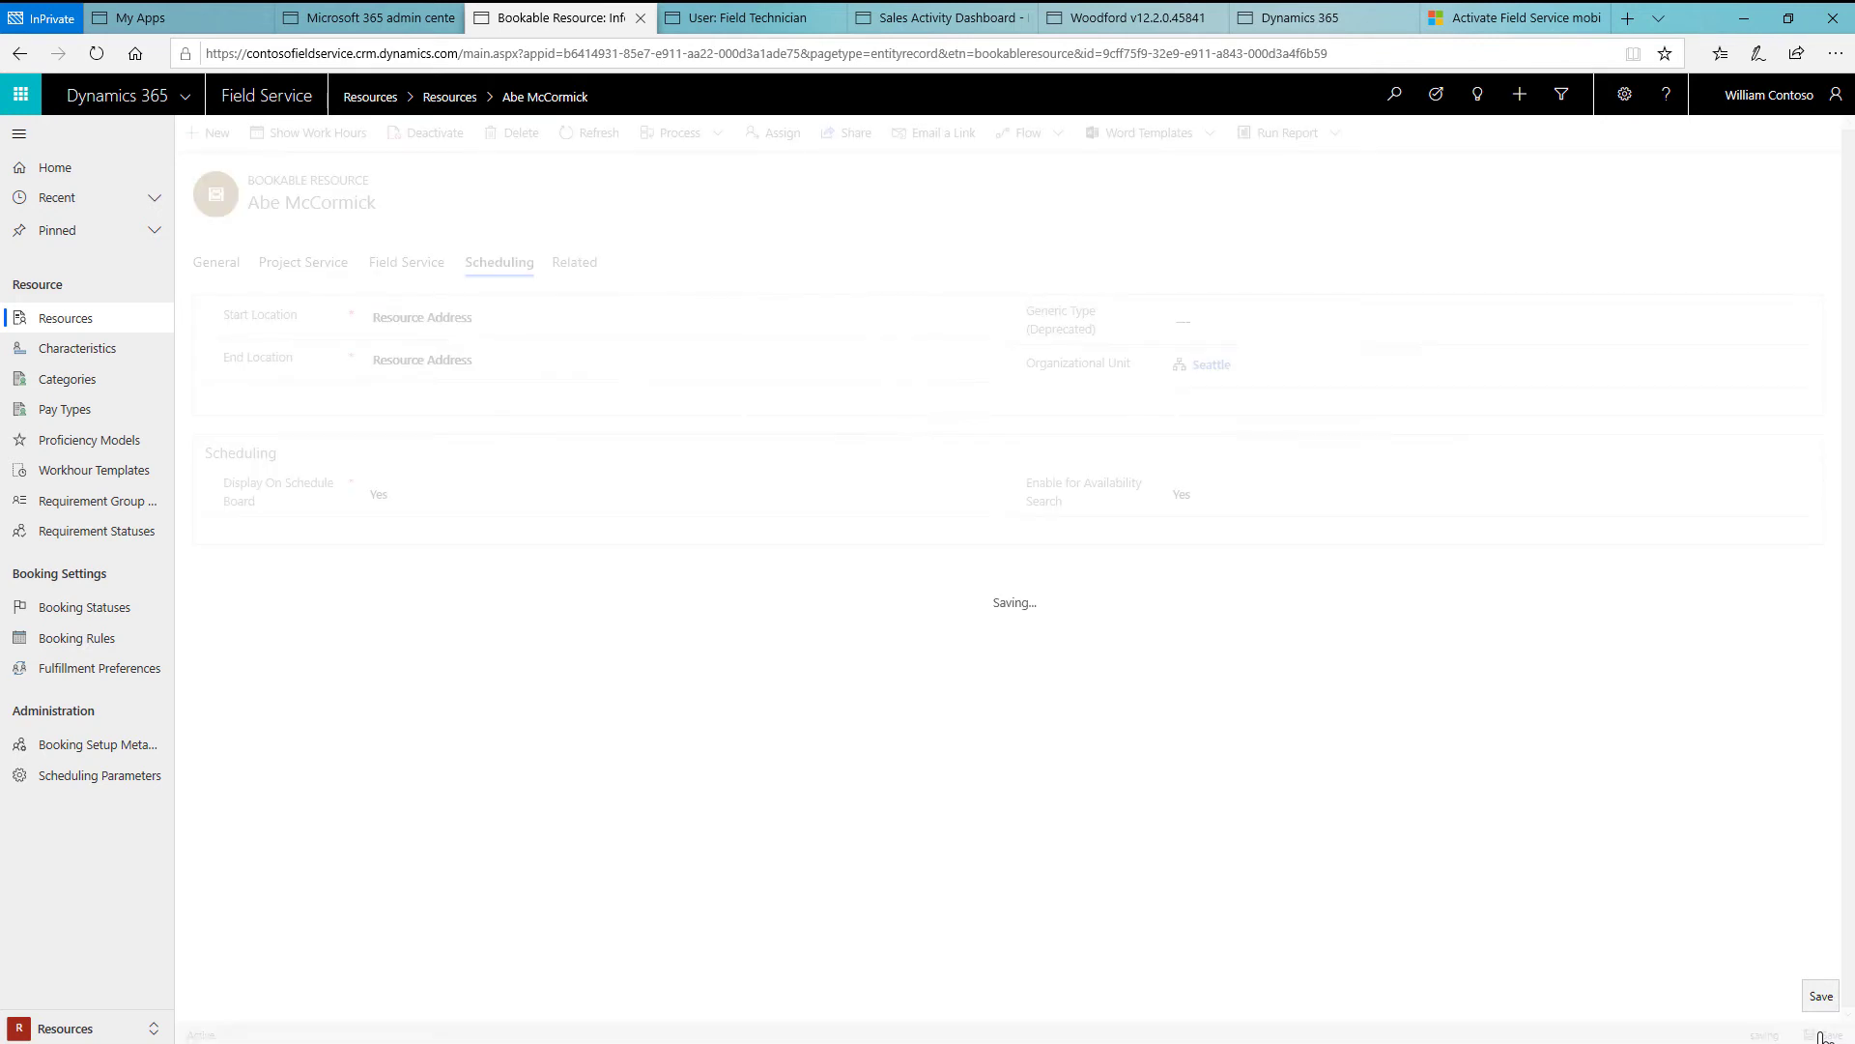
left_click(291, 281)
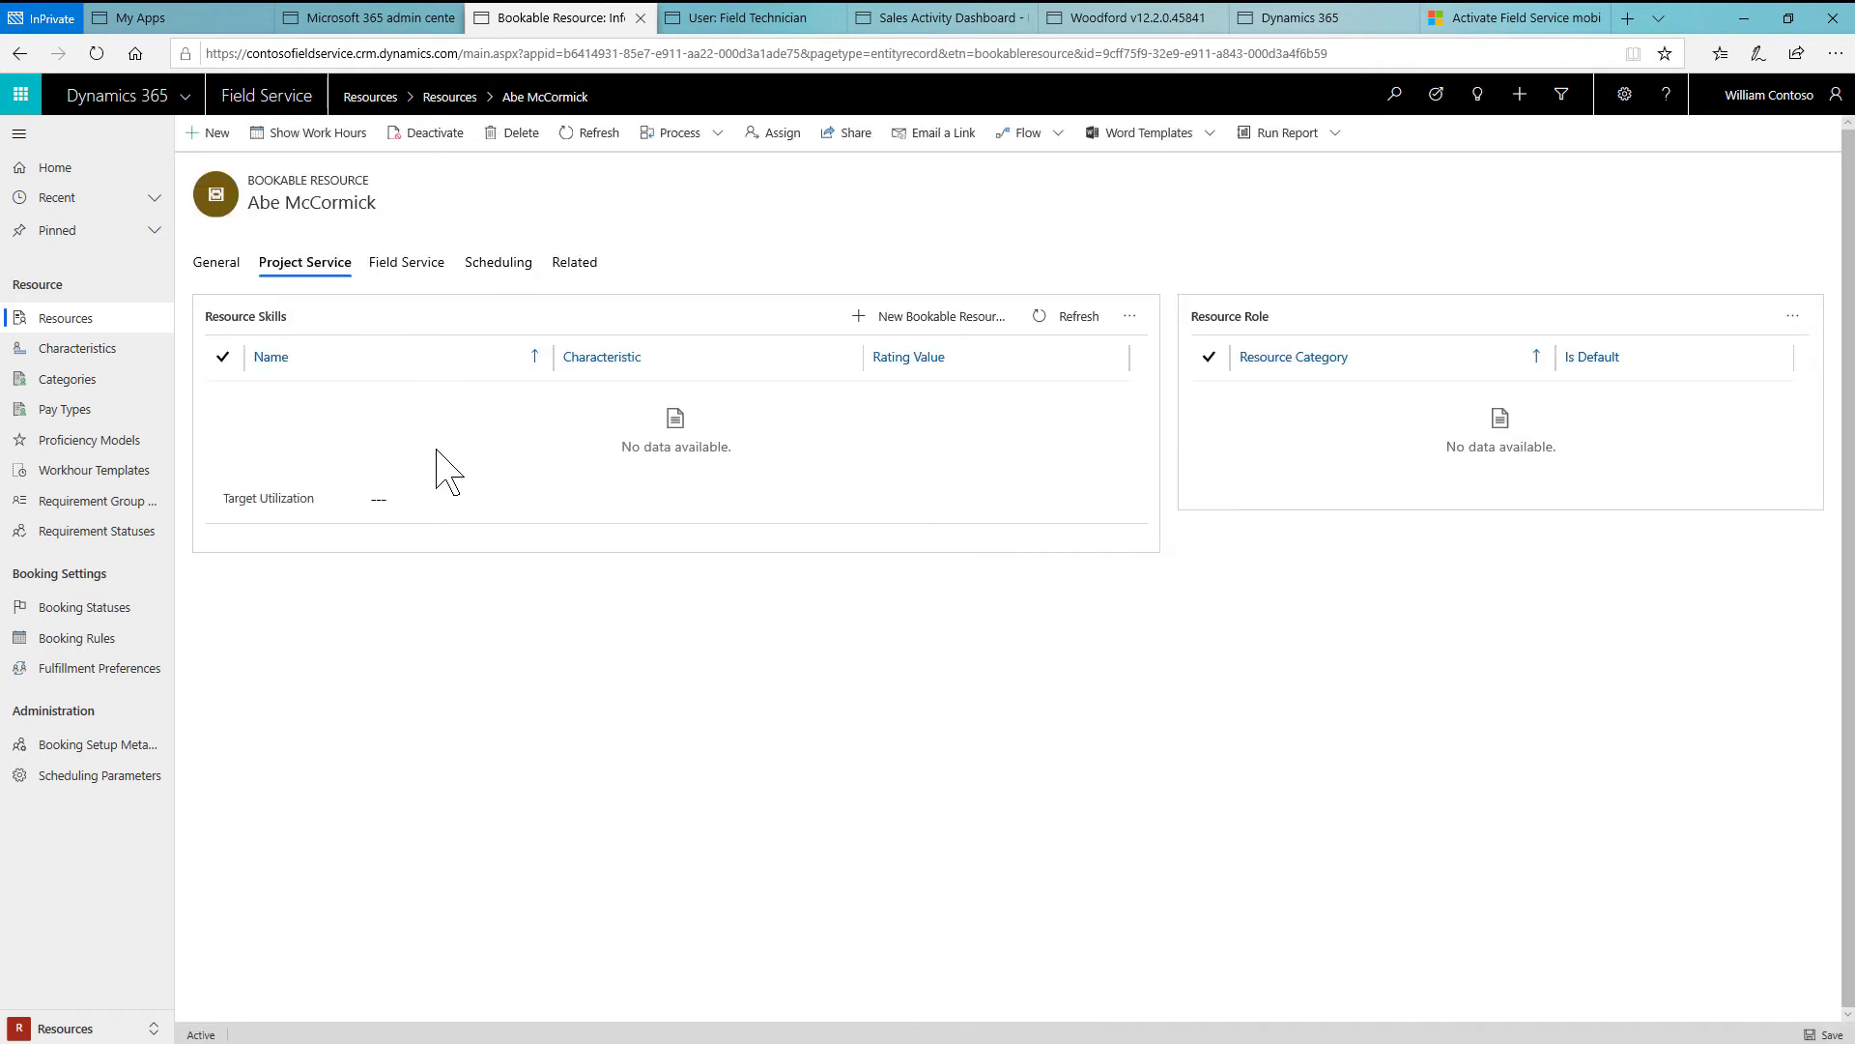
Create a new resource territory for the bookable resource with territory WA.
left_click(593, 280)
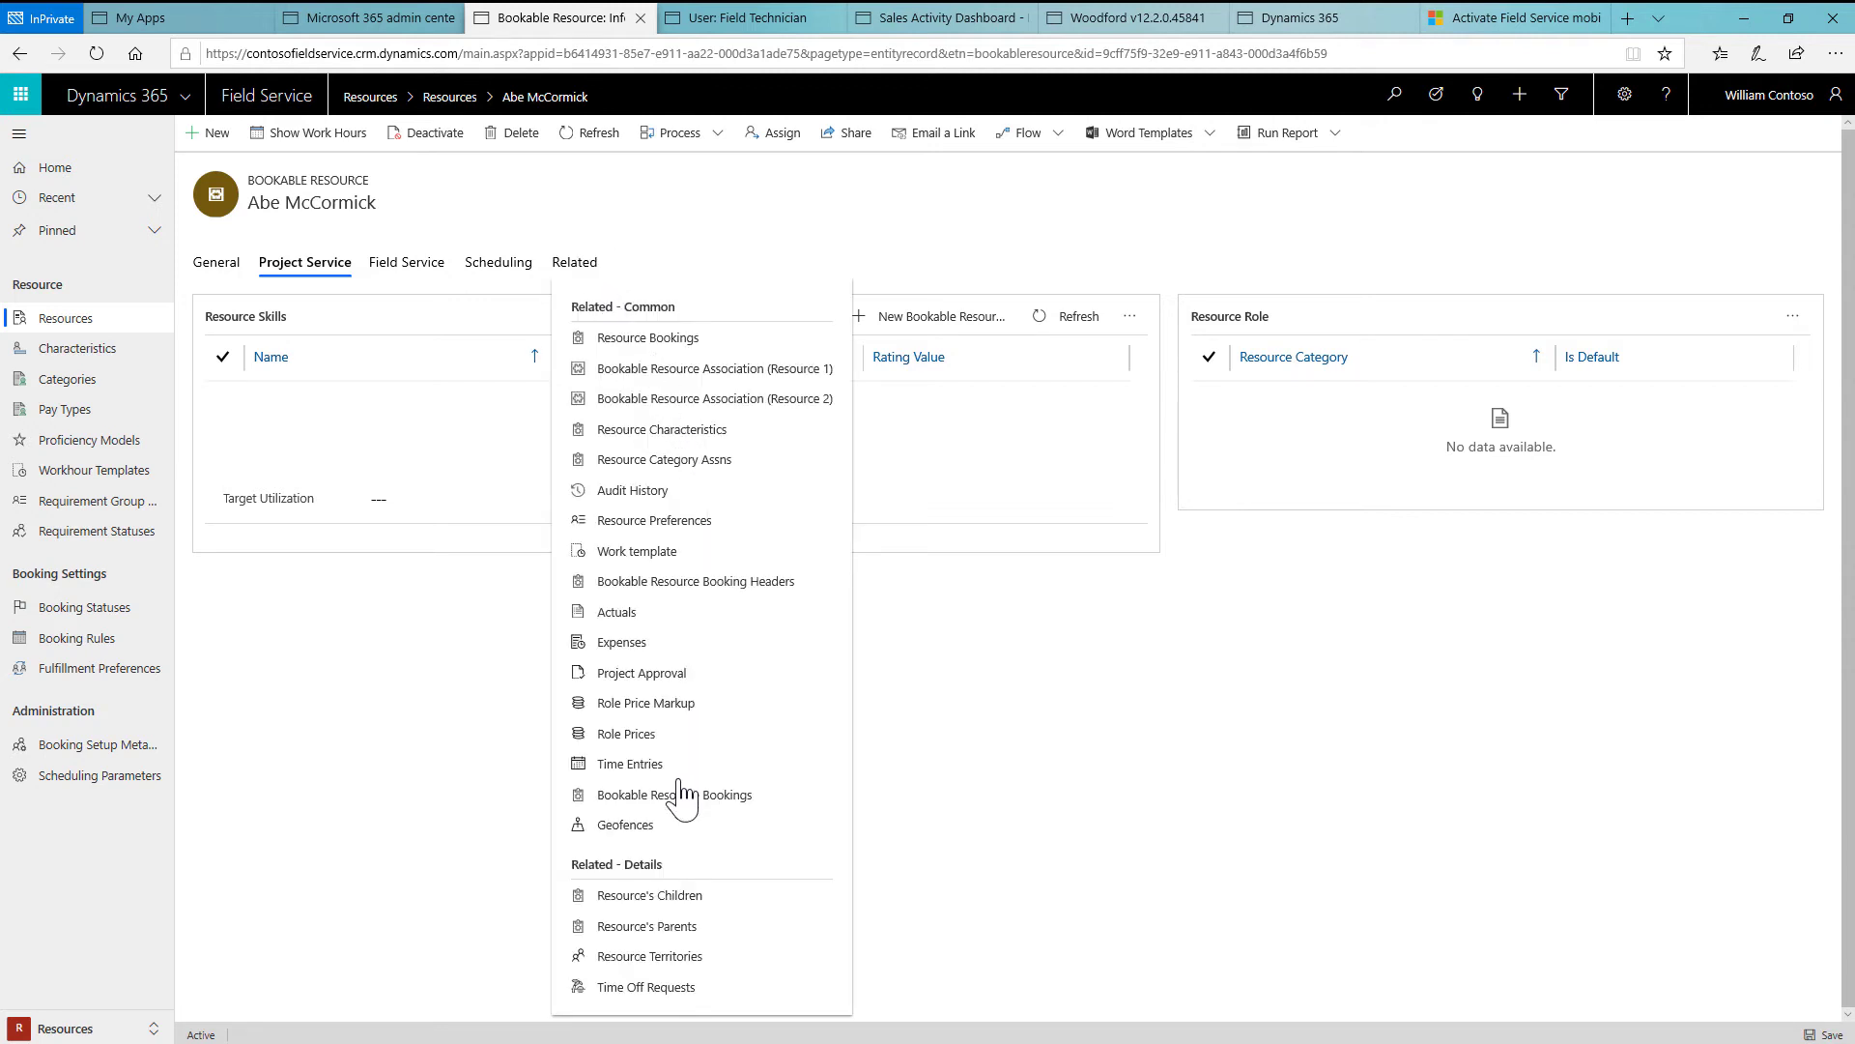
left_click(676, 955)
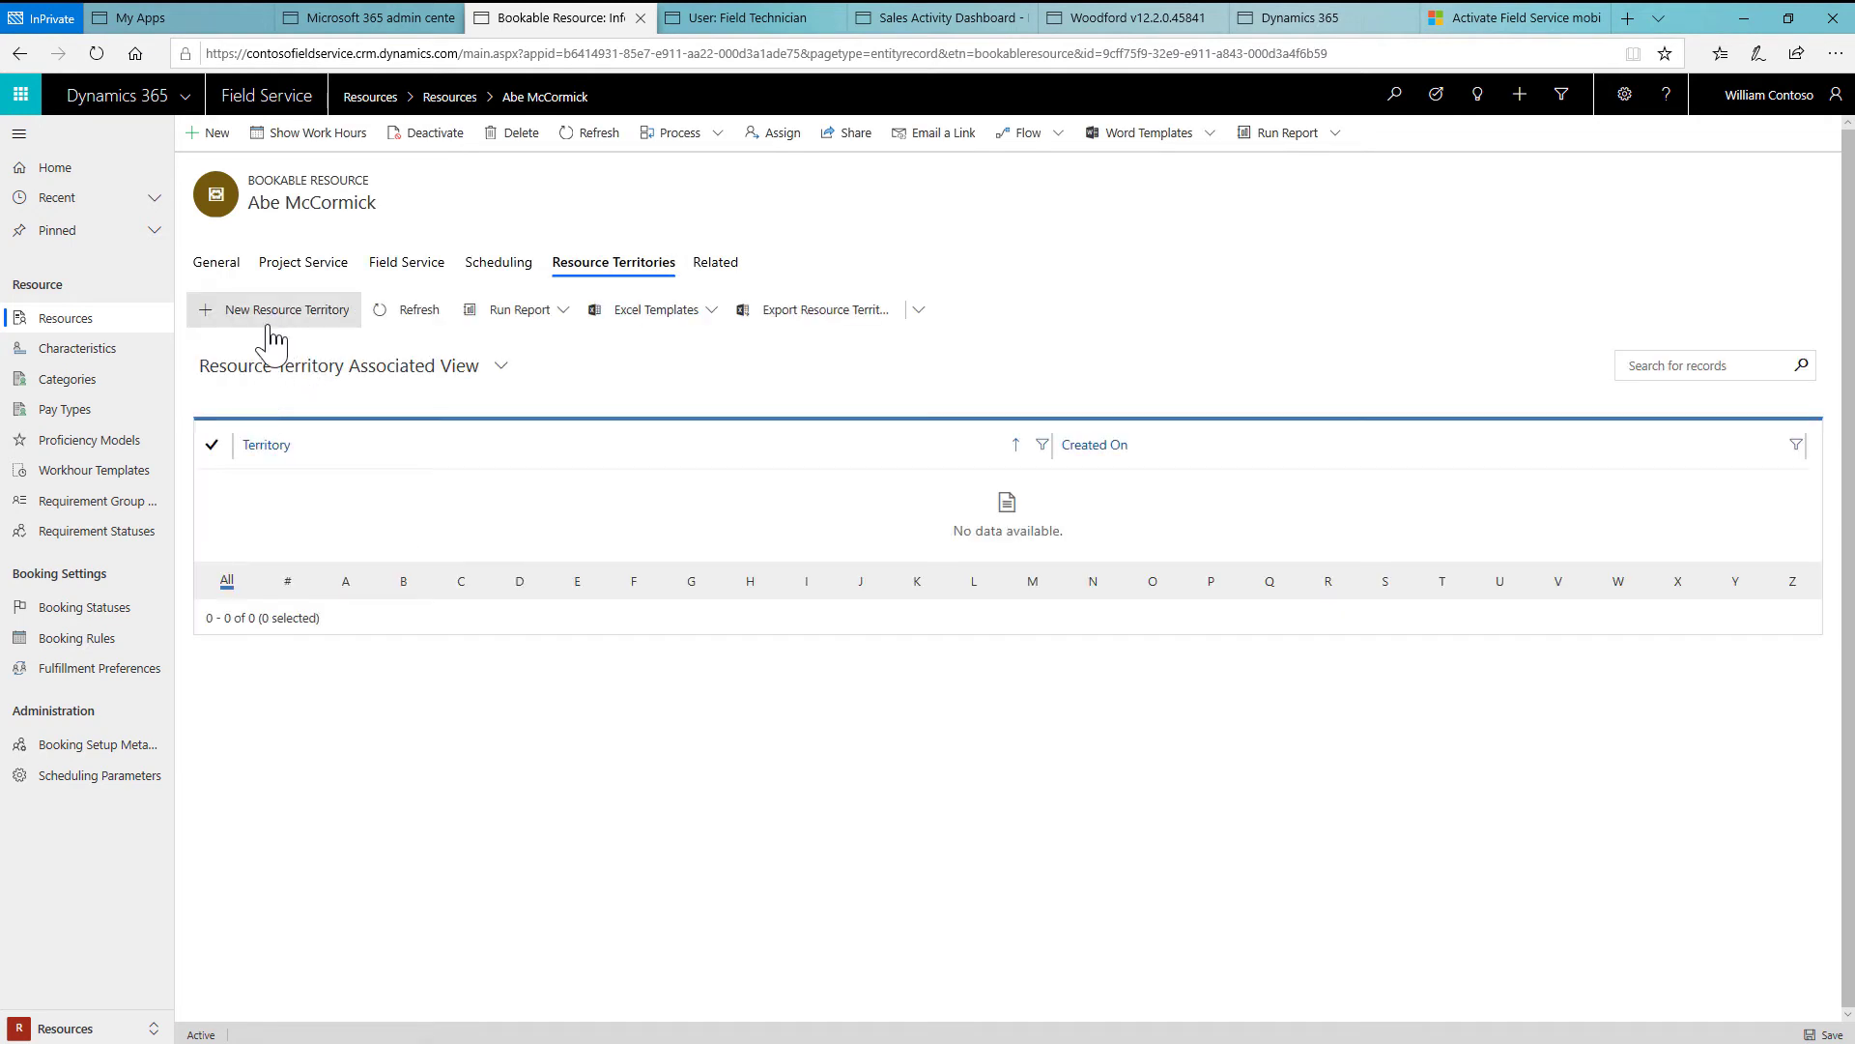
left_click(269, 318)
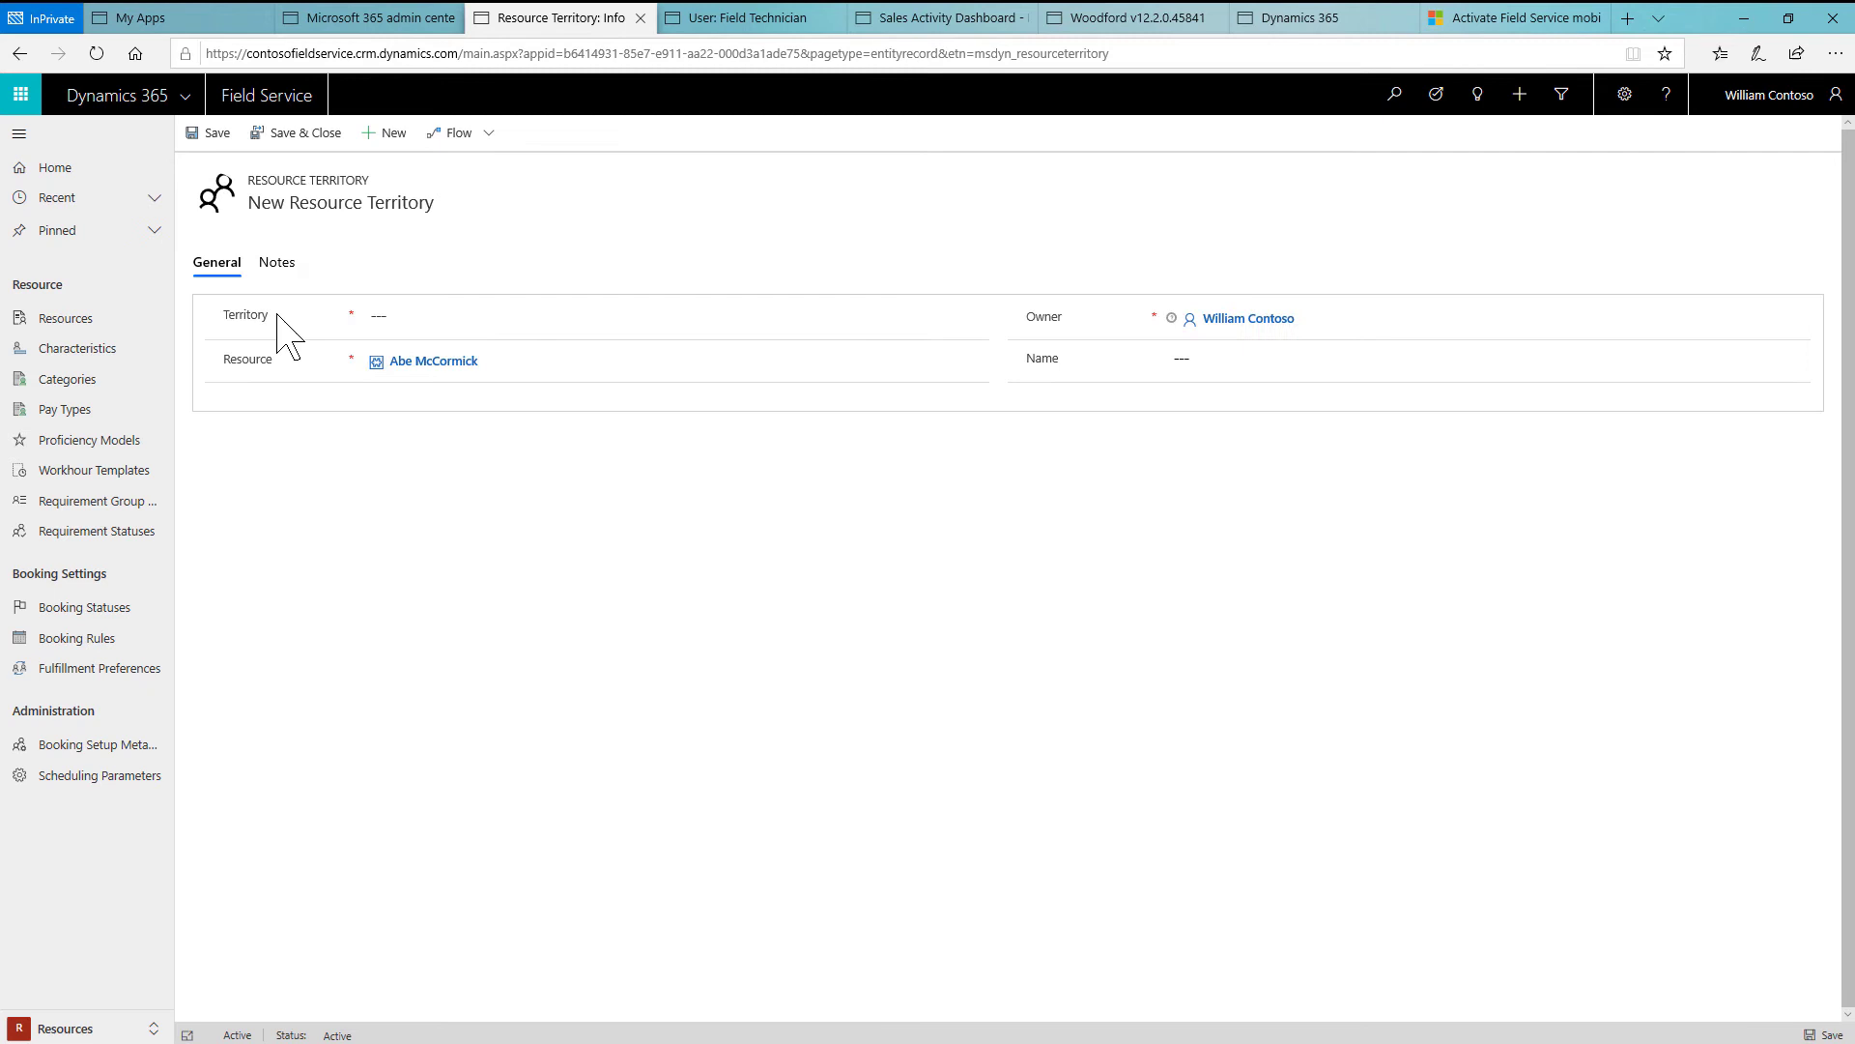
left_click(402, 317)
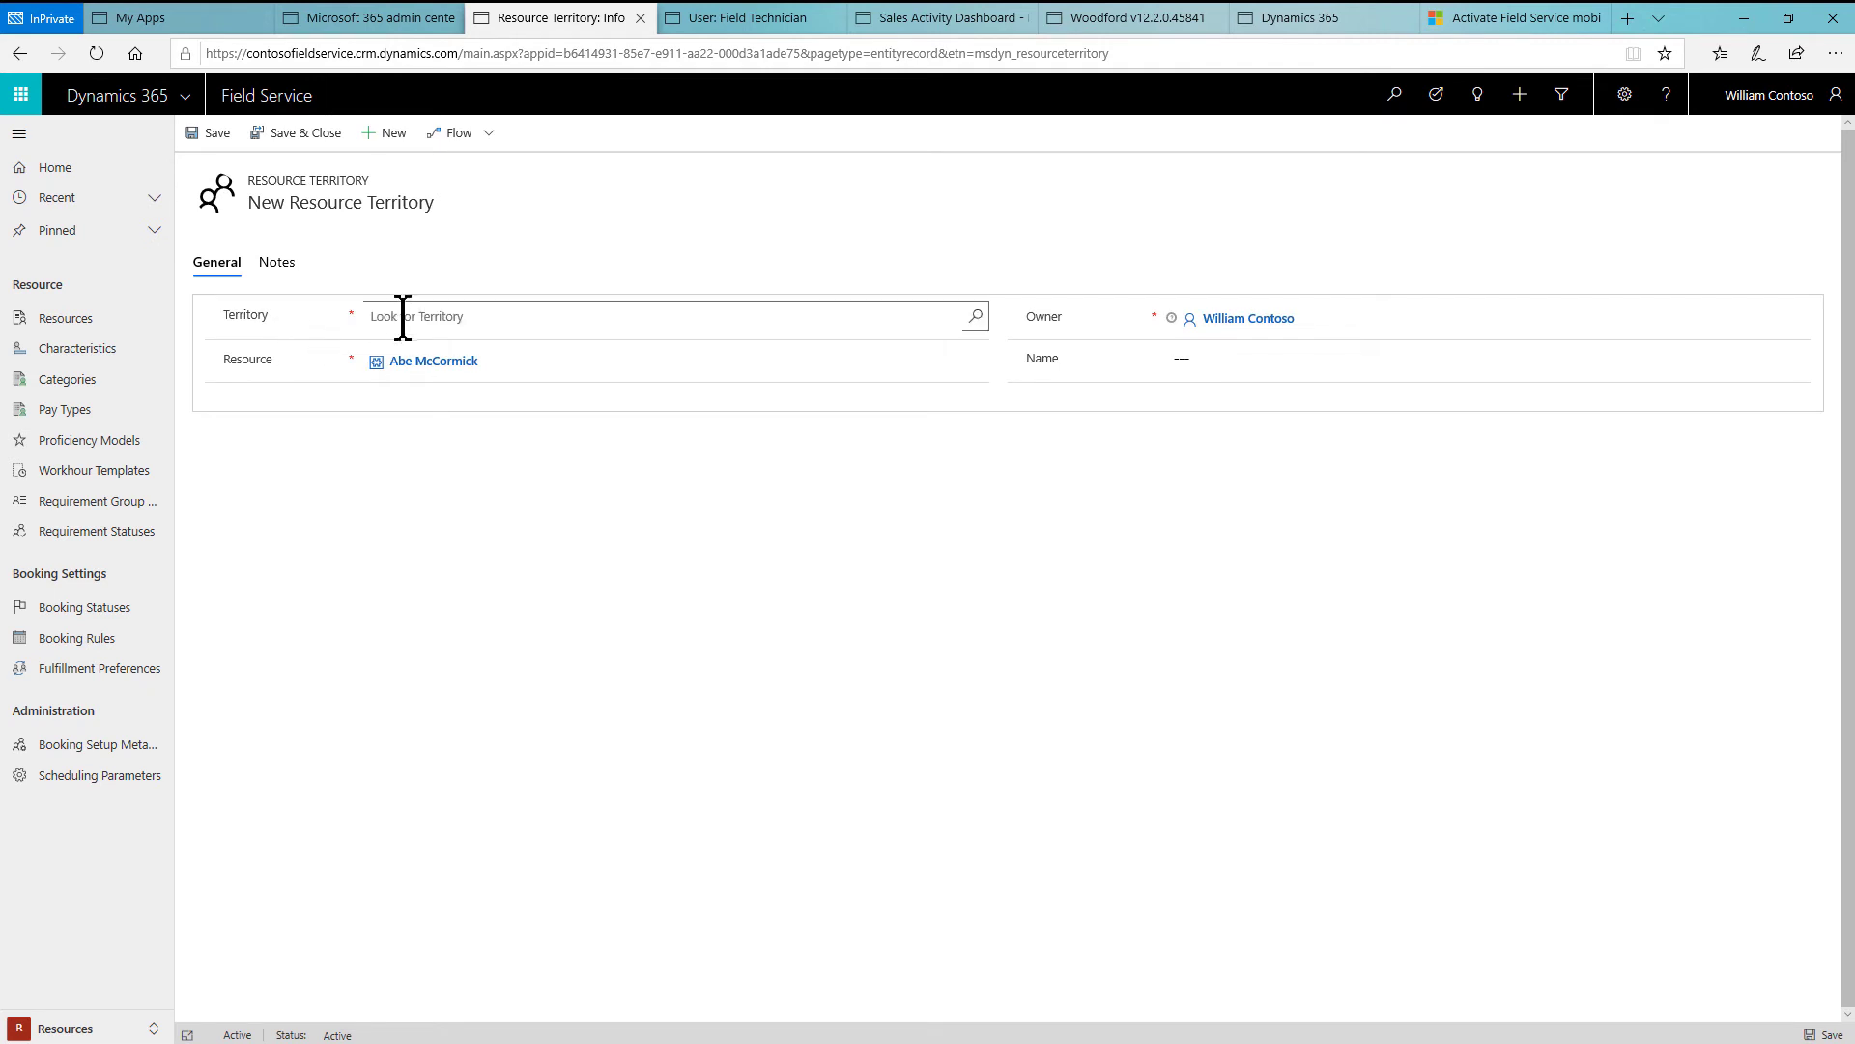
type("wa")
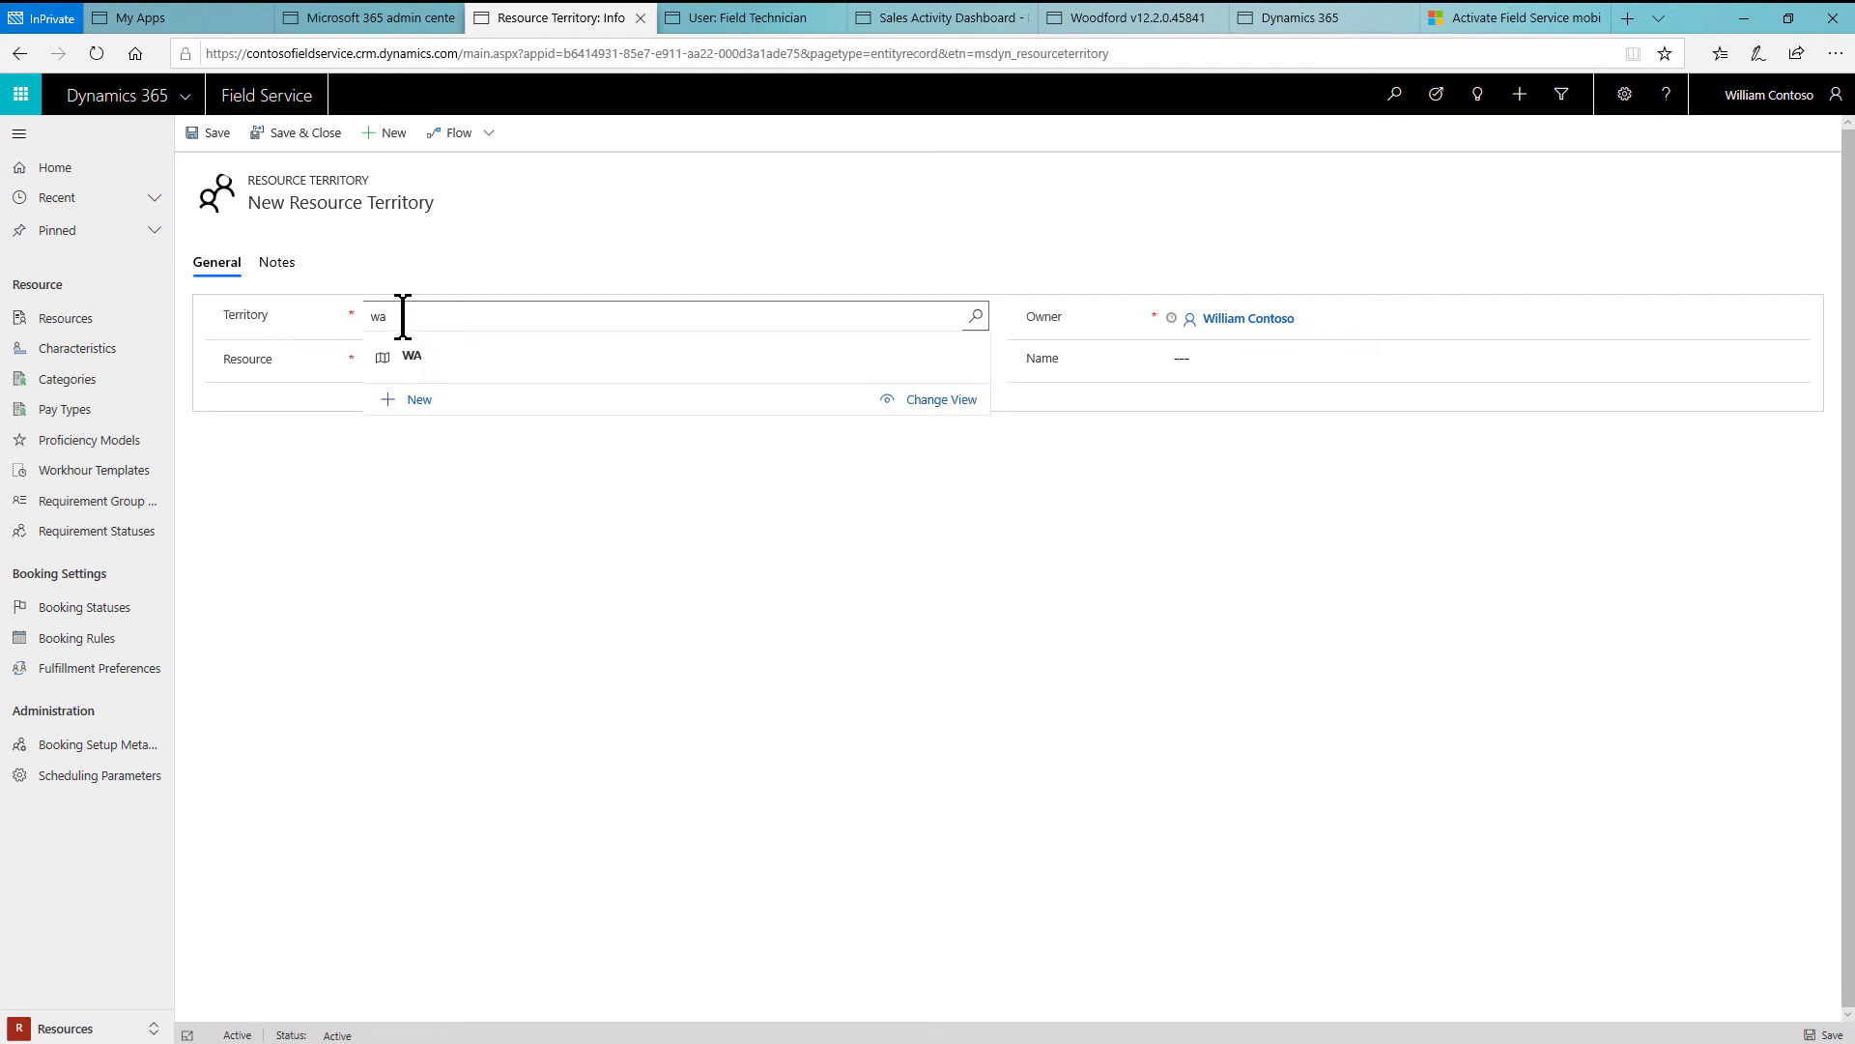
left_click(488, 363)
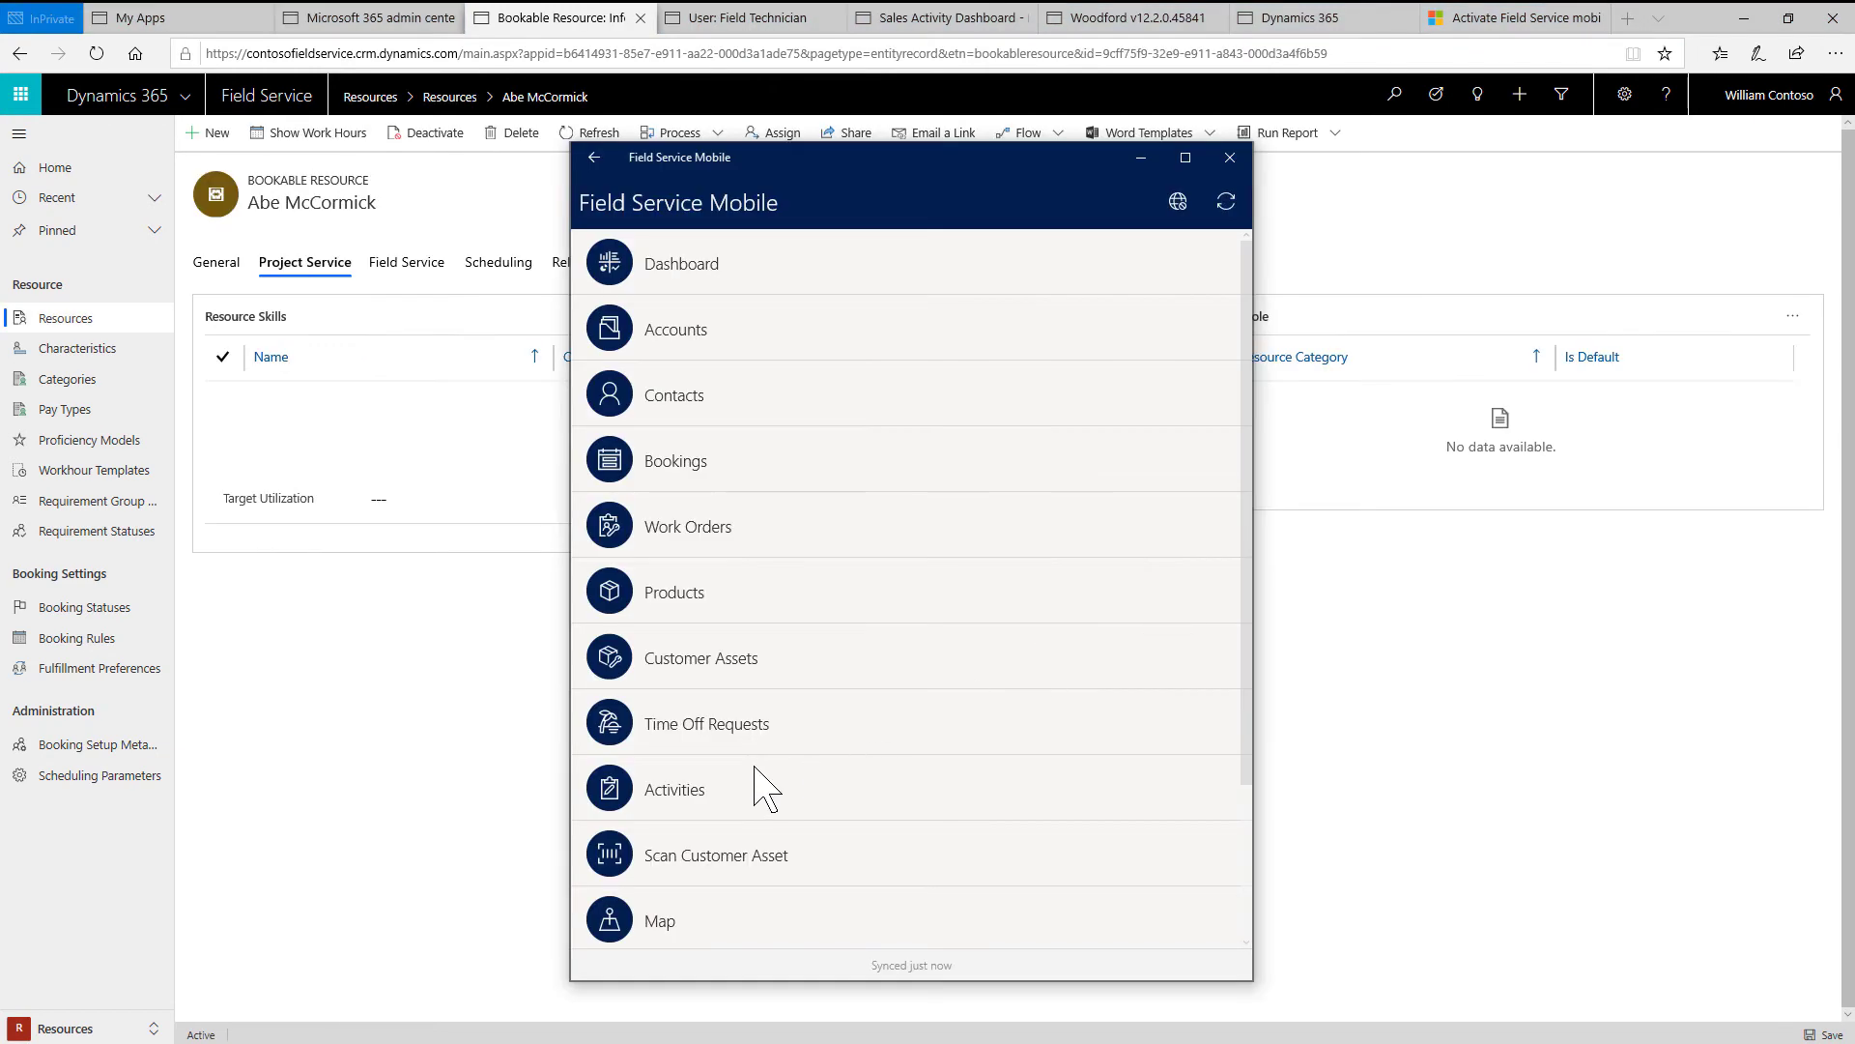
scroll(766, 788, "down", 3)
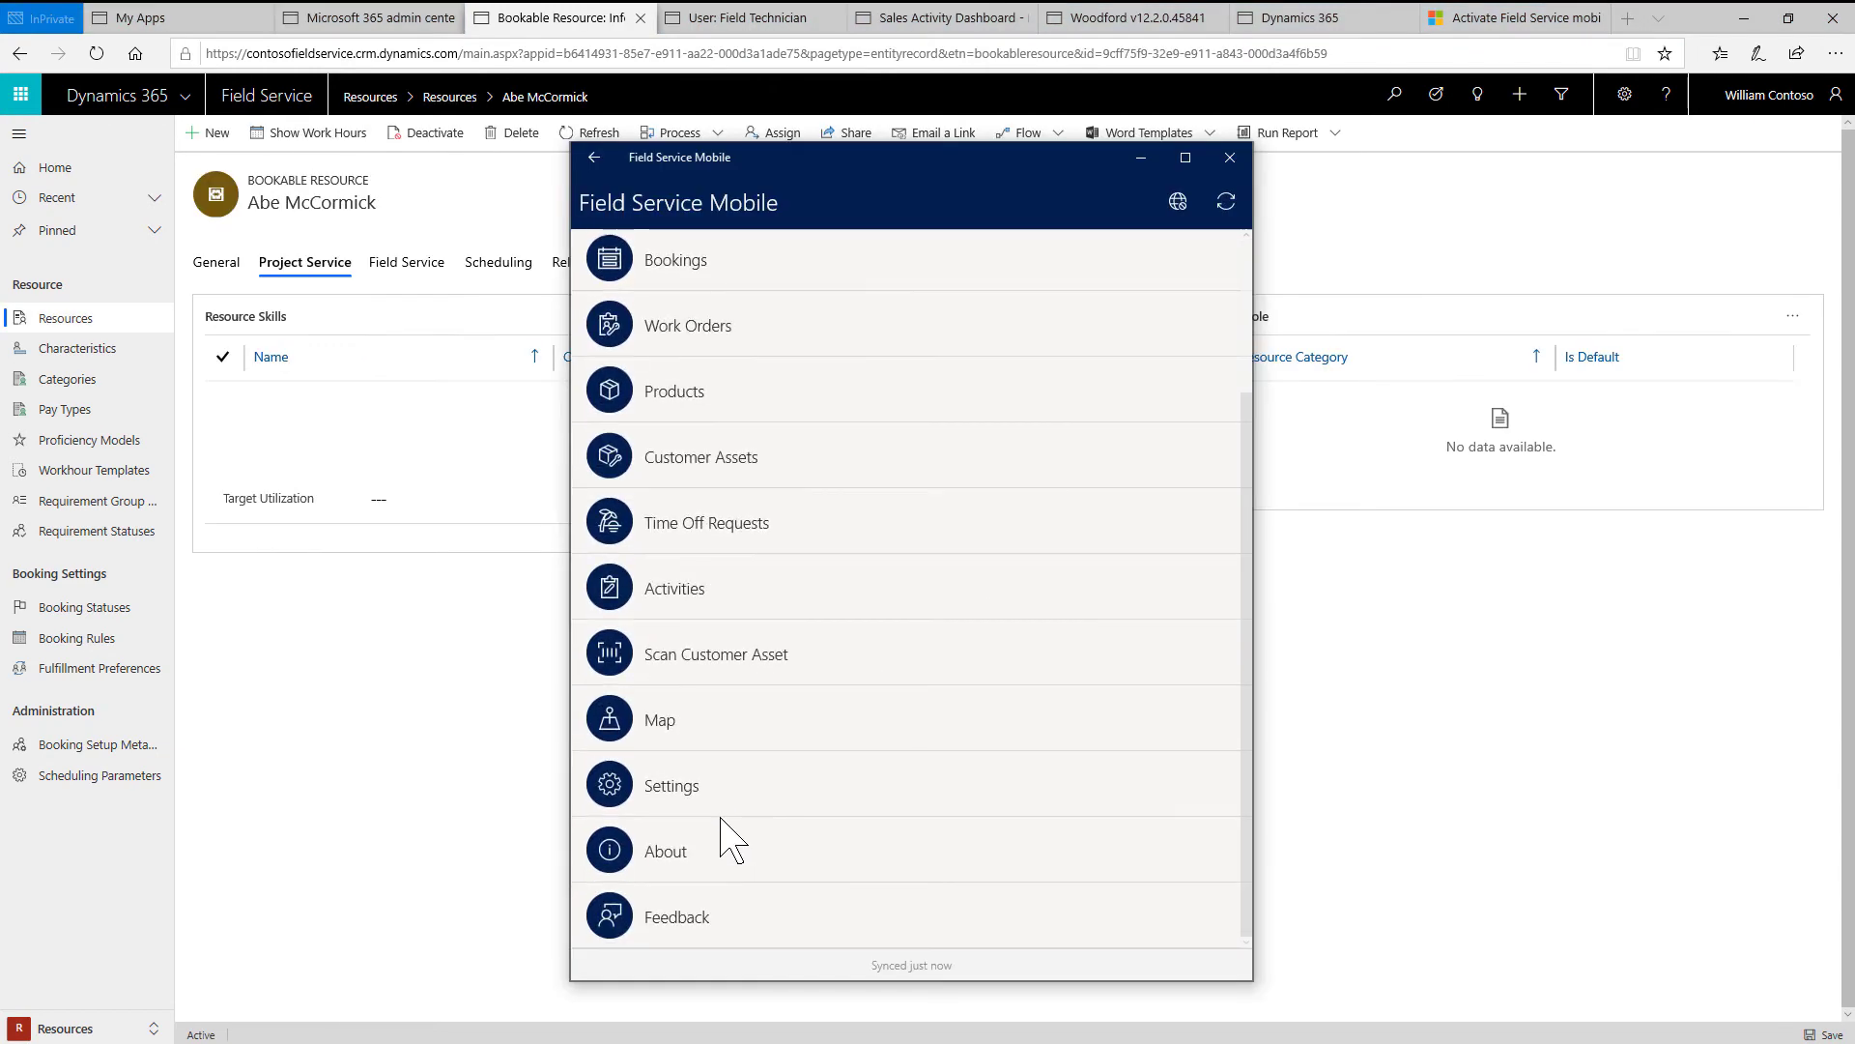
Sign Field Service Mobile in with the org URL, technician's username and password, deleting old local data.
left_click(672, 785)
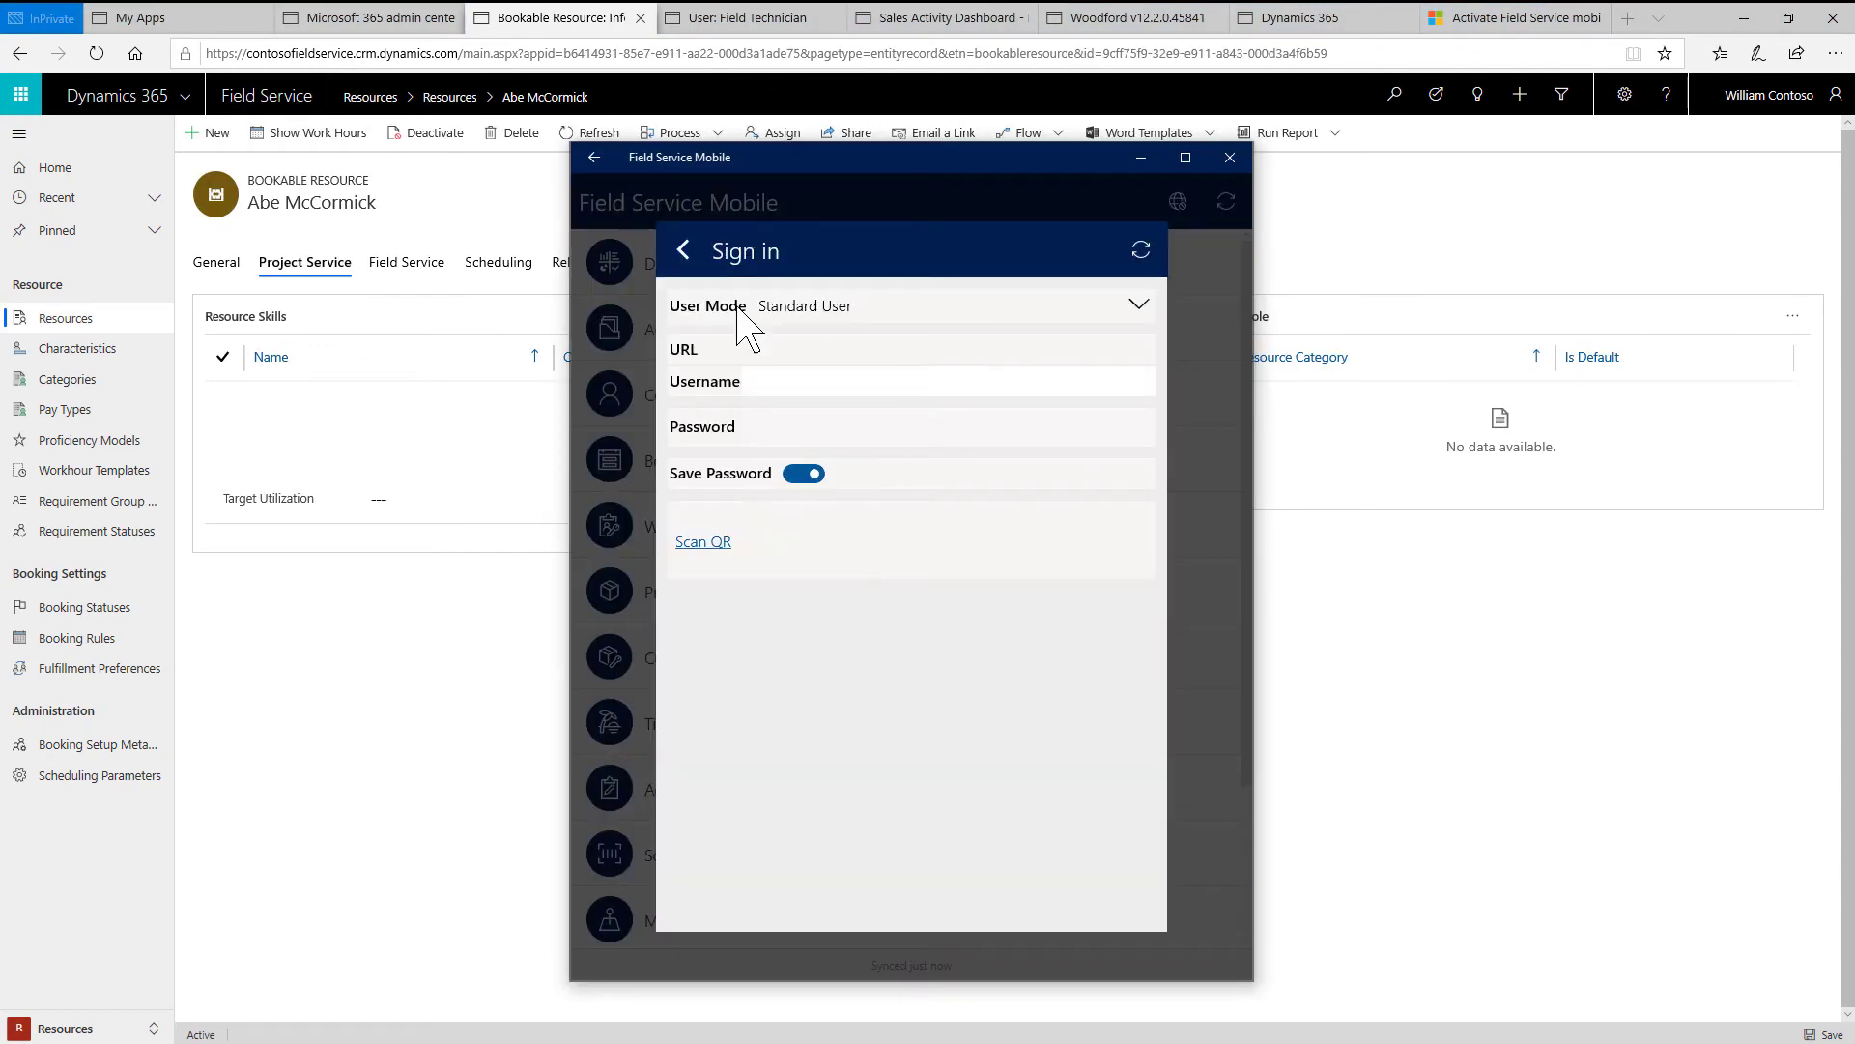
left_click(758, 350)
left_click(853, 380)
key("ctrl+v")
left_click(777, 348)
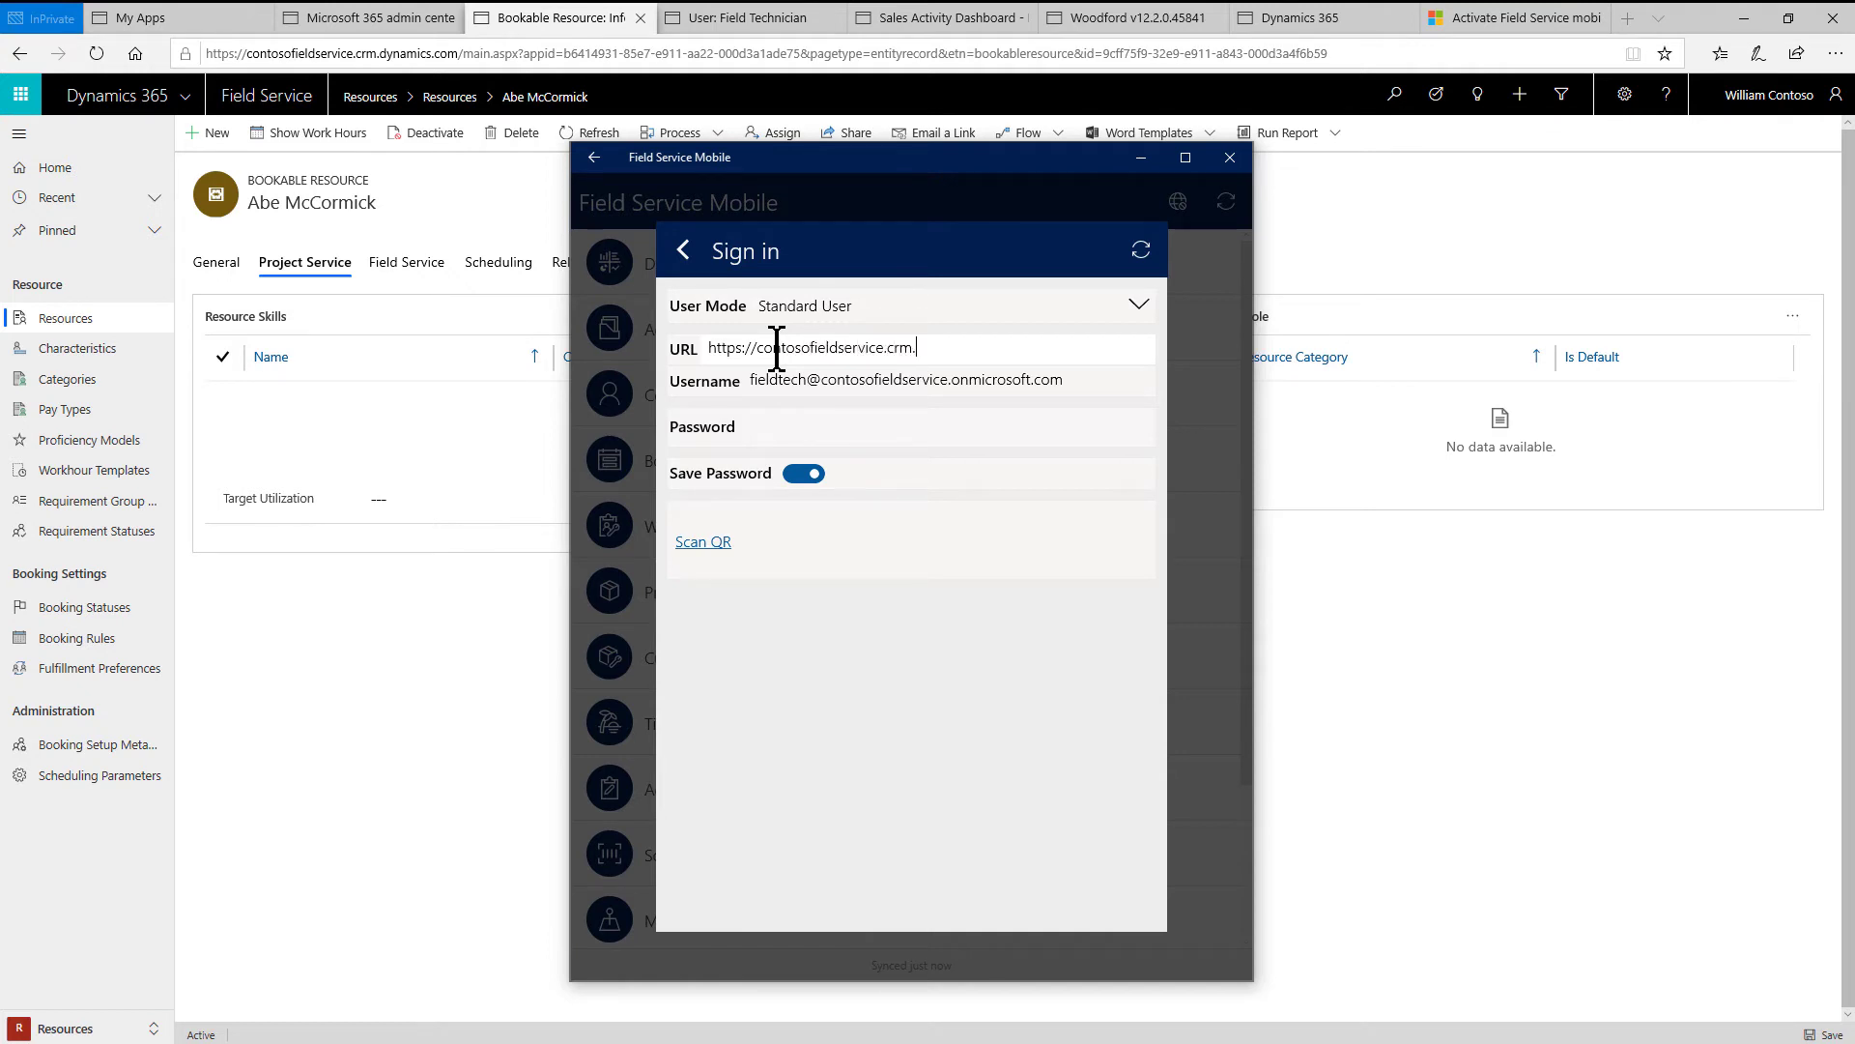
key("Tab")
key("Tab")
type("••••")
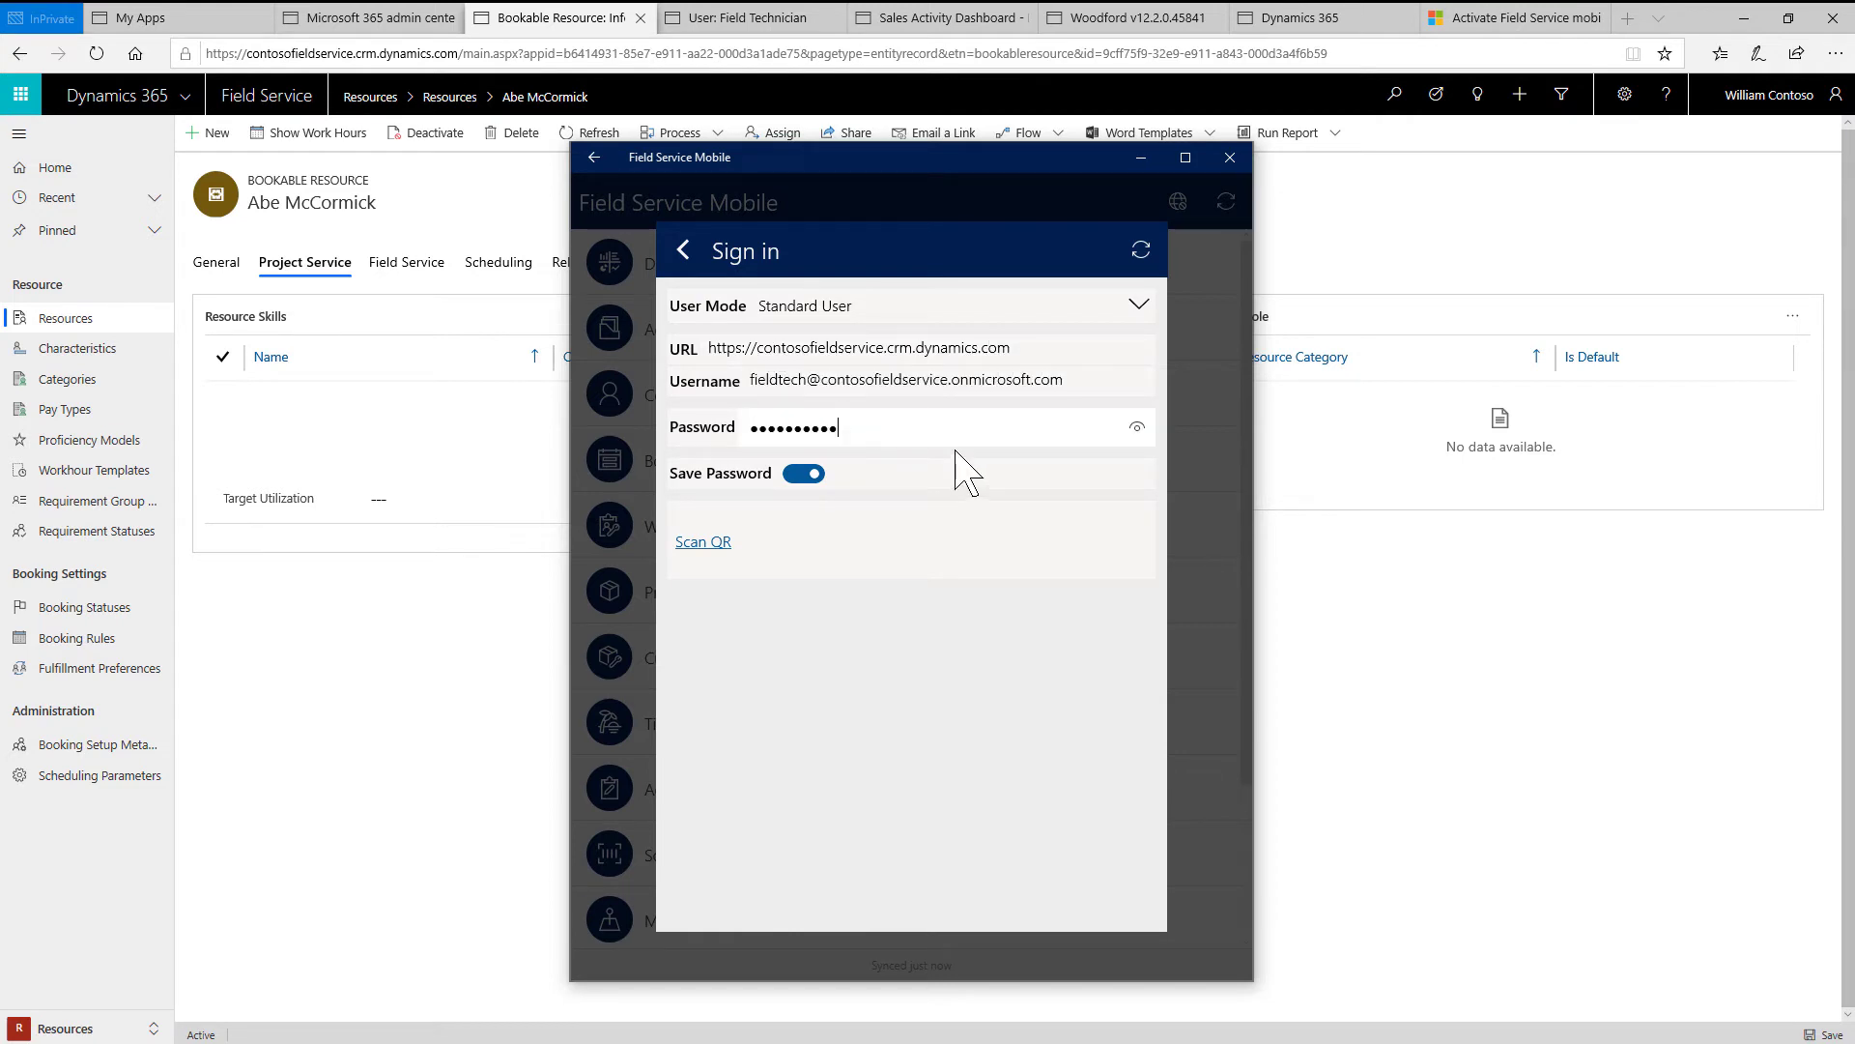
left_click(1140, 249)
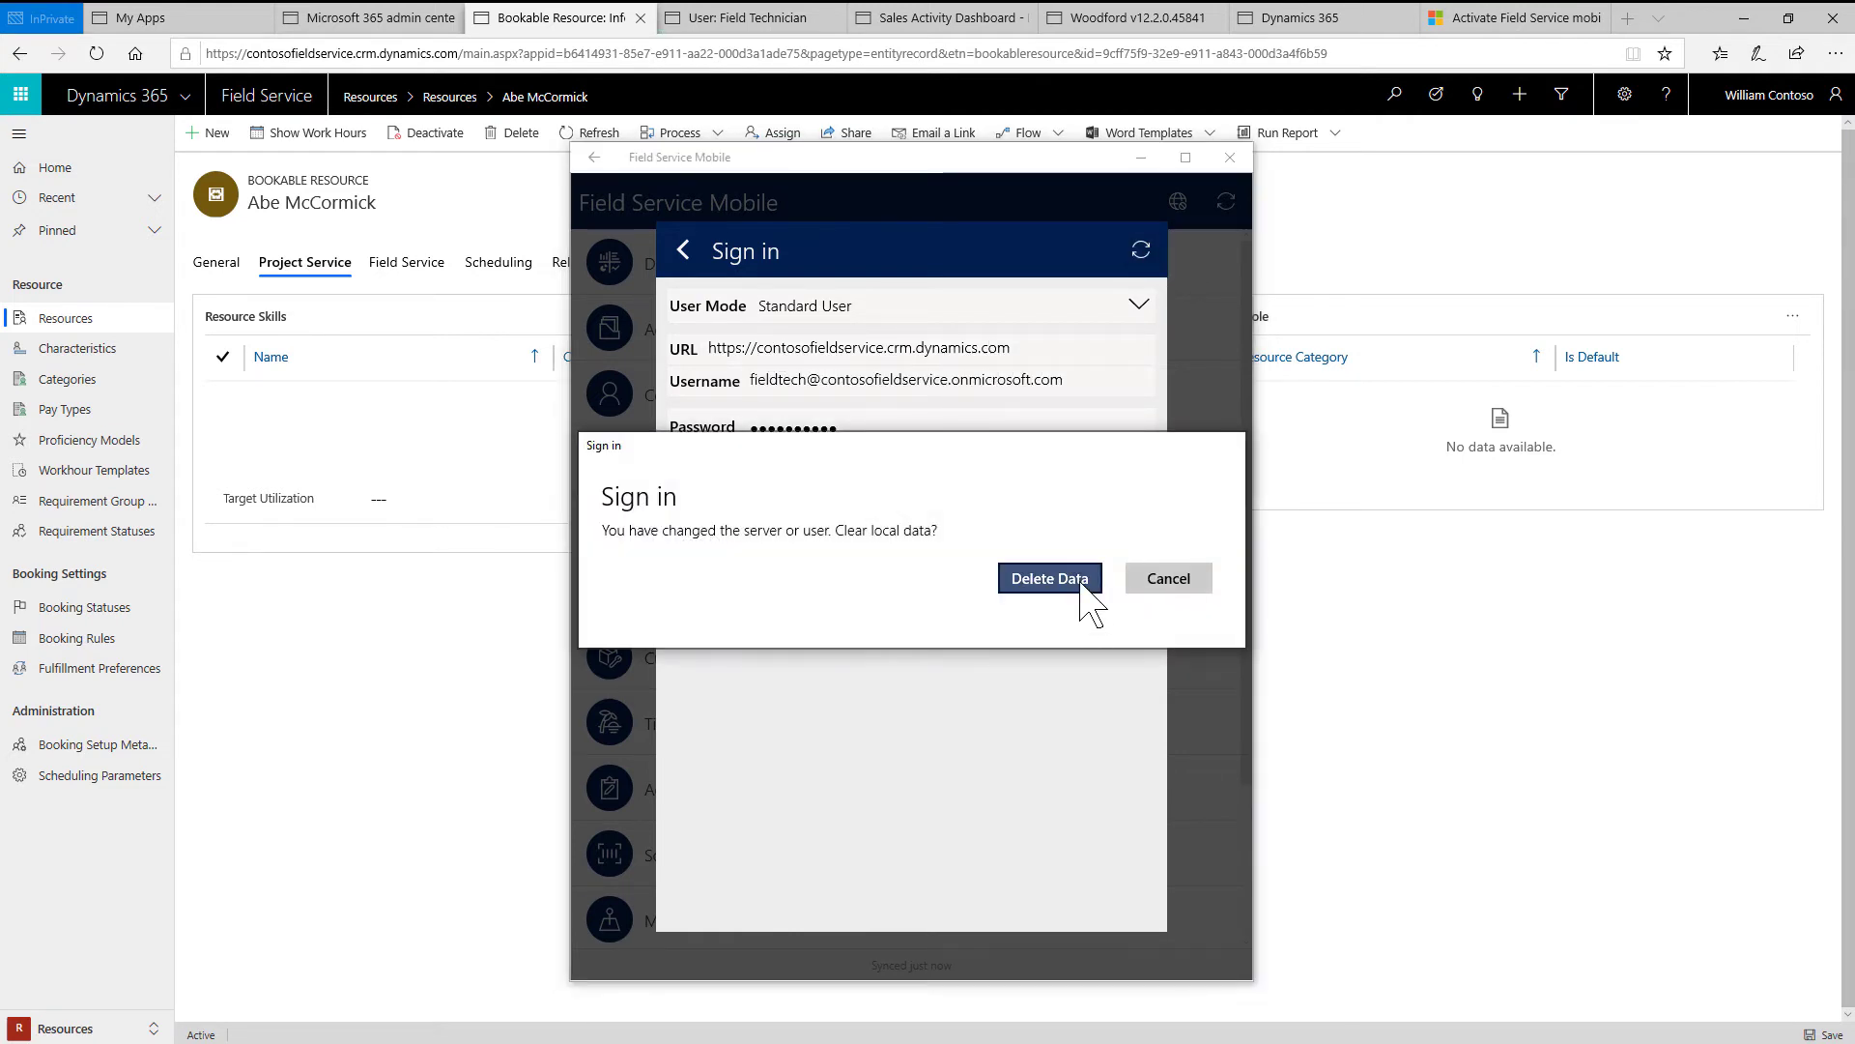
left_click(1051, 578)
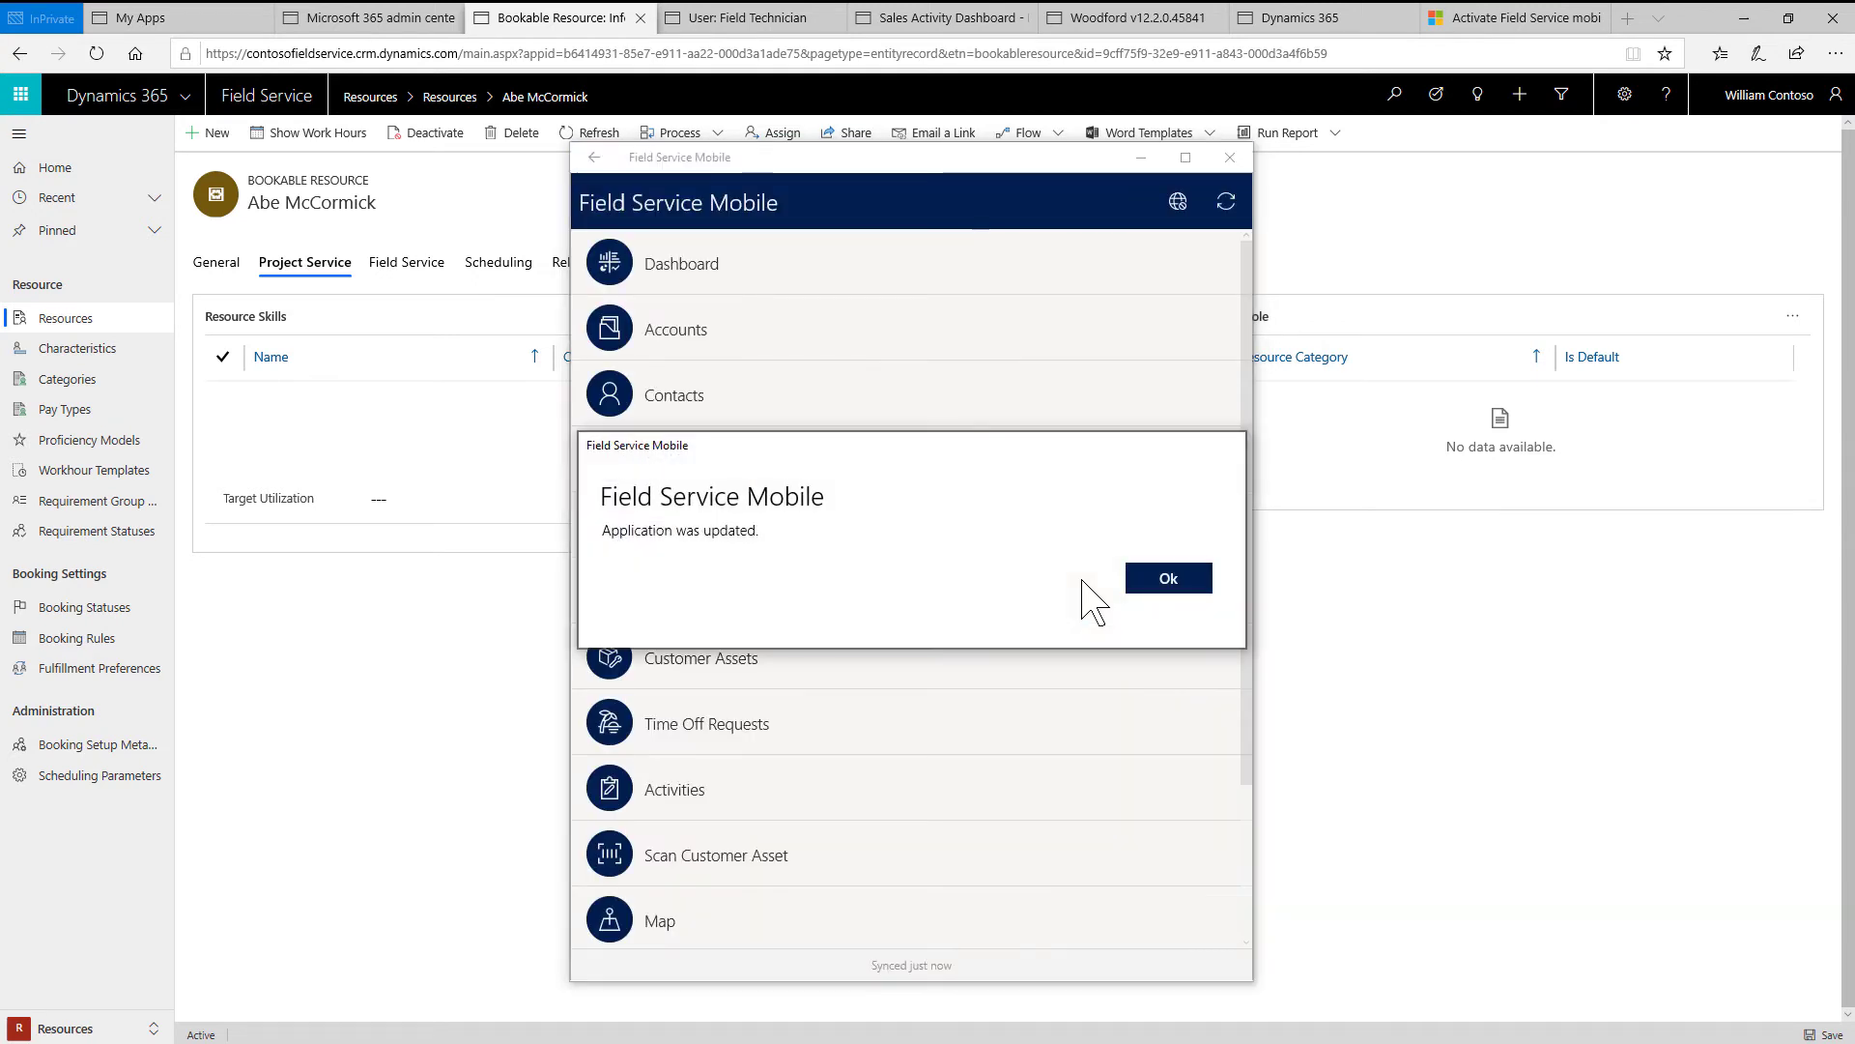
left_click(1180, 580)
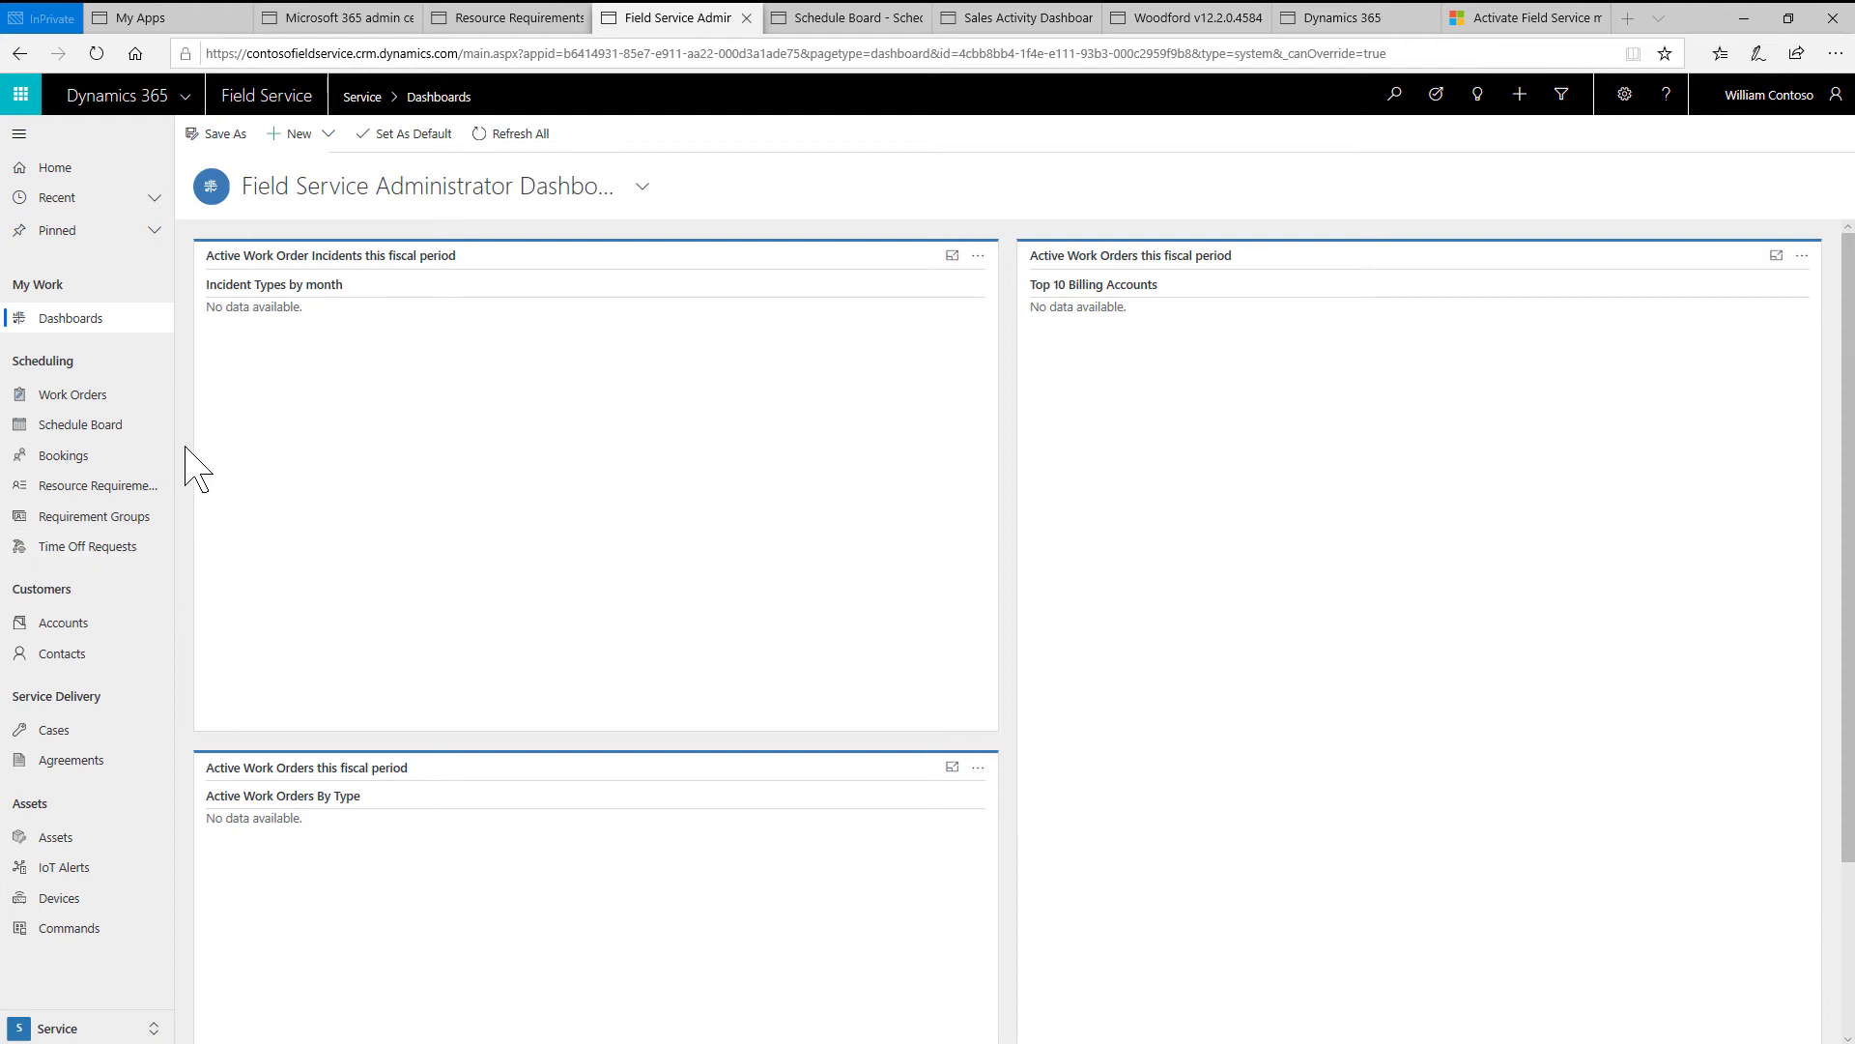
Switch to the Resource Scheduling app's Settings area.
left_click(154, 406)
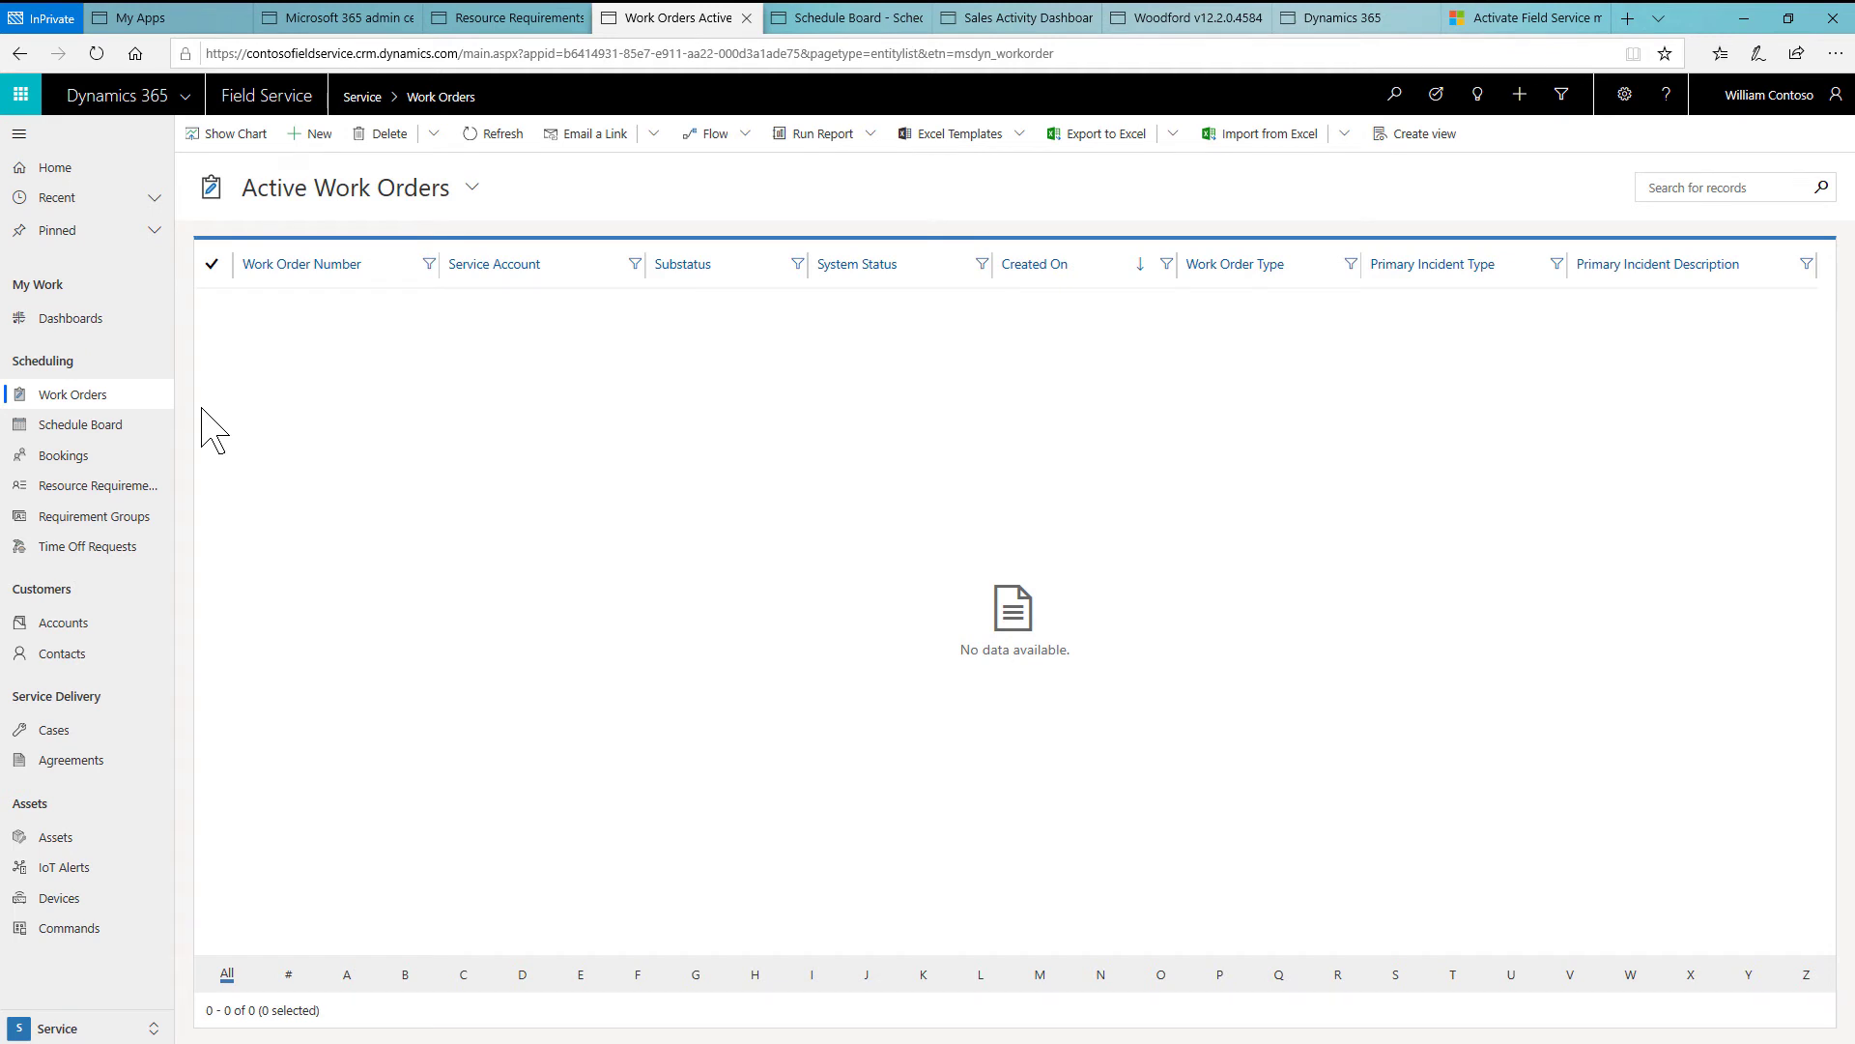
left_click(185, 96)
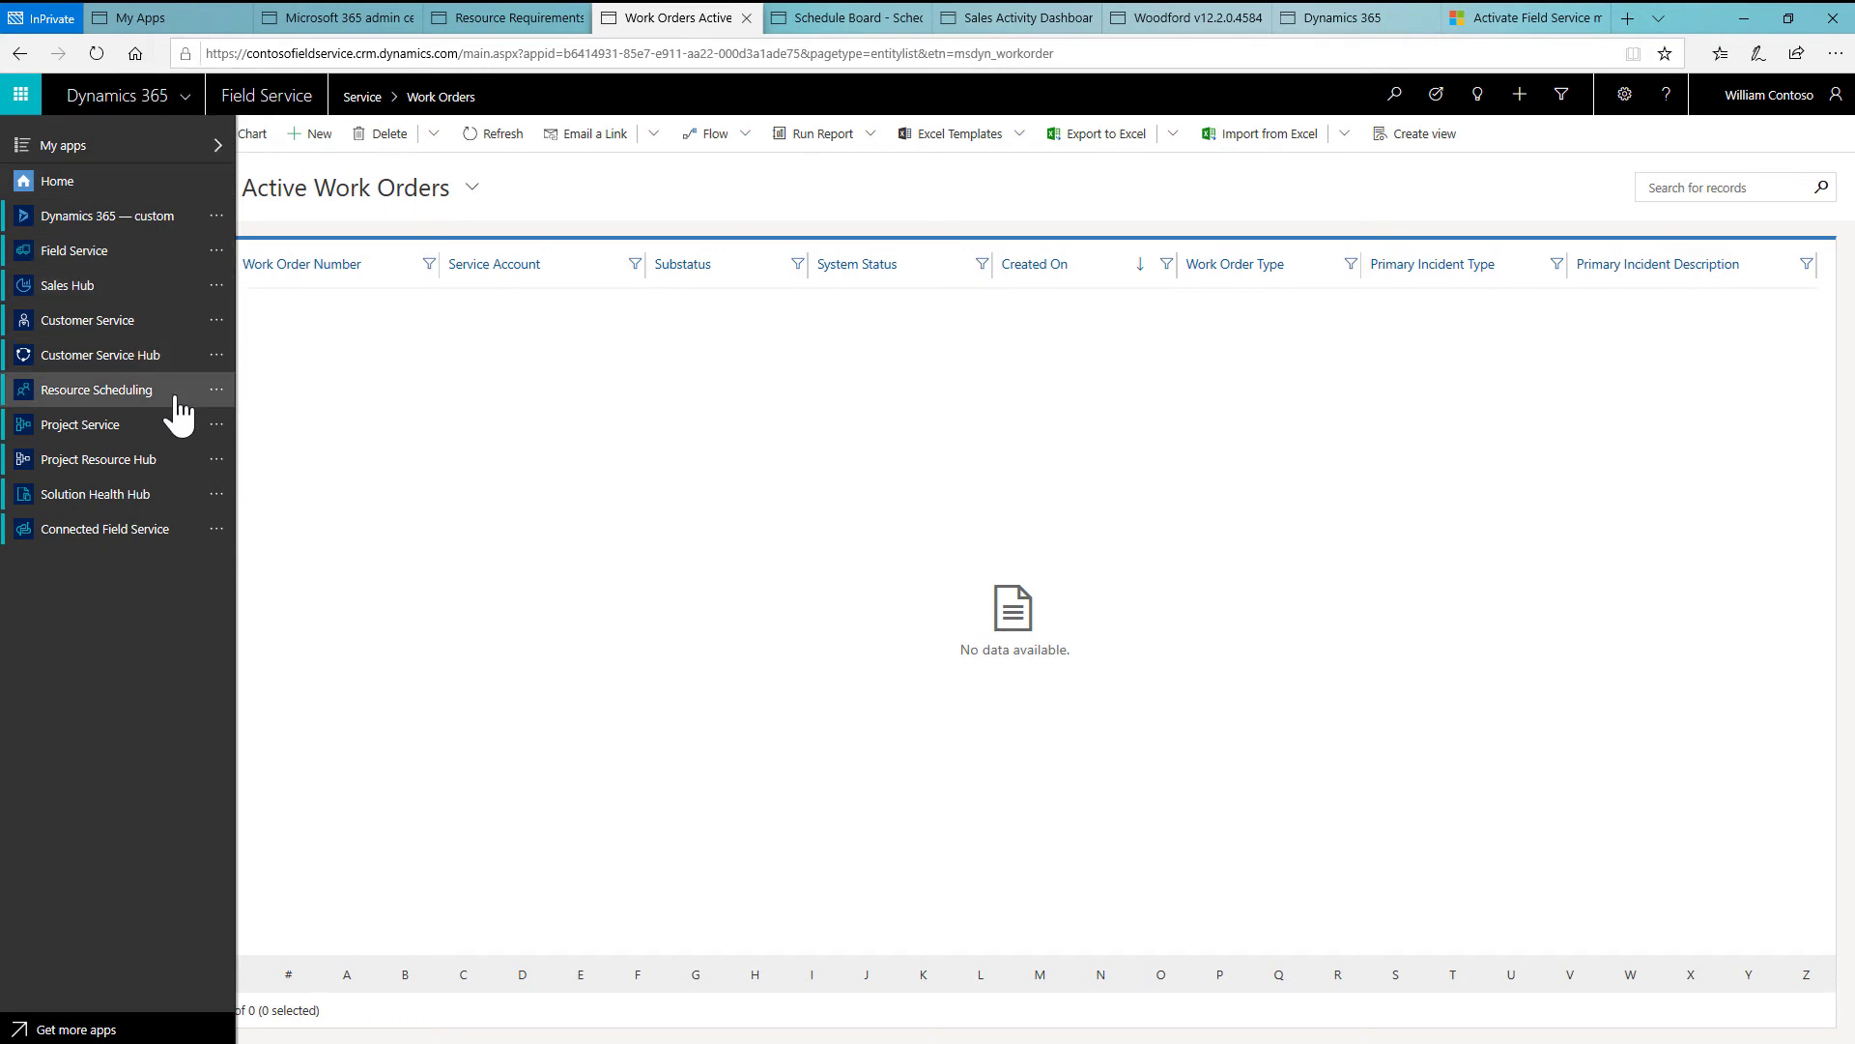
left_click(96, 390)
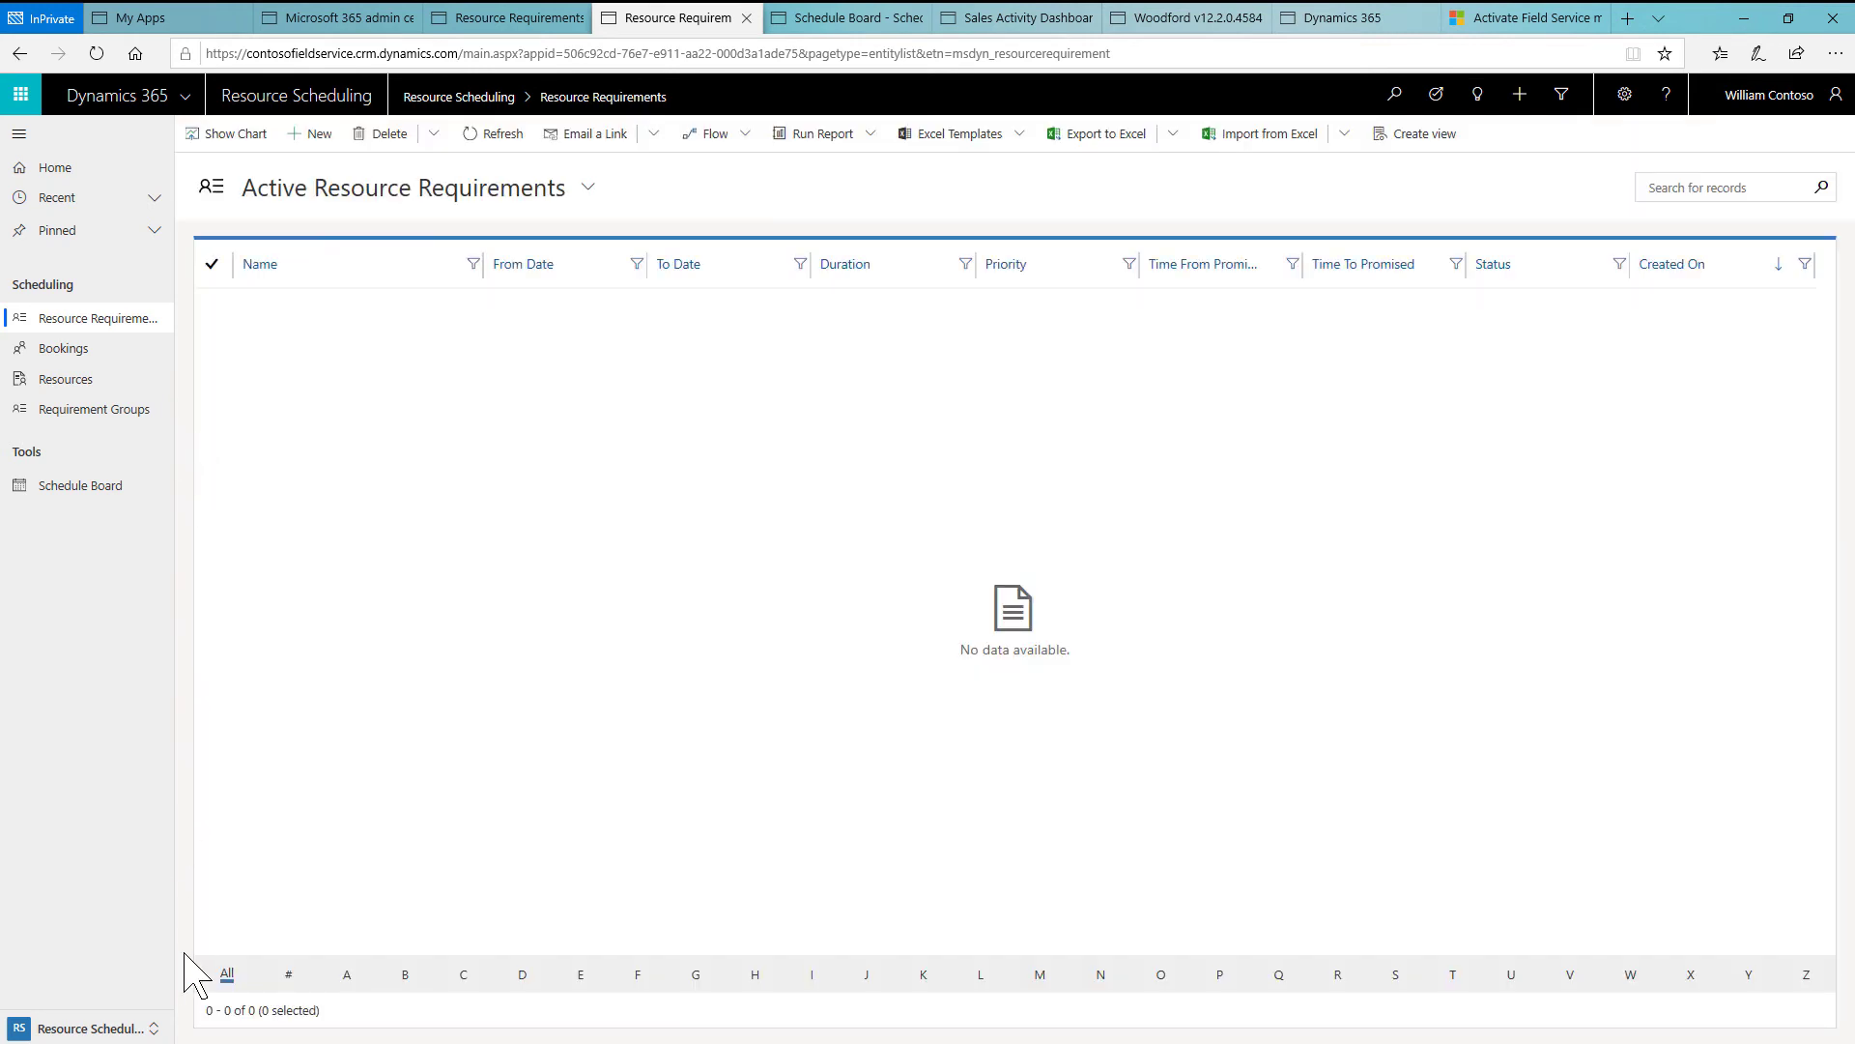
left_click(121, 1029)
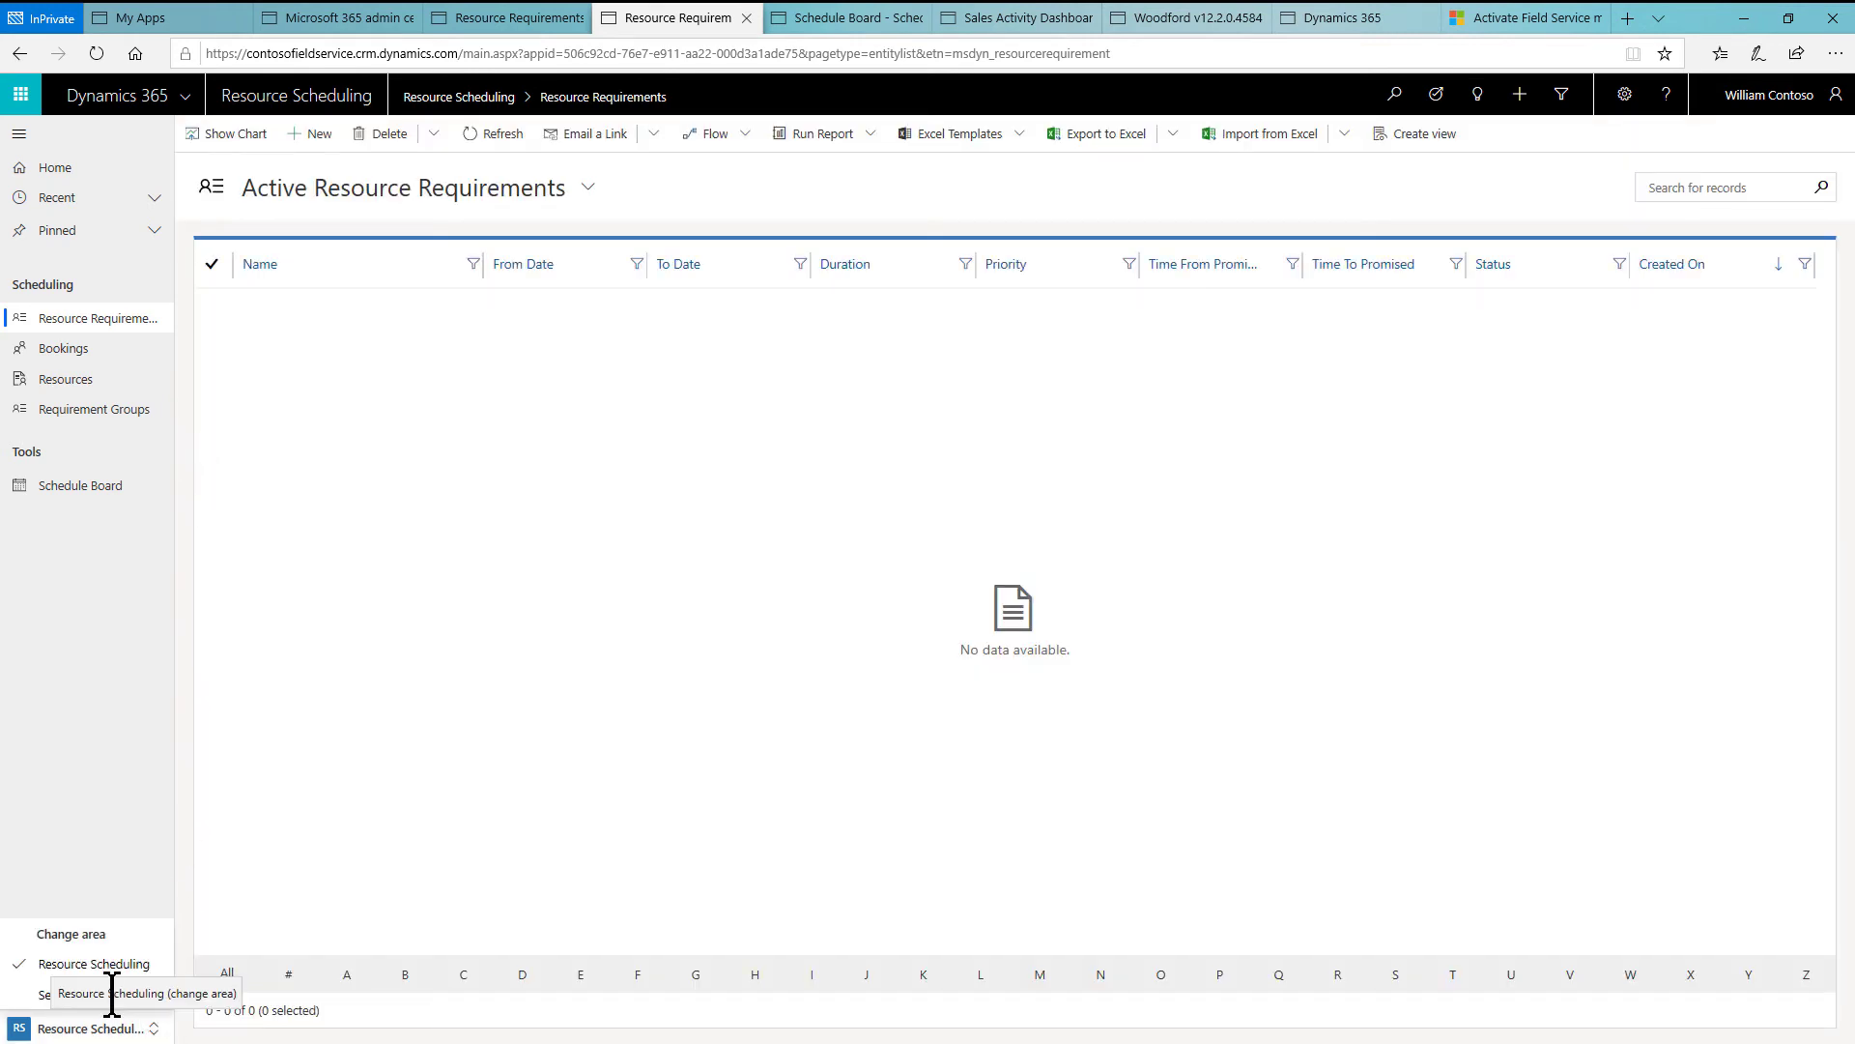
left_click(60, 994)
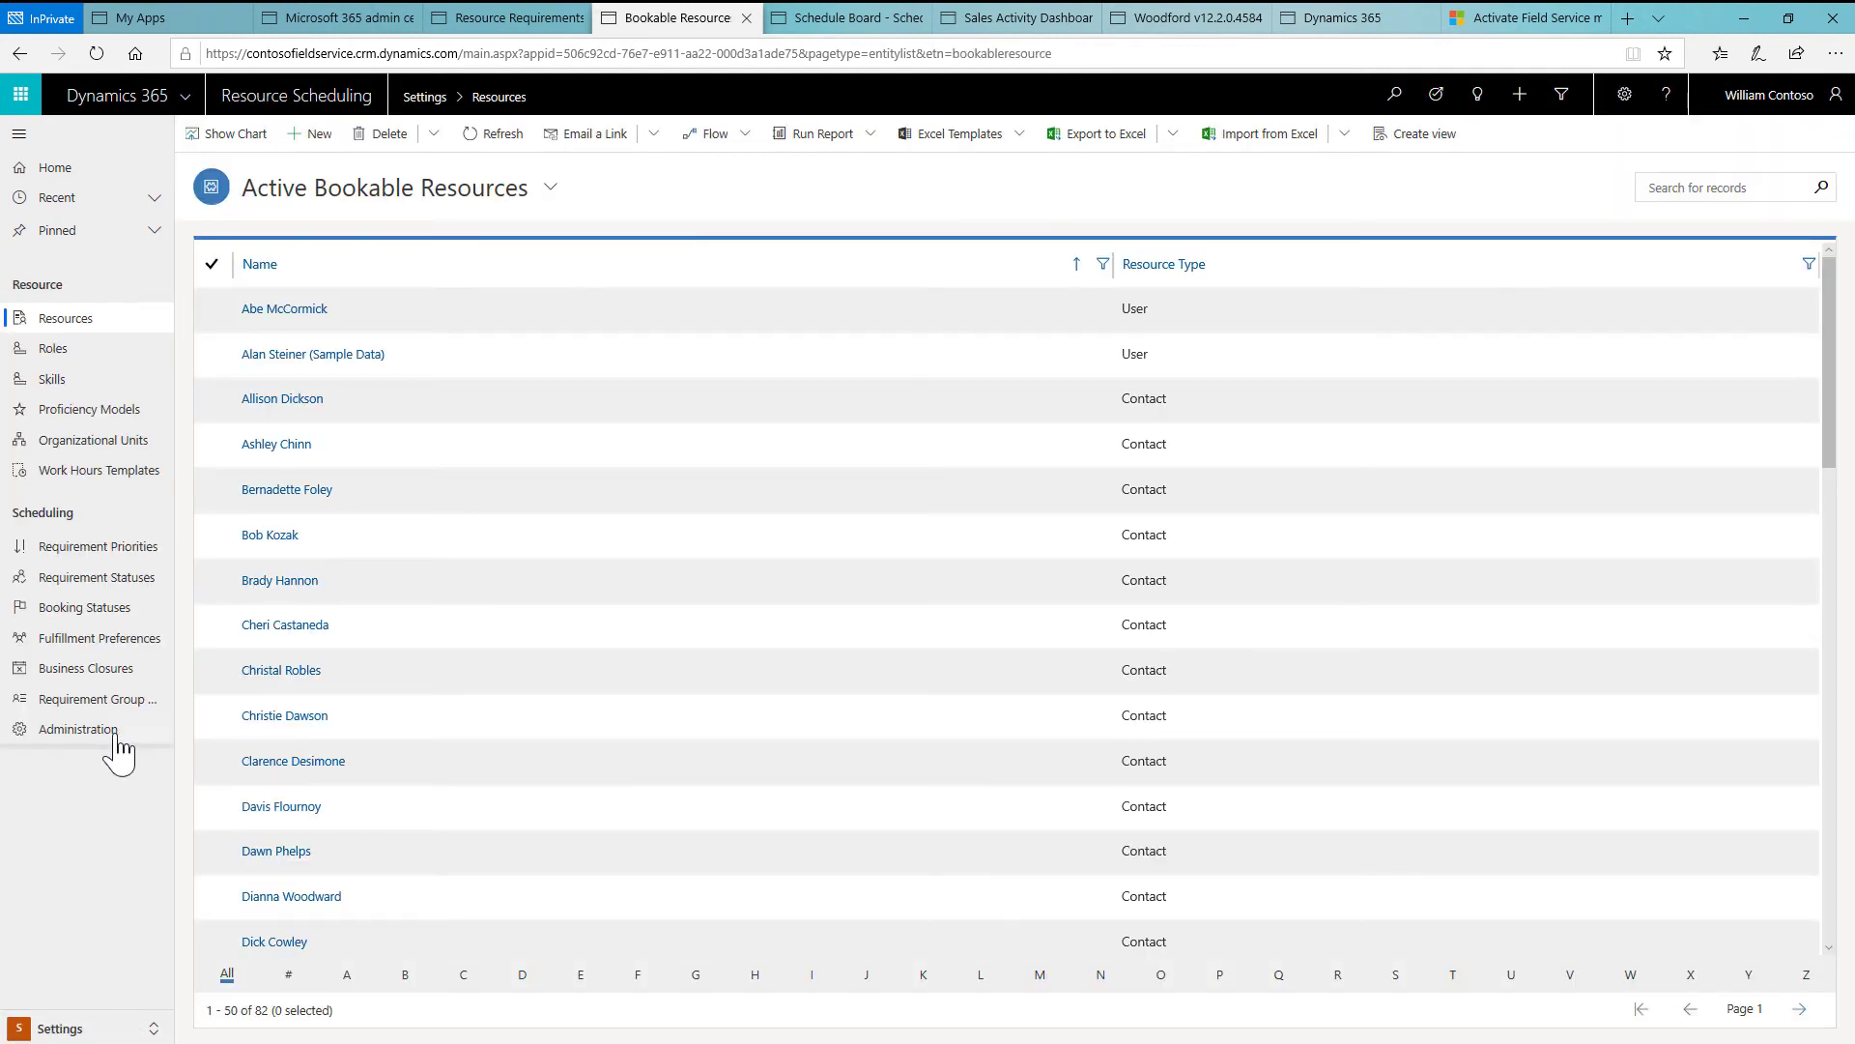
Turn on Connect to Maps in Scheduling Parameters, accept the disclosure, and save.
left_click(116, 738)
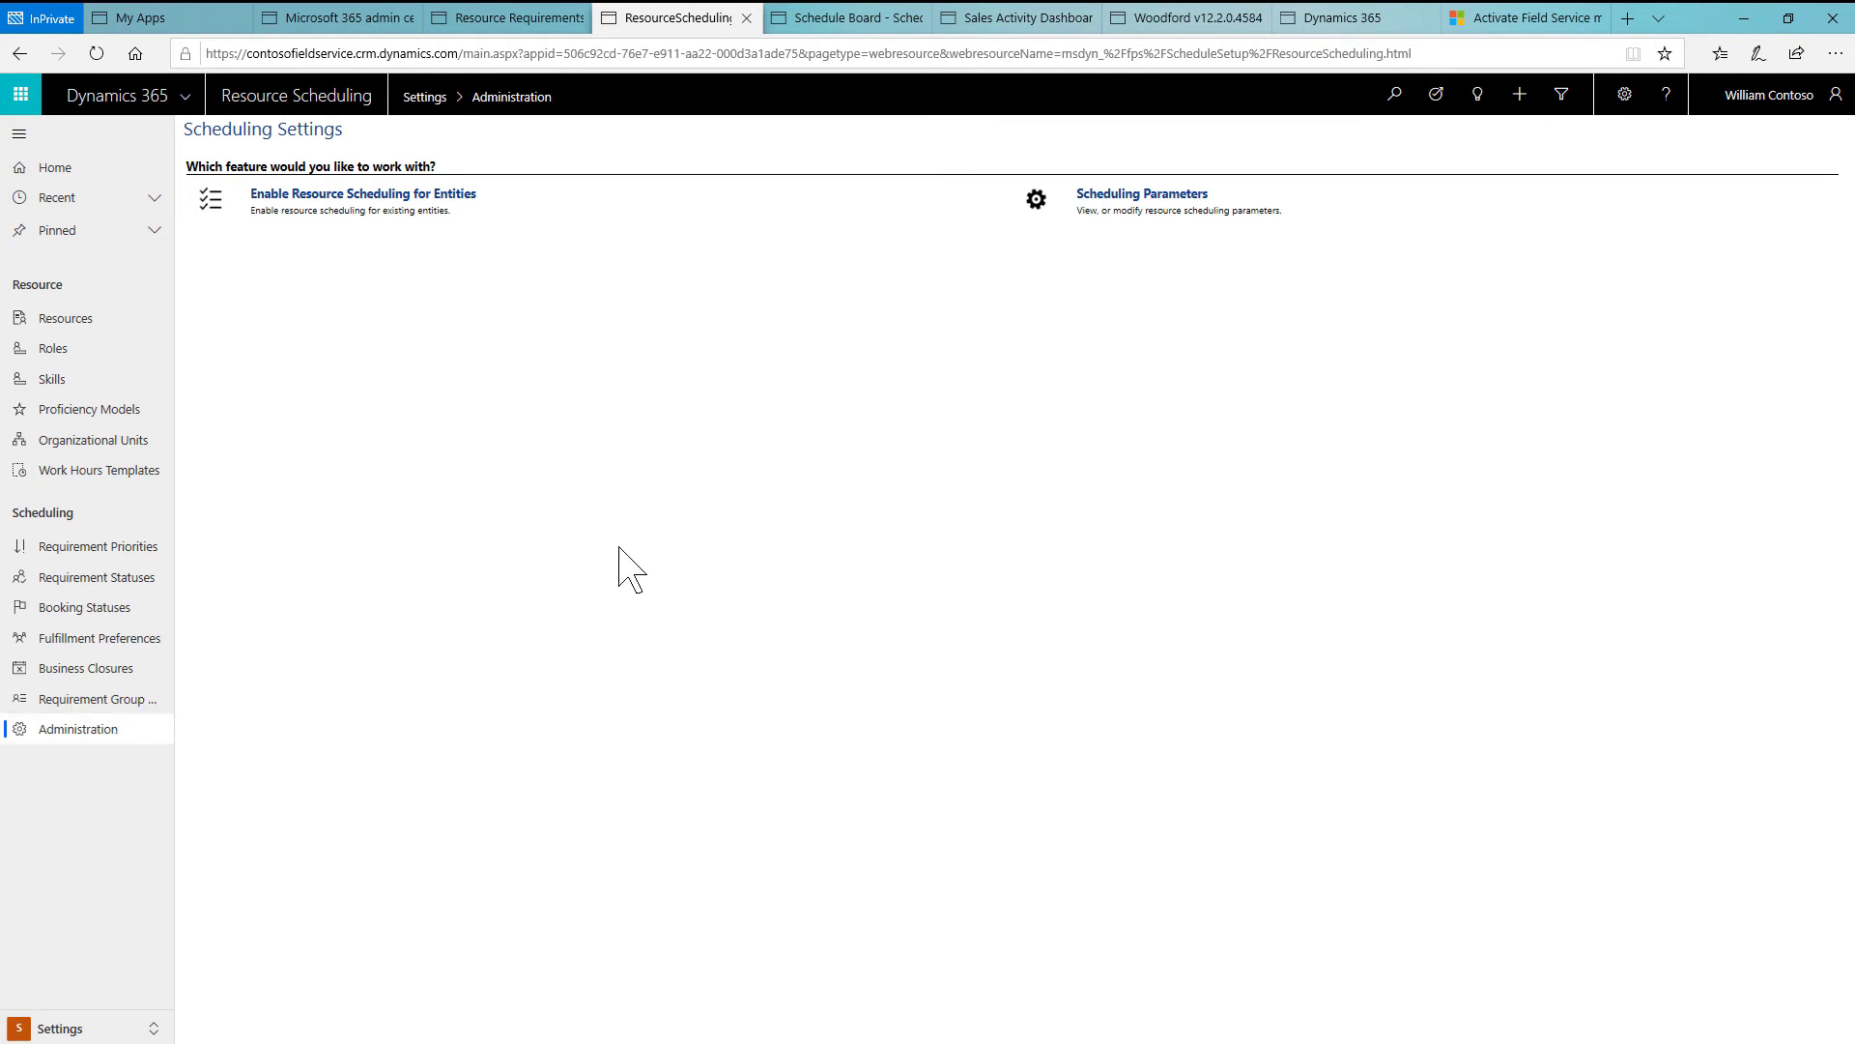
left_click(1190, 220)
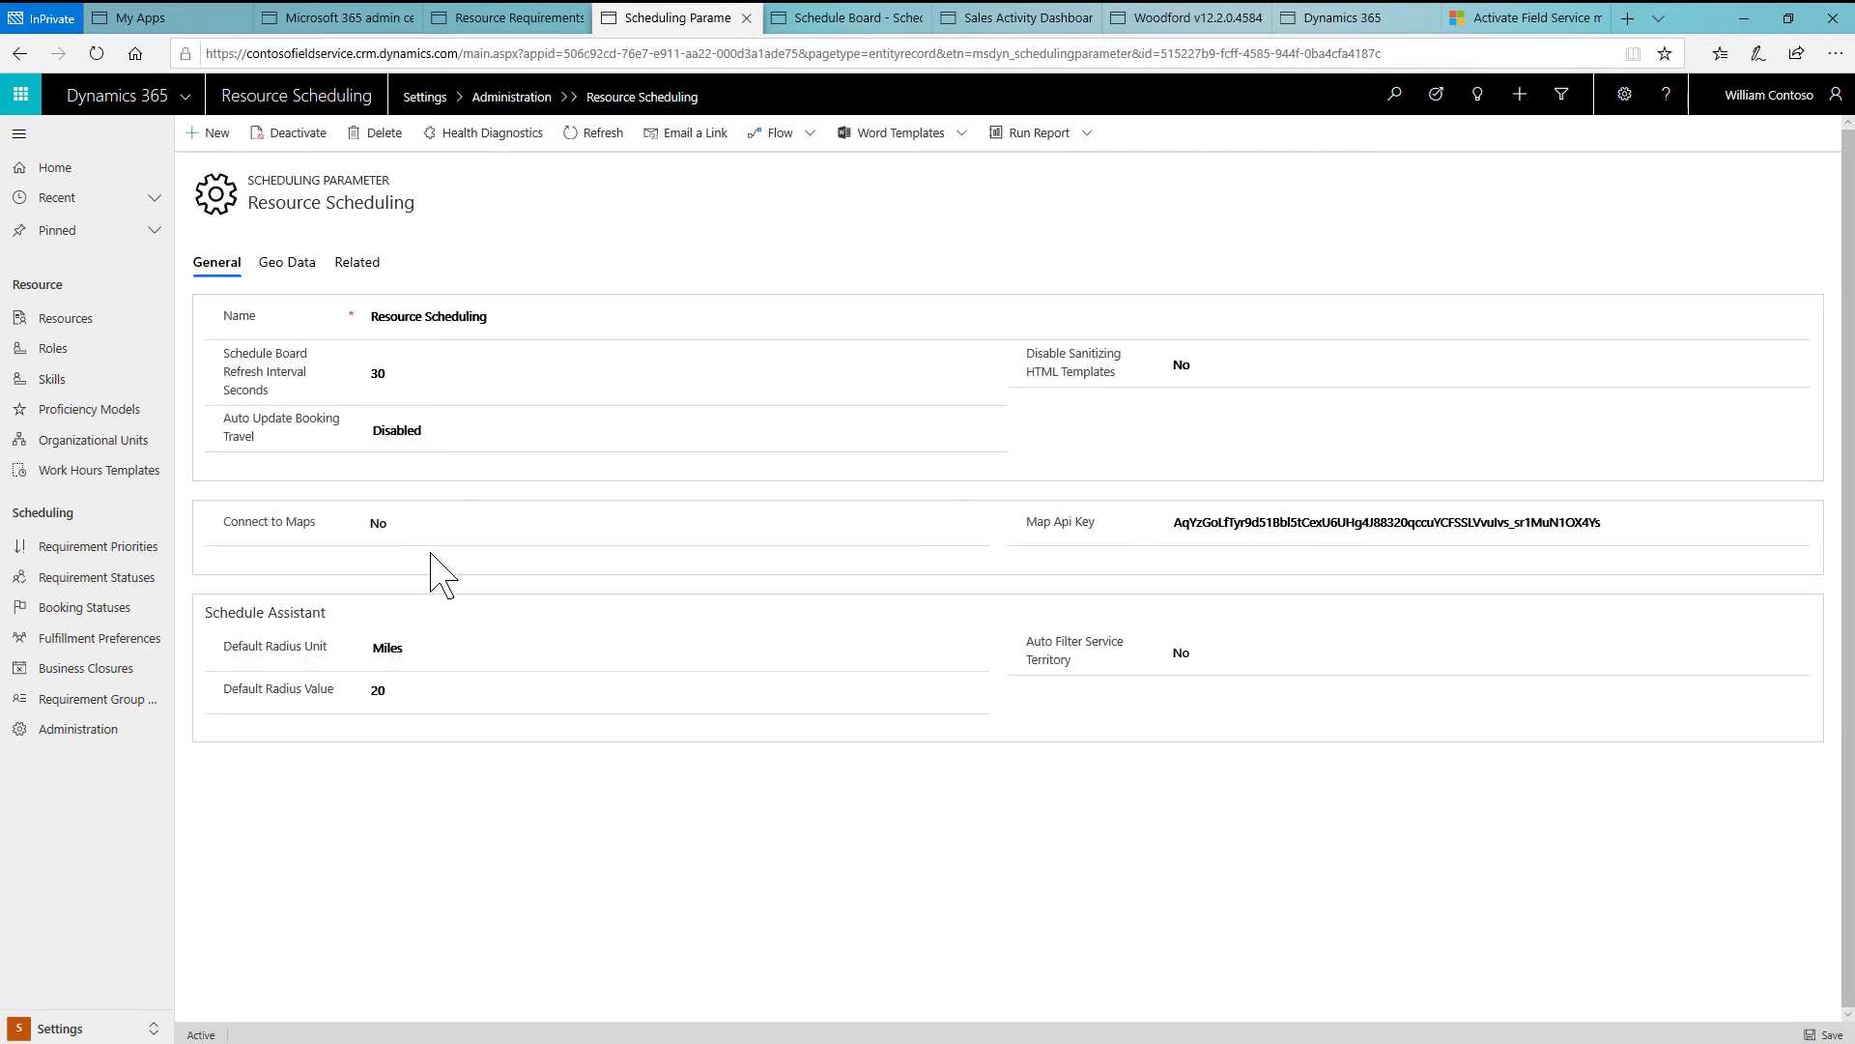
left_click(414, 525)
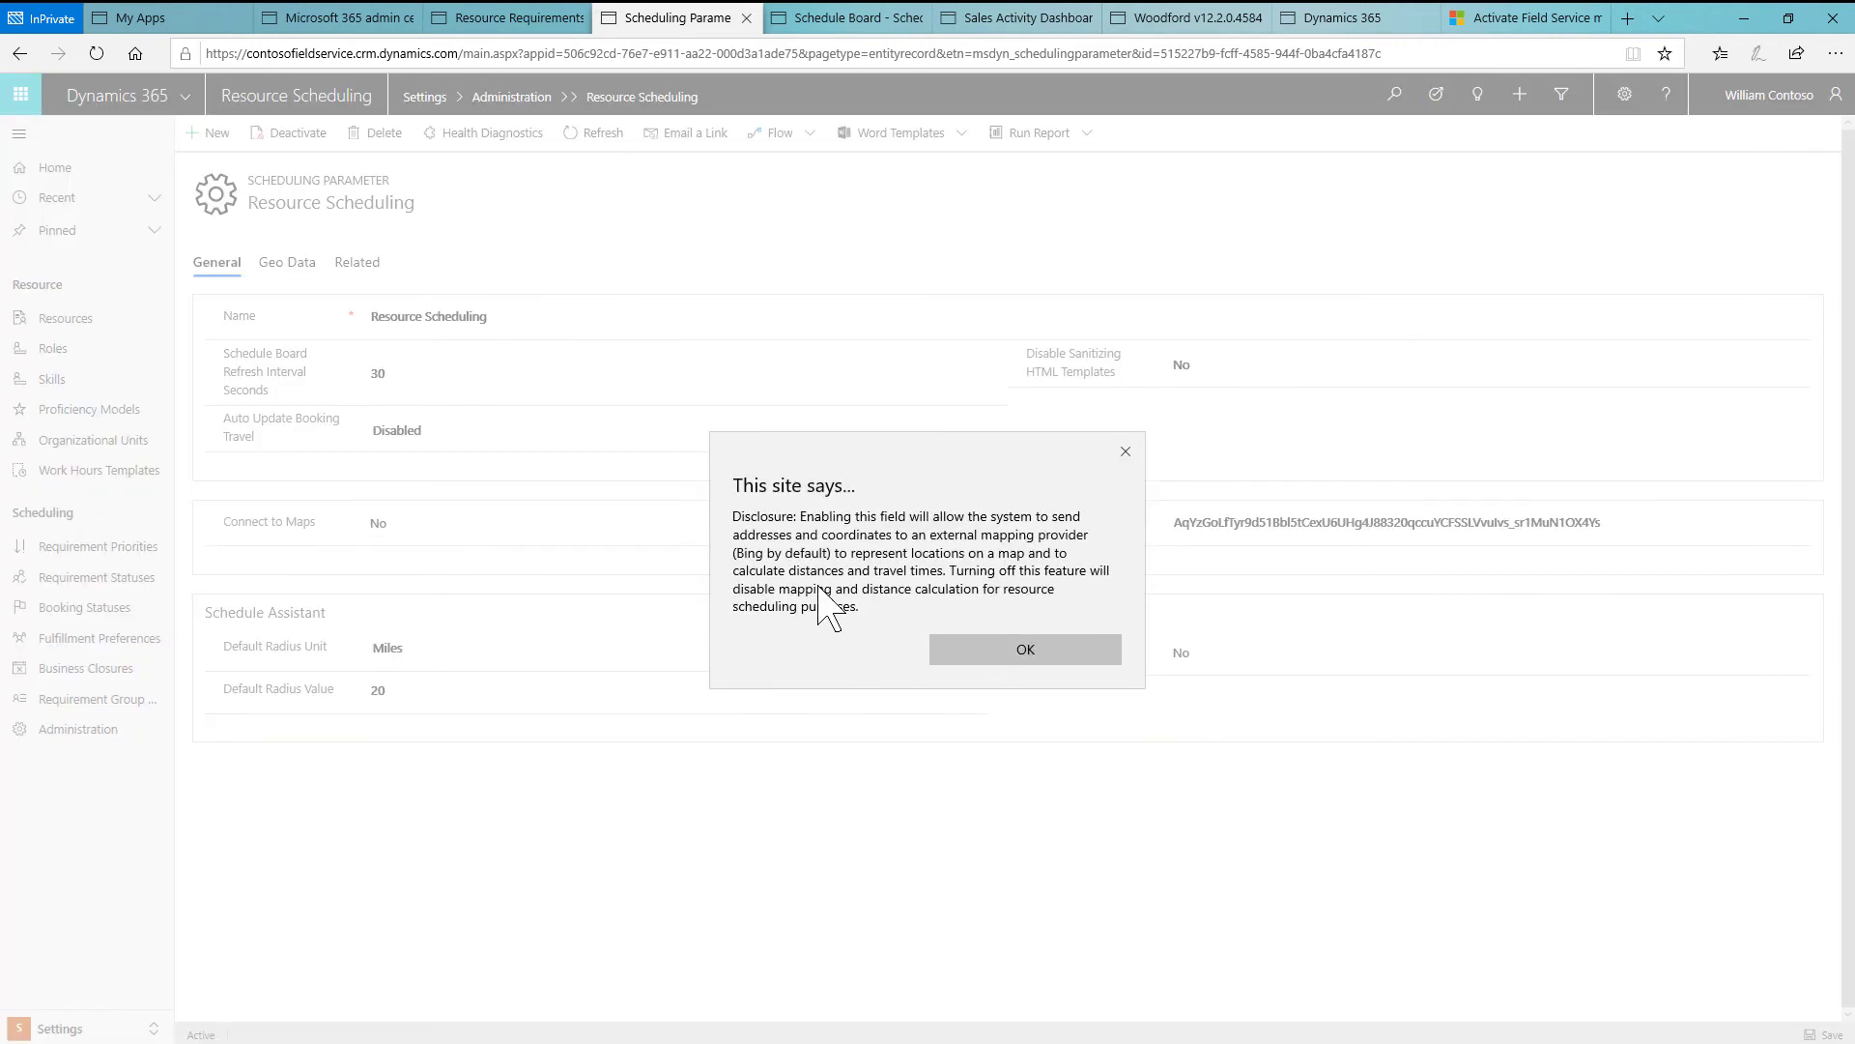
left_click(1038, 662)
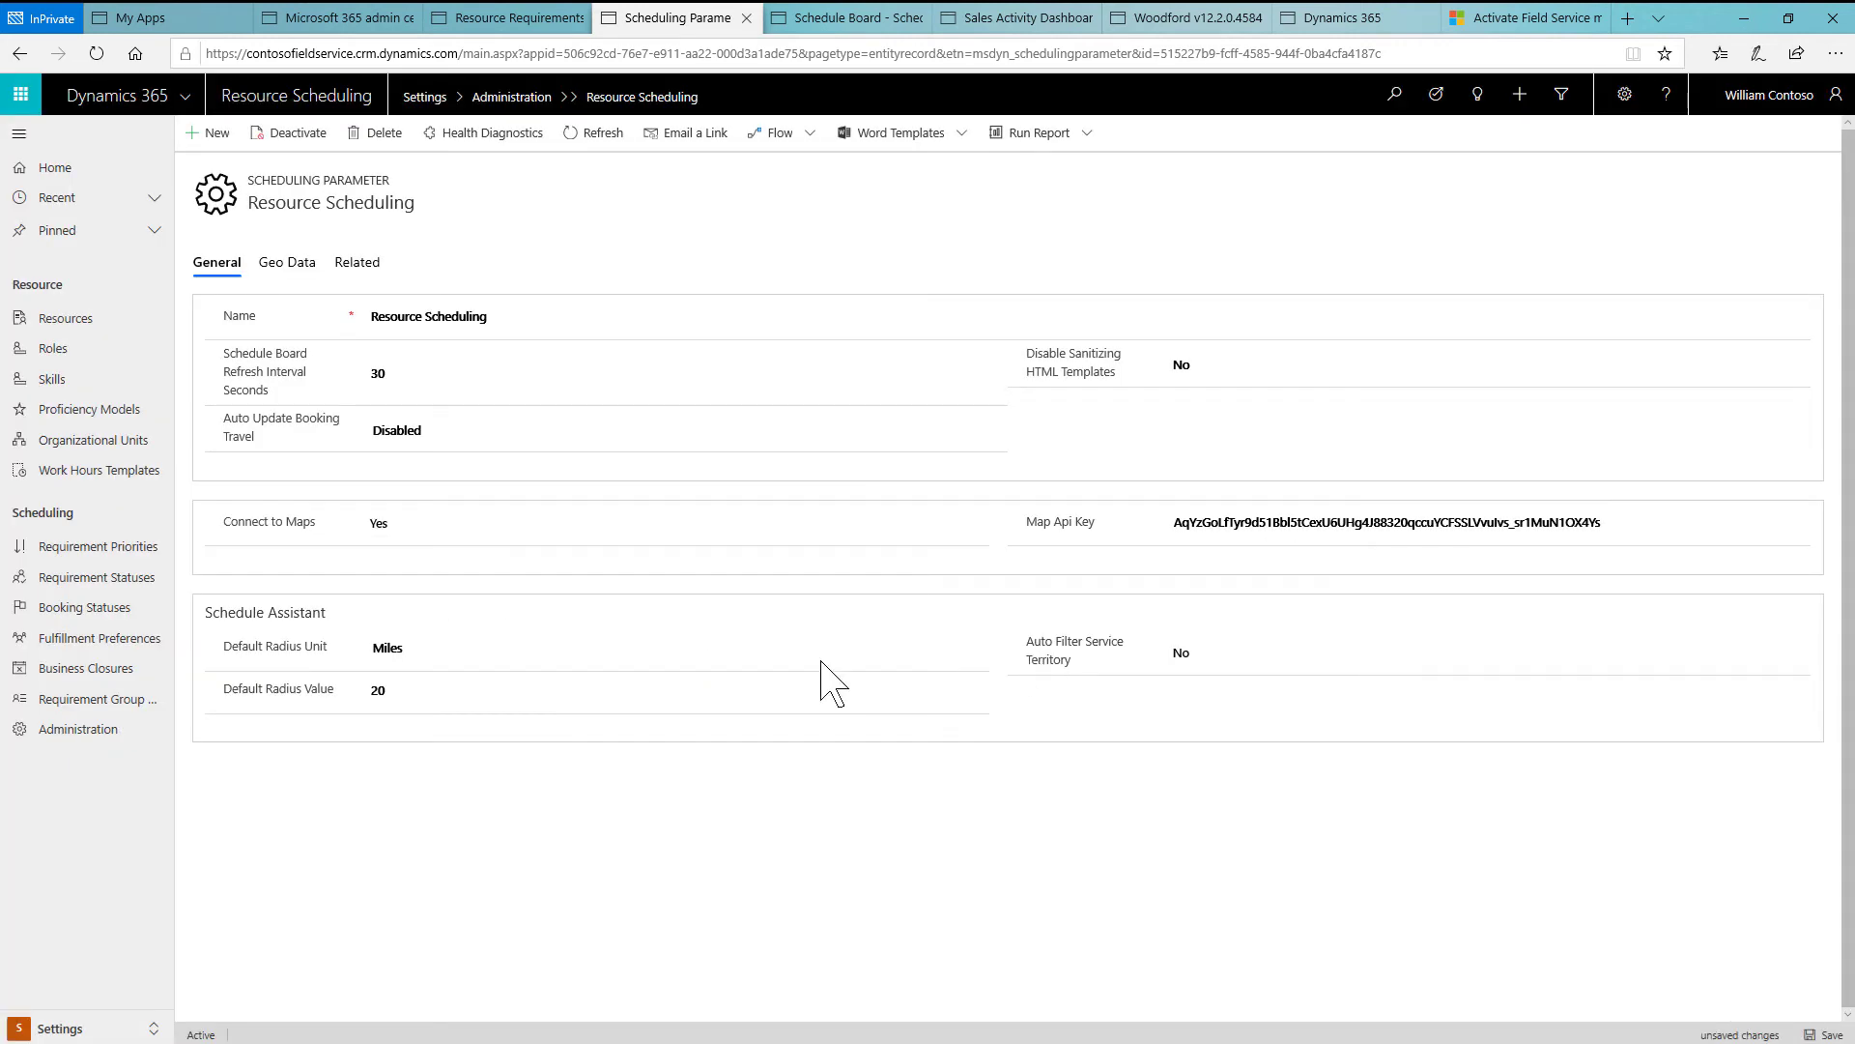
left_click(1817, 1034)
Set Auto Update Booking Travel to Enabled and bring up Advanced Settings in a new tab.
left_click(452, 443)
left_click(440, 447)
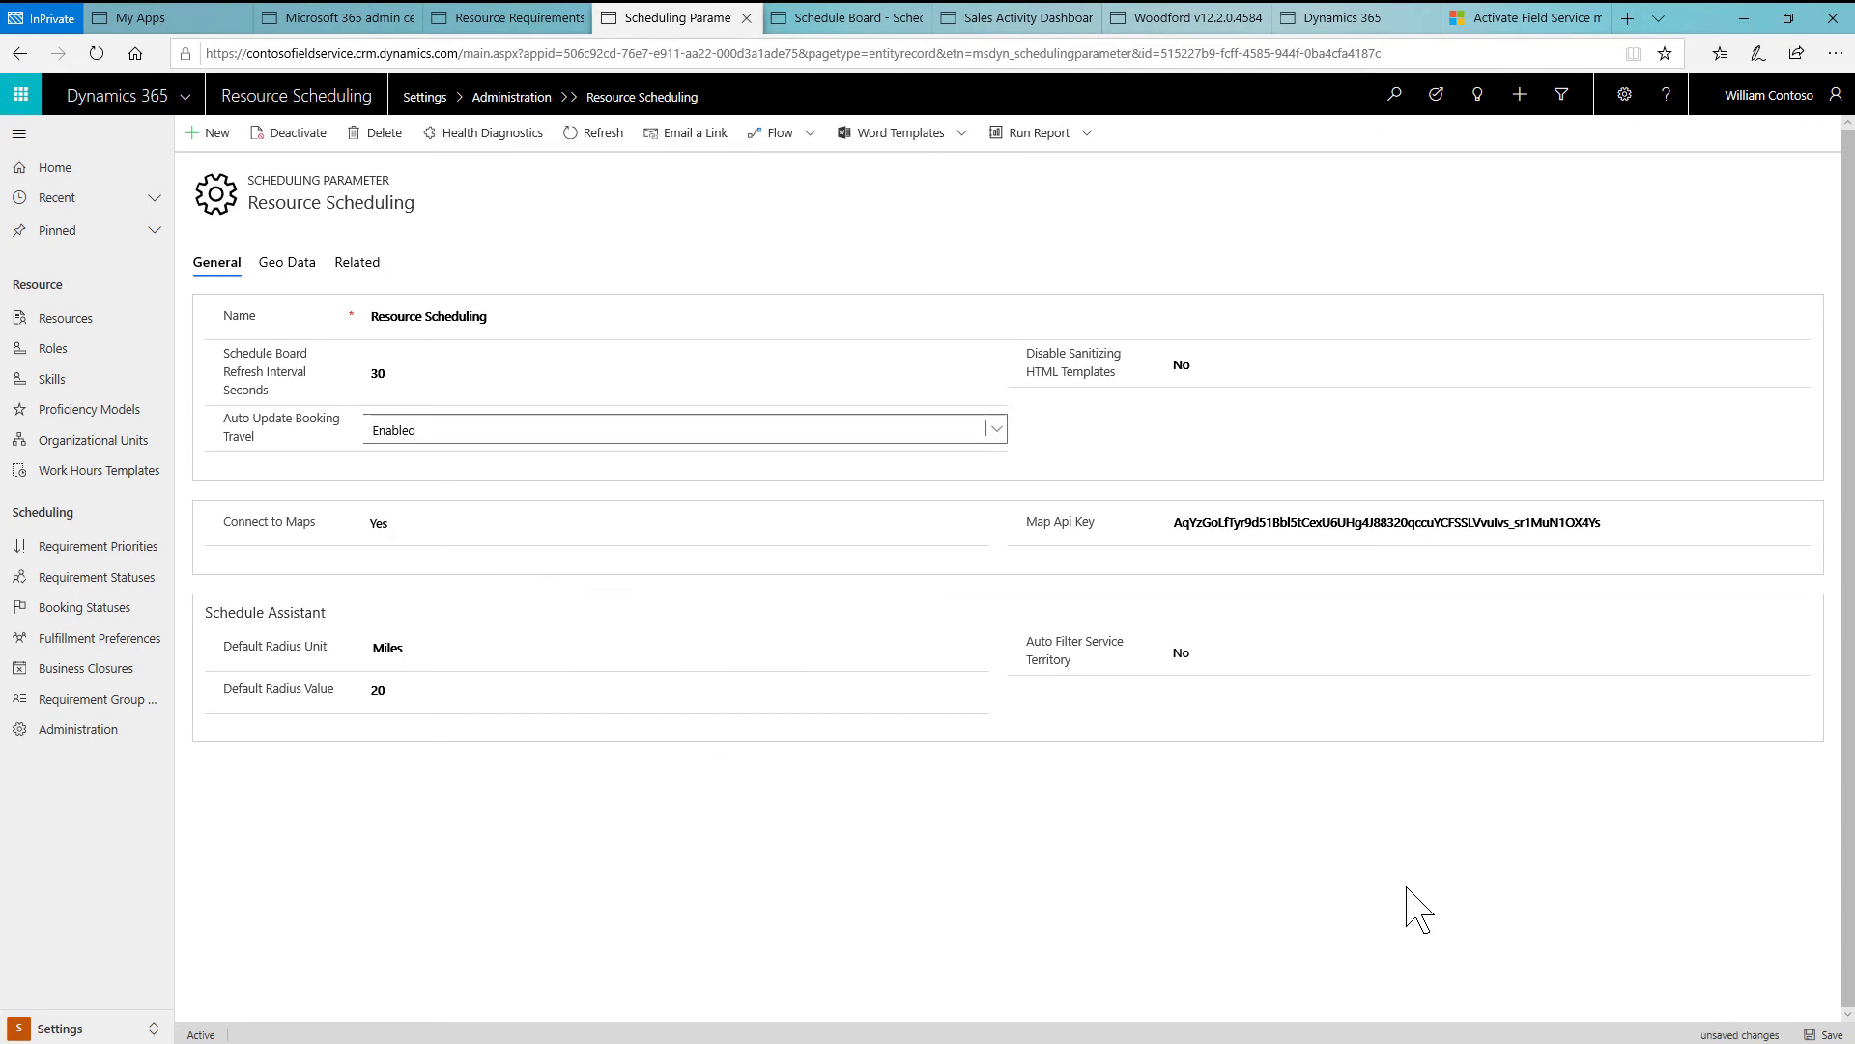
left_click(1624, 94)
left_click(1803, 180)
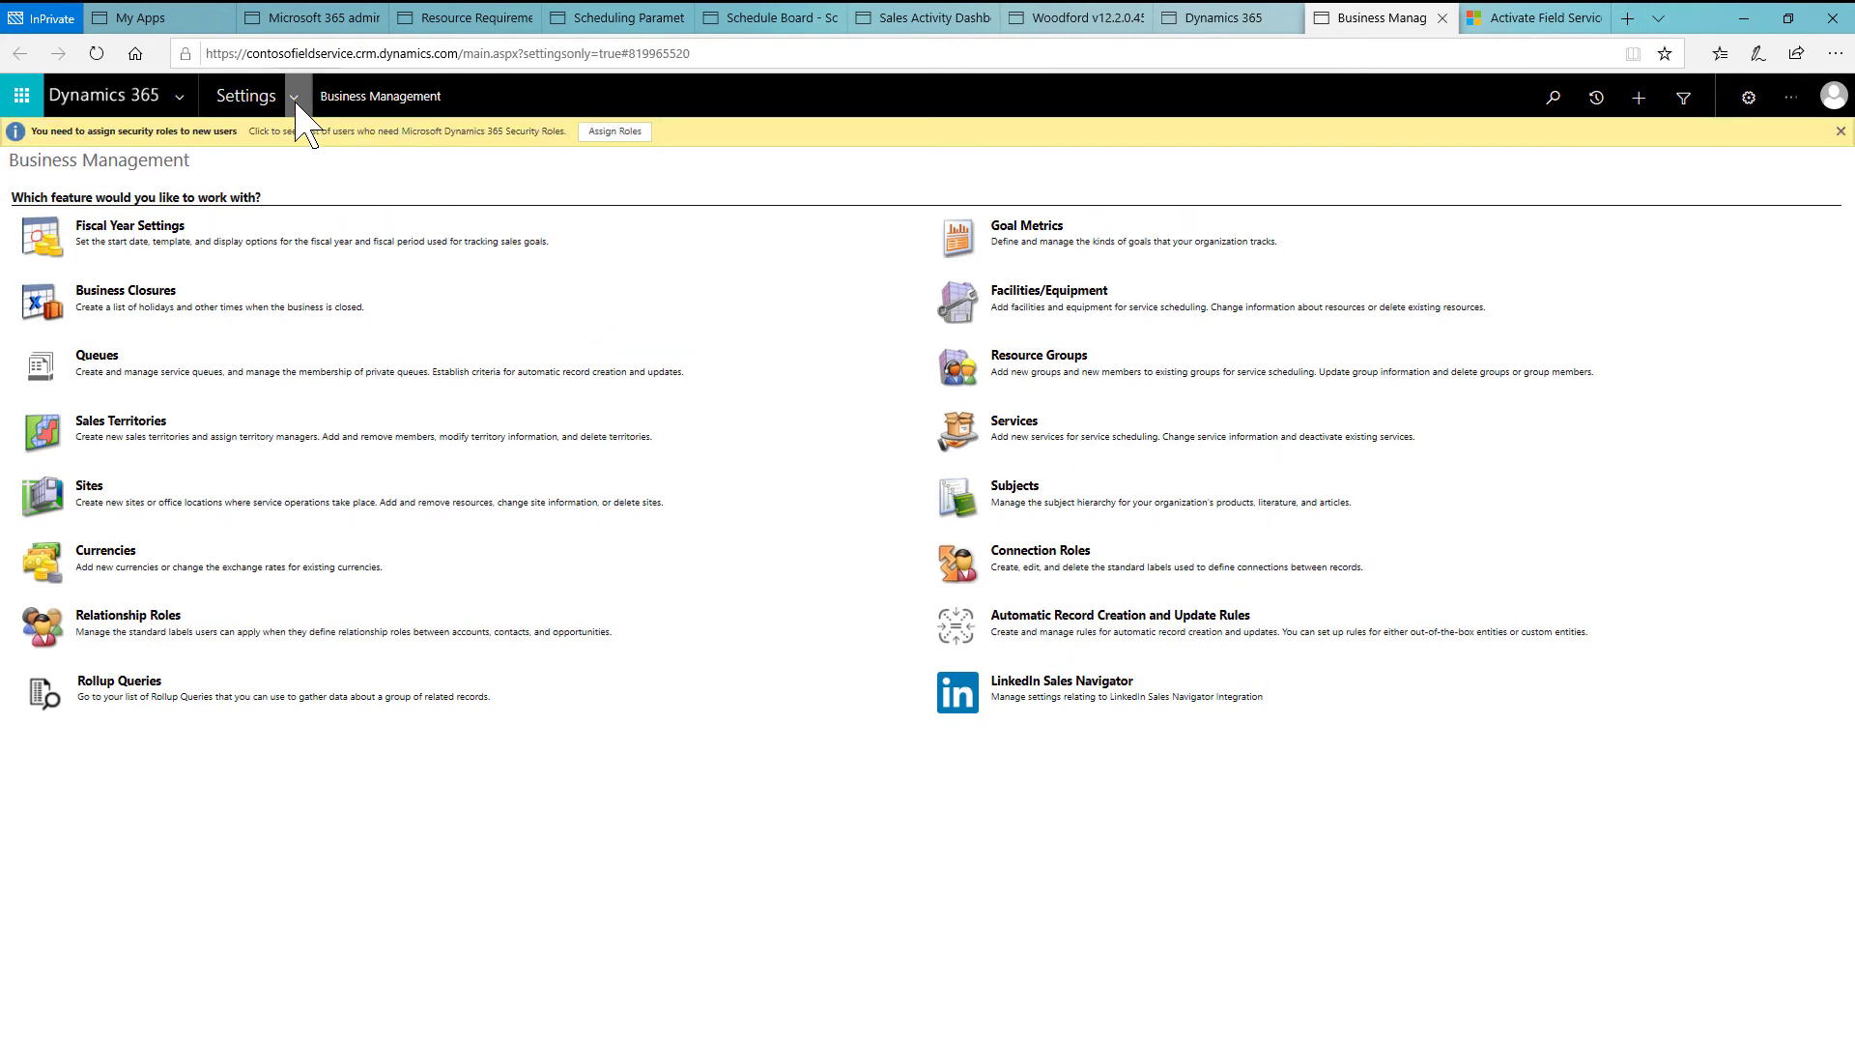
Set Show Bing Maps on forms to Yes in Administration > System Settings.
left_click(294, 100)
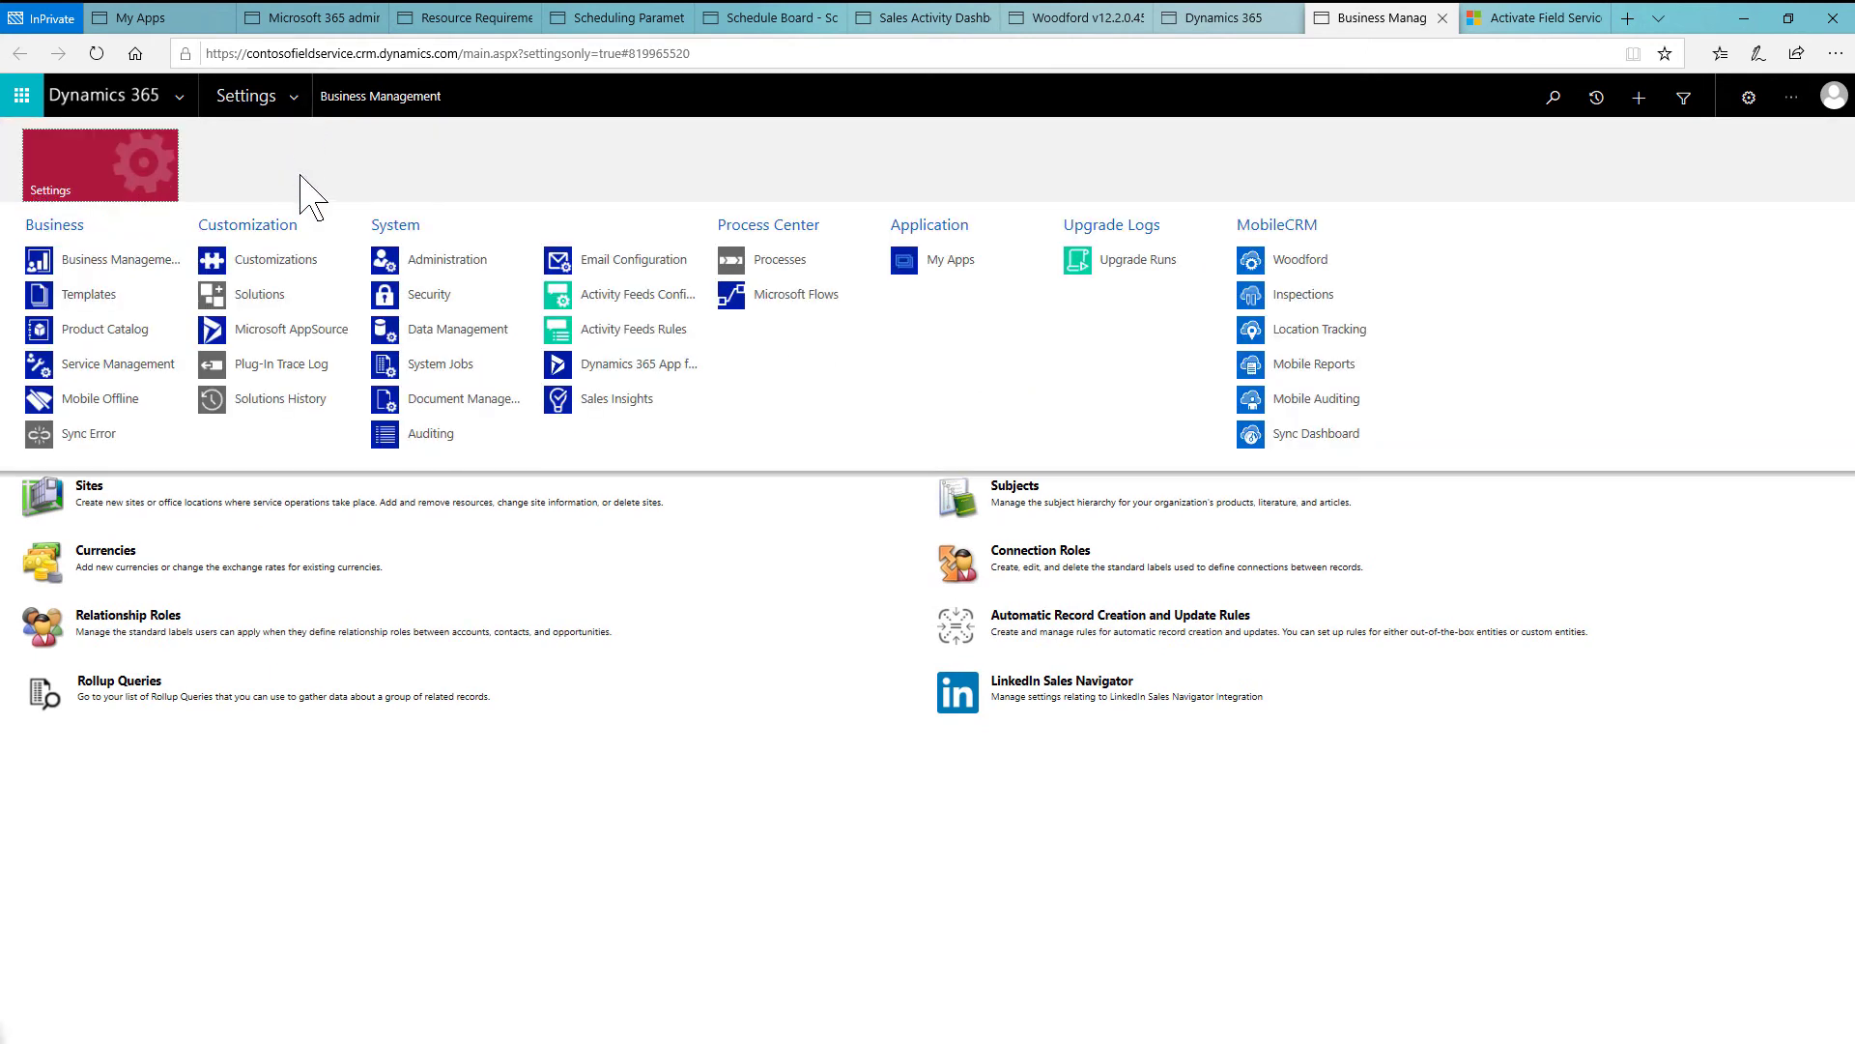
left_click(451, 261)
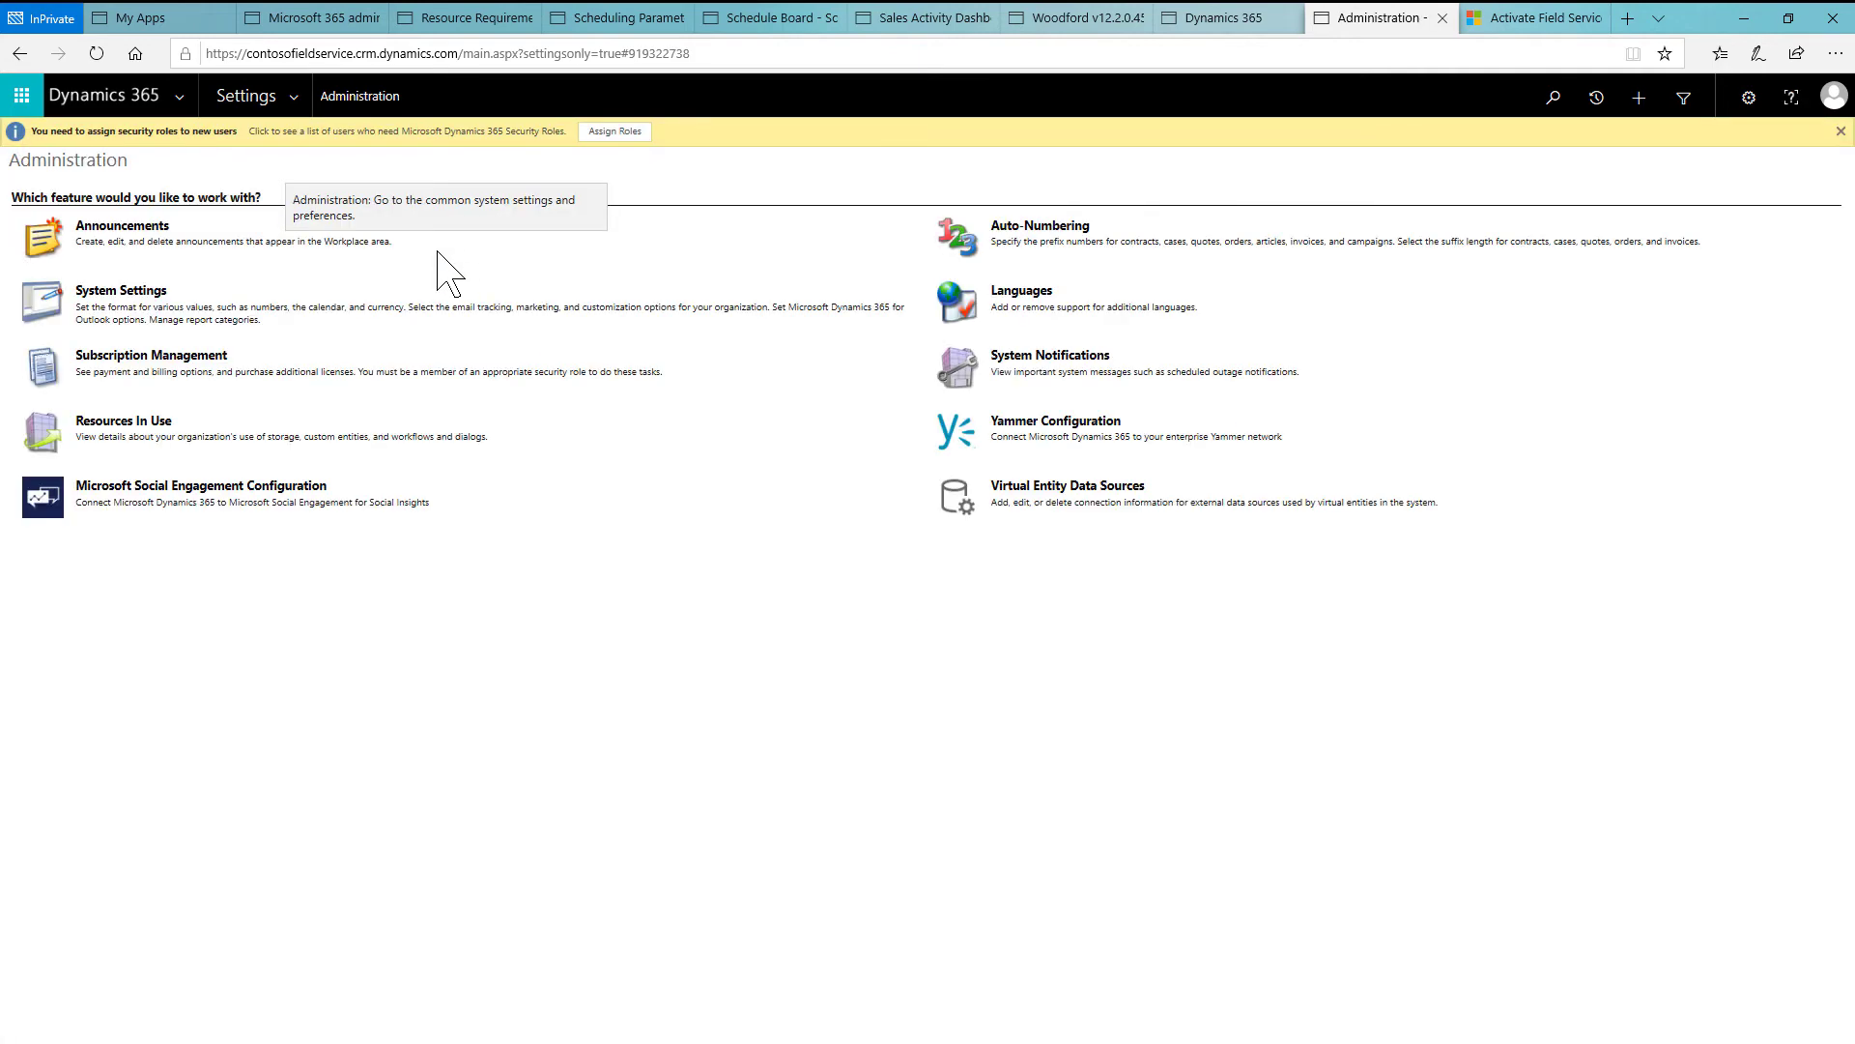
left_click(131, 291)
scroll(949, 517, "down", 3)
scroll(960, 538, "down", 5)
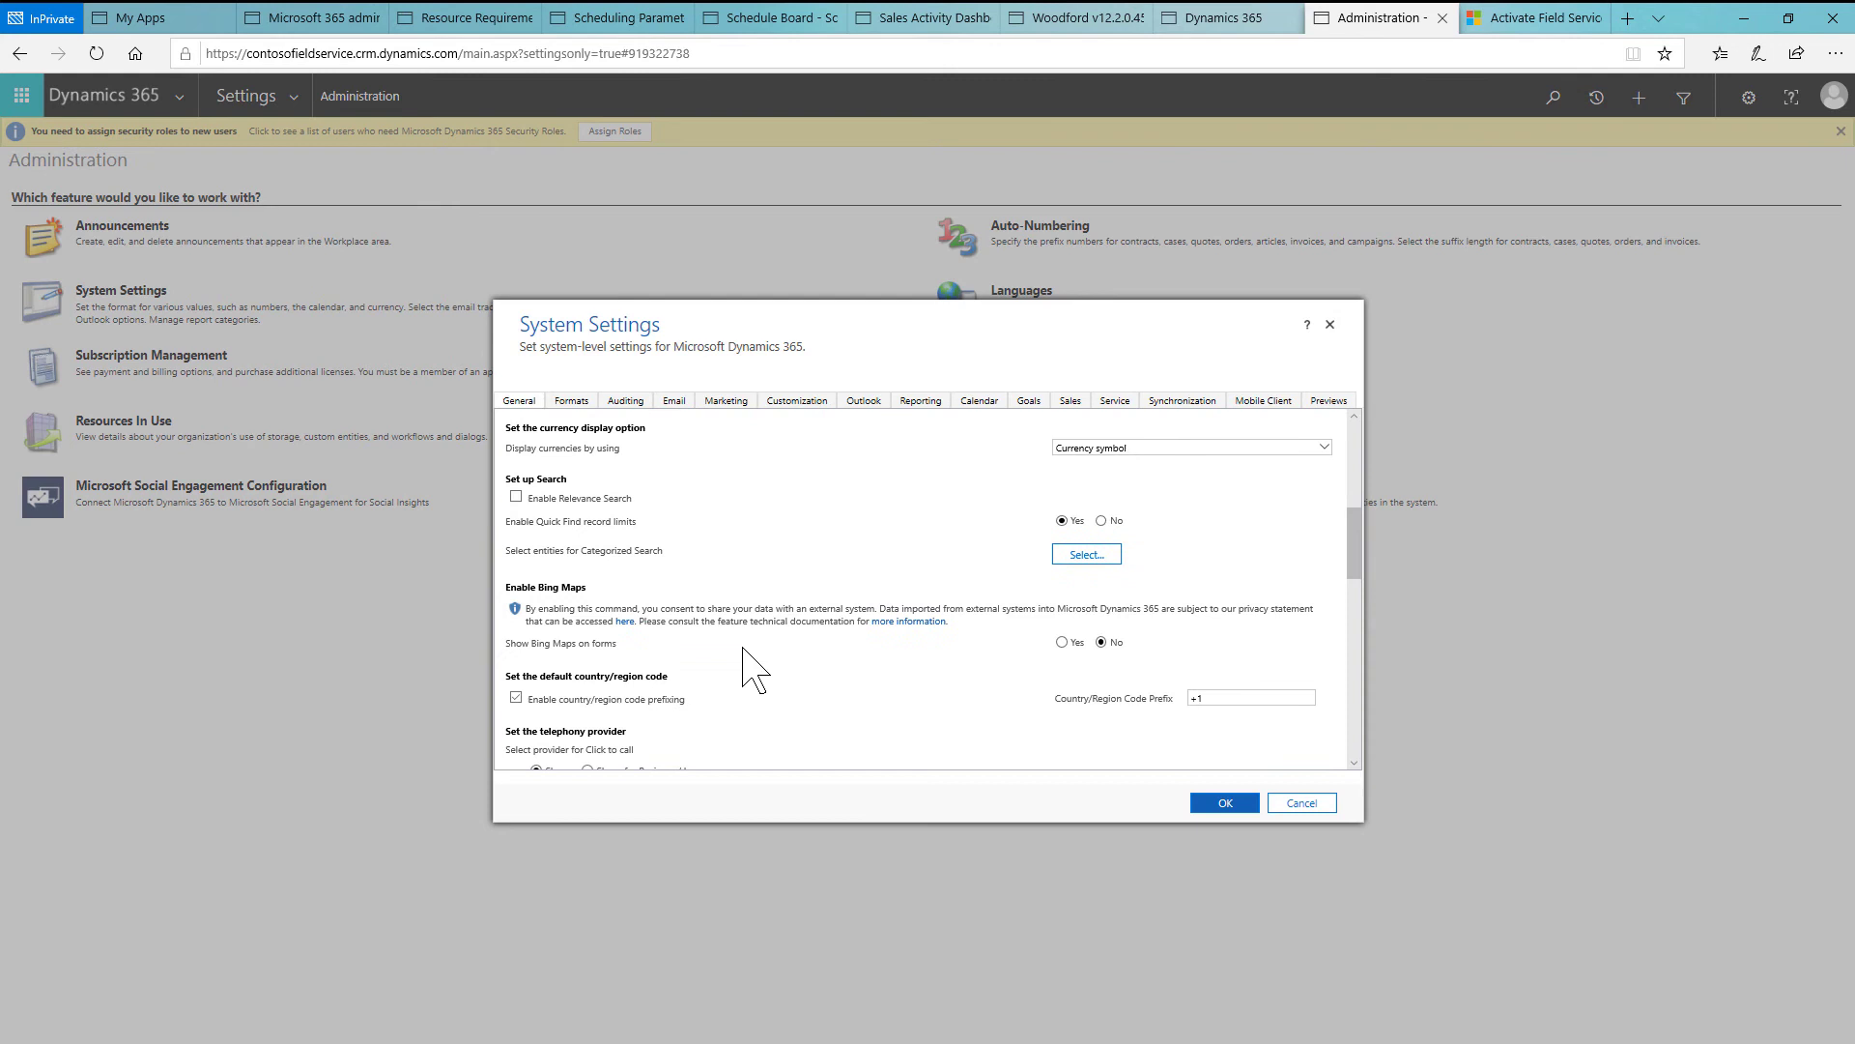
left_click(1062, 641)
left_click(1215, 804)
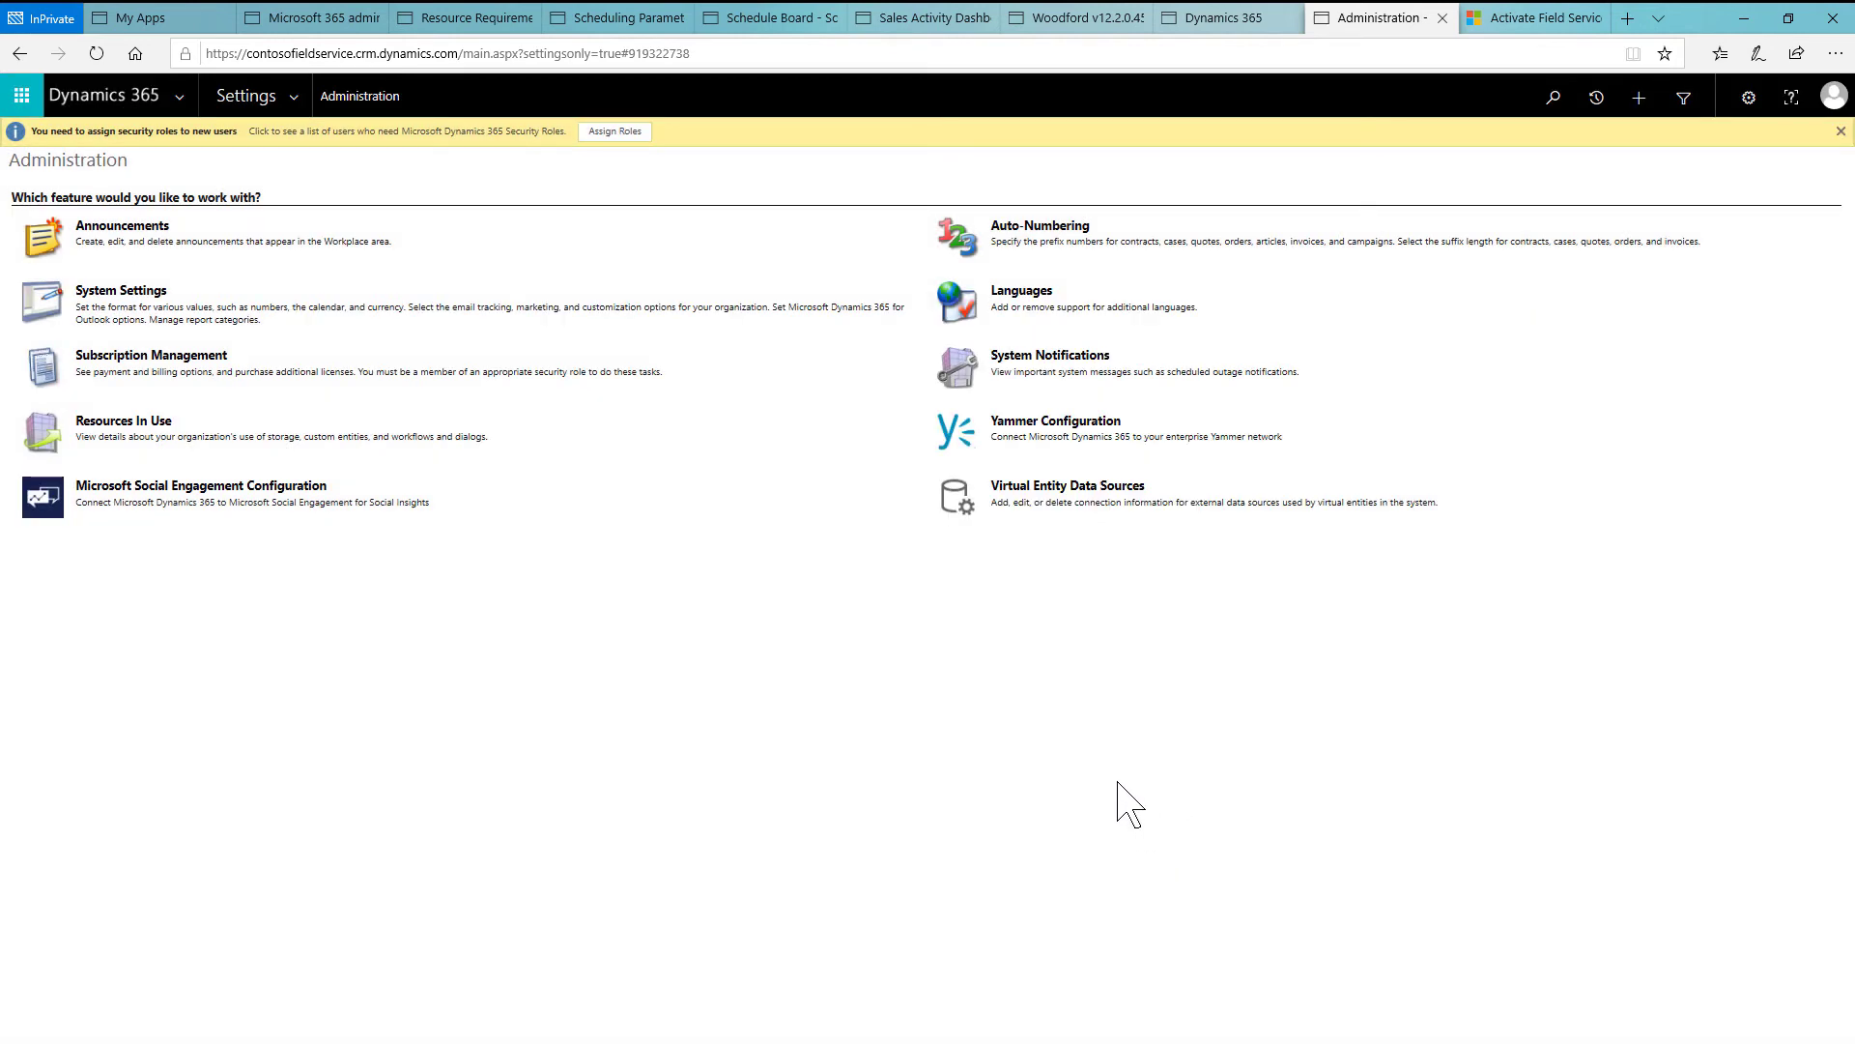
Enable Case for resource scheduling with new booking and requirement relationships, and publish the customization.
left_click(618, 19)
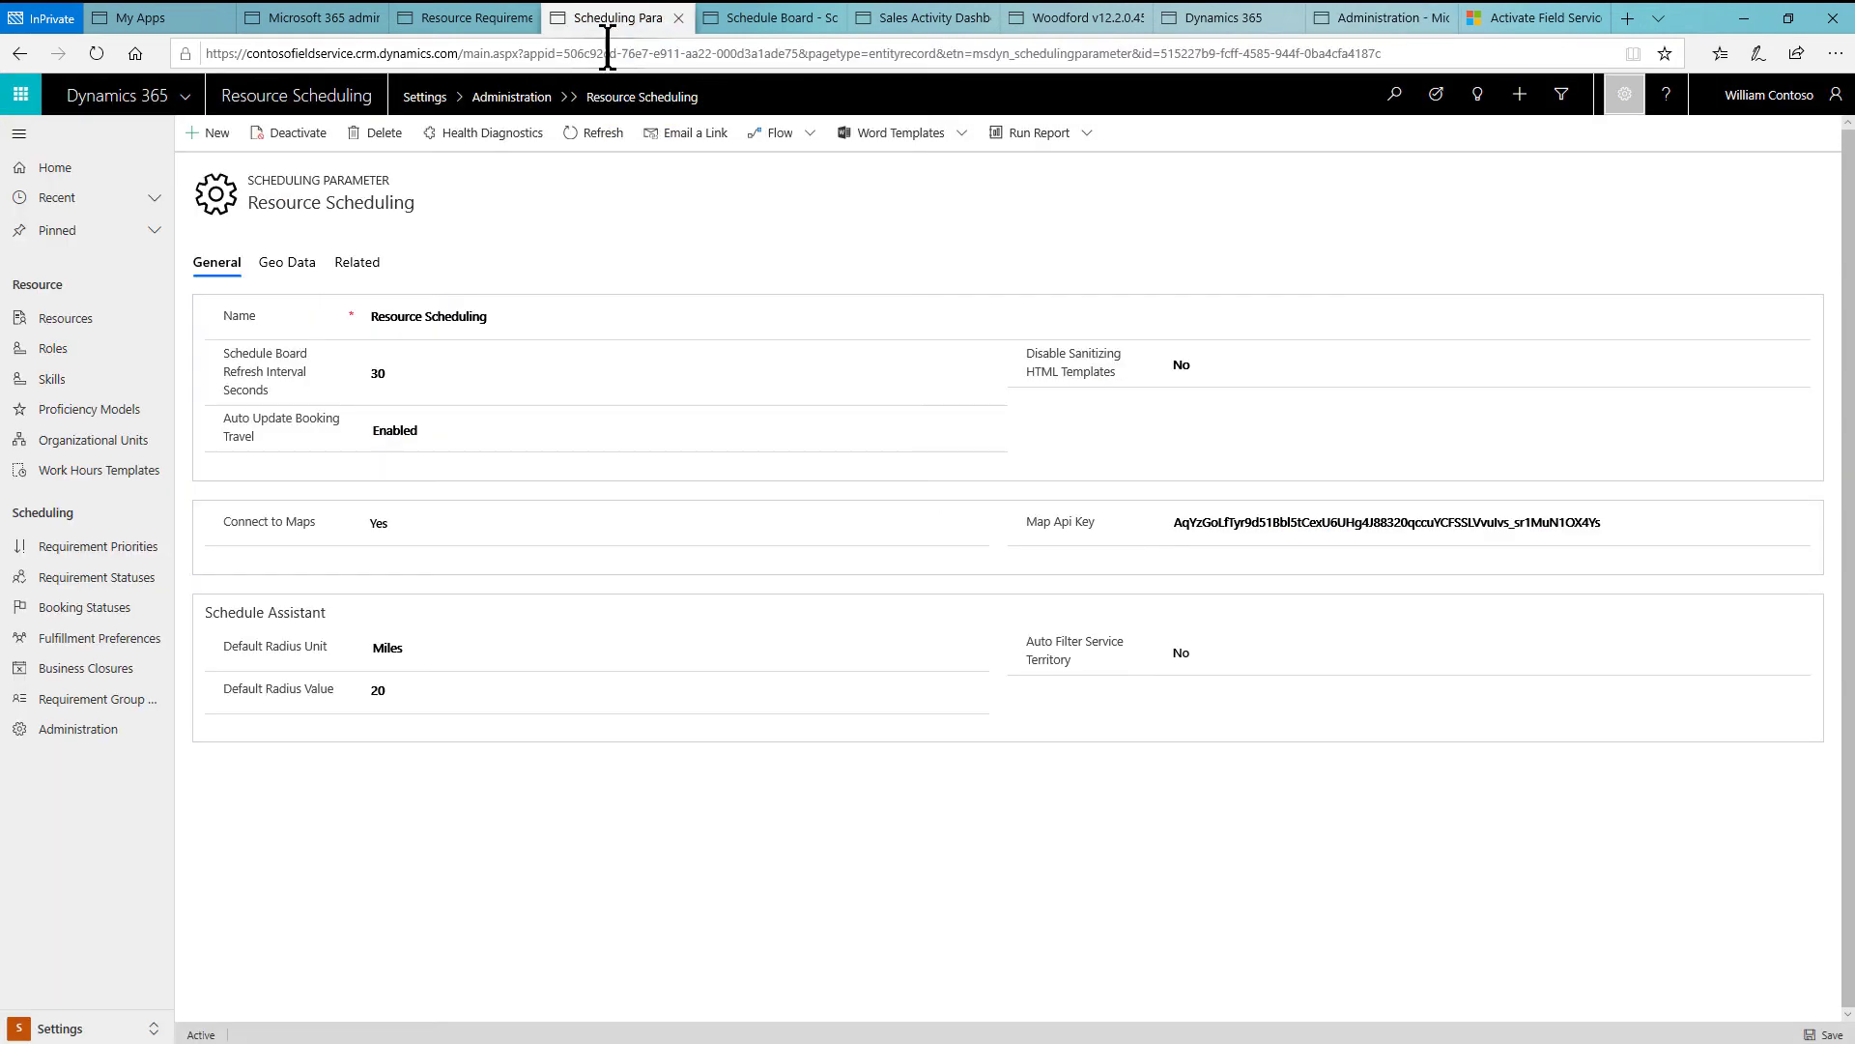
double_click(112, 734)
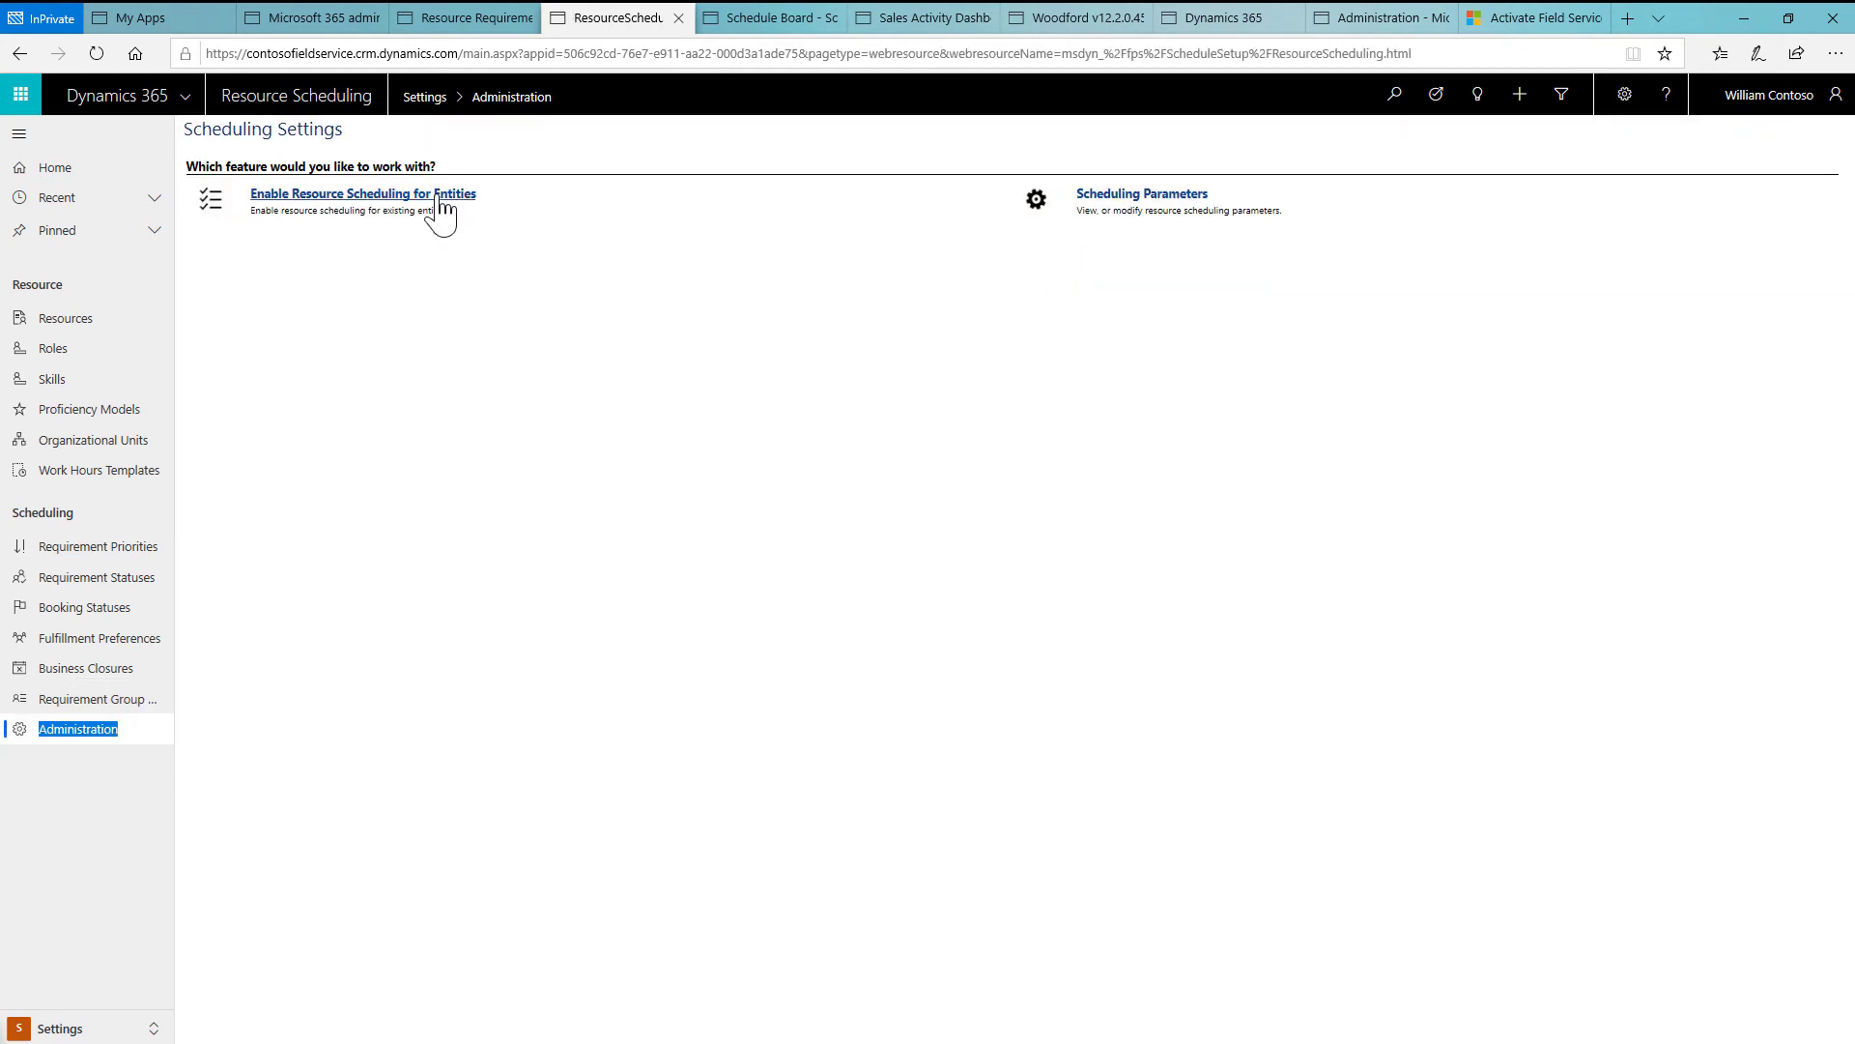
left_click(441, 196)
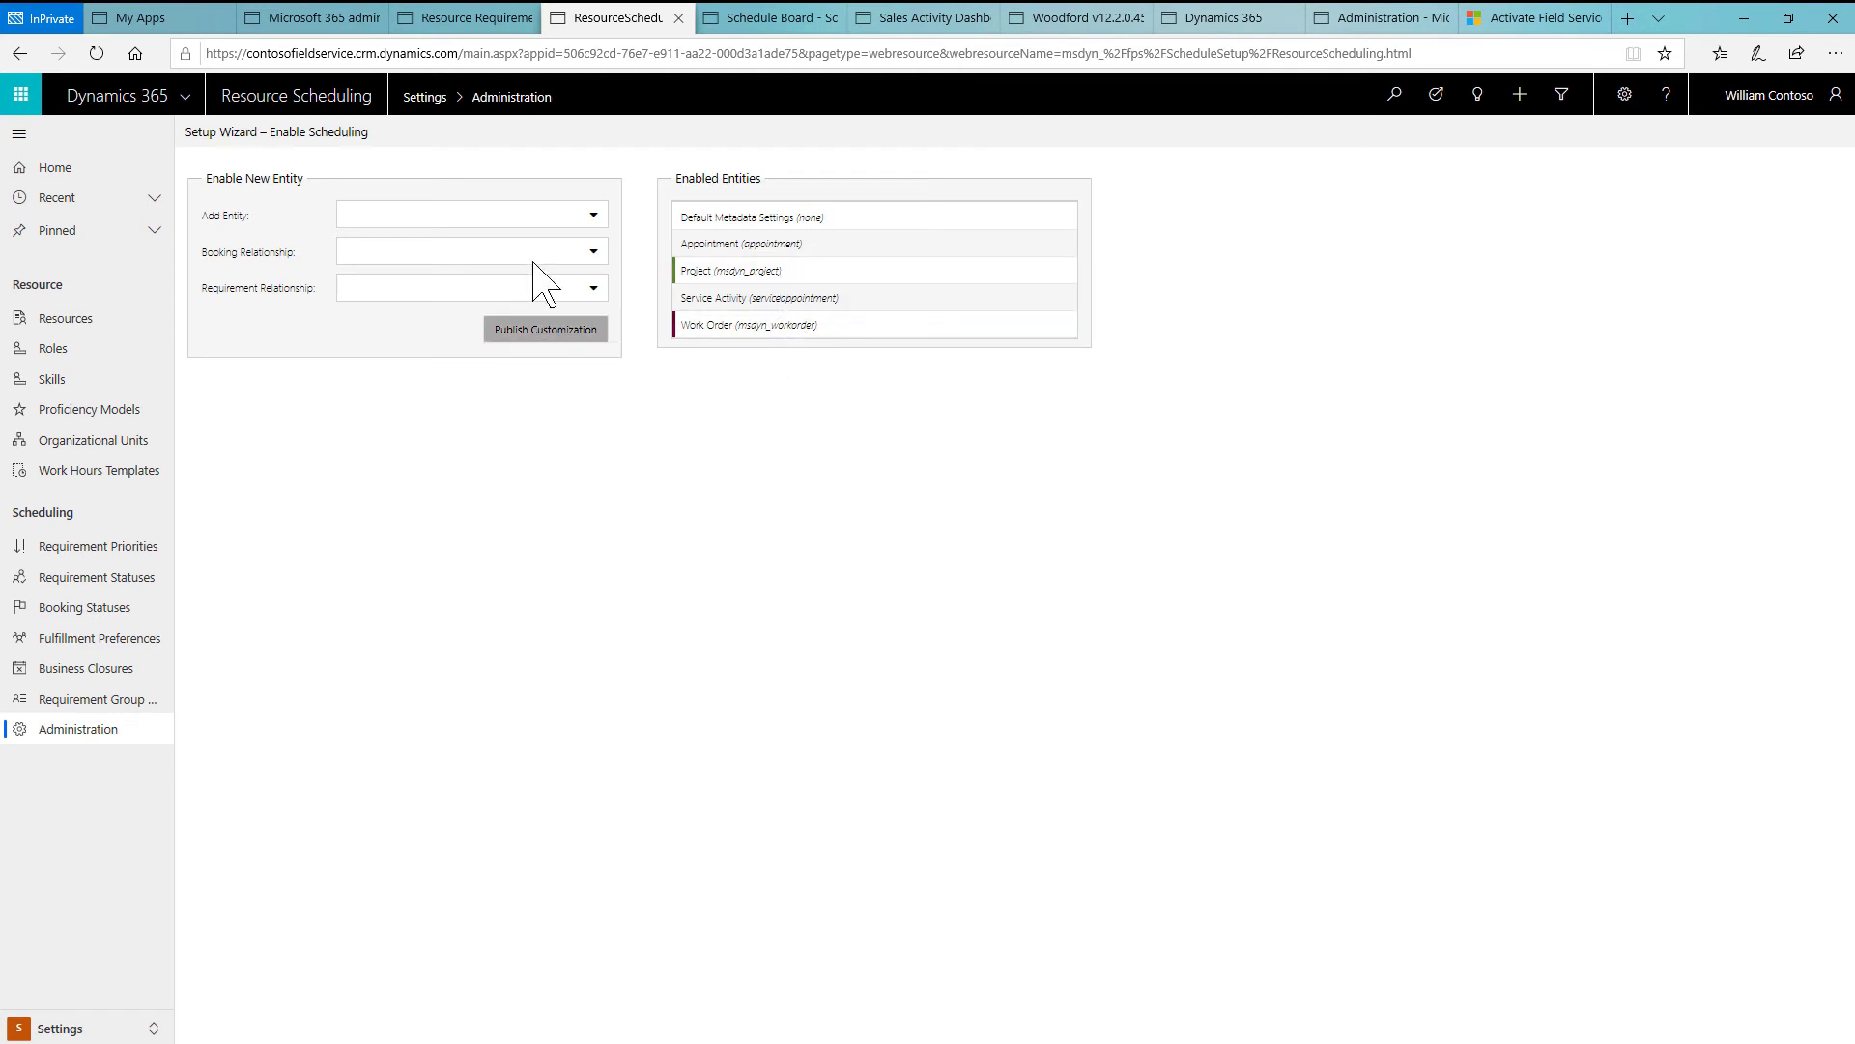
left_click(592, 216)
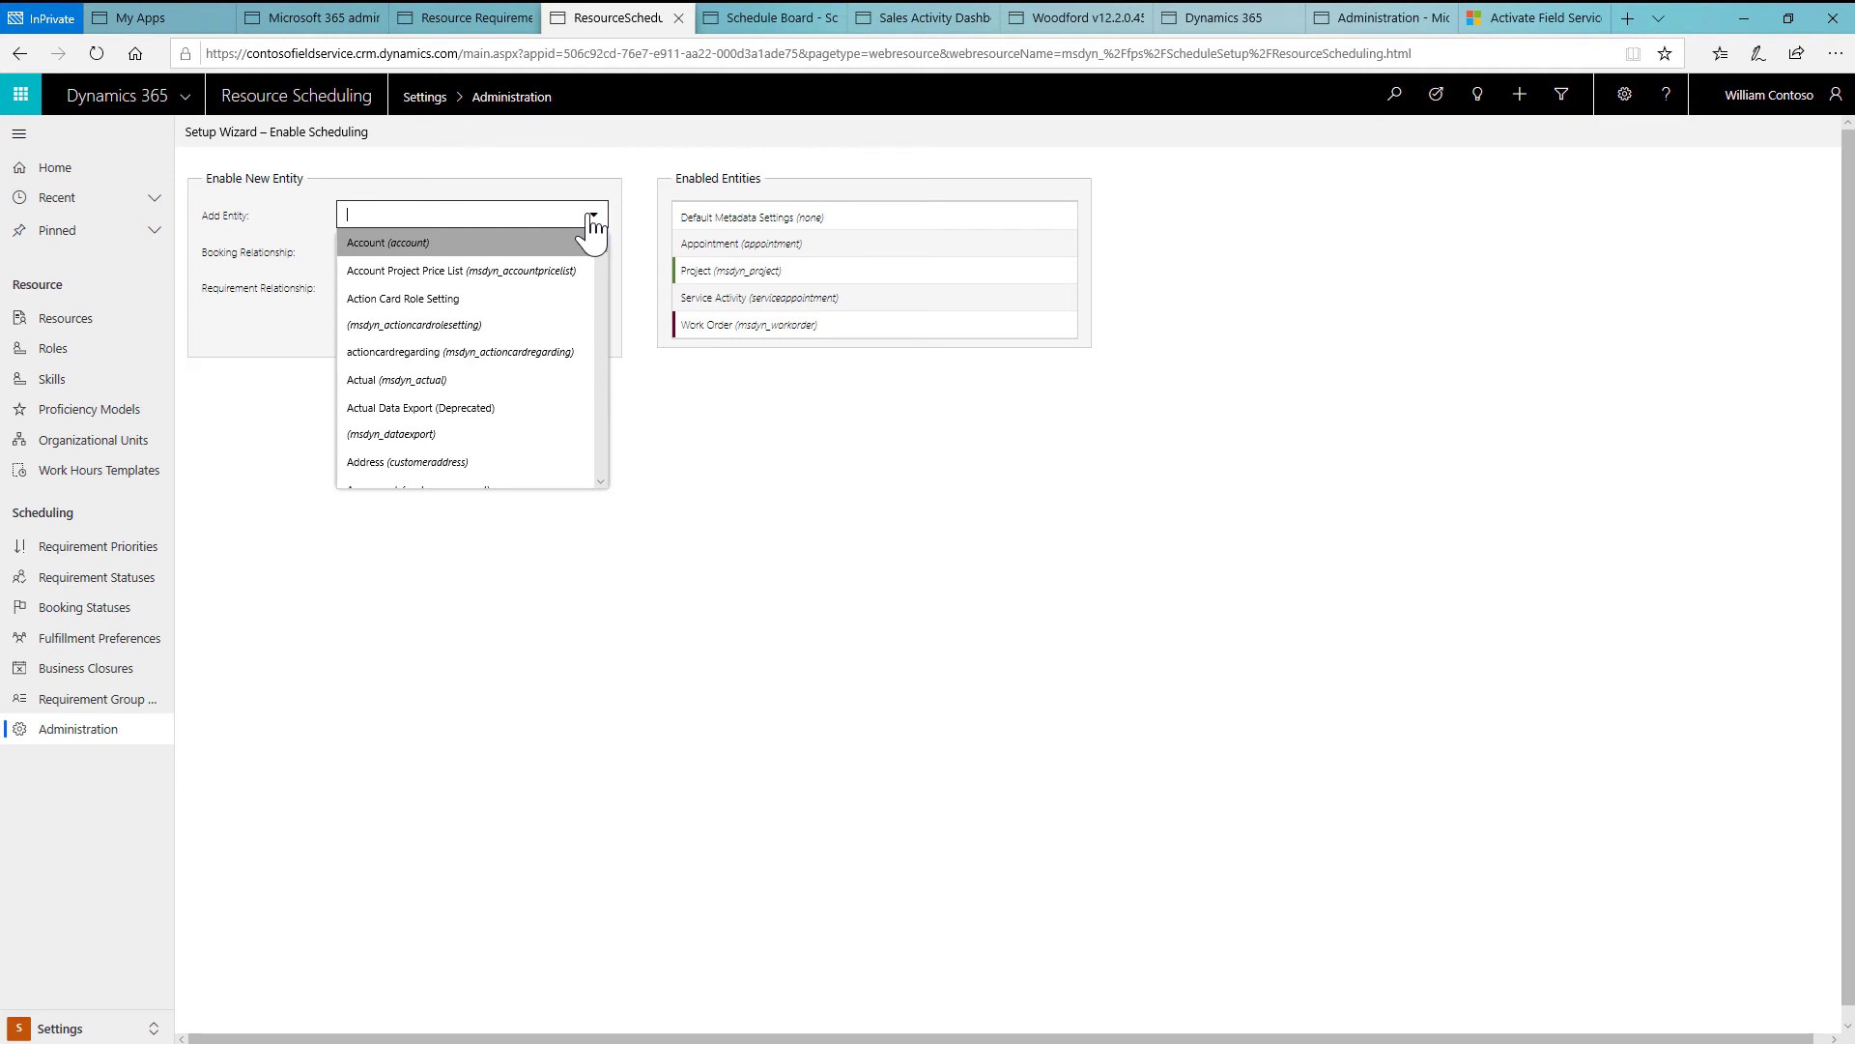
type("cas")
left_click(425, 243)
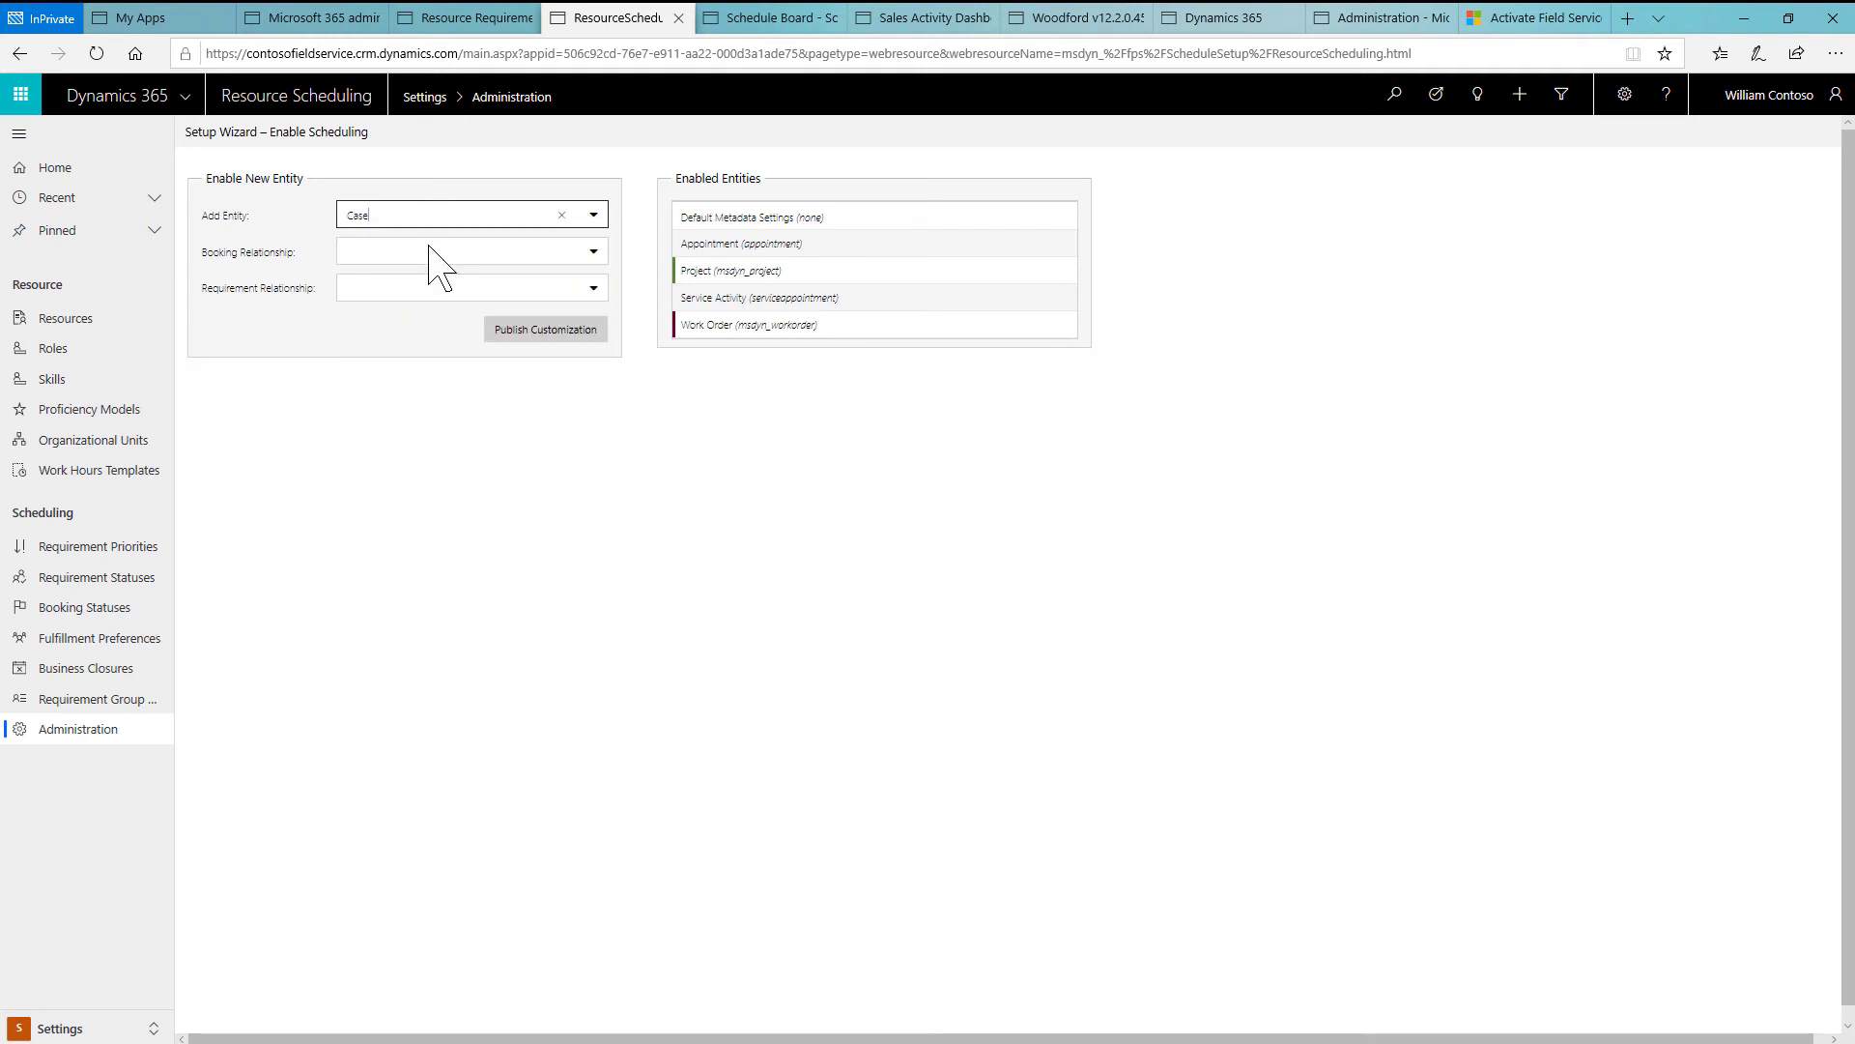
left_click(594, 251)
left_click(569, 280)
left_click(593, 288)
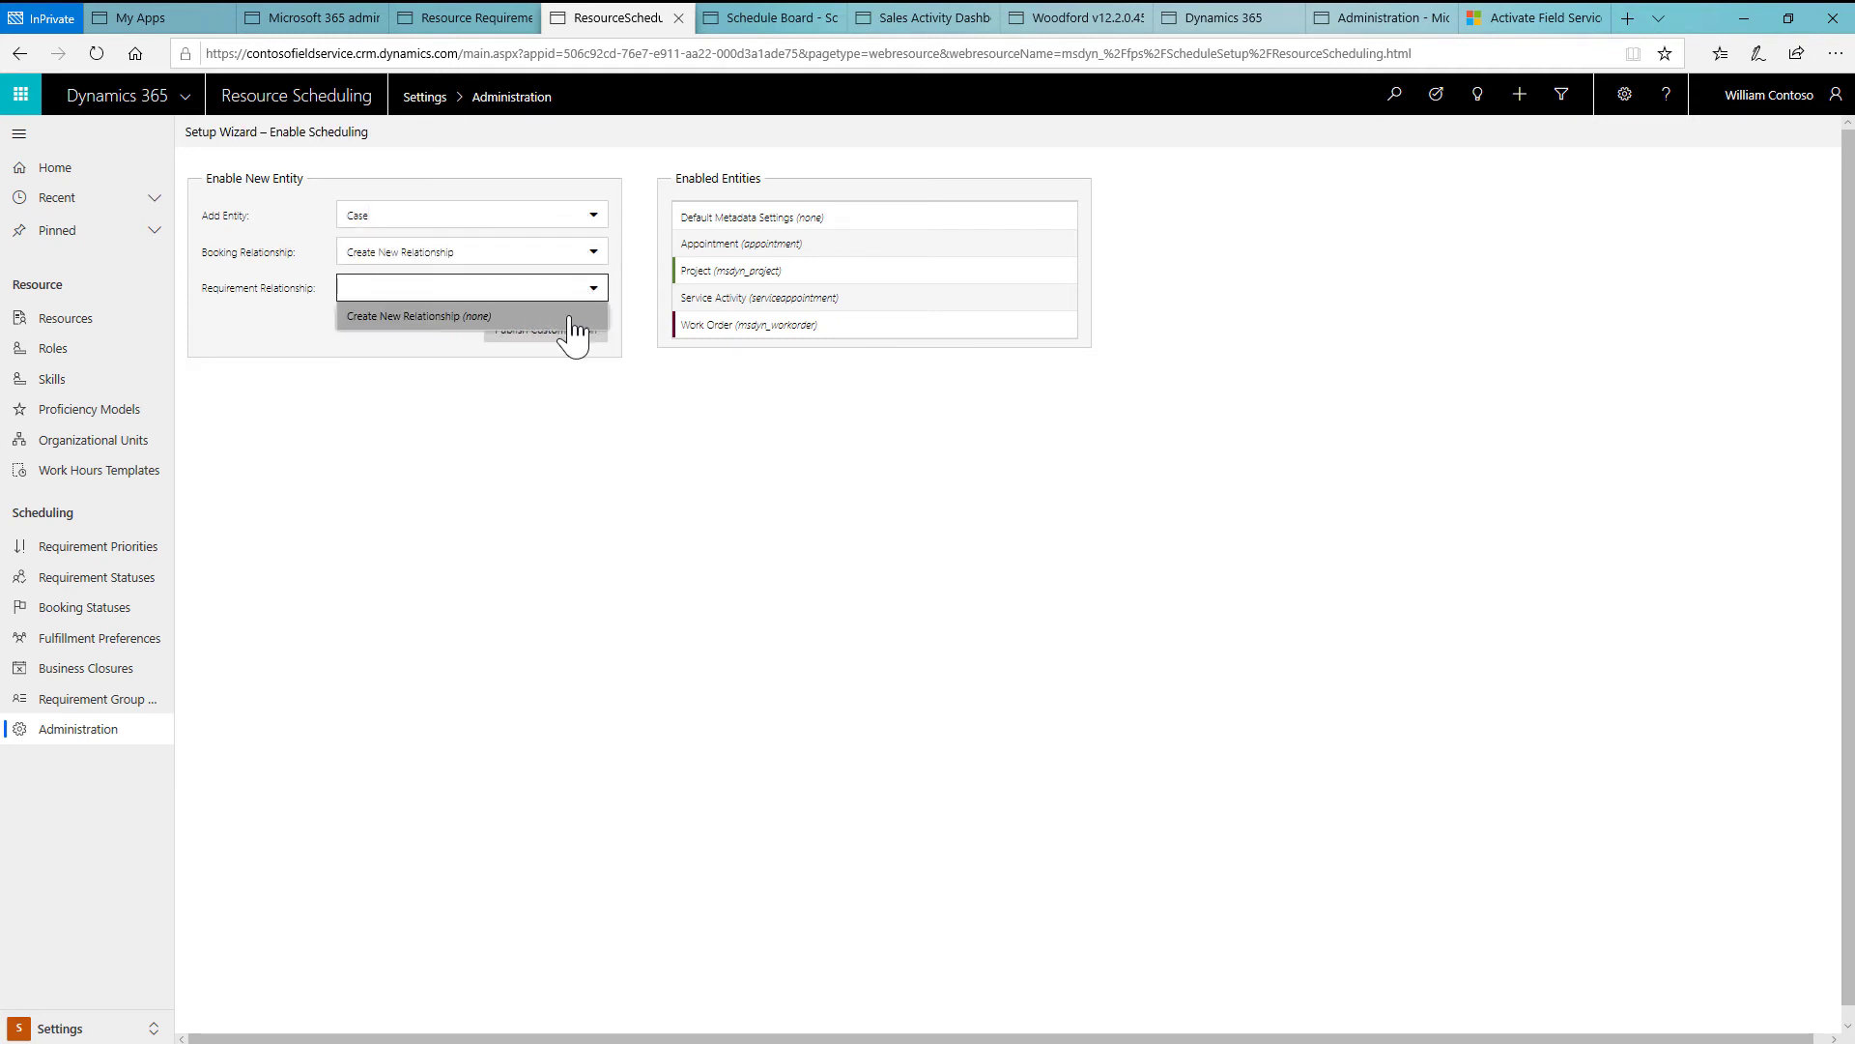
left_click(573, 315)
left_click(555, 333)
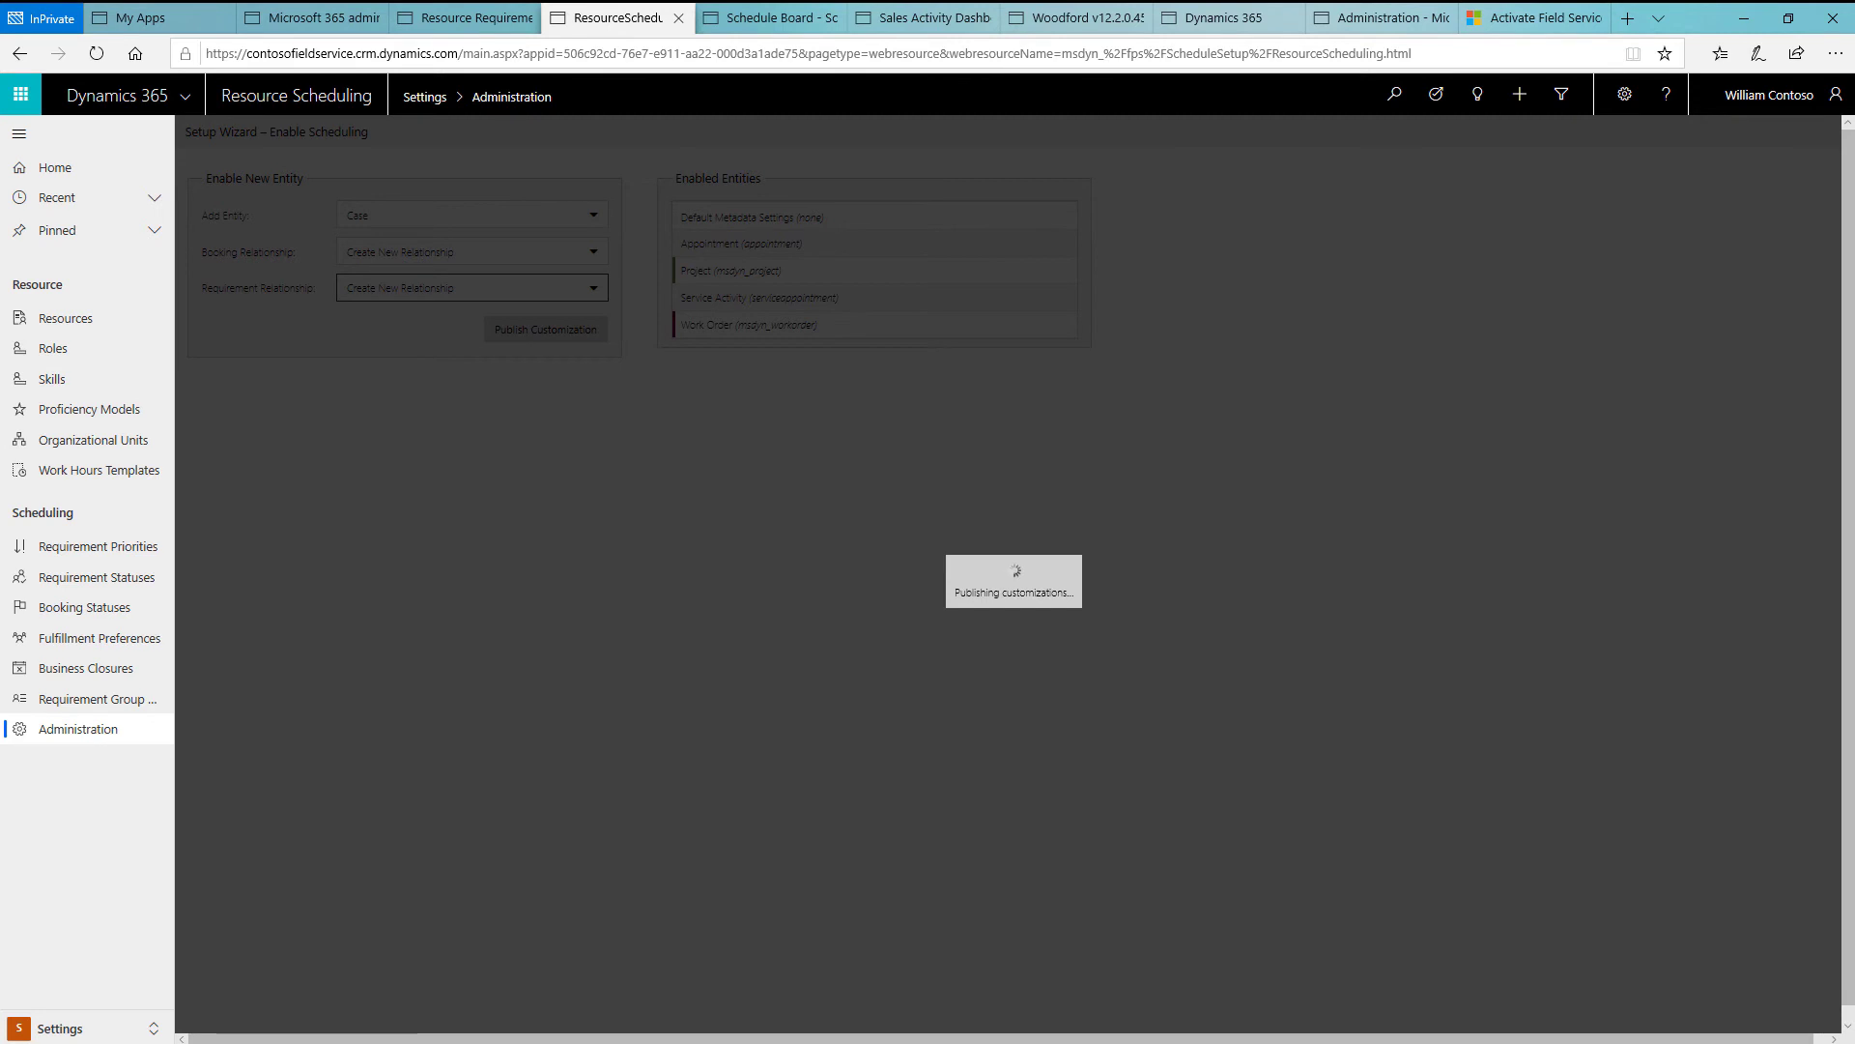
Switch to the Field Service app.
left_click(474, 18)
left_click(185, 94)
left_click(164, 498)
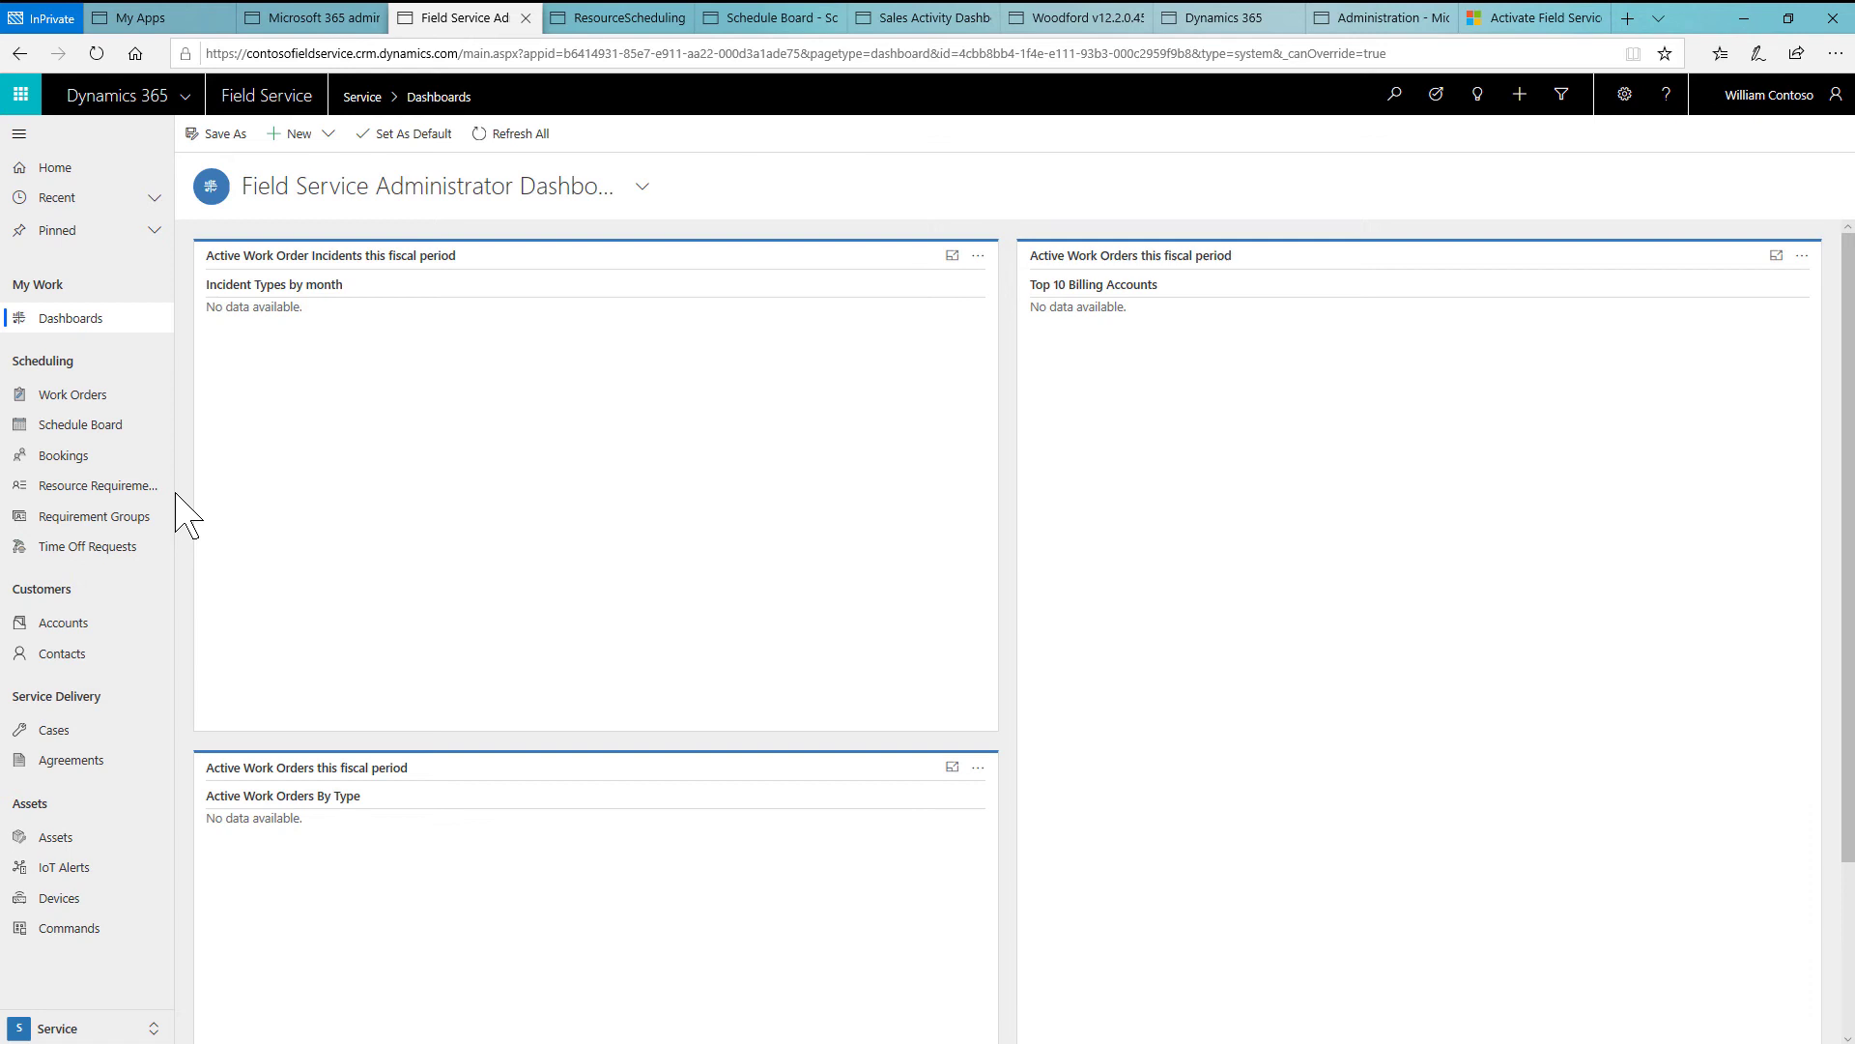
Set Work Order Prefix to WO- and Starting Number to 1,000 in Field Service Settings, then save.
left_click(150, 1028)
left_click(107, 957)
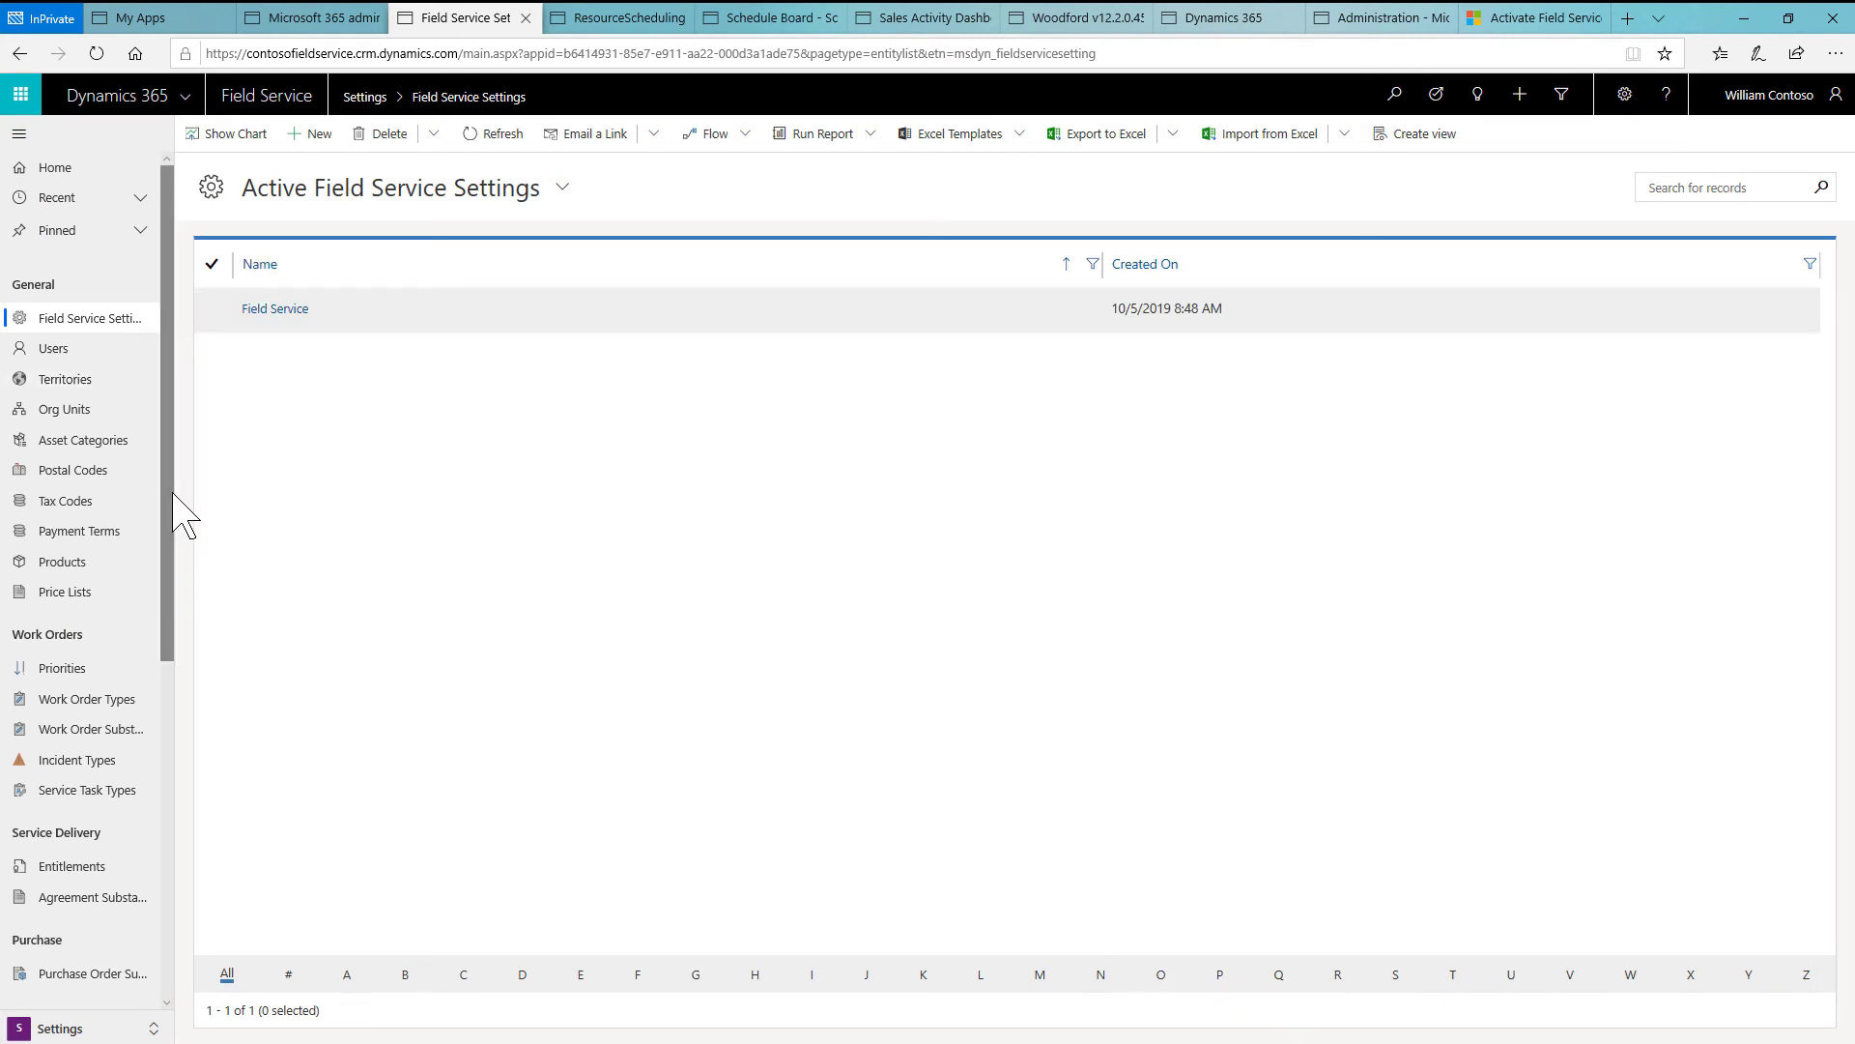
left_click(277, 309)
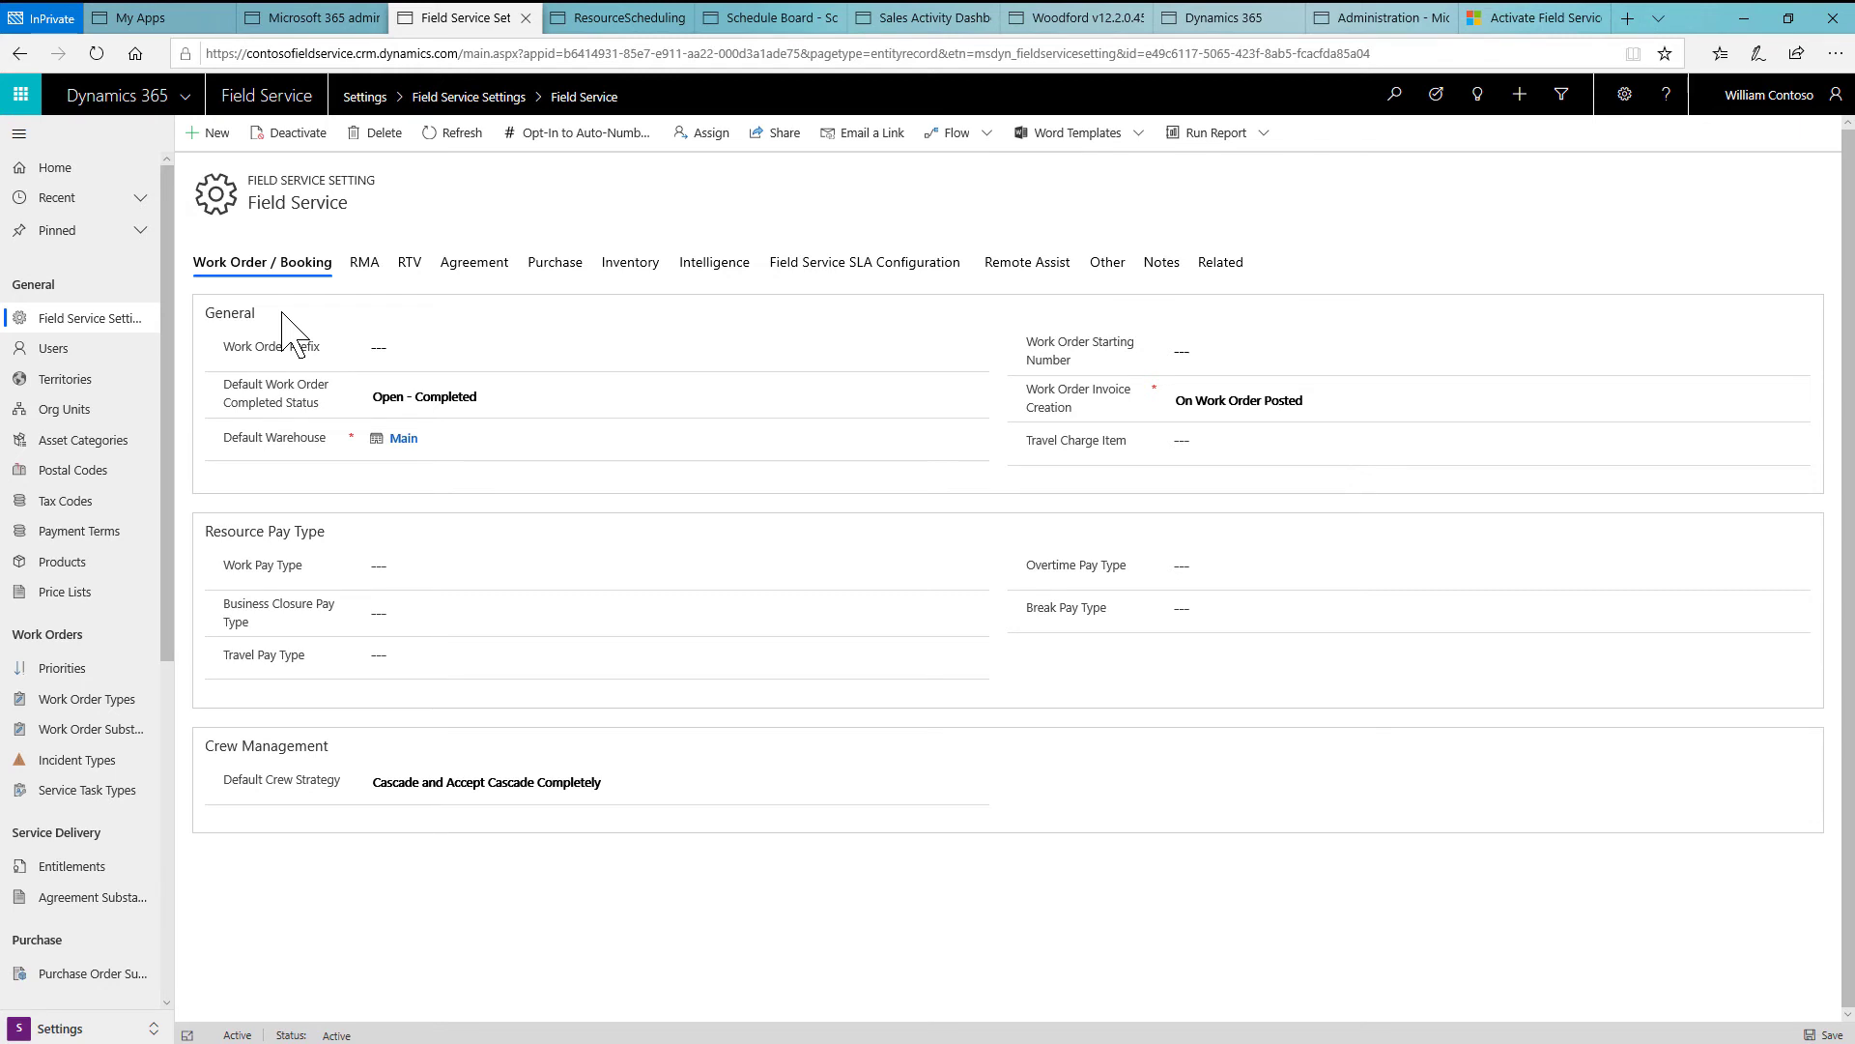
left_click(400, 348)
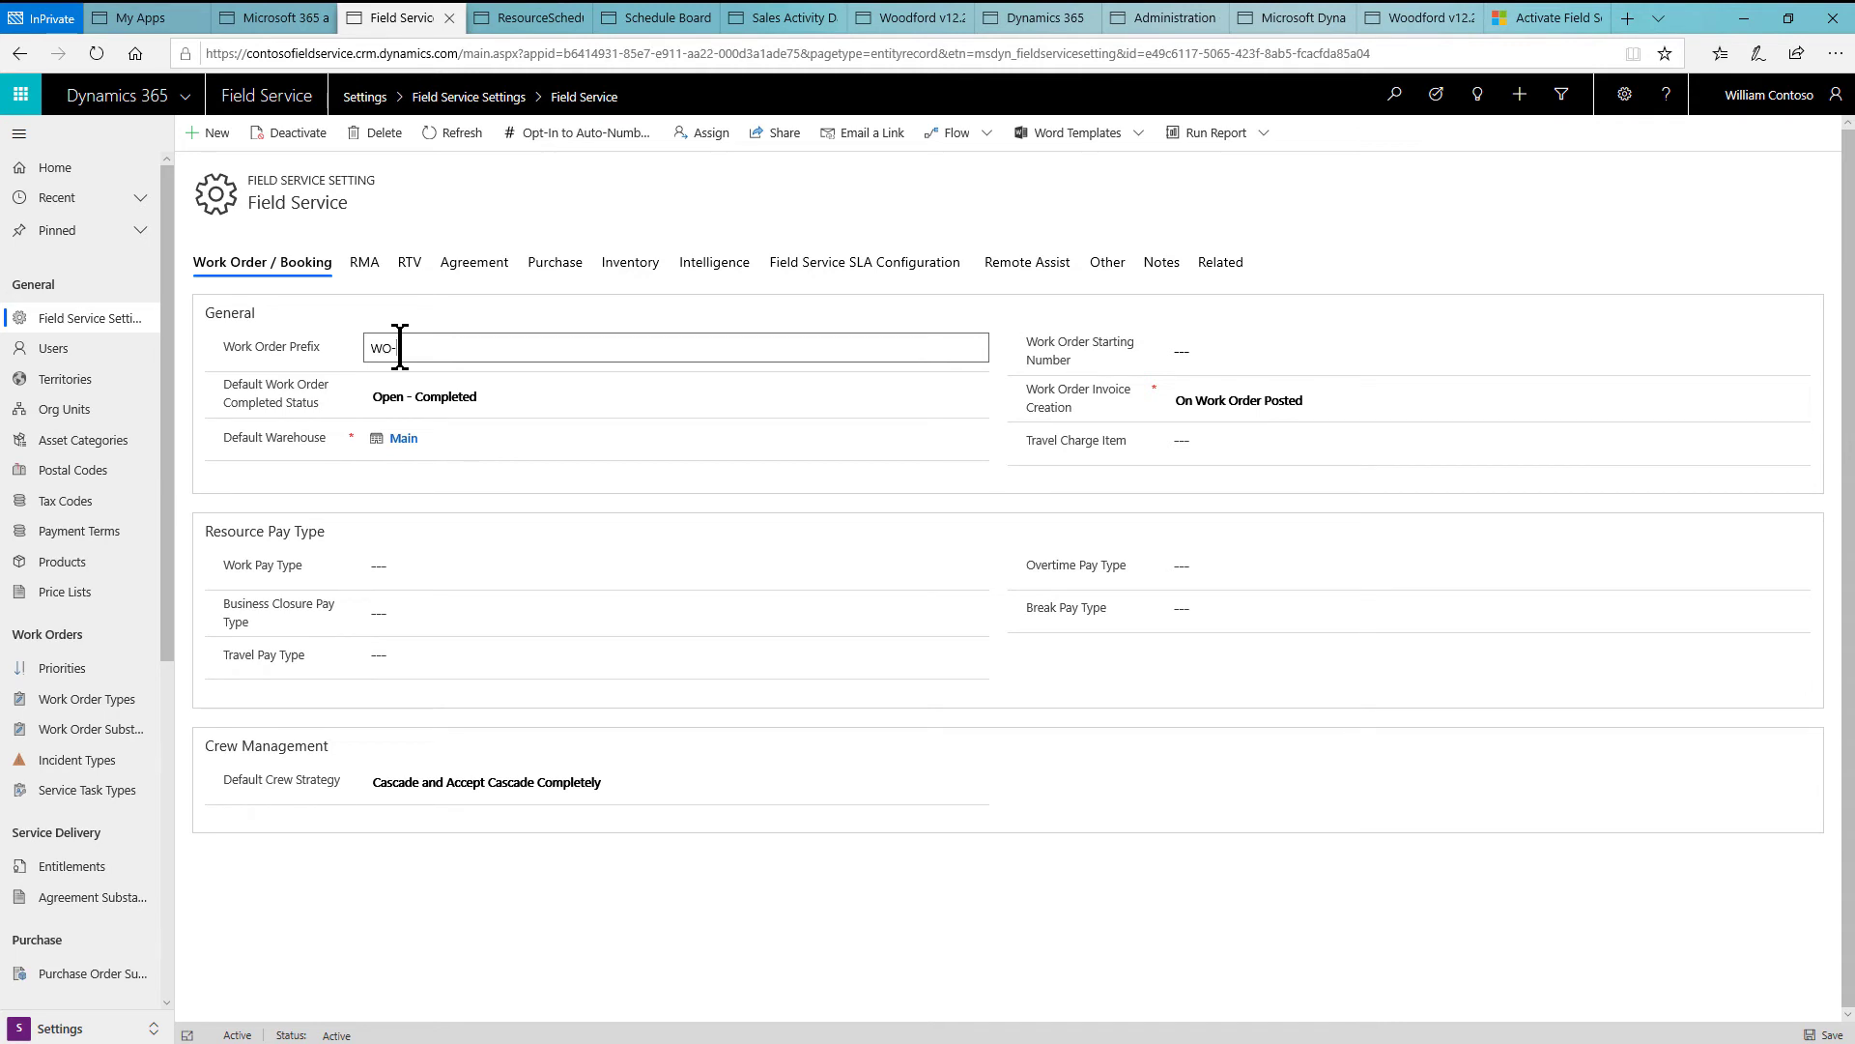
left_click(1292, 353)
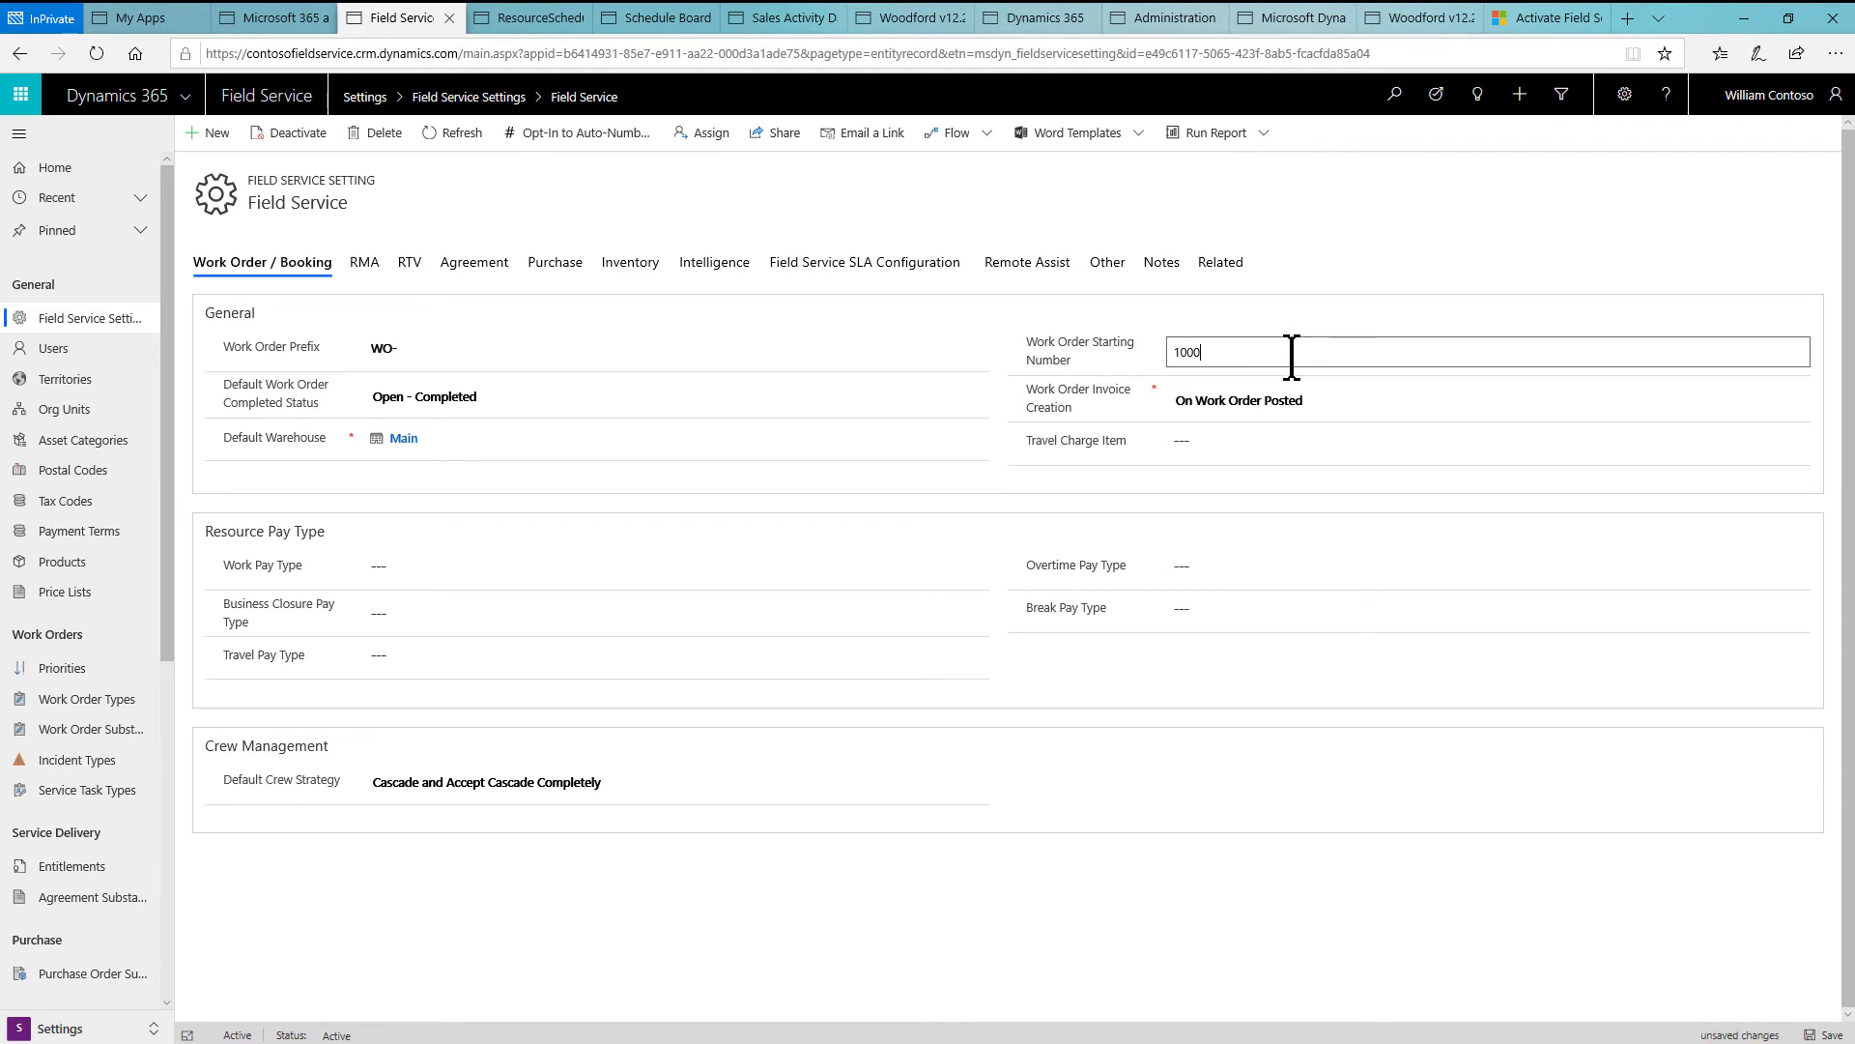
left_click(1175, 978)
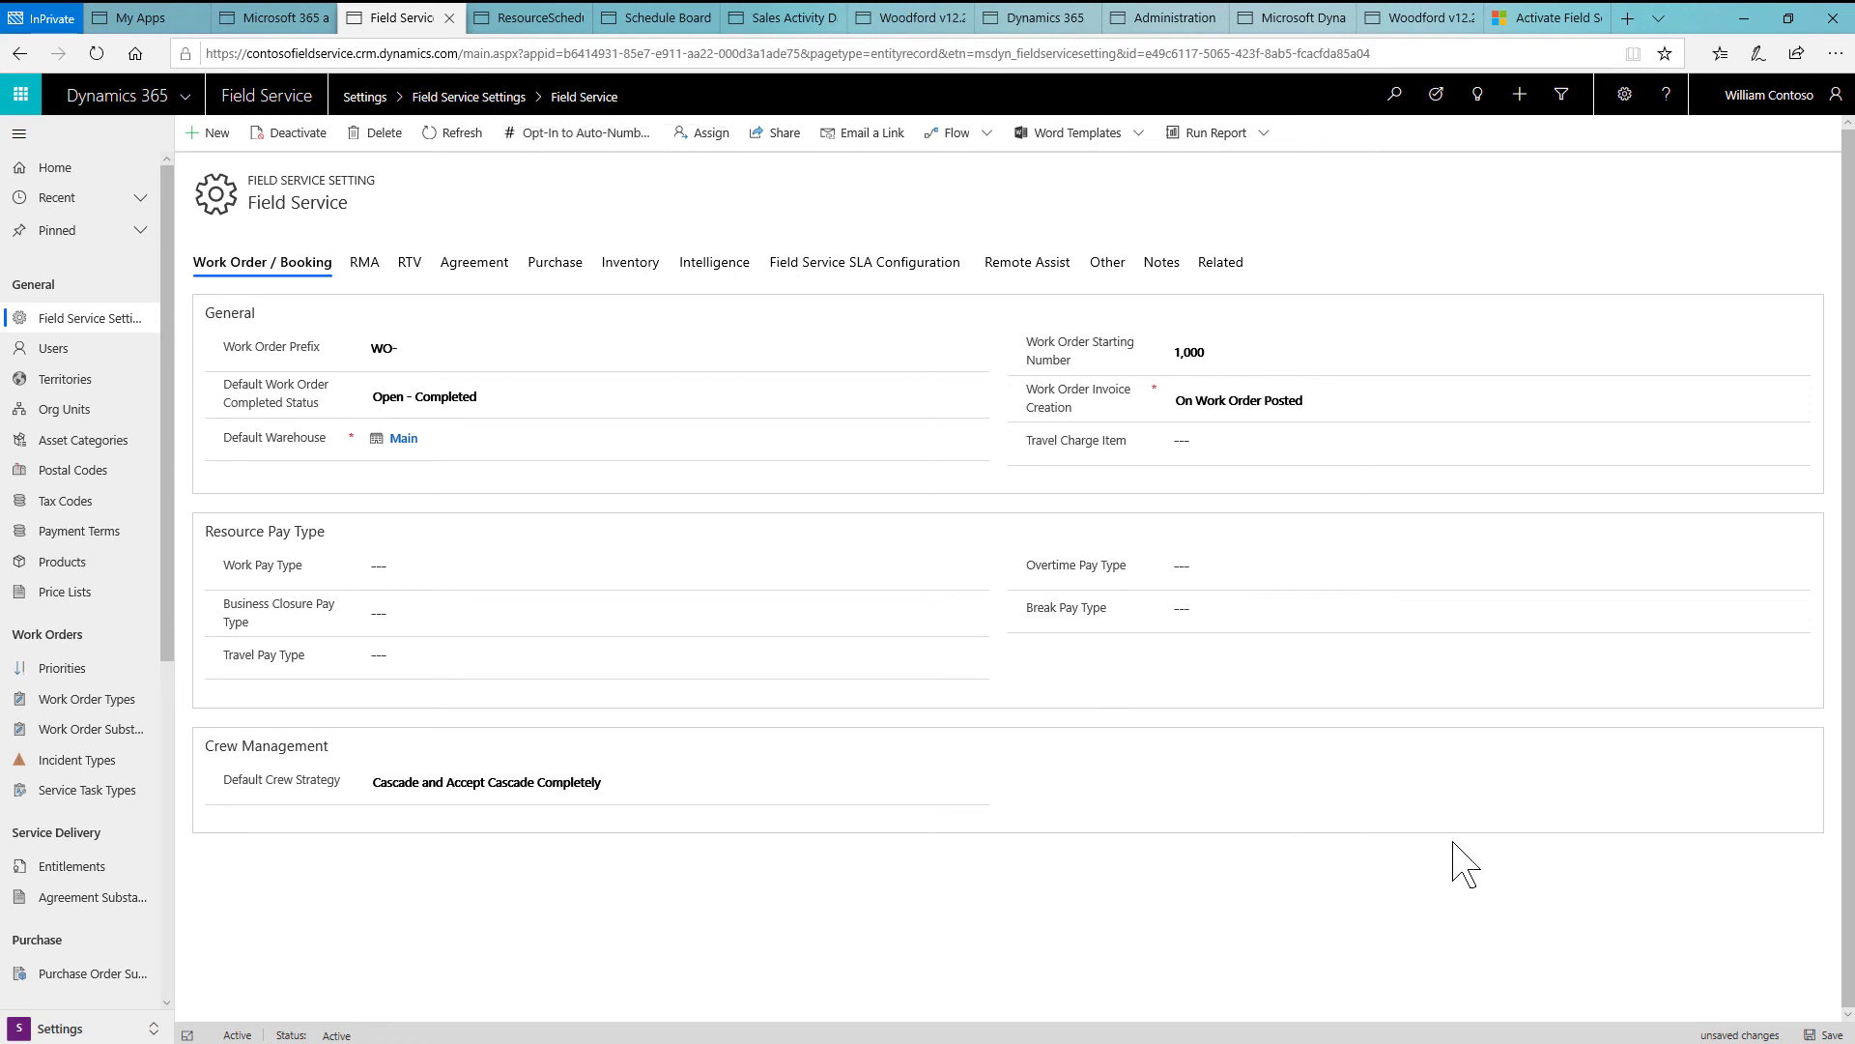
left_click(1829, 1030)
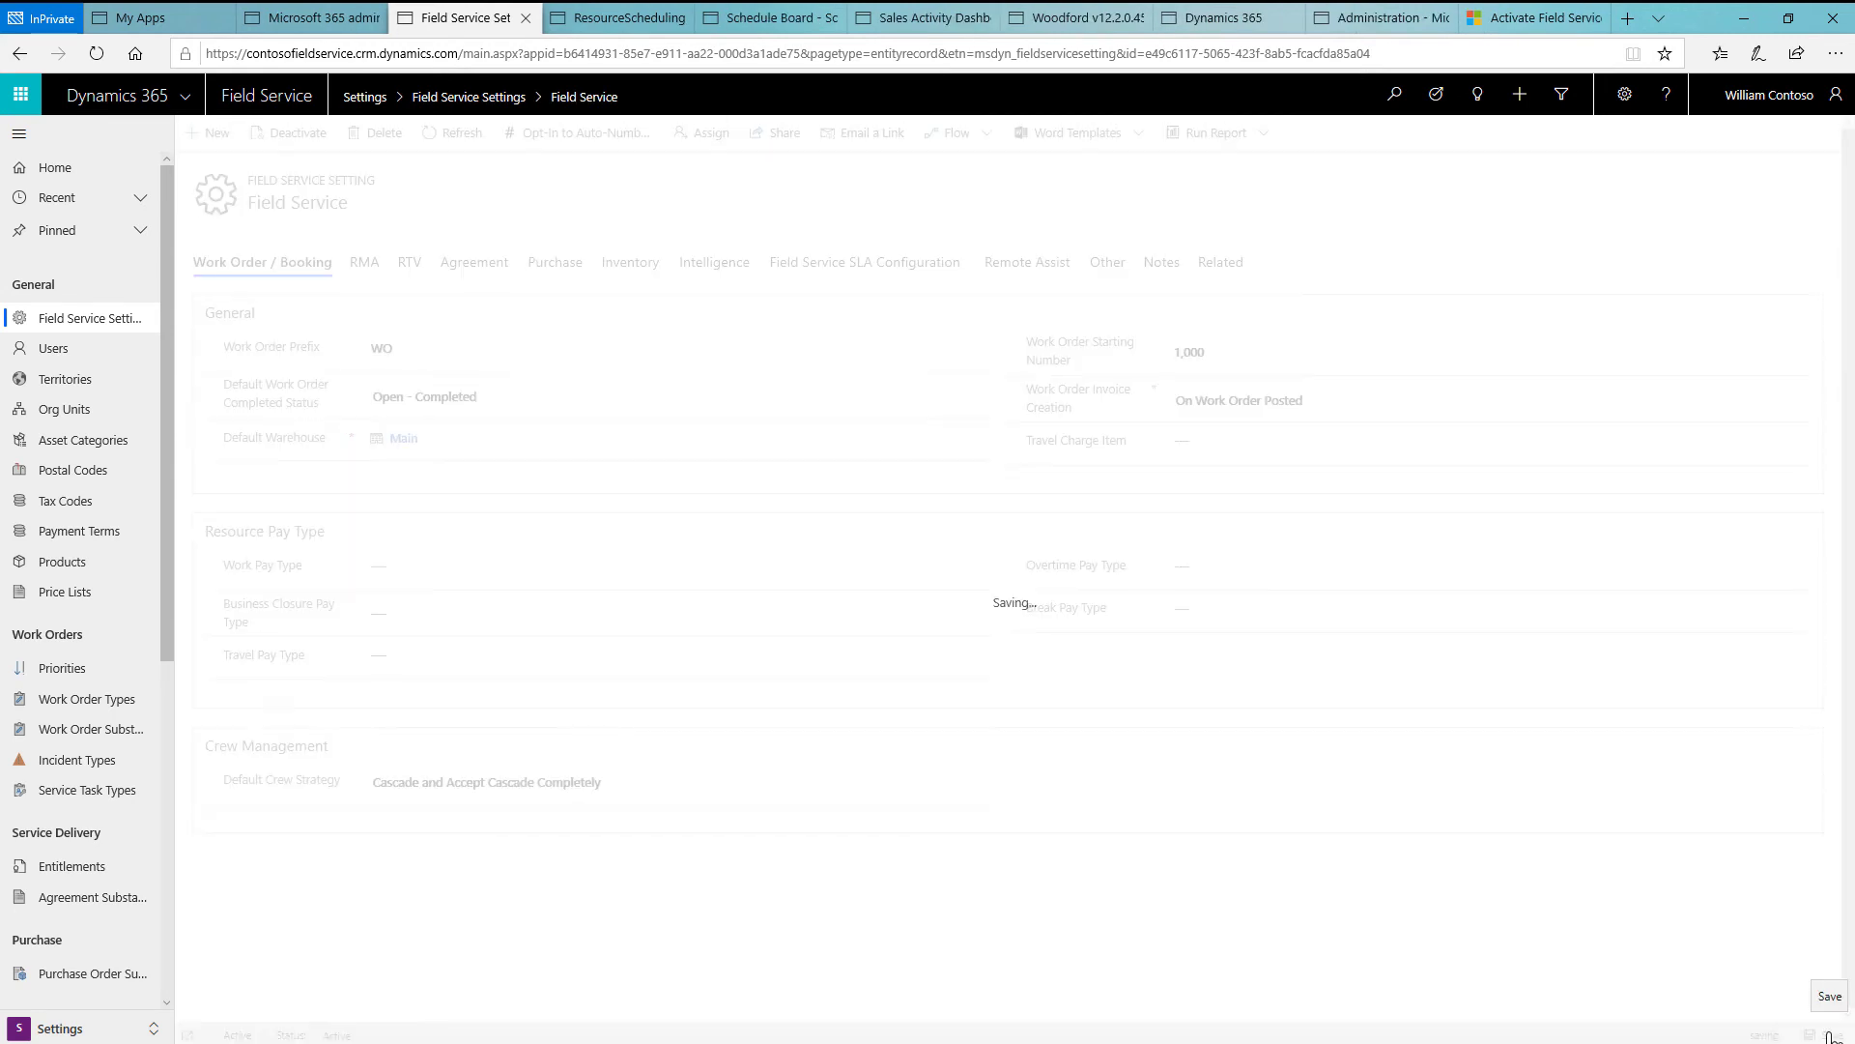
left_click(1111, 276)
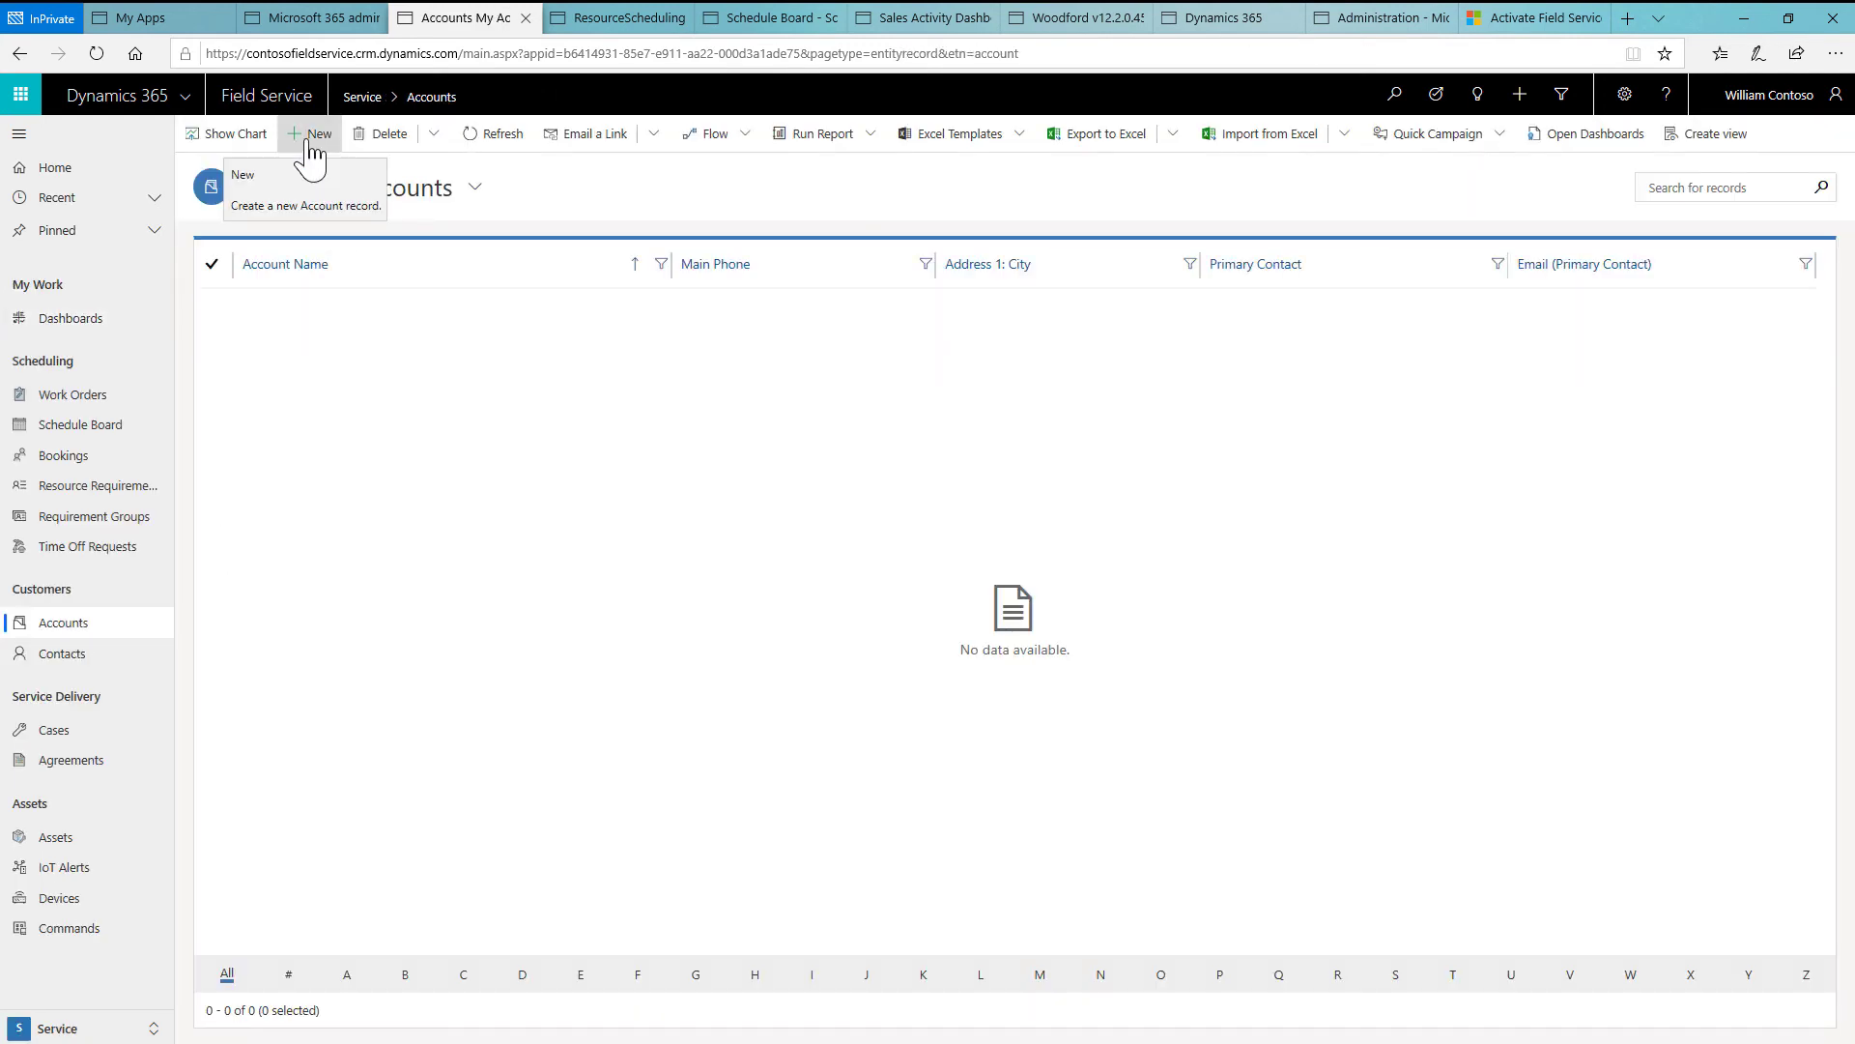
Start a new account named Microsoft San Francisco at 555 California St, San Francisco.
left_click(309, 141)
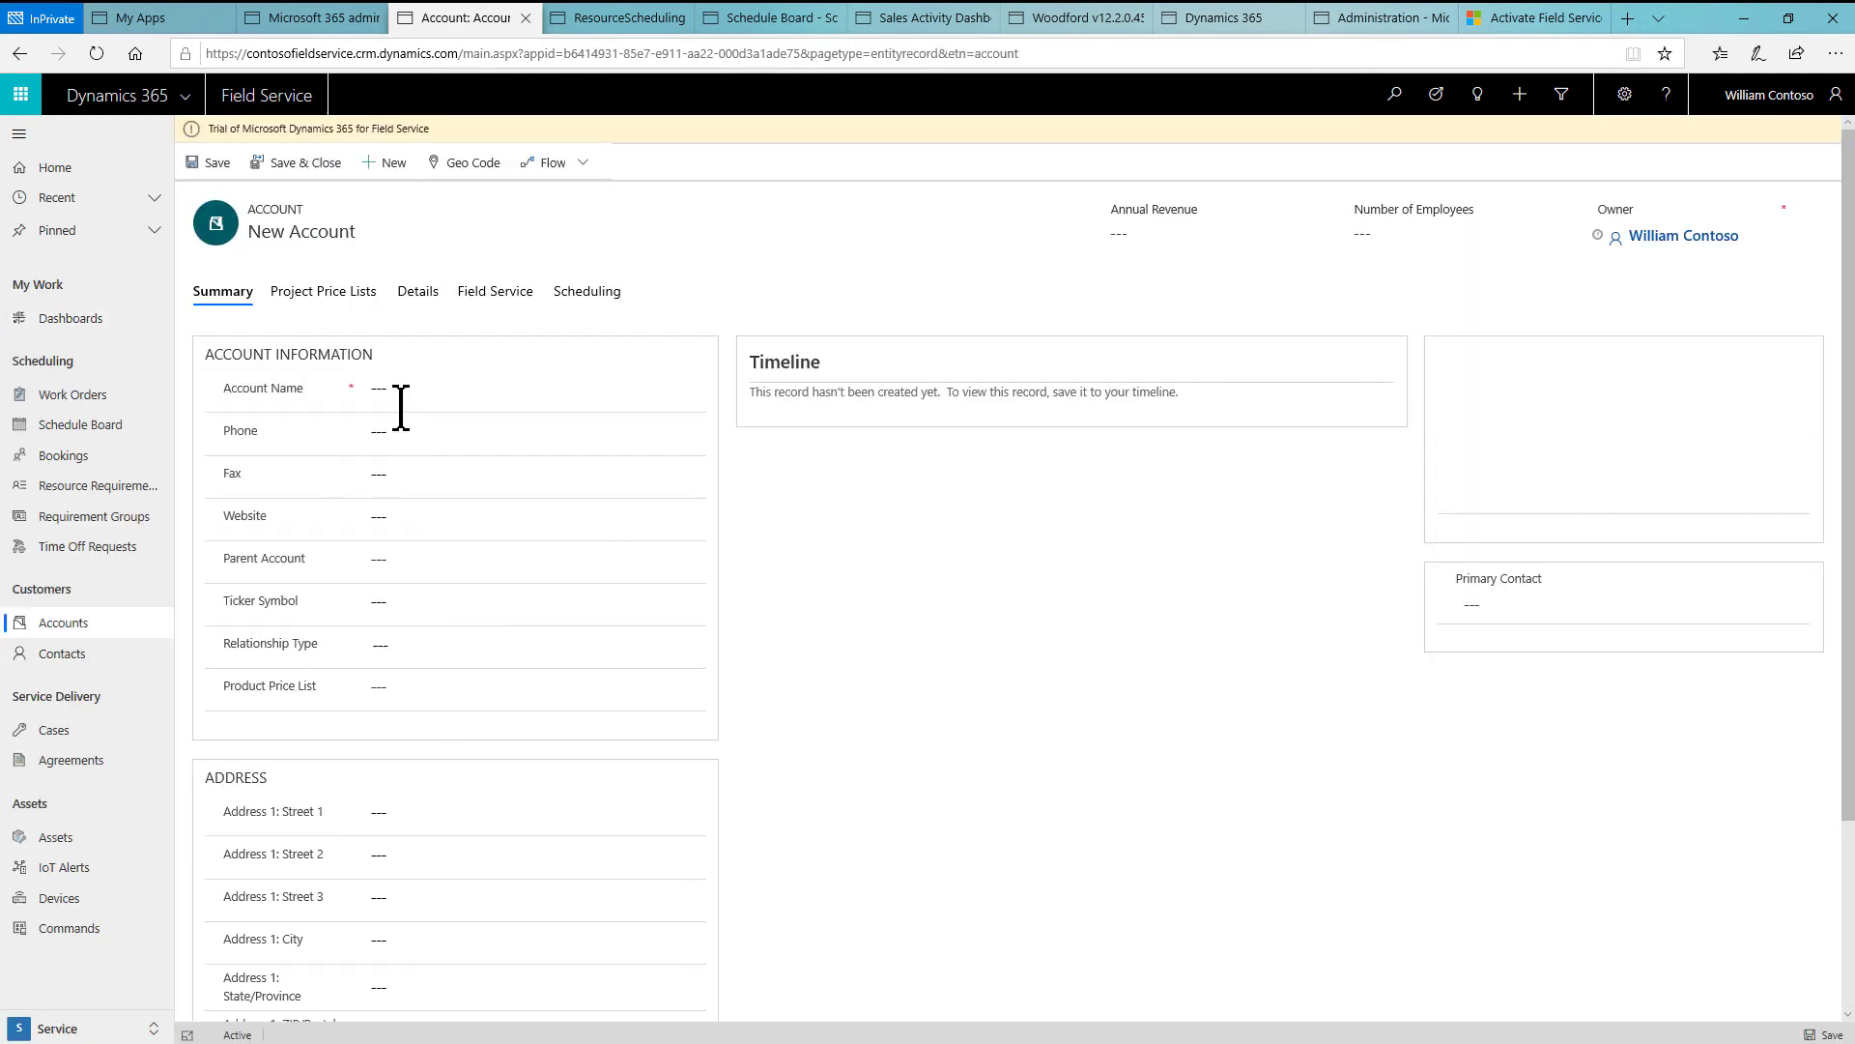
left_click(416, 388)
type("Microsoft San Francisco")
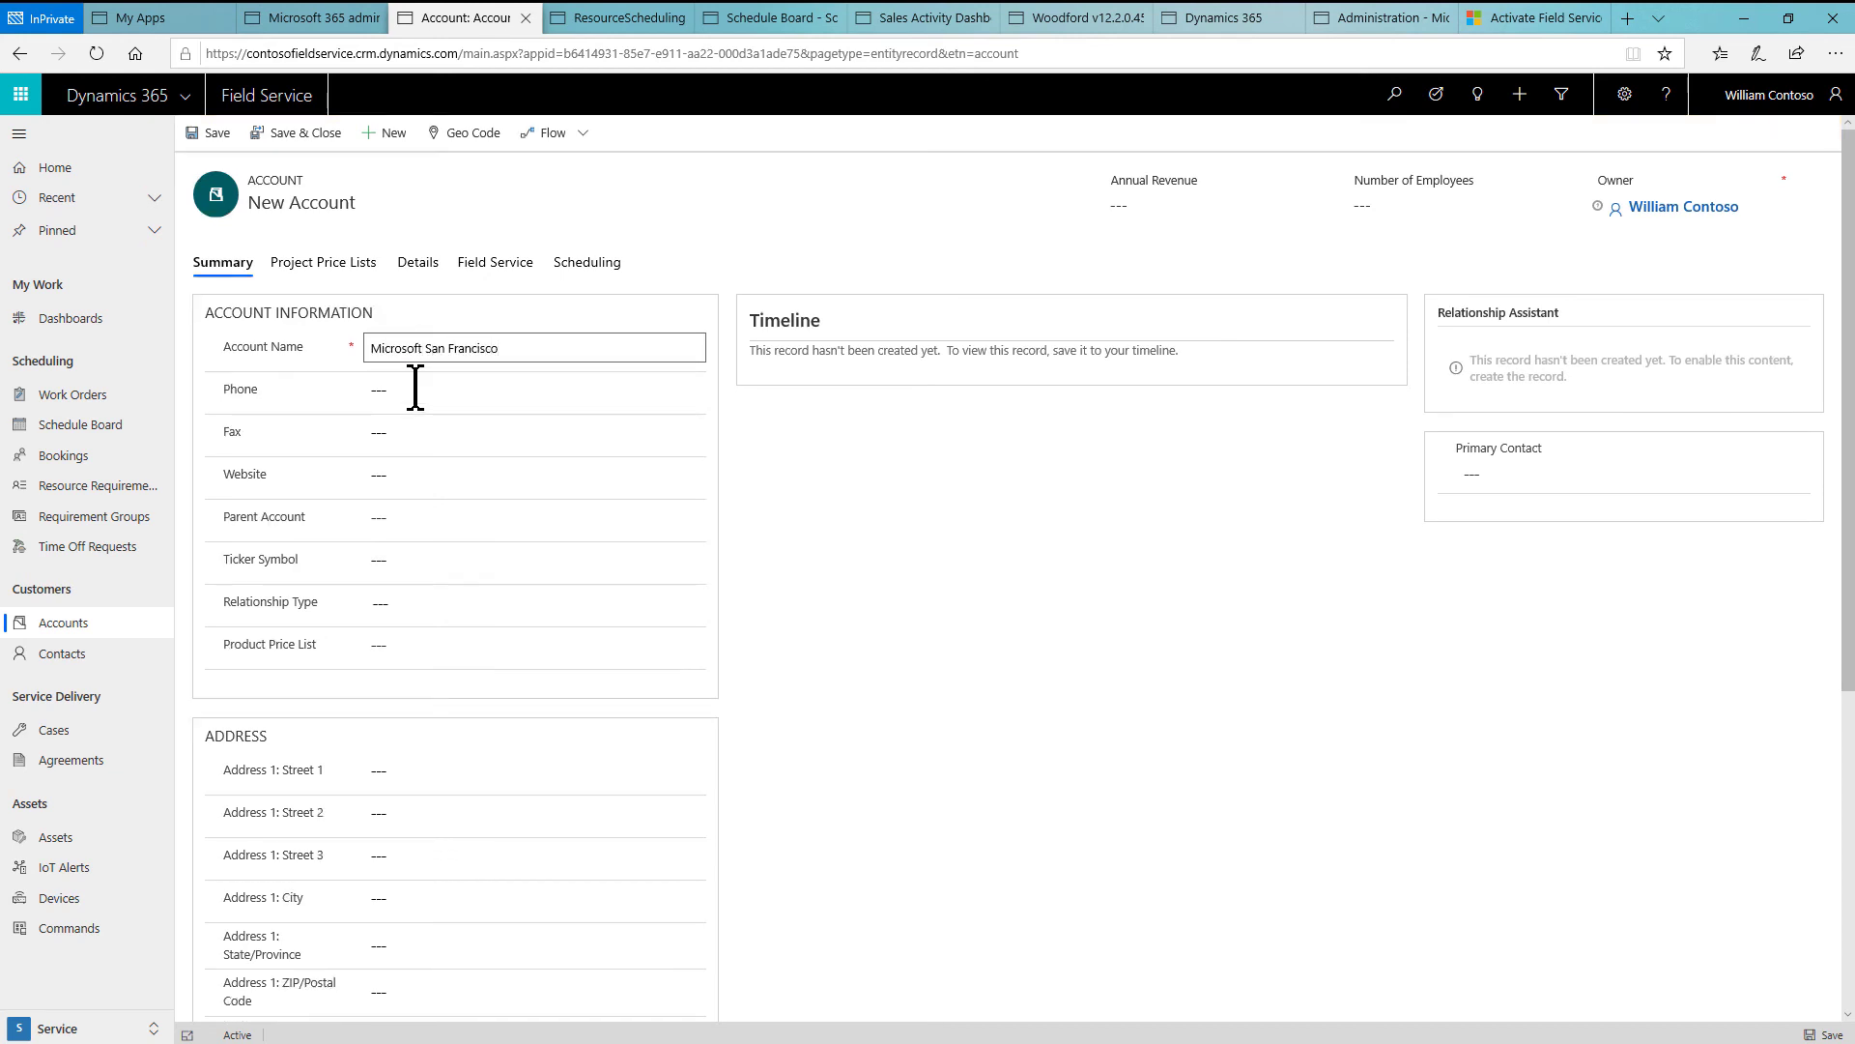
left_click(443, 770)
type("555 ca")
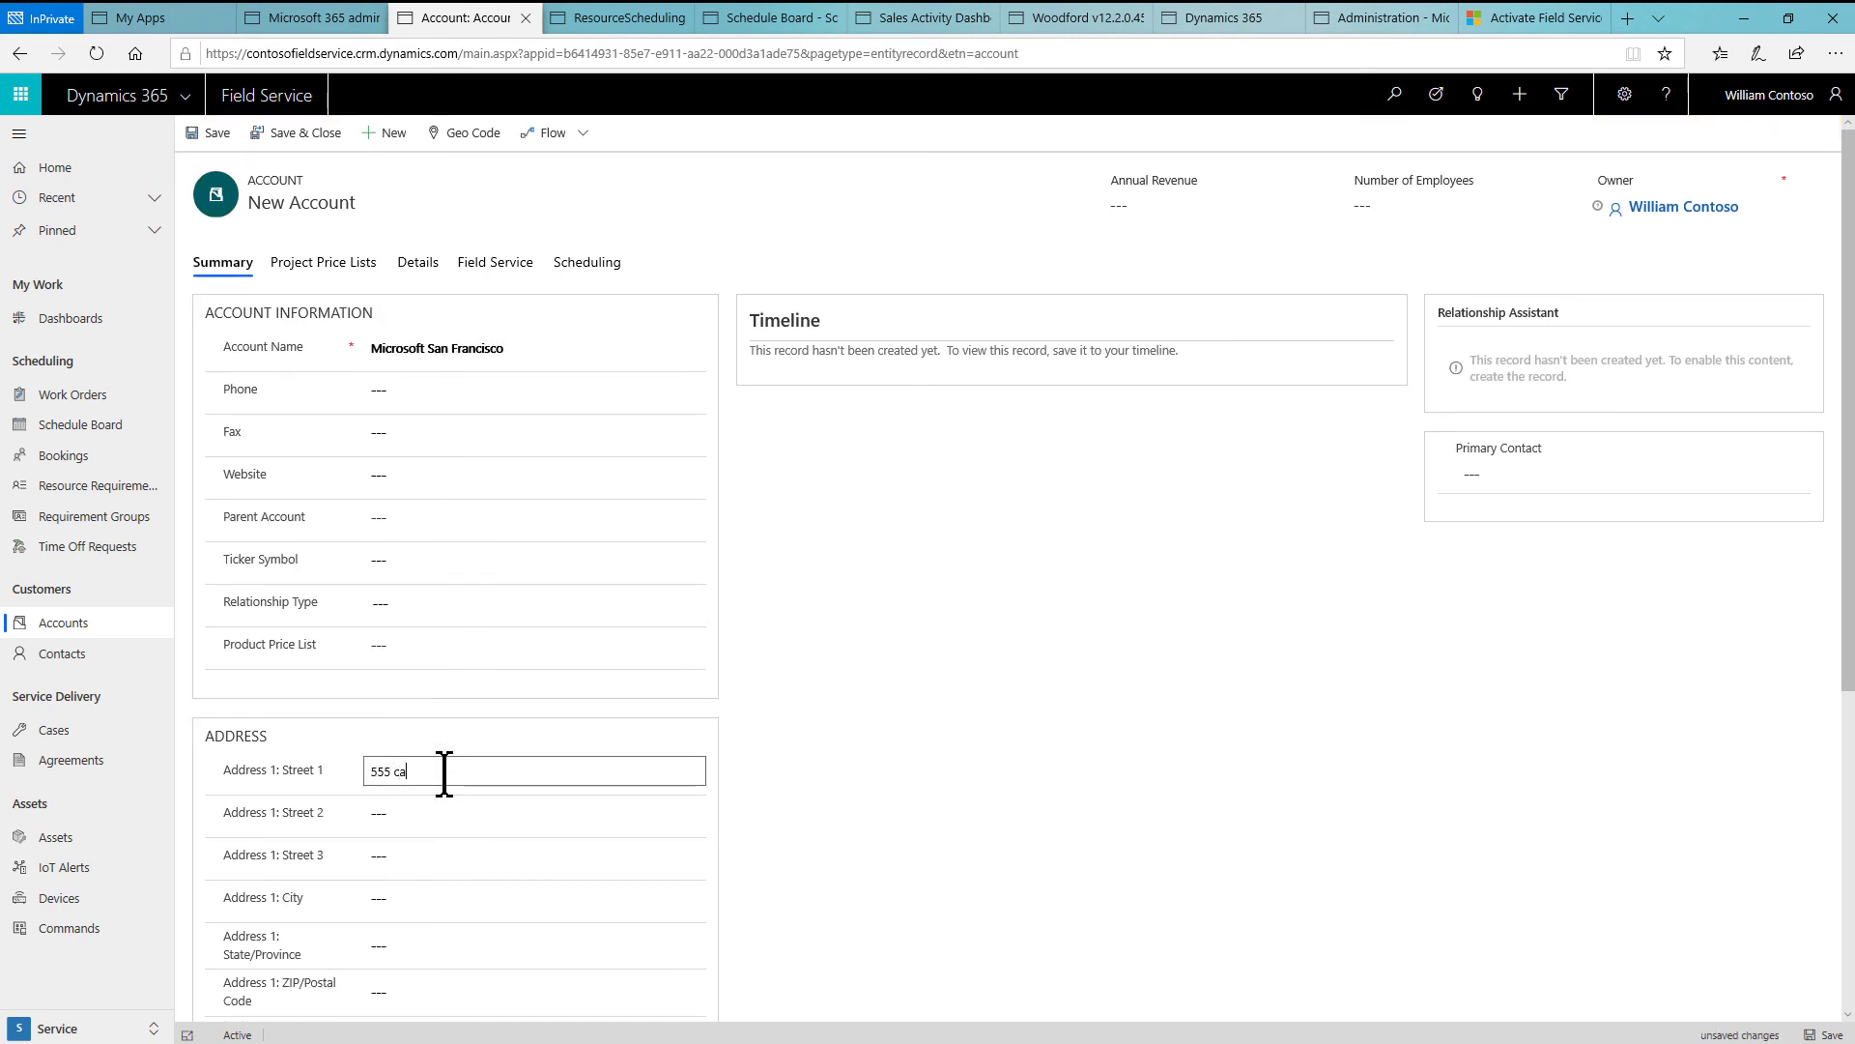
type("lifornia st")
key("Tab")
key("Tab")
key("Tab")
type("san")
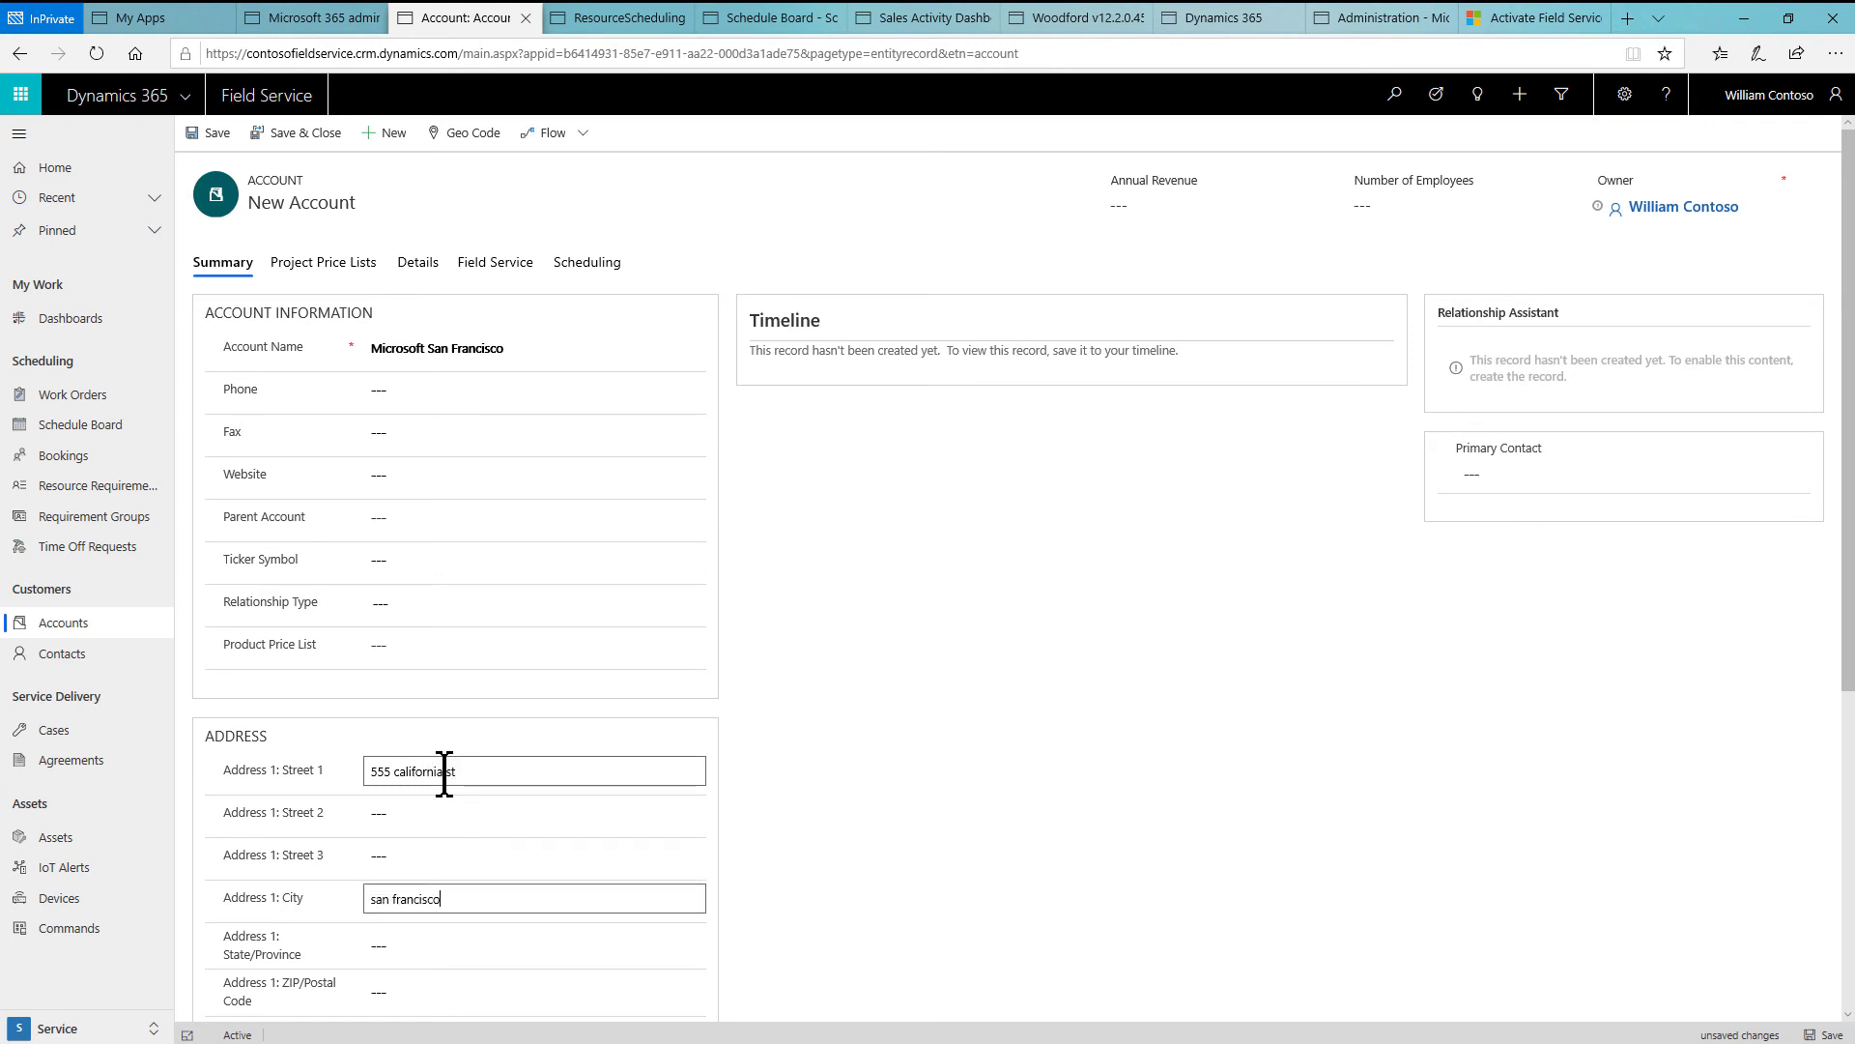
type(" francisco")
key("Tab")
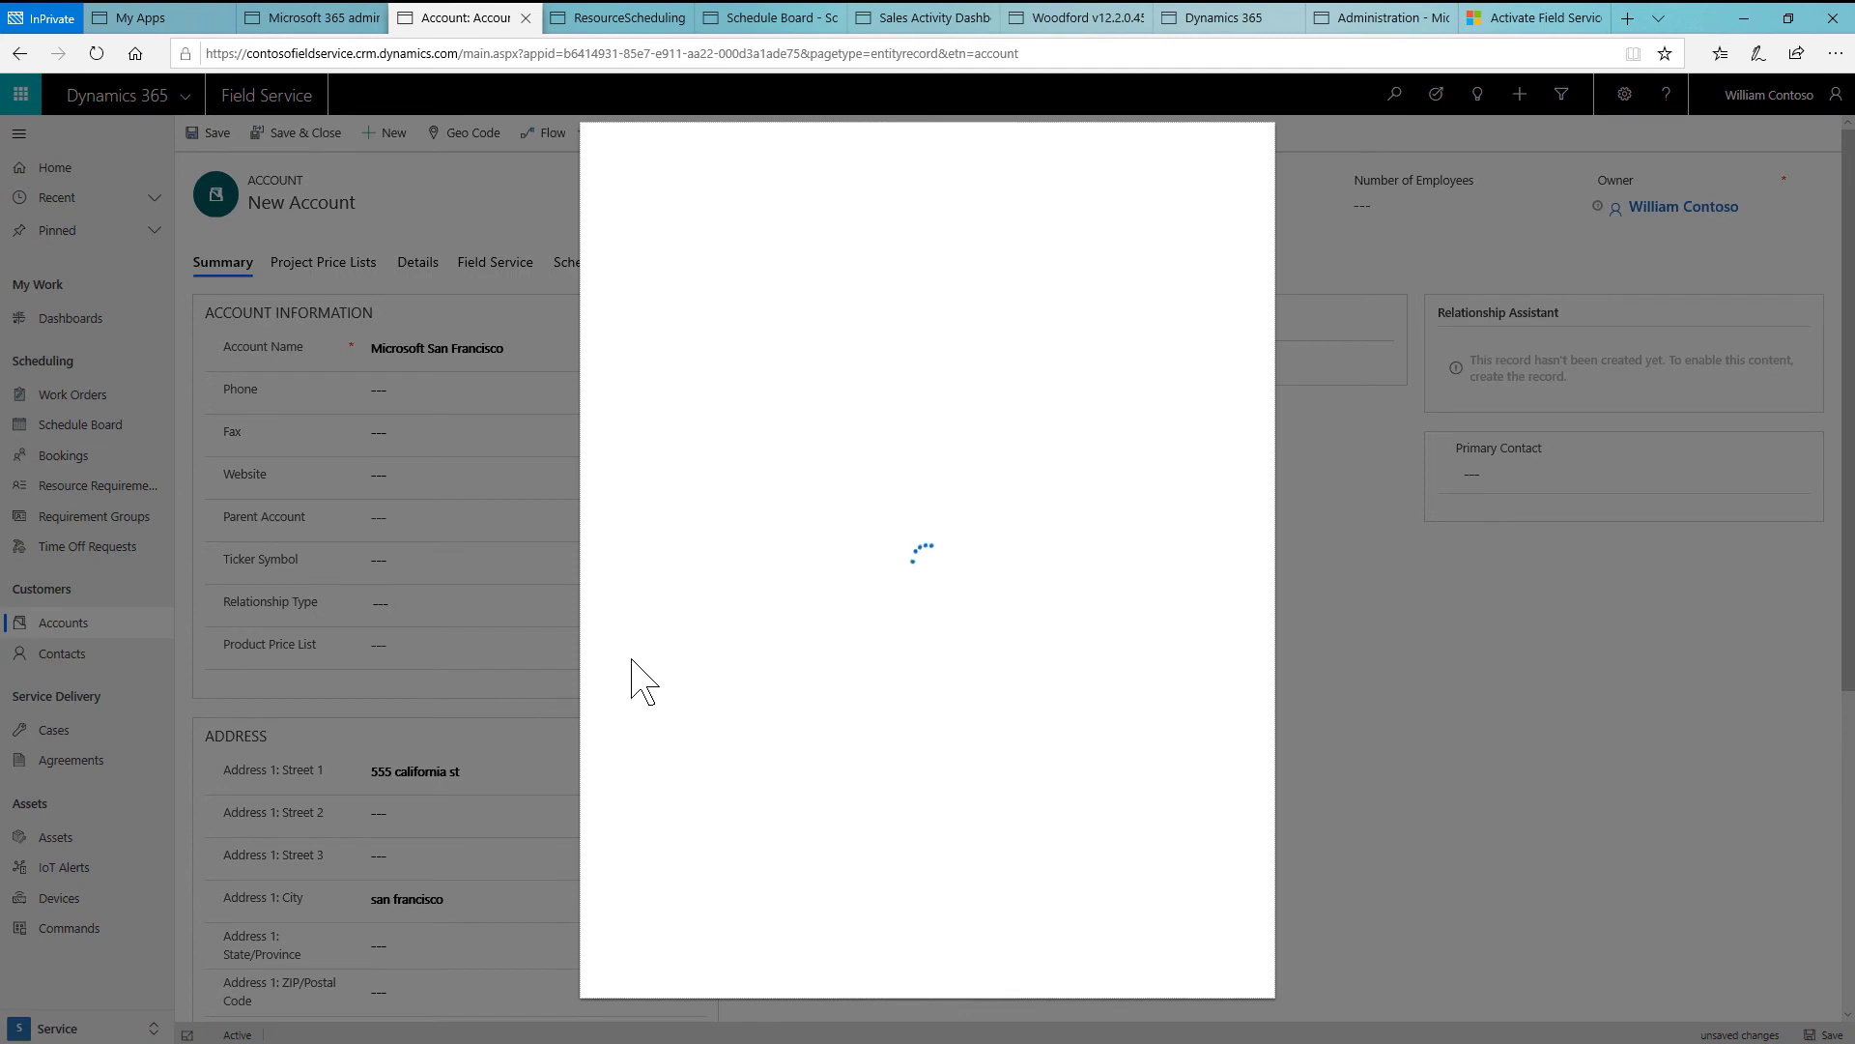
Geocode the account to the suggested 555 California St address, save it, and check coordinates 37.79209, -122.40365.
left_click(852, 282)
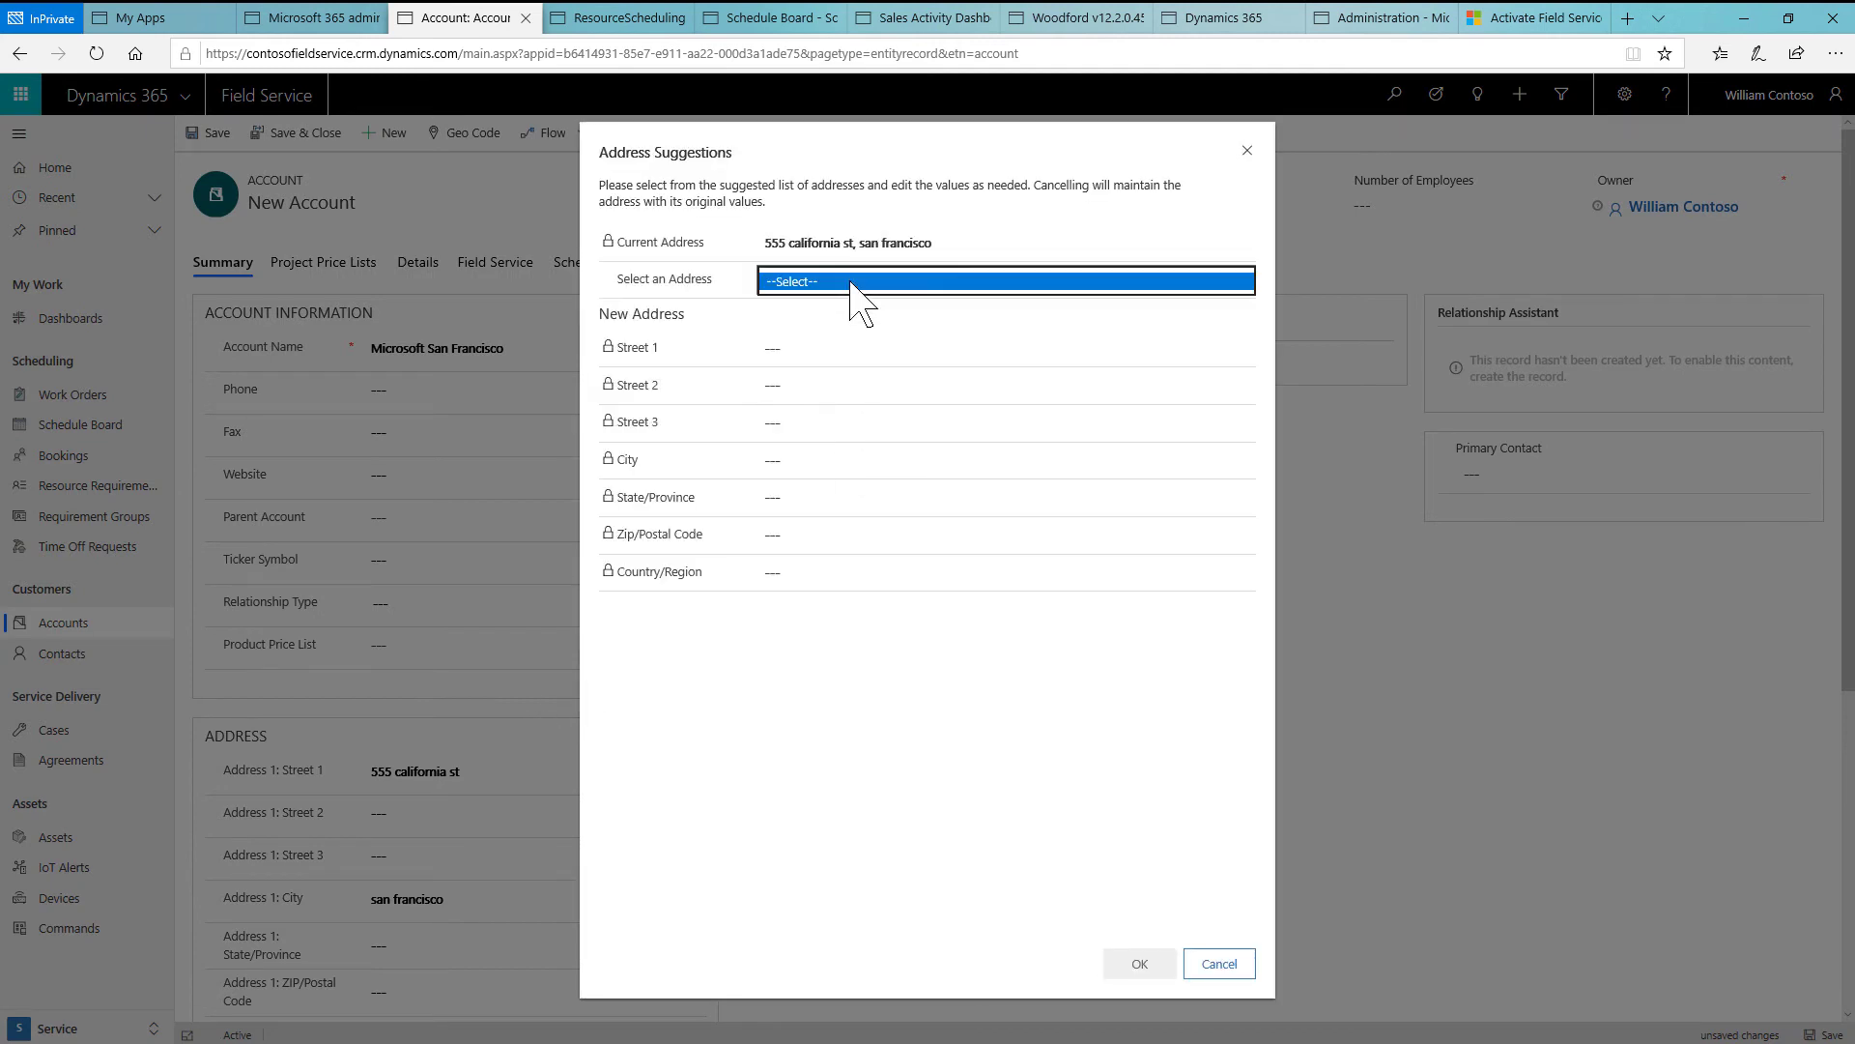
left_click(857, 303)
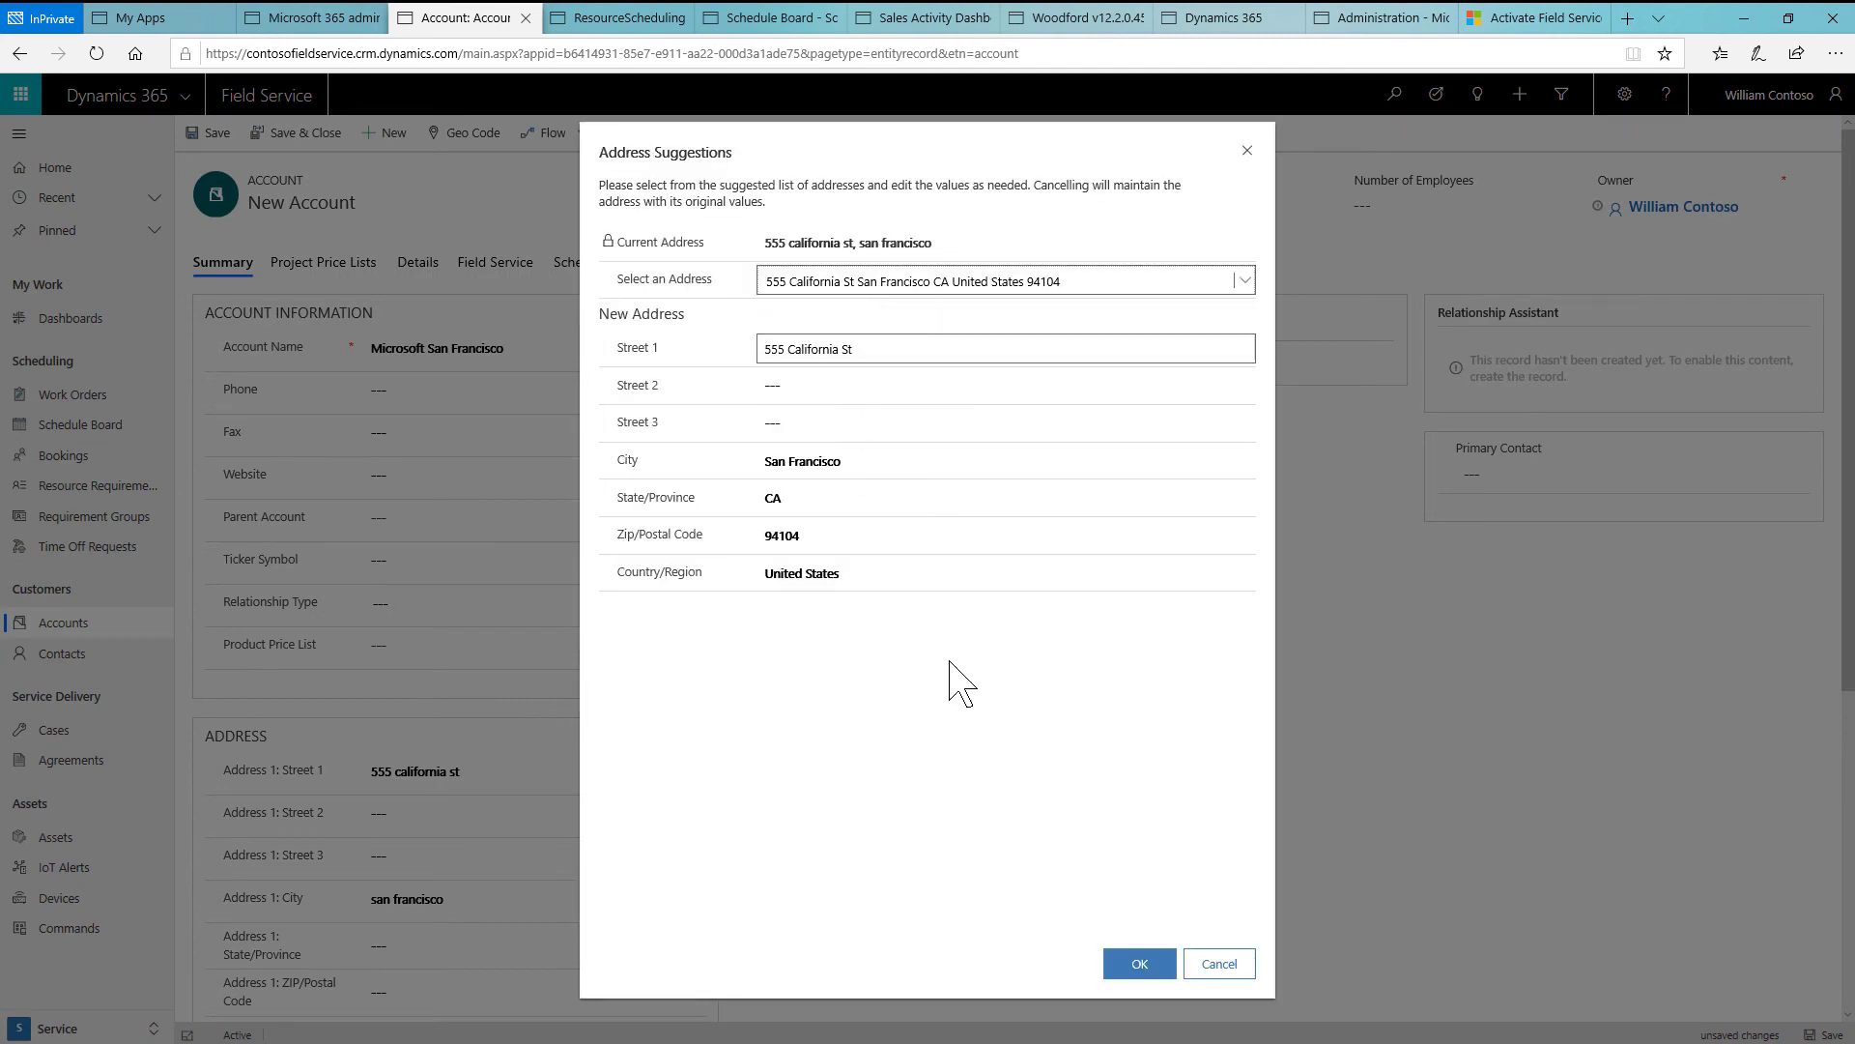
left_click(1141, 966)
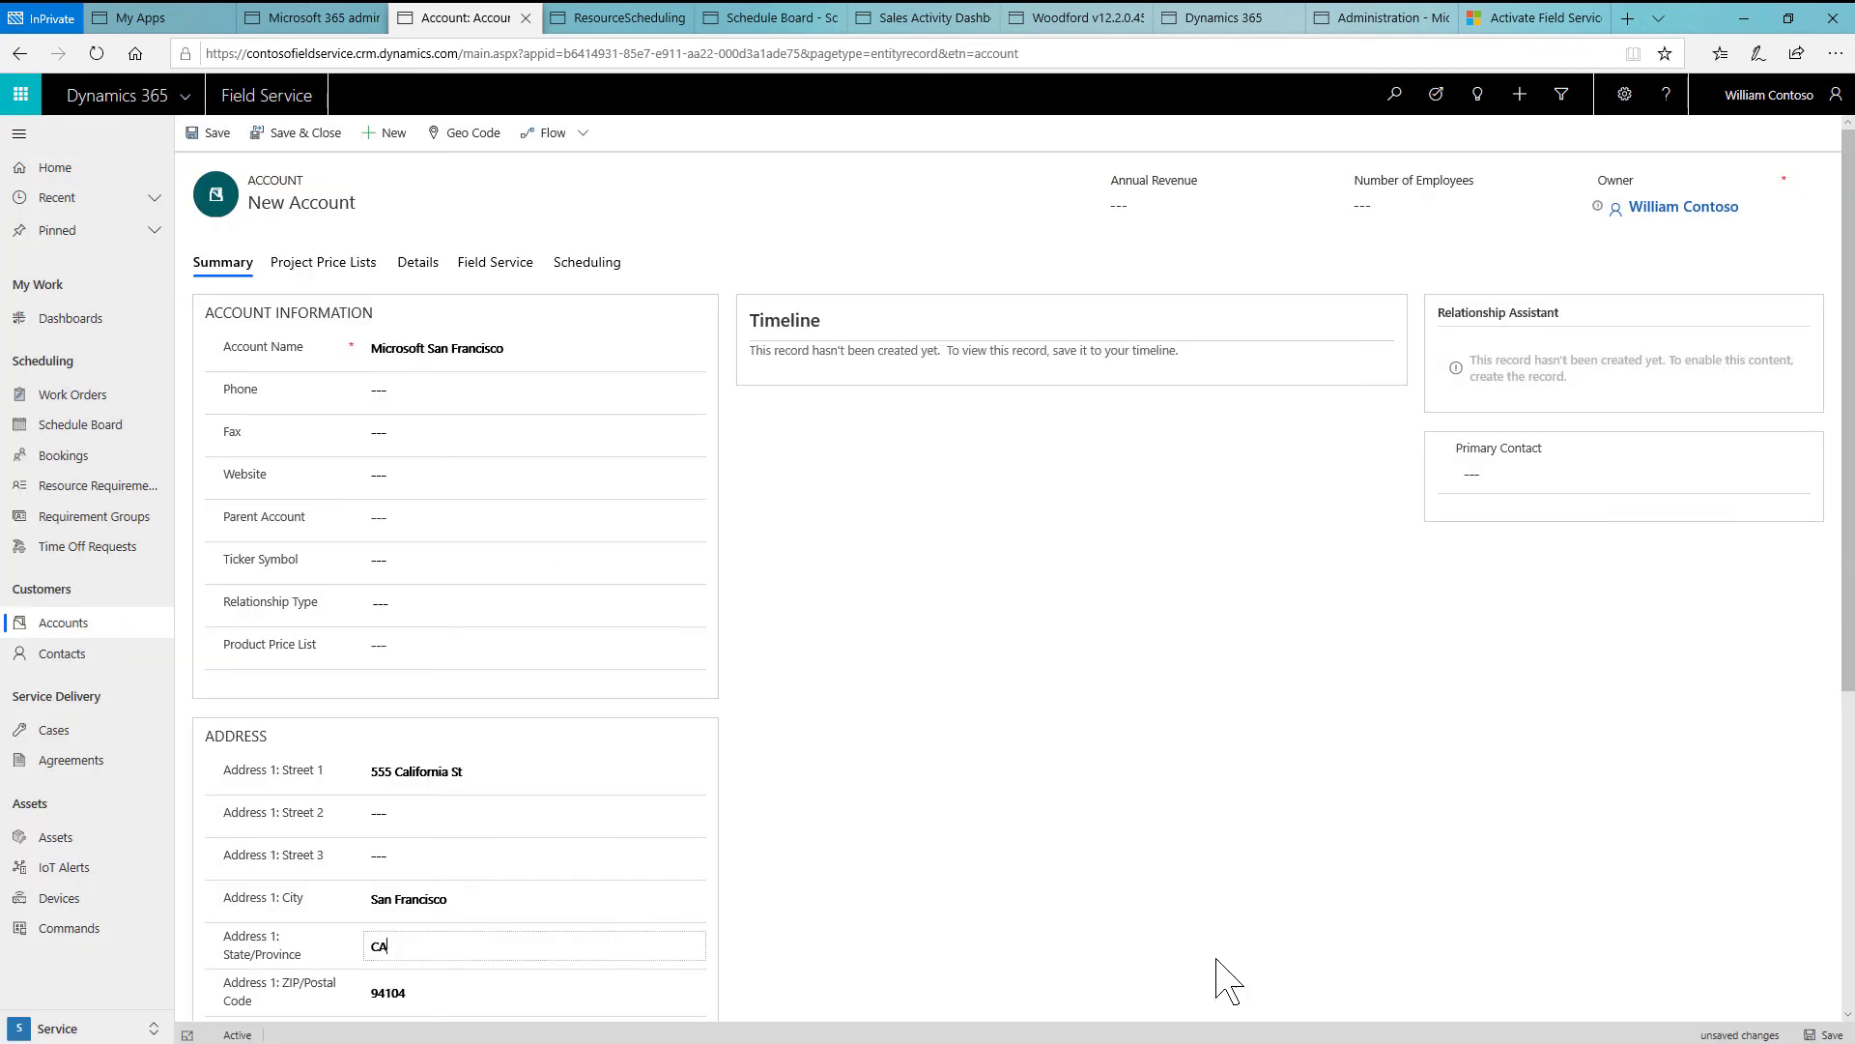
left_click(1829, 1034)
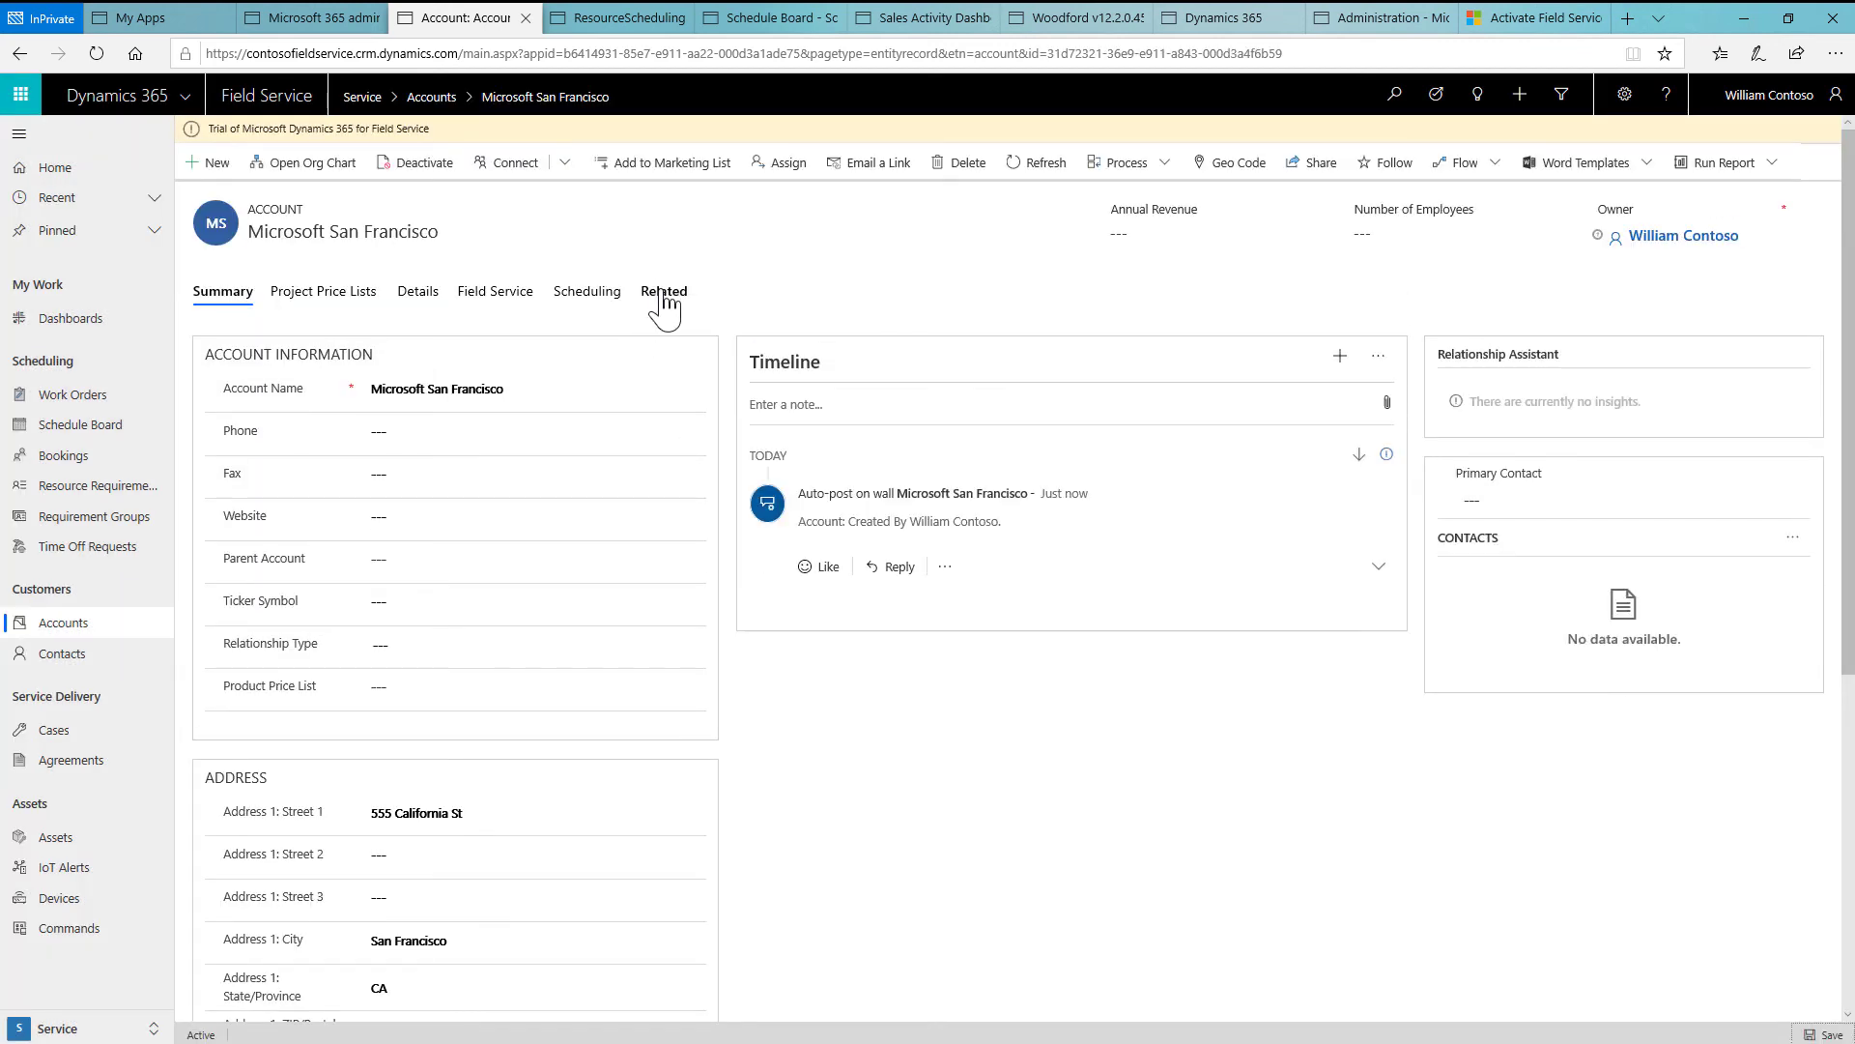
left_click(592, 274)
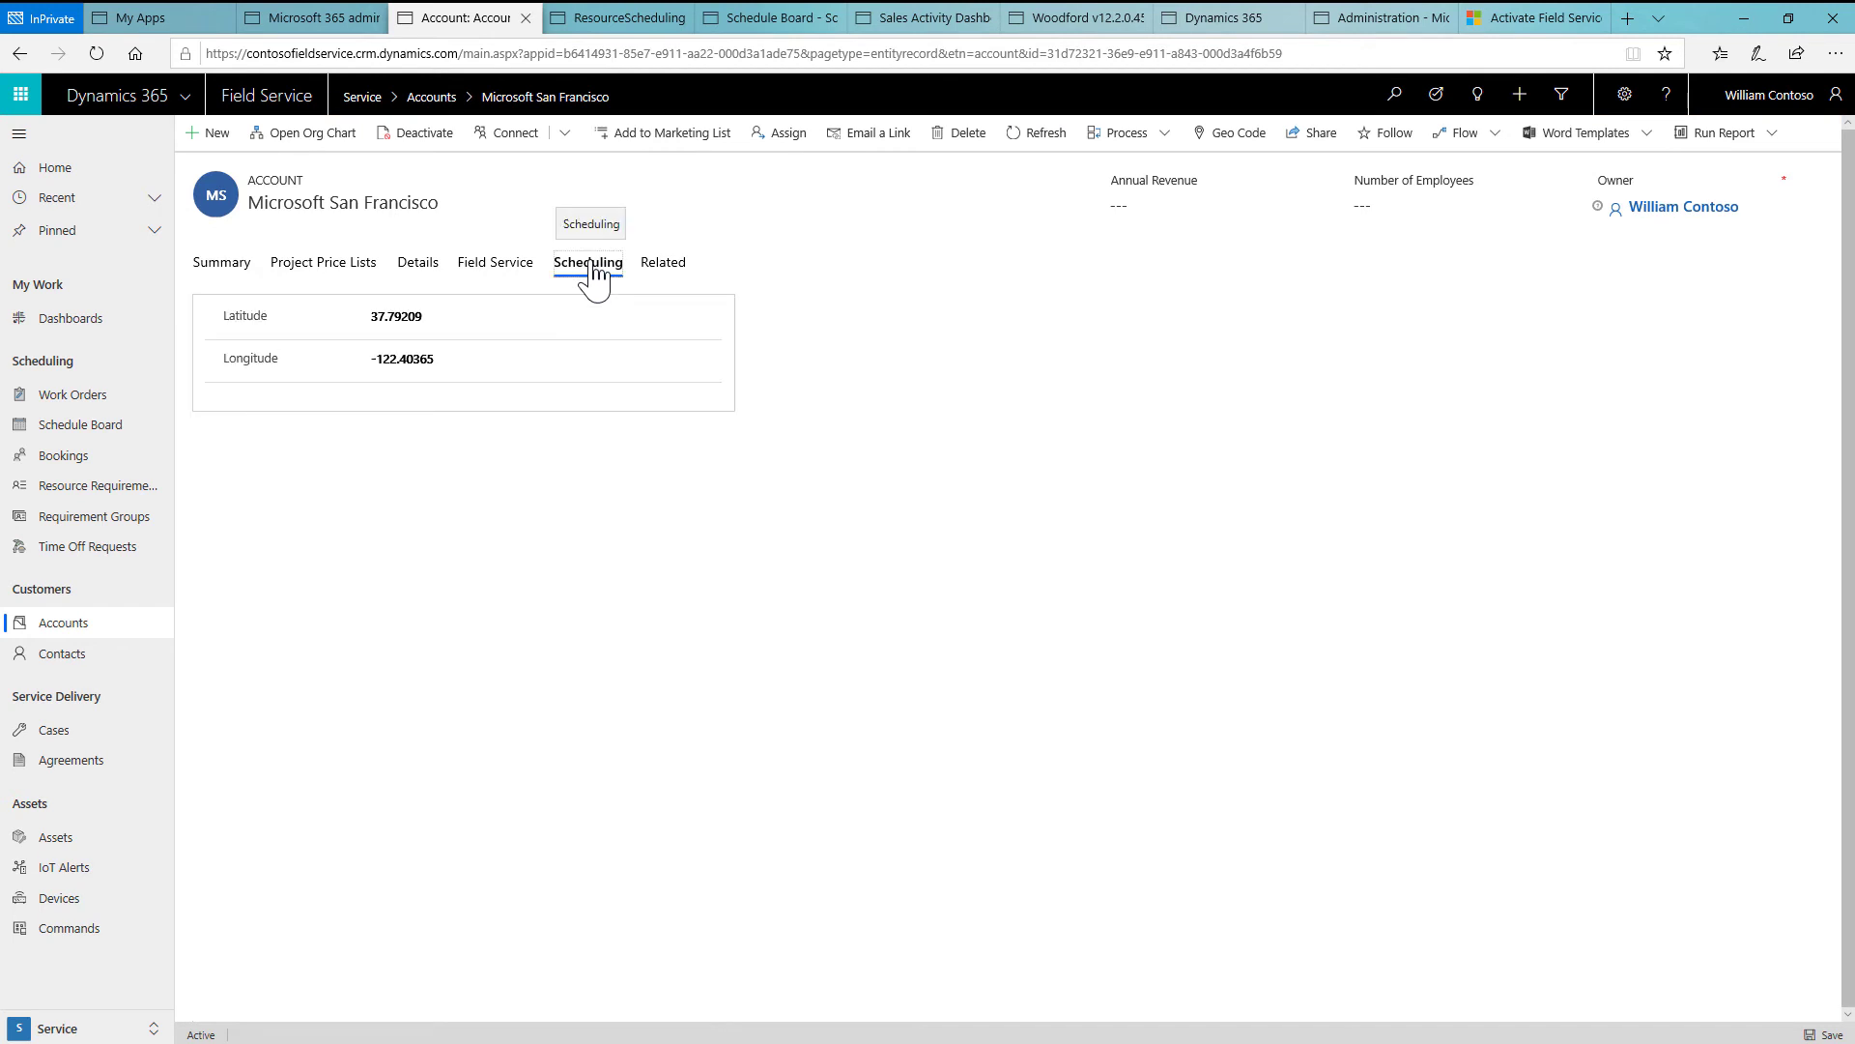
left_click(72, 398)
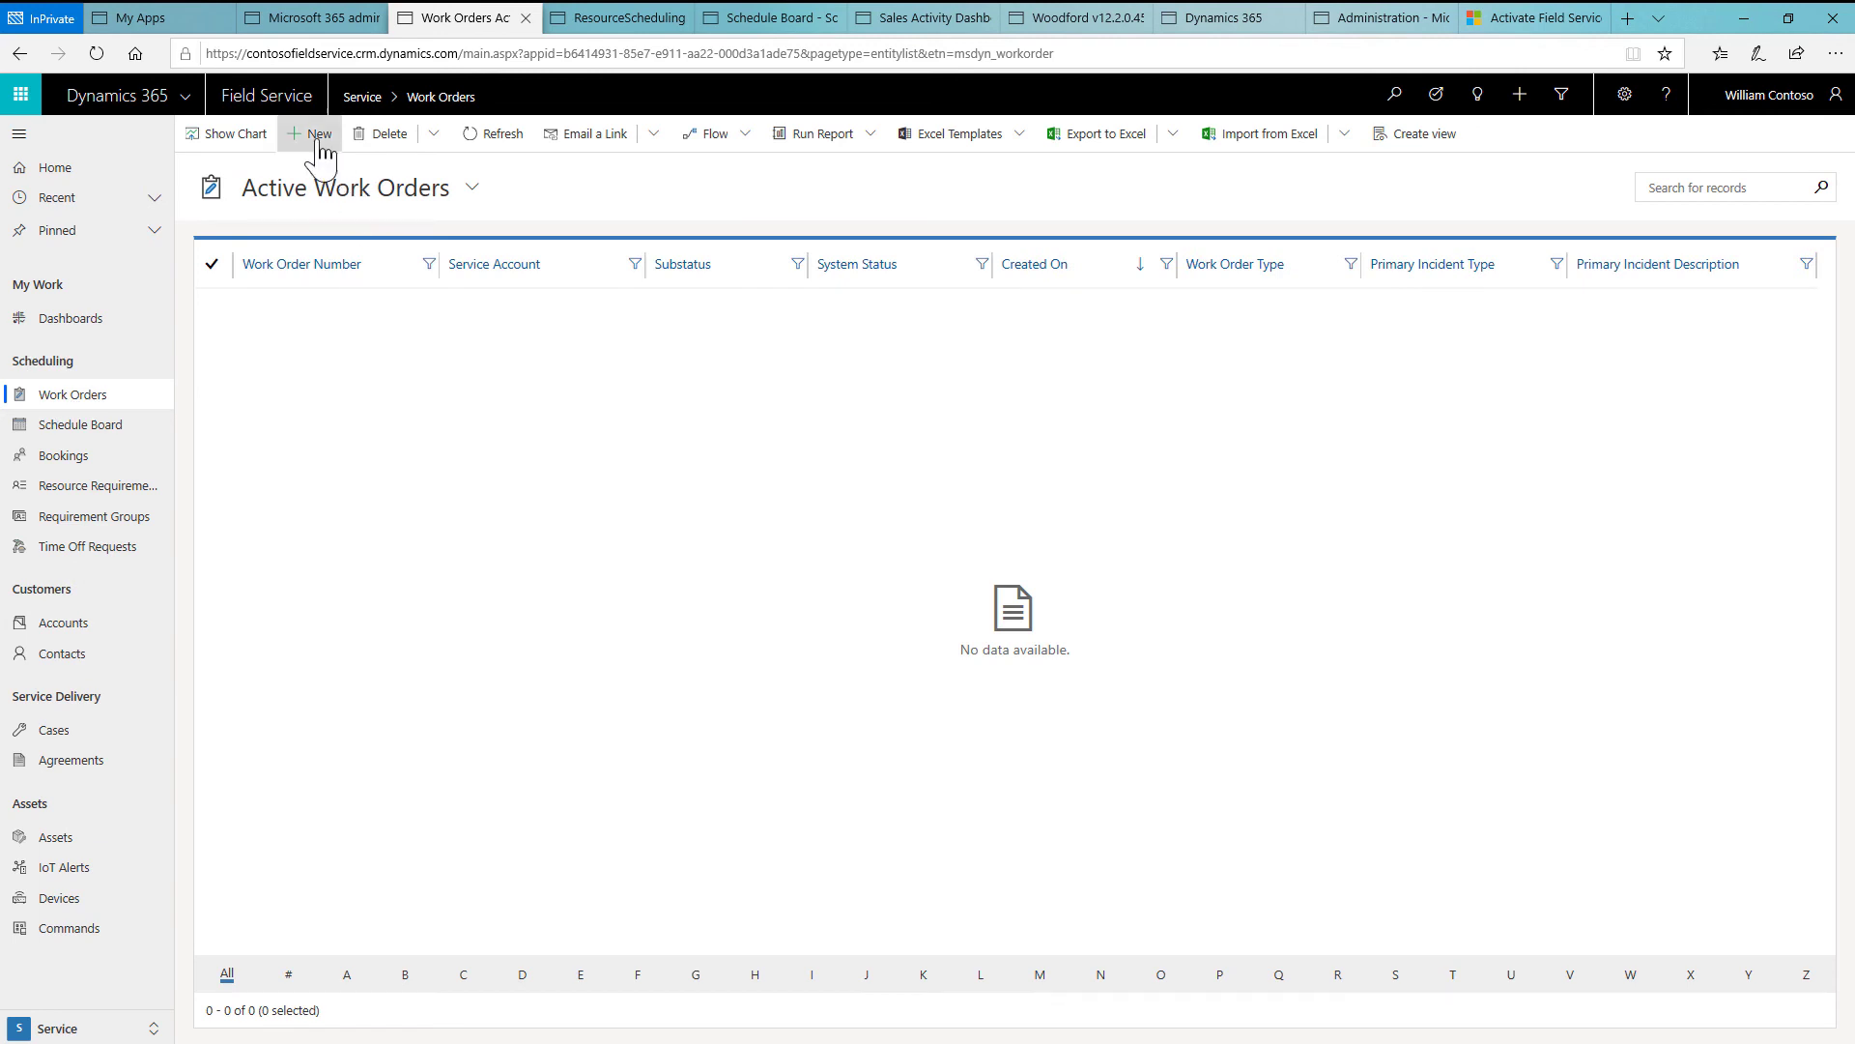
Create and save an Inspection work order with Microsoft San Francisco as service account.
left_click(316, 135)
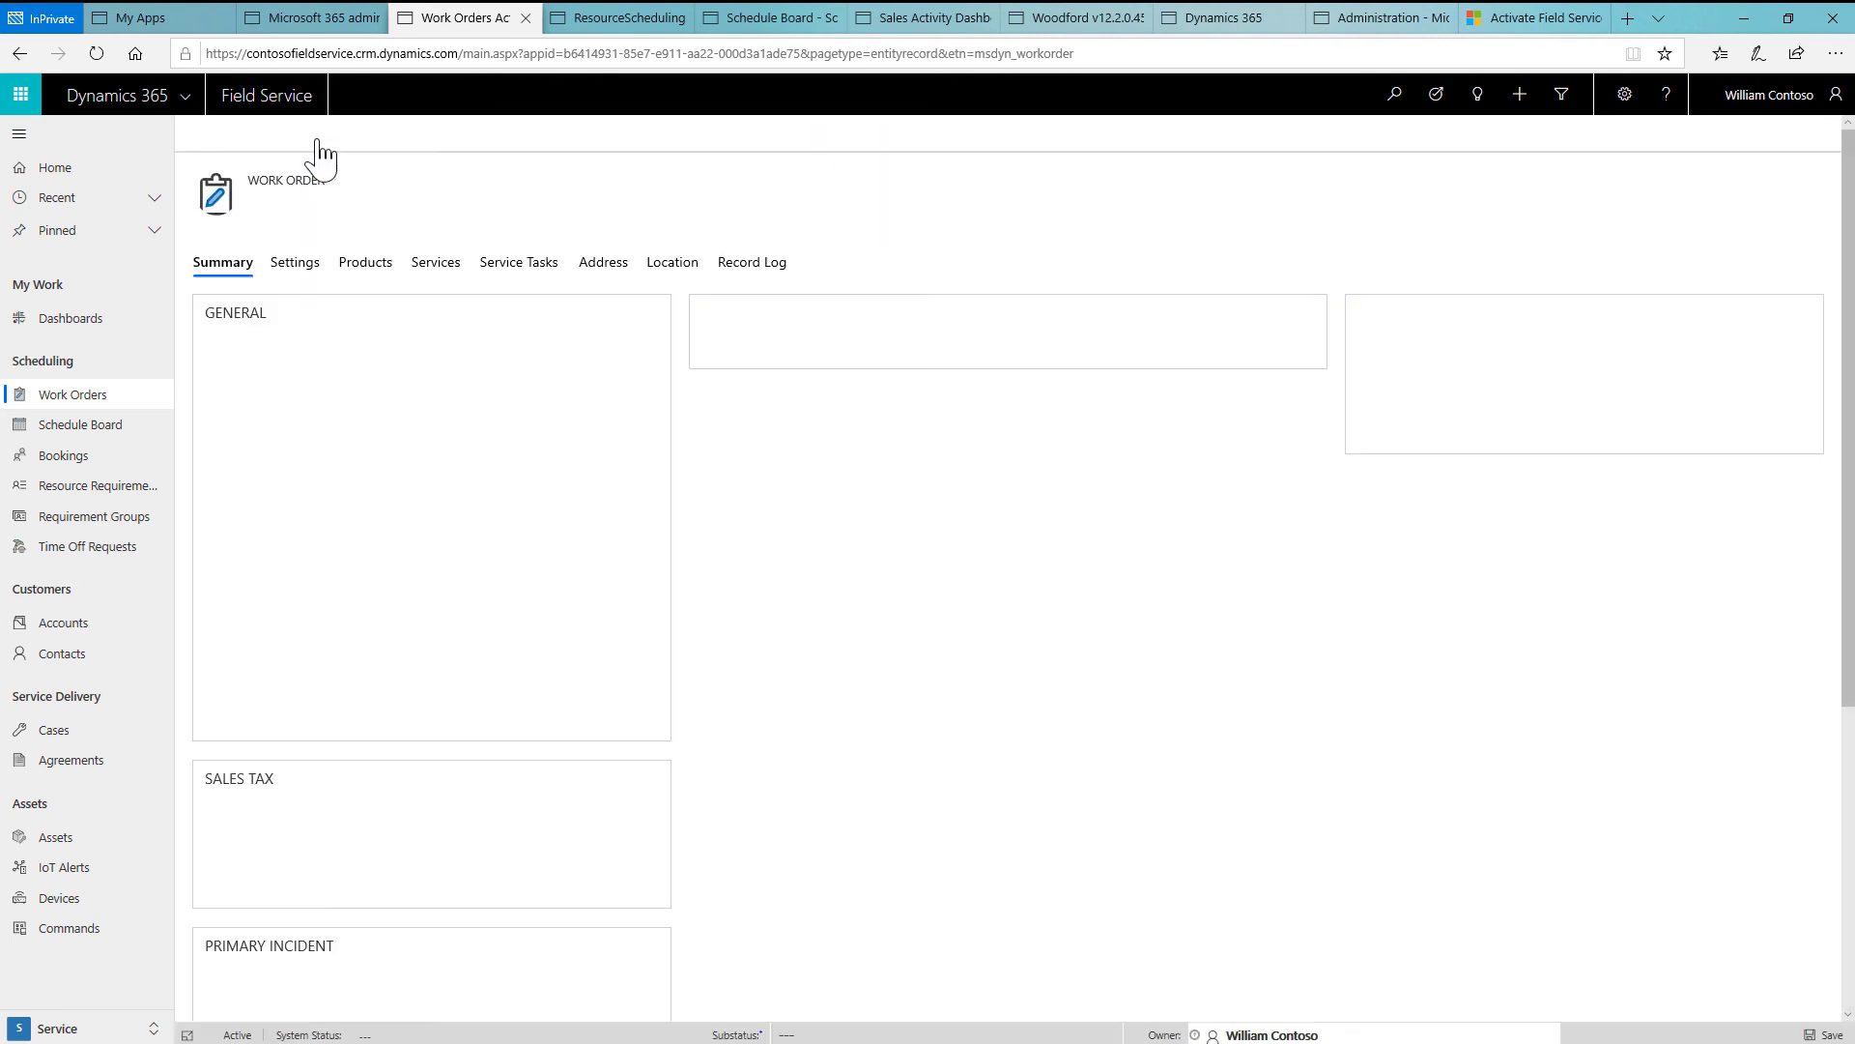
left_click(455, 482)
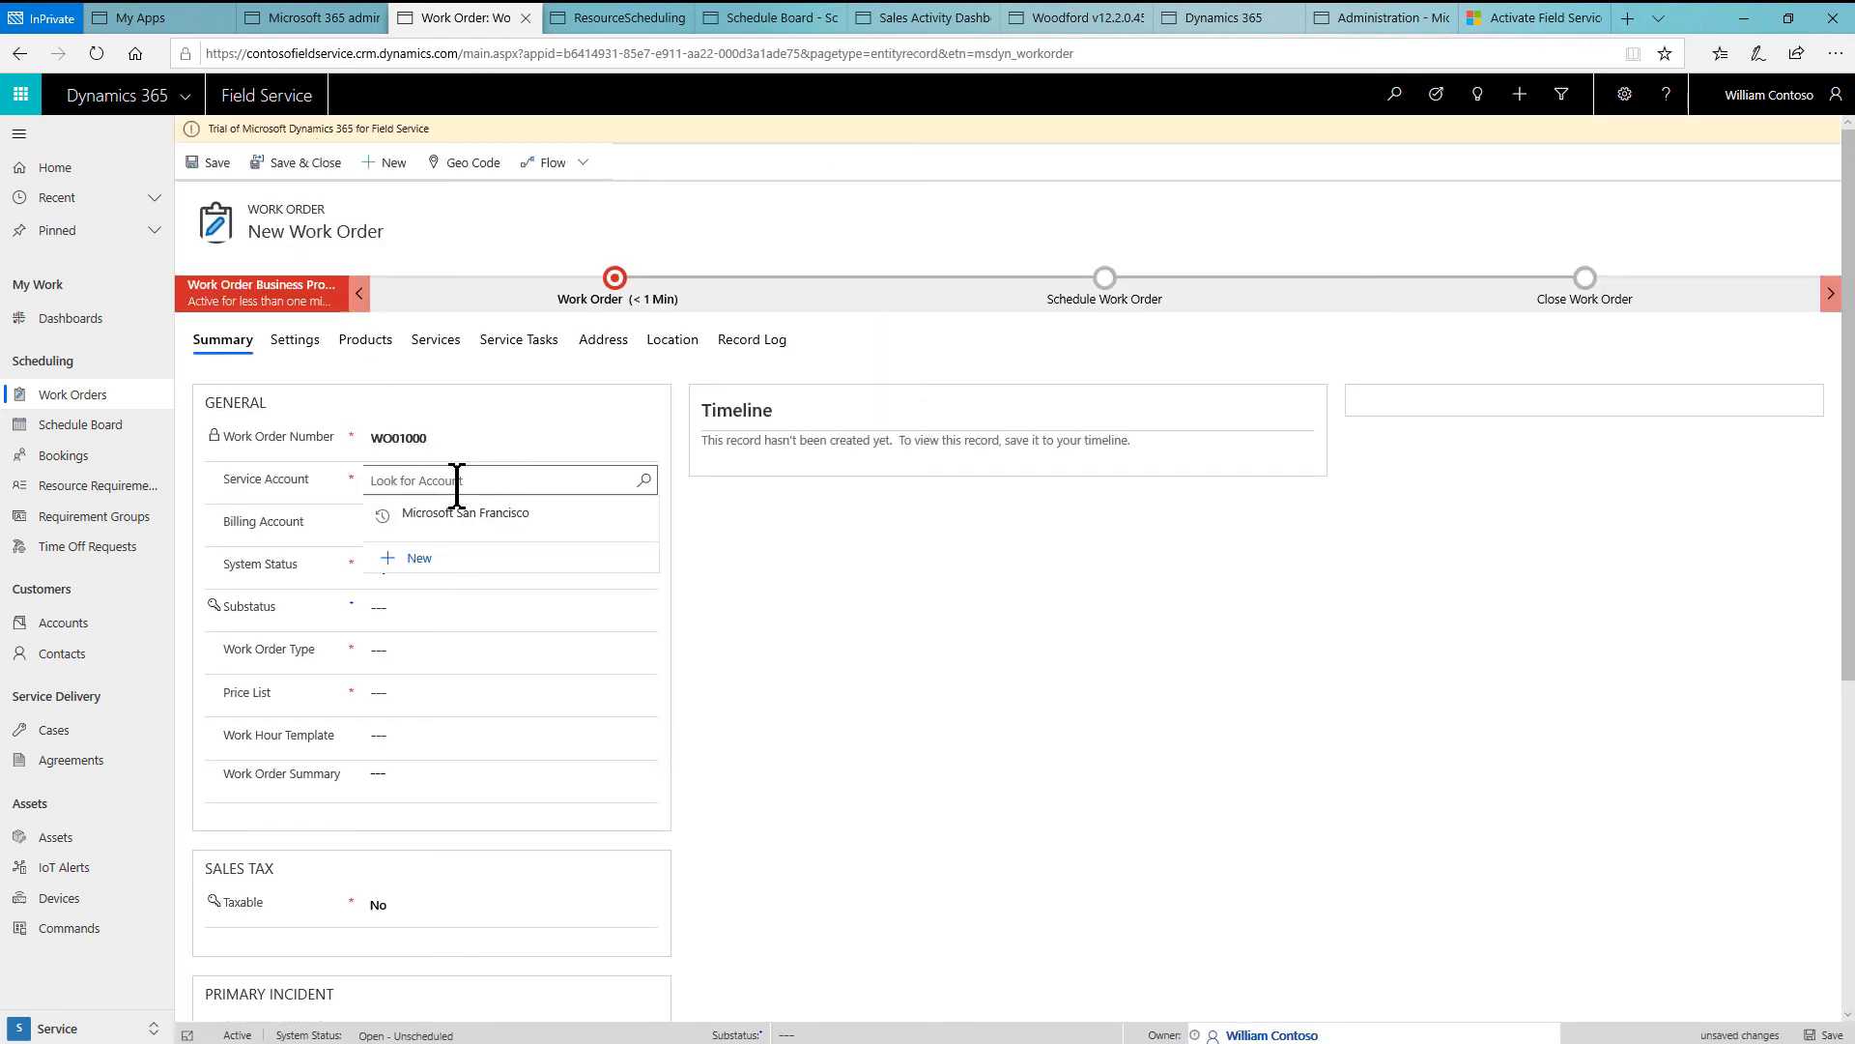
type("microsoft")
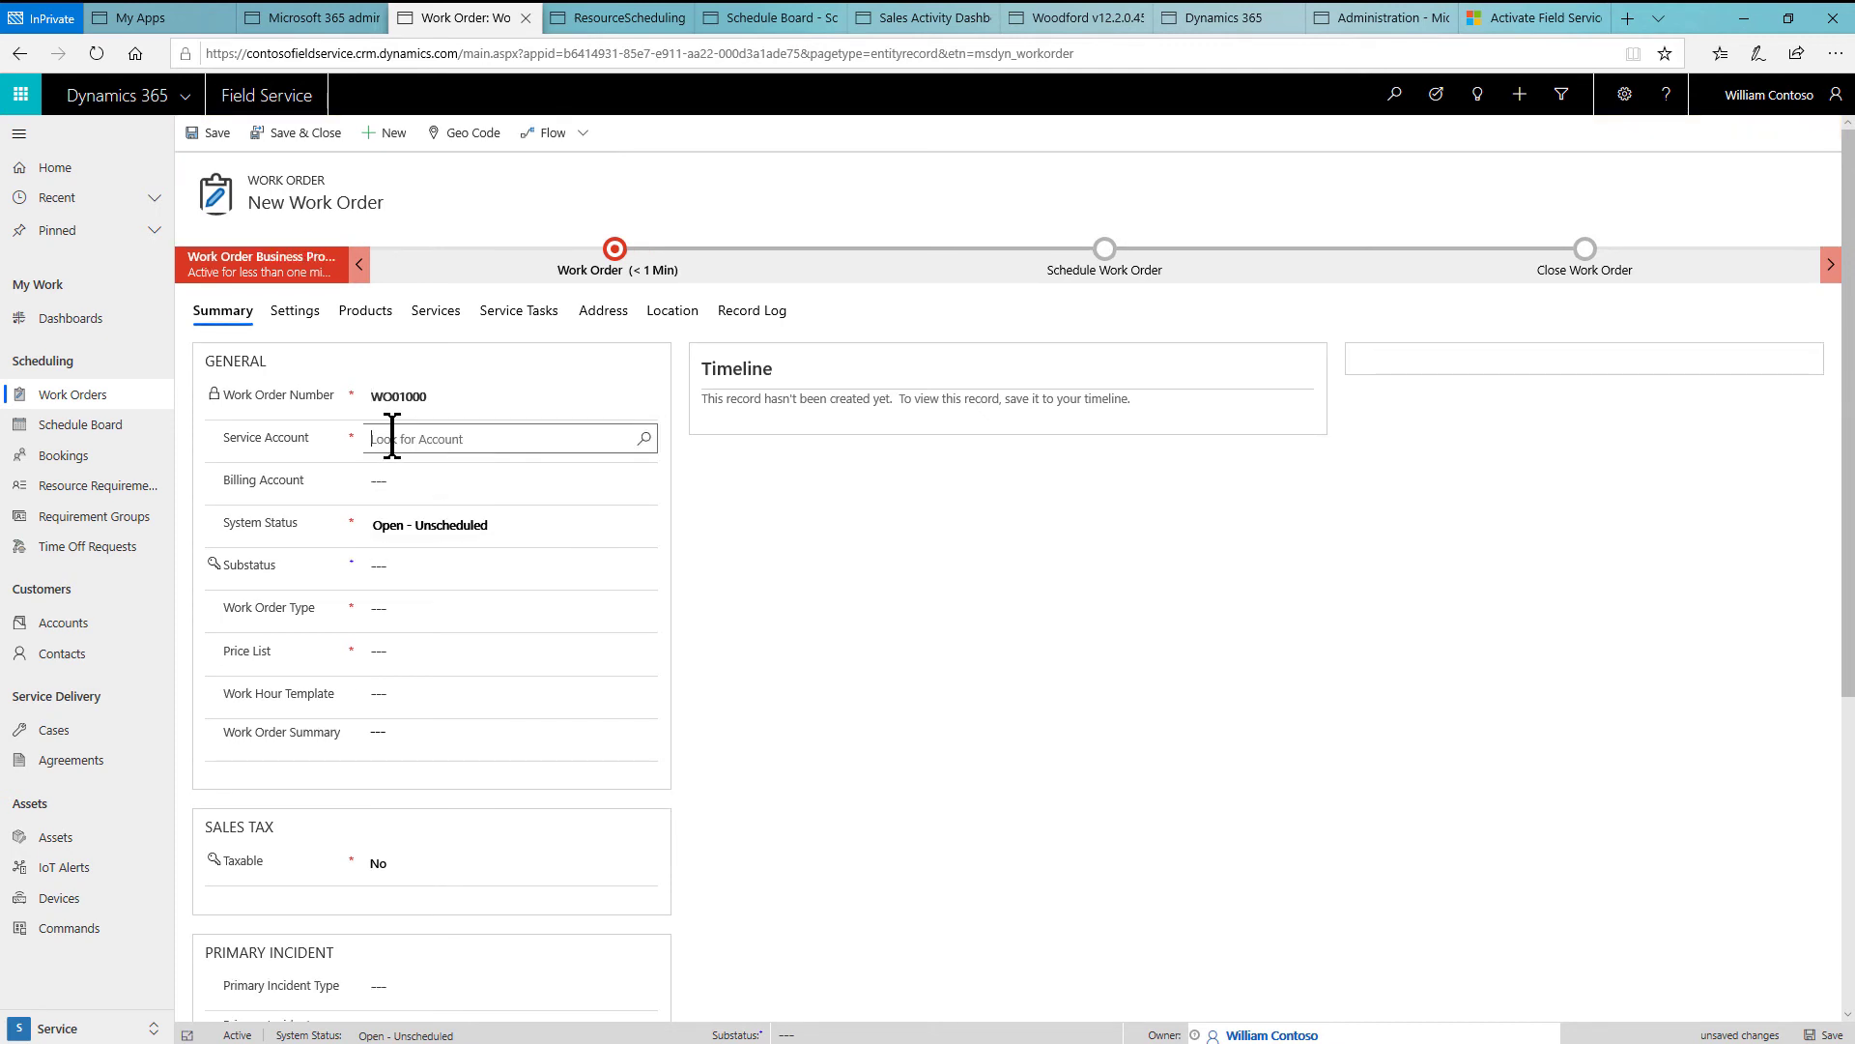
left_click(393, 435)
left_click(444, 489)
left_click(454, 610)
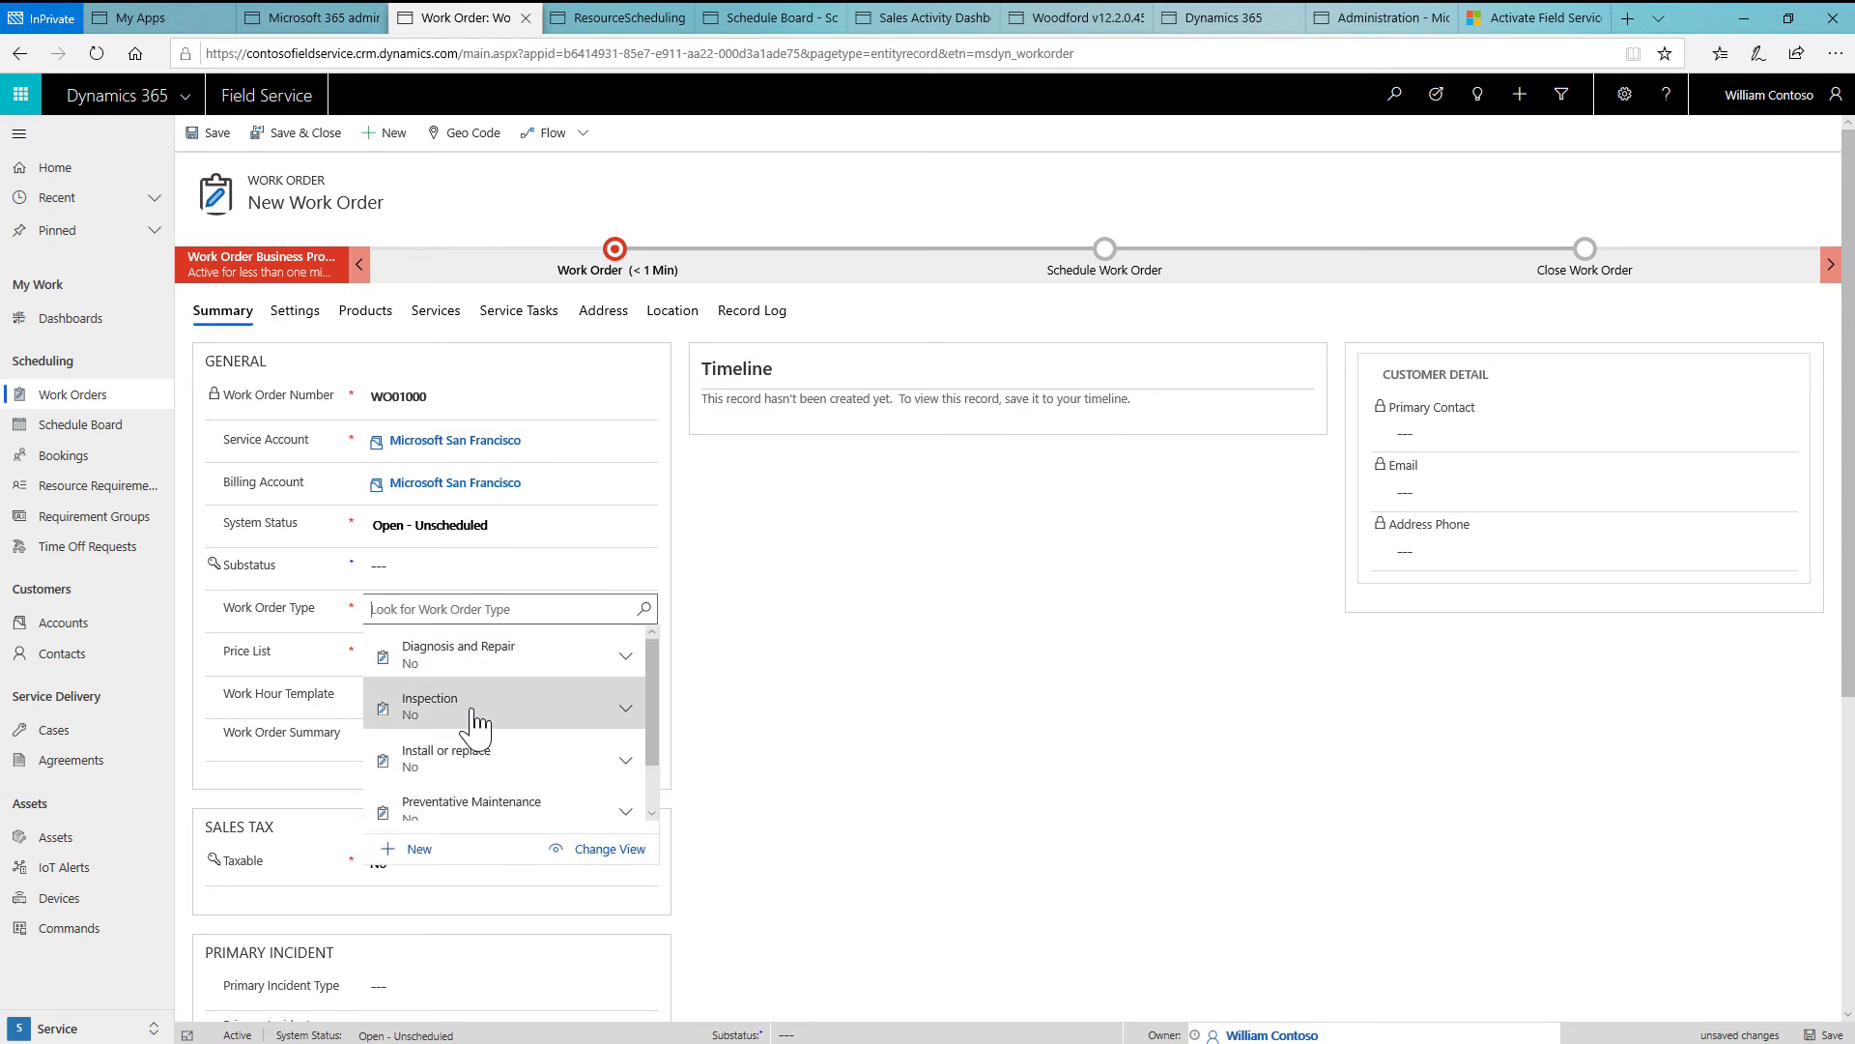
left_click(468, 710)
left_click(916, 766)
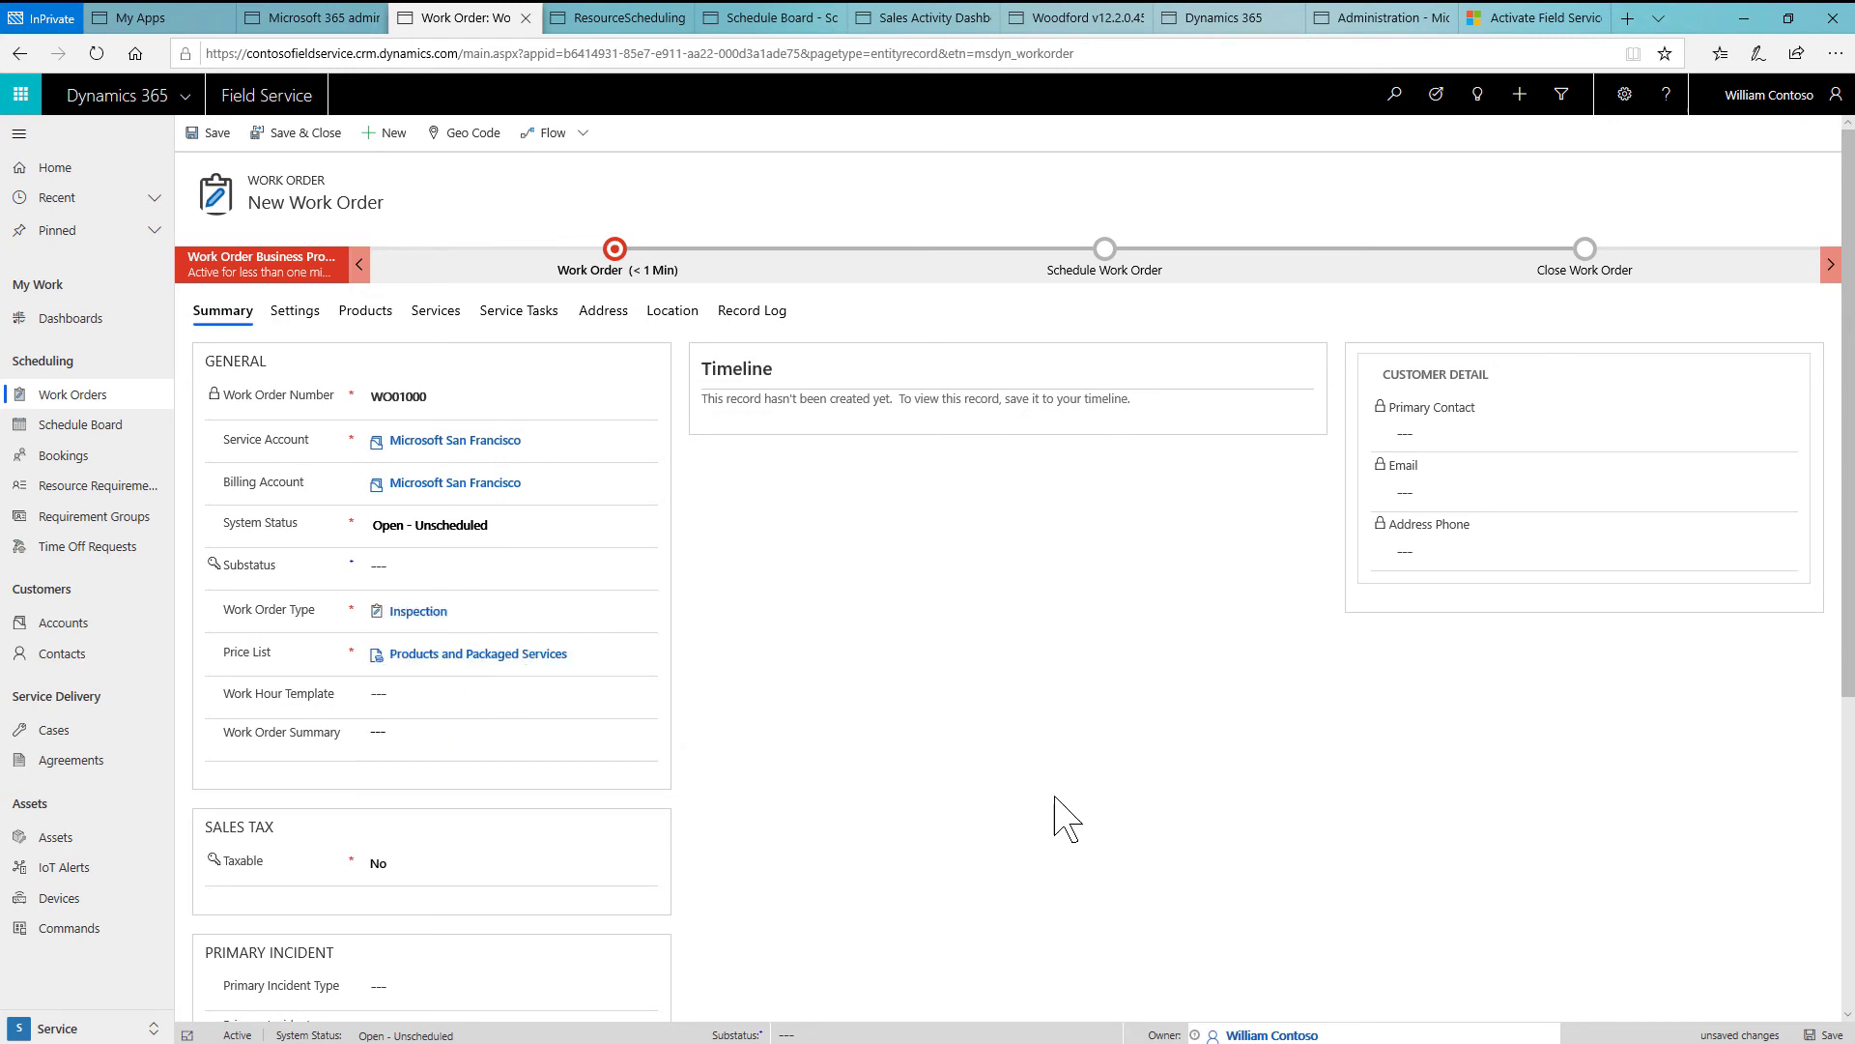
left_click(1817, 1035)
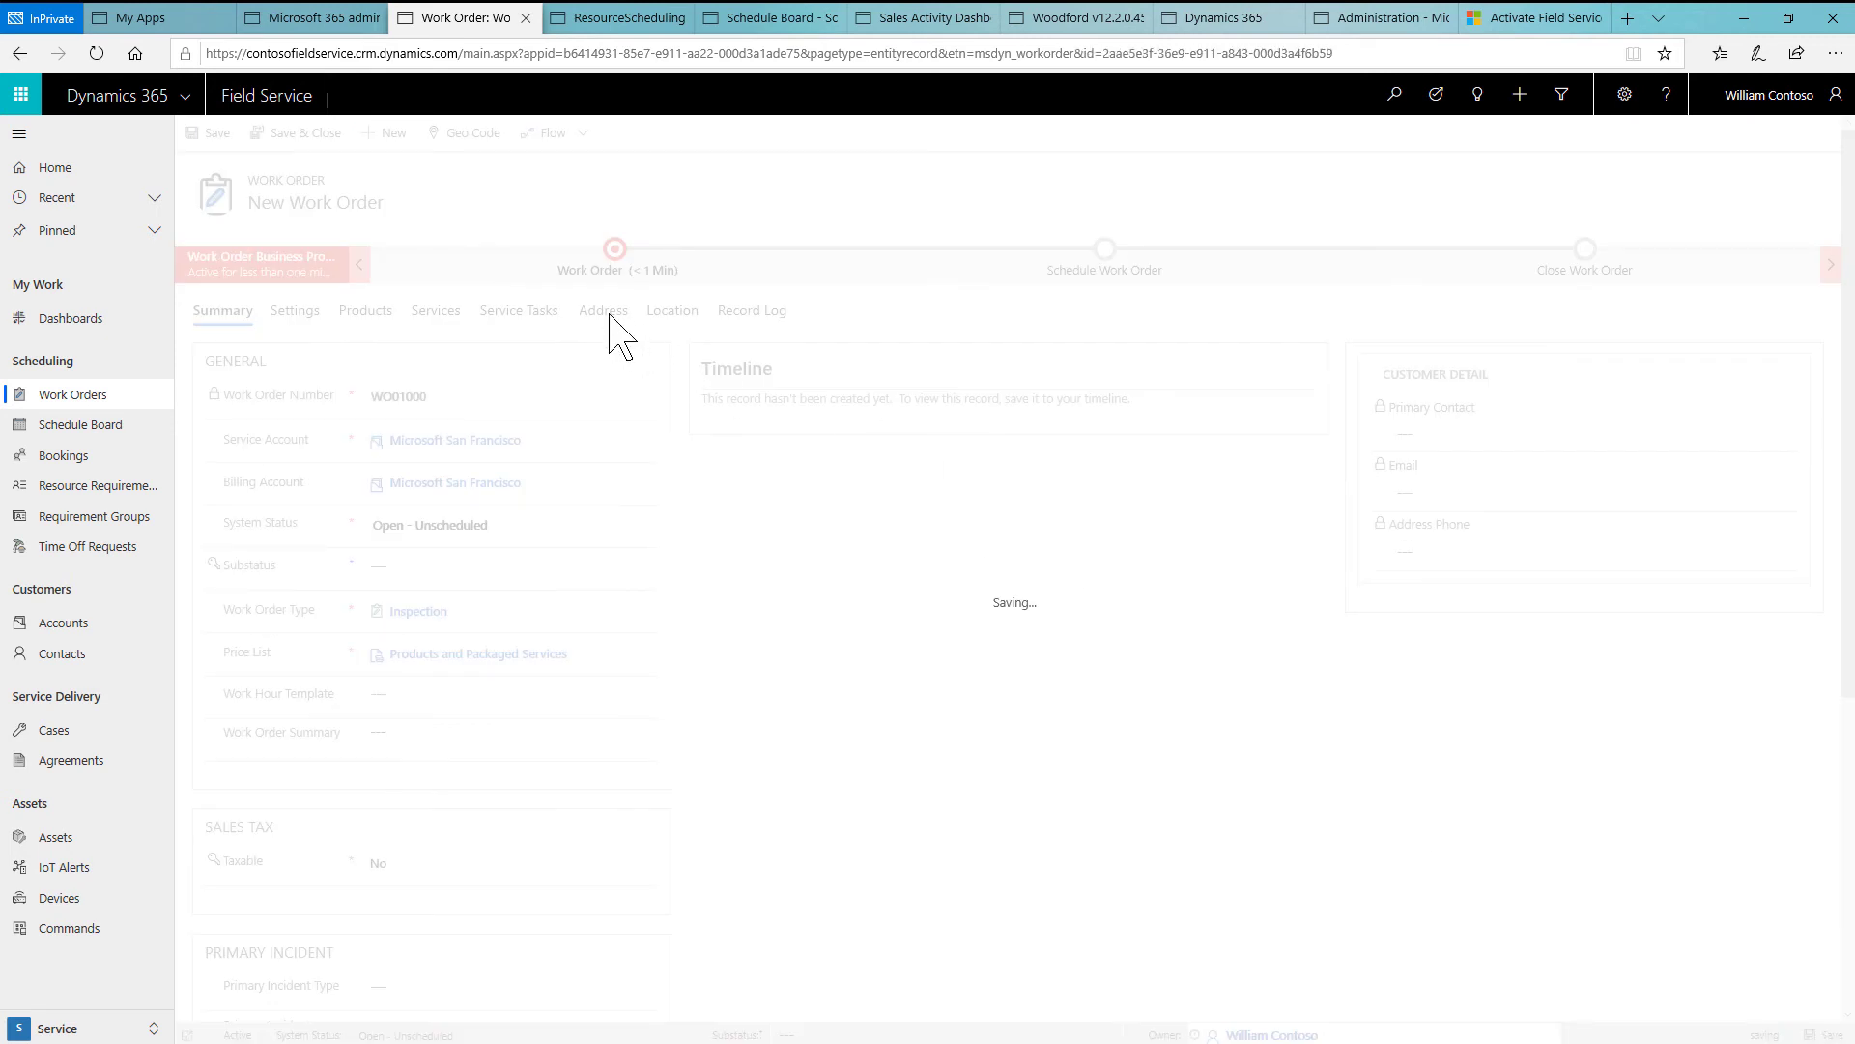
Review work order WO01000's address and its map location at 37.79209, -122.40365.
left_click(608, 355)
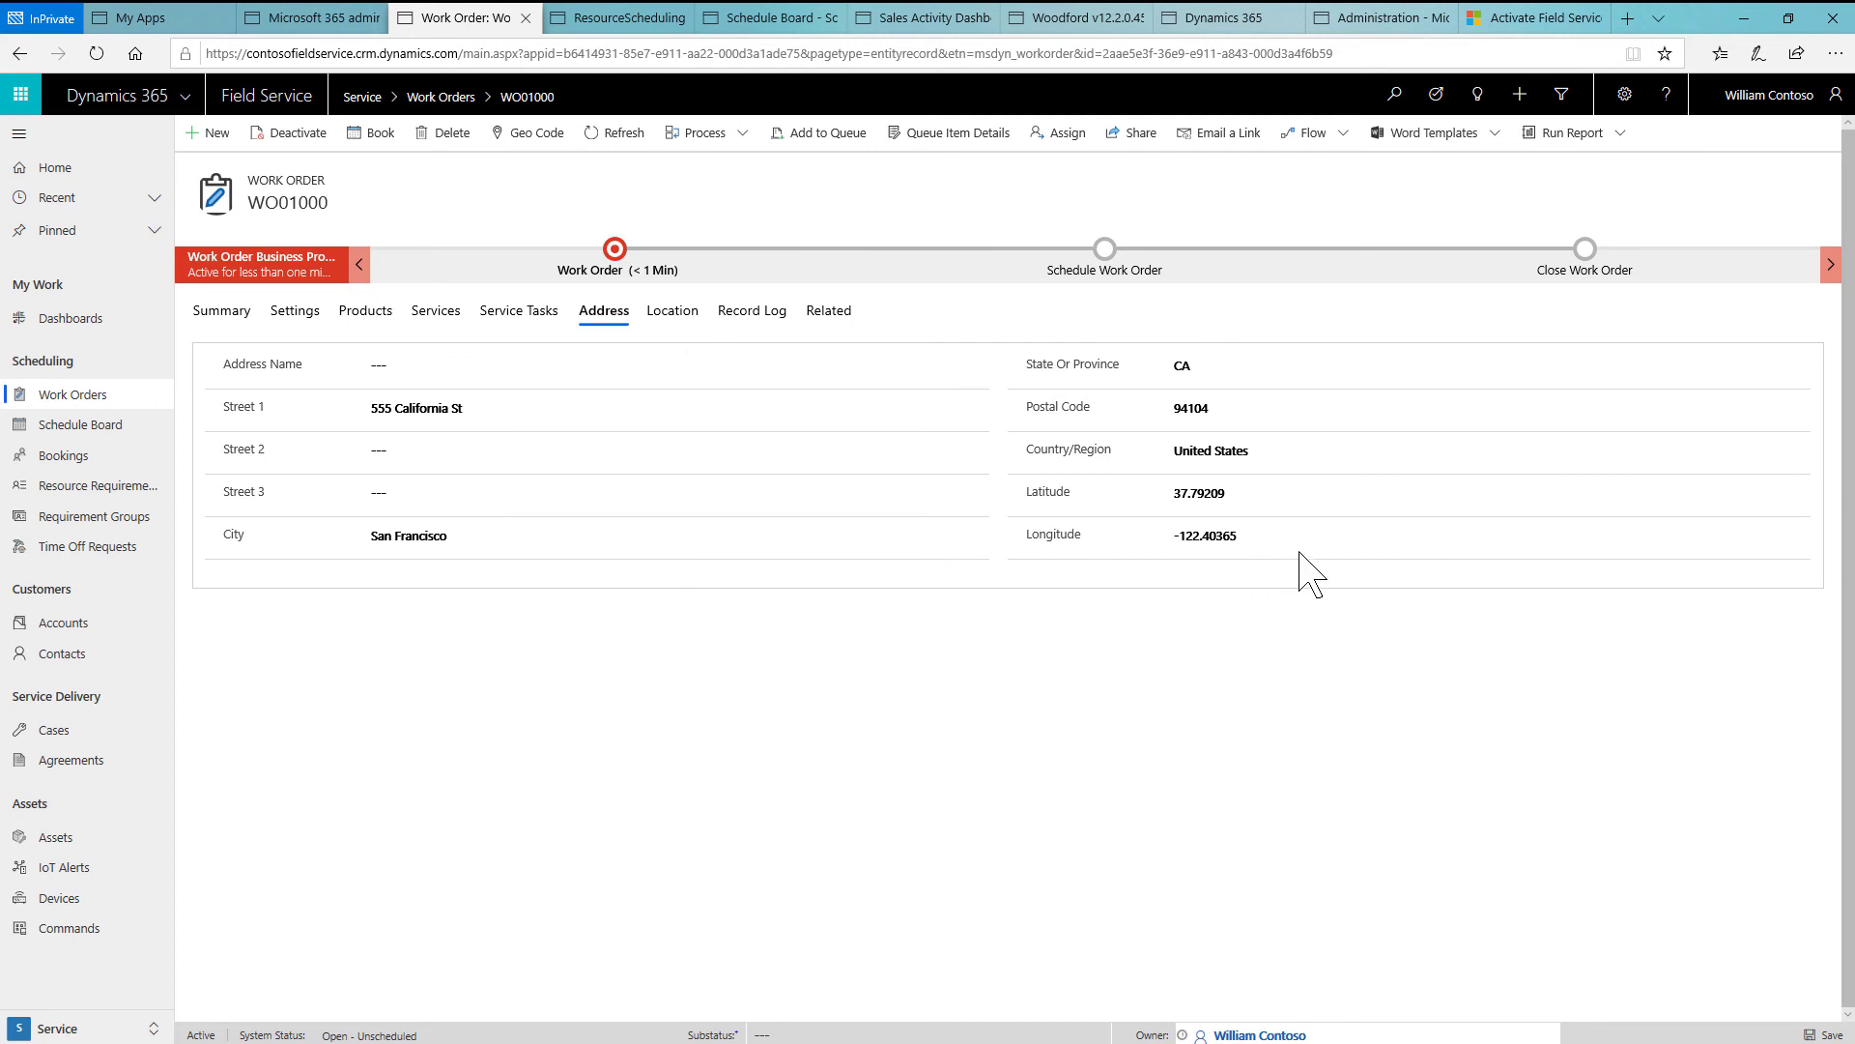
left_click(667, 315)
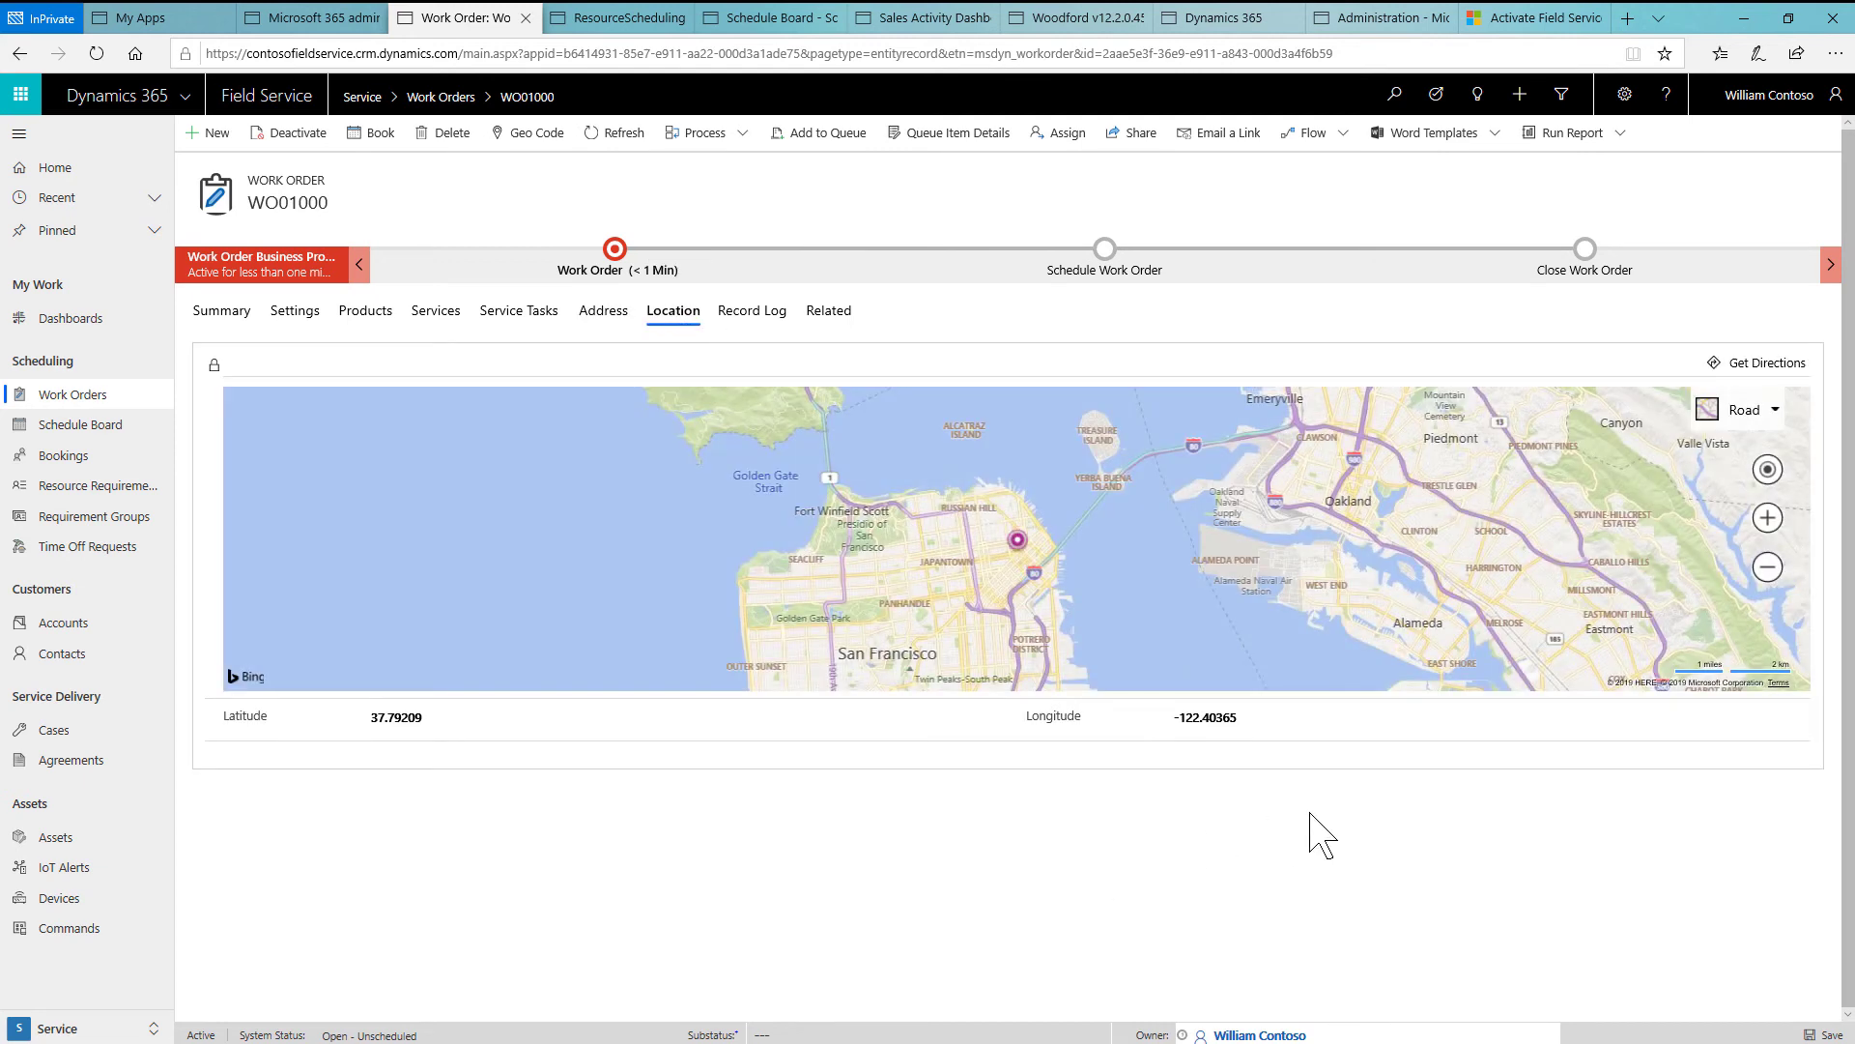
scroll(1023, 565, "up", 6)
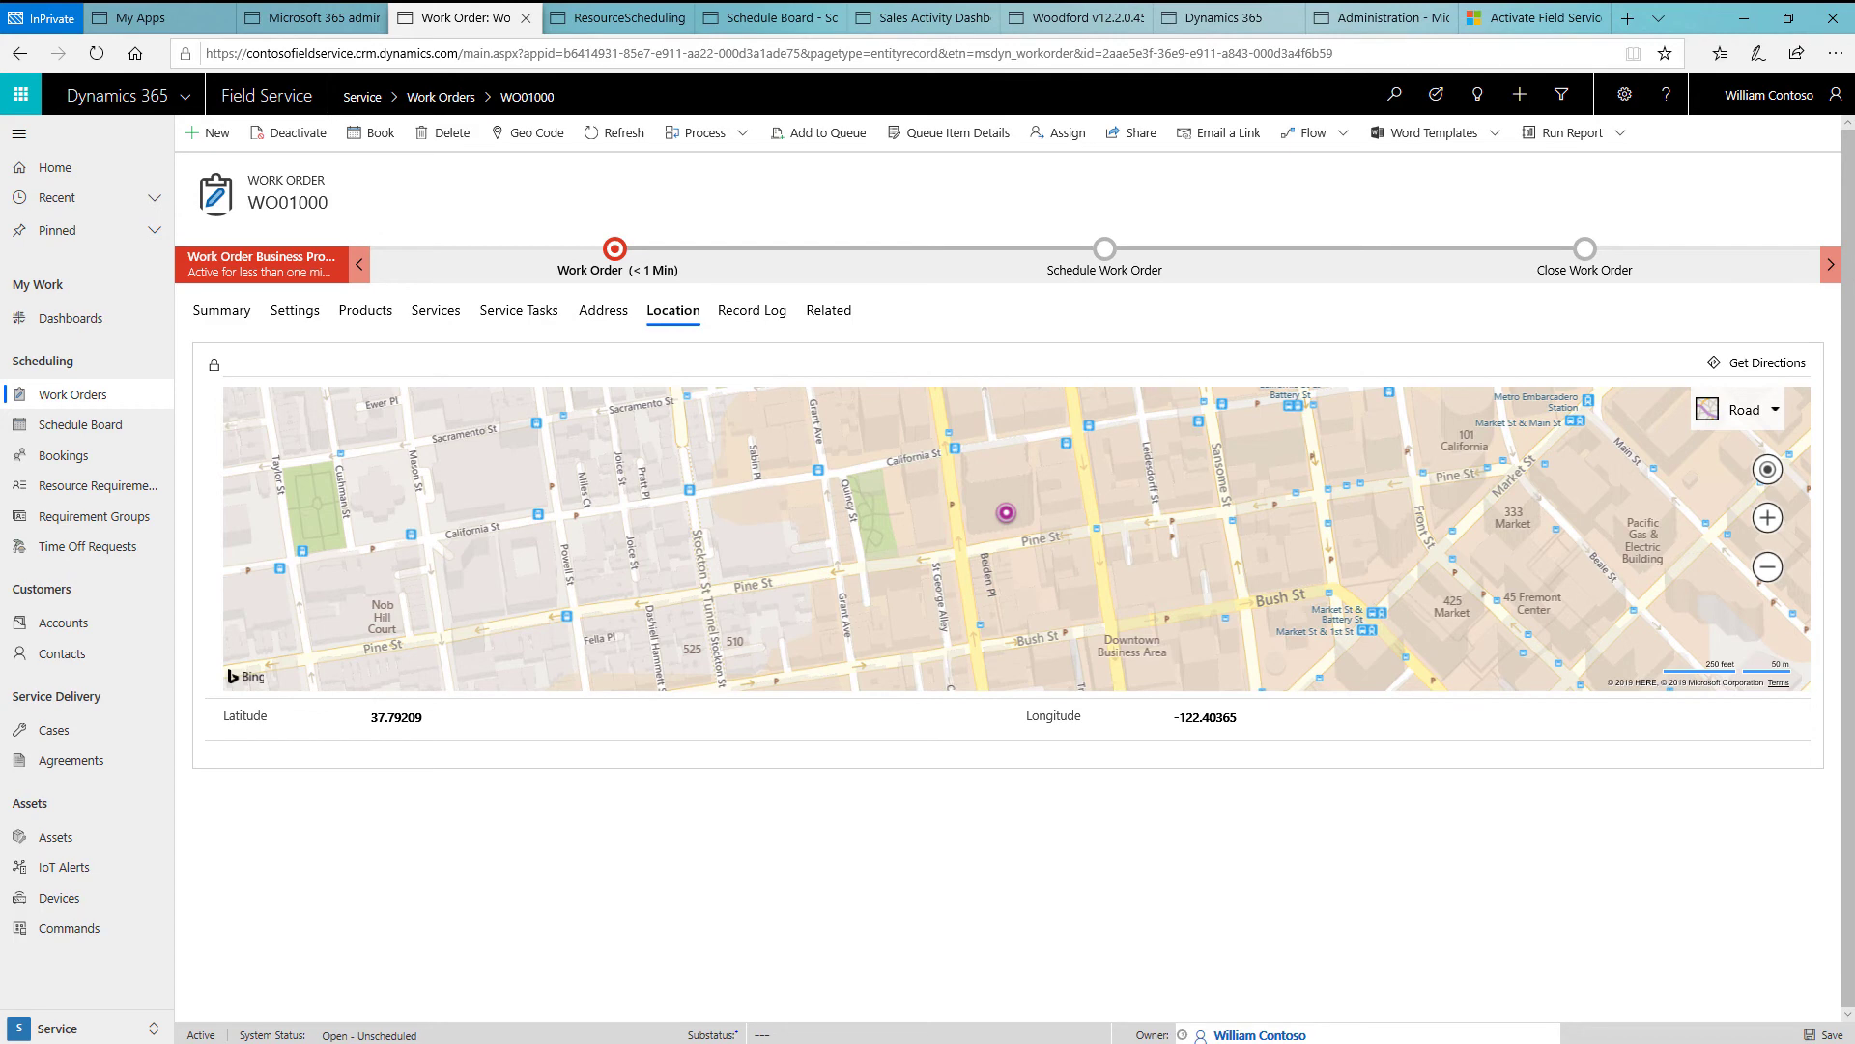
left_click(64, 623)
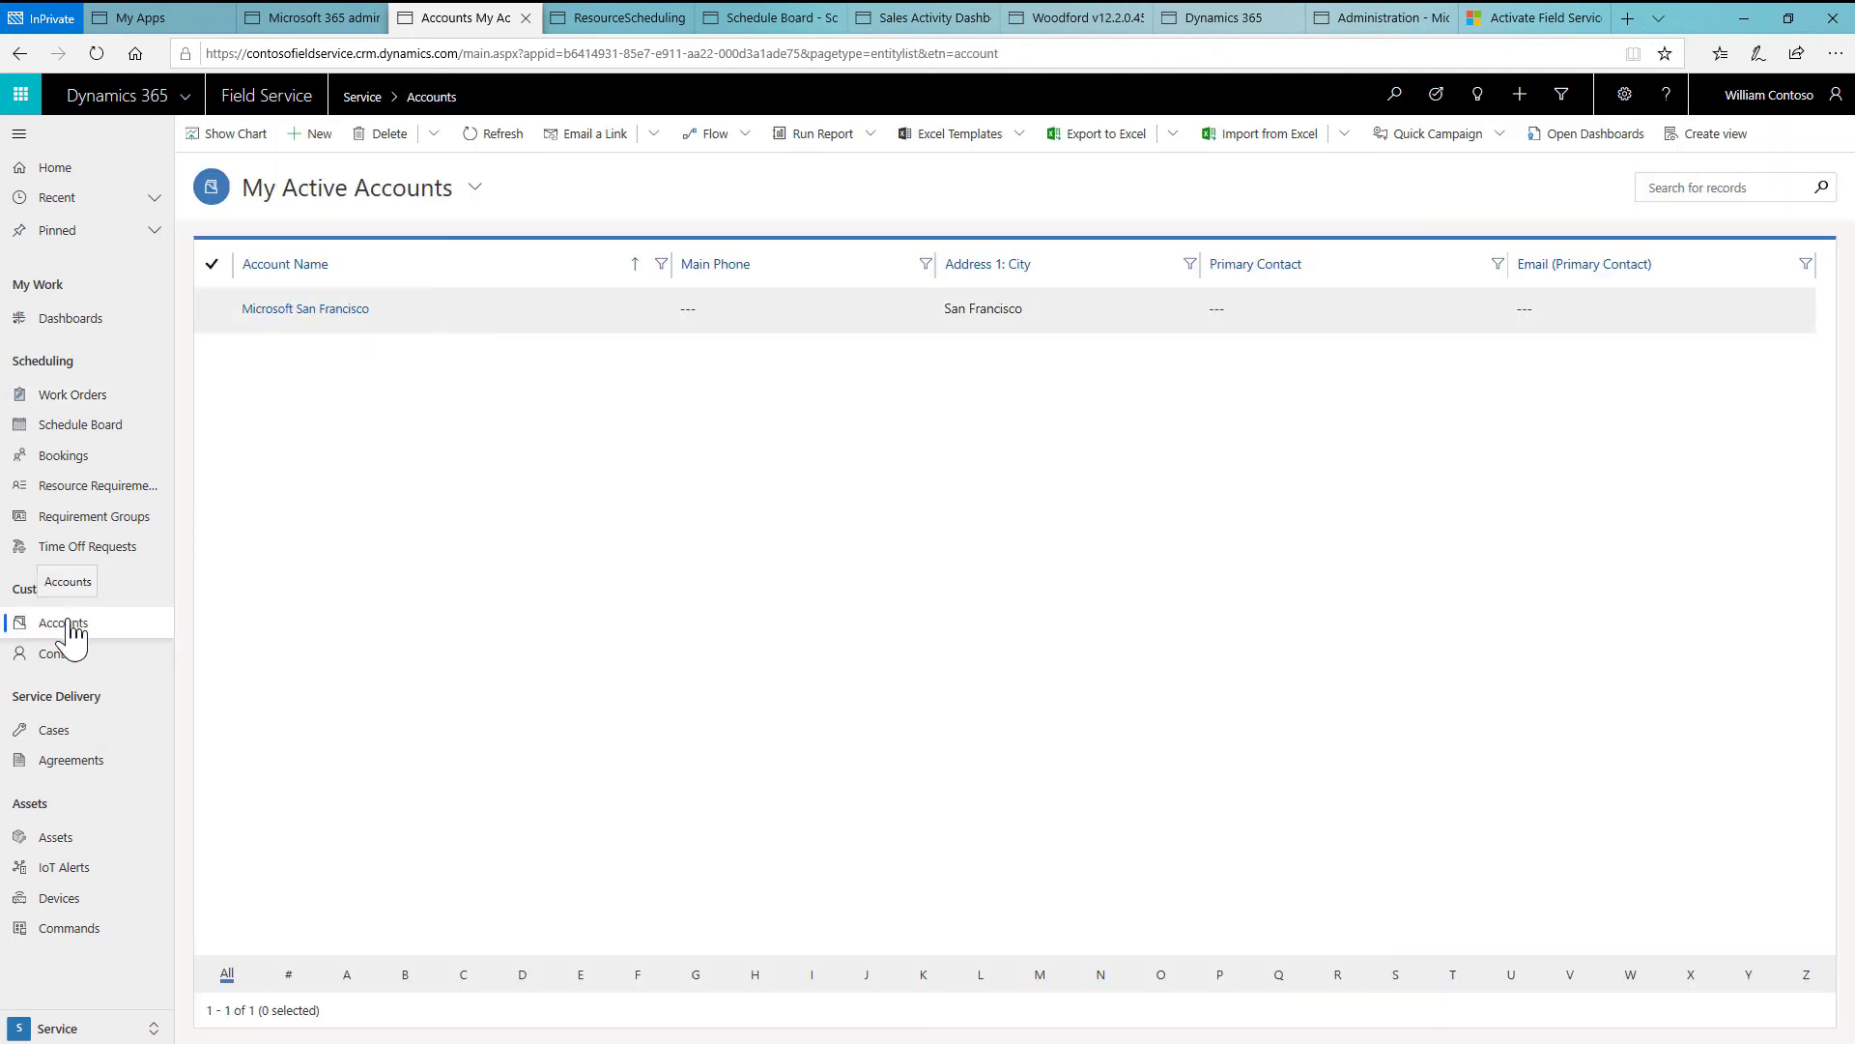
Select all 50 records in the Active Accounts view and batch geocode them.
left_click(474, 189)
left_click(310, 351)
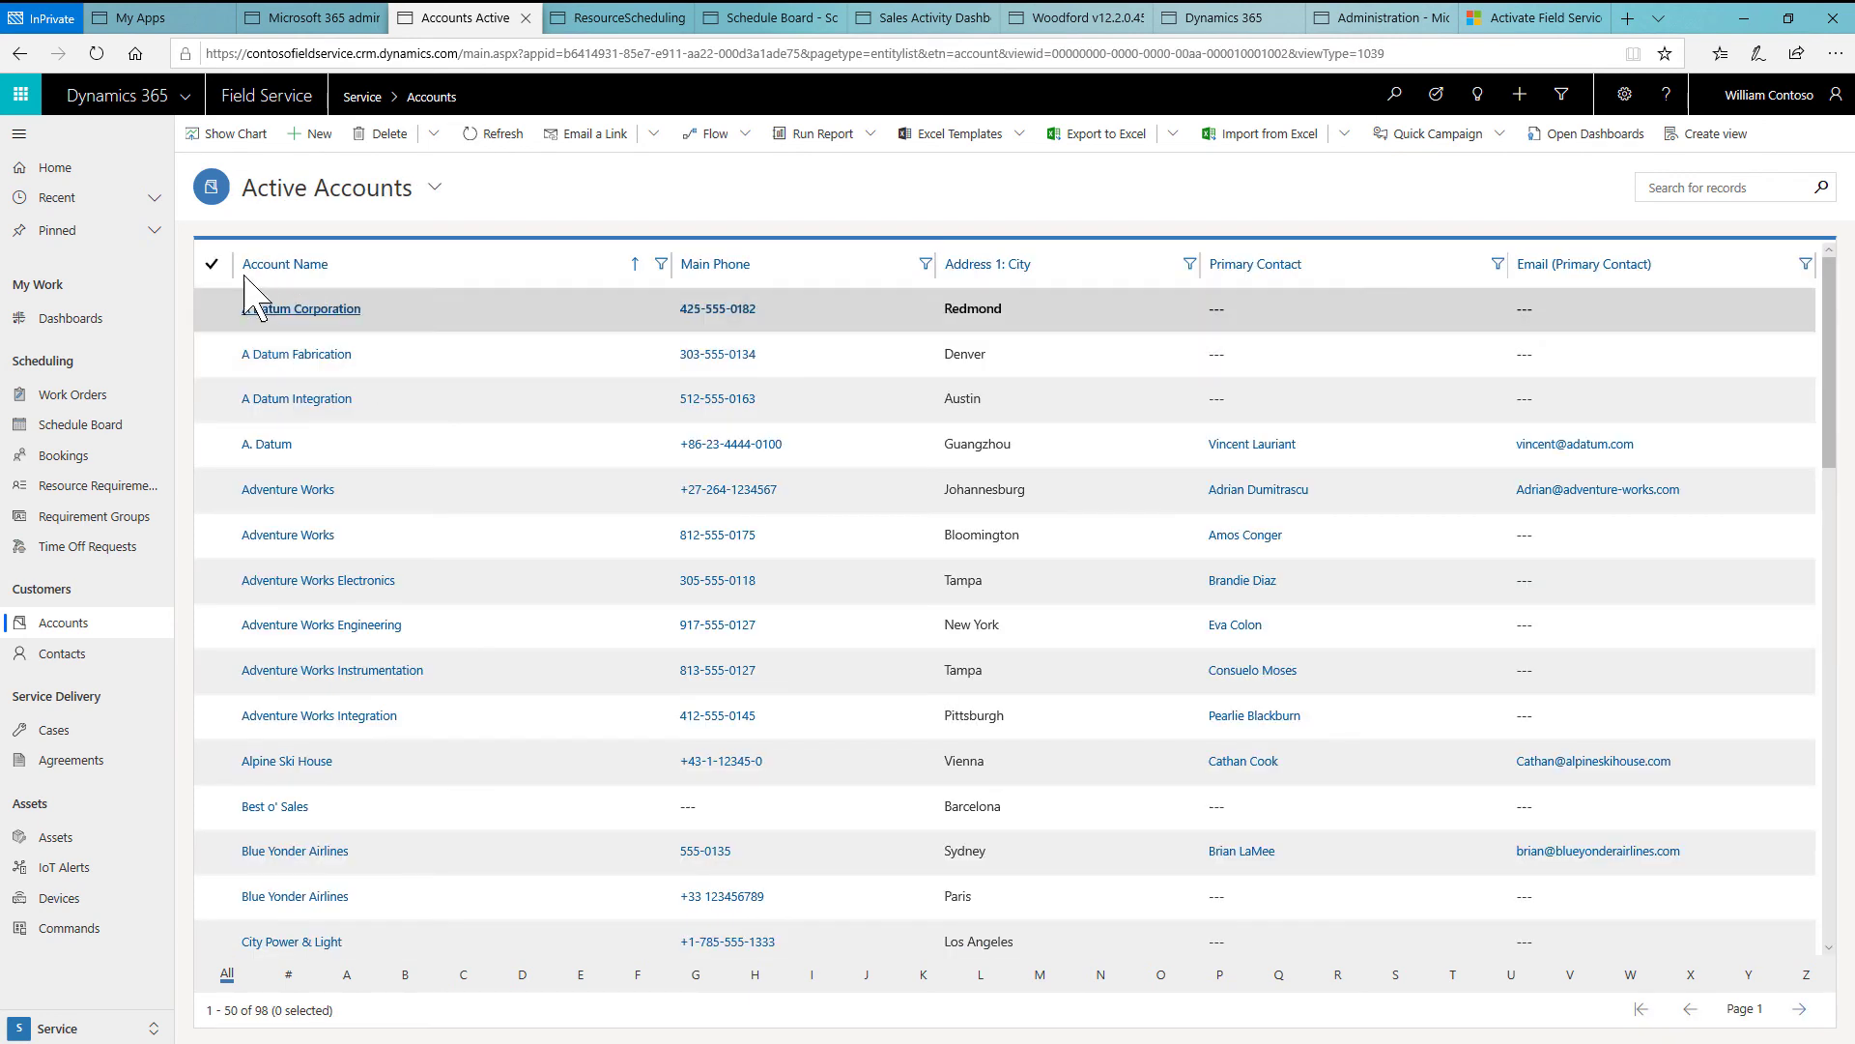
left_click(211, 264)
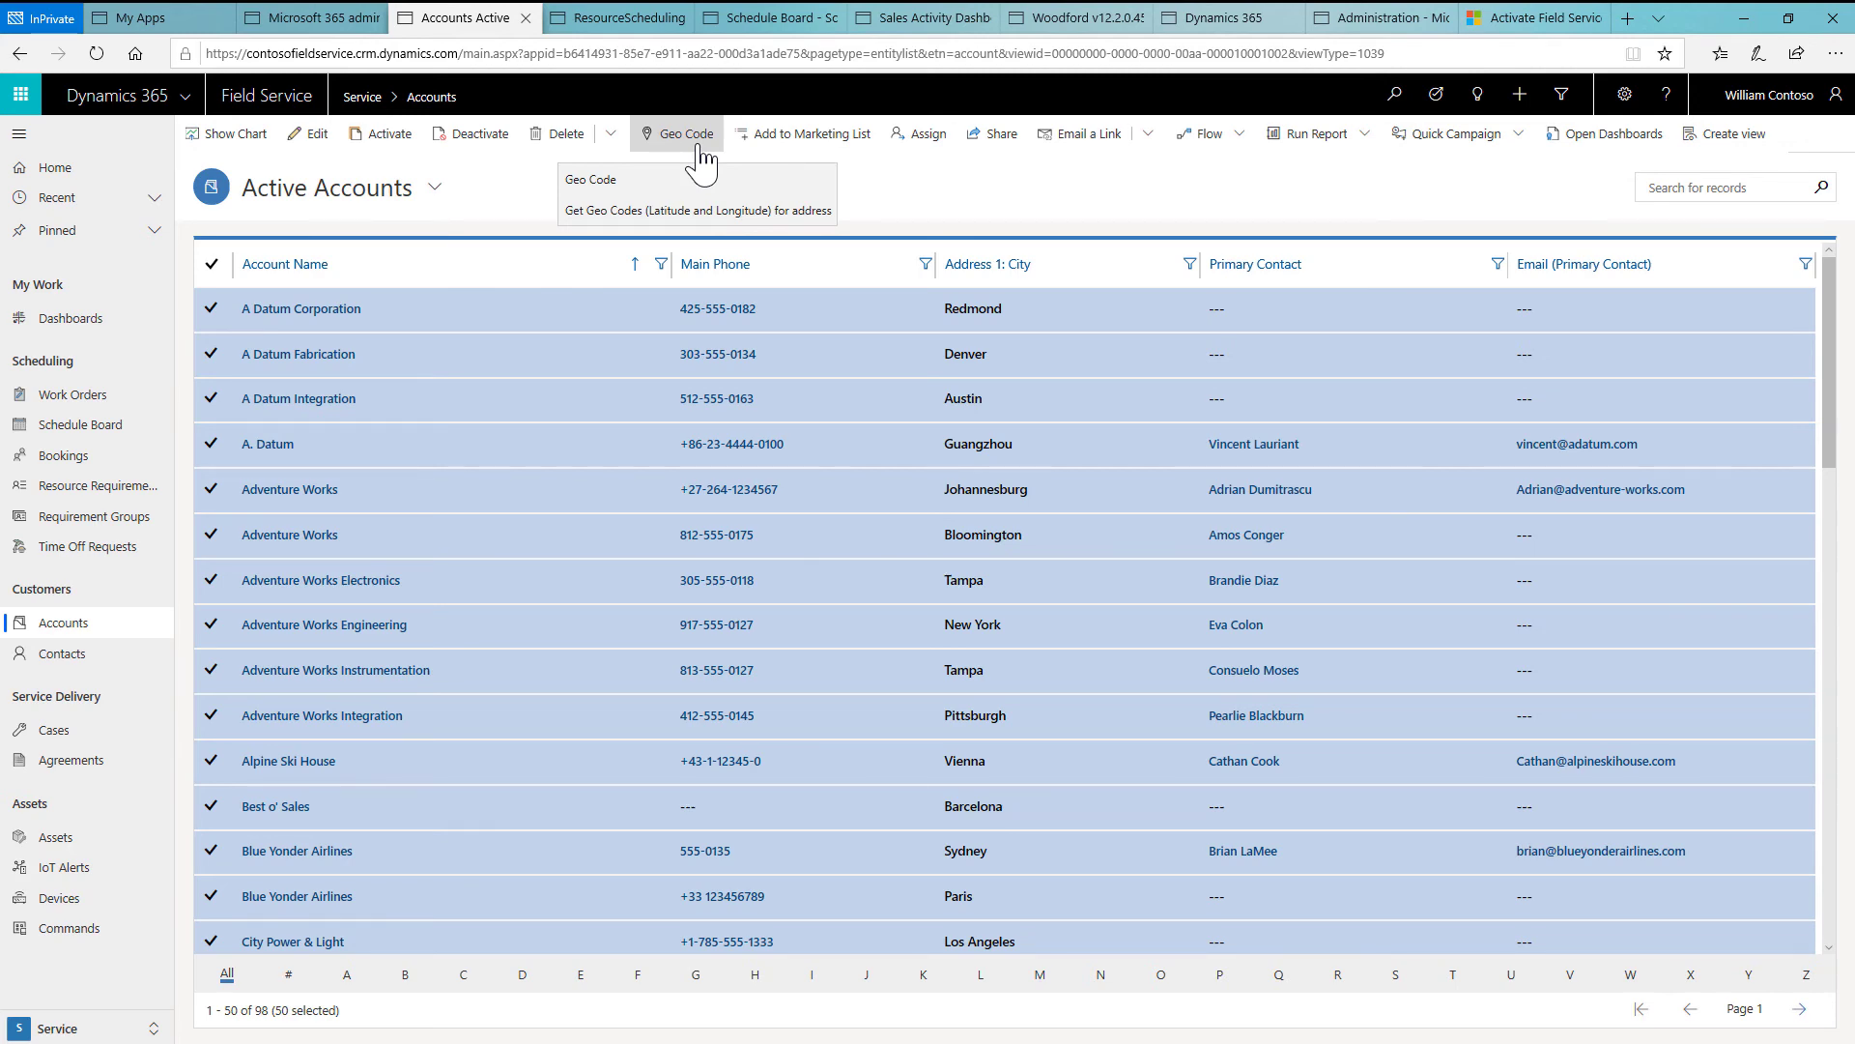
left_click(697, 143)
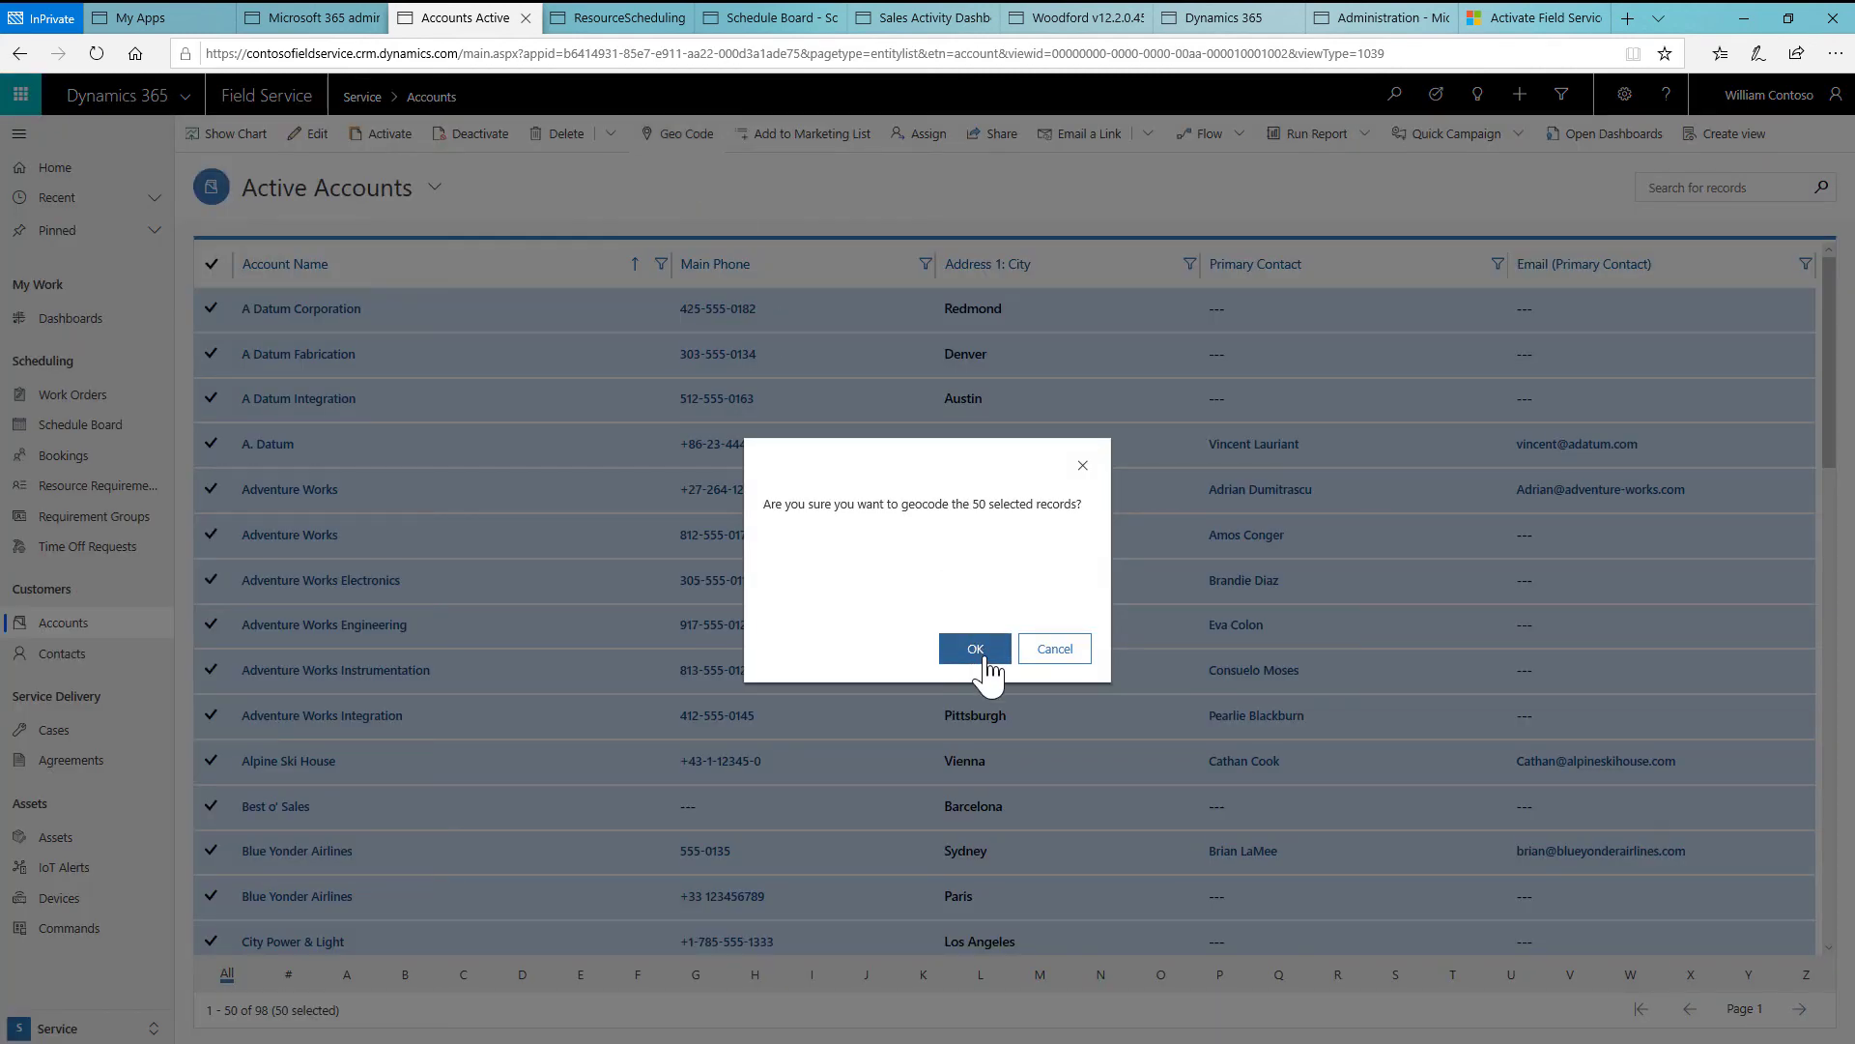
left_click(987, 659)
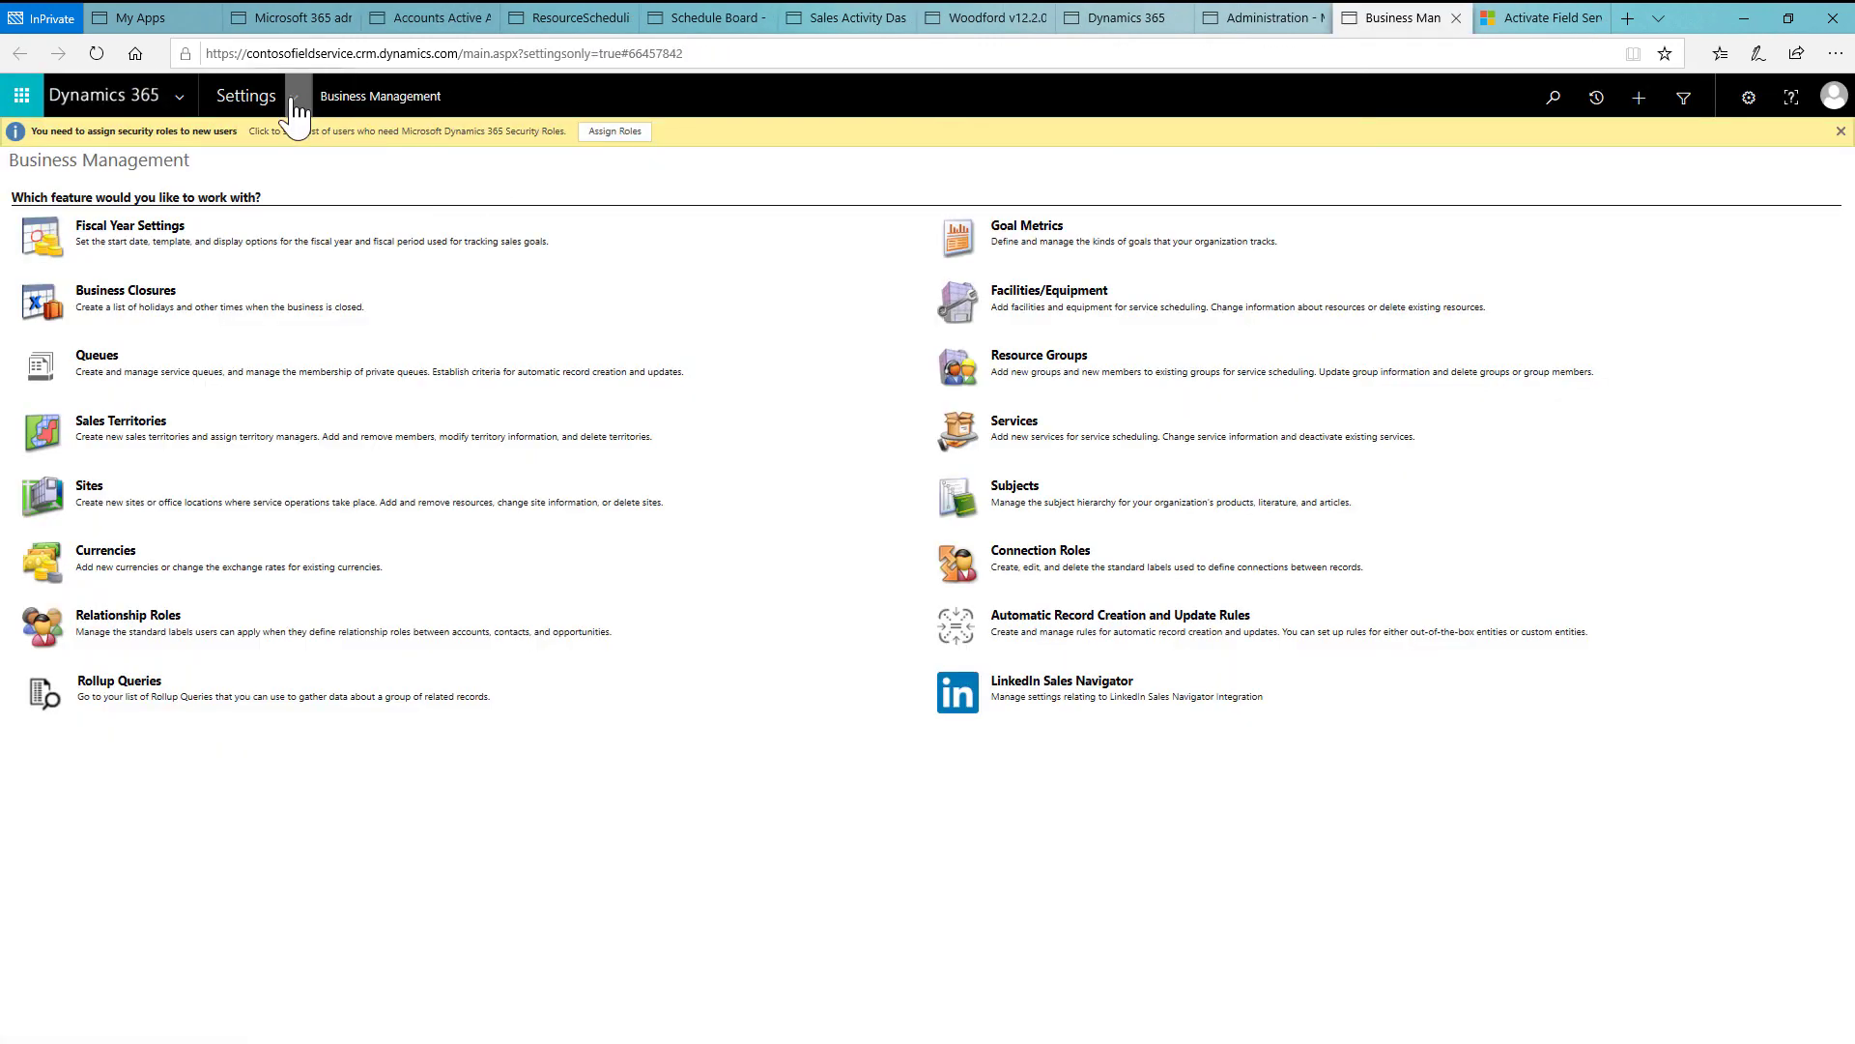
left_click(290, 97)
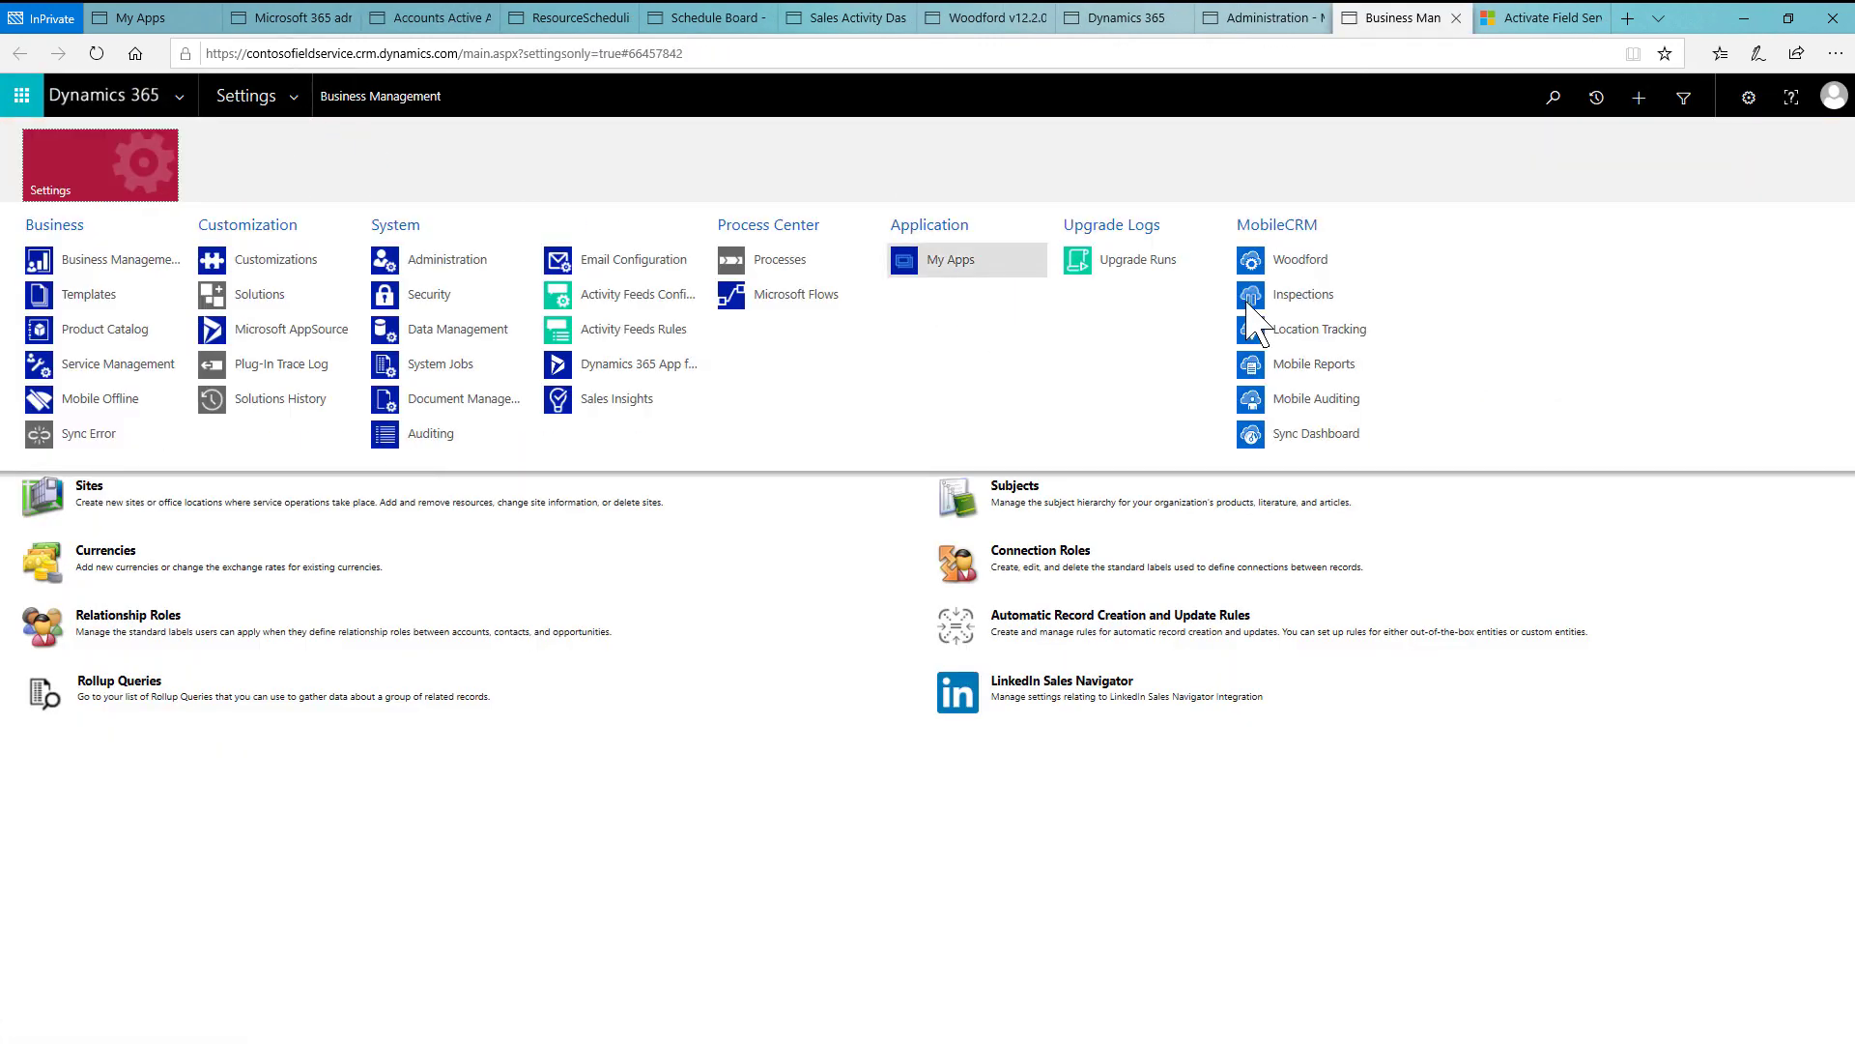
Launch MobileCRM Woodford HTML5 and bring up the entity list for Delete plugins.
left_click(1328, 261)
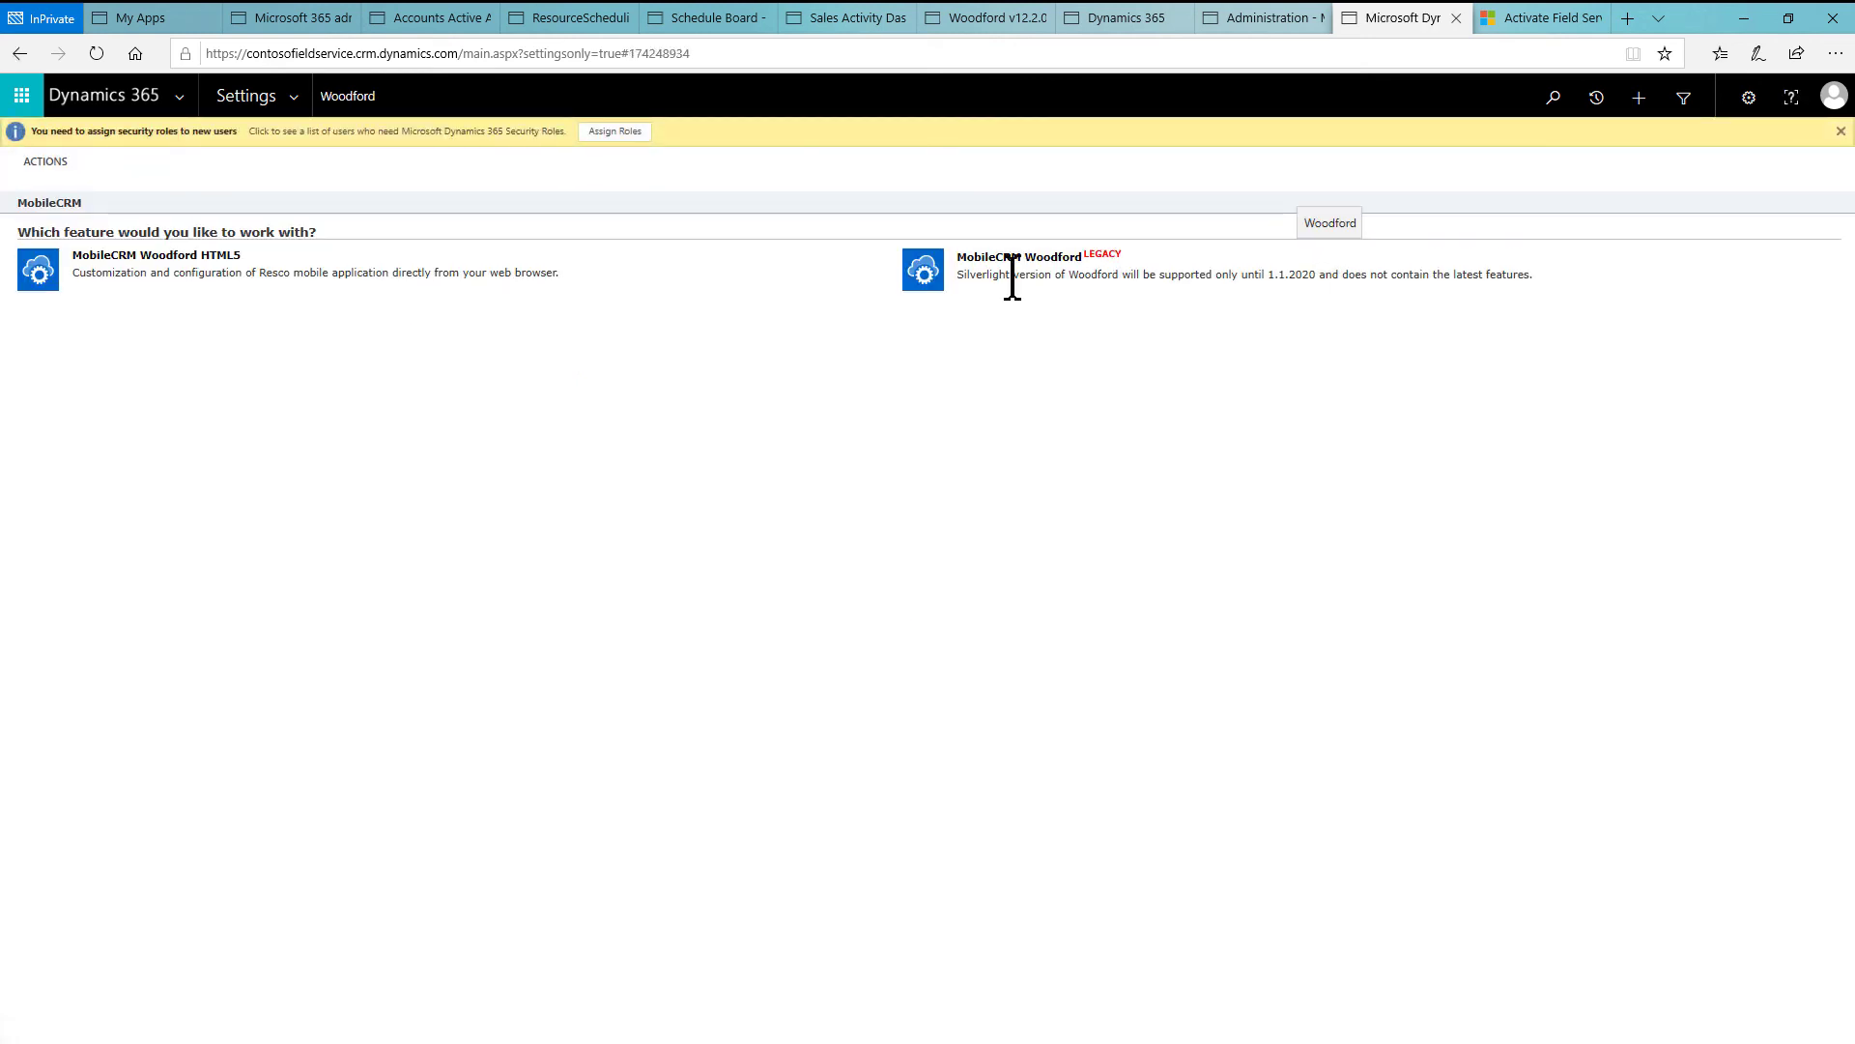
left_click(228, 257)
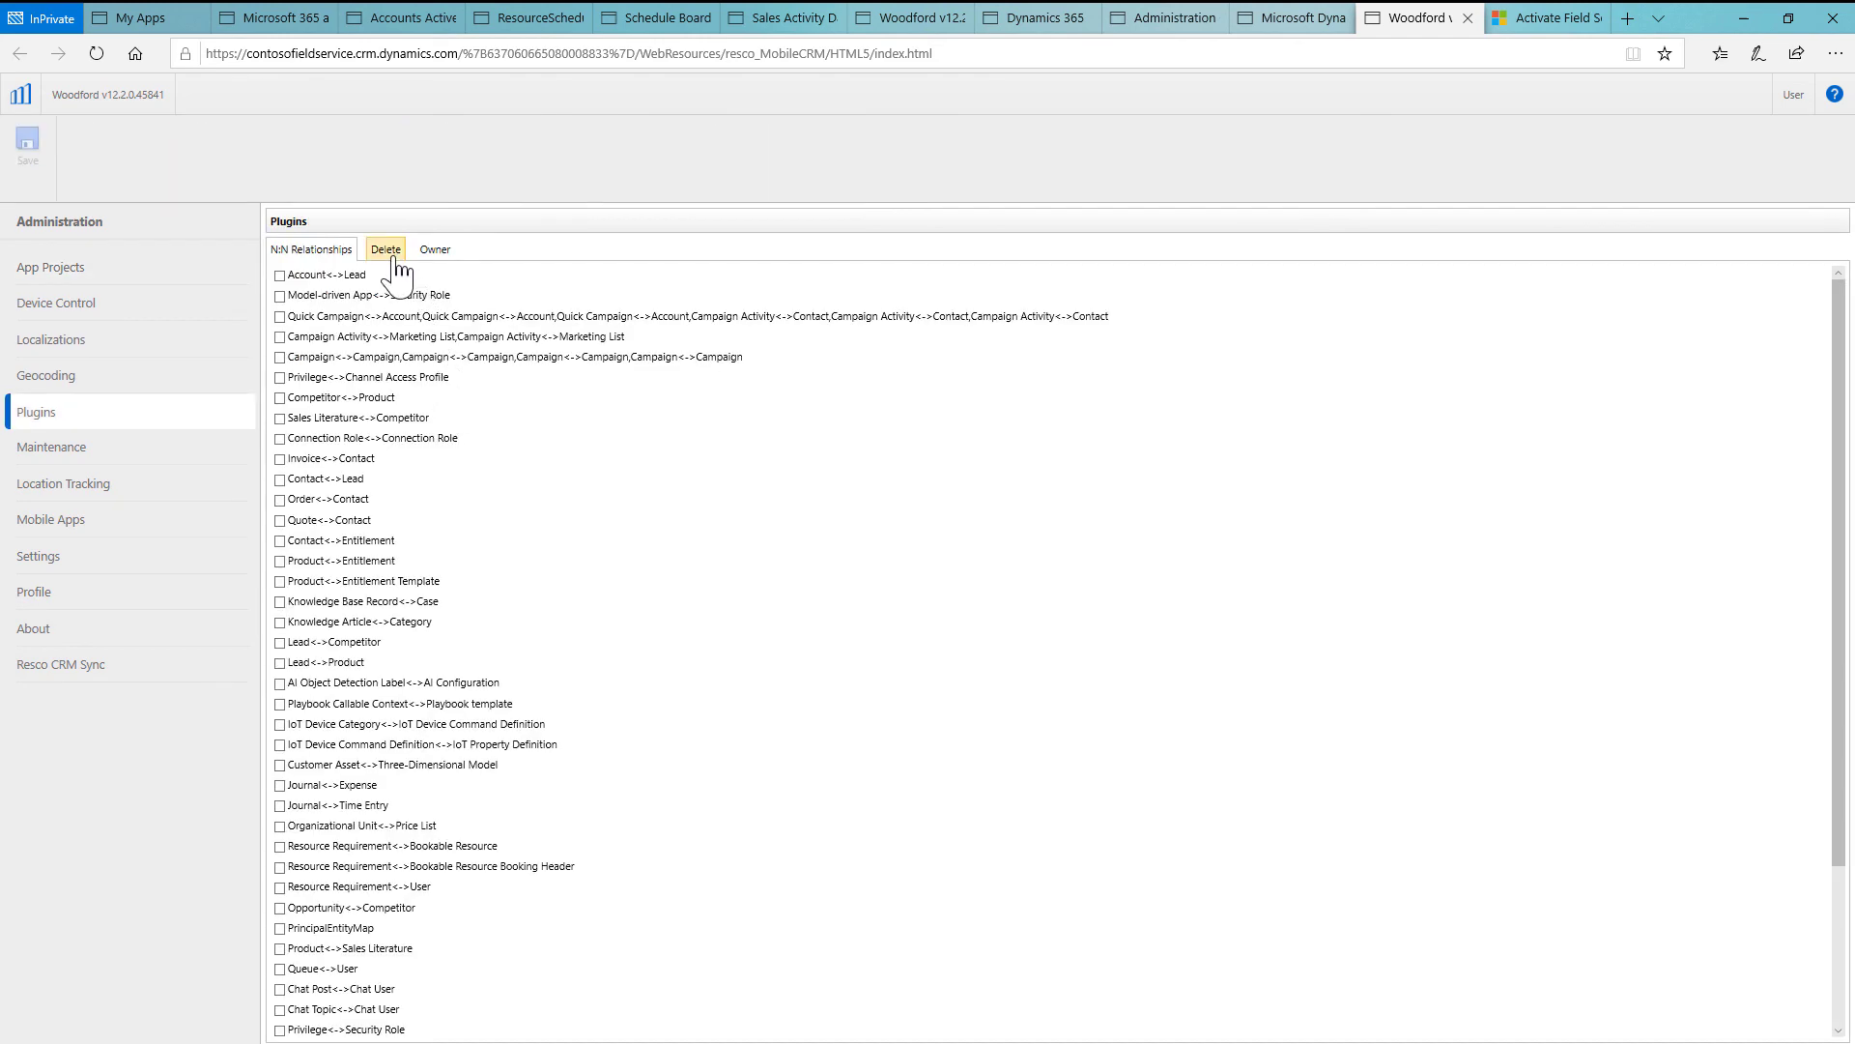
left_click(394, 258)
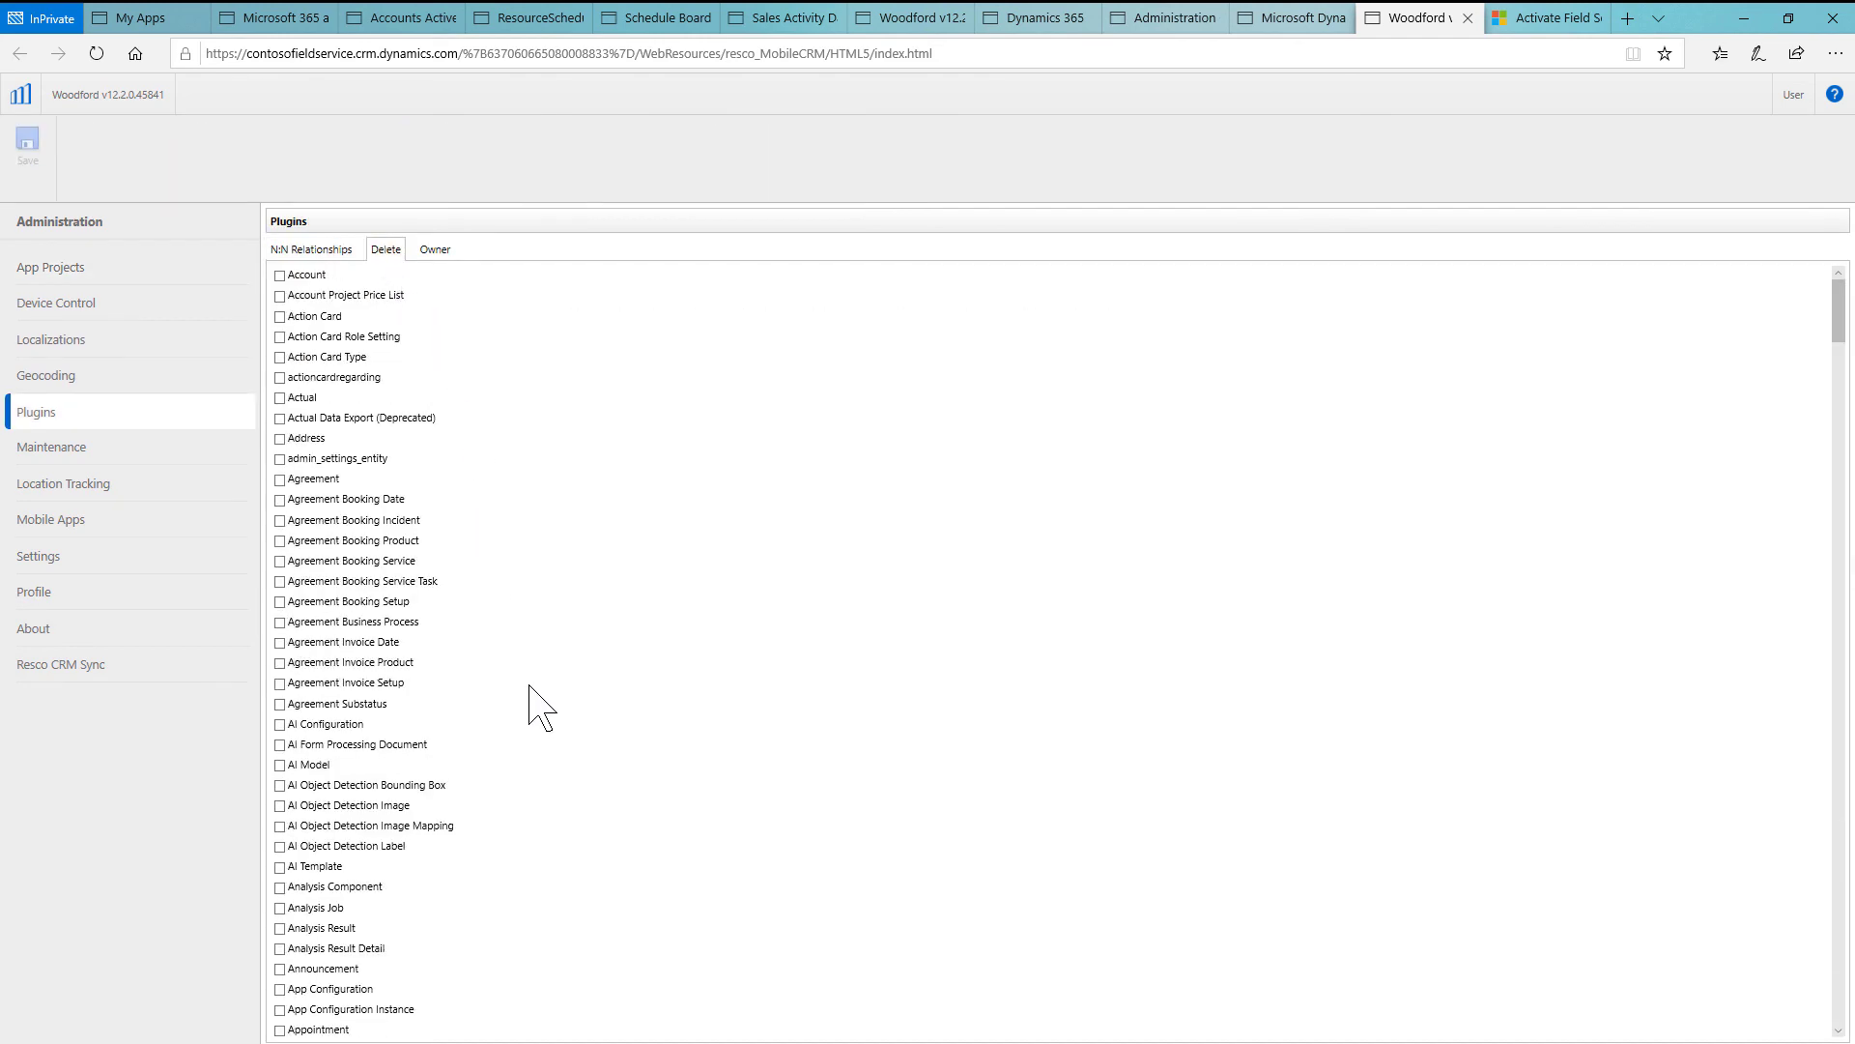
scroll(537, 688, "down", 2)
scroll(537, 688, "down", 4)
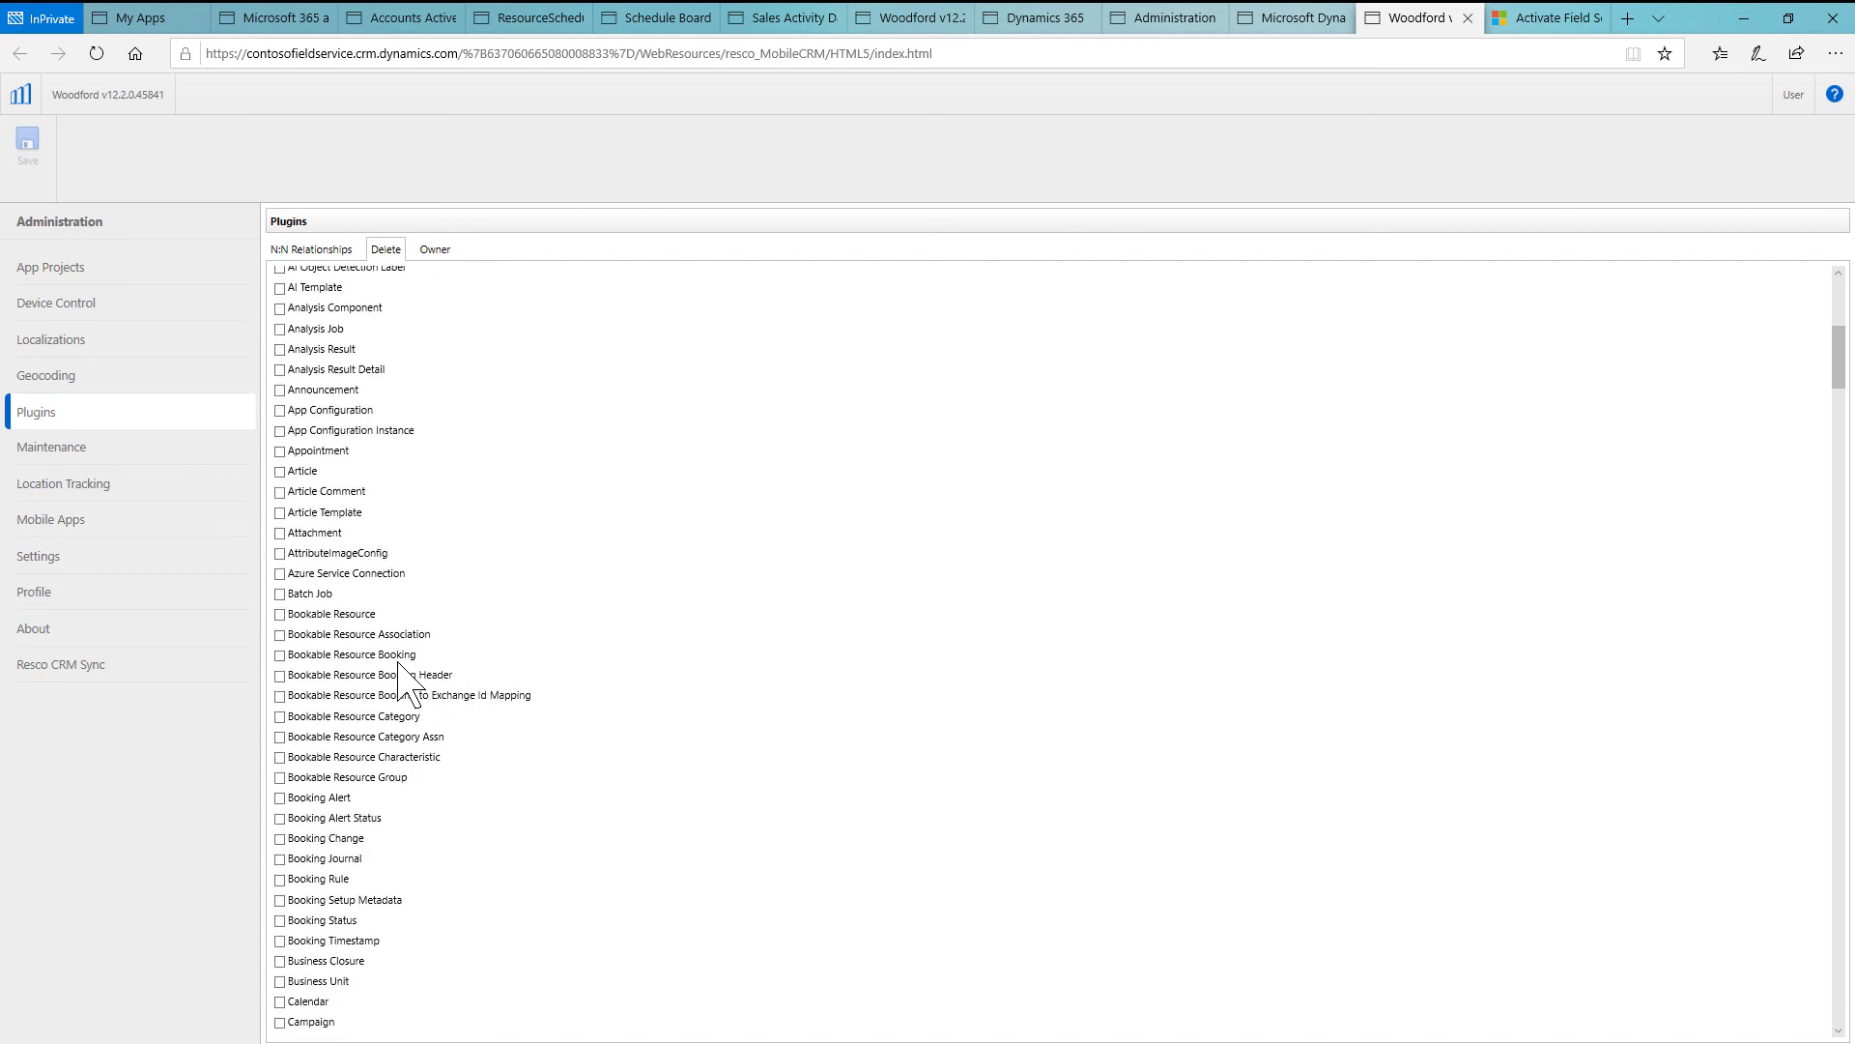
scroll(405, 681, "down", 6)
scroll(401, 667, "down", 15)
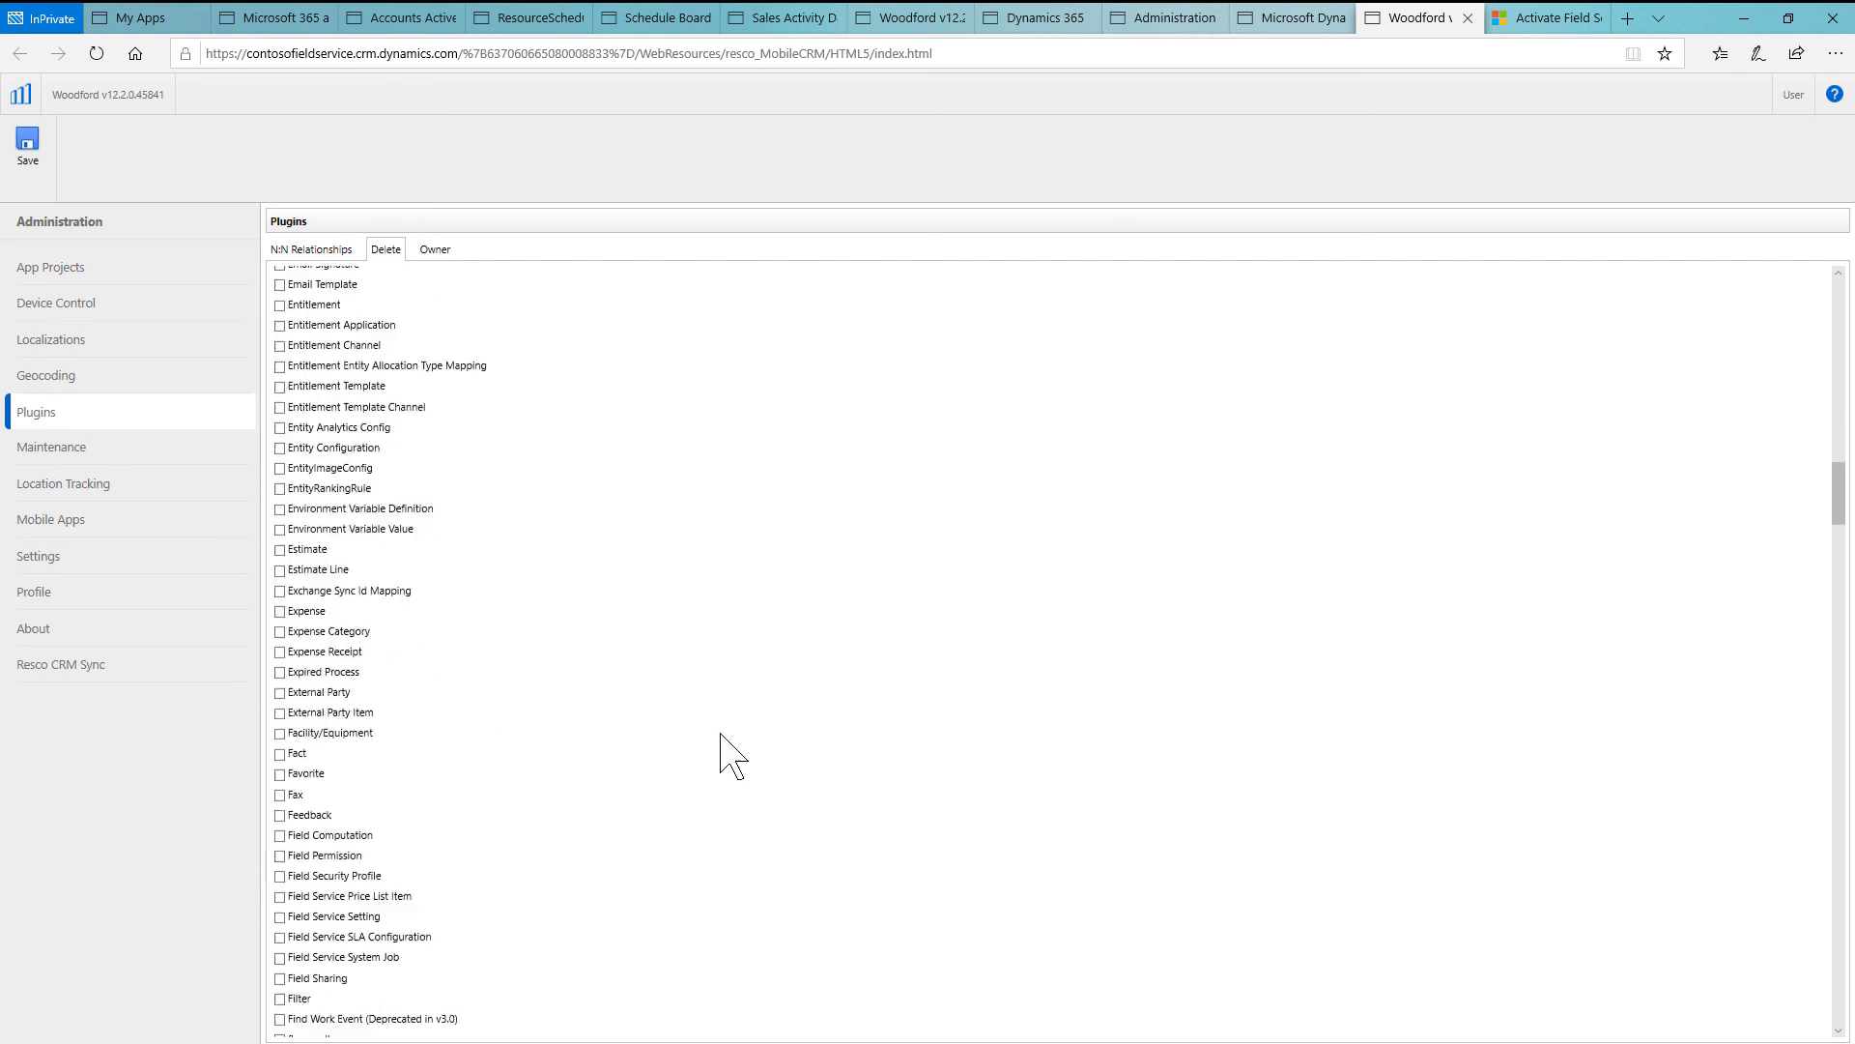
left_click_drag(1834, 543, 1836, 1014)
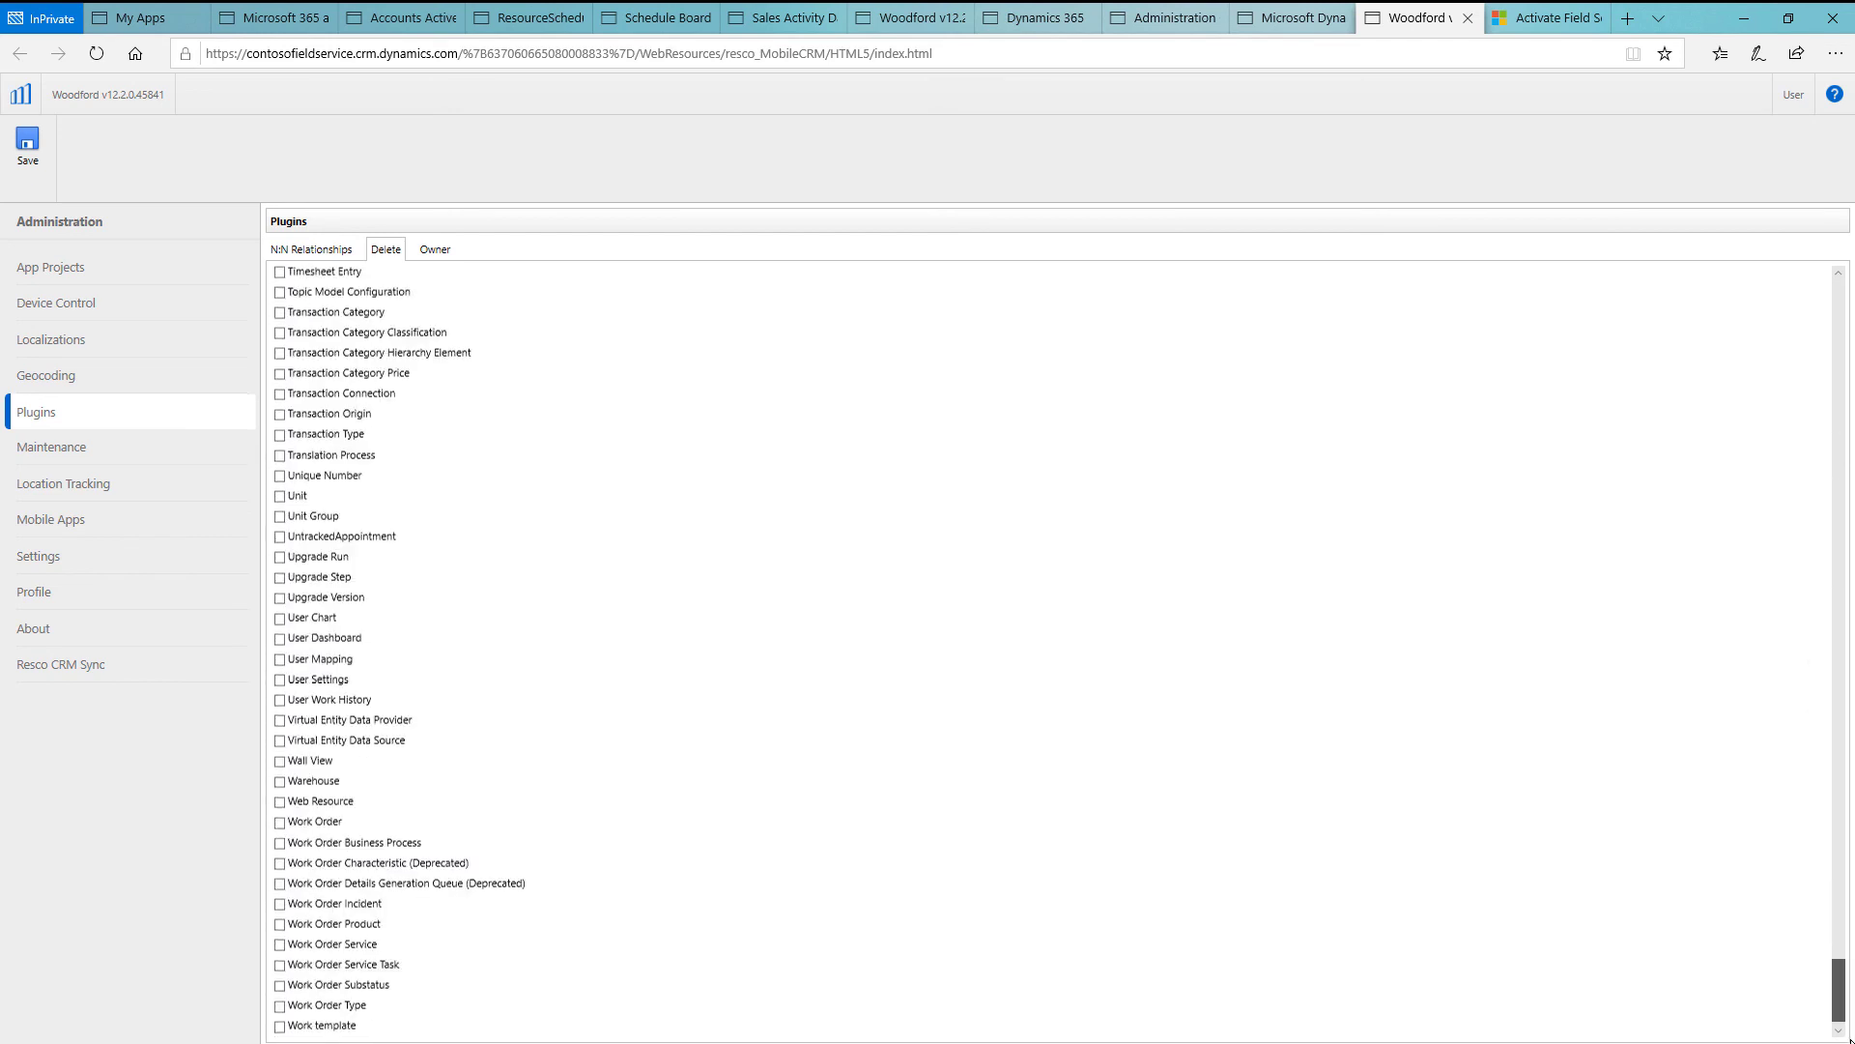
Enable Delete plugins for Work Order, Work Order Incident, Work Order Product and Work Order Service, and save.
left_click(321, 824)
left_click(356, 904)
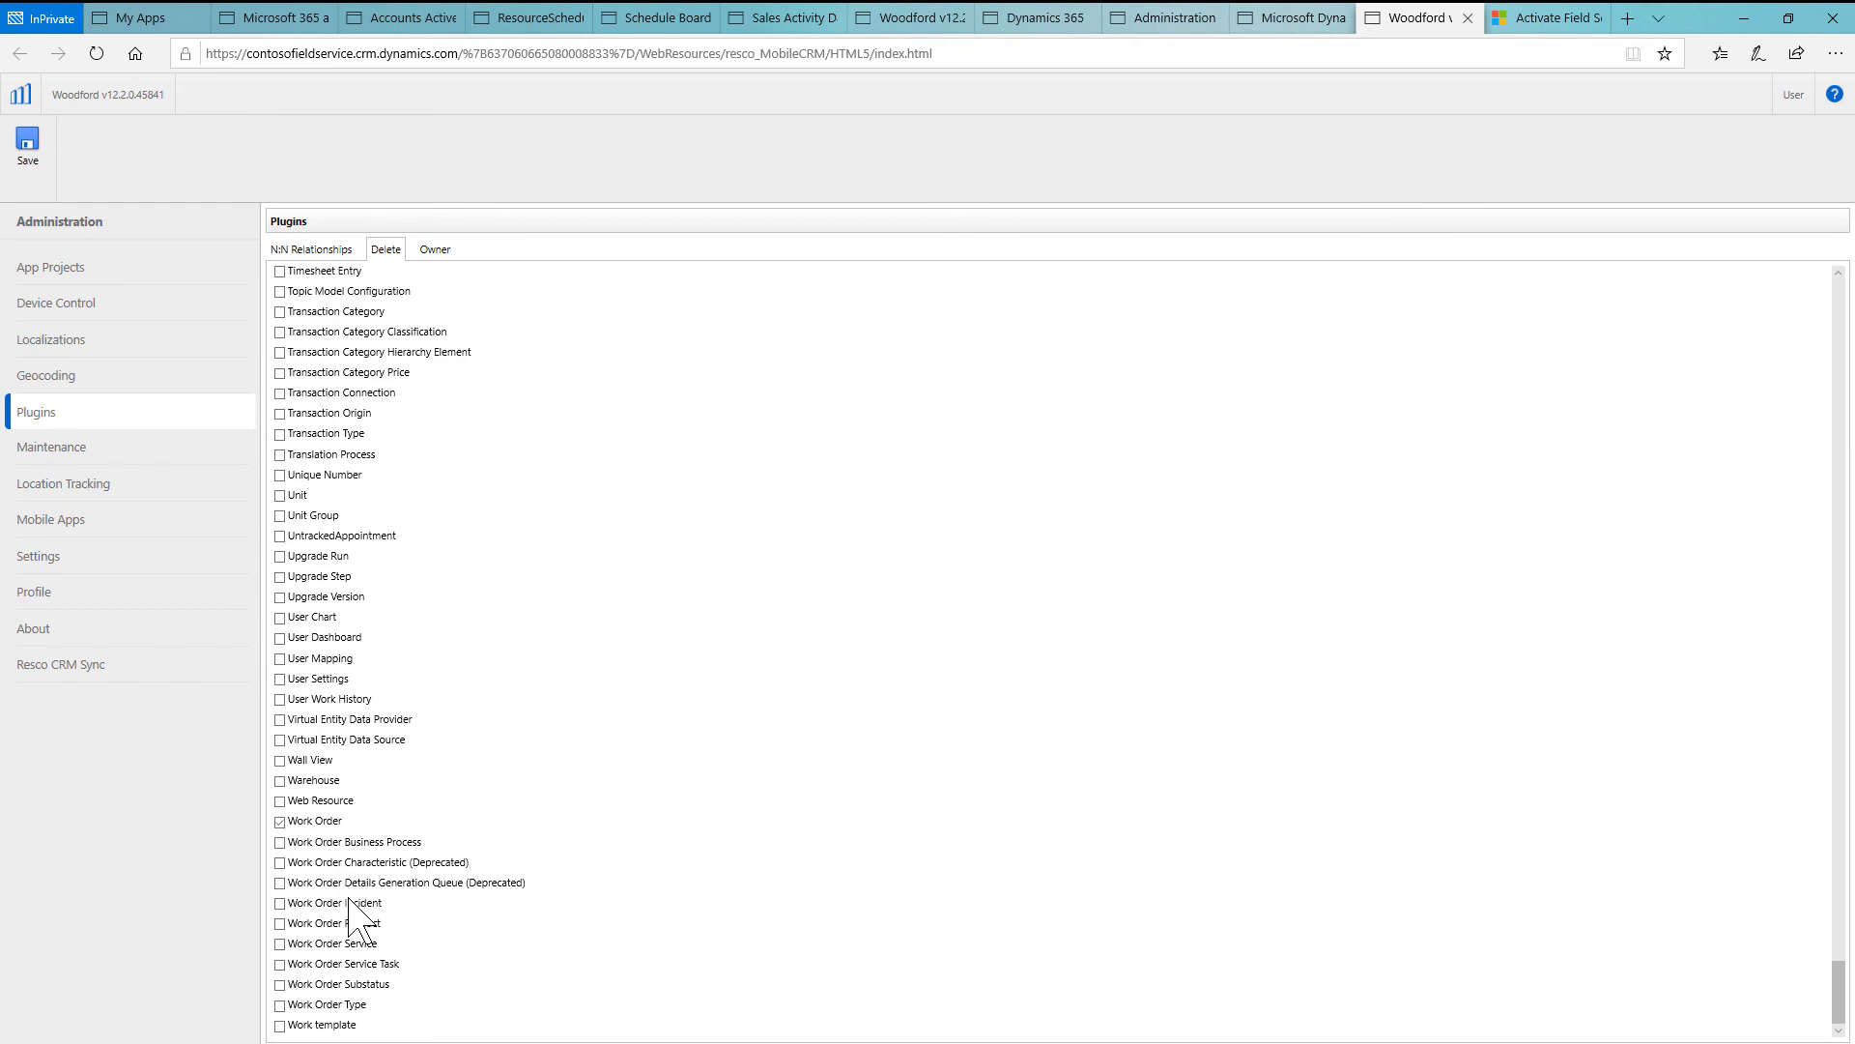
left_click(361, 925)
left_click(361, 944)
left_click(29, 160)
left_click(106, 273)
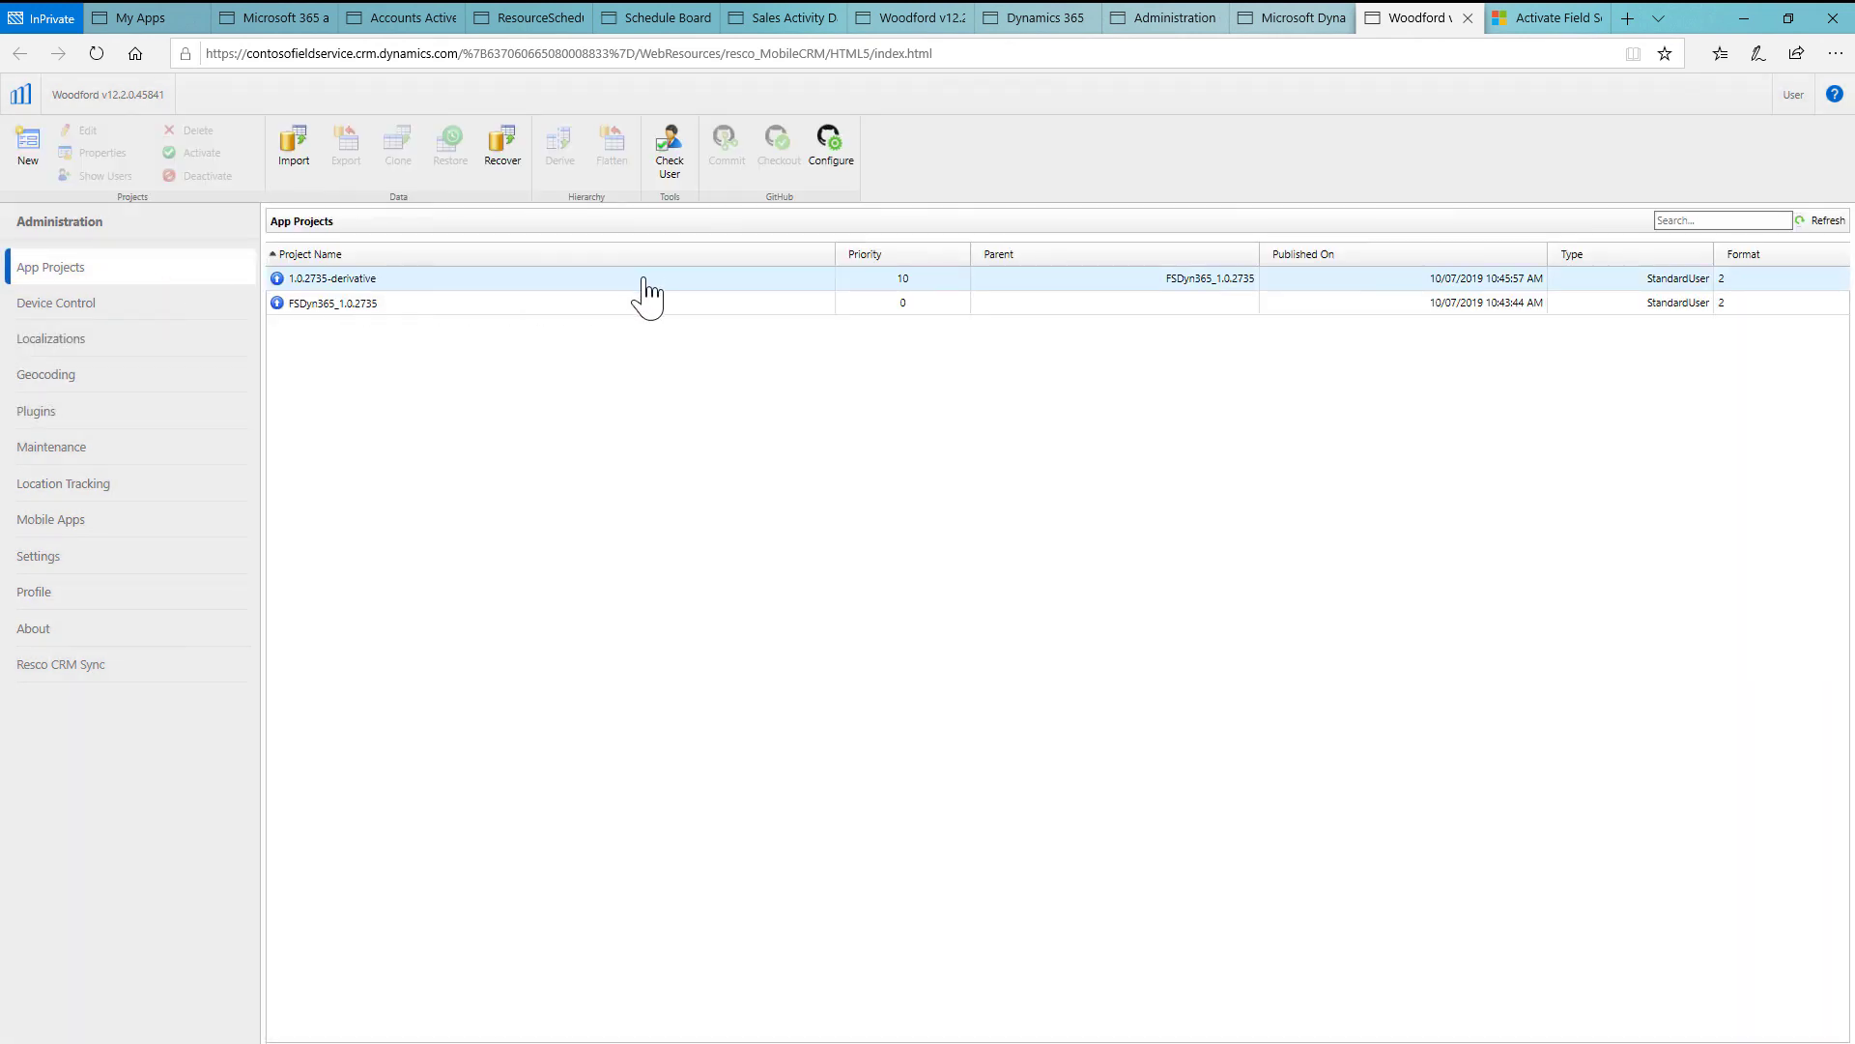
In the 1.0.2735-derivative project's configuration, set Auto Sync to OnStart.
left_click(643, 281)
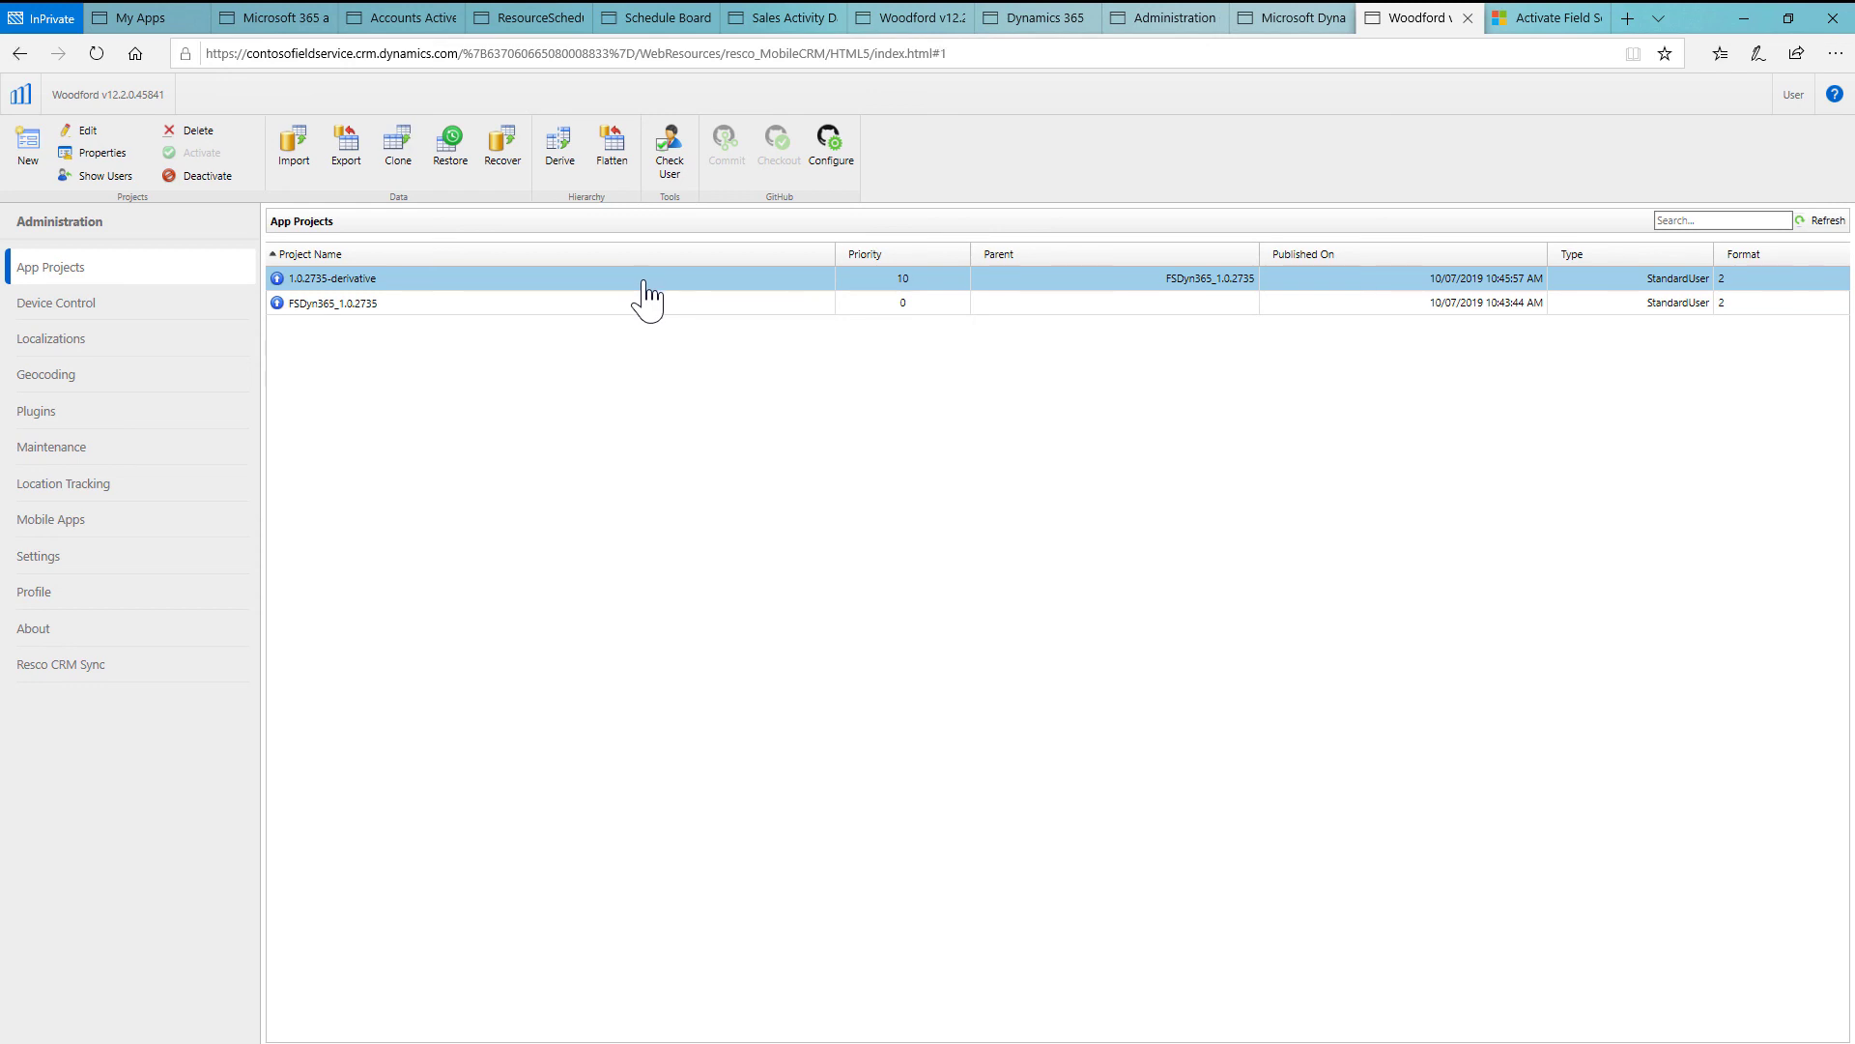
double_click(644, 280)
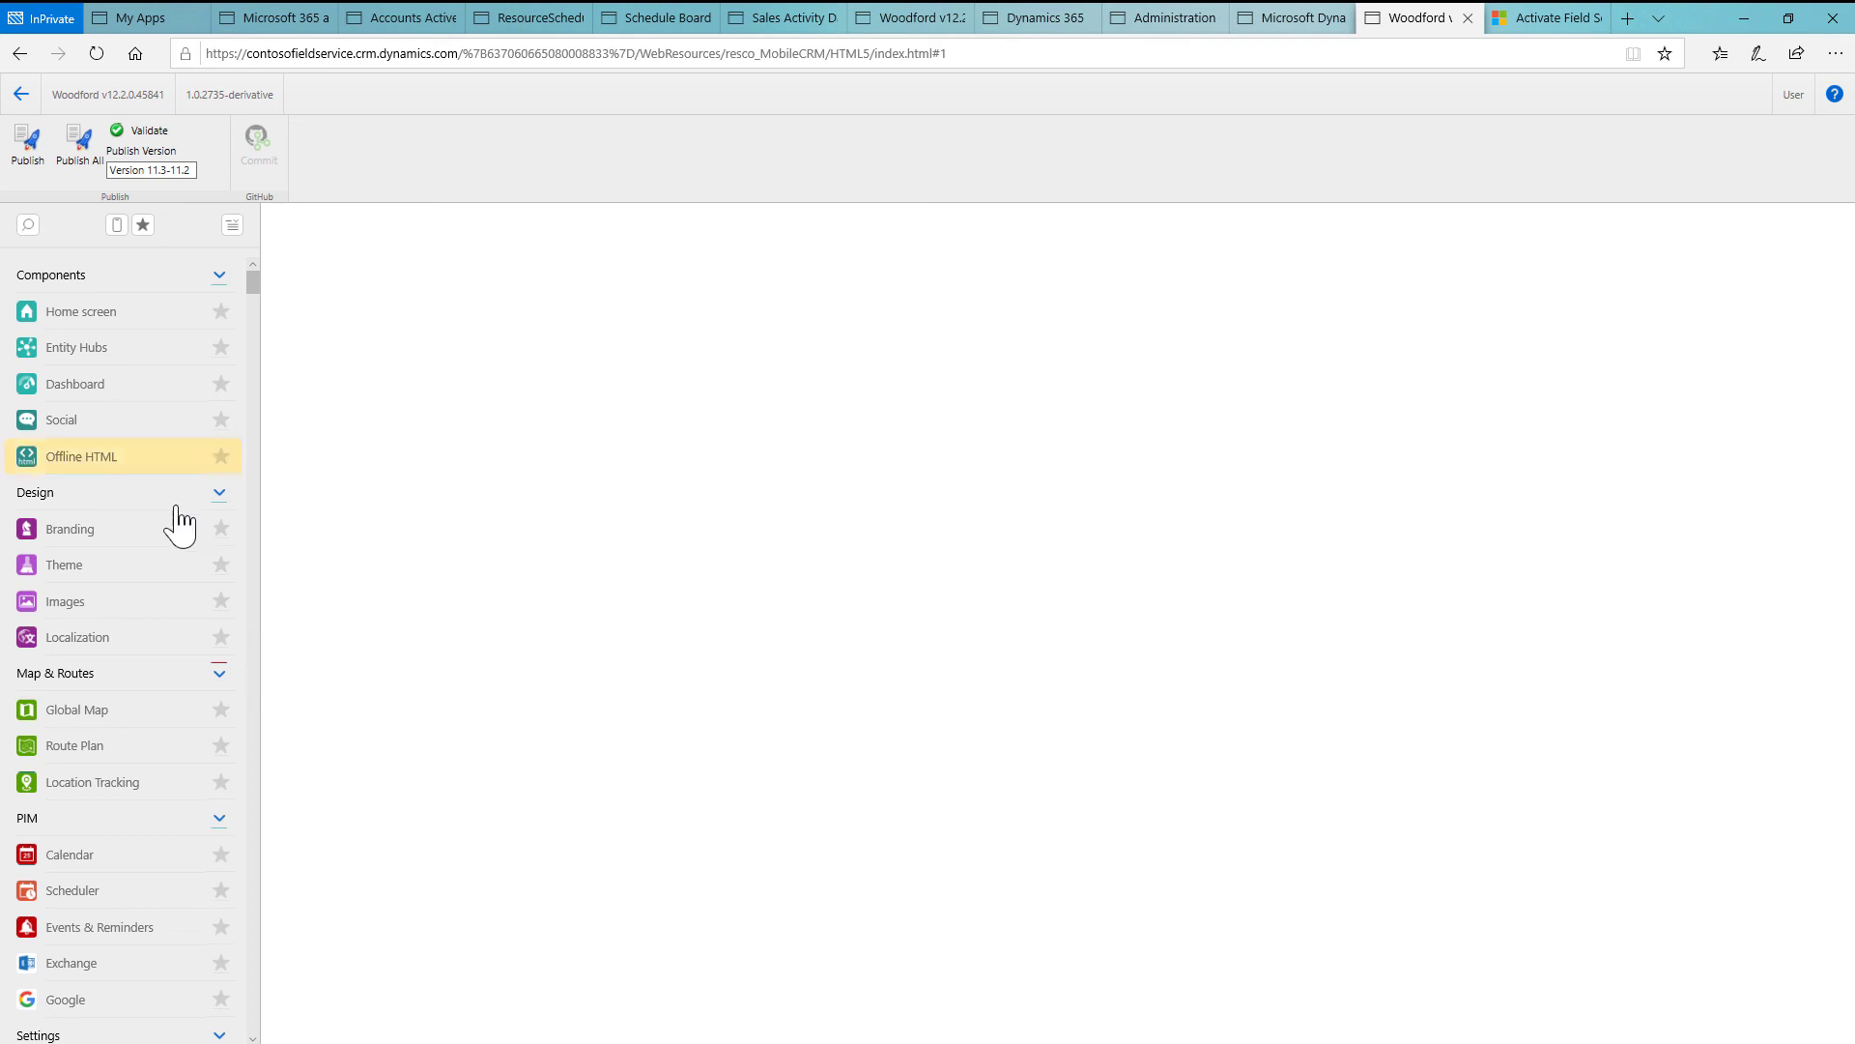
scroll(166, 561, "down", 5)
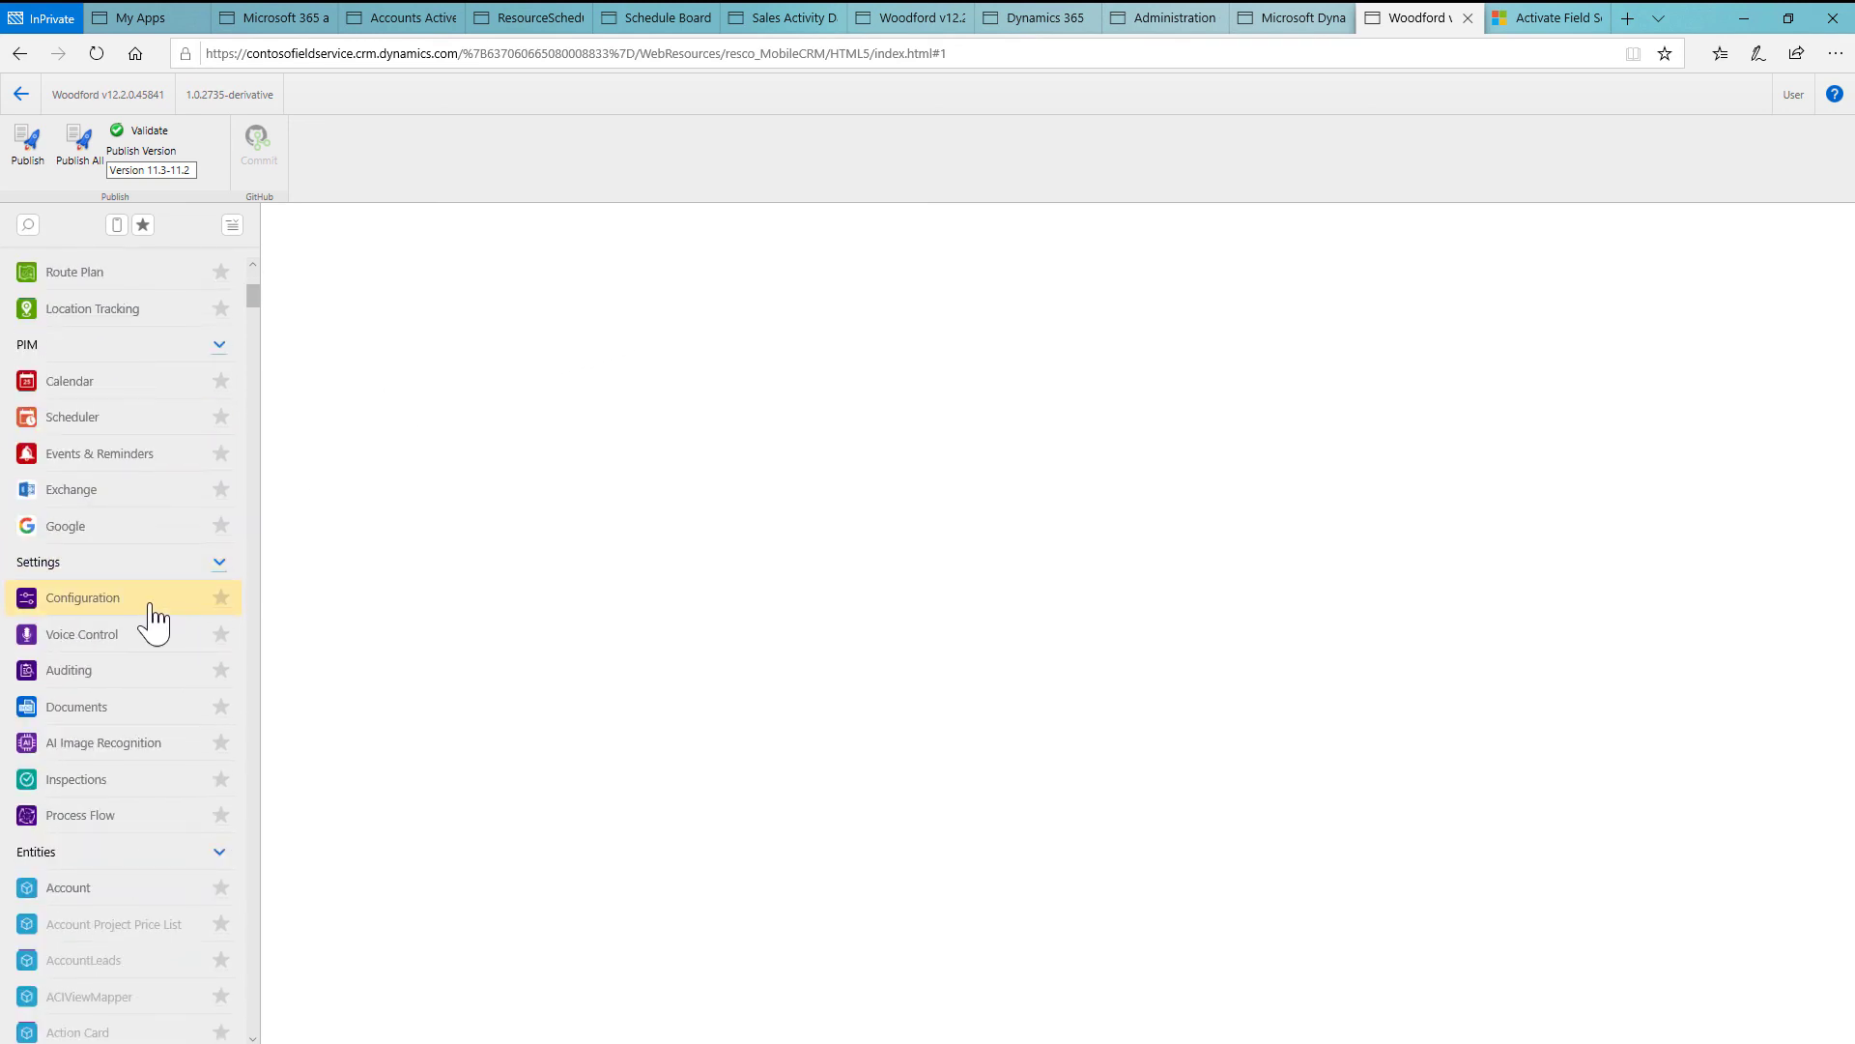
left_click(162, 607)
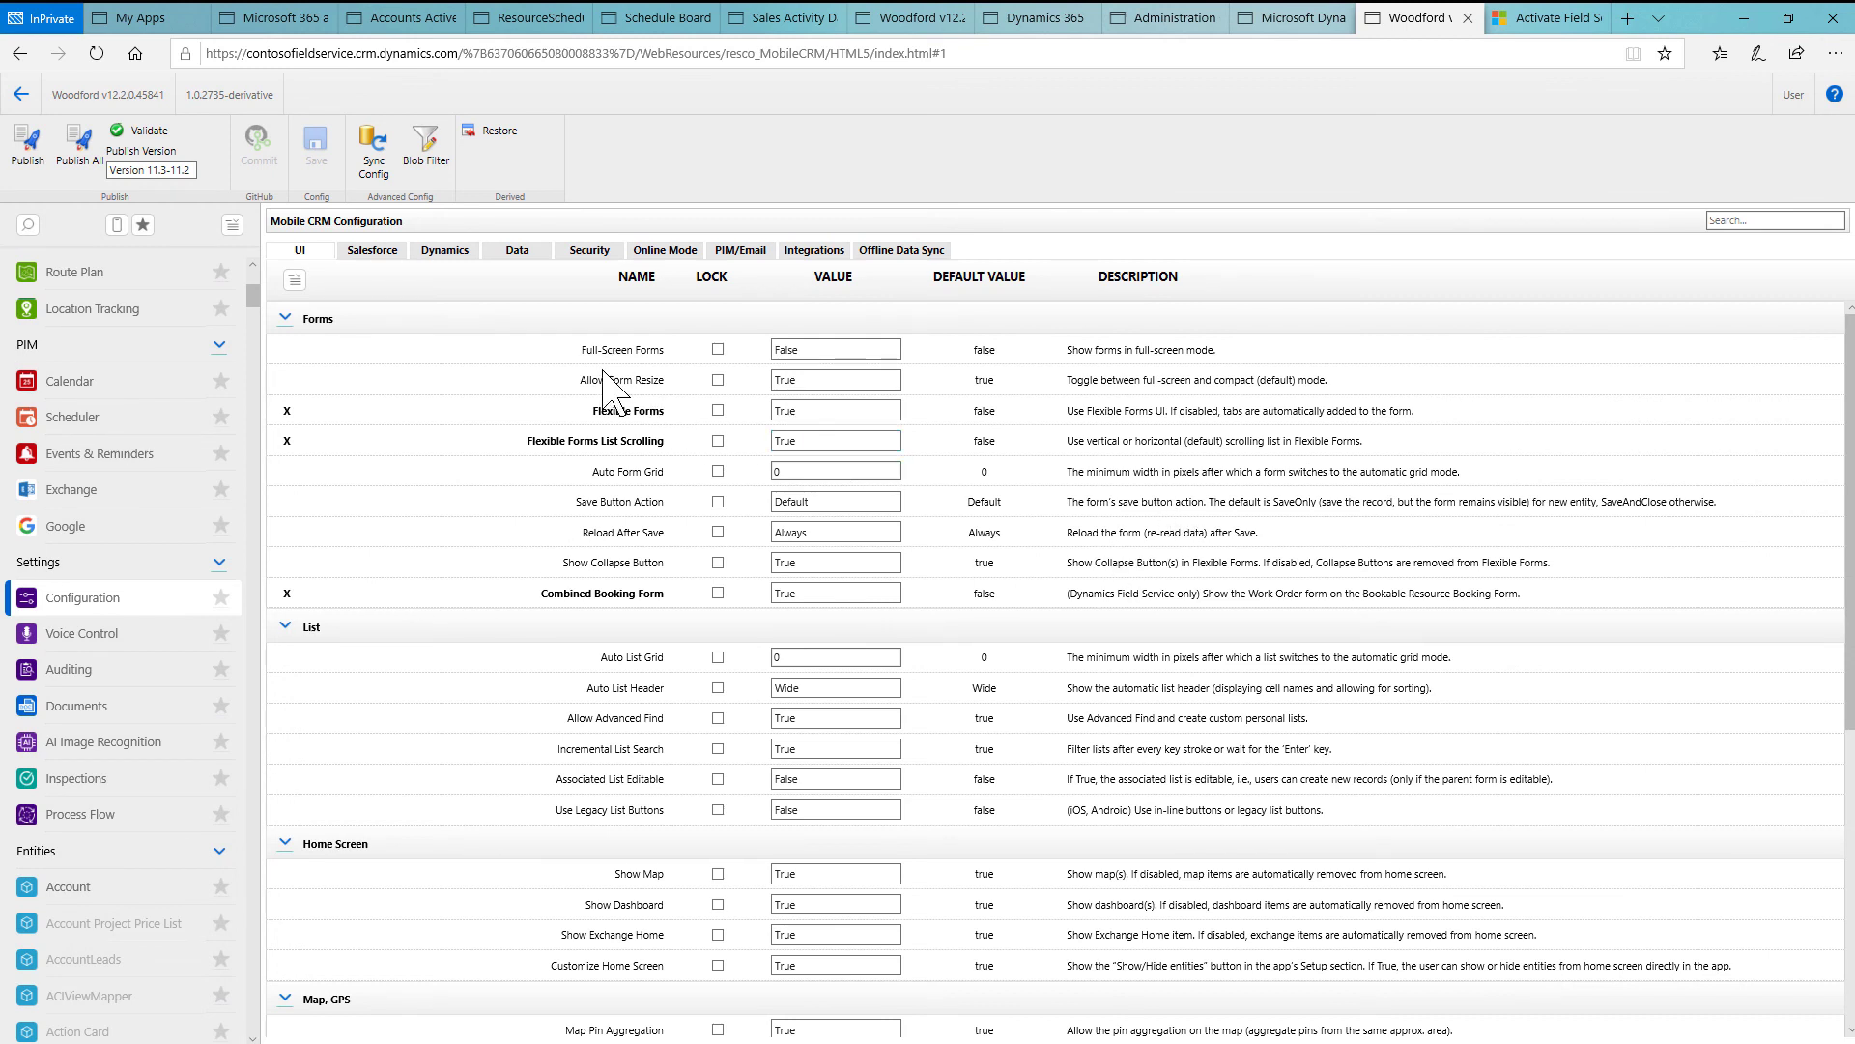
left_click(902, 251)
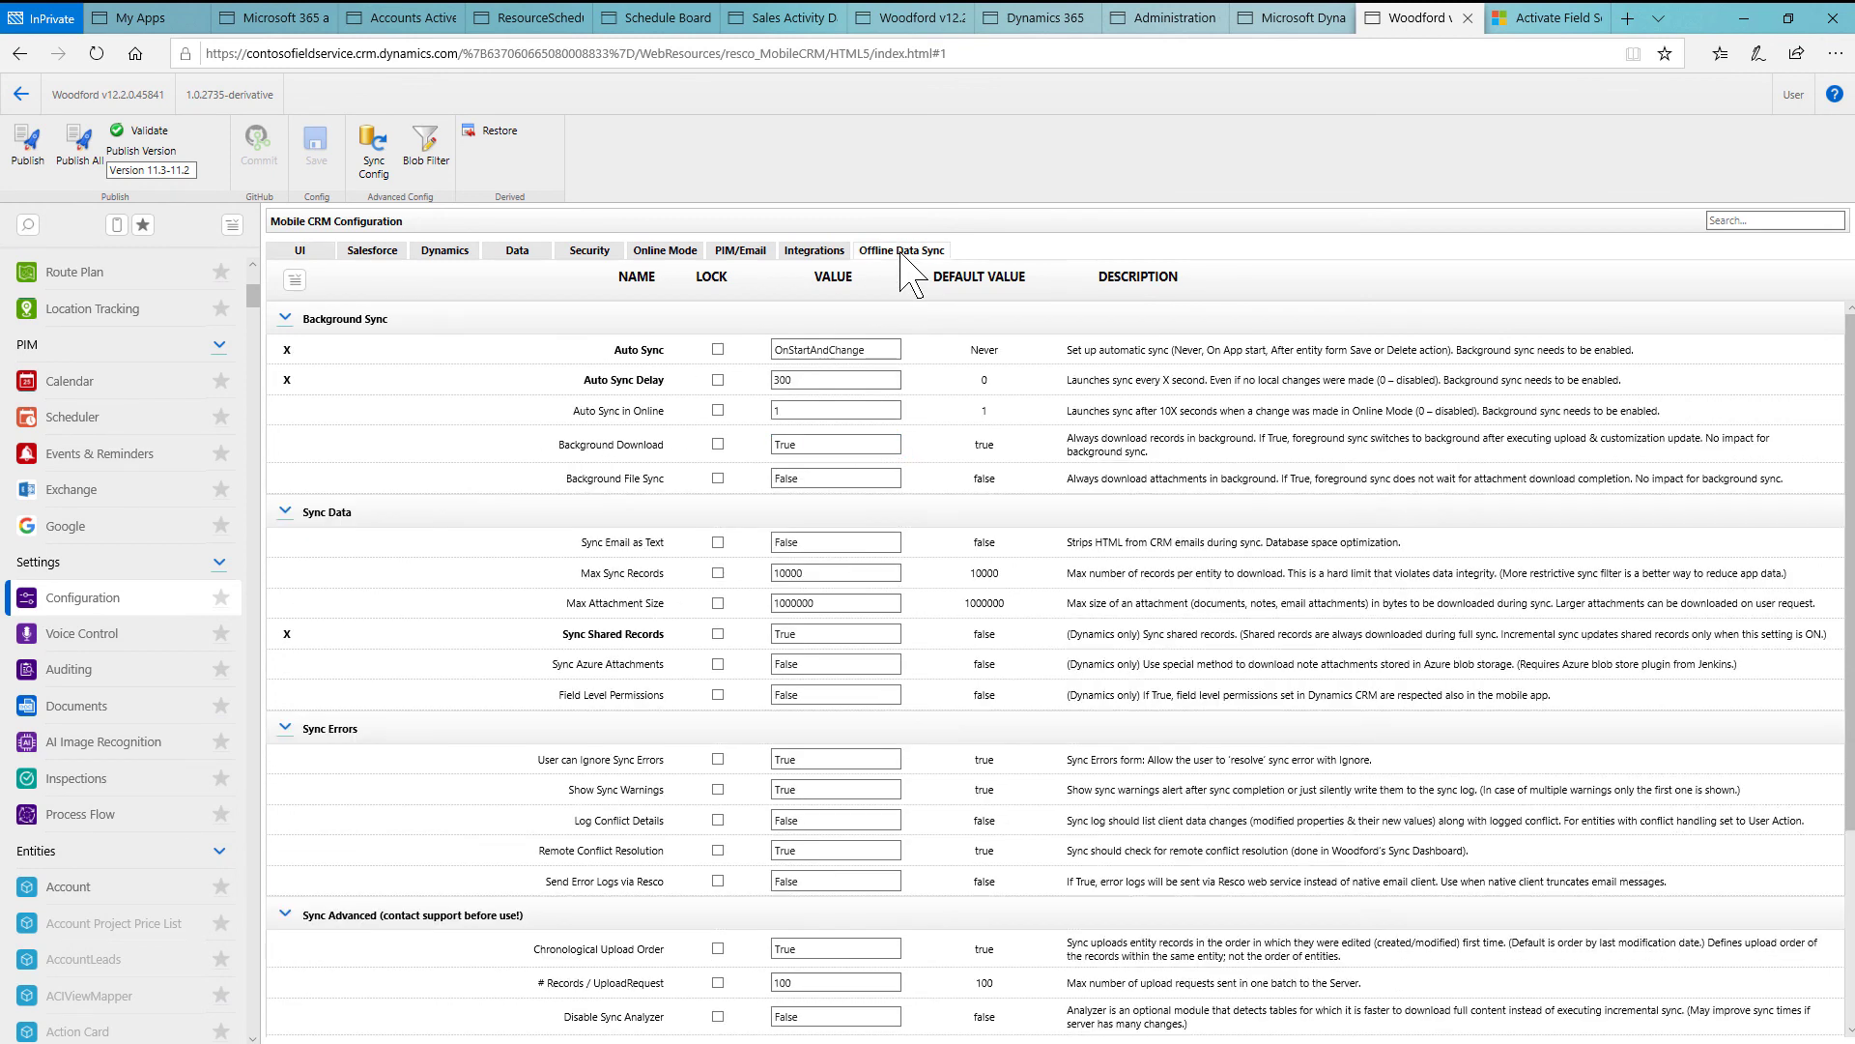
left_click(835, 378)
left_click(856, 350)
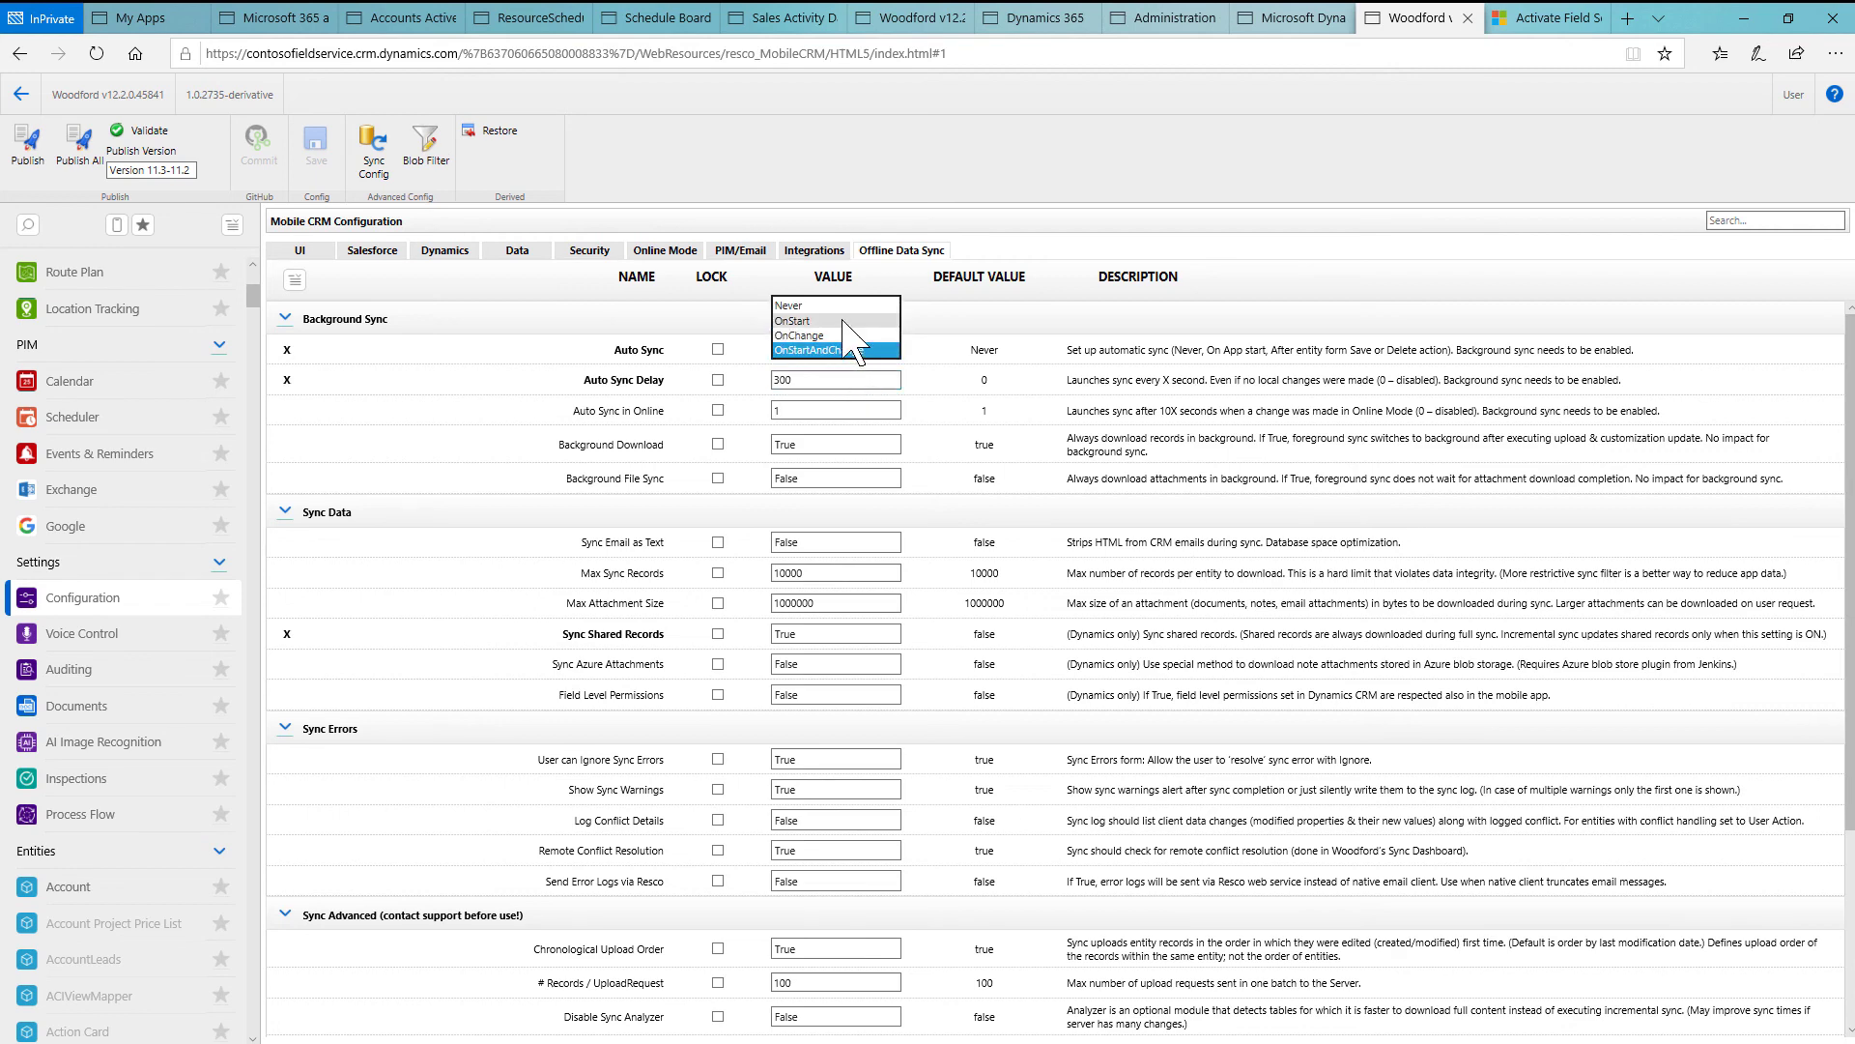
left_click(844, 323)
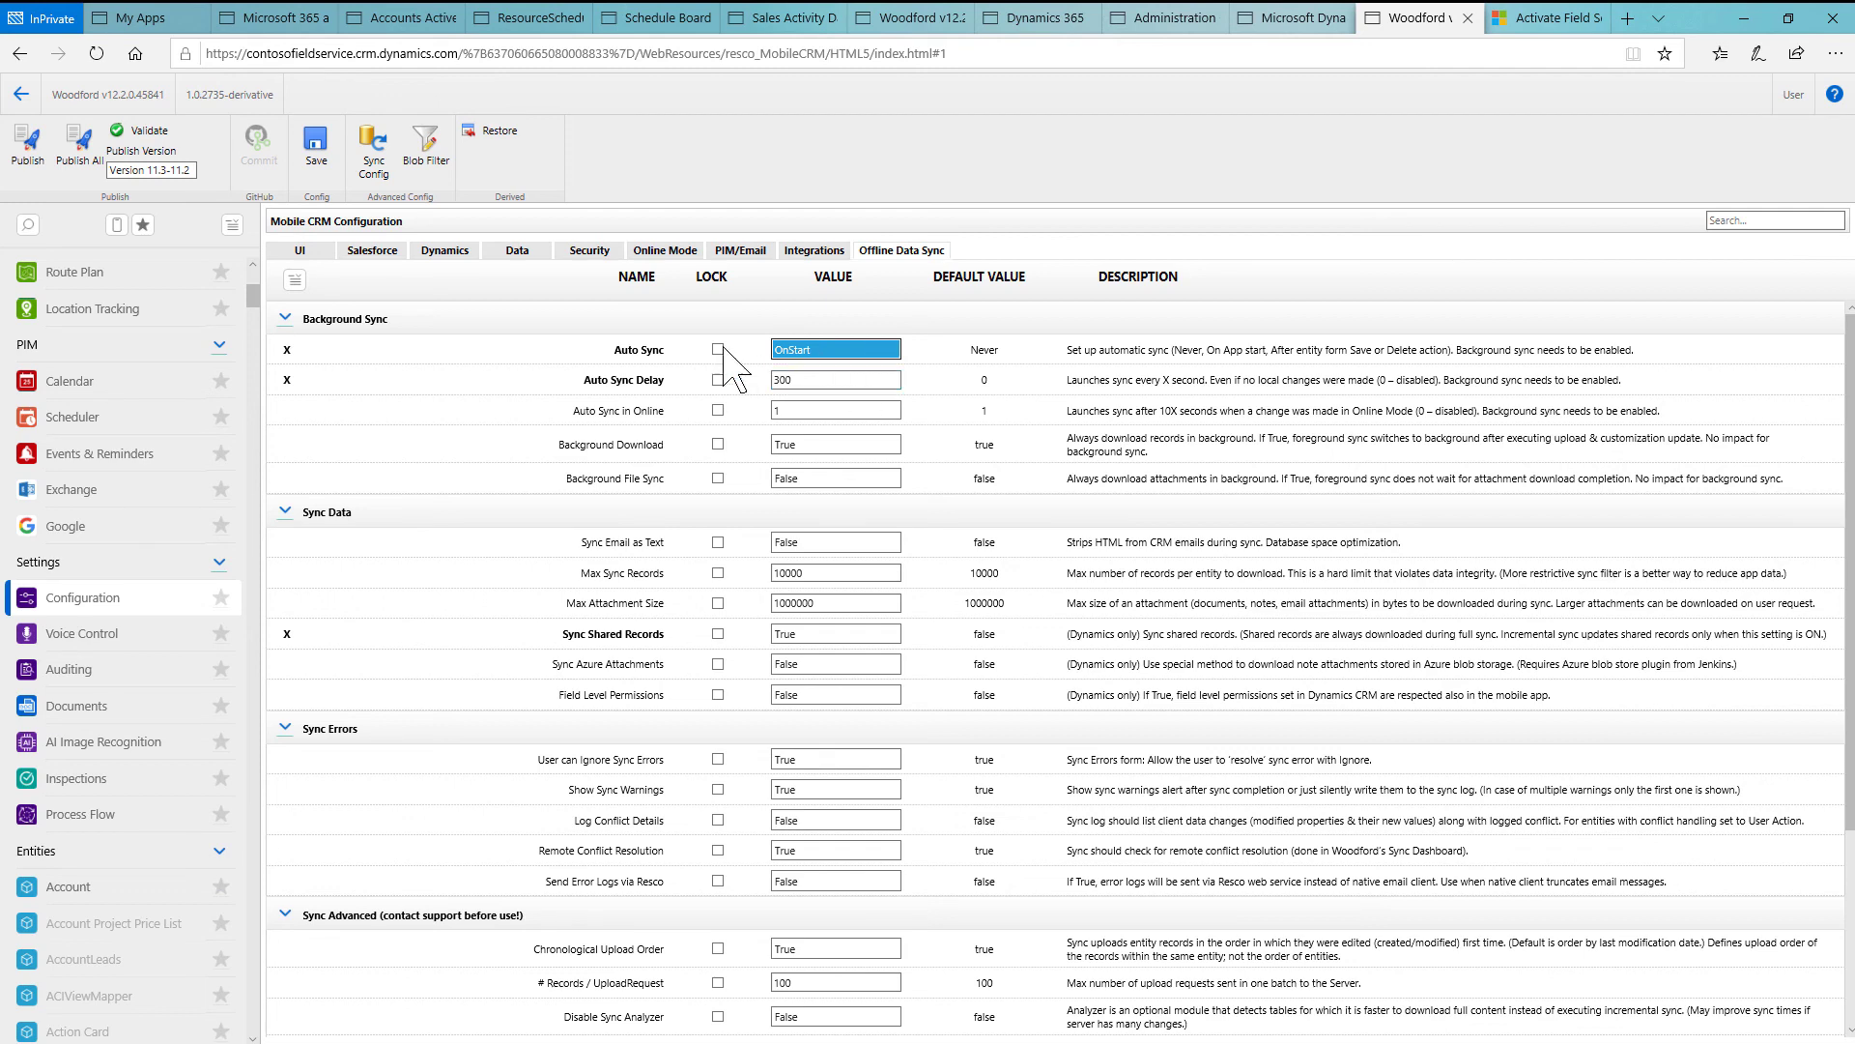
Set Save Password to True under Security and save the configuration.
left_click(592, 253)
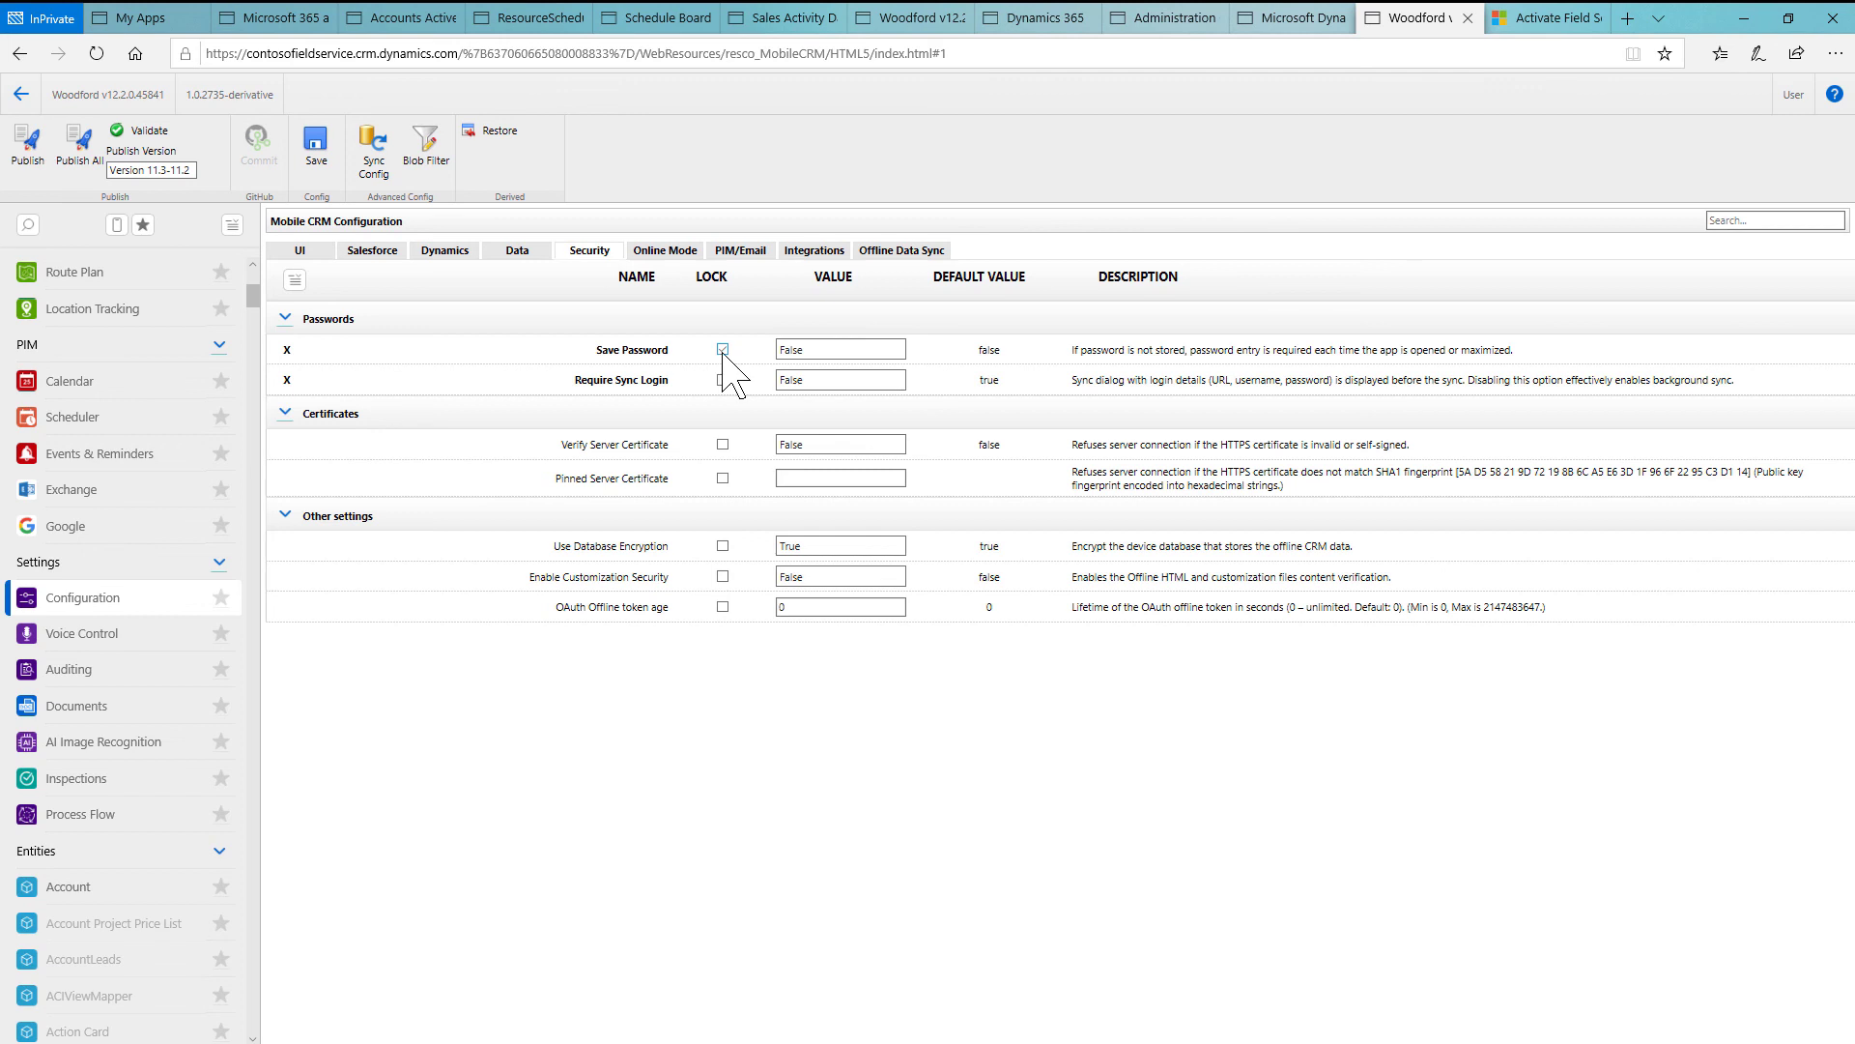
left_click(806, 350)
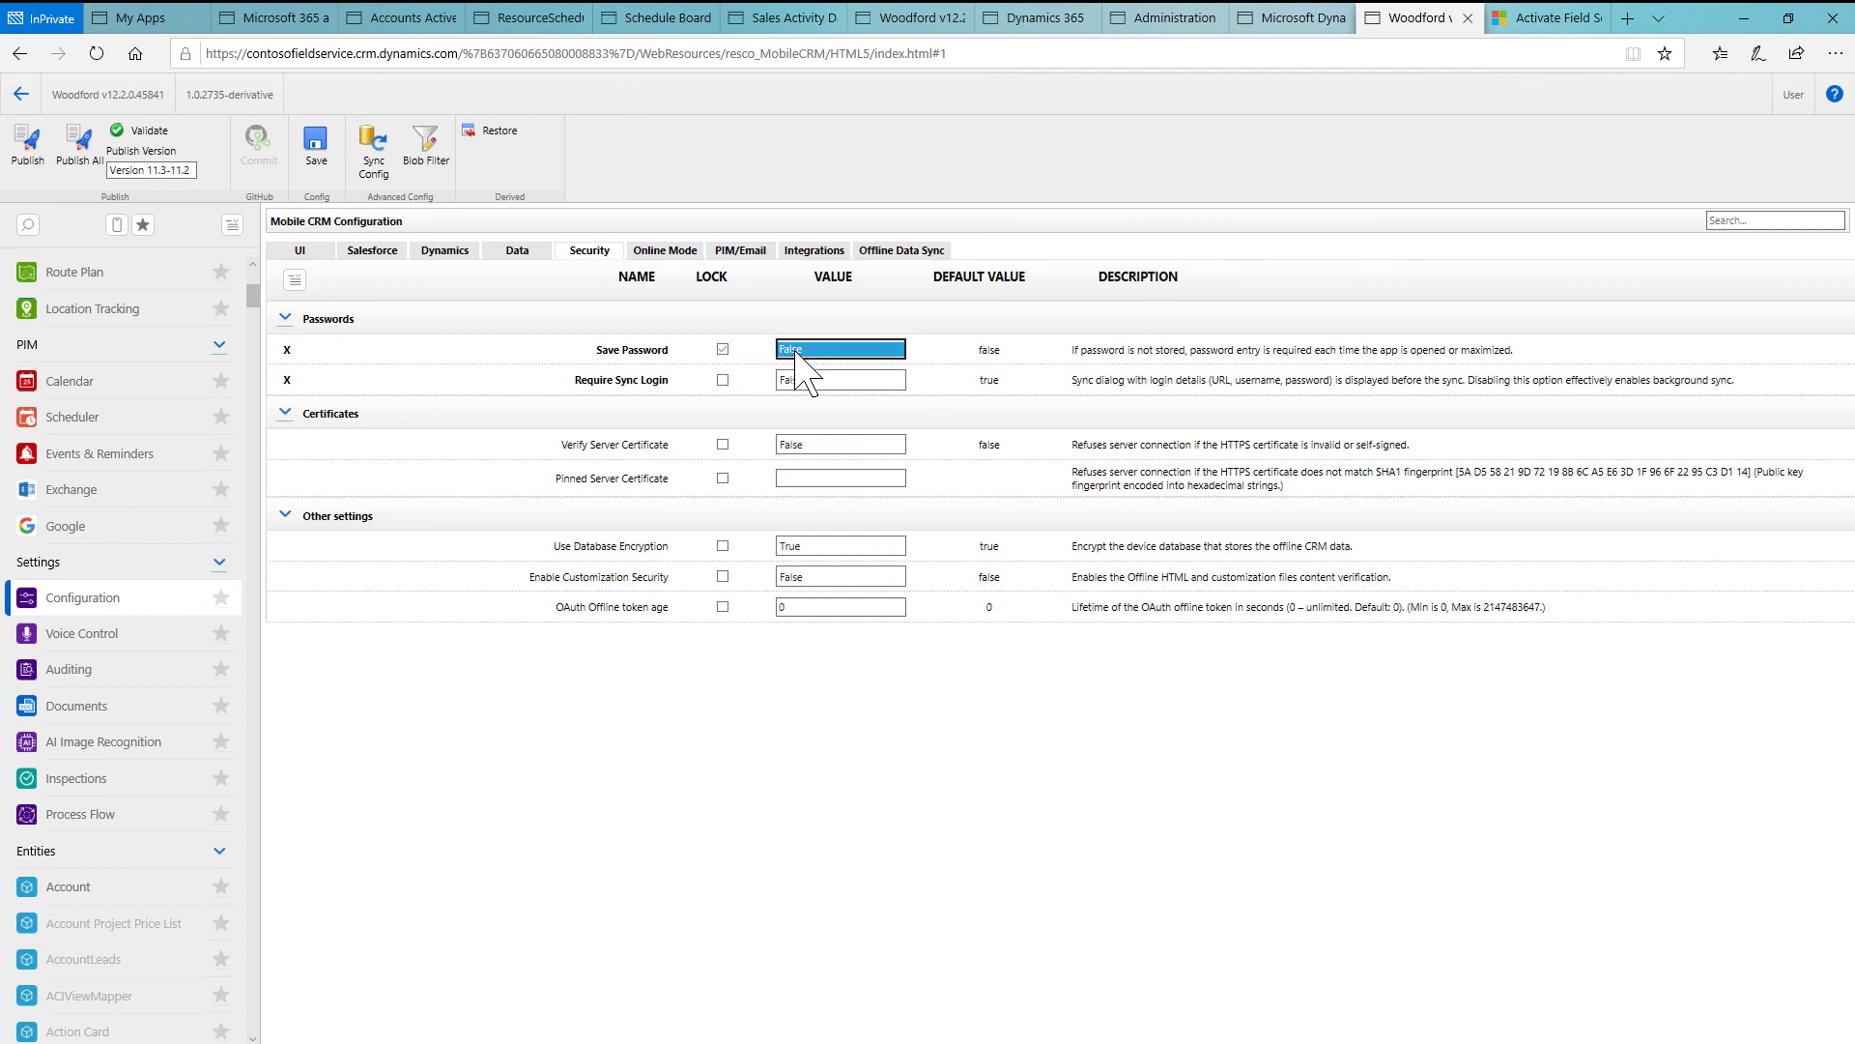
left_click(798, 382)
left_click(317, 164)
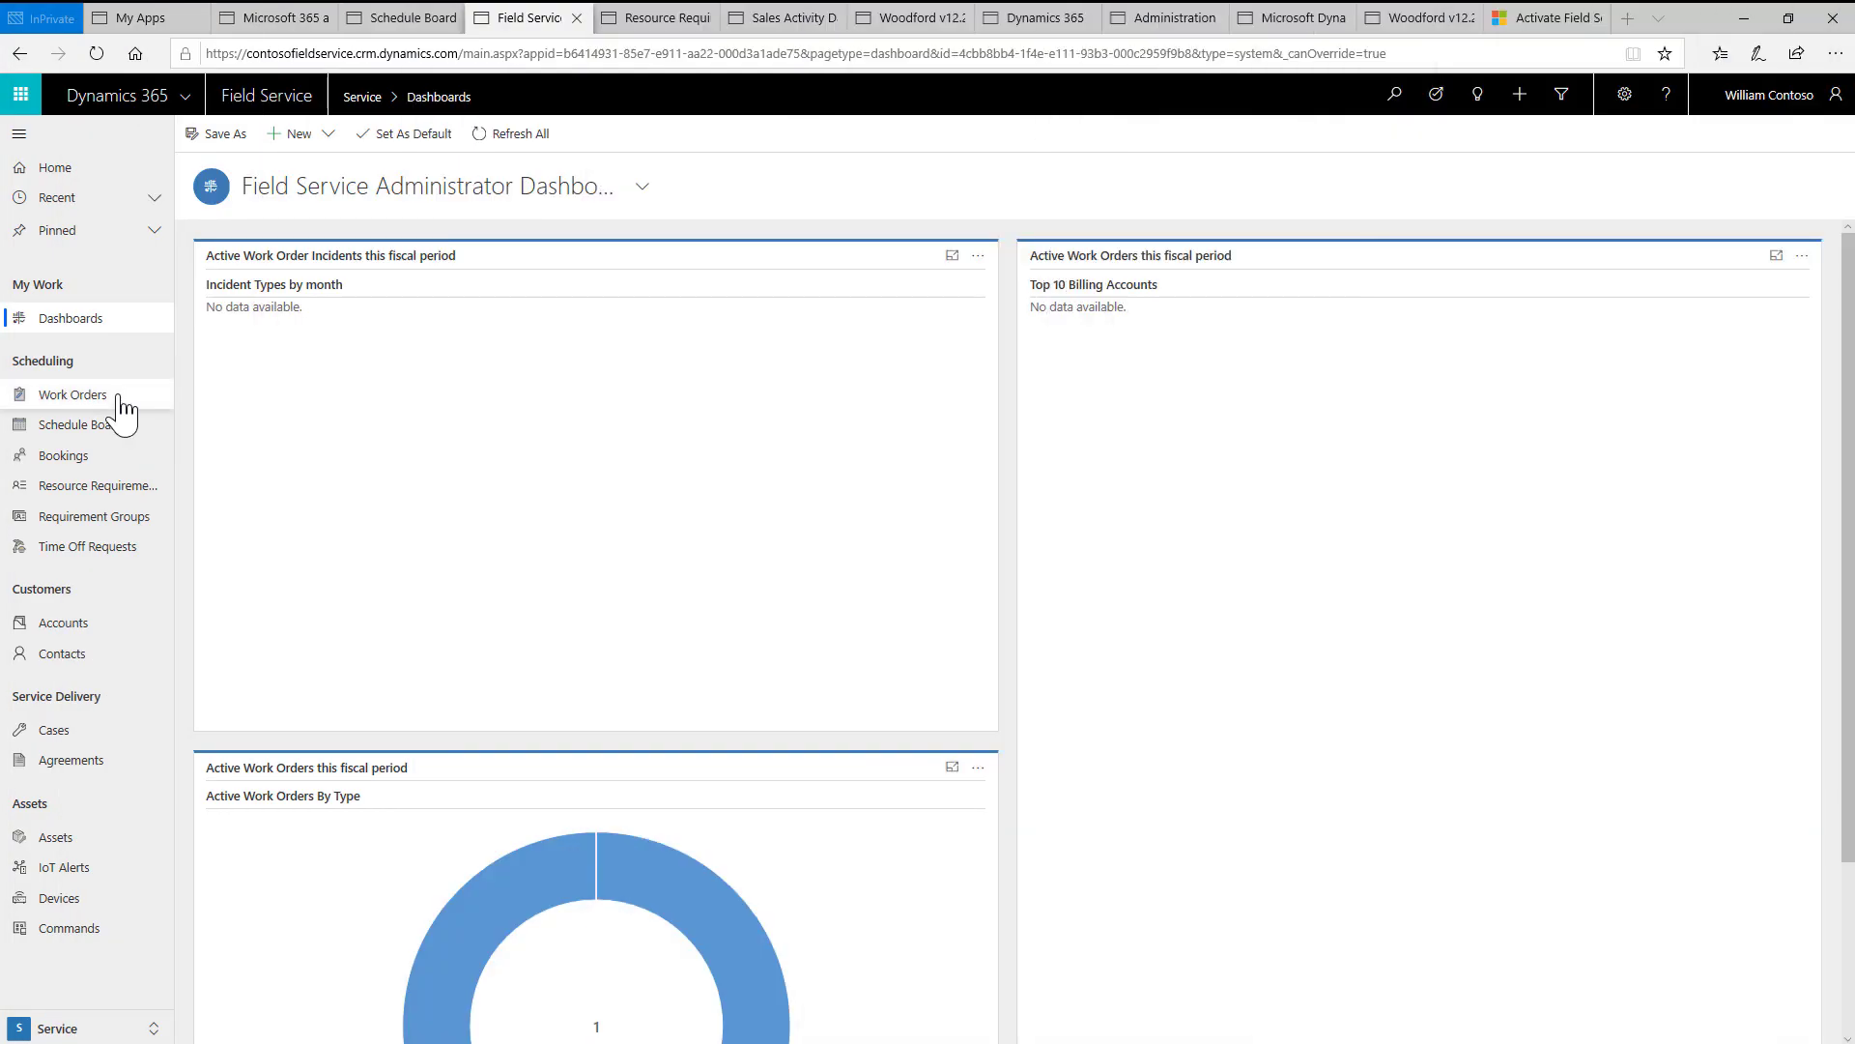
Browse the Work Orders, Accounts, Cases and Customer Assets lists in the Service area.
left_click(73, 395)
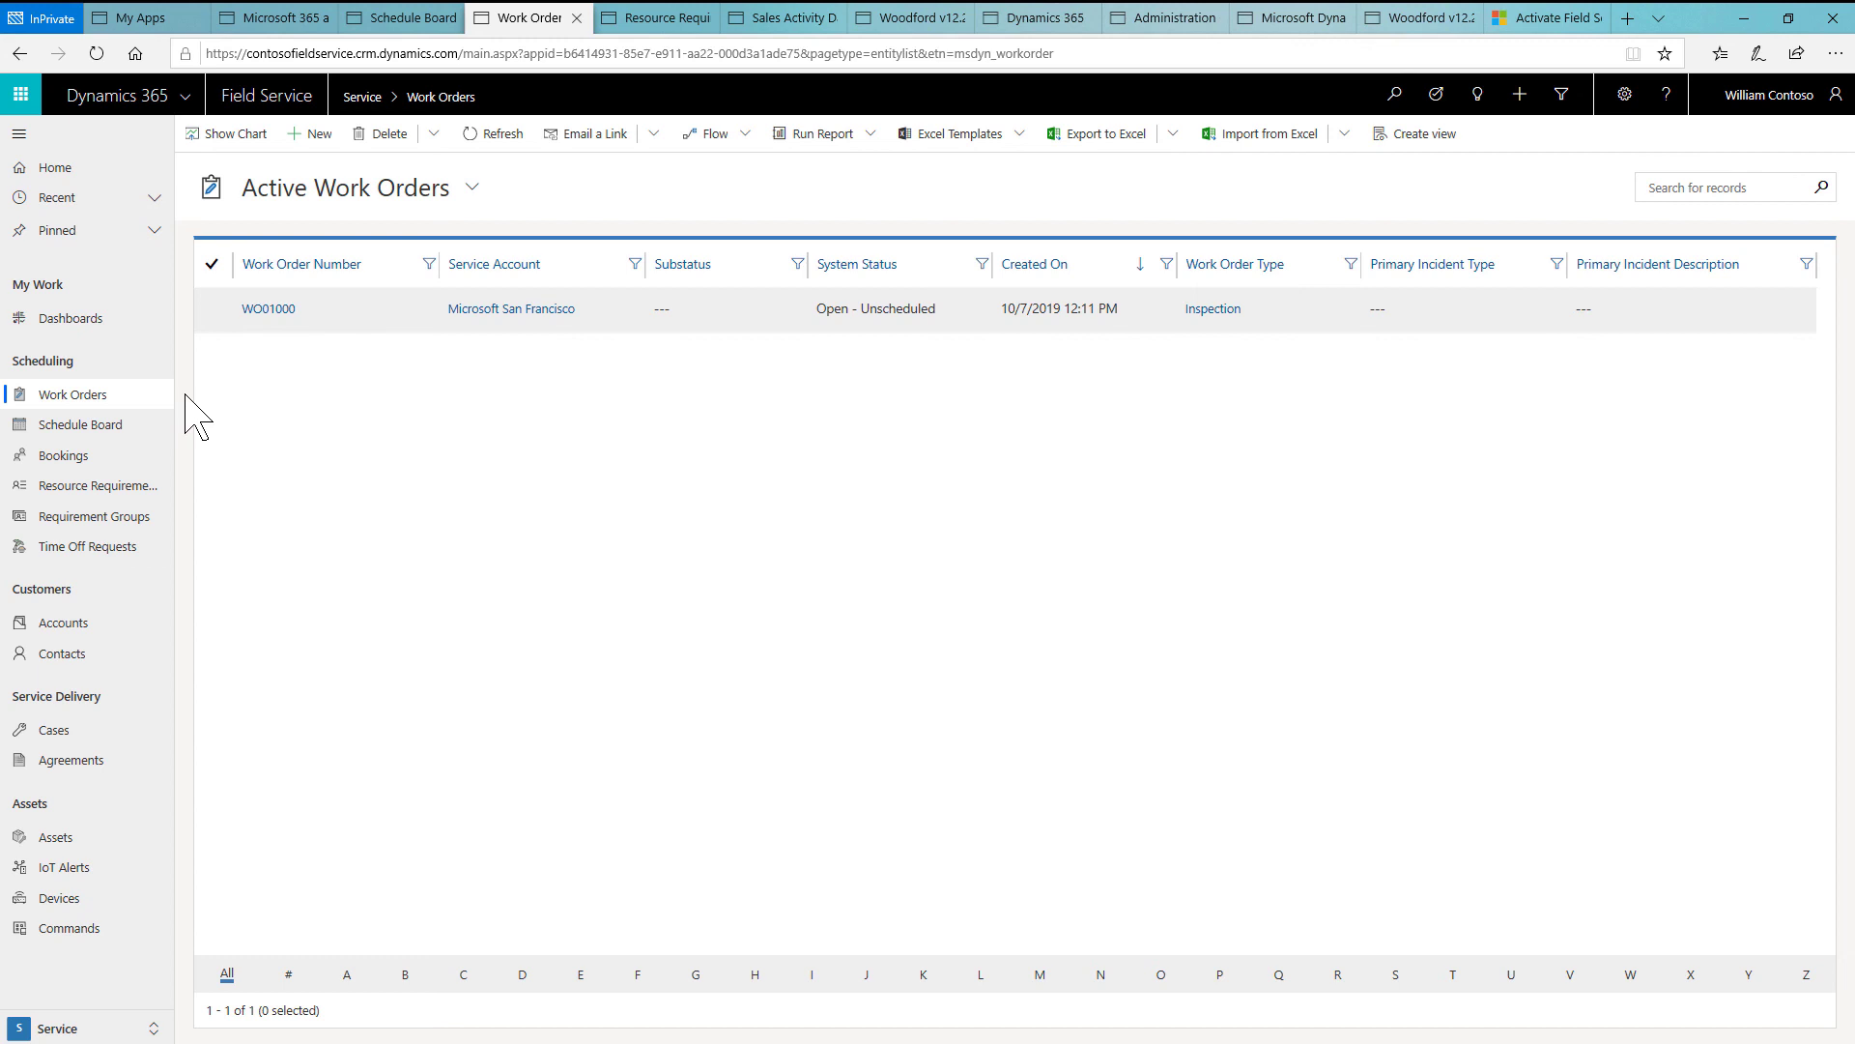
left_click(118, 630)
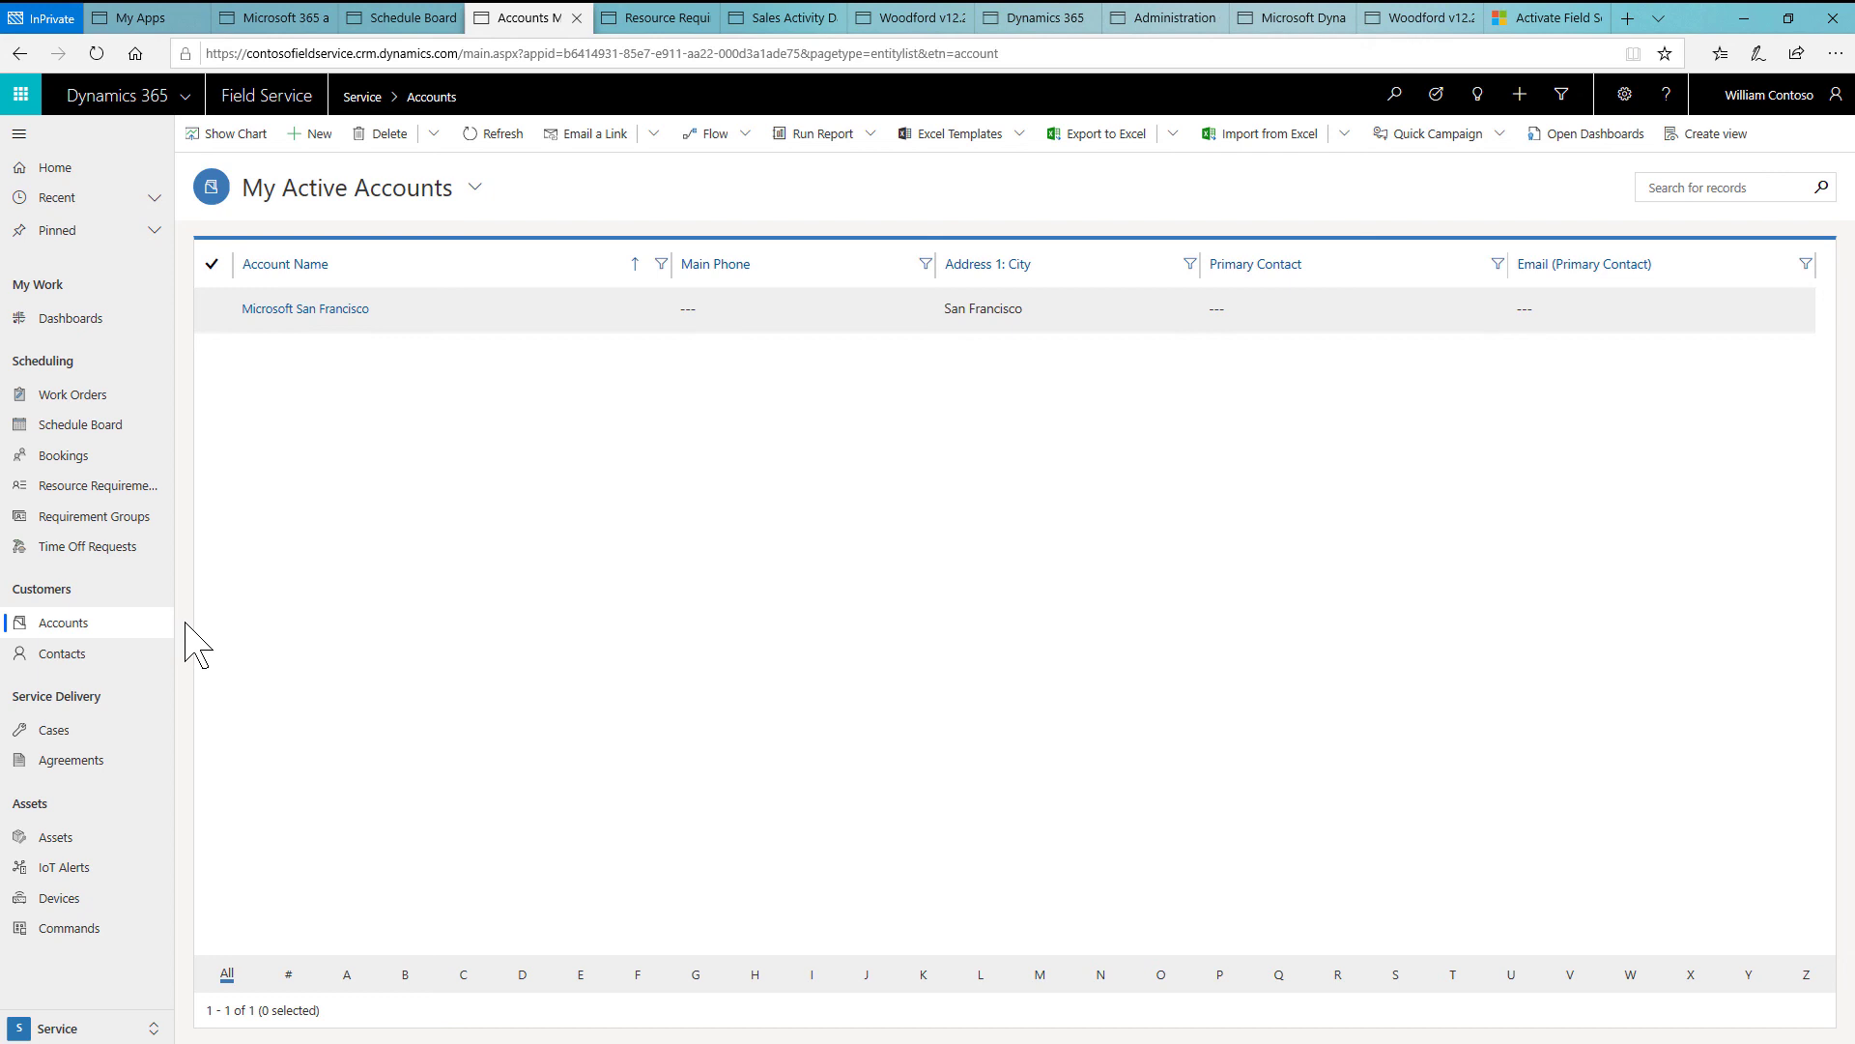
left_click(143, 736)
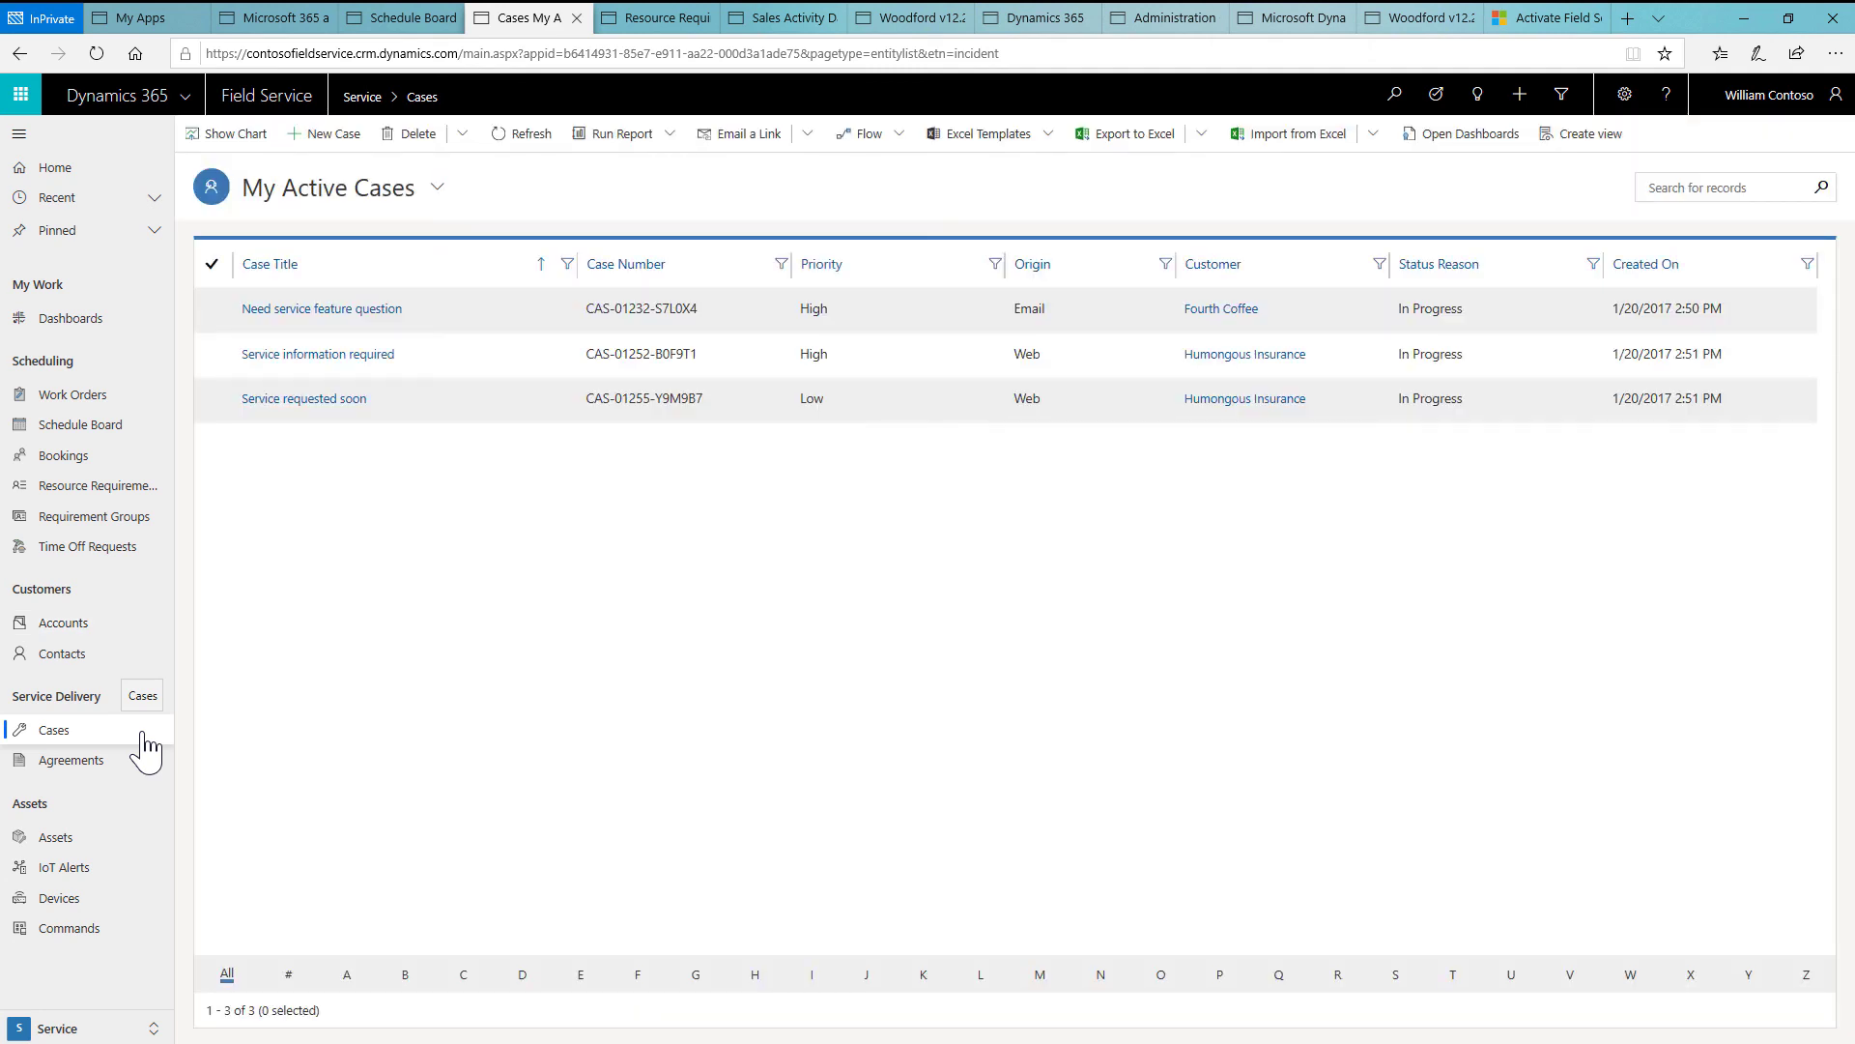
left_click(142, 838)
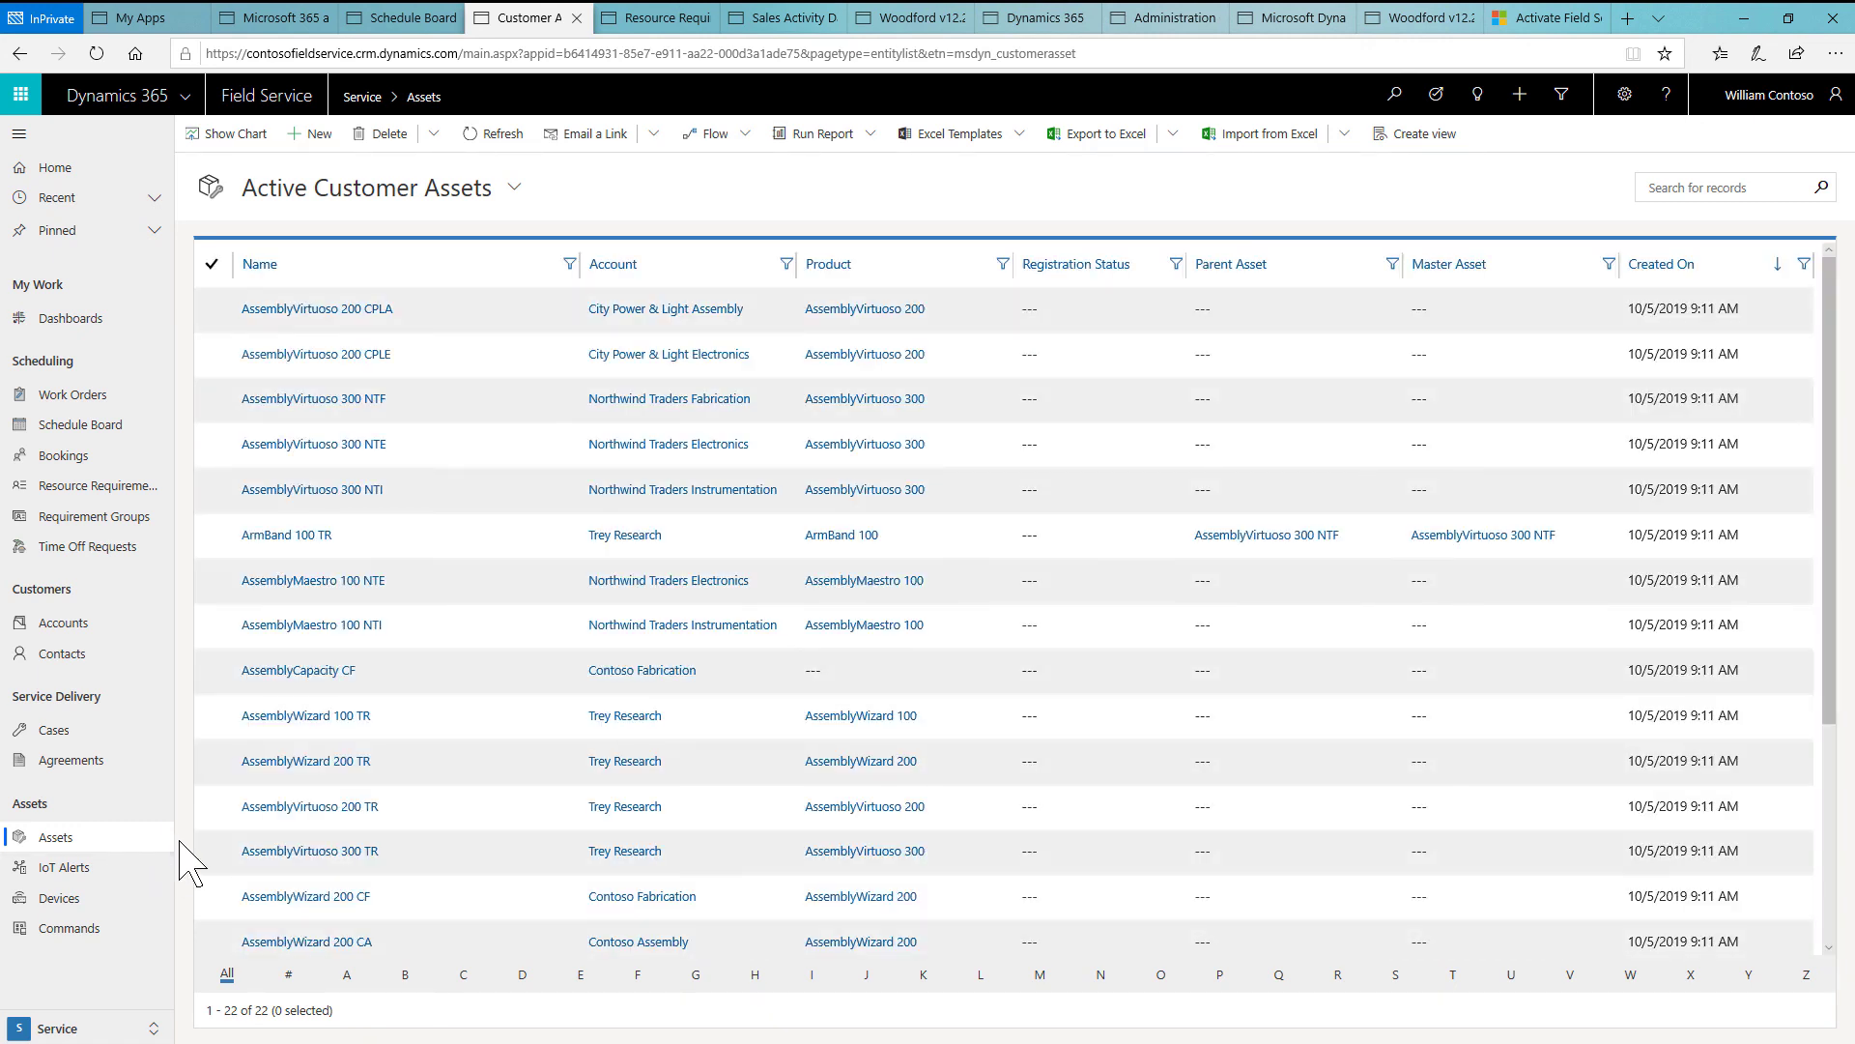
left_click(149, 1030)
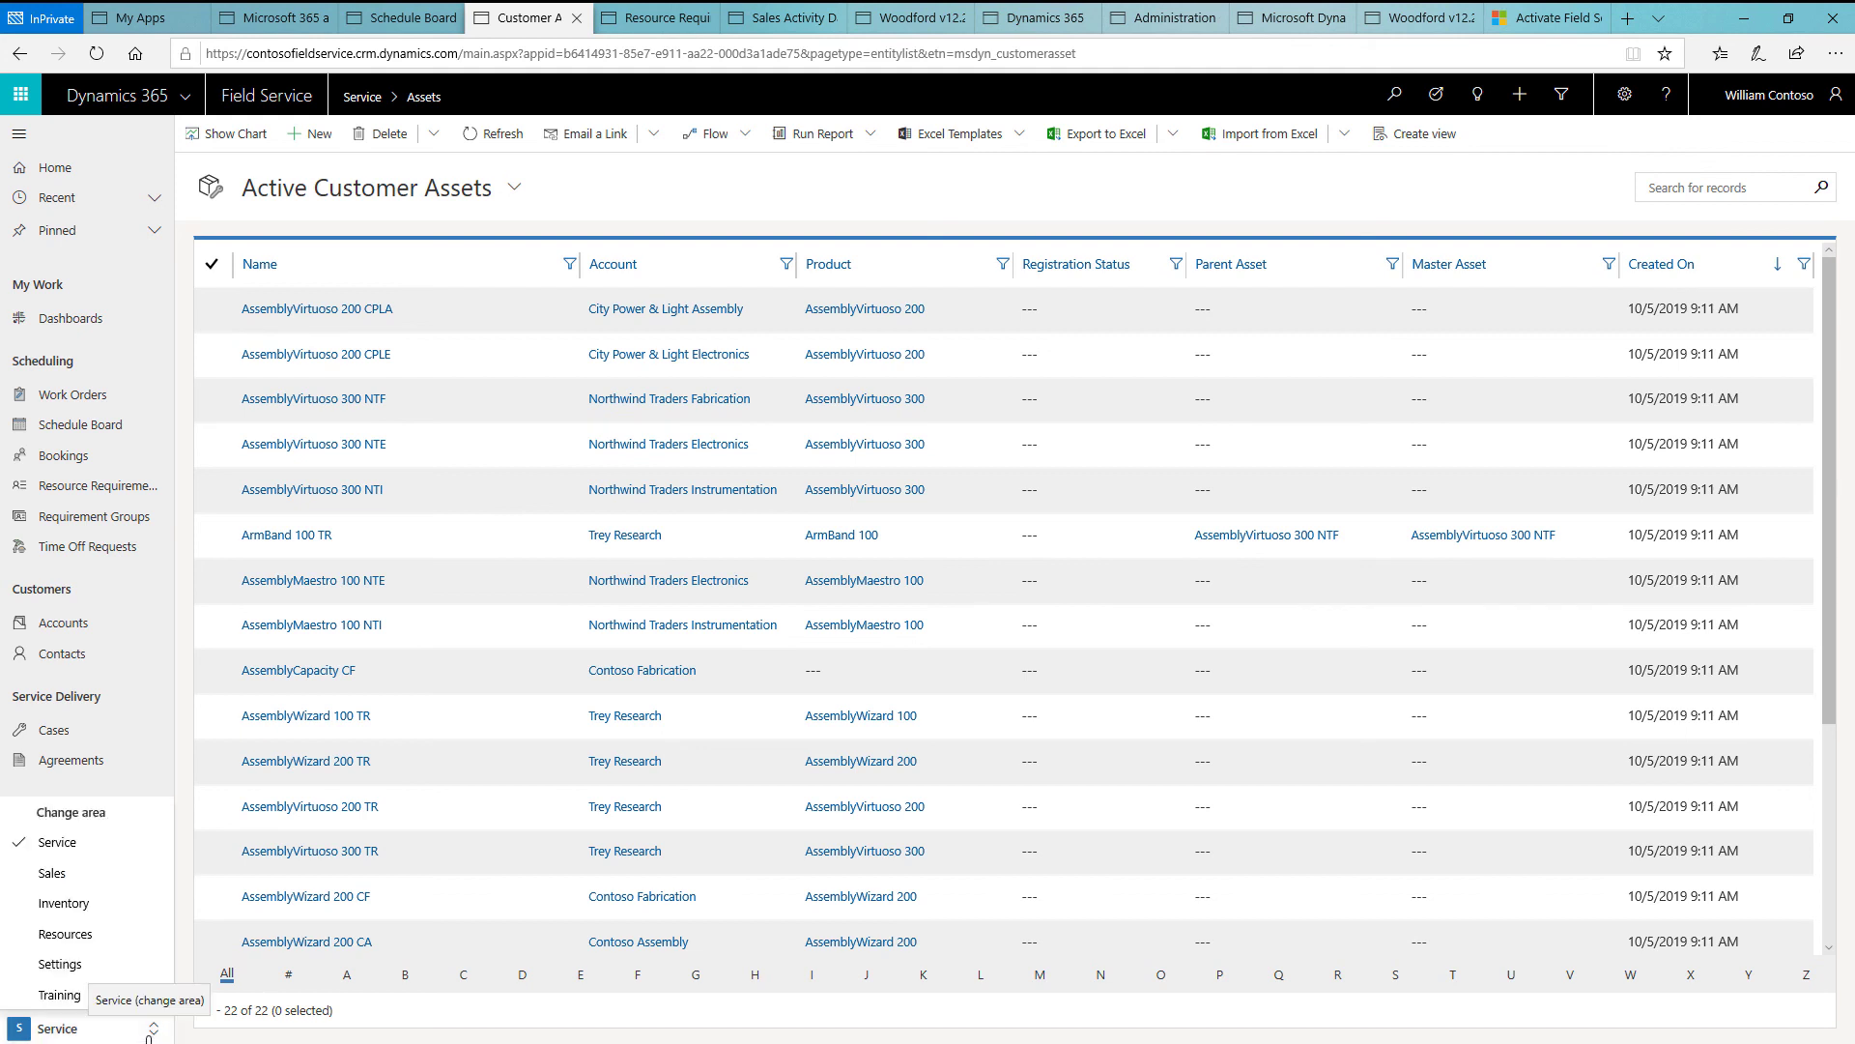
Visit the Sales area, the Inventory area's Warehouses list, and the Resources area.
left_click(123, 875)
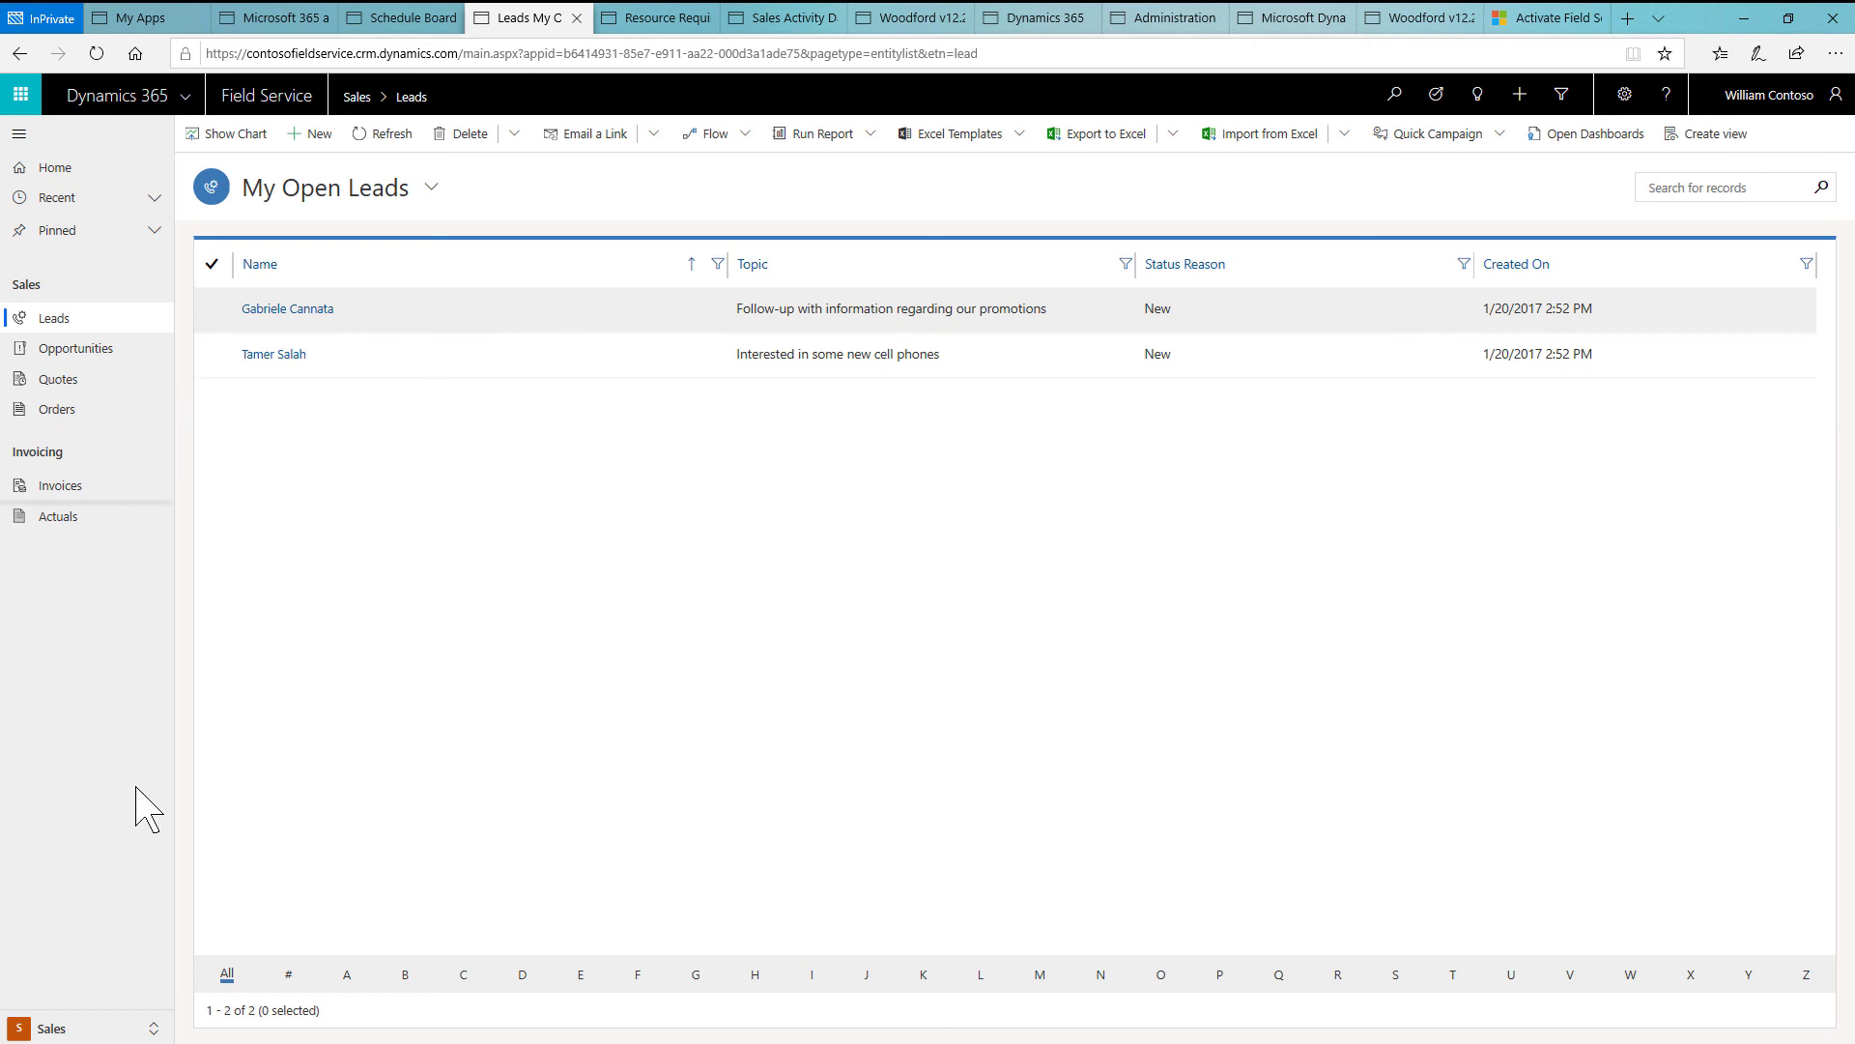
left_click(143, 1026)
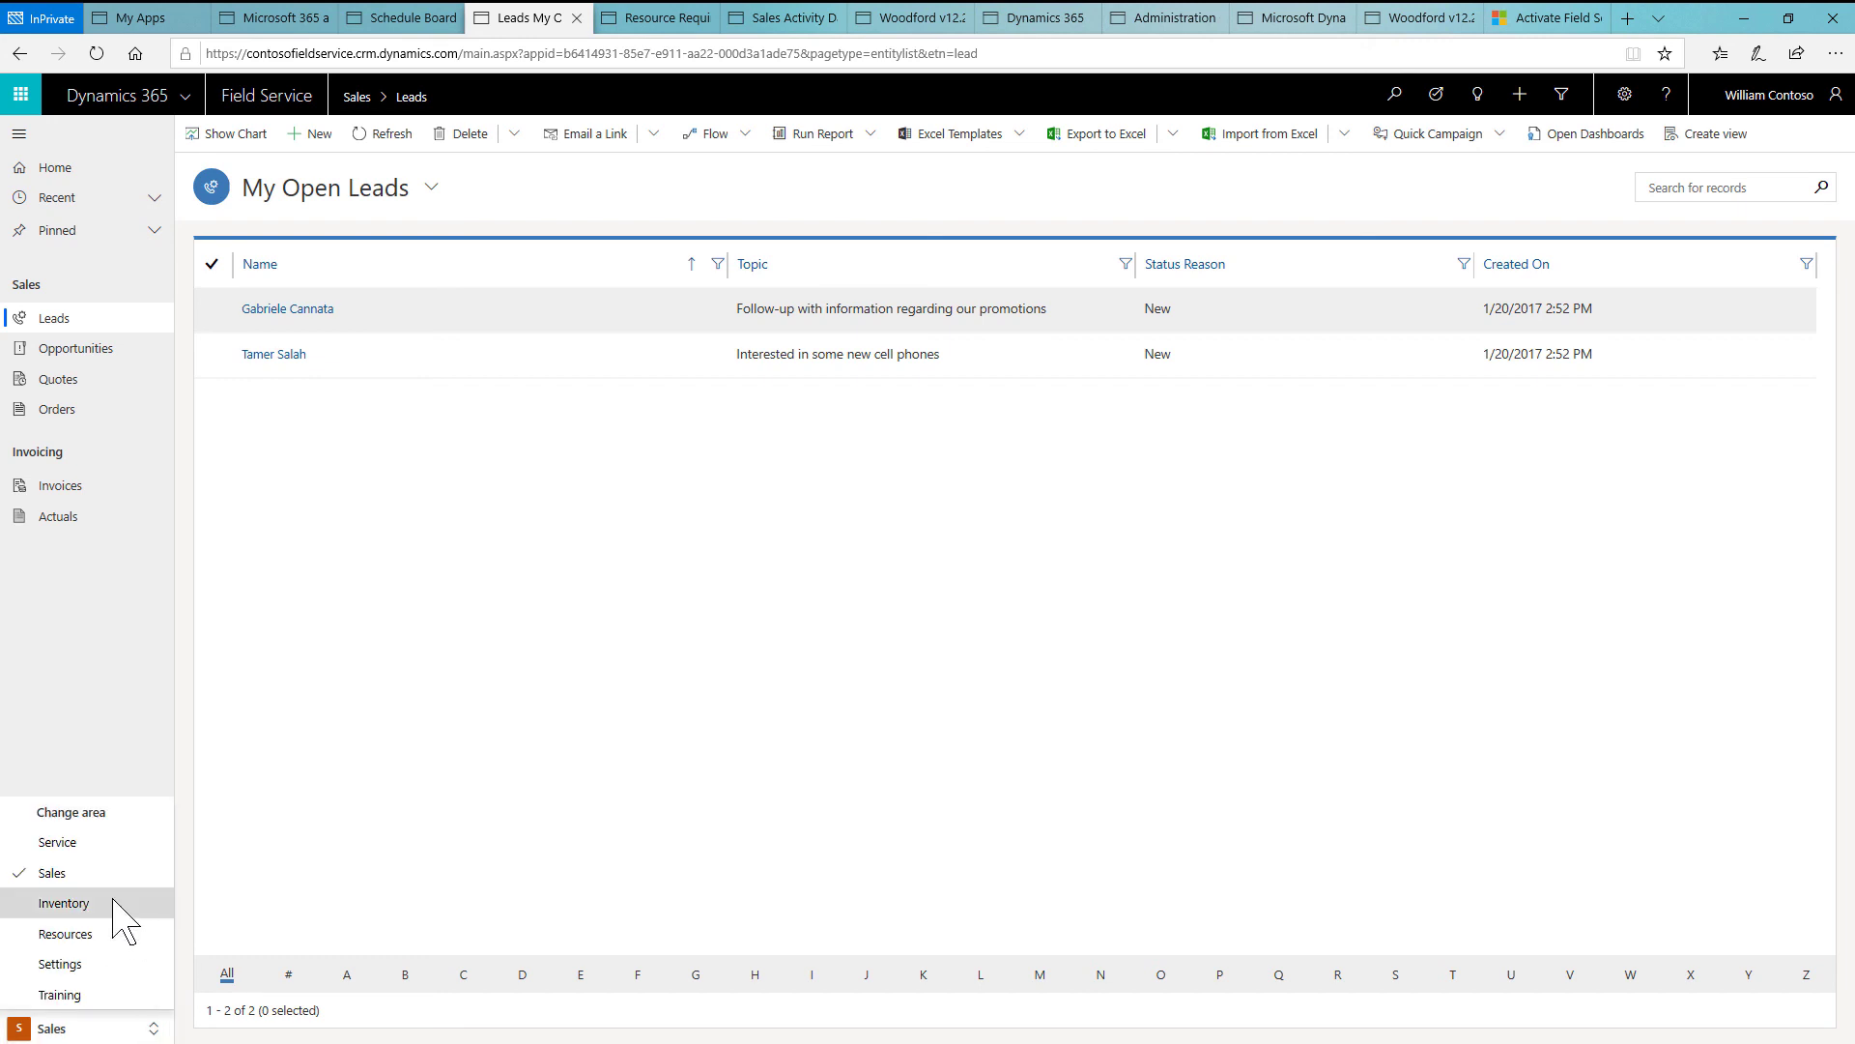
left_click(122, 905)
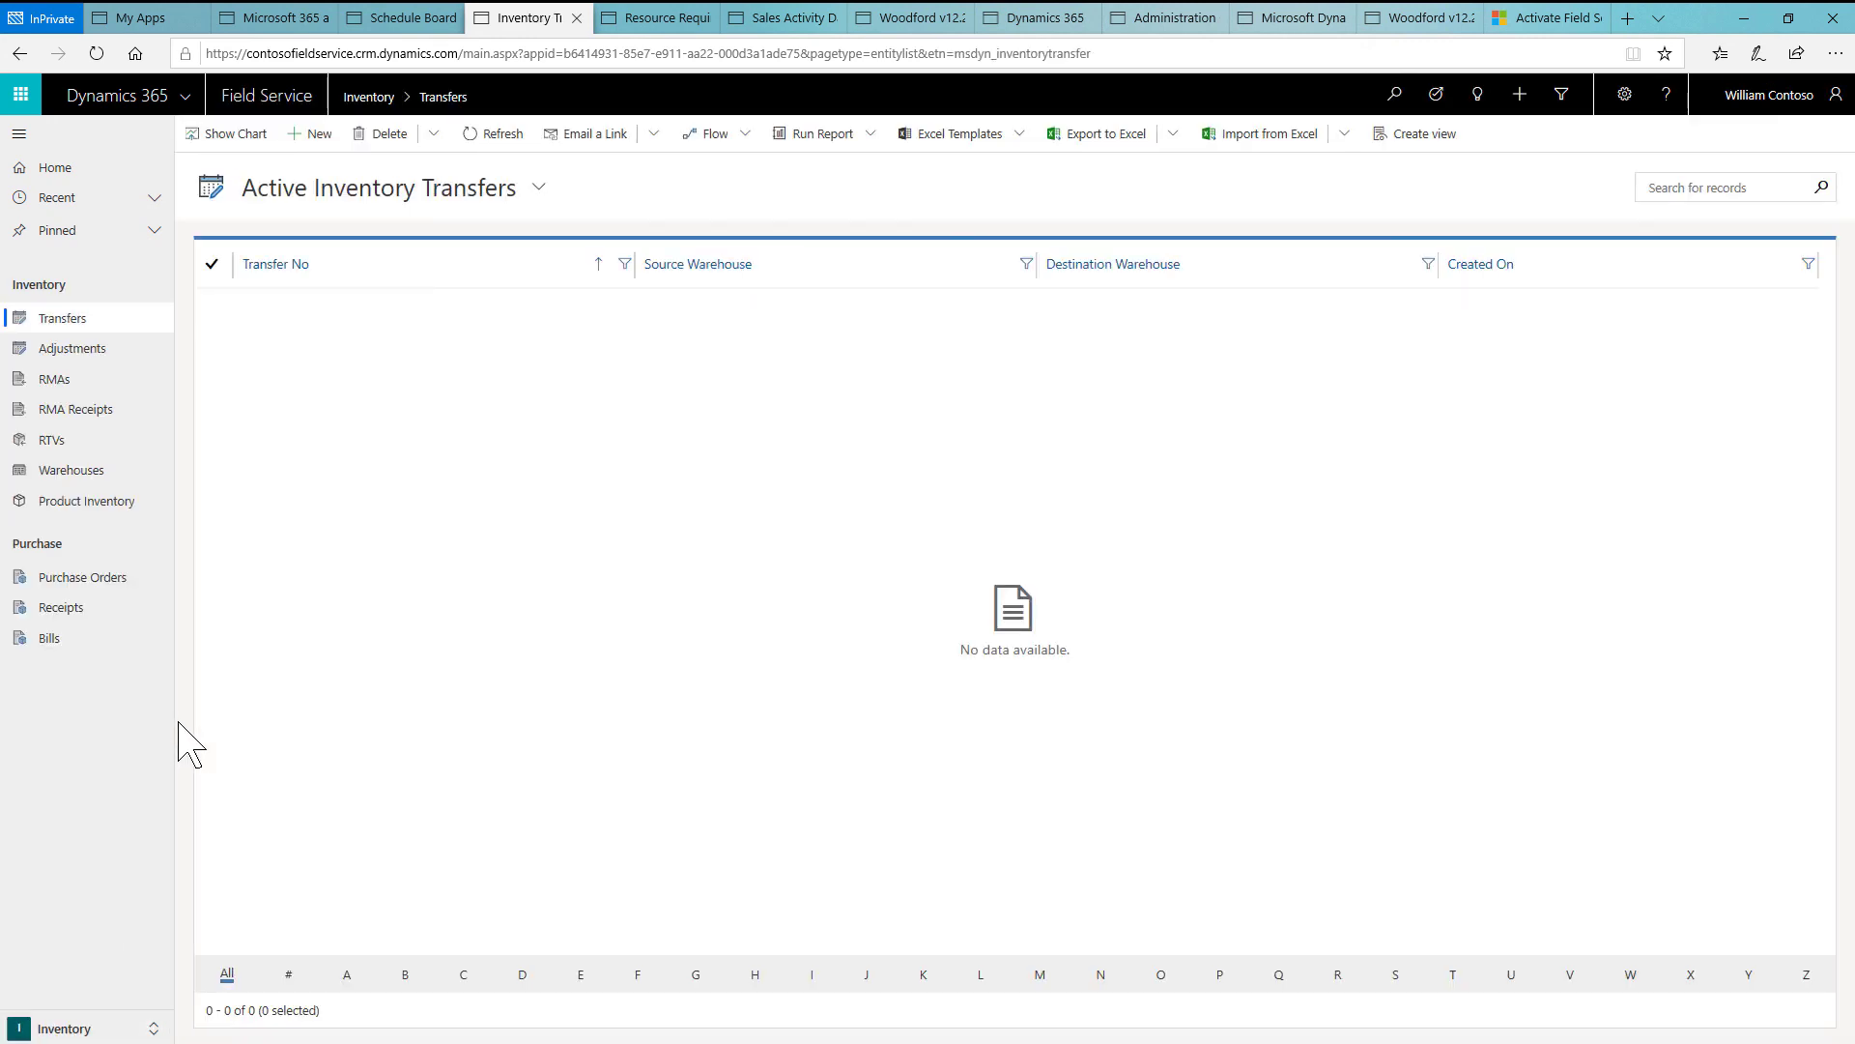
left_click(131, 473)
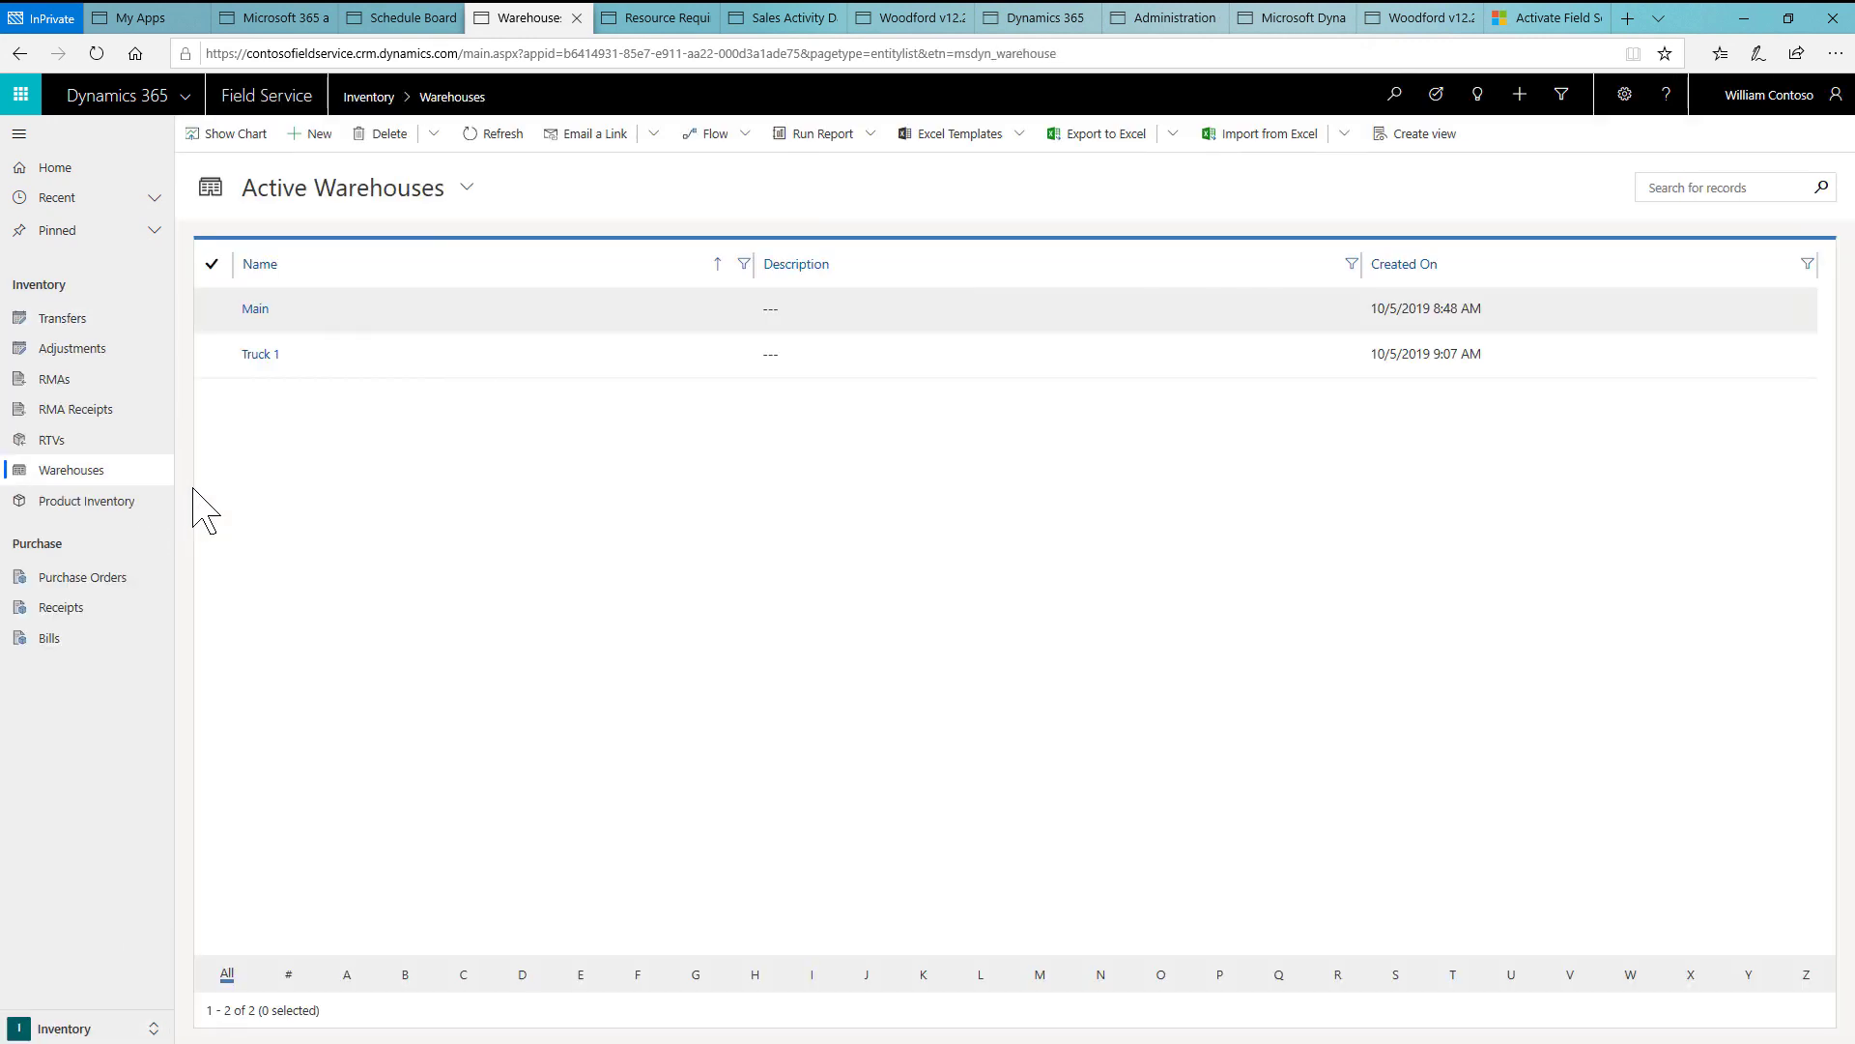
left_click(116, 1027)
left_click(107, 938)
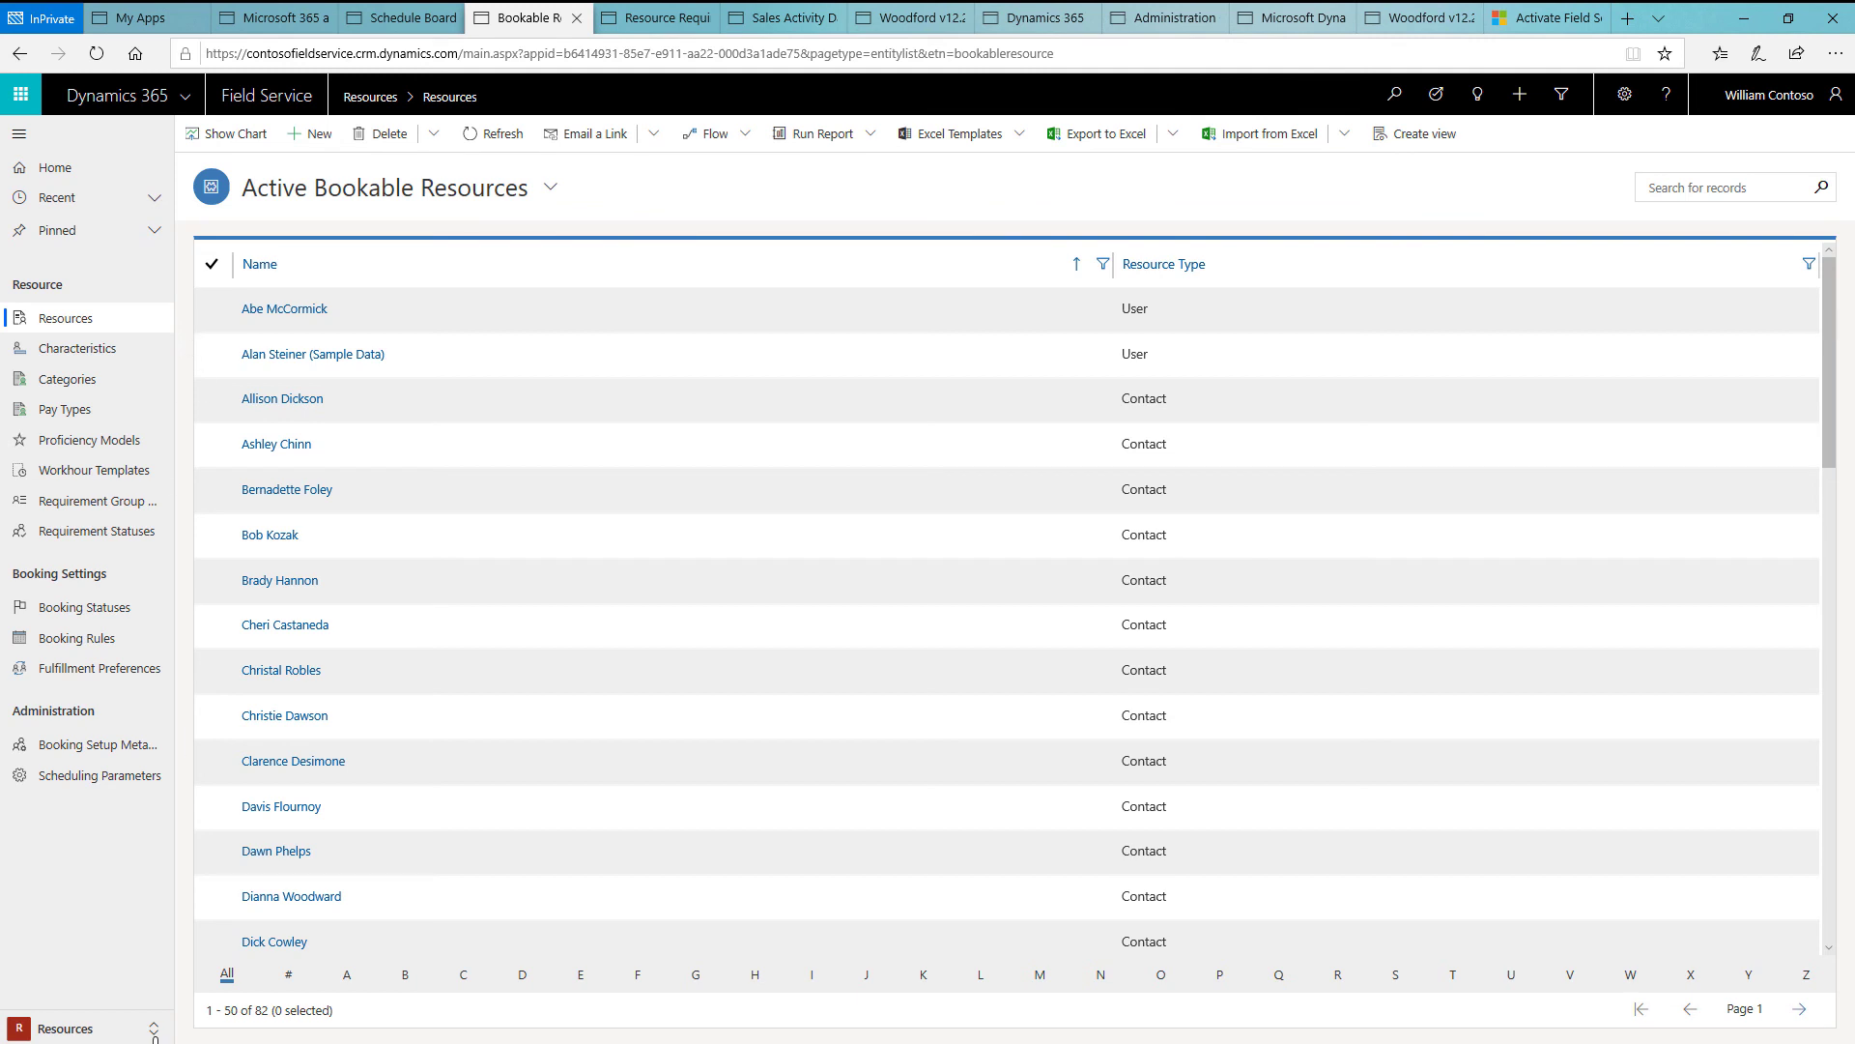
In the Settings area, view Work Order Types, Incident Types and Products.
left_click(102, 1028)
left_click(117, 965)
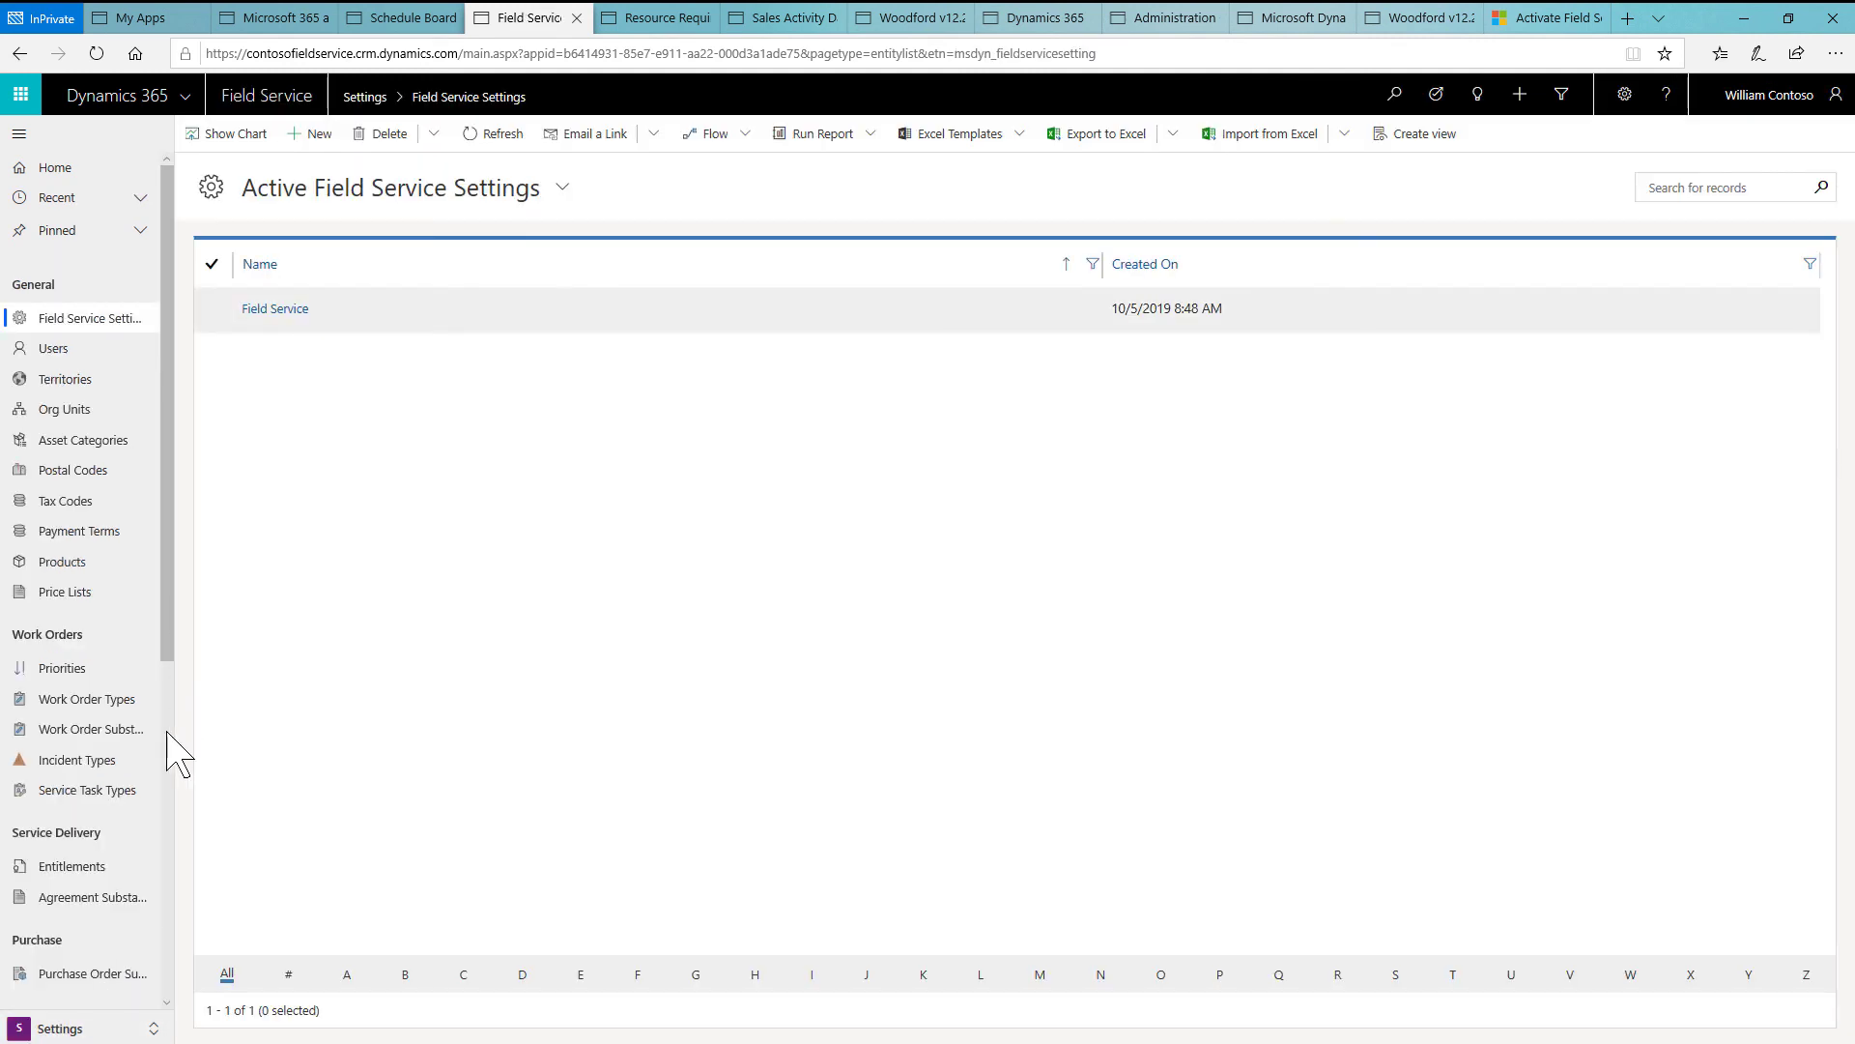
left_click(127, 701)
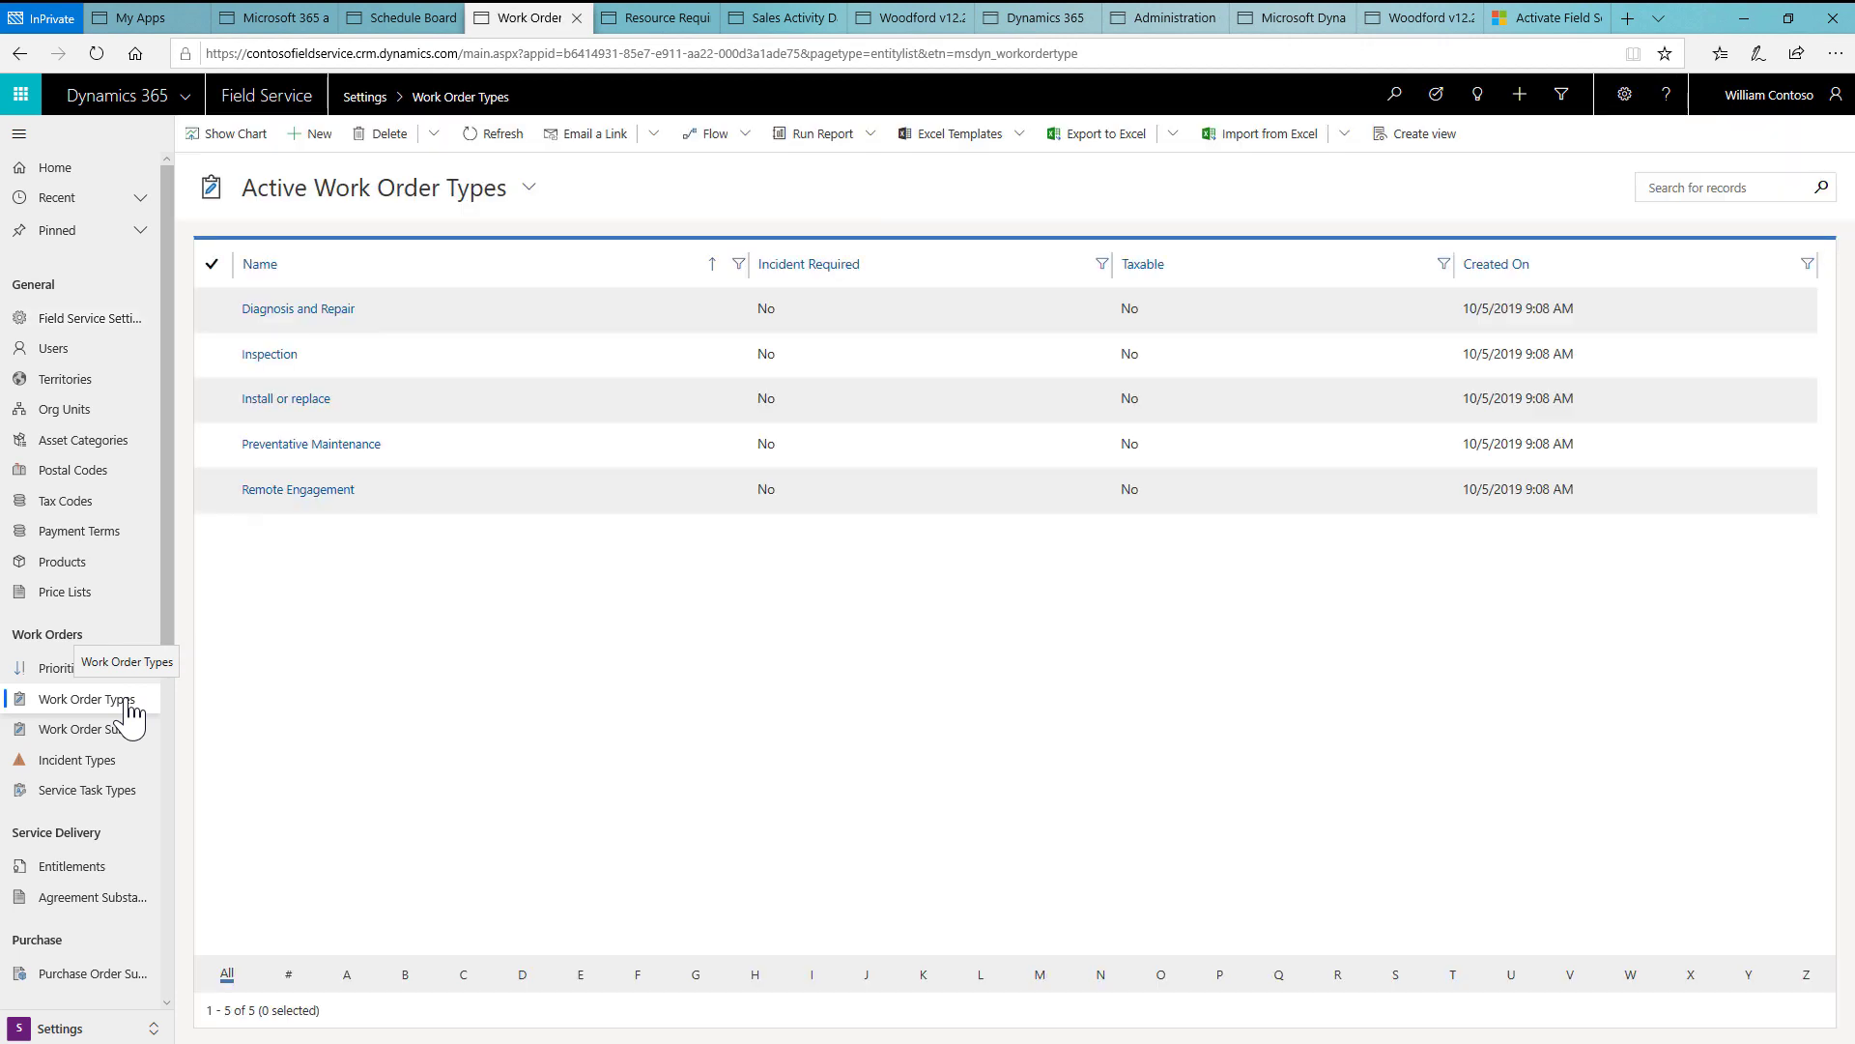
left_click(125, 763)
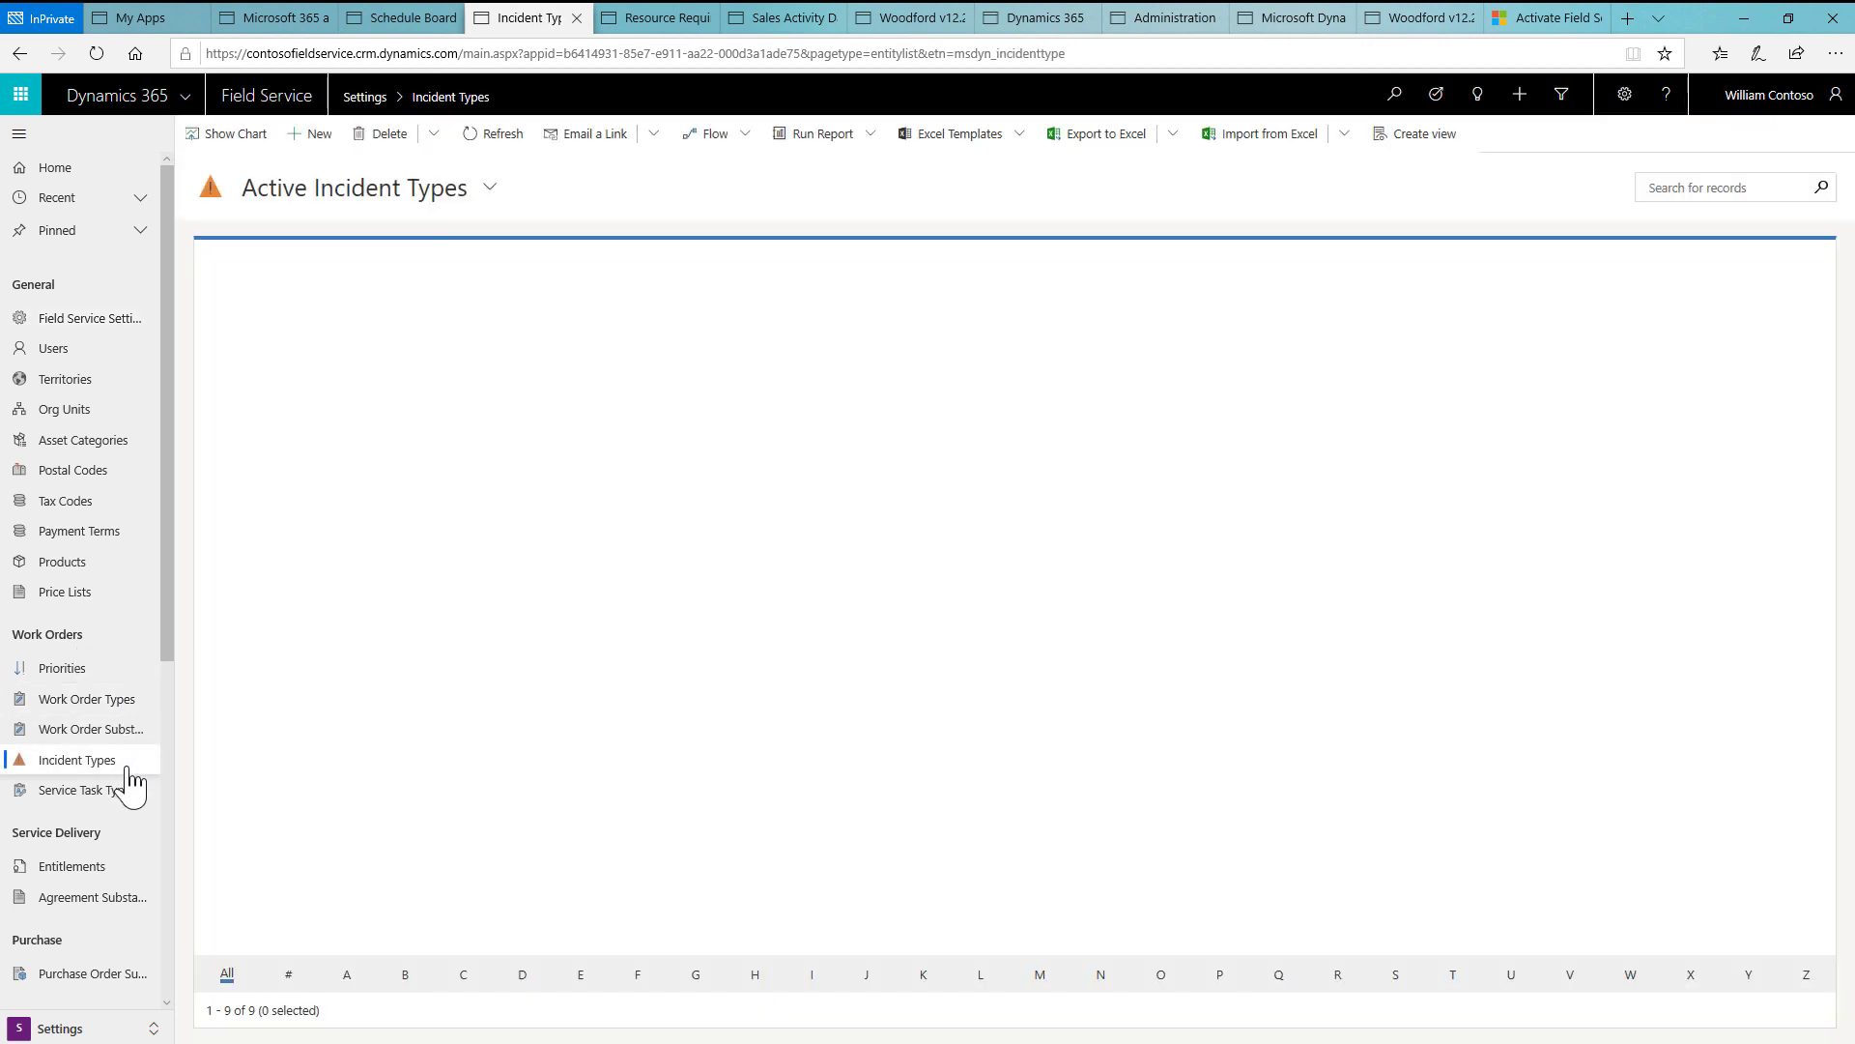
left_click(114, 567)
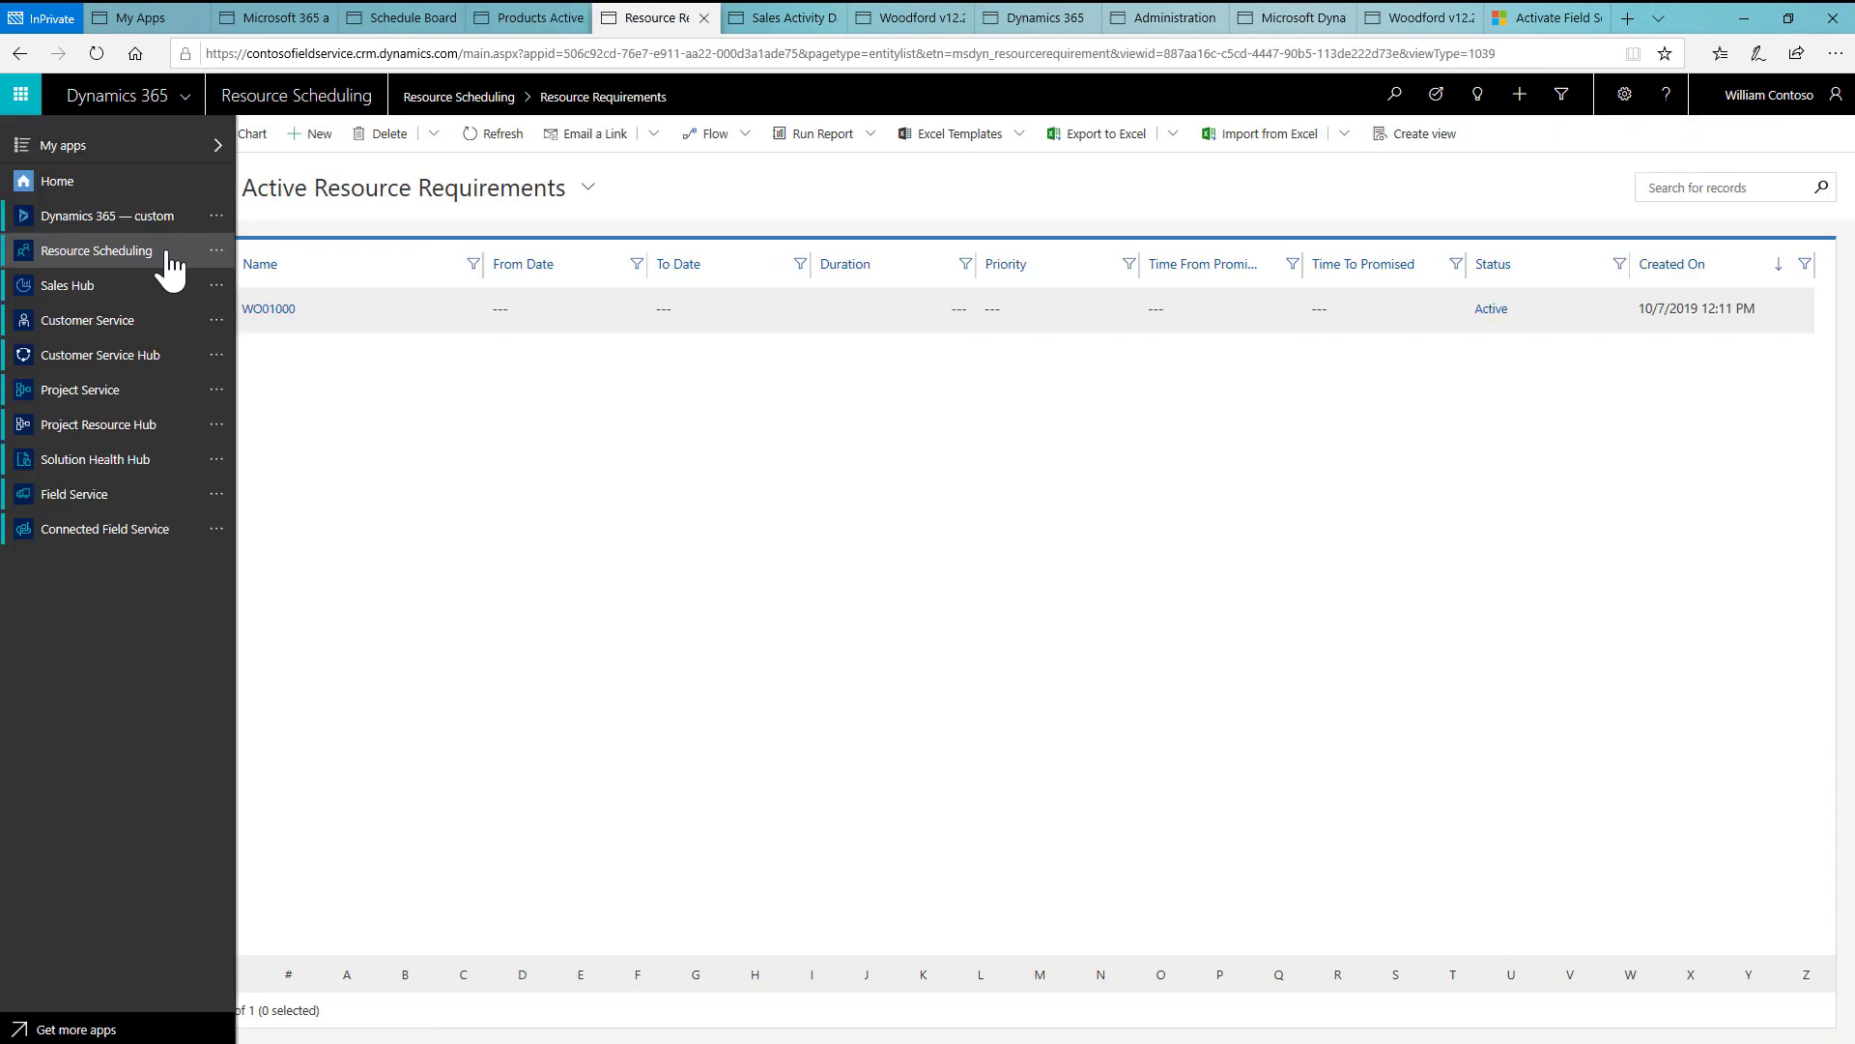
Open the Resource Scheduling app and remain on its Active Resource Requirements list showing WO01000.
left_click(170, 251)
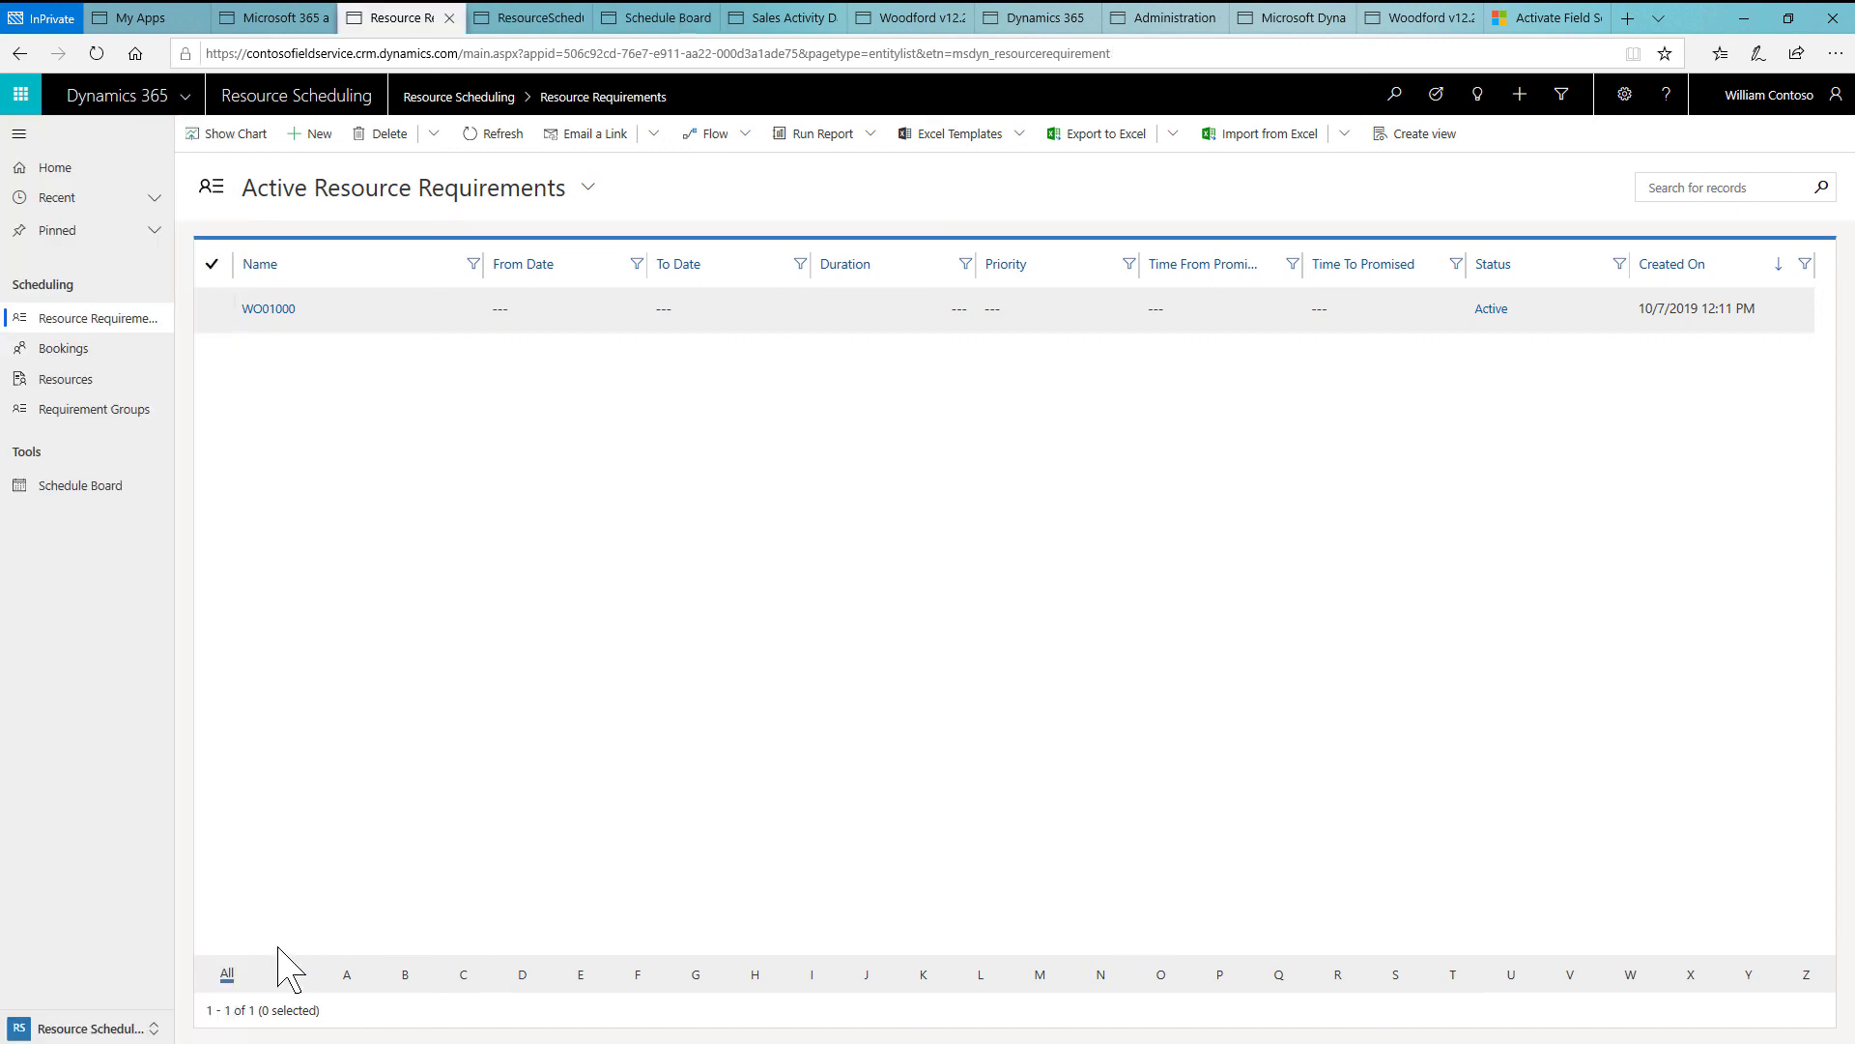
left_click(156, 1029)
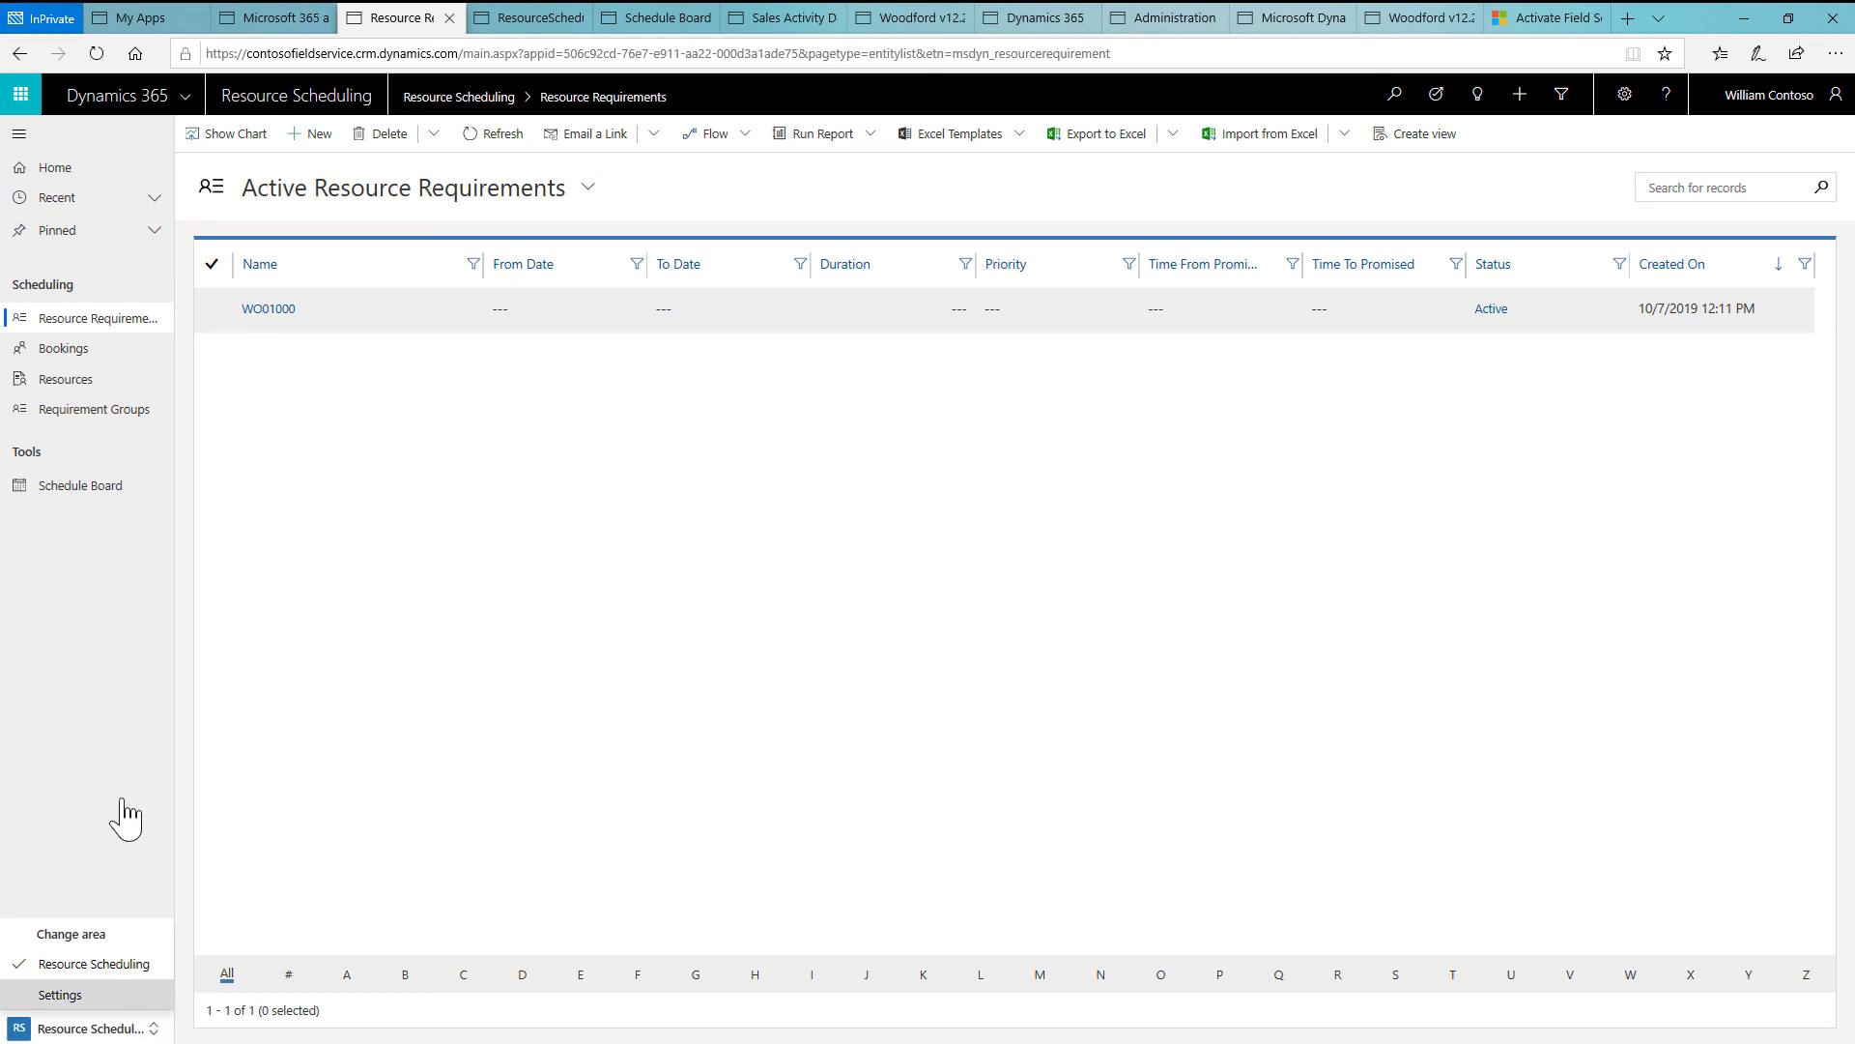
left_click(124, 497)
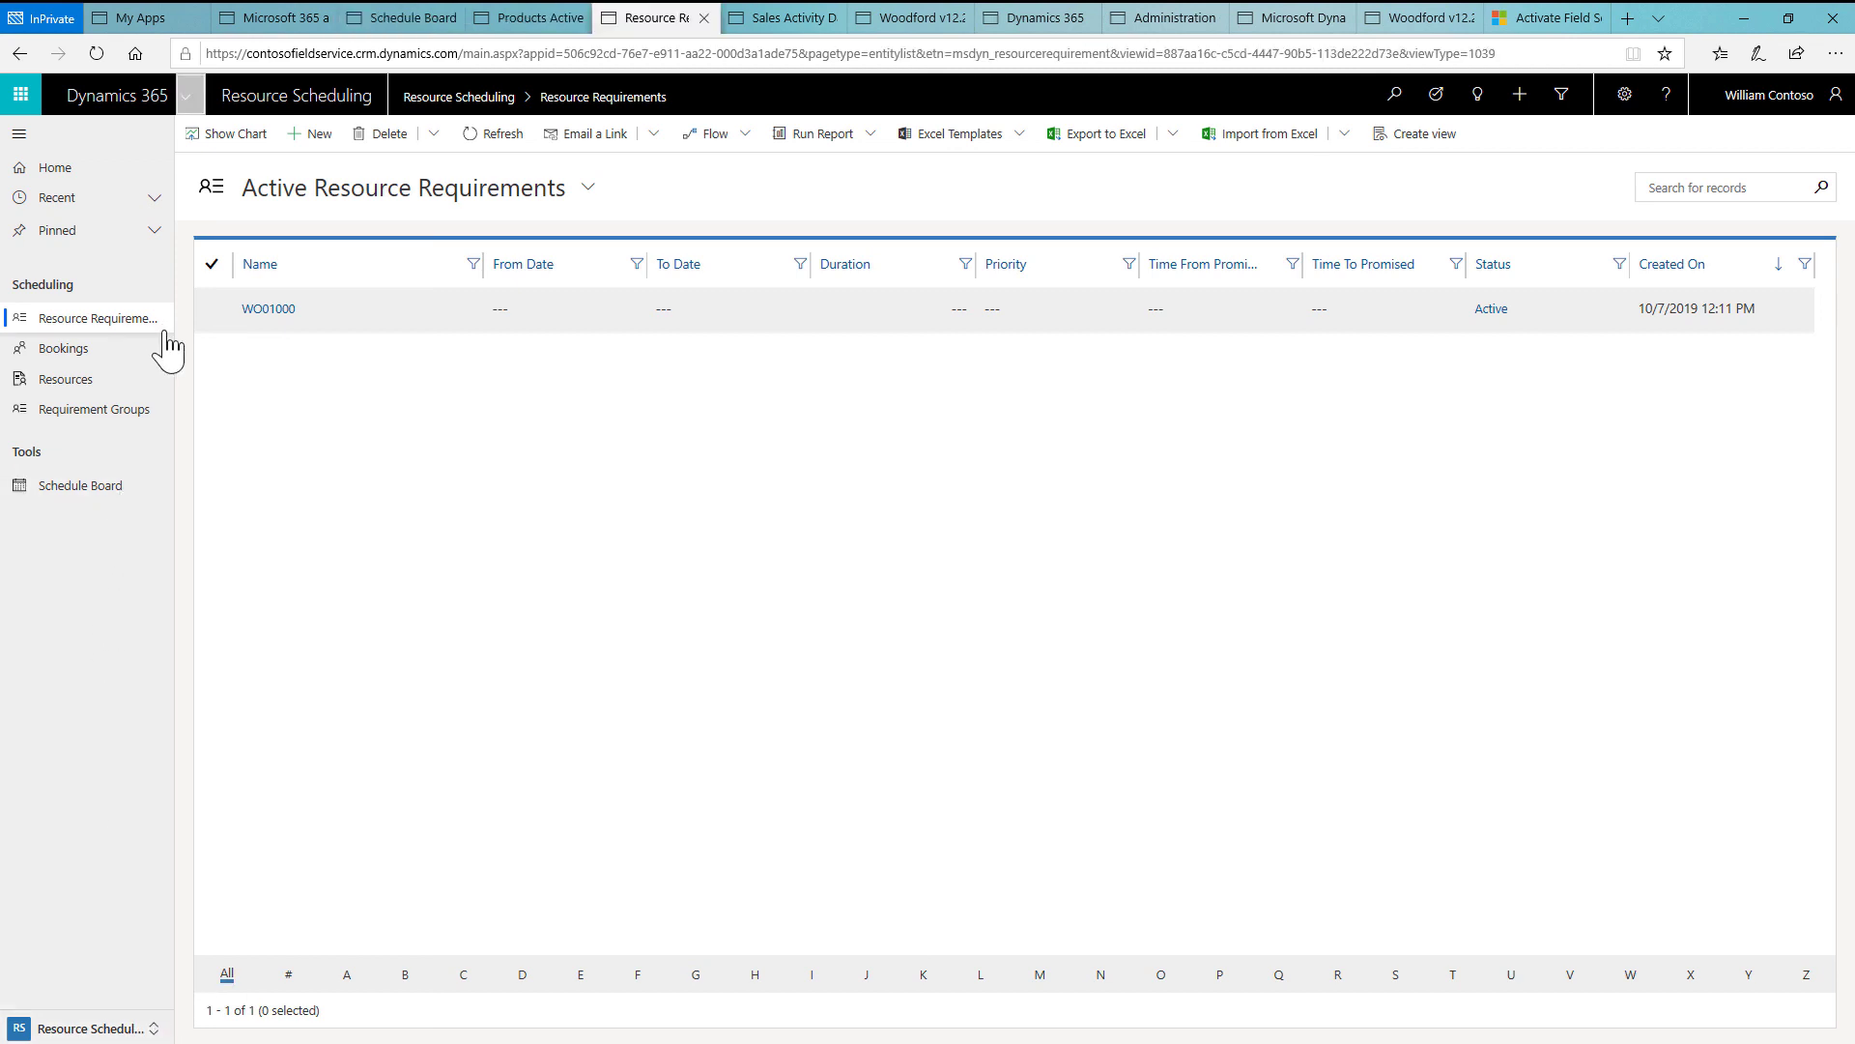
Filter the Schedule Board to the WA territory and save that filter as default.
left_click(126, 492)
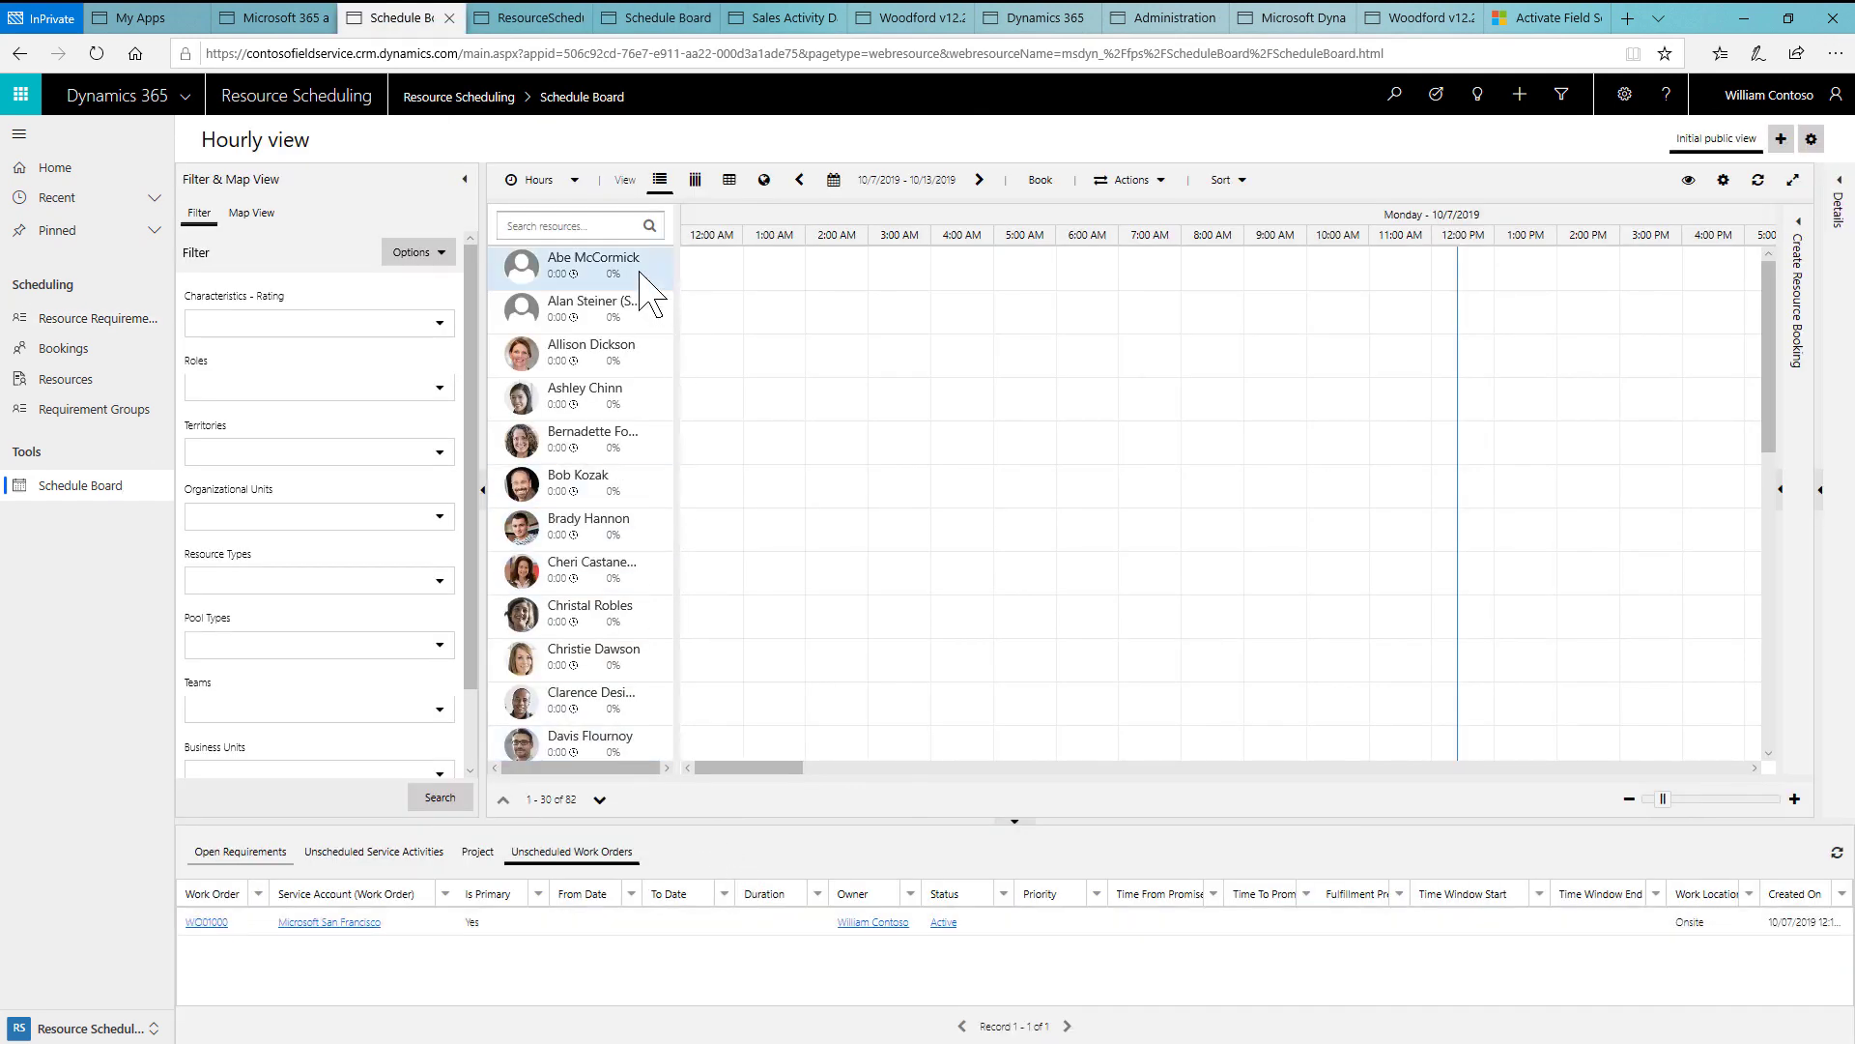
left_click(311, 453)
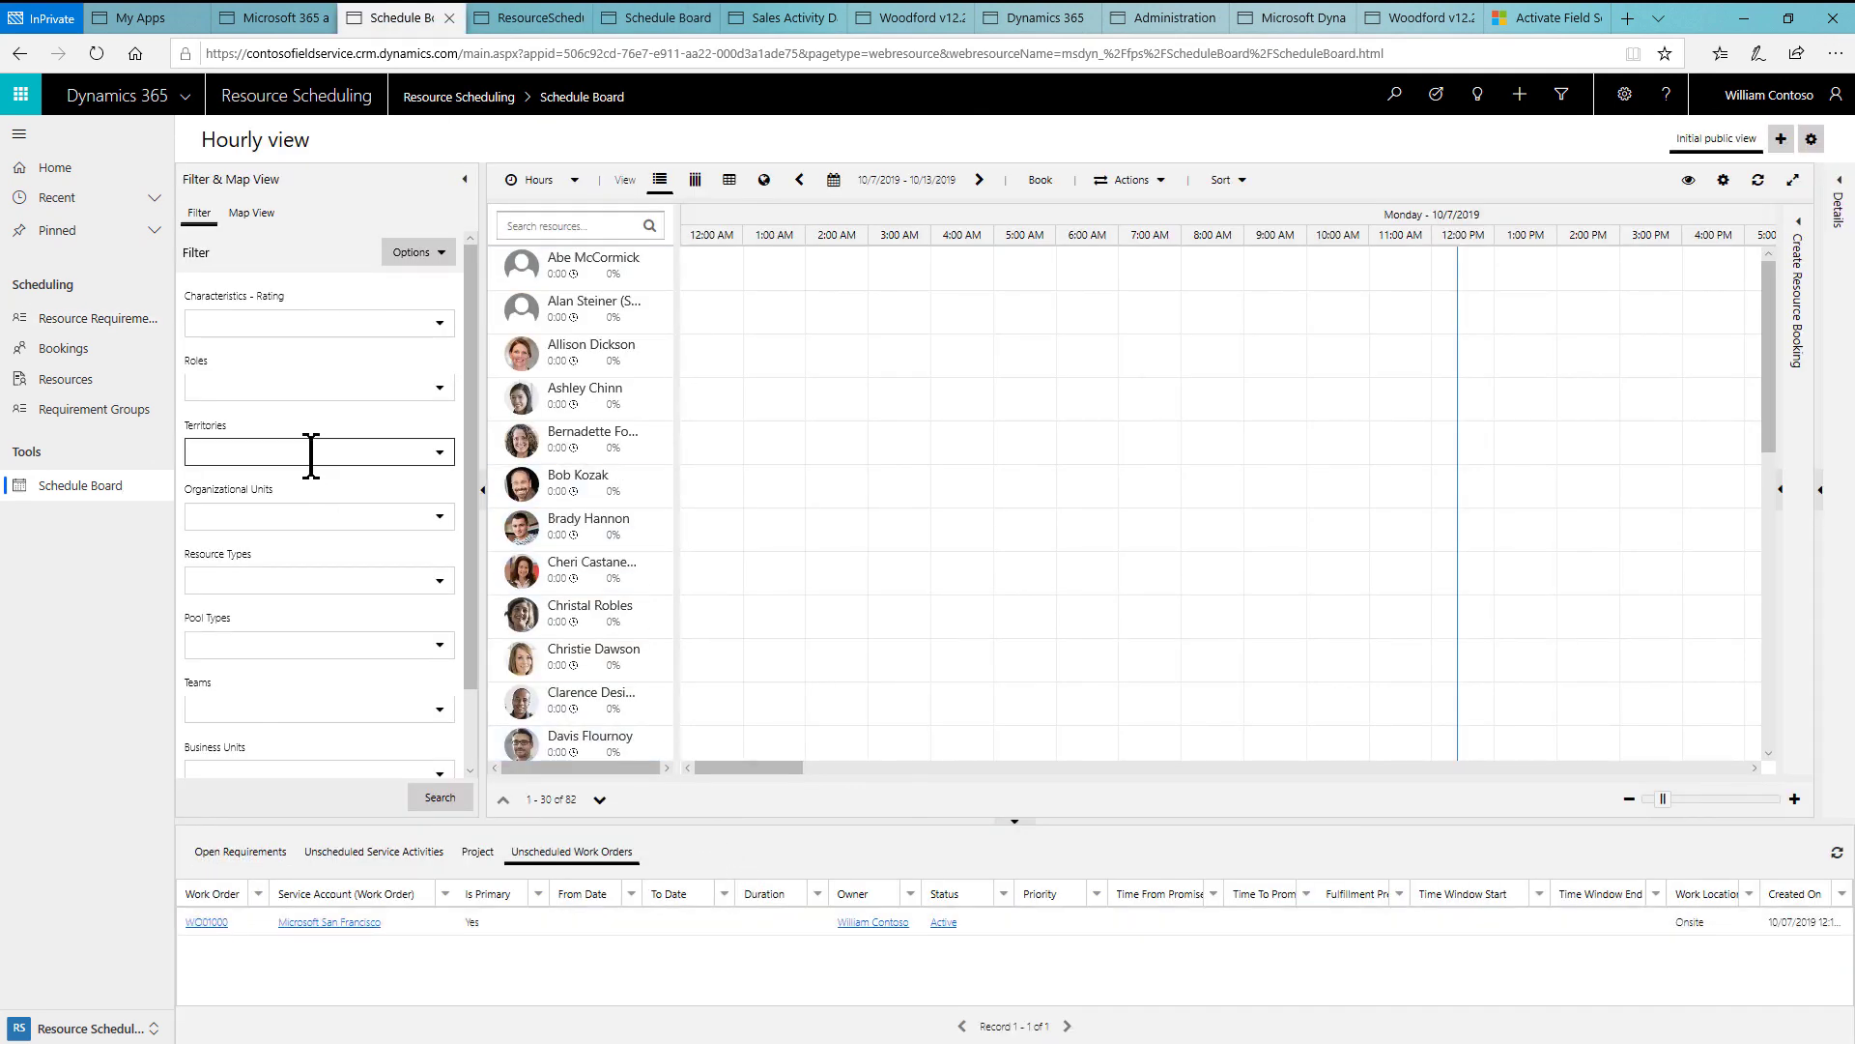
type("wa")
left_click(300, 495)
left_click(447, 802)
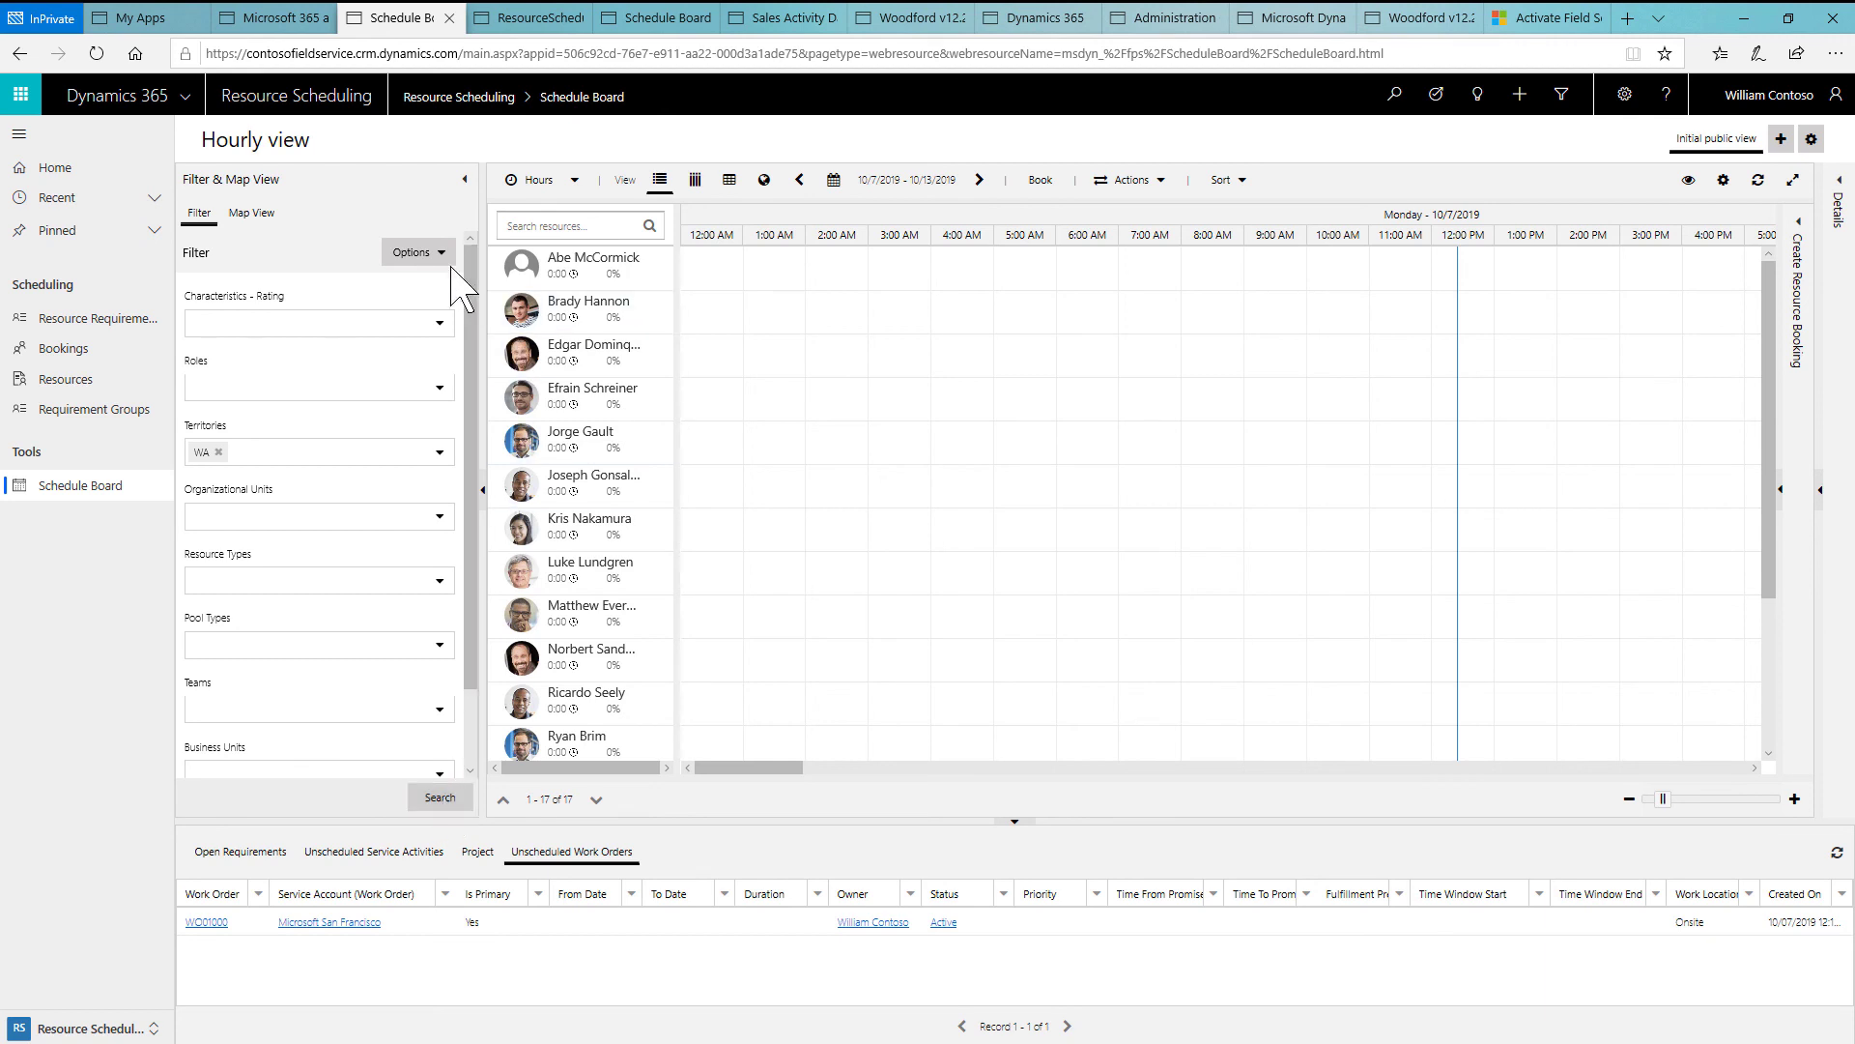
left_click(417, 253)
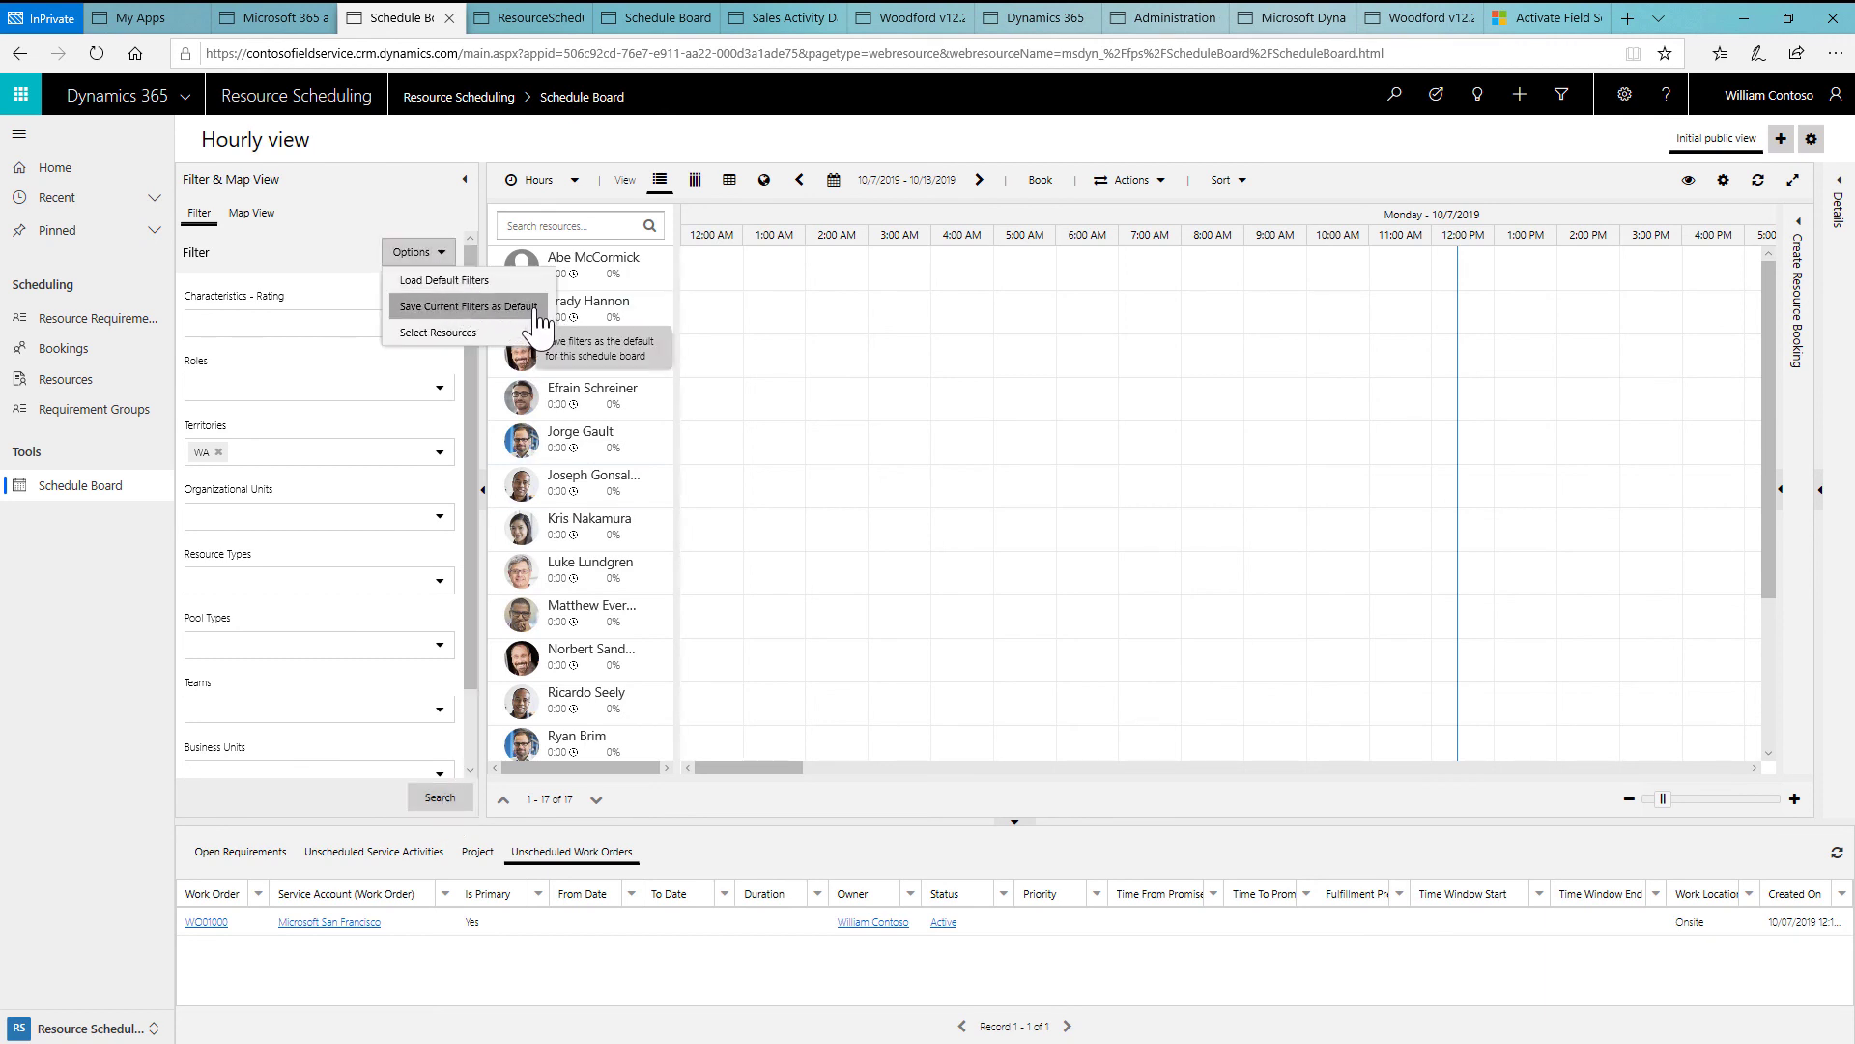
left_click(538, 307)
Show the resources in Map View and turn off Hide Legend to display the booking status legend.
left_click(899, 271)
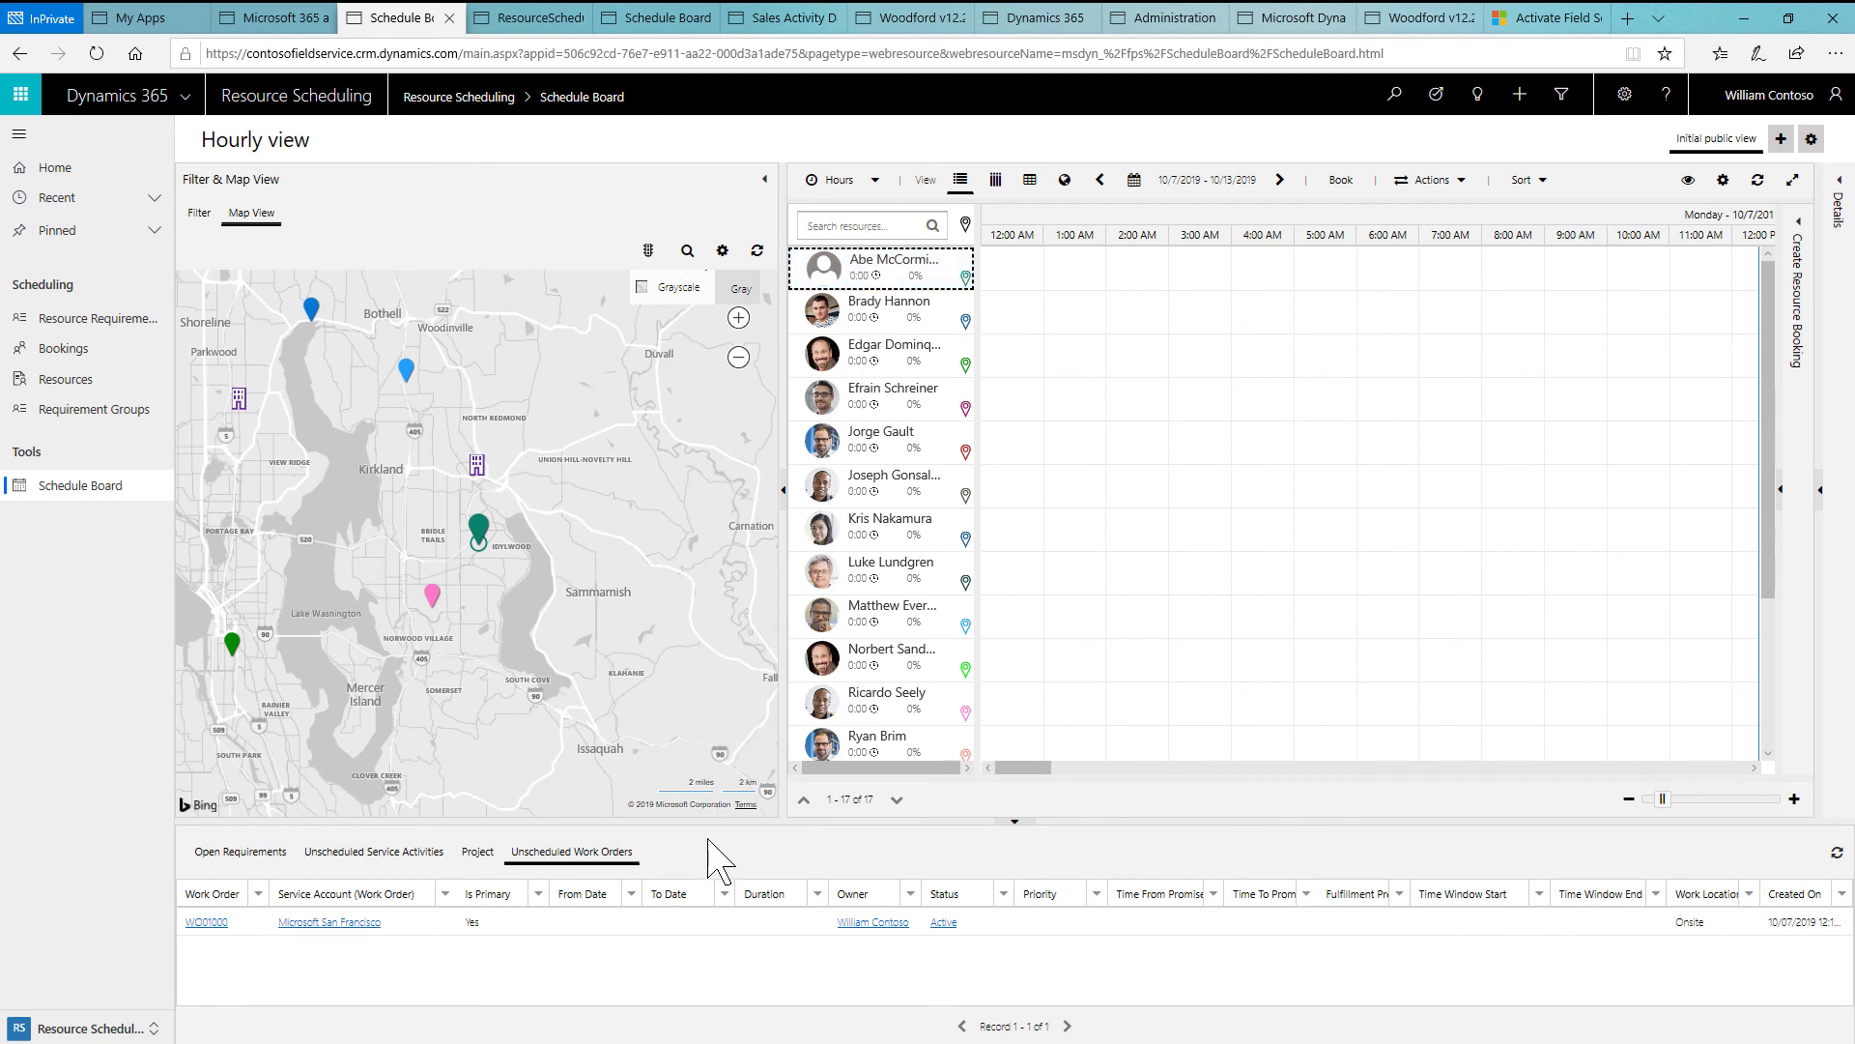
left_click(680, 921)
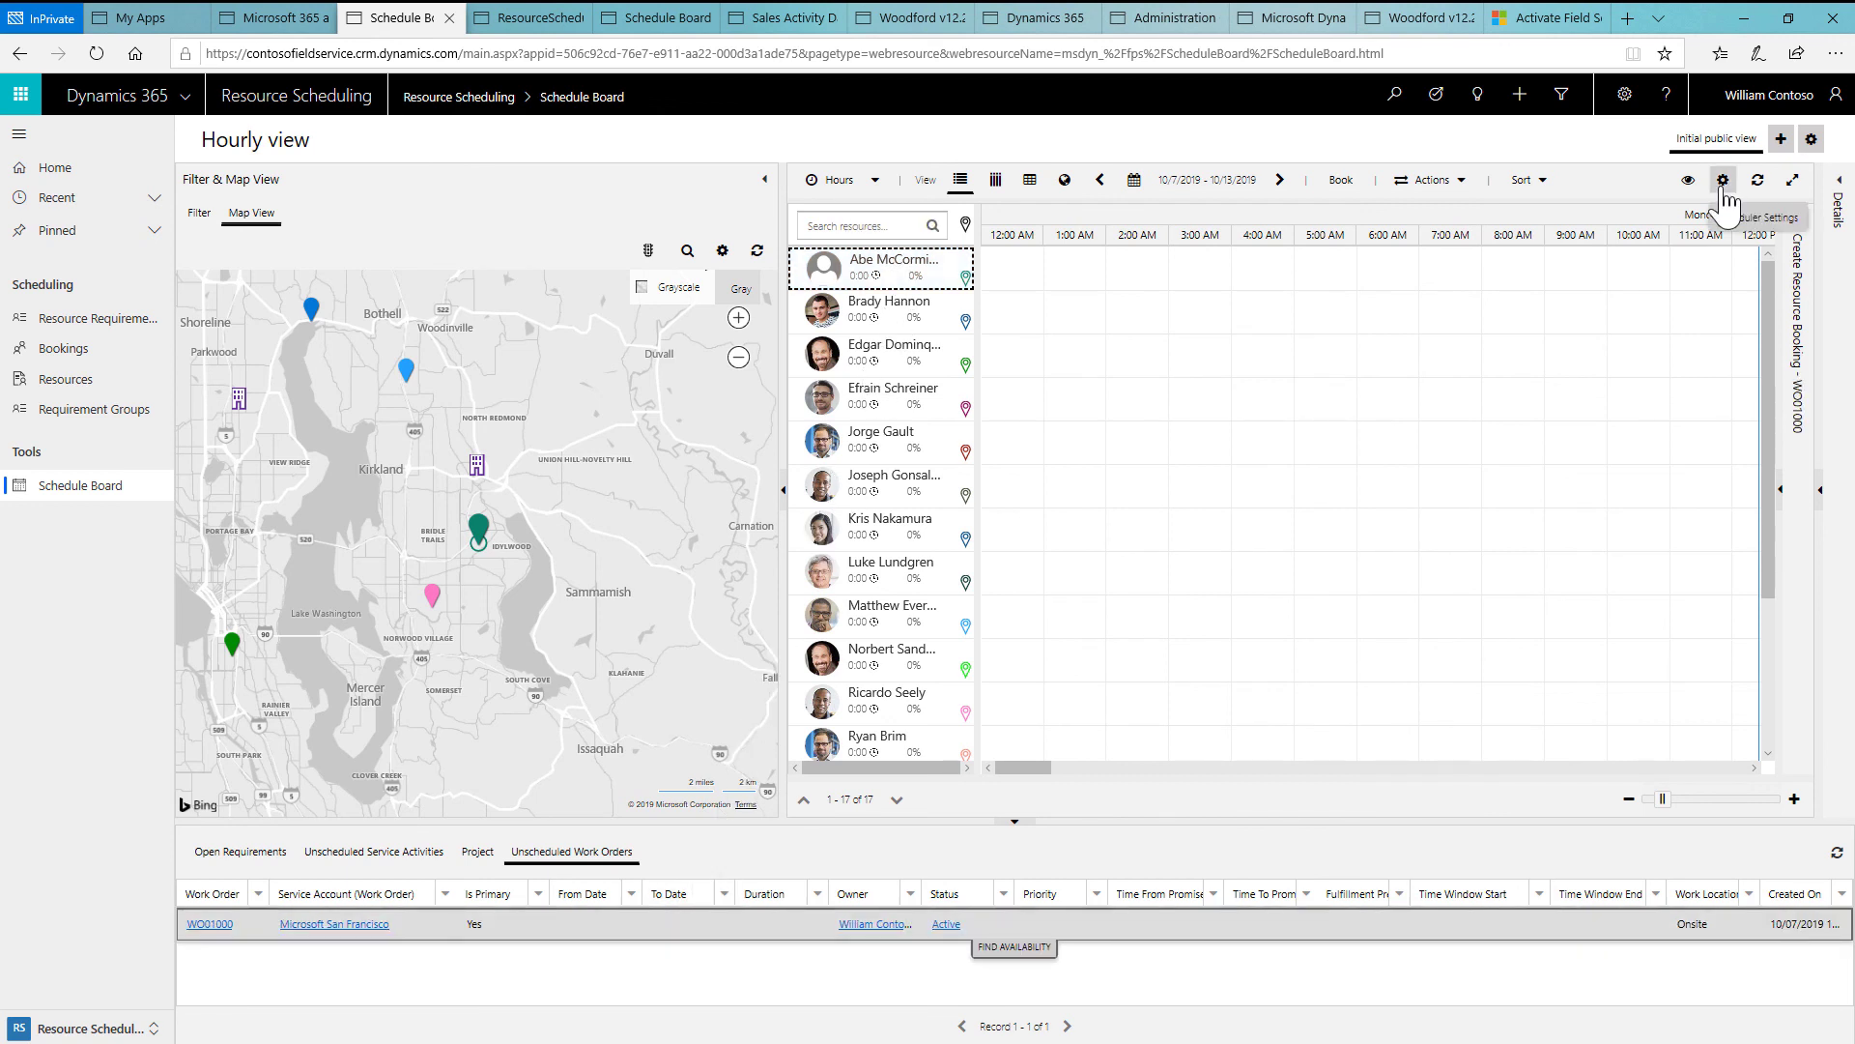
left_click(1723, 183)
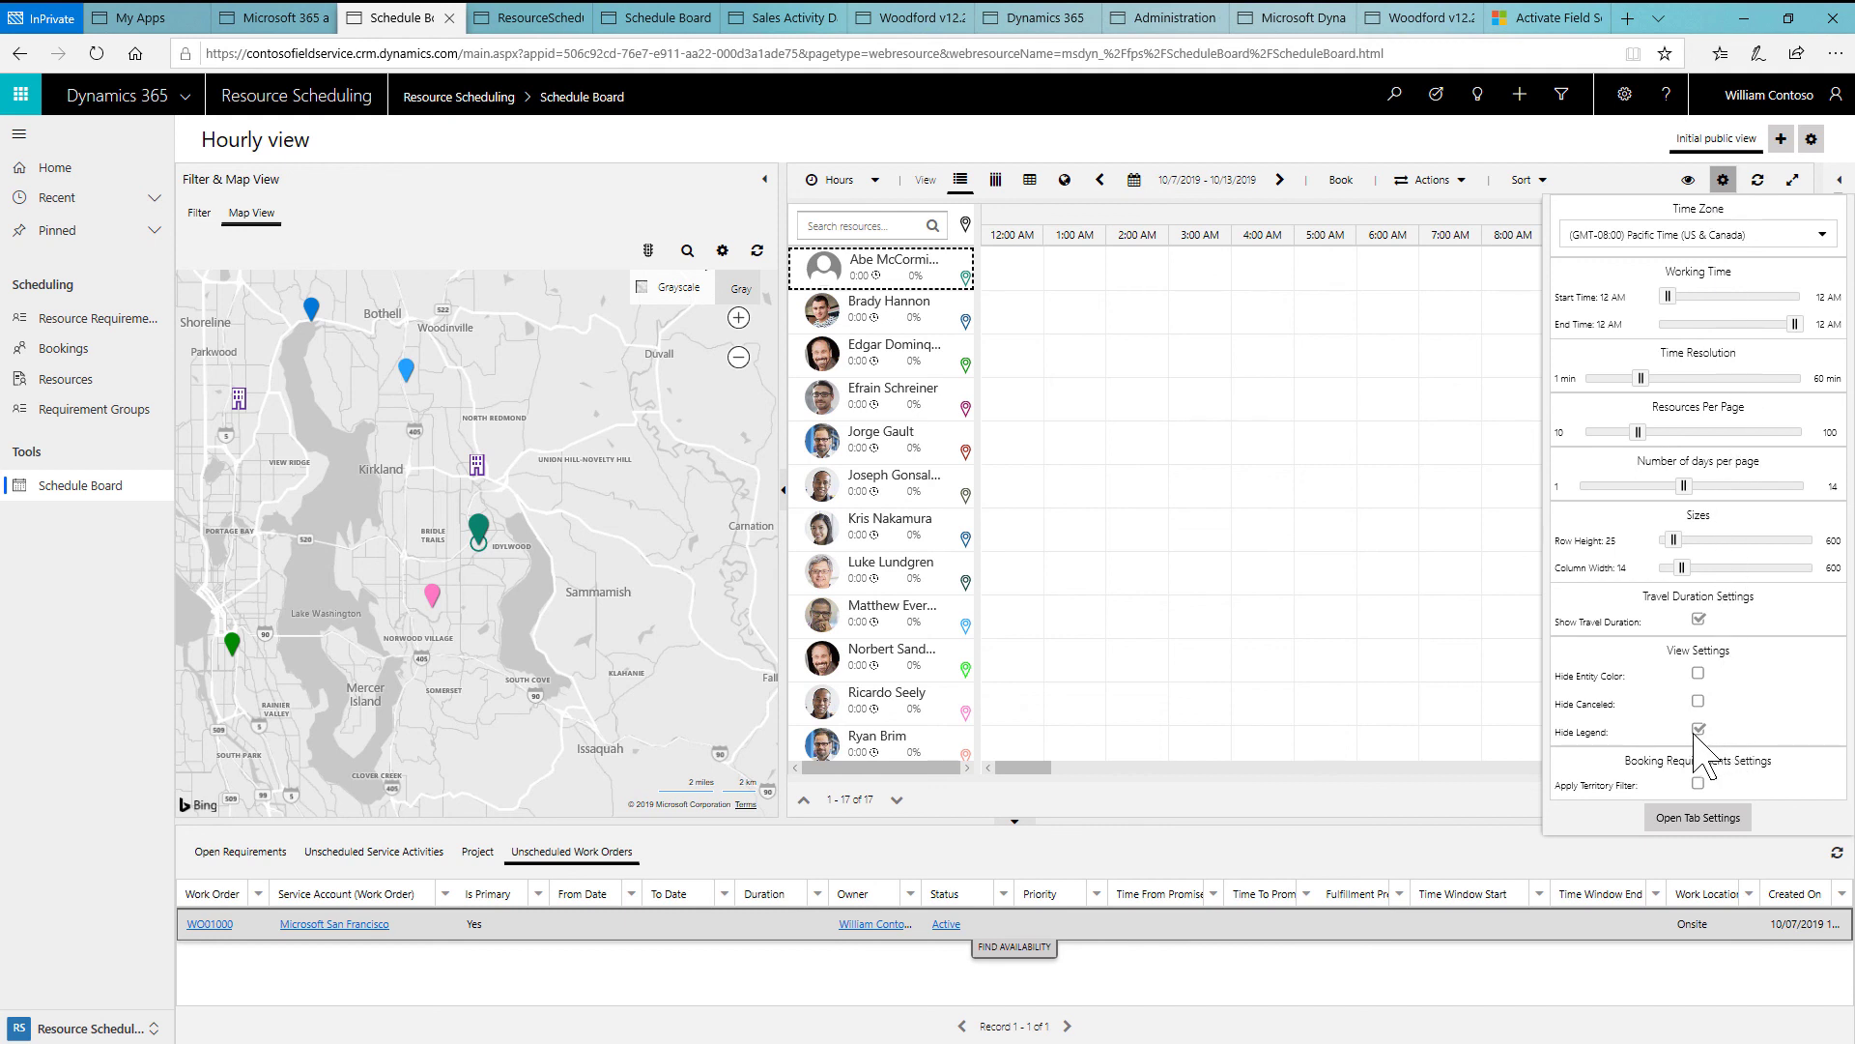
left_click(1698, 730)
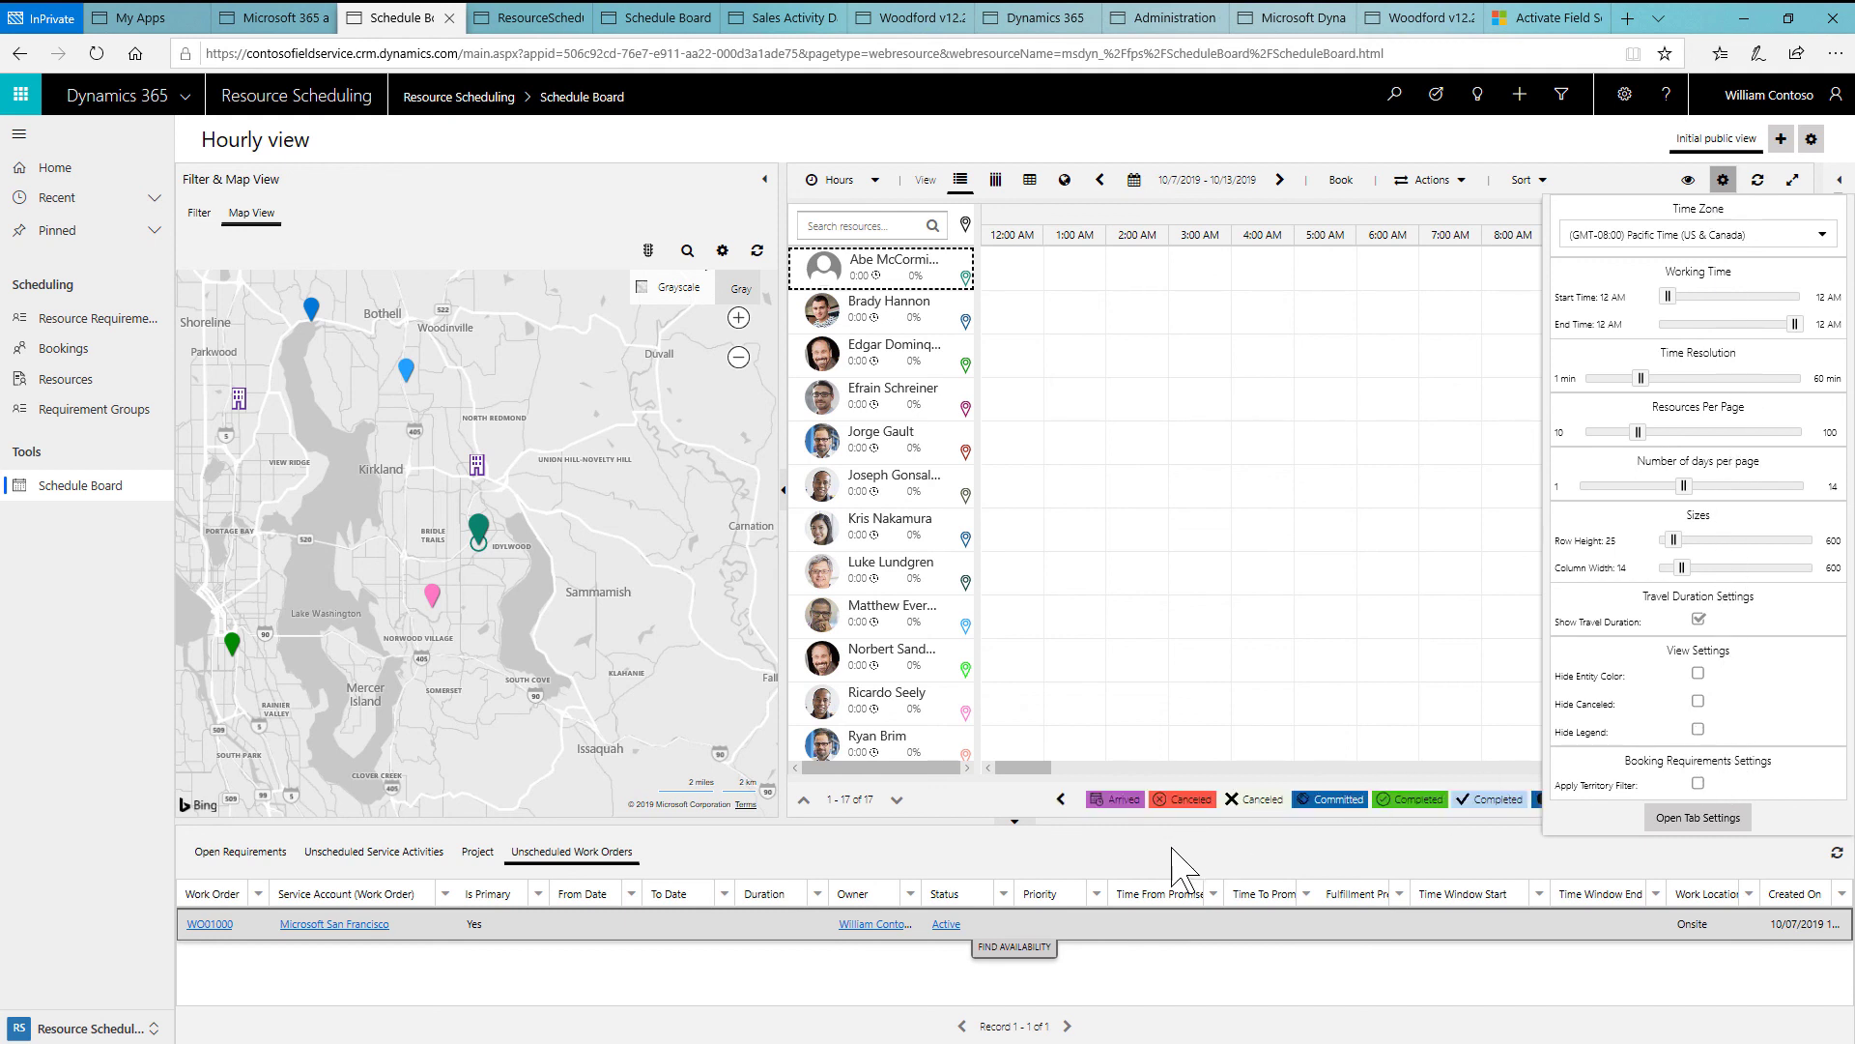
left_click(1181, 867)
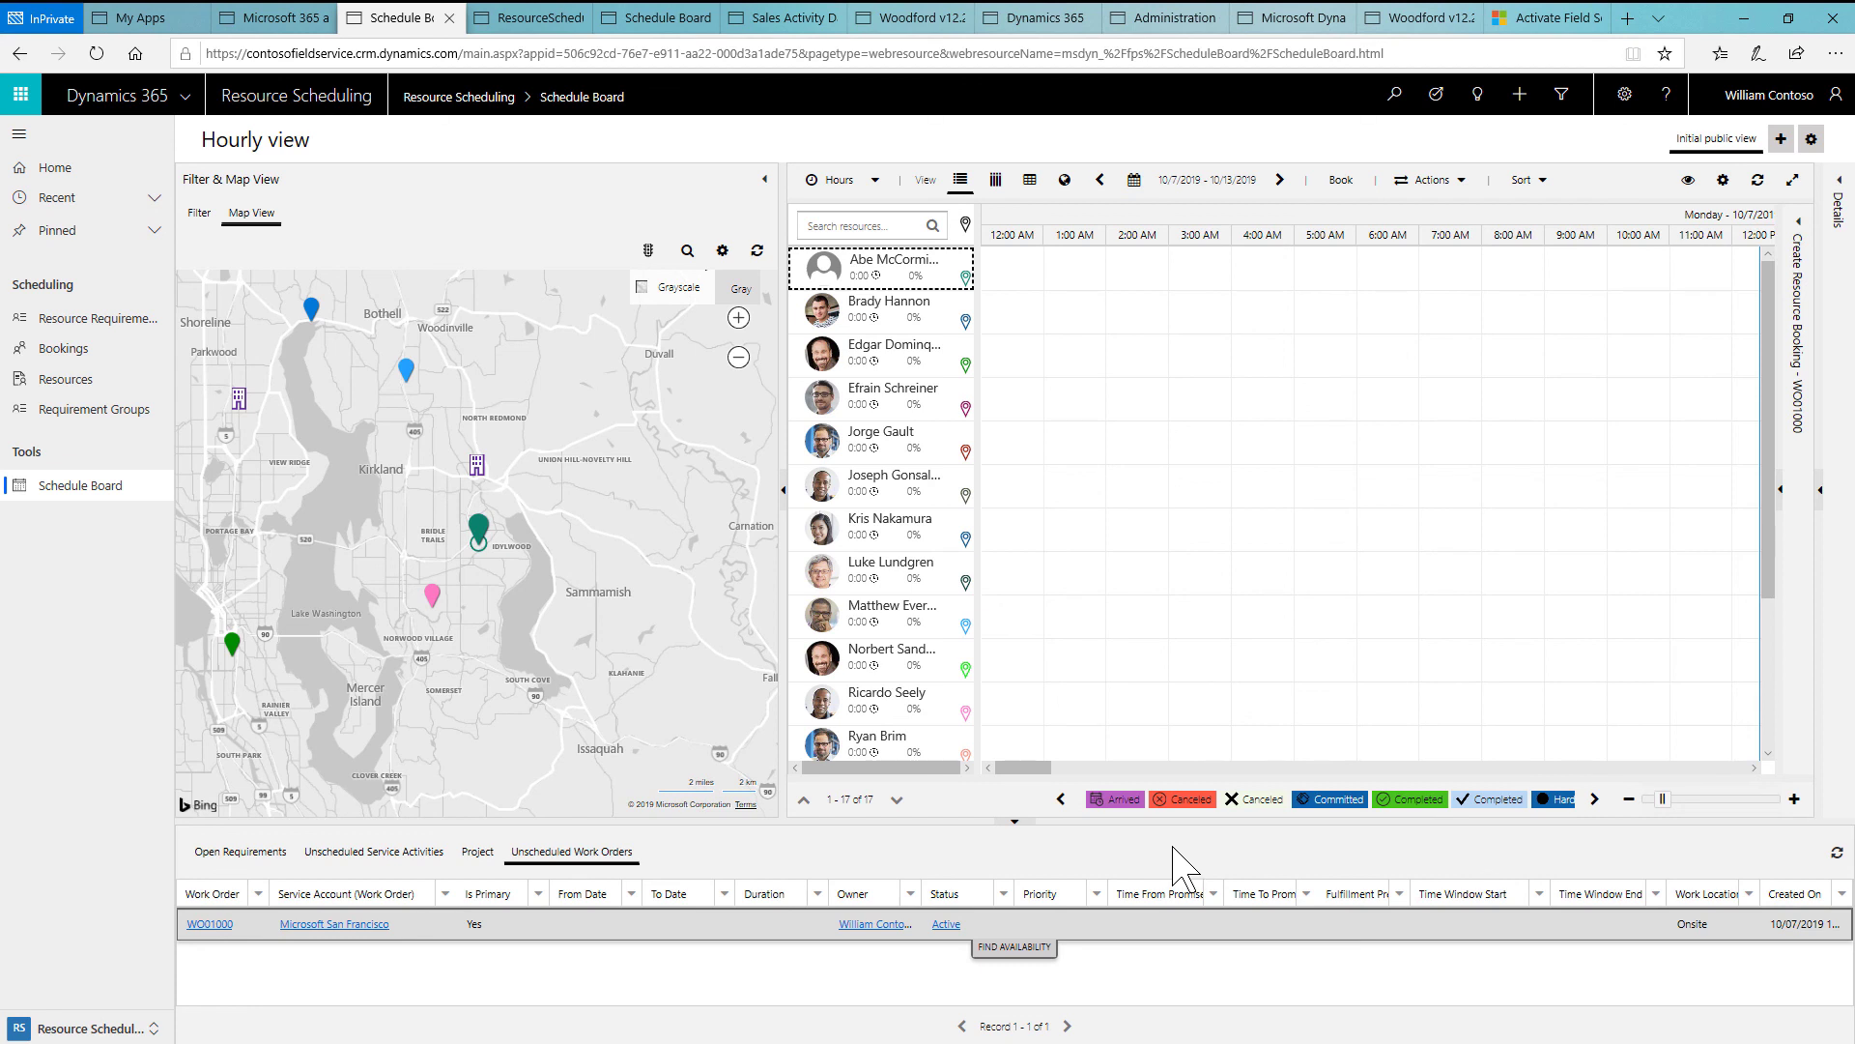